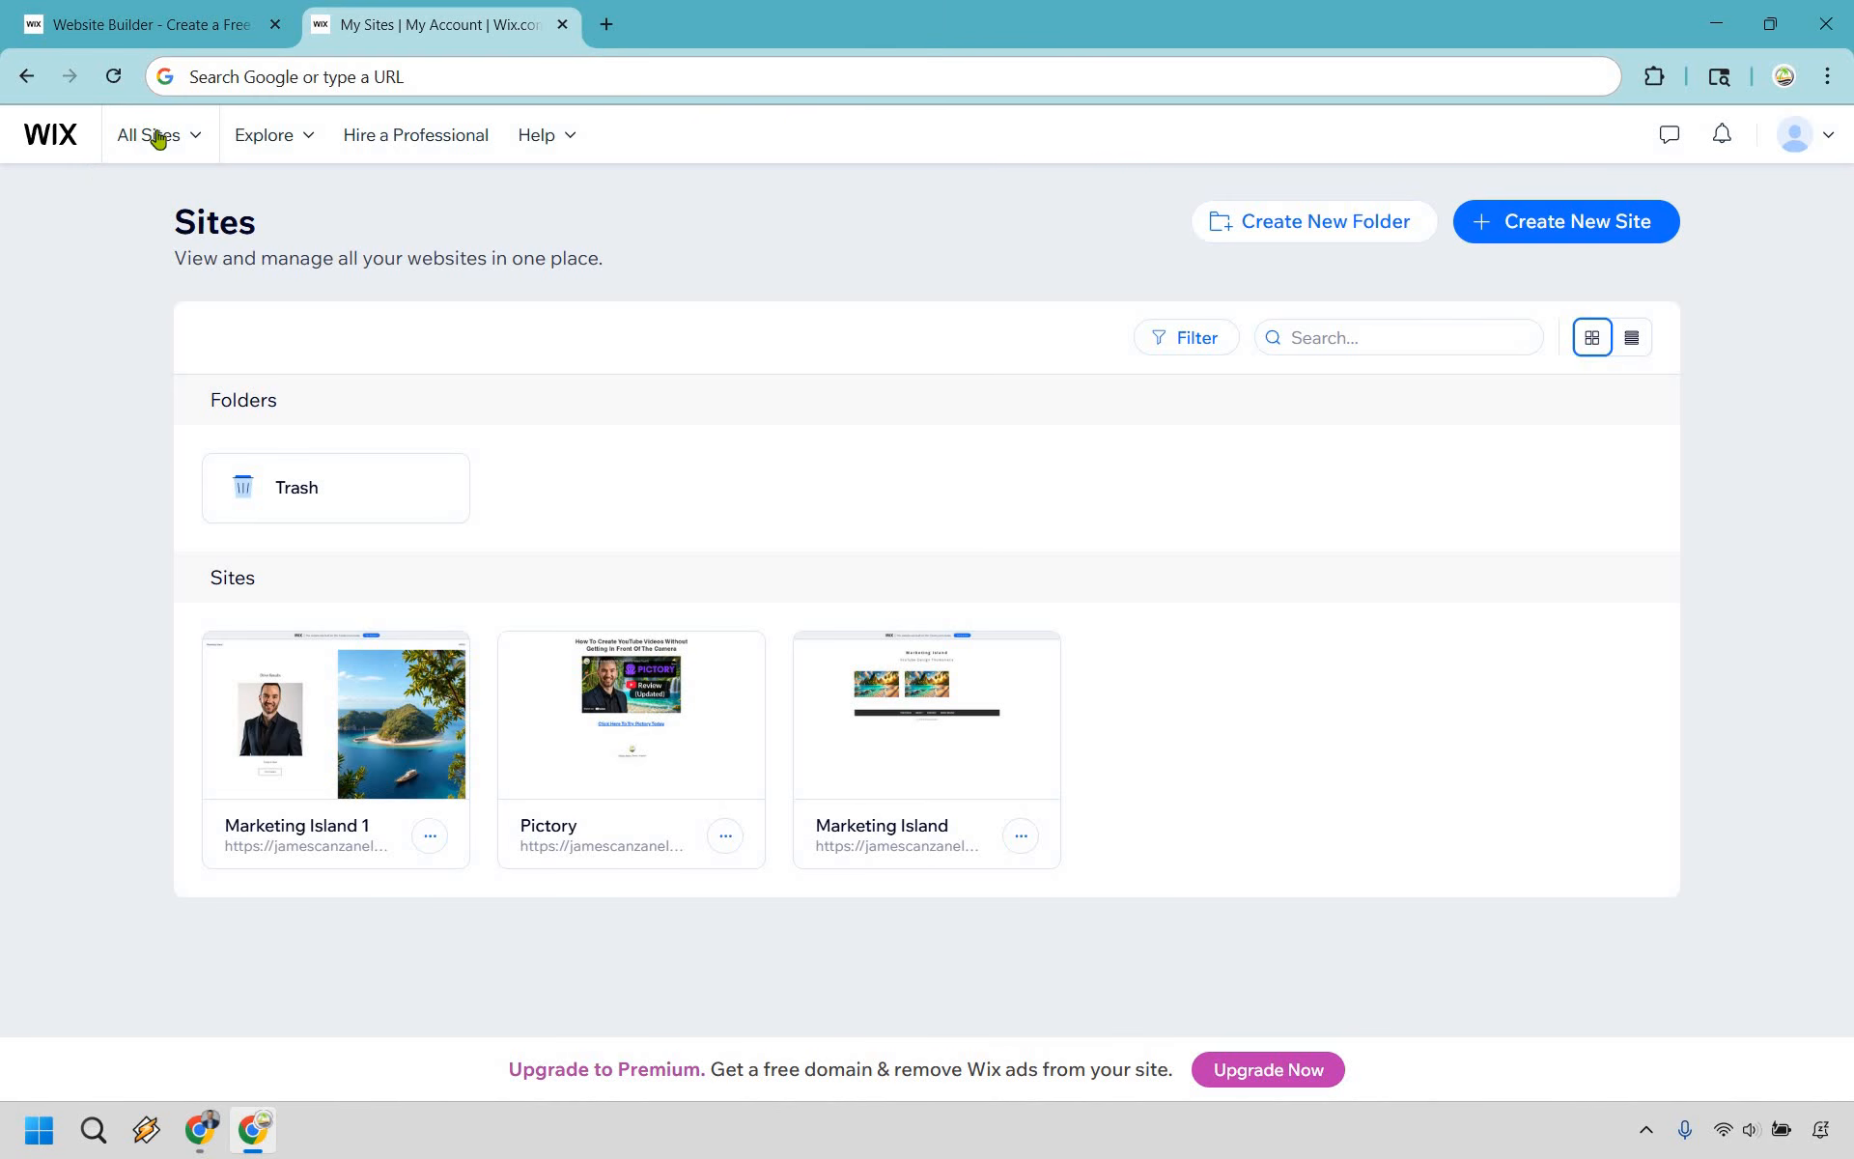
# - Start creating a new site and begin the AI setup chat
pyautogui.click(153, 135)
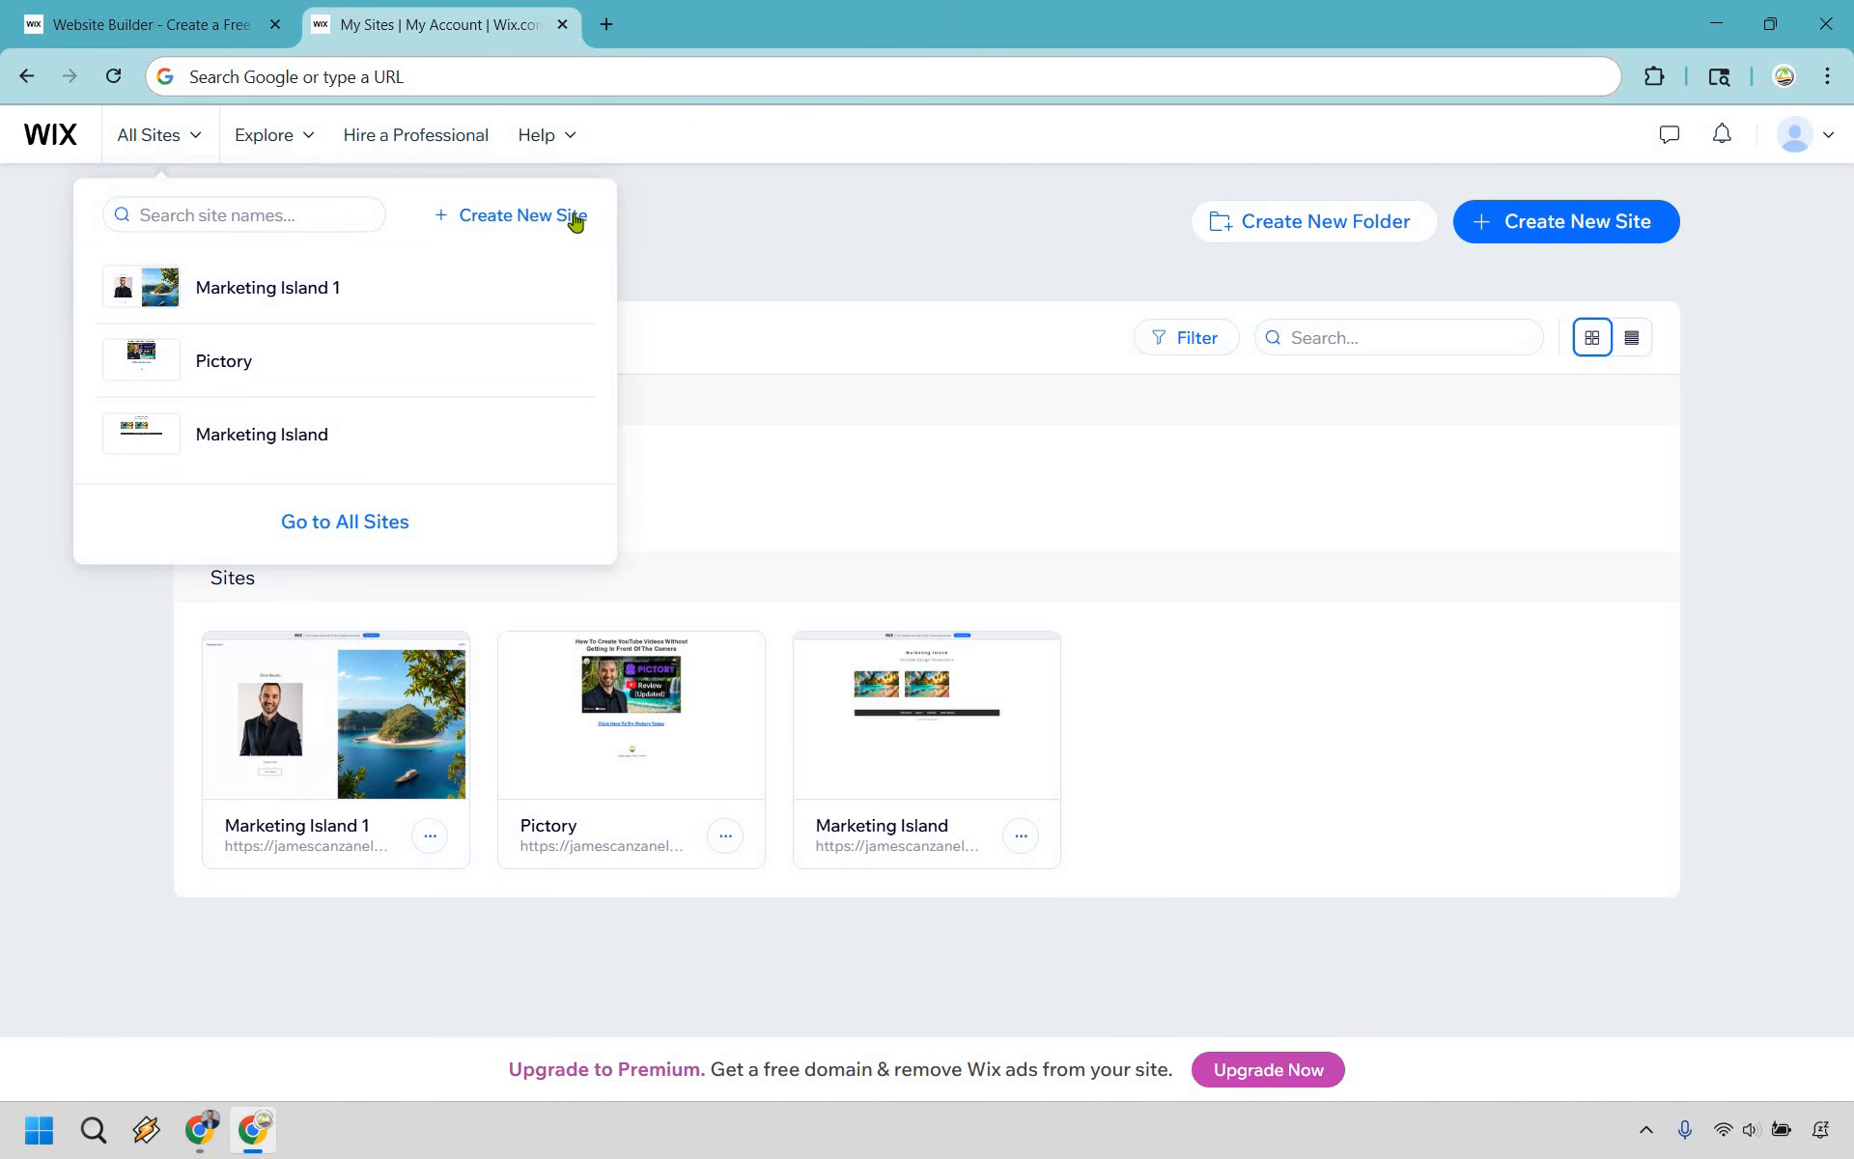
pyautogui.click(1483, 200)
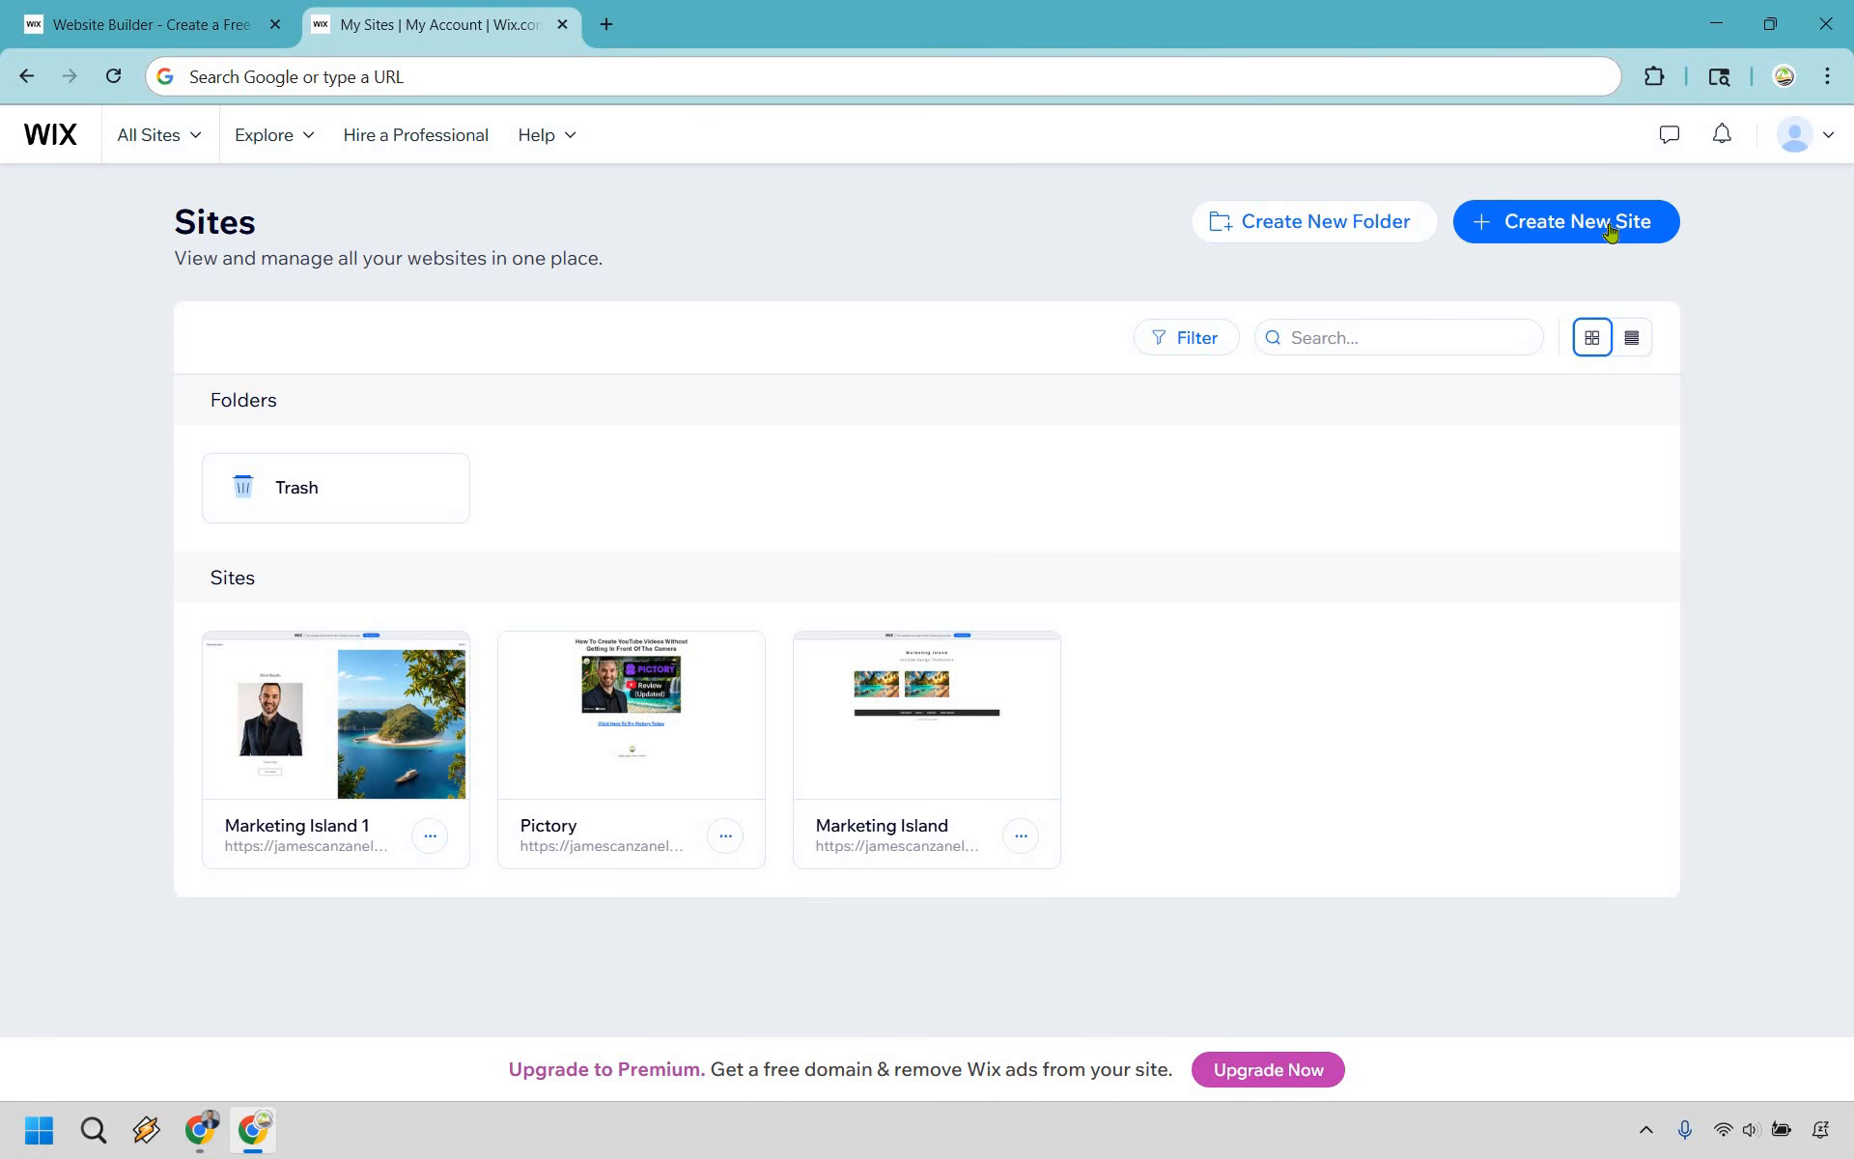
pyautogui.click(1610, 232)
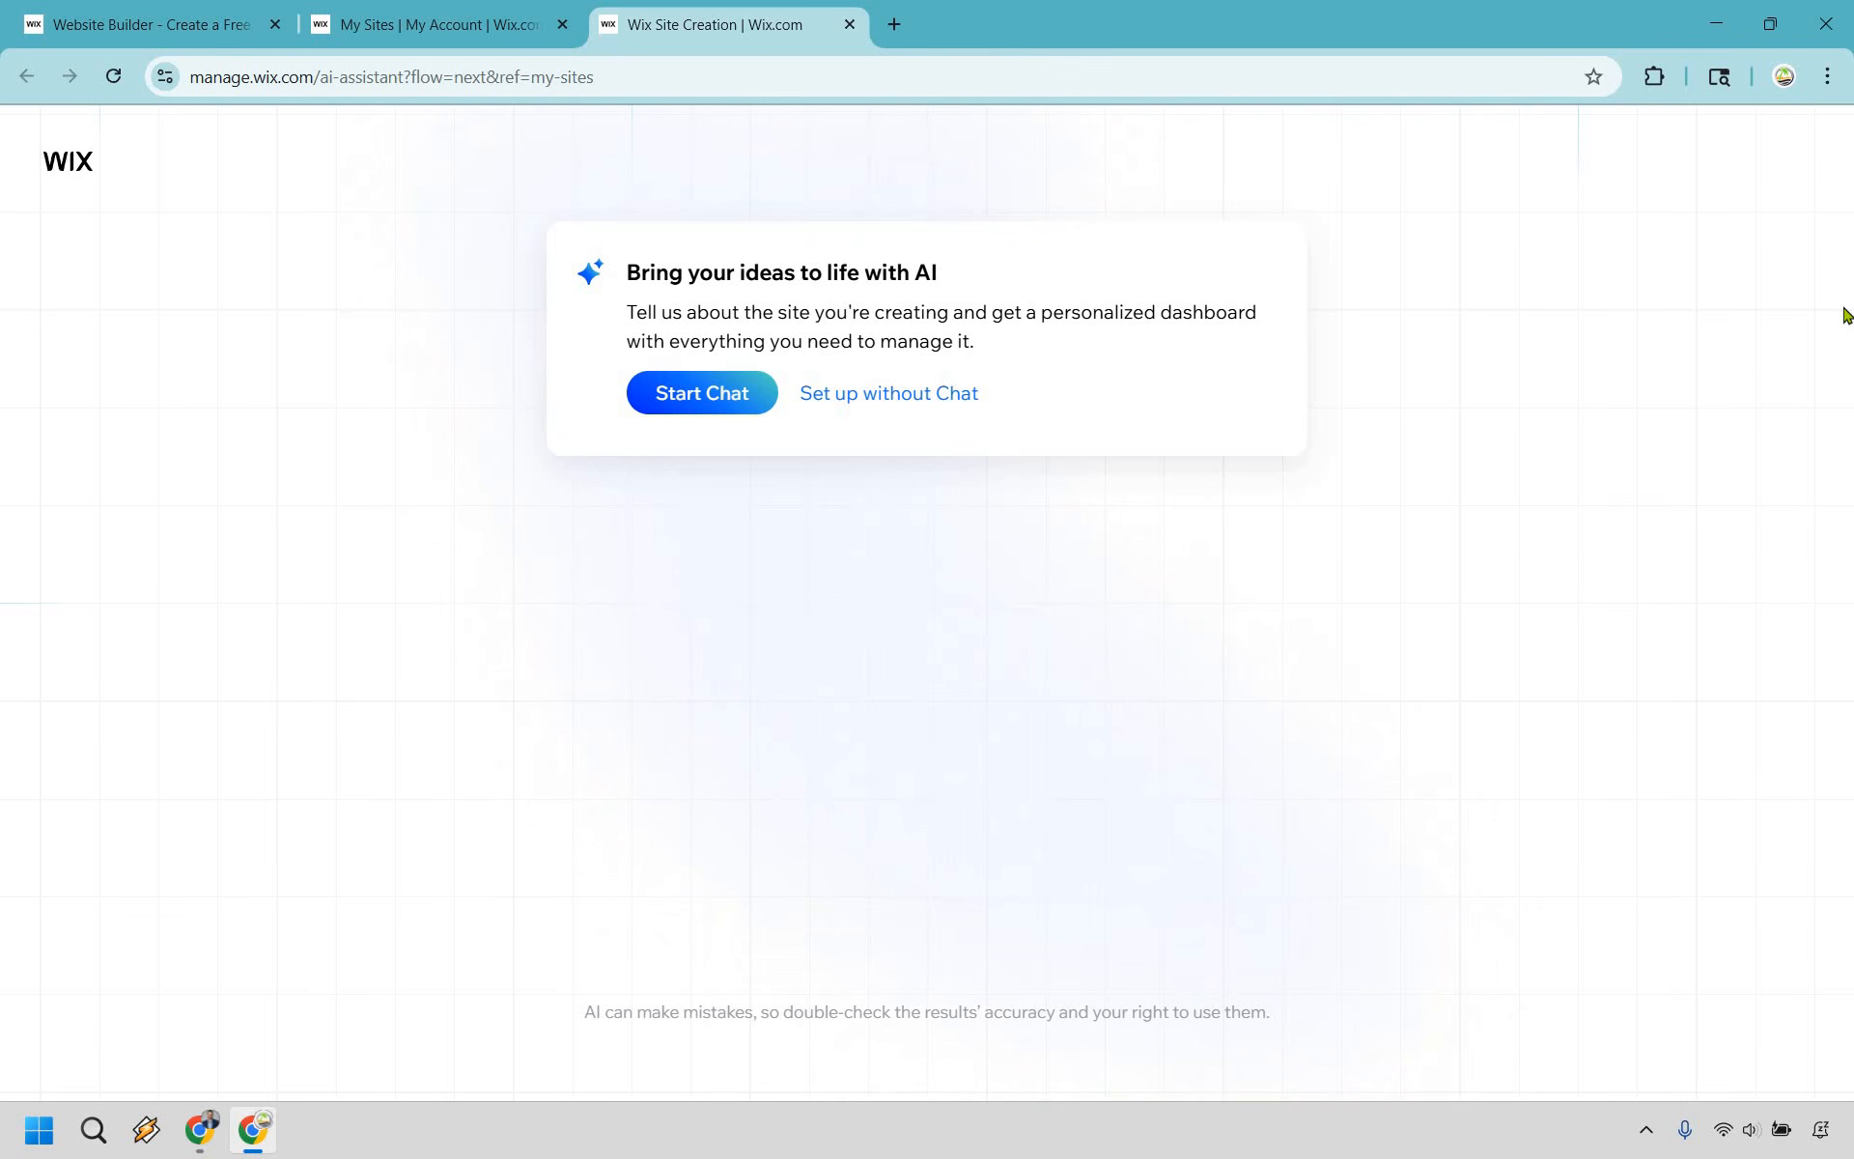
pyautogui.click(670, 400)
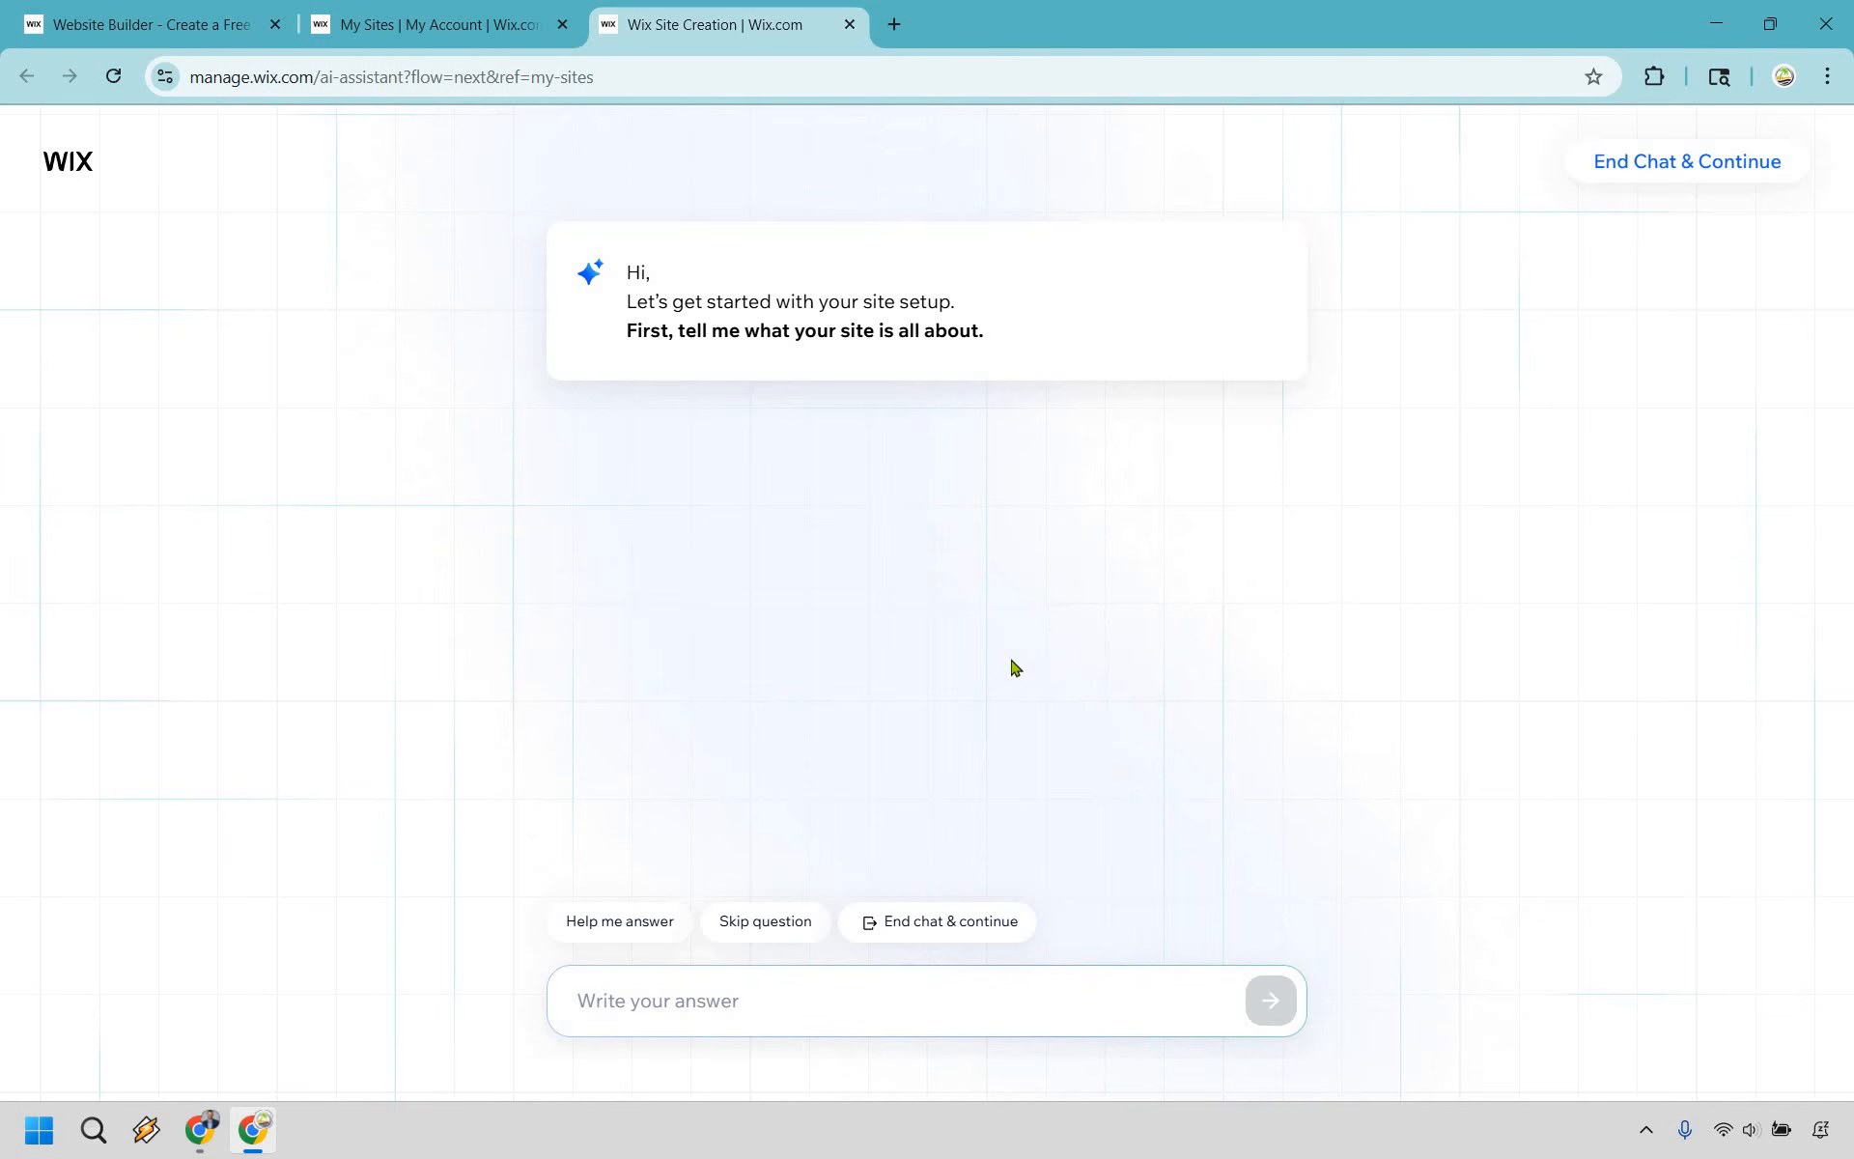
# - Describe the site as a clean, minimalistic website showcasing the YouTube tutorials and reviews you create, and name it Marketing Island
pyautogui.write('I am looking to create a clean, and minimalistic website that showcases the YouTube tutorials and reviews that I create.')
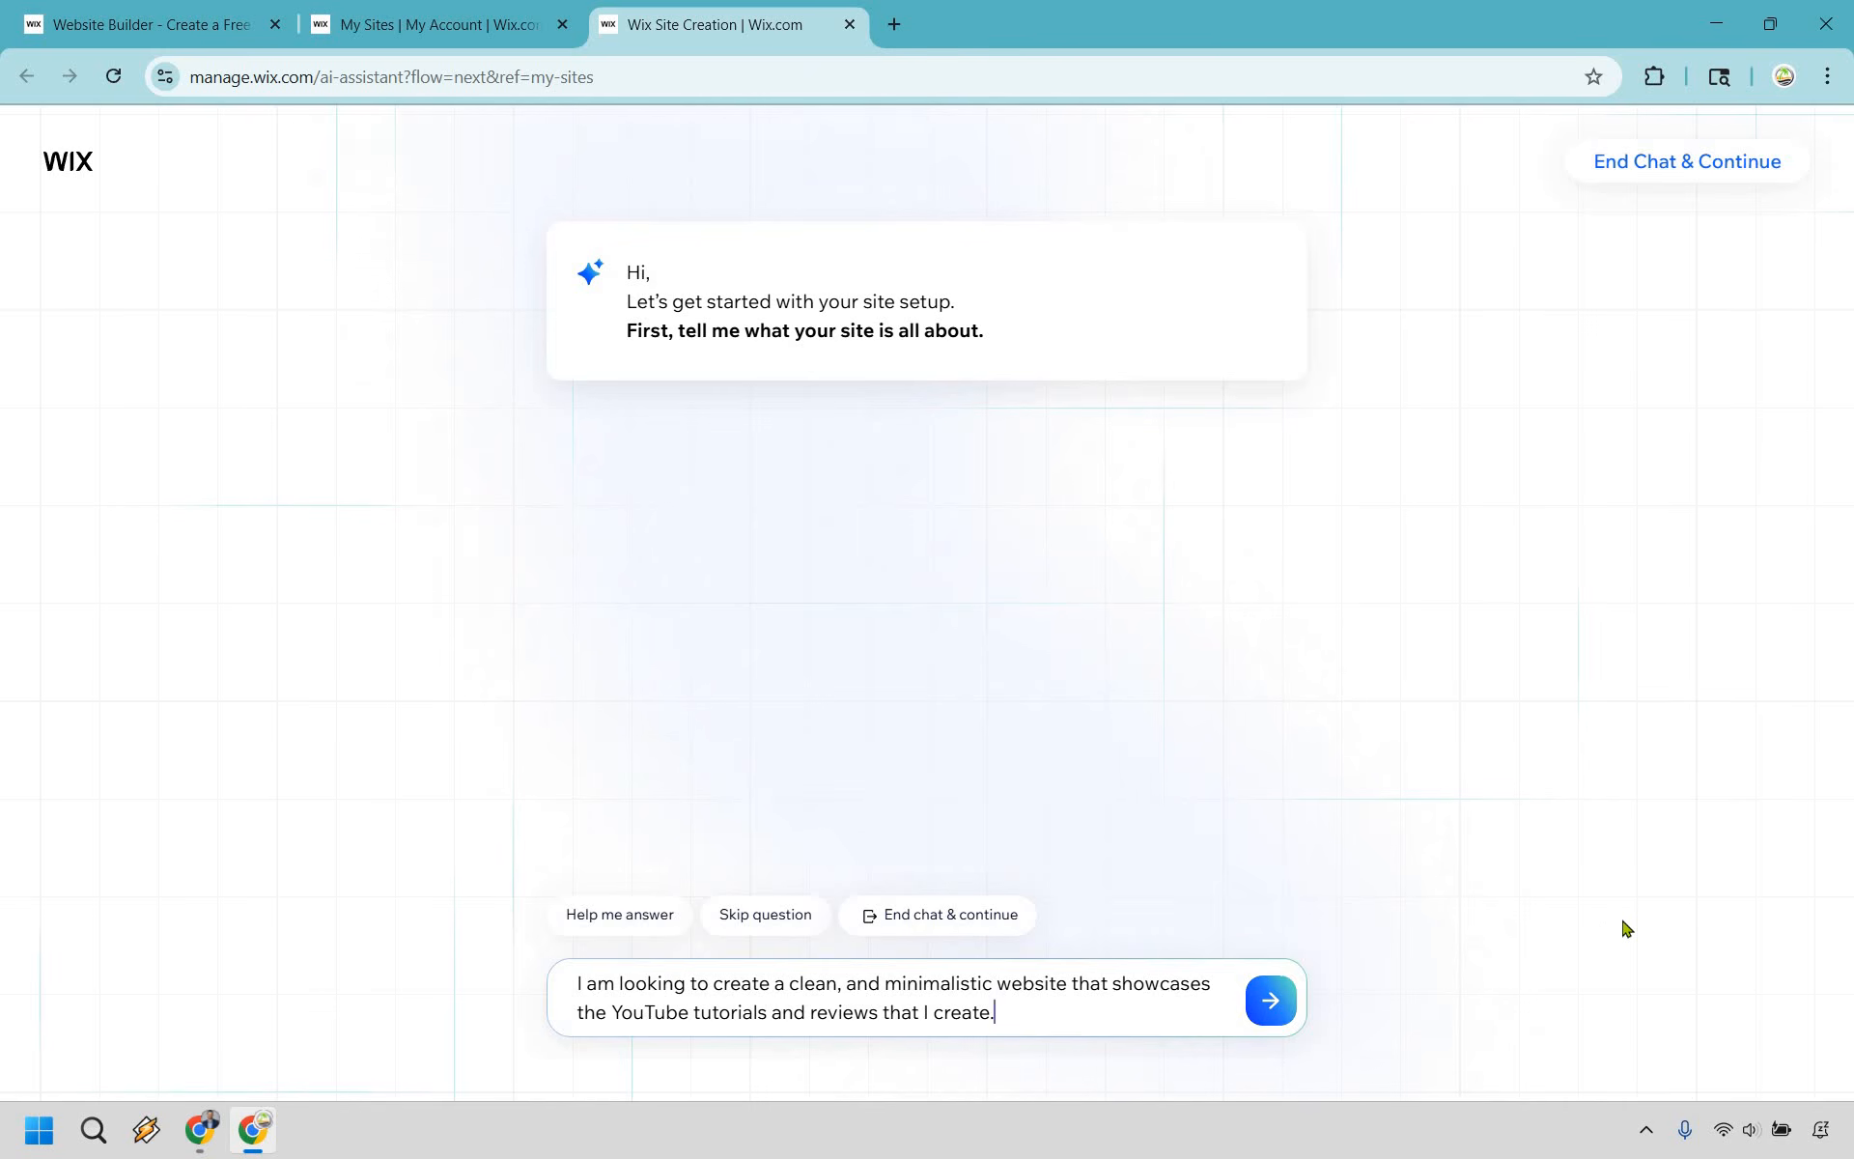
pyautogui.press('Return')
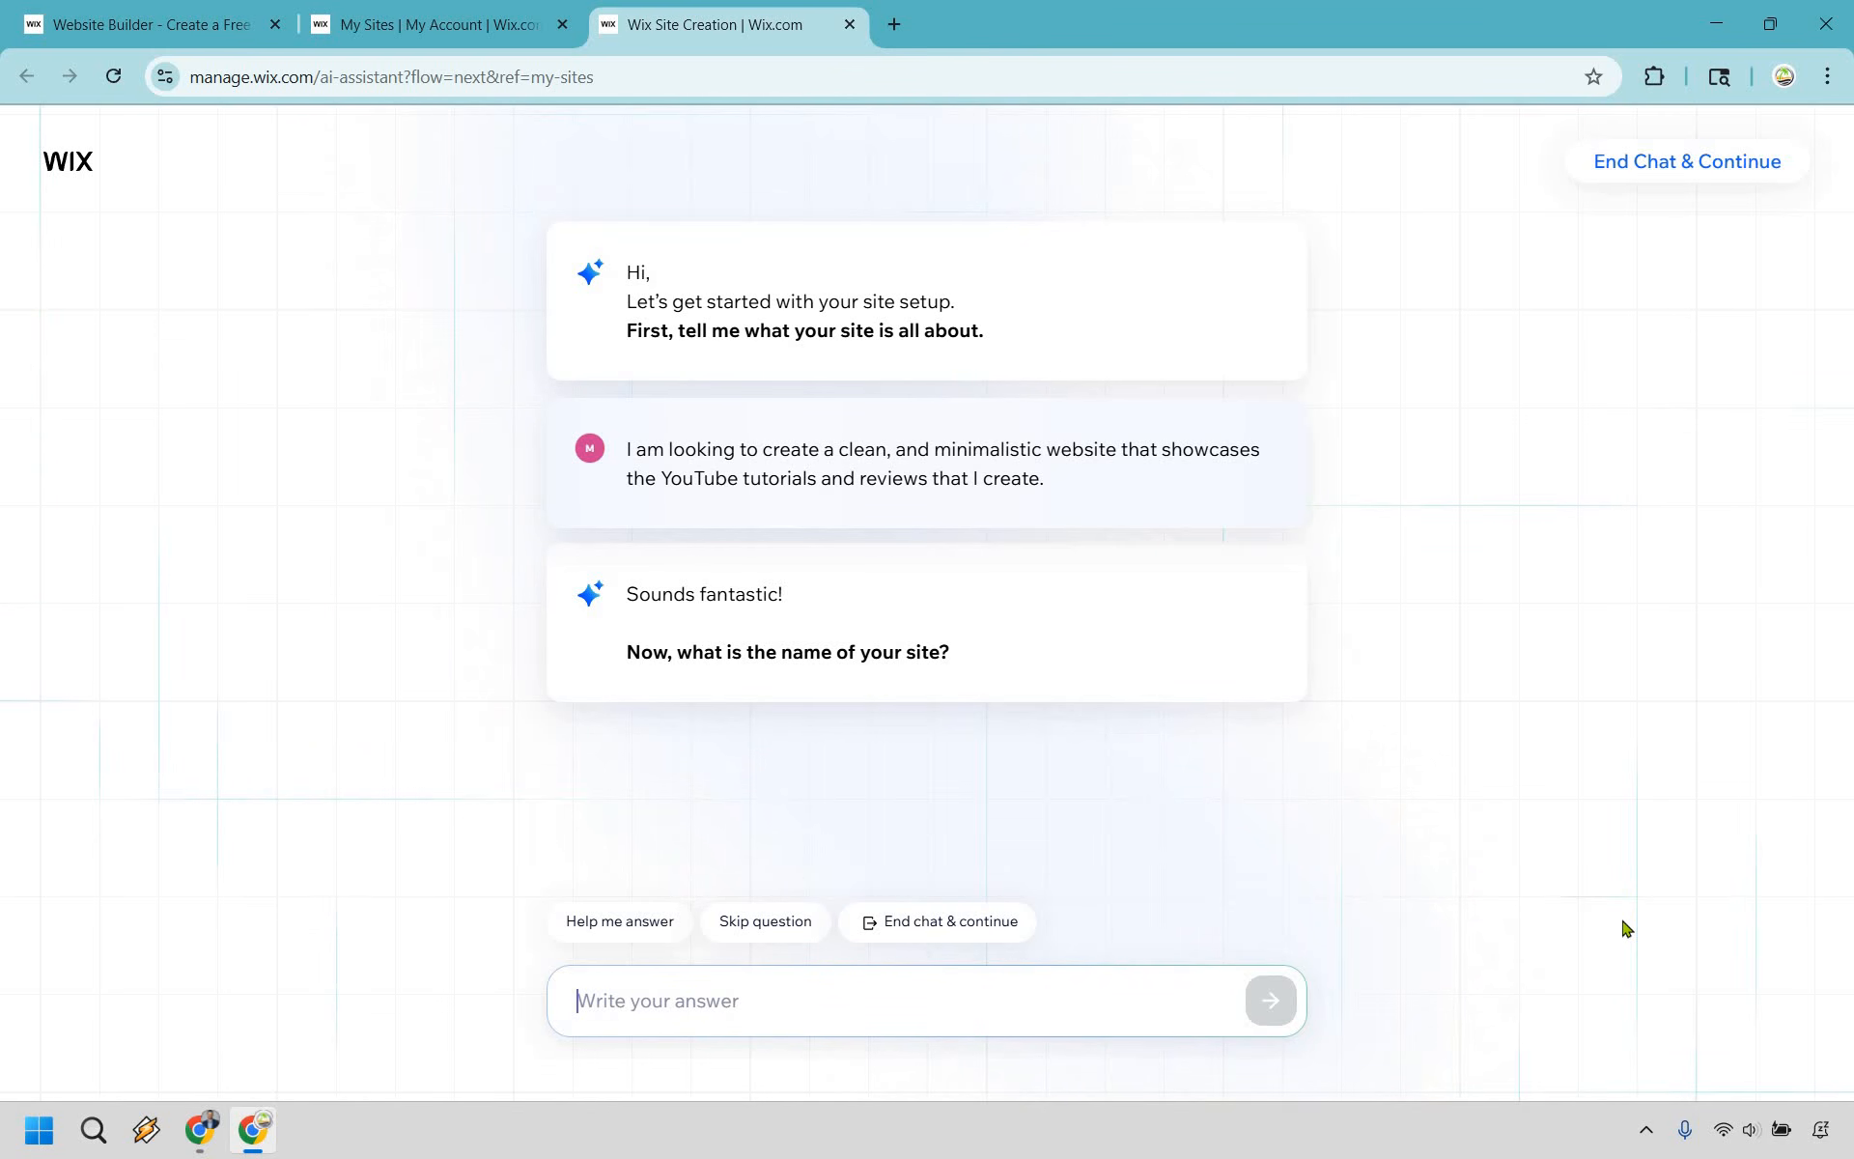
pyautogui.write('Marketing Island')
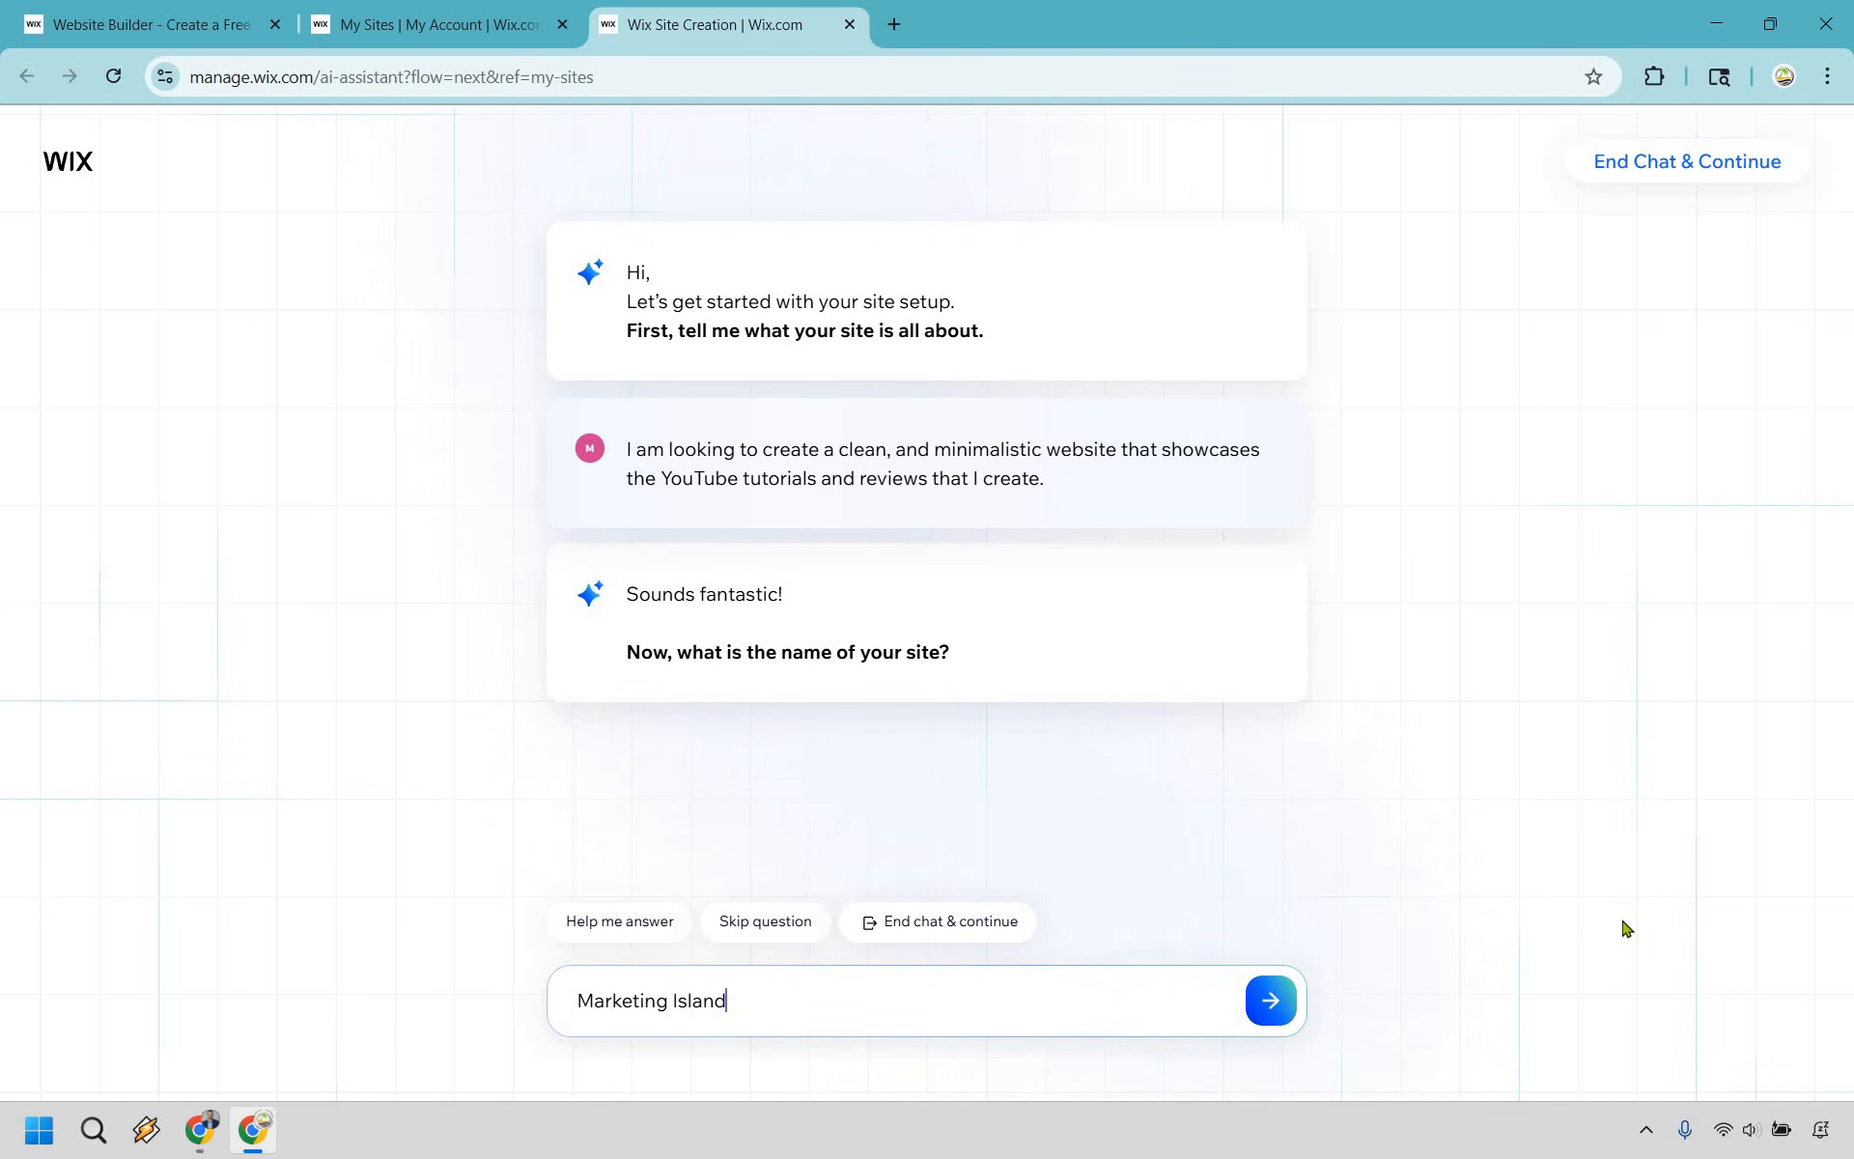
pyautogui.press('Return')
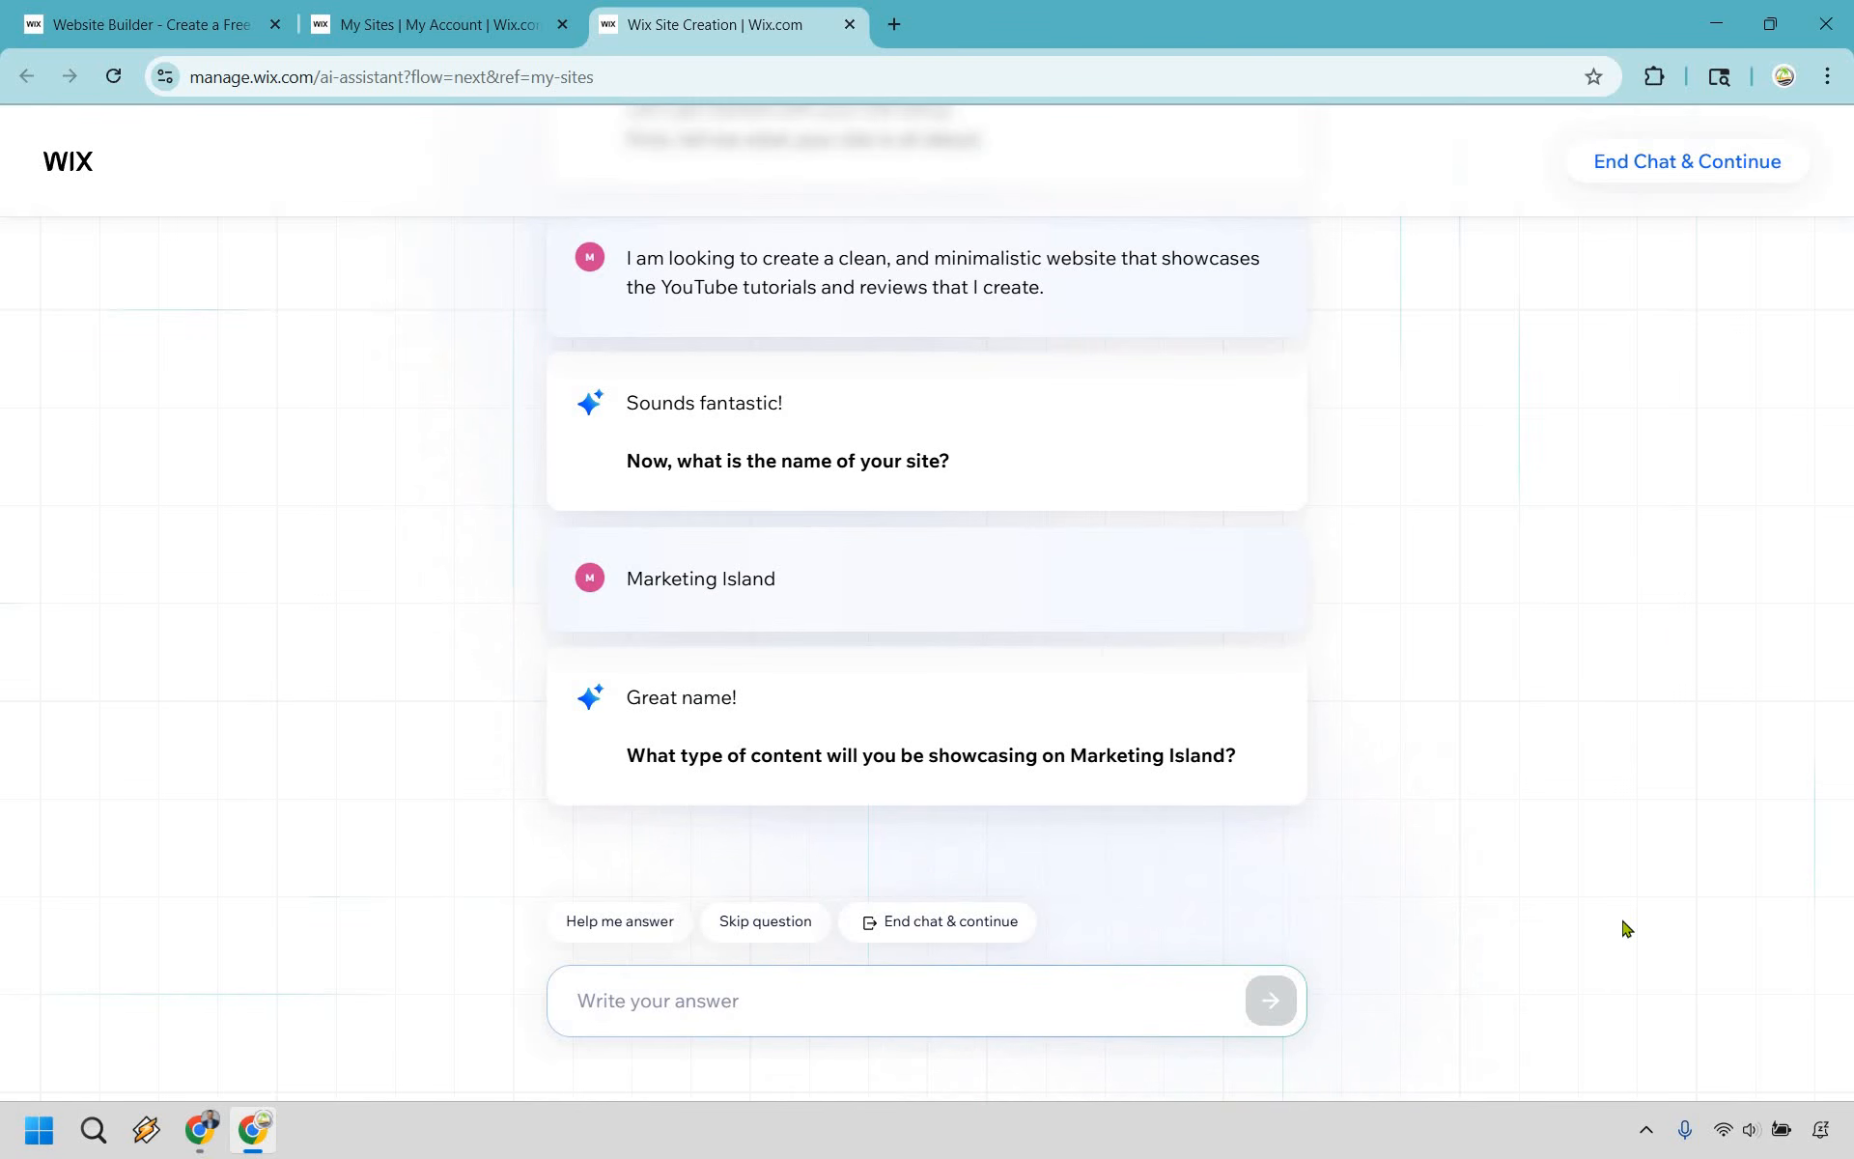
# - Give "My YouTube videos and thumbnails" as content, and promoting specific products plus a contact page using an email address, not a form, as goals
pyautogui.write('My YouTube videos and thumbnails')
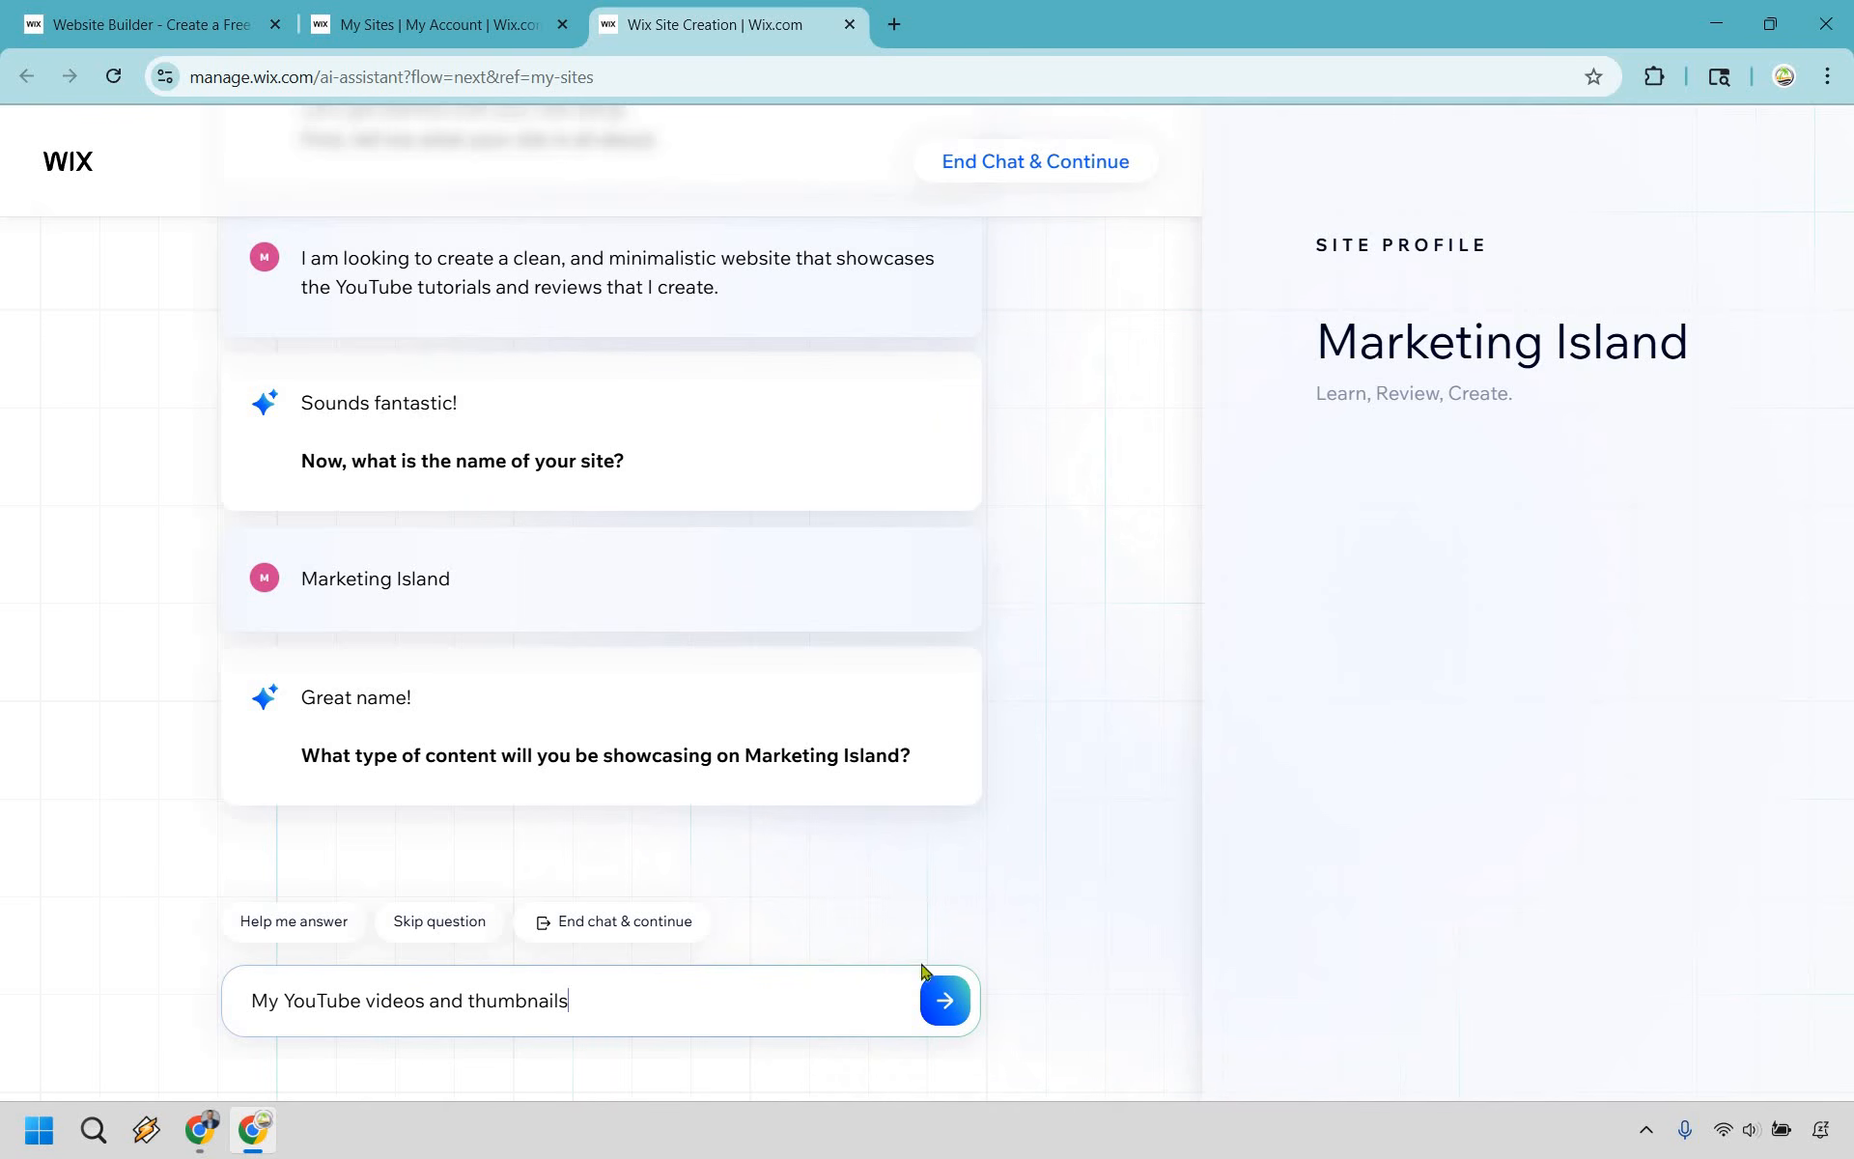
pyautogui.click(951, 983)
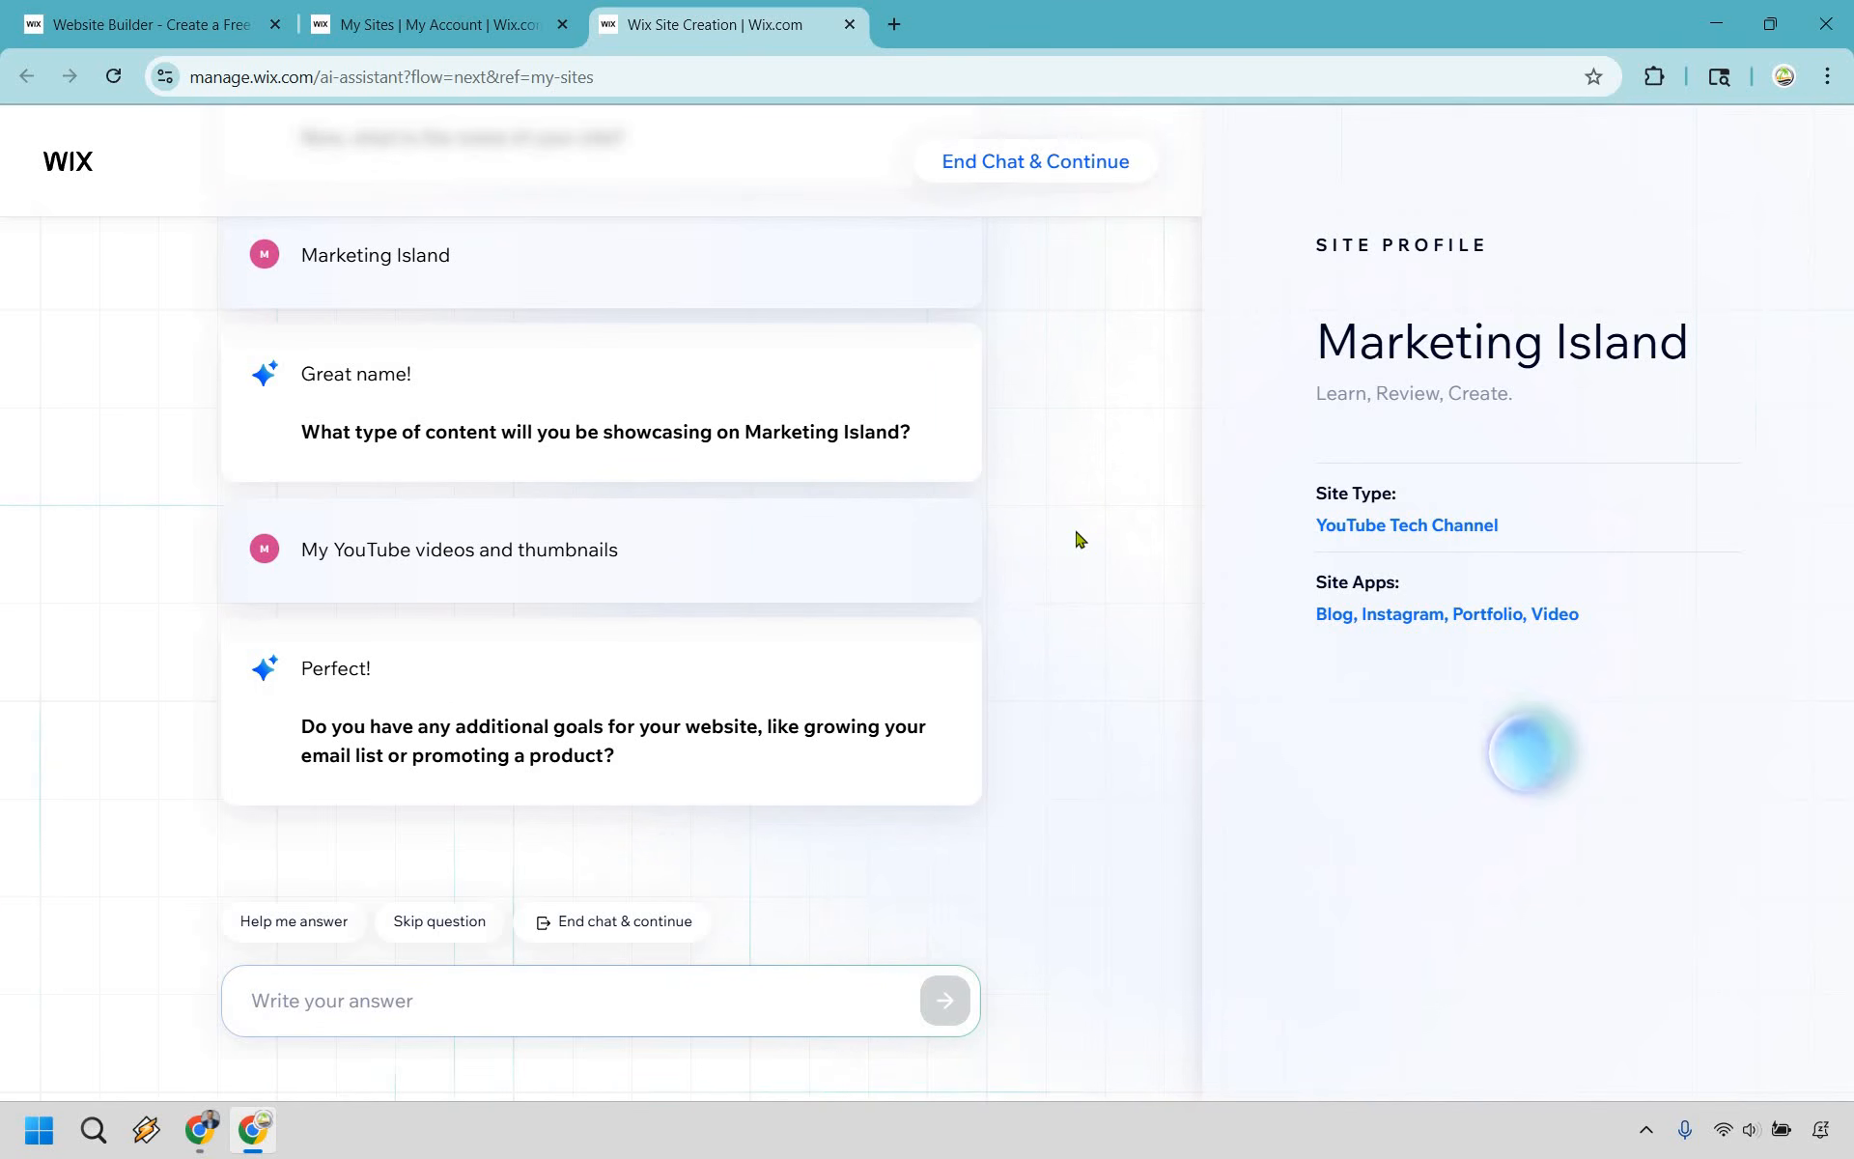
pyautogui.write('Yes, I do promote specific products using my YouTube videos, and I would also like a contact page where they can email me (using my email address, not a form).')
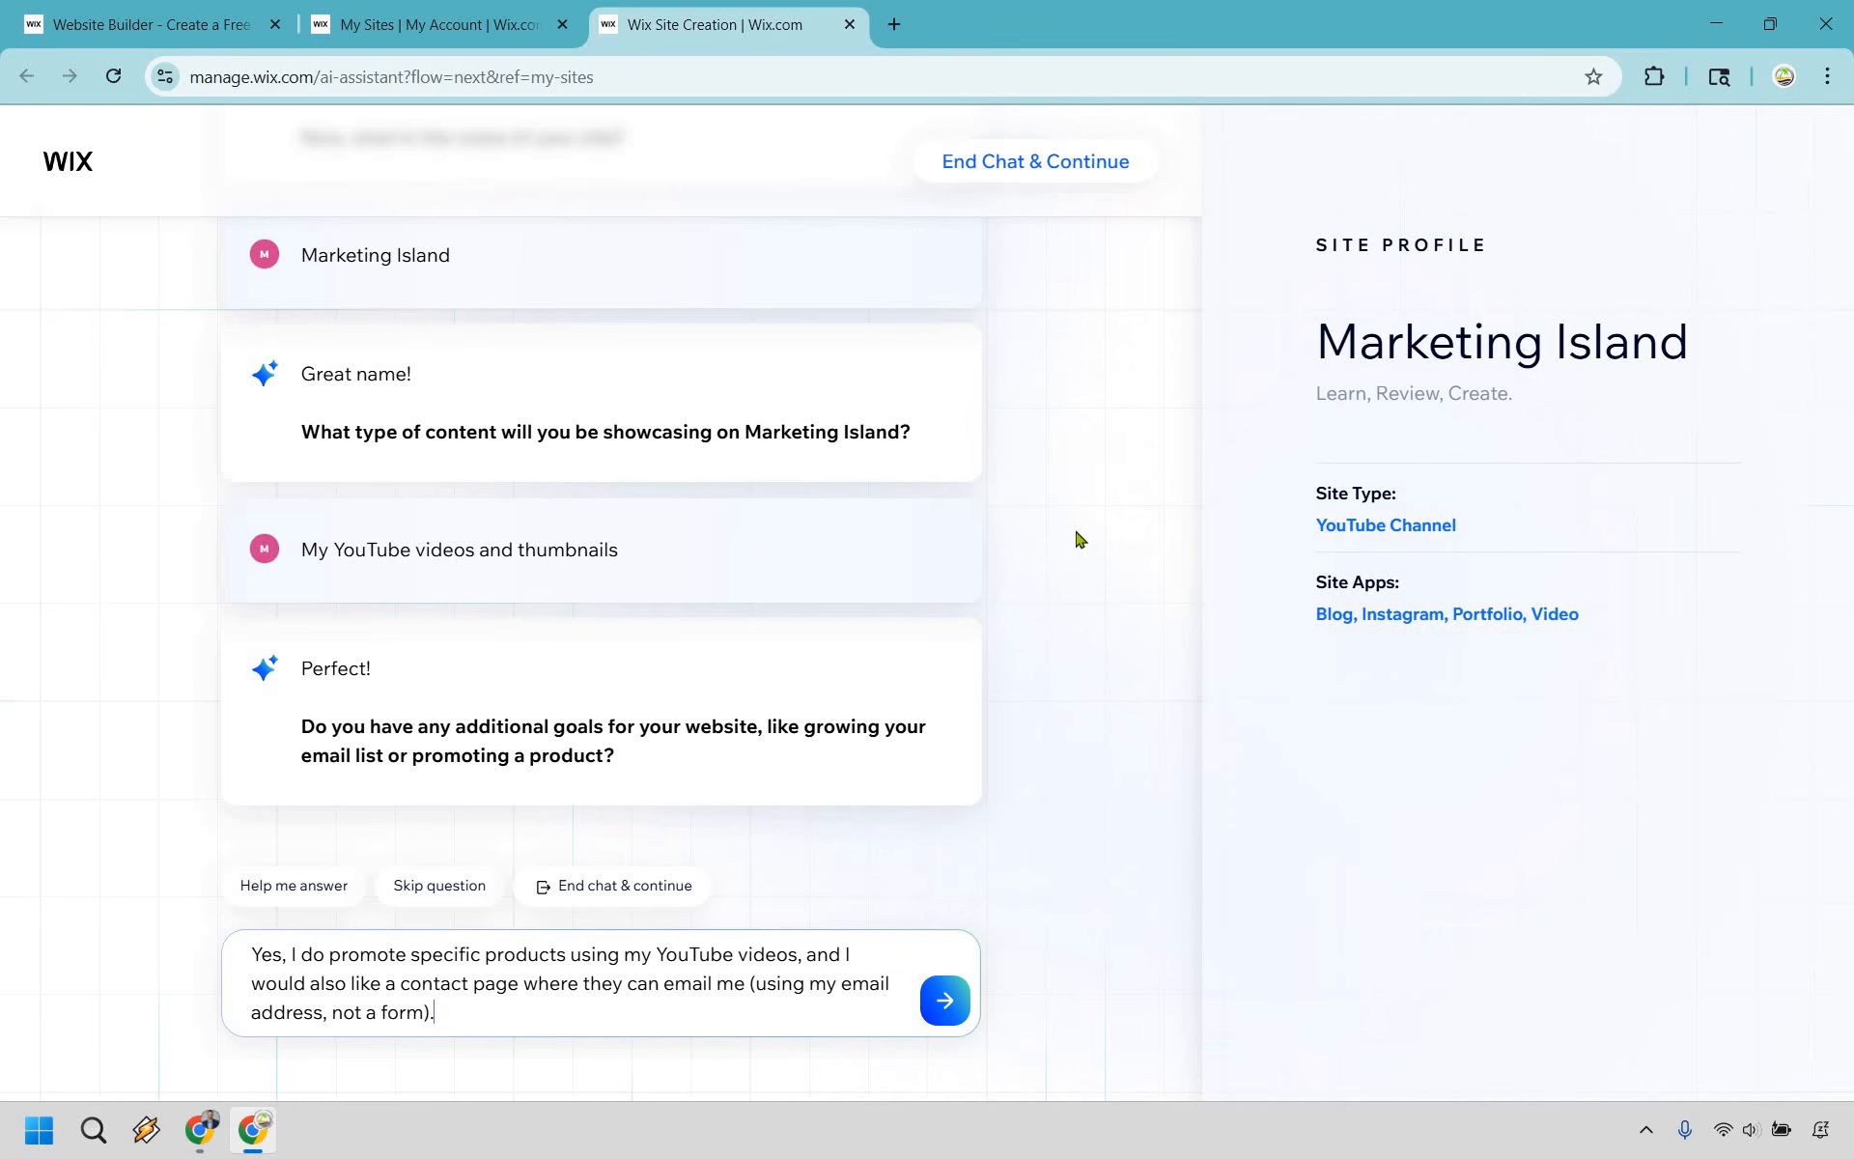
pyautogui.click(946, 1003)
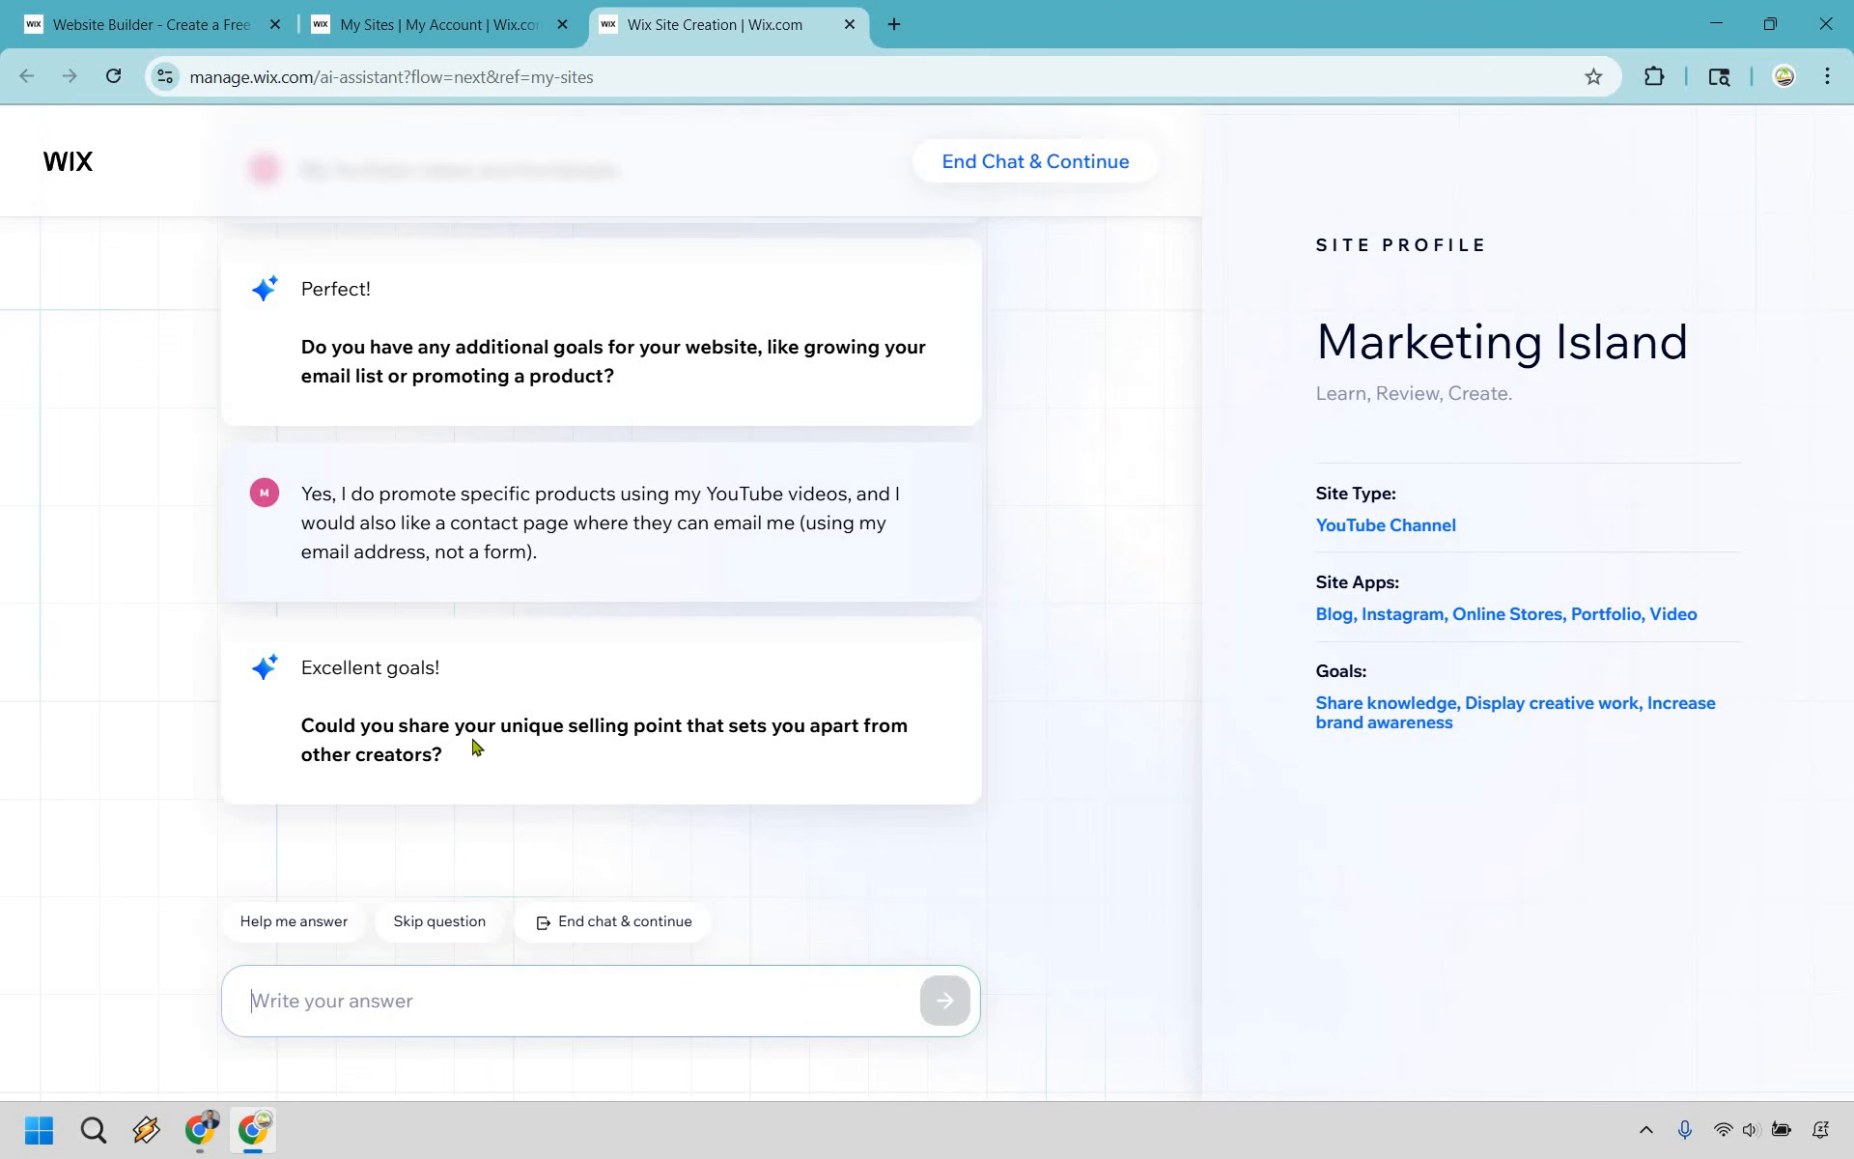
# - Answer the unique selling point question with "I've been doing this since 2012"
pyautogui.moveTo(502, 749); pyautogui.dragTo(505, 727)
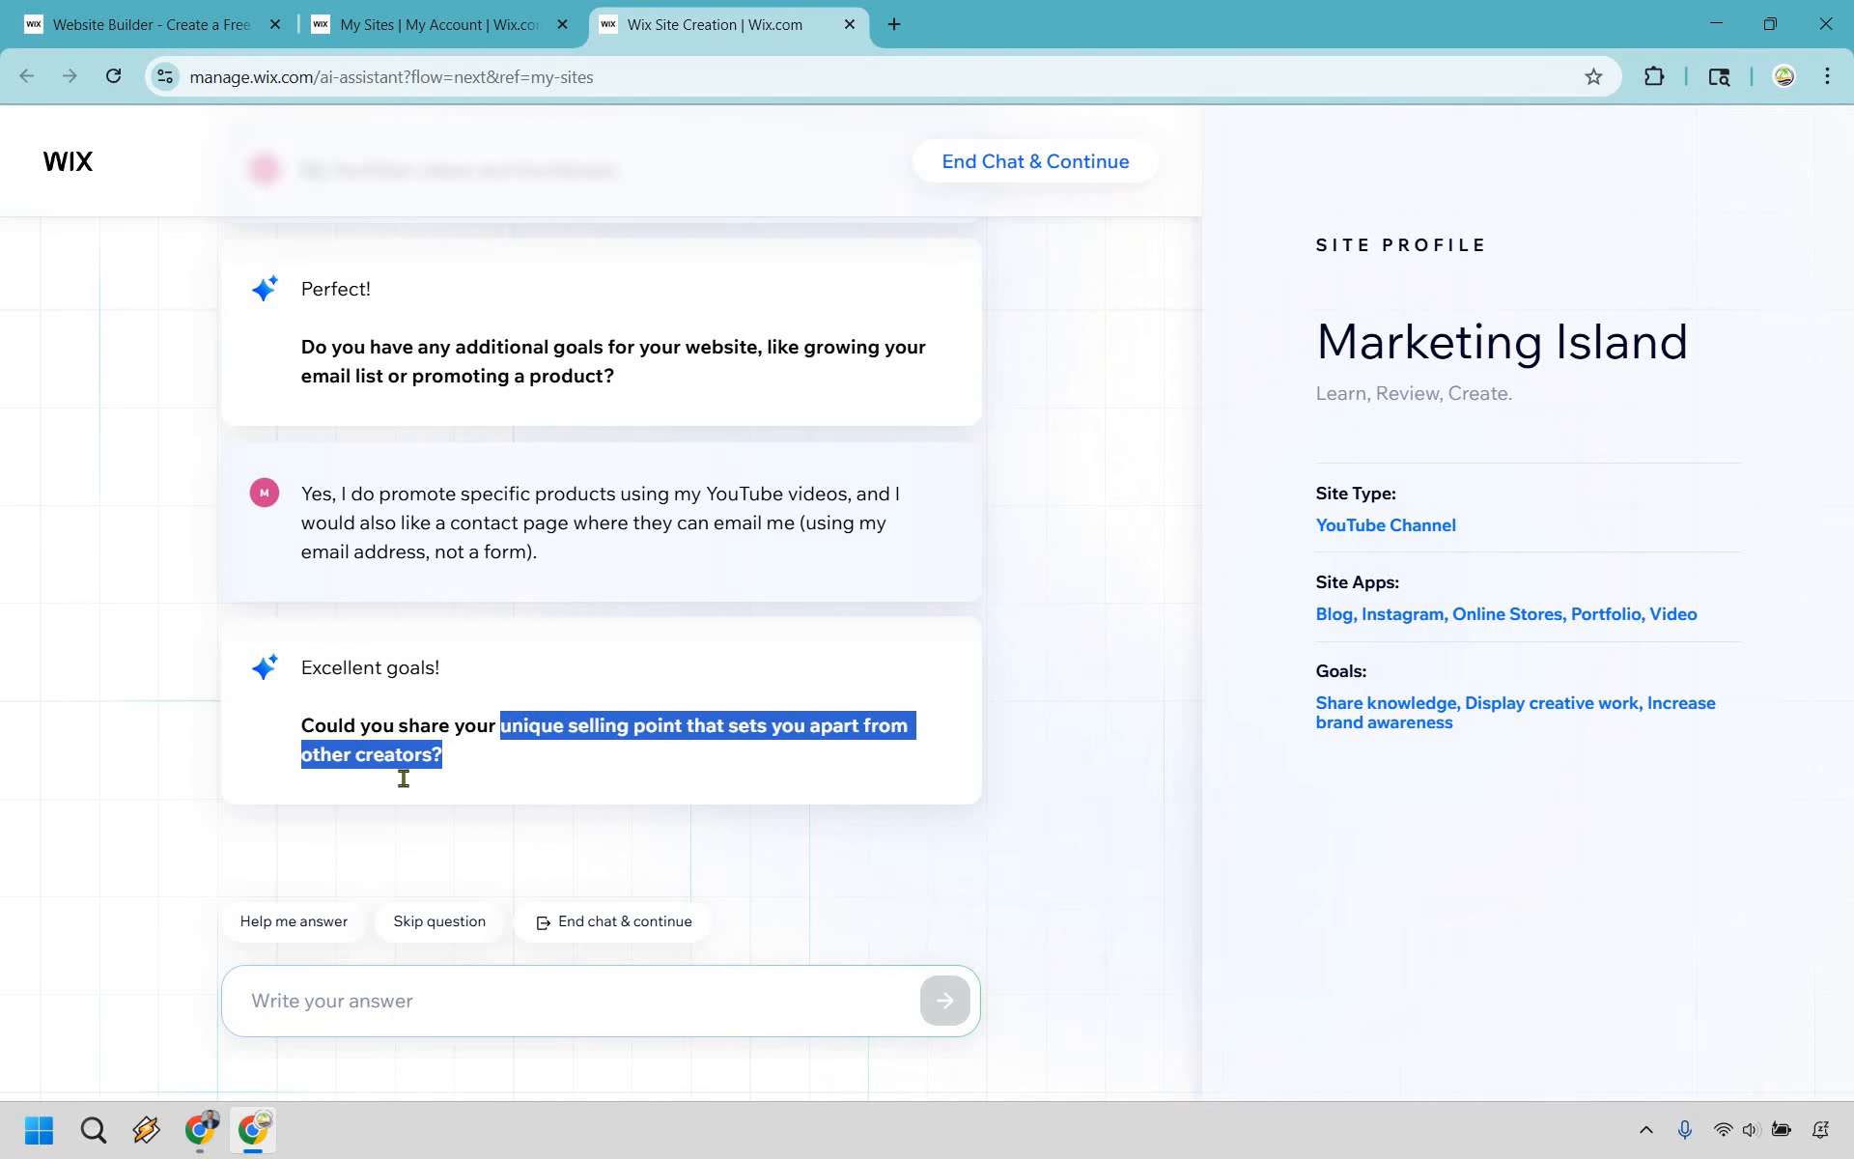
pyautogui.click(346, 993)
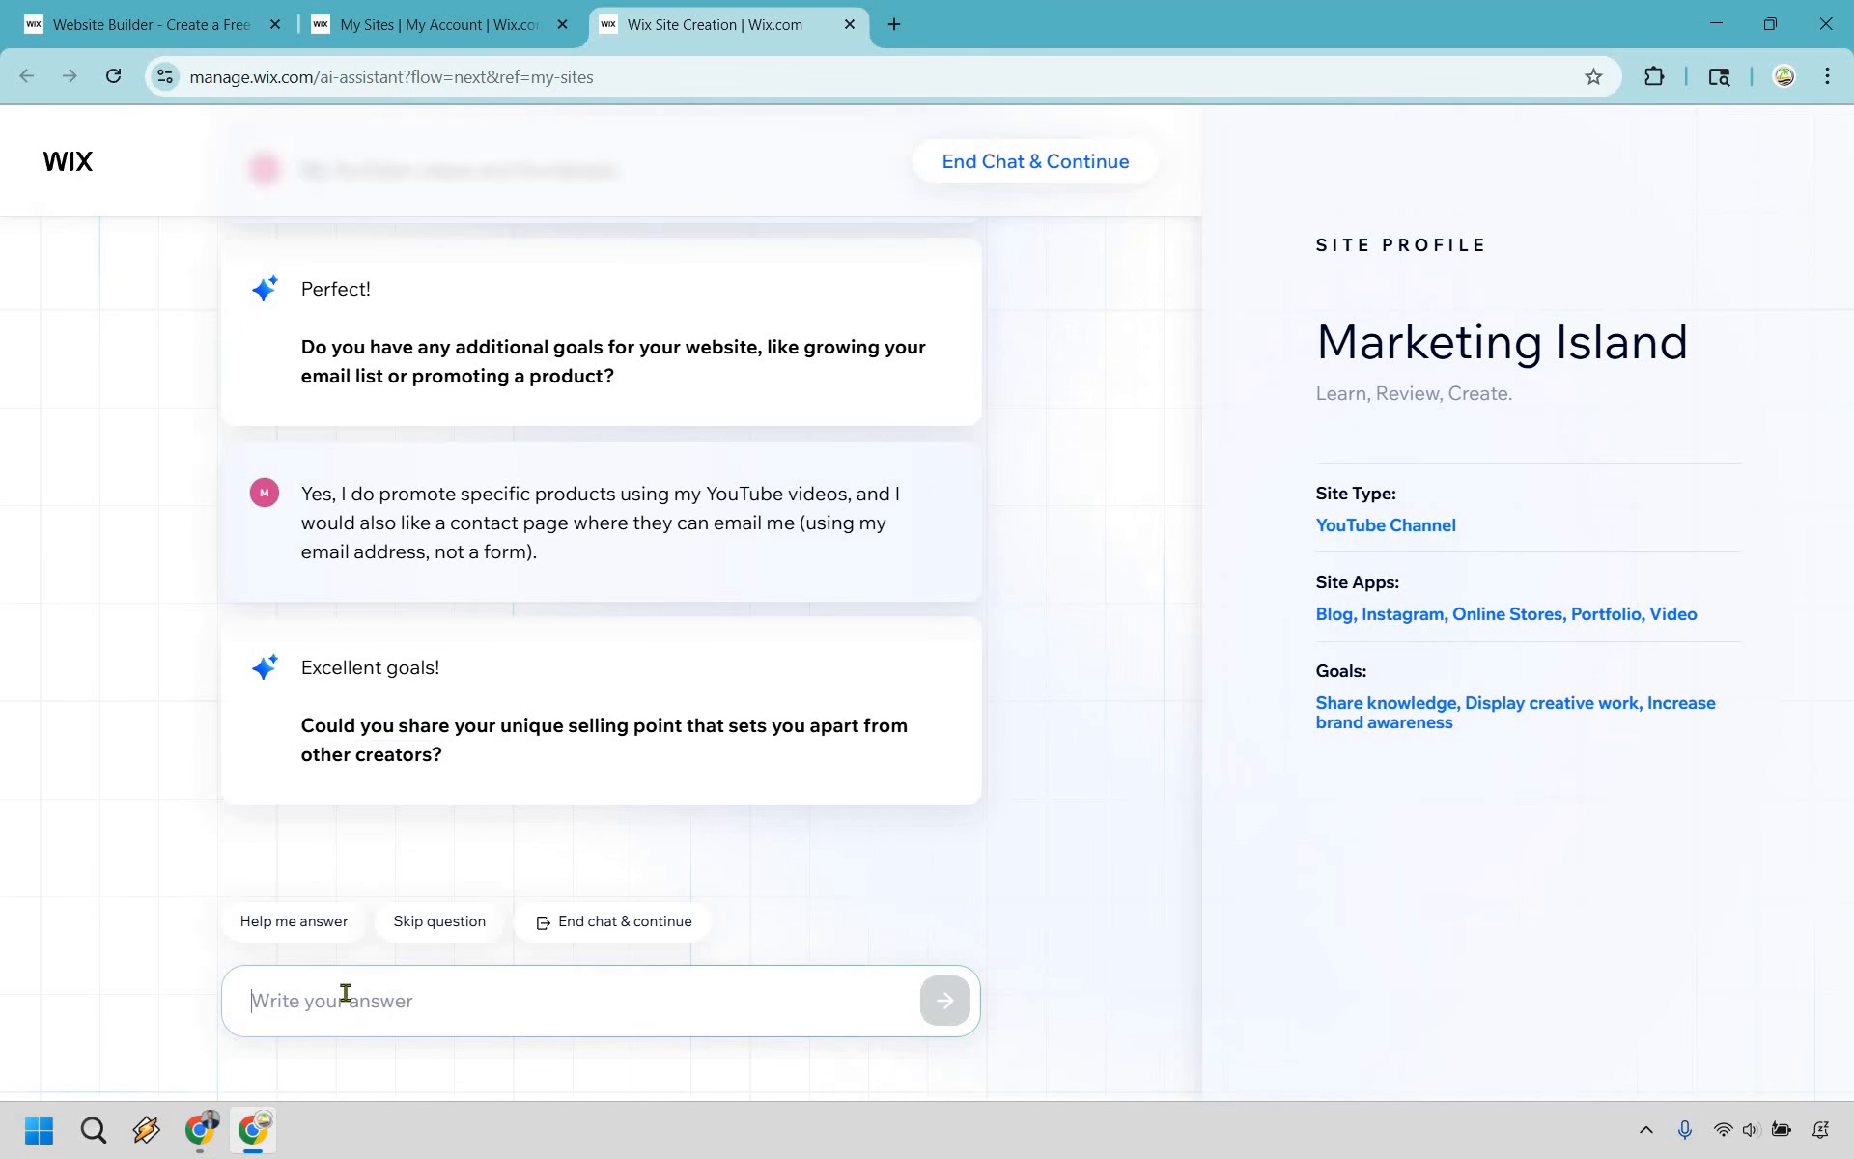
pyautogui.write("I've been doing this since 2012")
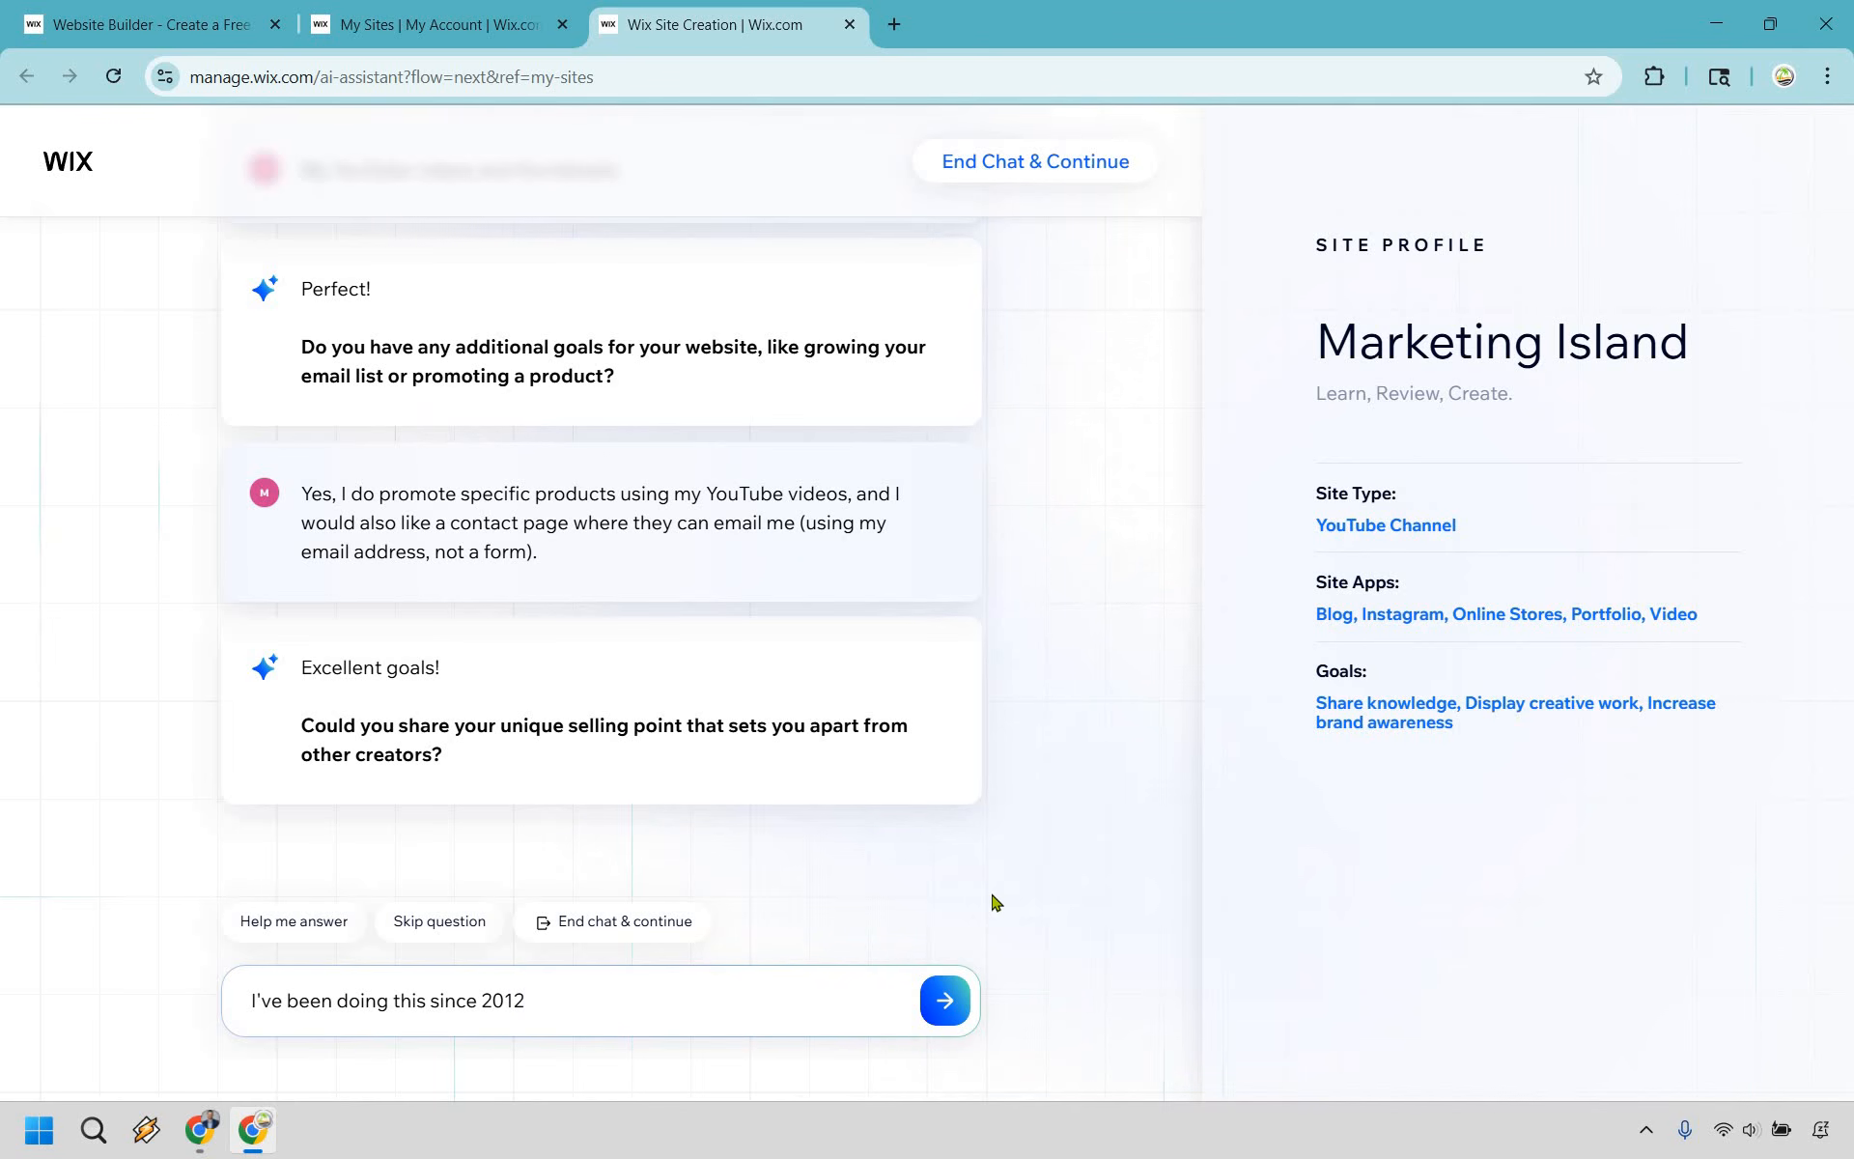
pyautogui.press('Return')
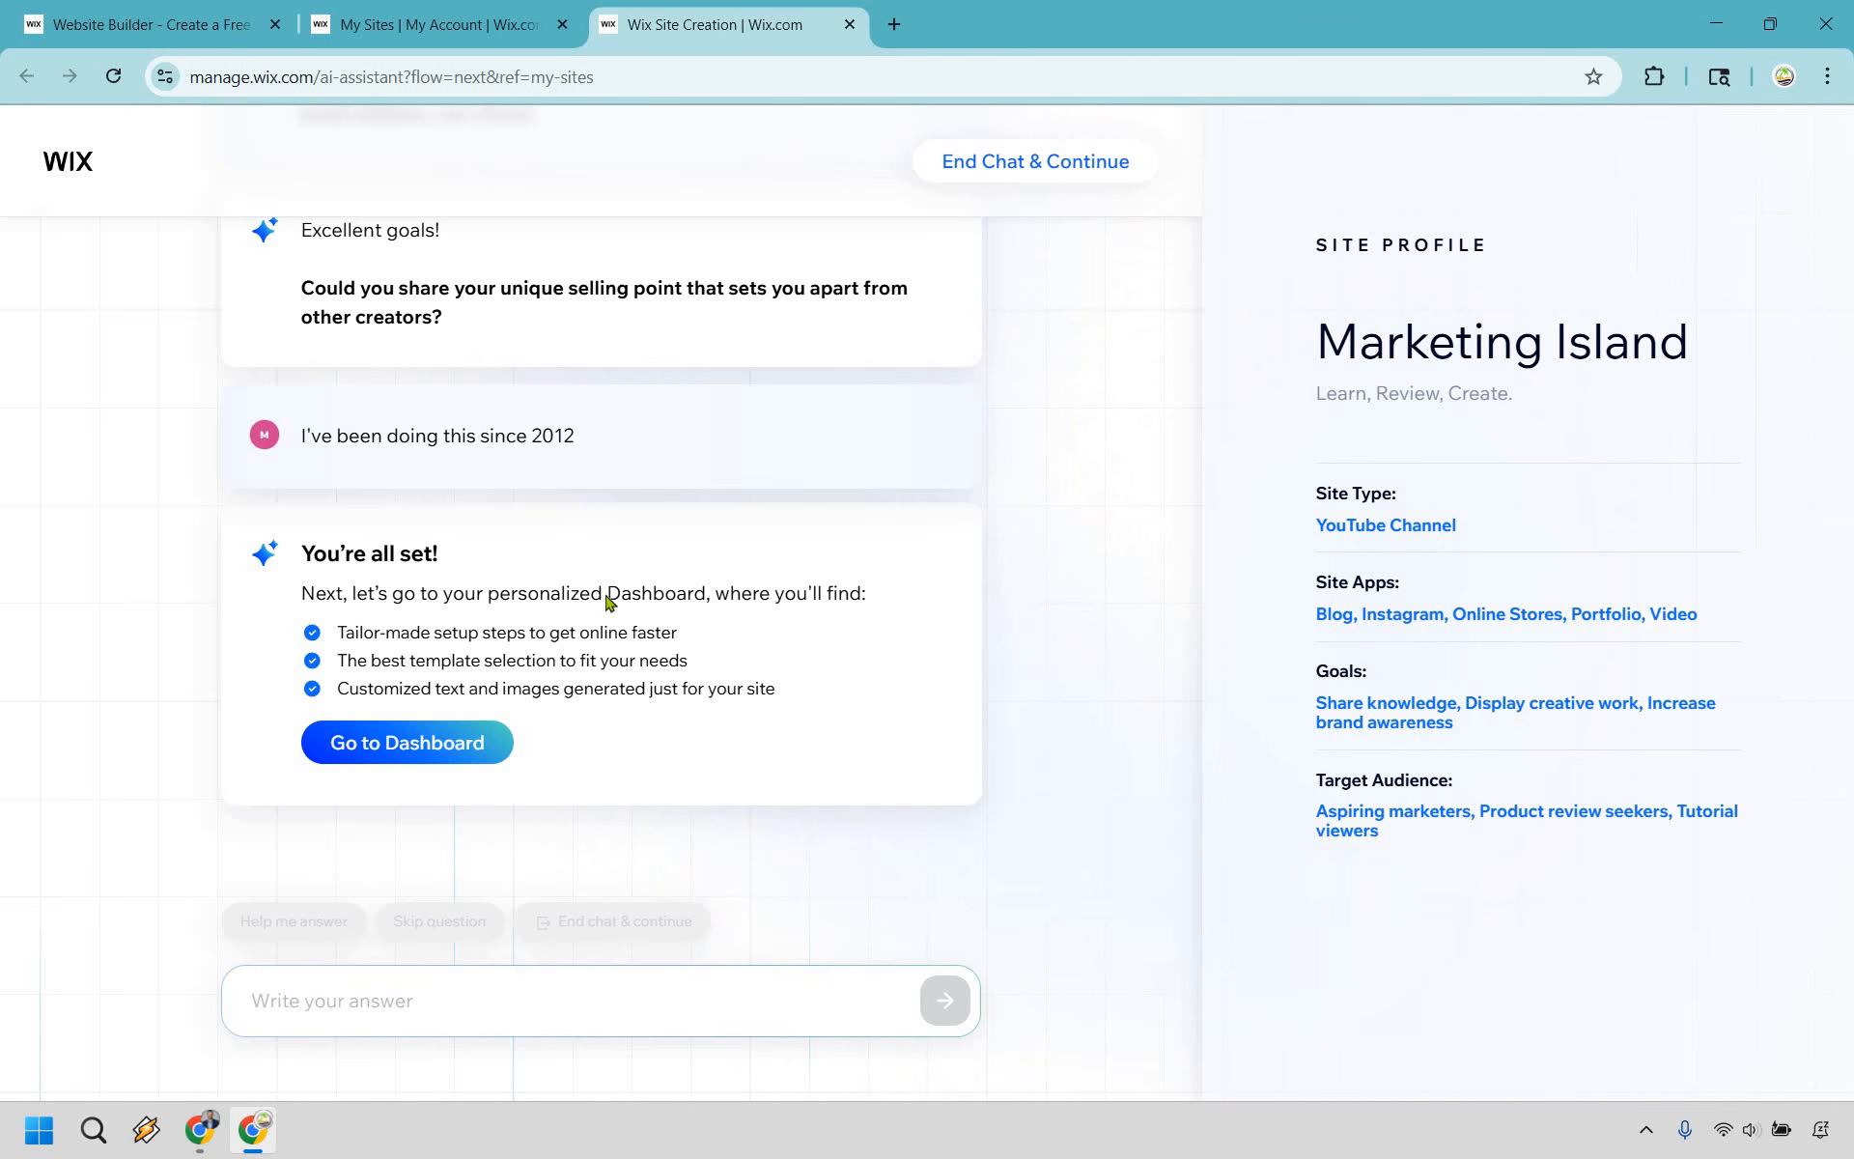
# - Go to the new site's dashboard and have its website design generated with AI
pyautogui.click(439, 742)
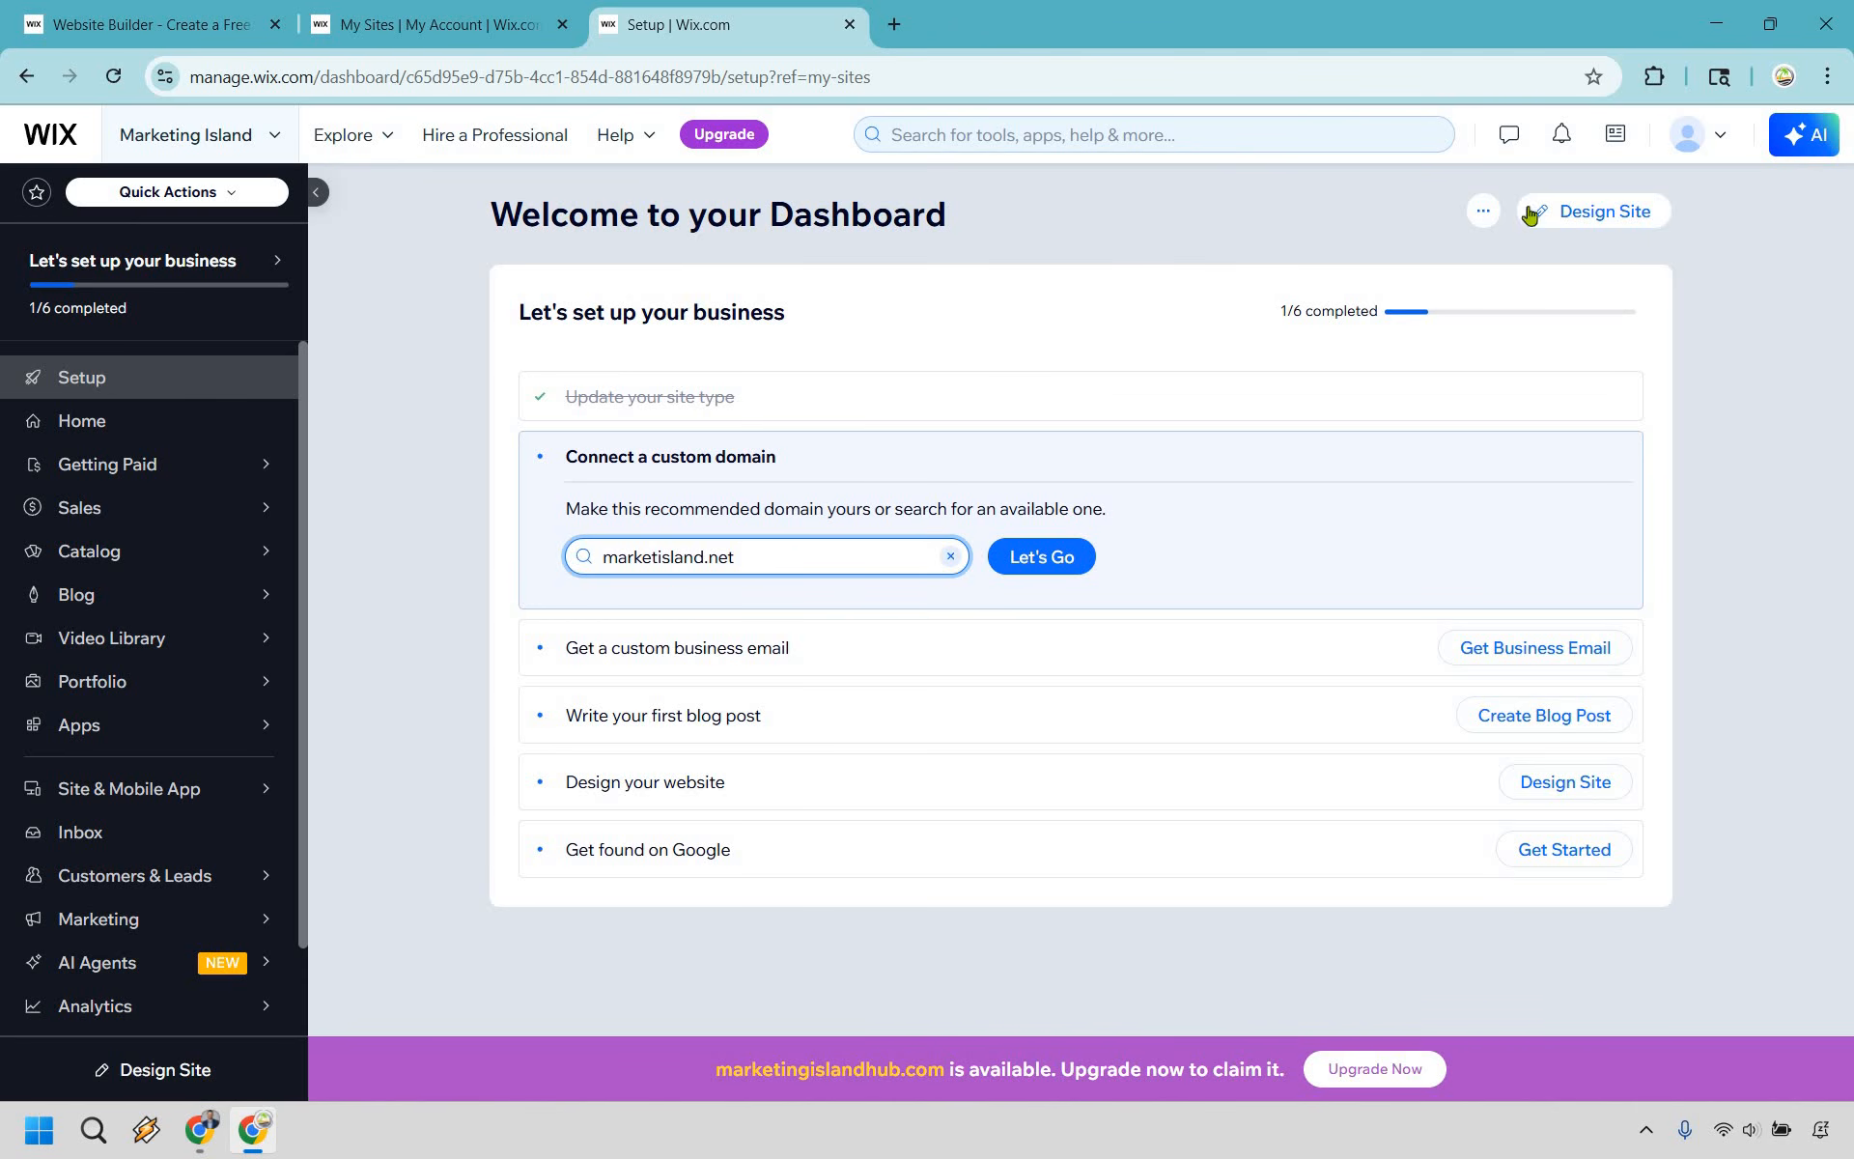
pyautogui.click(1567, 206)
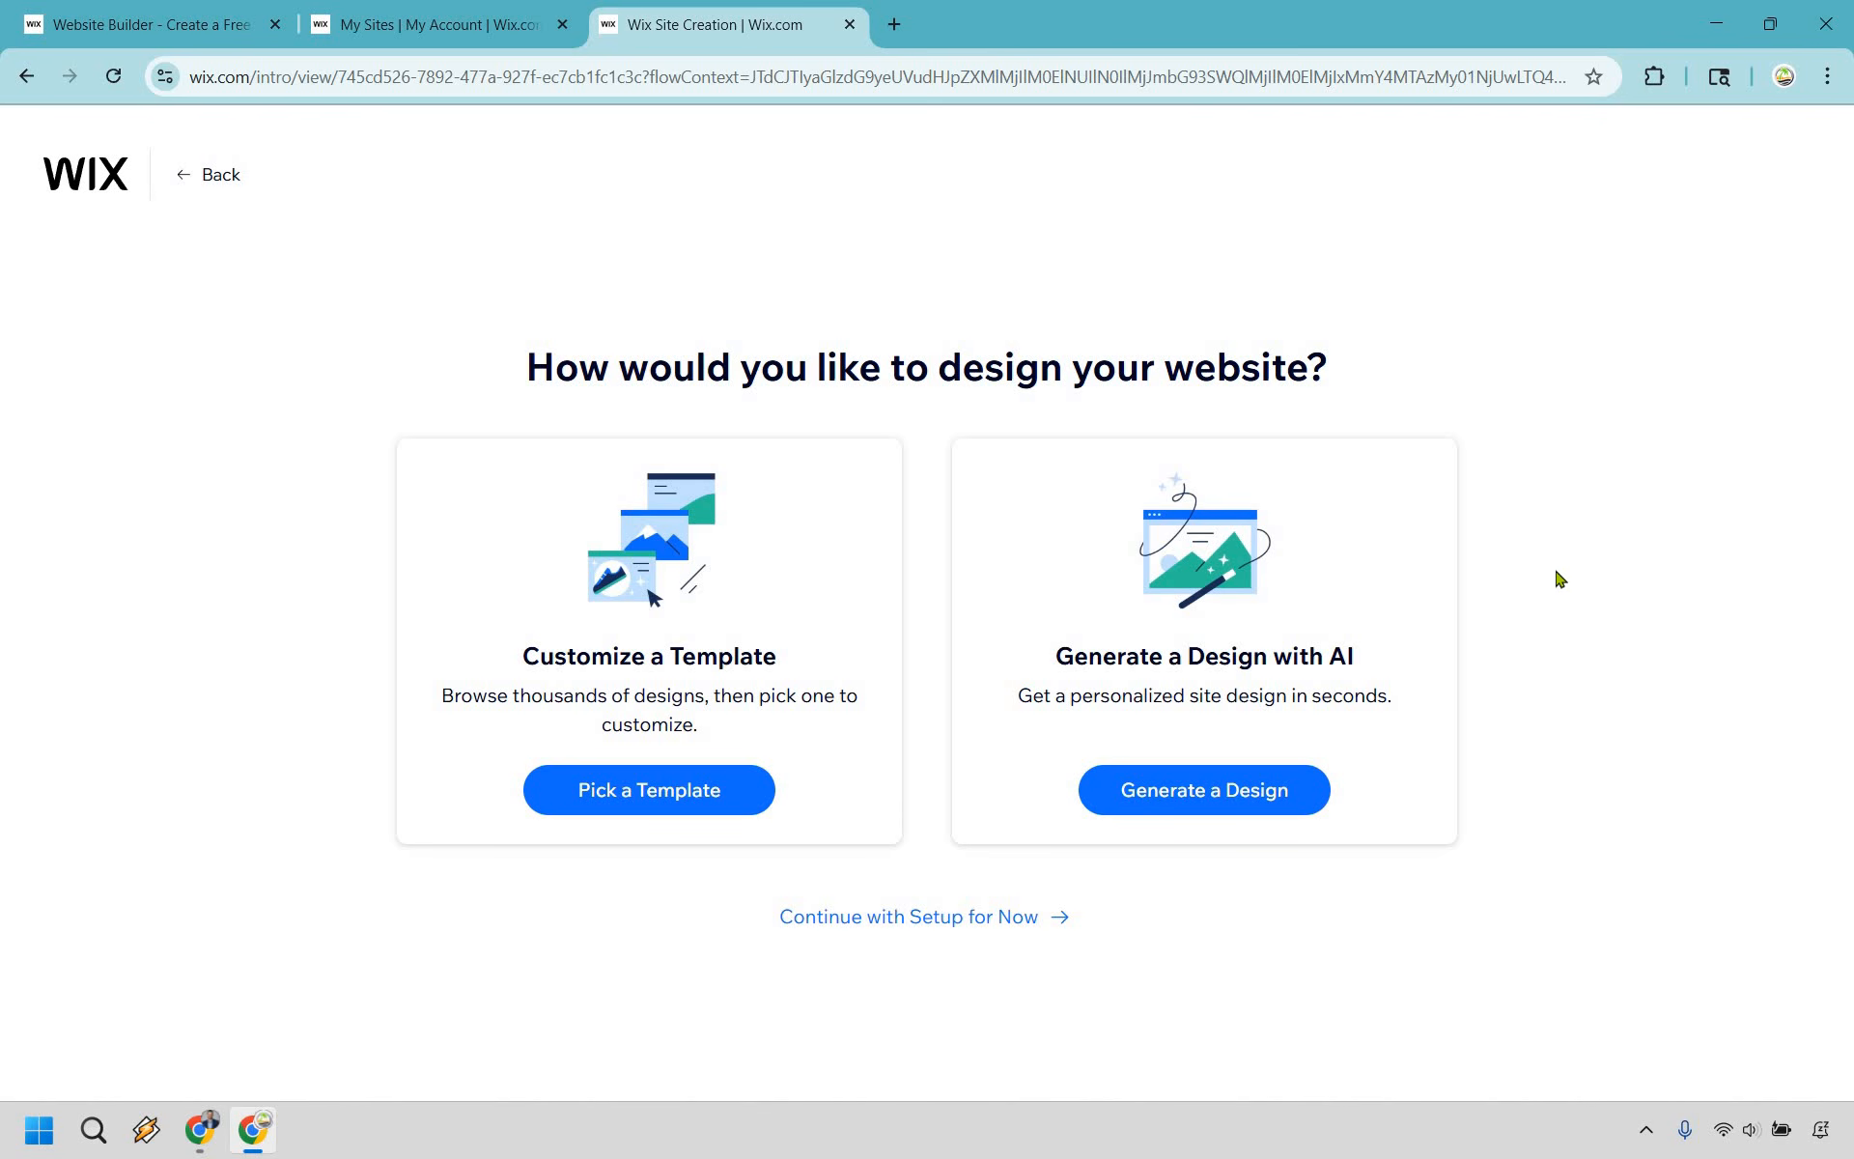
pyautogui.click(1202, 787)
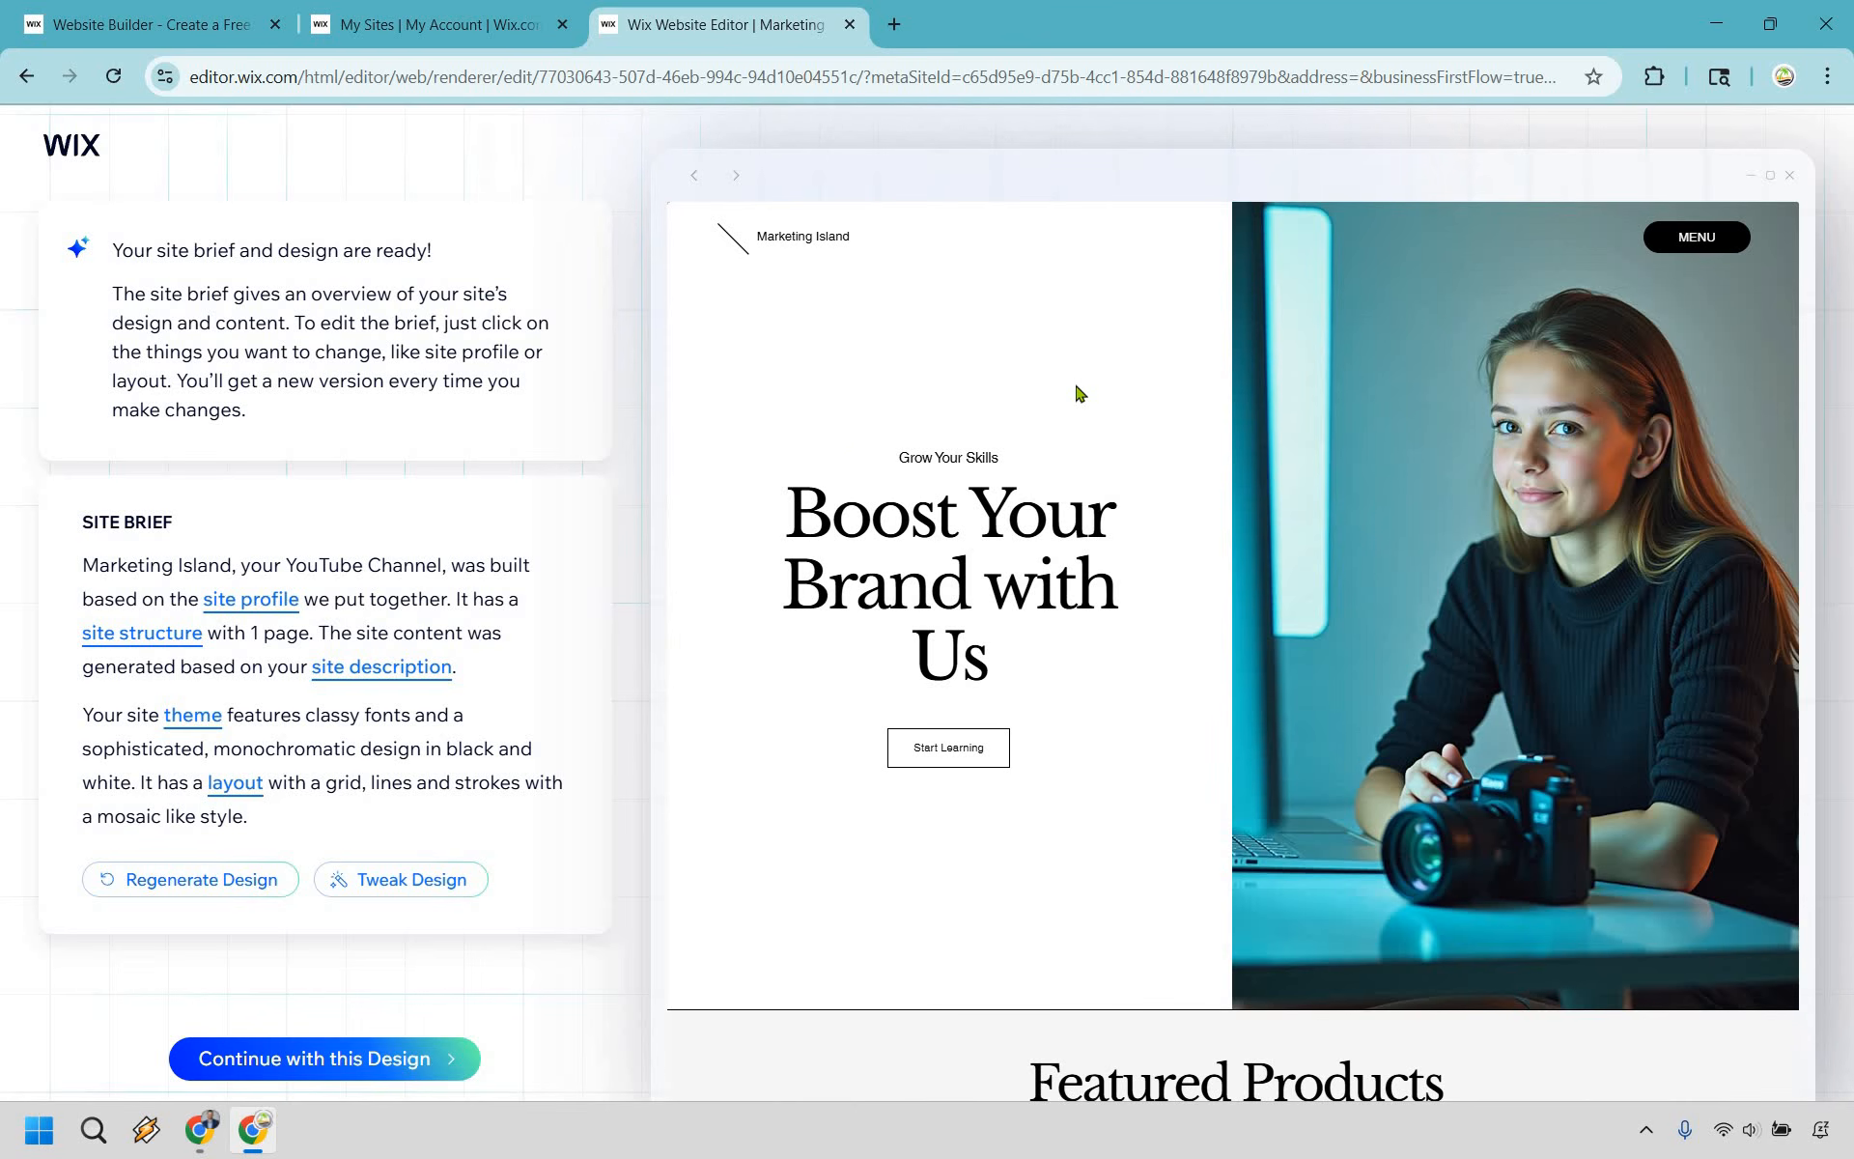
# - Review the generated homepage preview from the welcome section down to the footer
pyautogui.scroll(-5, 1072, 432)
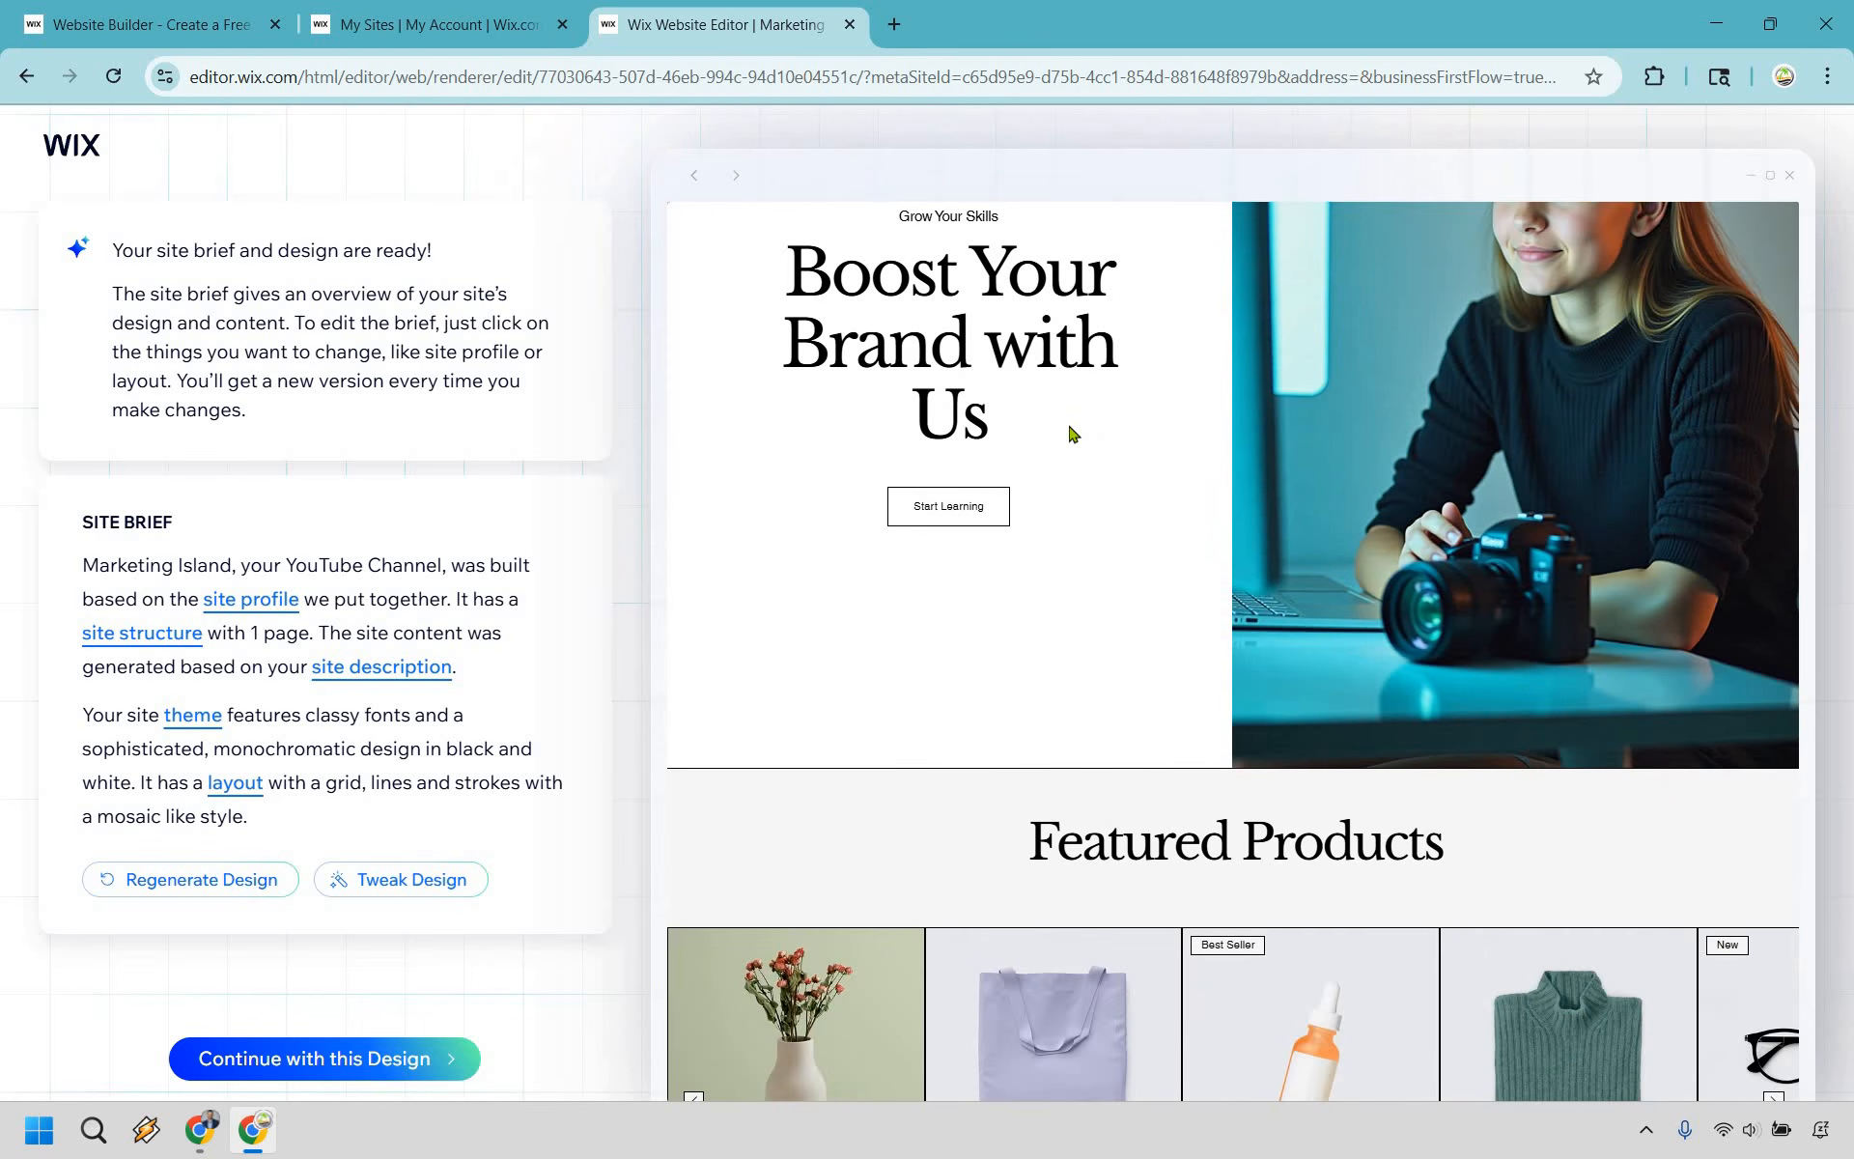
pyautogui.scroll(-4, 1072, 433)
pyautogui.scroll(-9, 1142, 422)
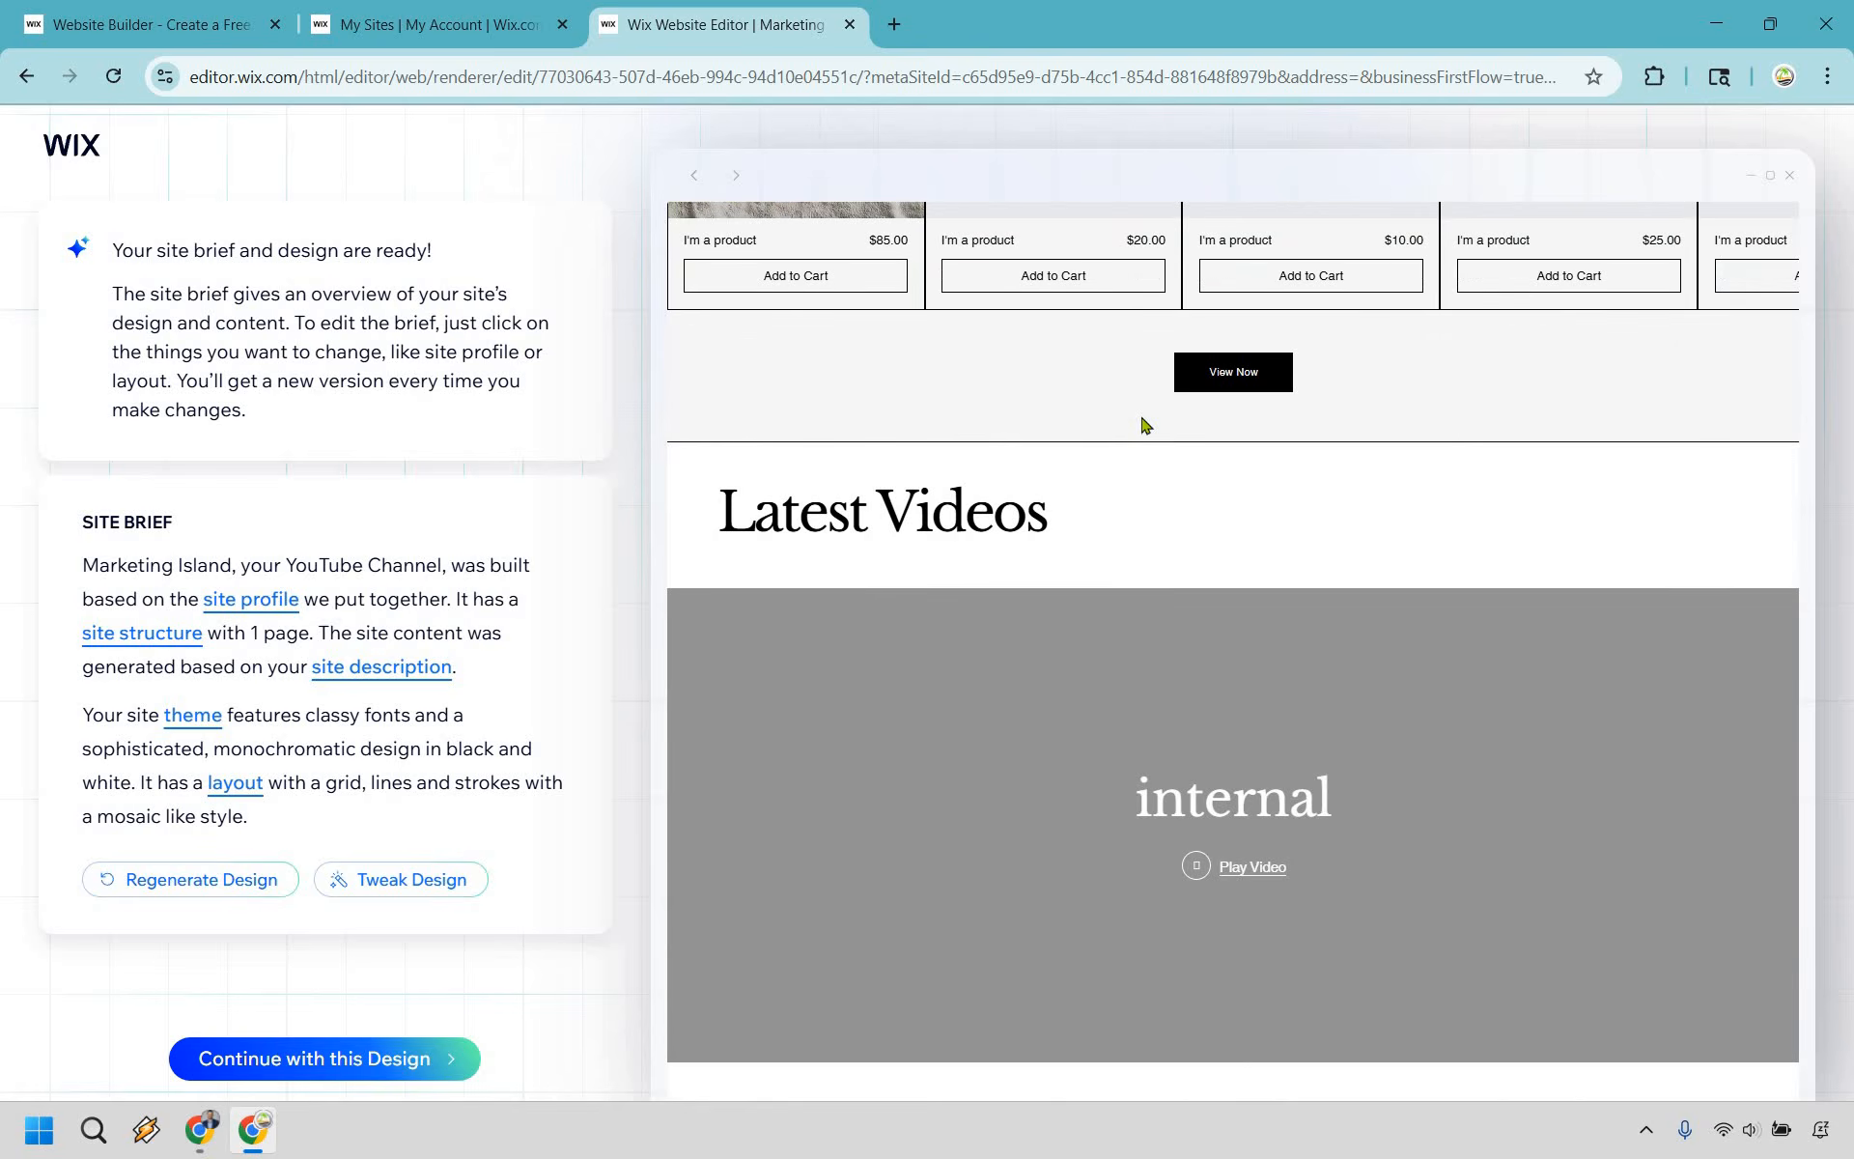
pyautogui.scroll(-5, 1169, 437)
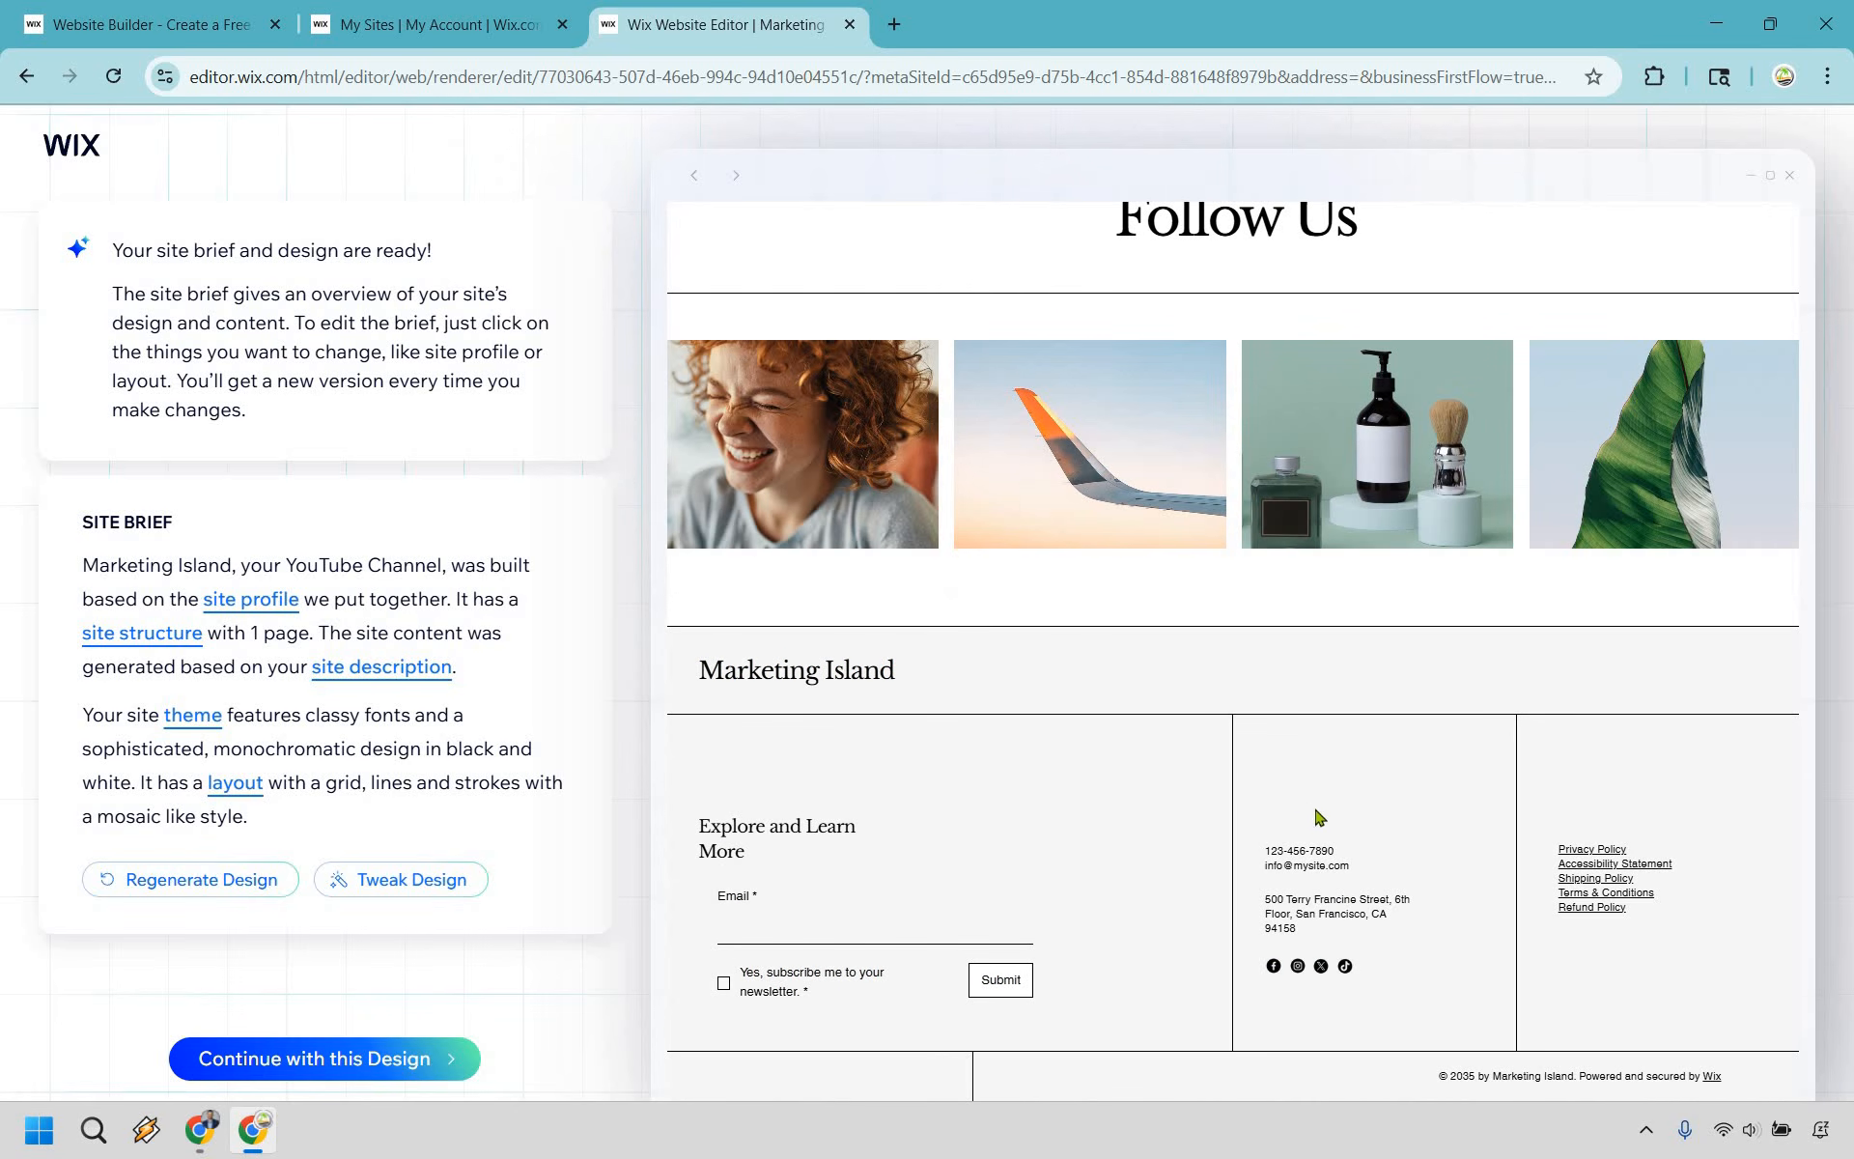
pyautogui.scroll(5, 1439, 847)
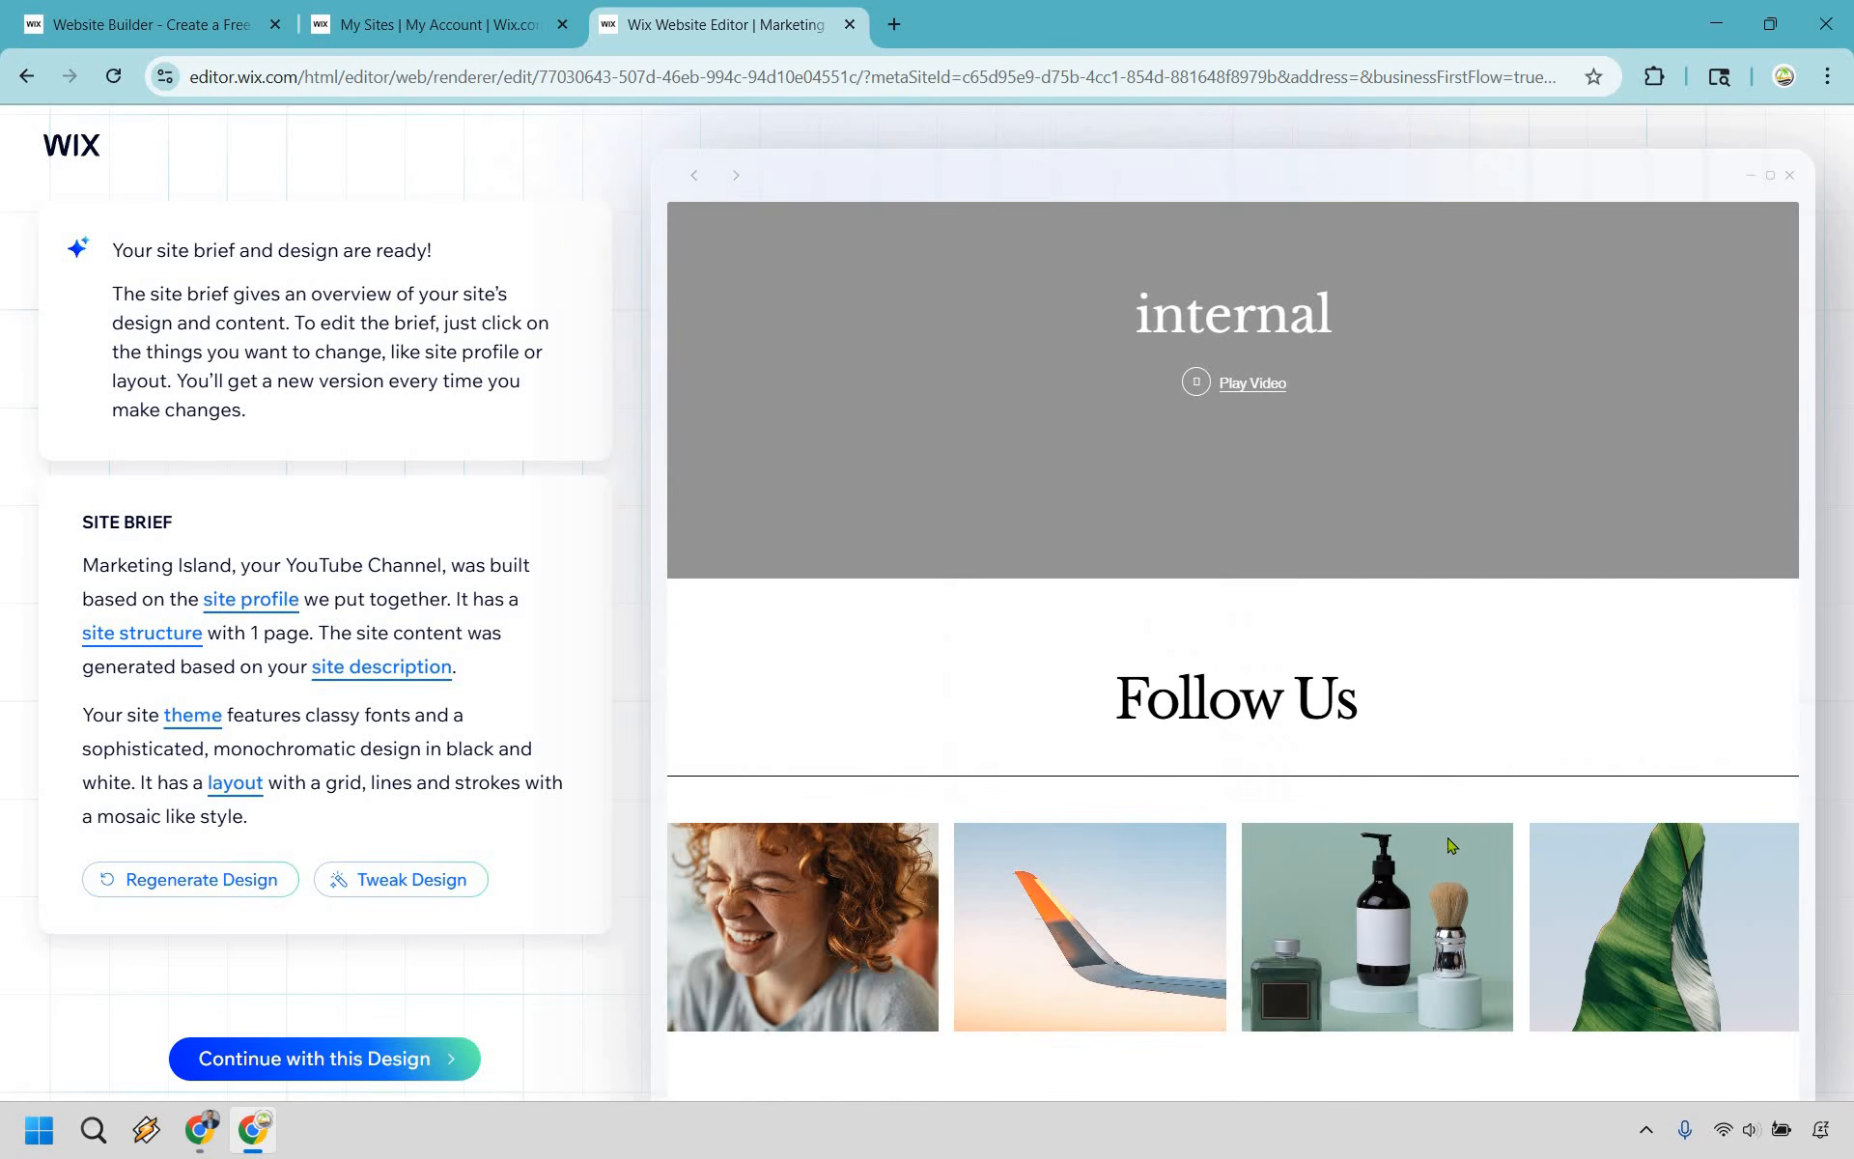
pyautogui.scroll(3, 1499, 748)
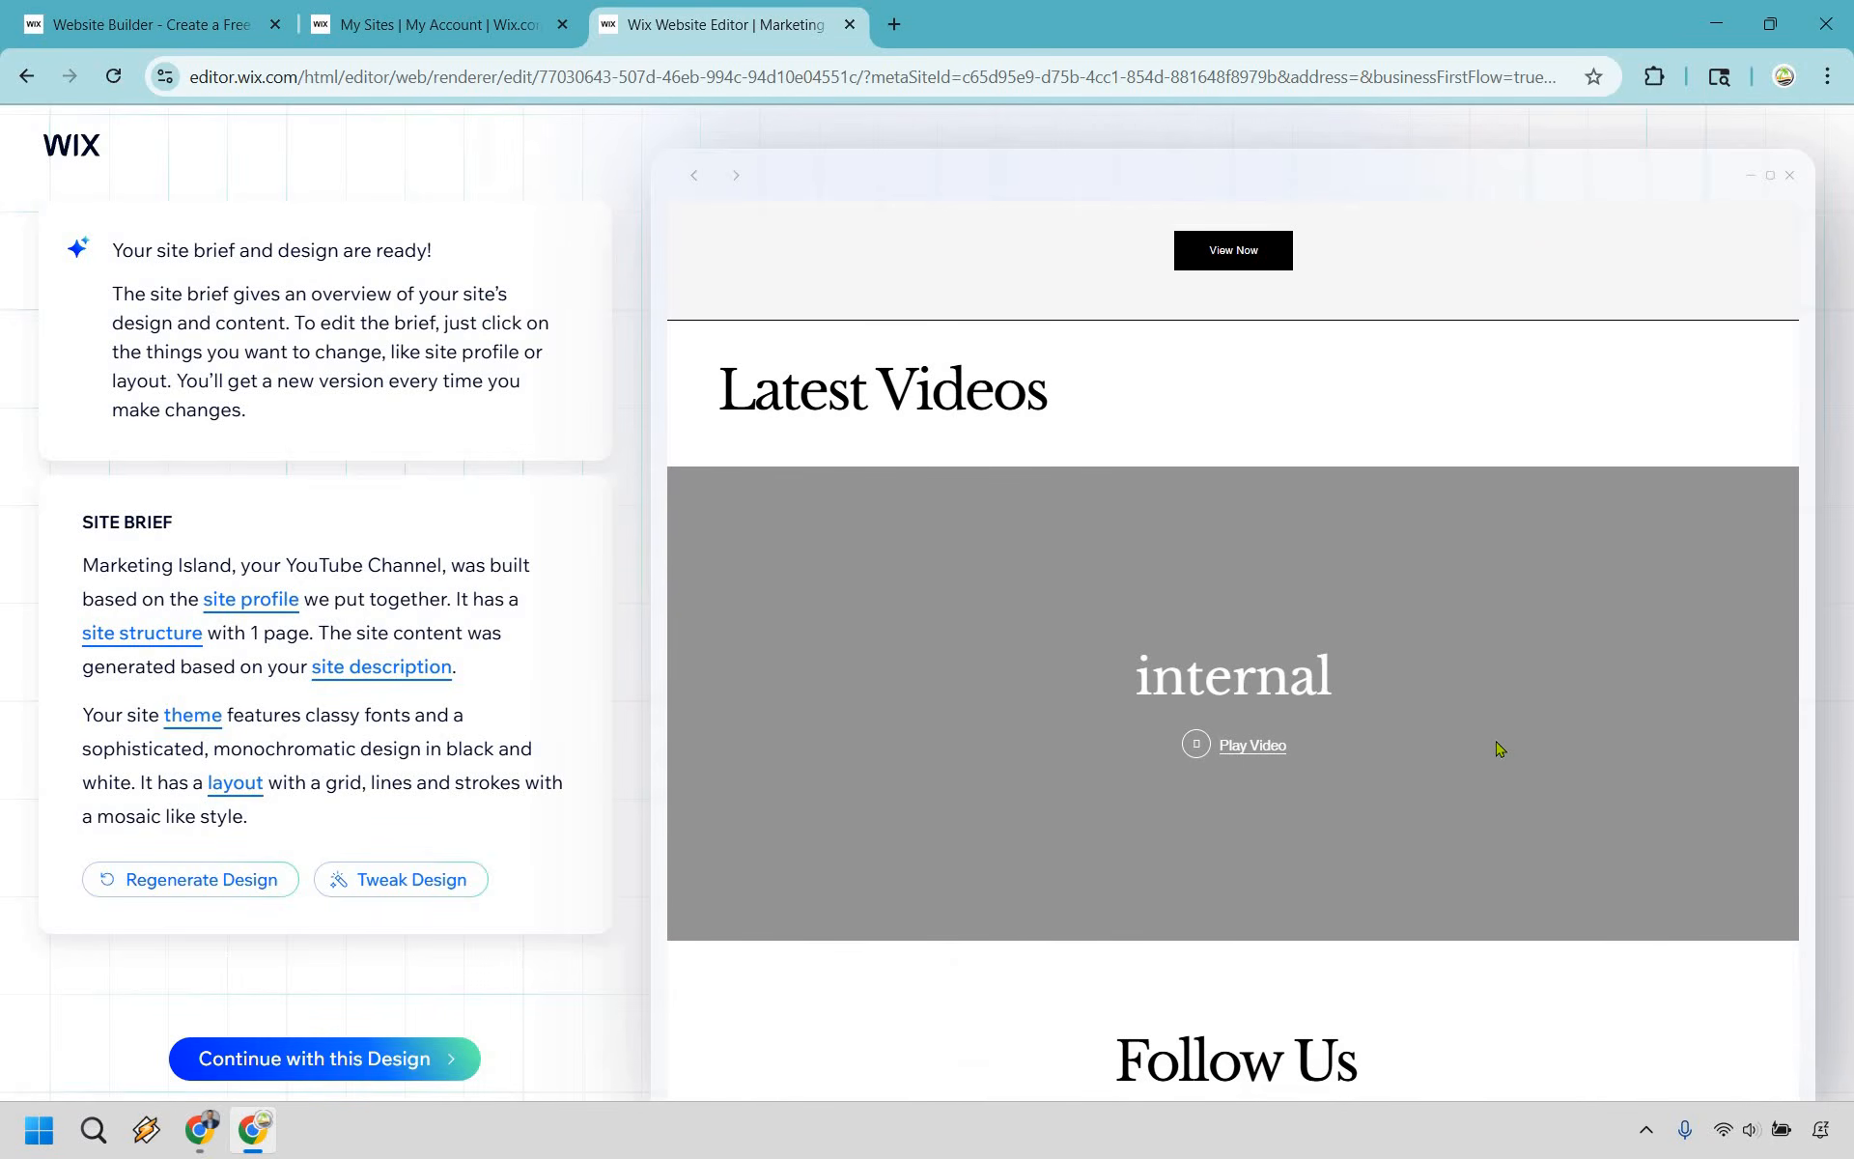
pyautogui.scroll(8, 1499, 749)
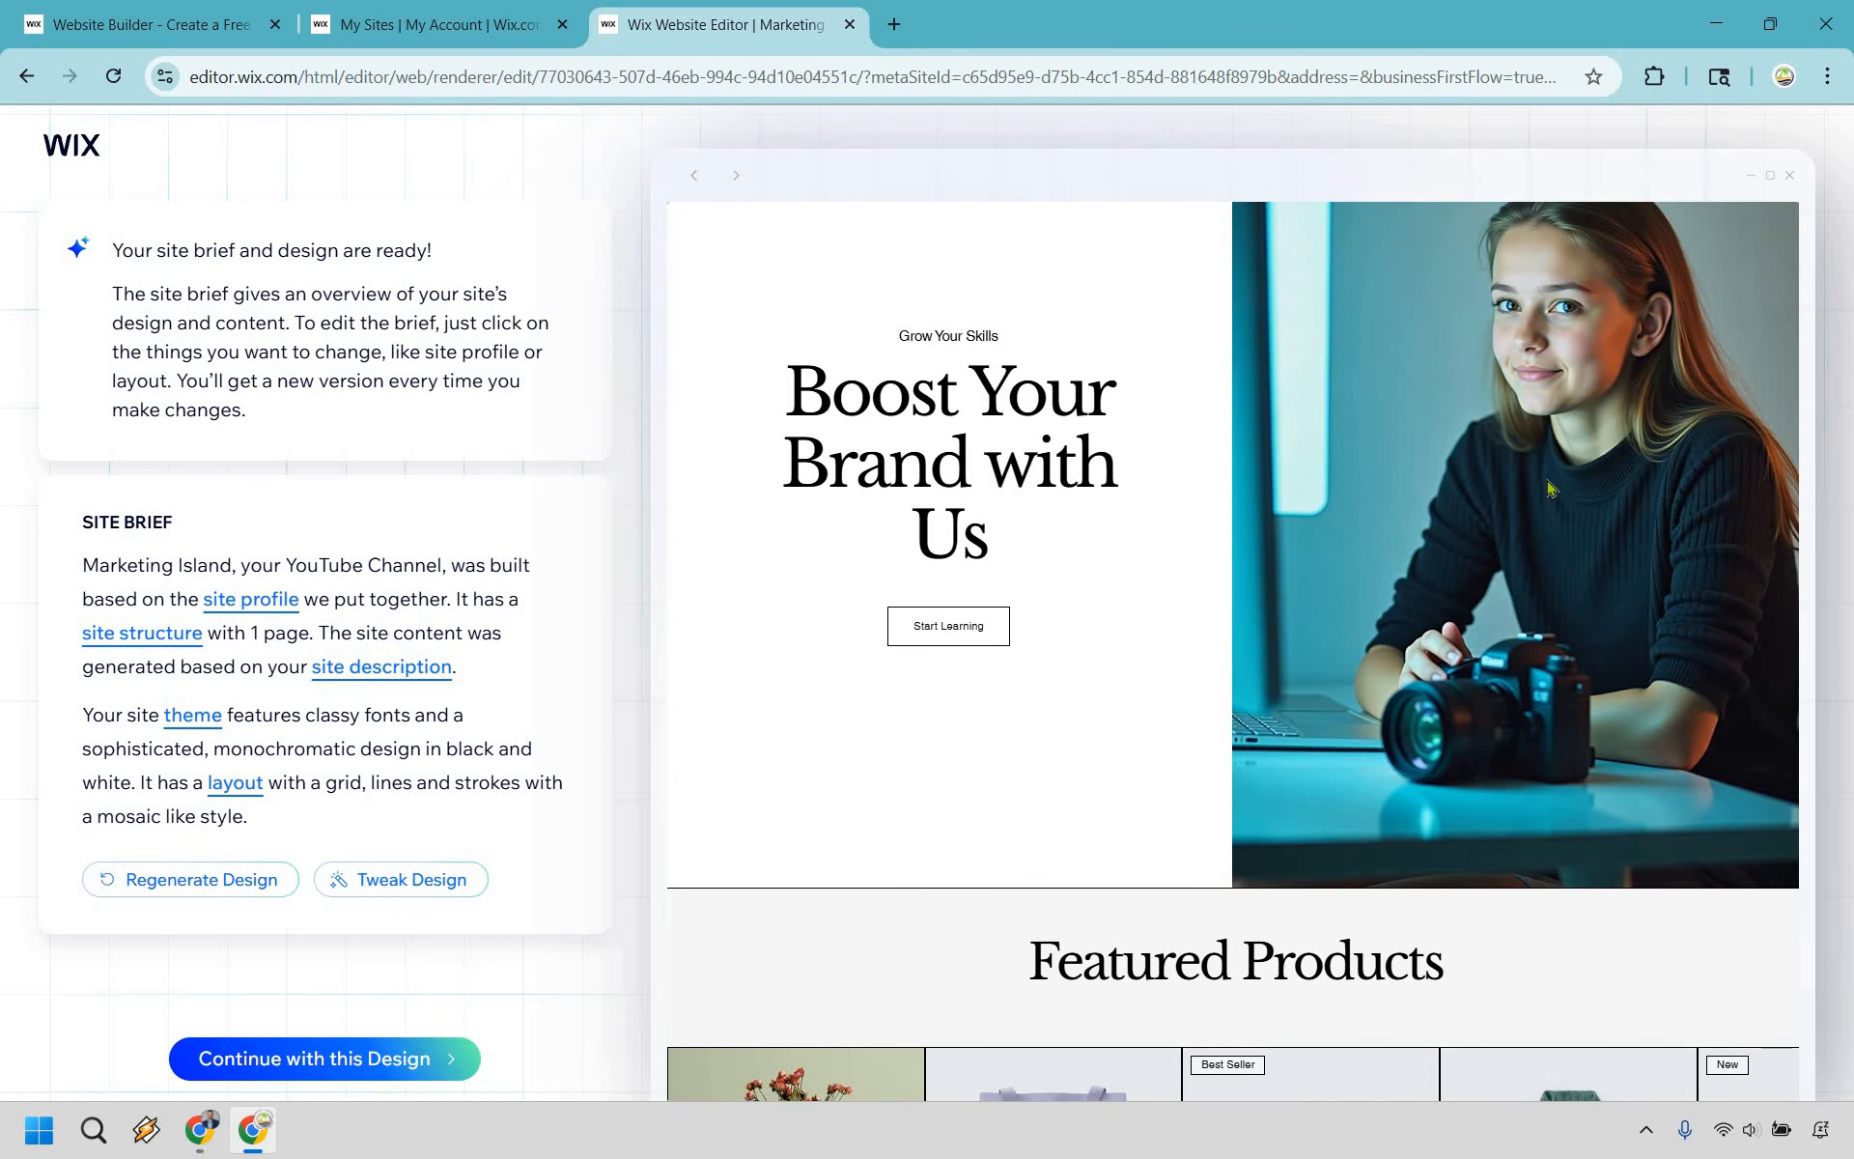
pyautogui.scroll(1, 1548, 488)
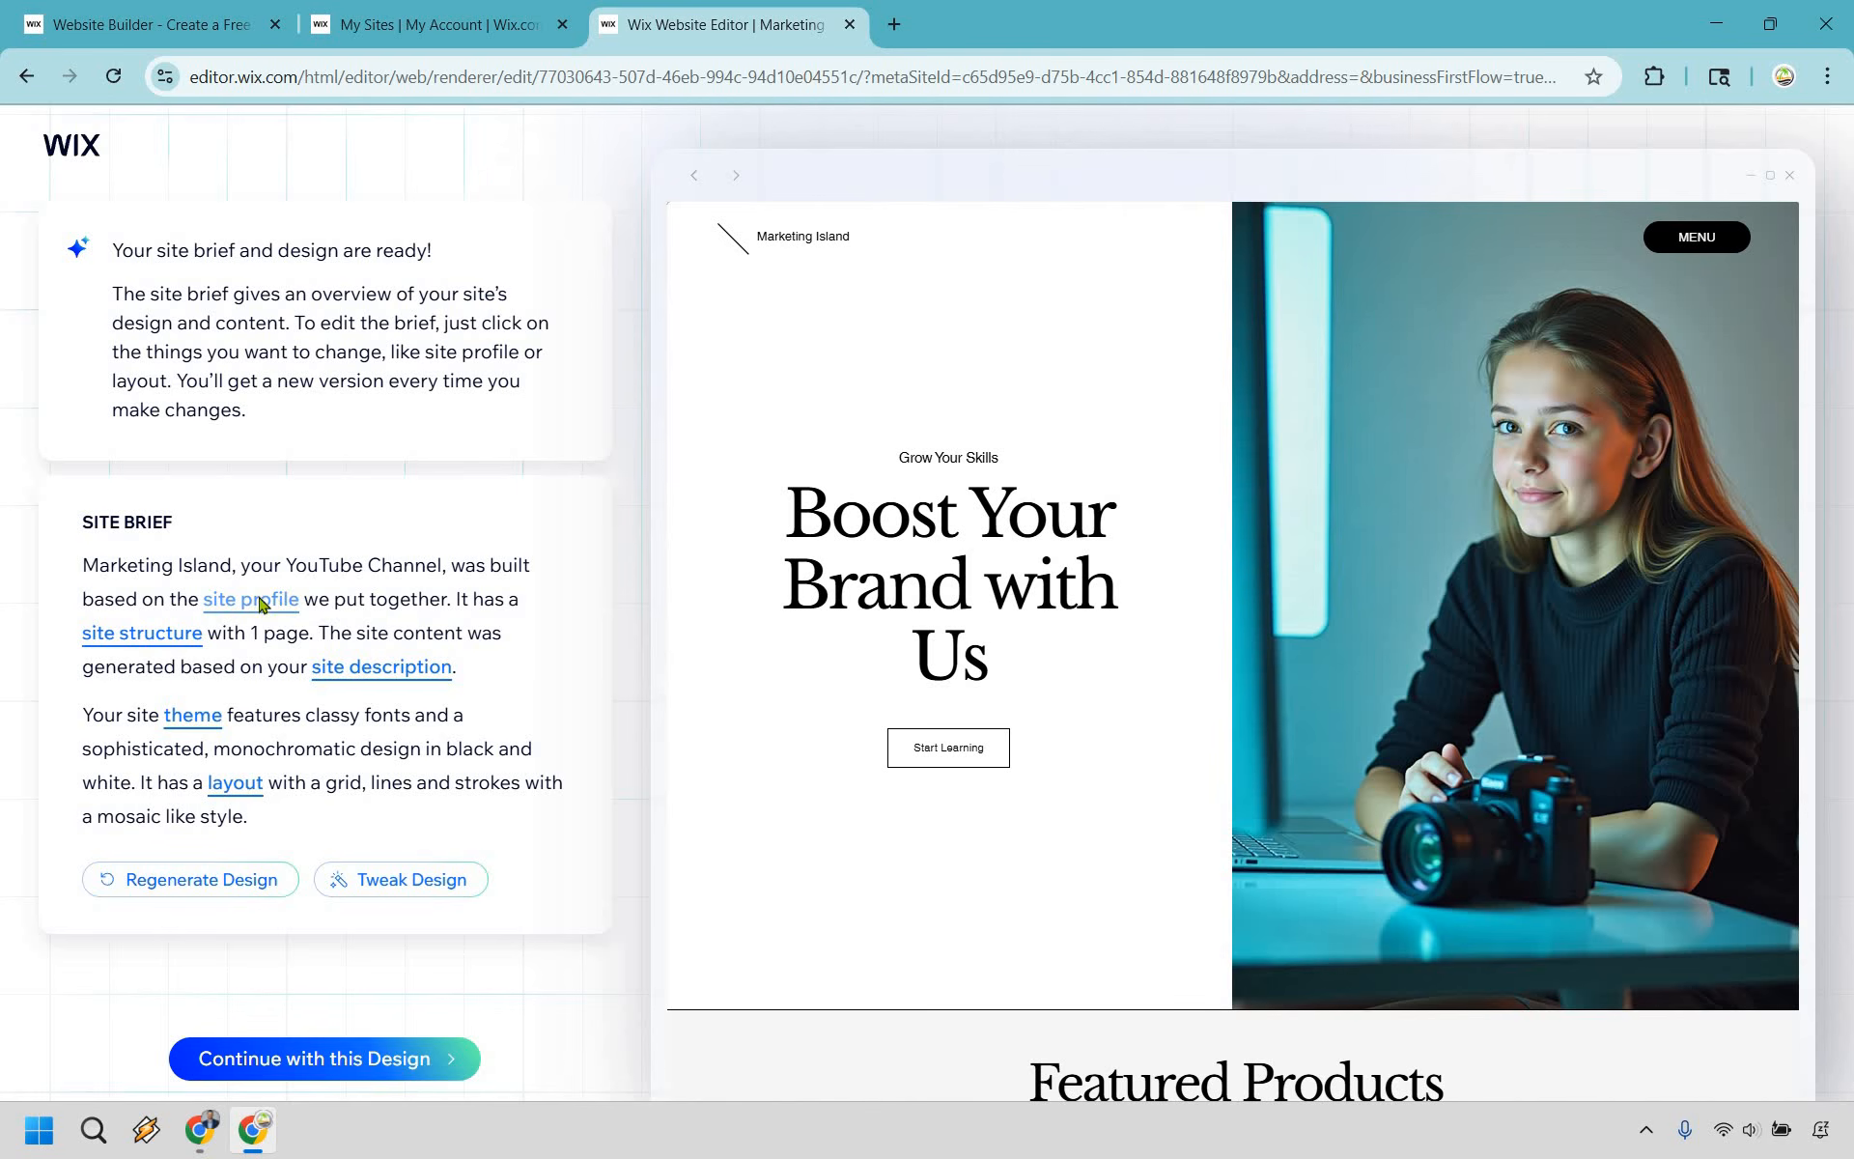
# - Examine the site profile's basic info, site description and contact info from the site brief
pyautogui.click(296, 591)
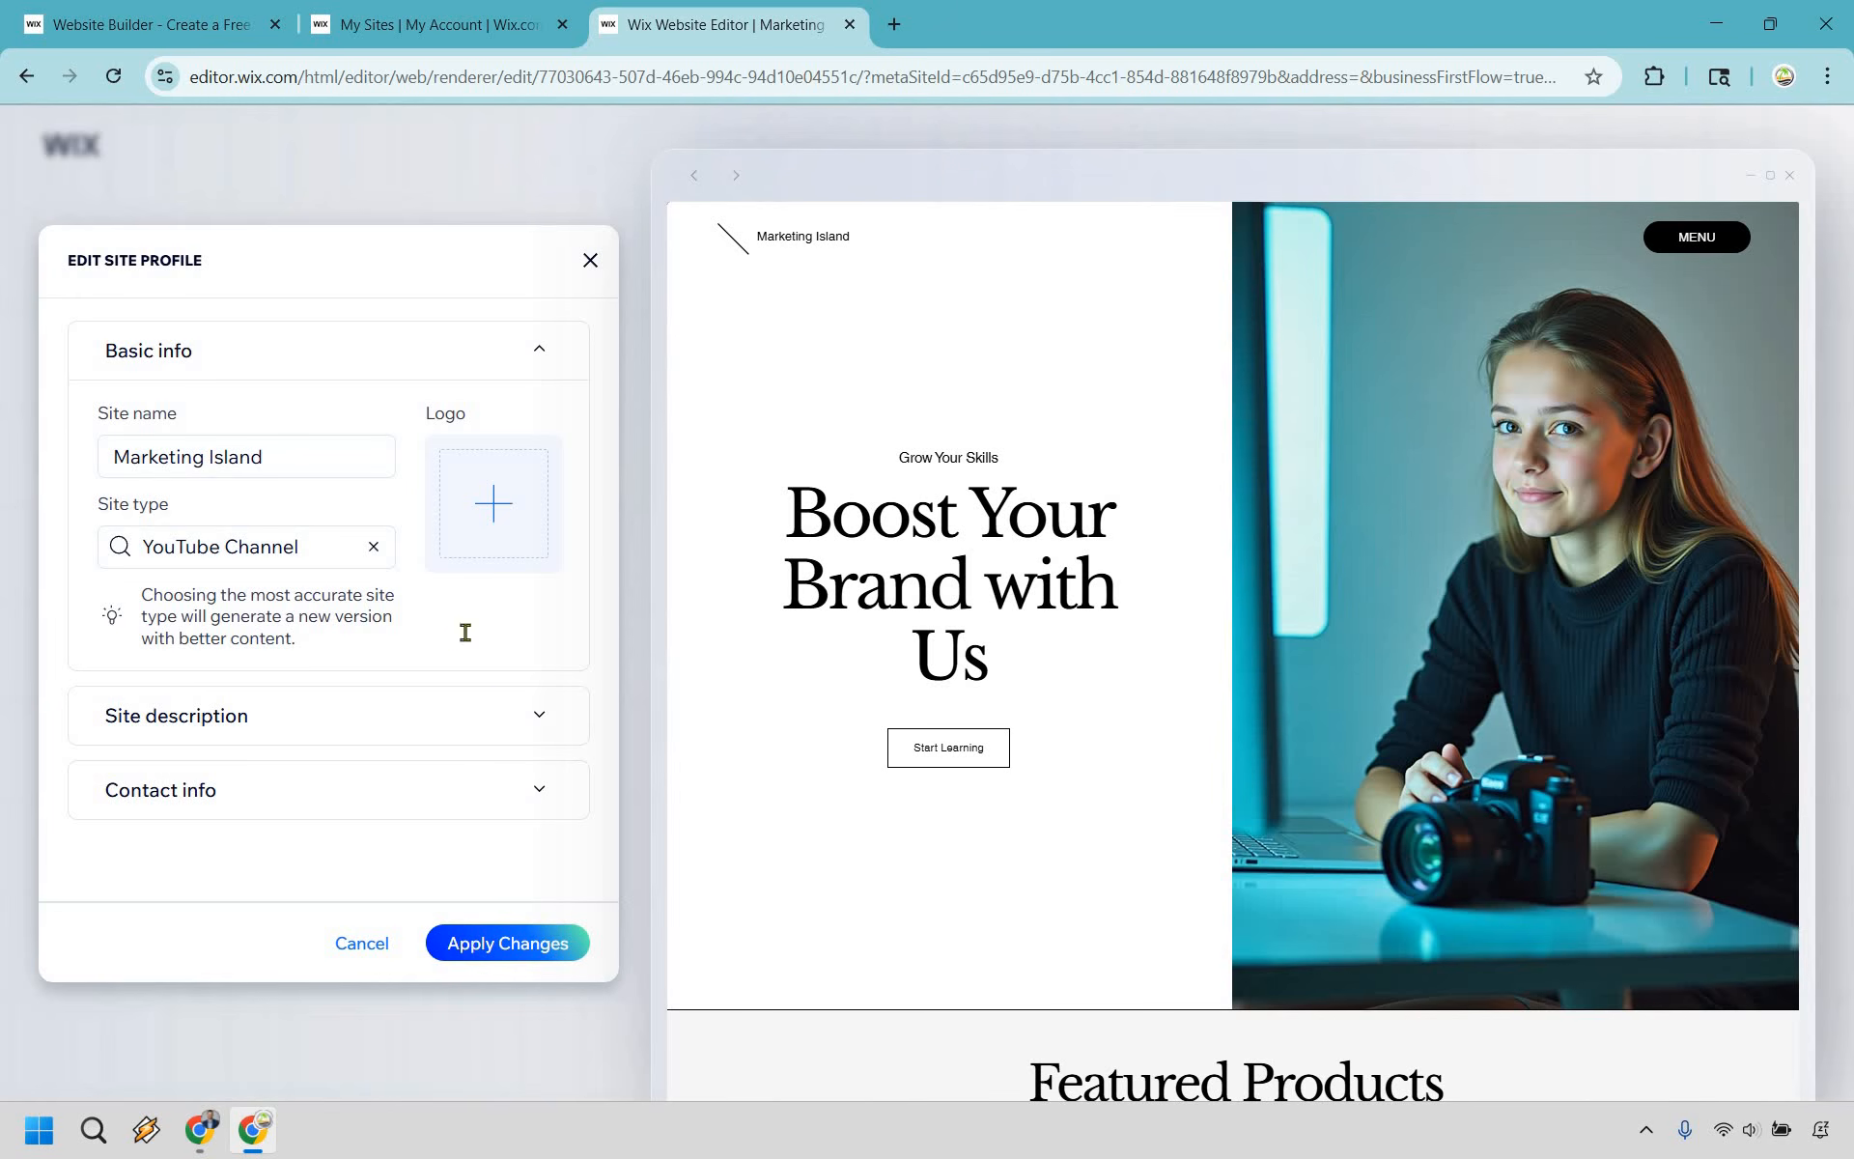
pyautogui.click(443, 712)
pyautogui.scroll(-2, 434, 666)
pyautogui.scroll(-2, 437, 665)
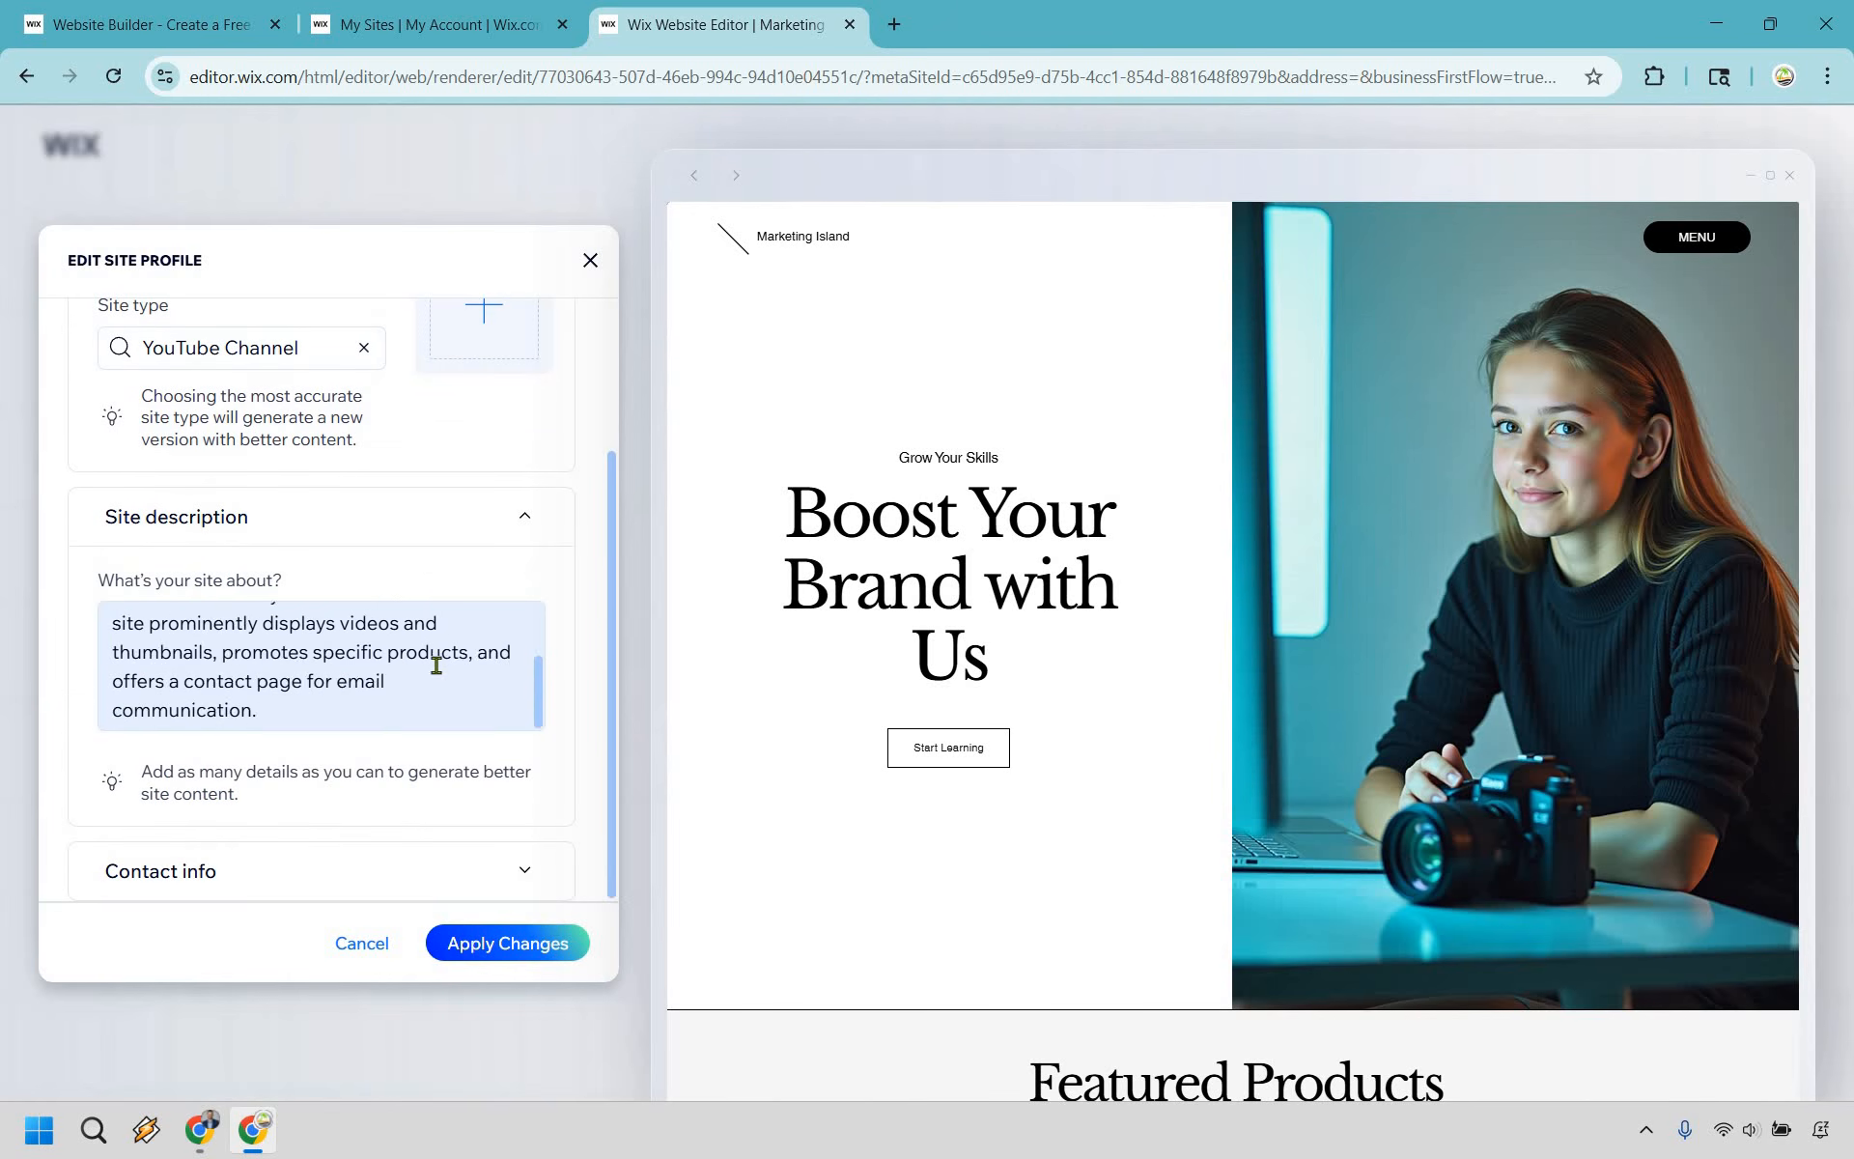
pyautogui.scroll(2, 436, 664)
pyautogui.click(528, 873)
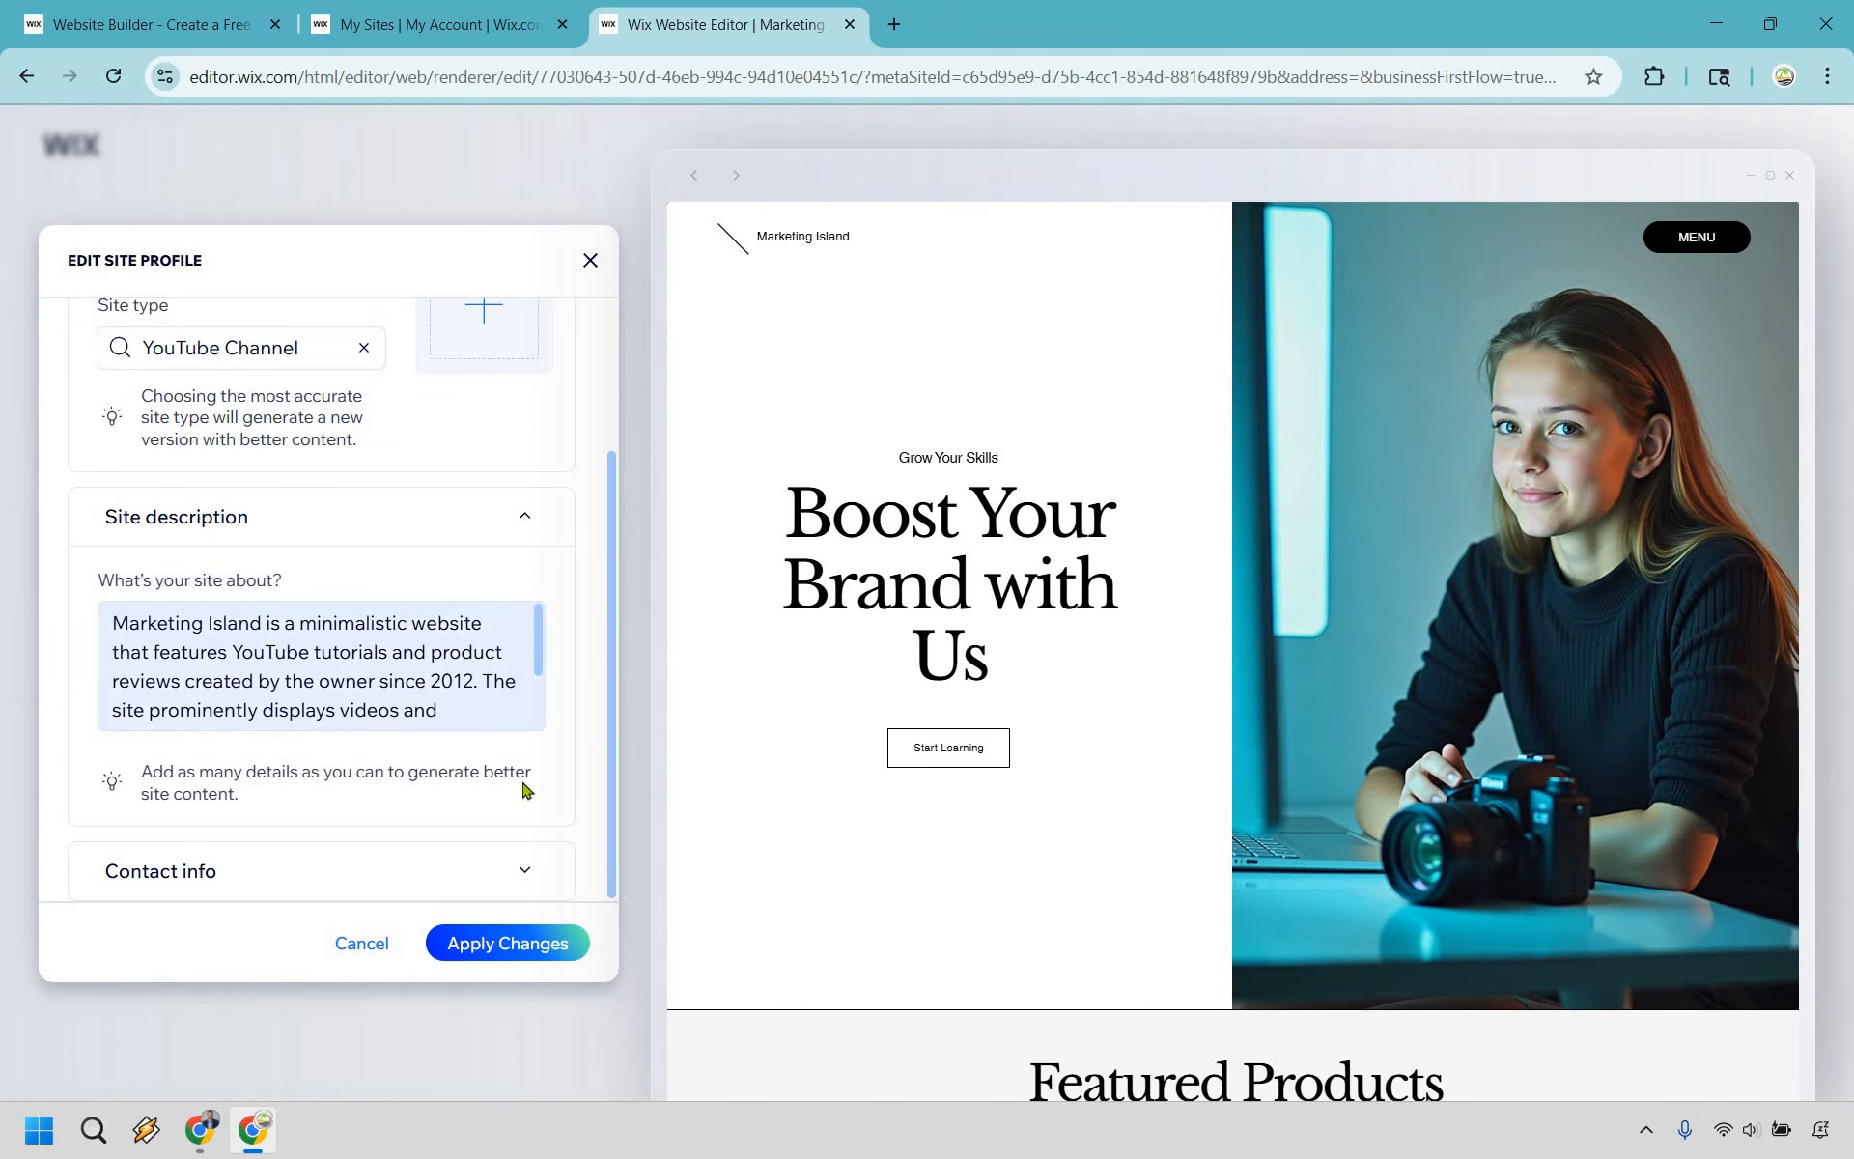
pyautogui.scroll(-3, 546, 661)
pyautogui.scroll(-5, 403, 738)
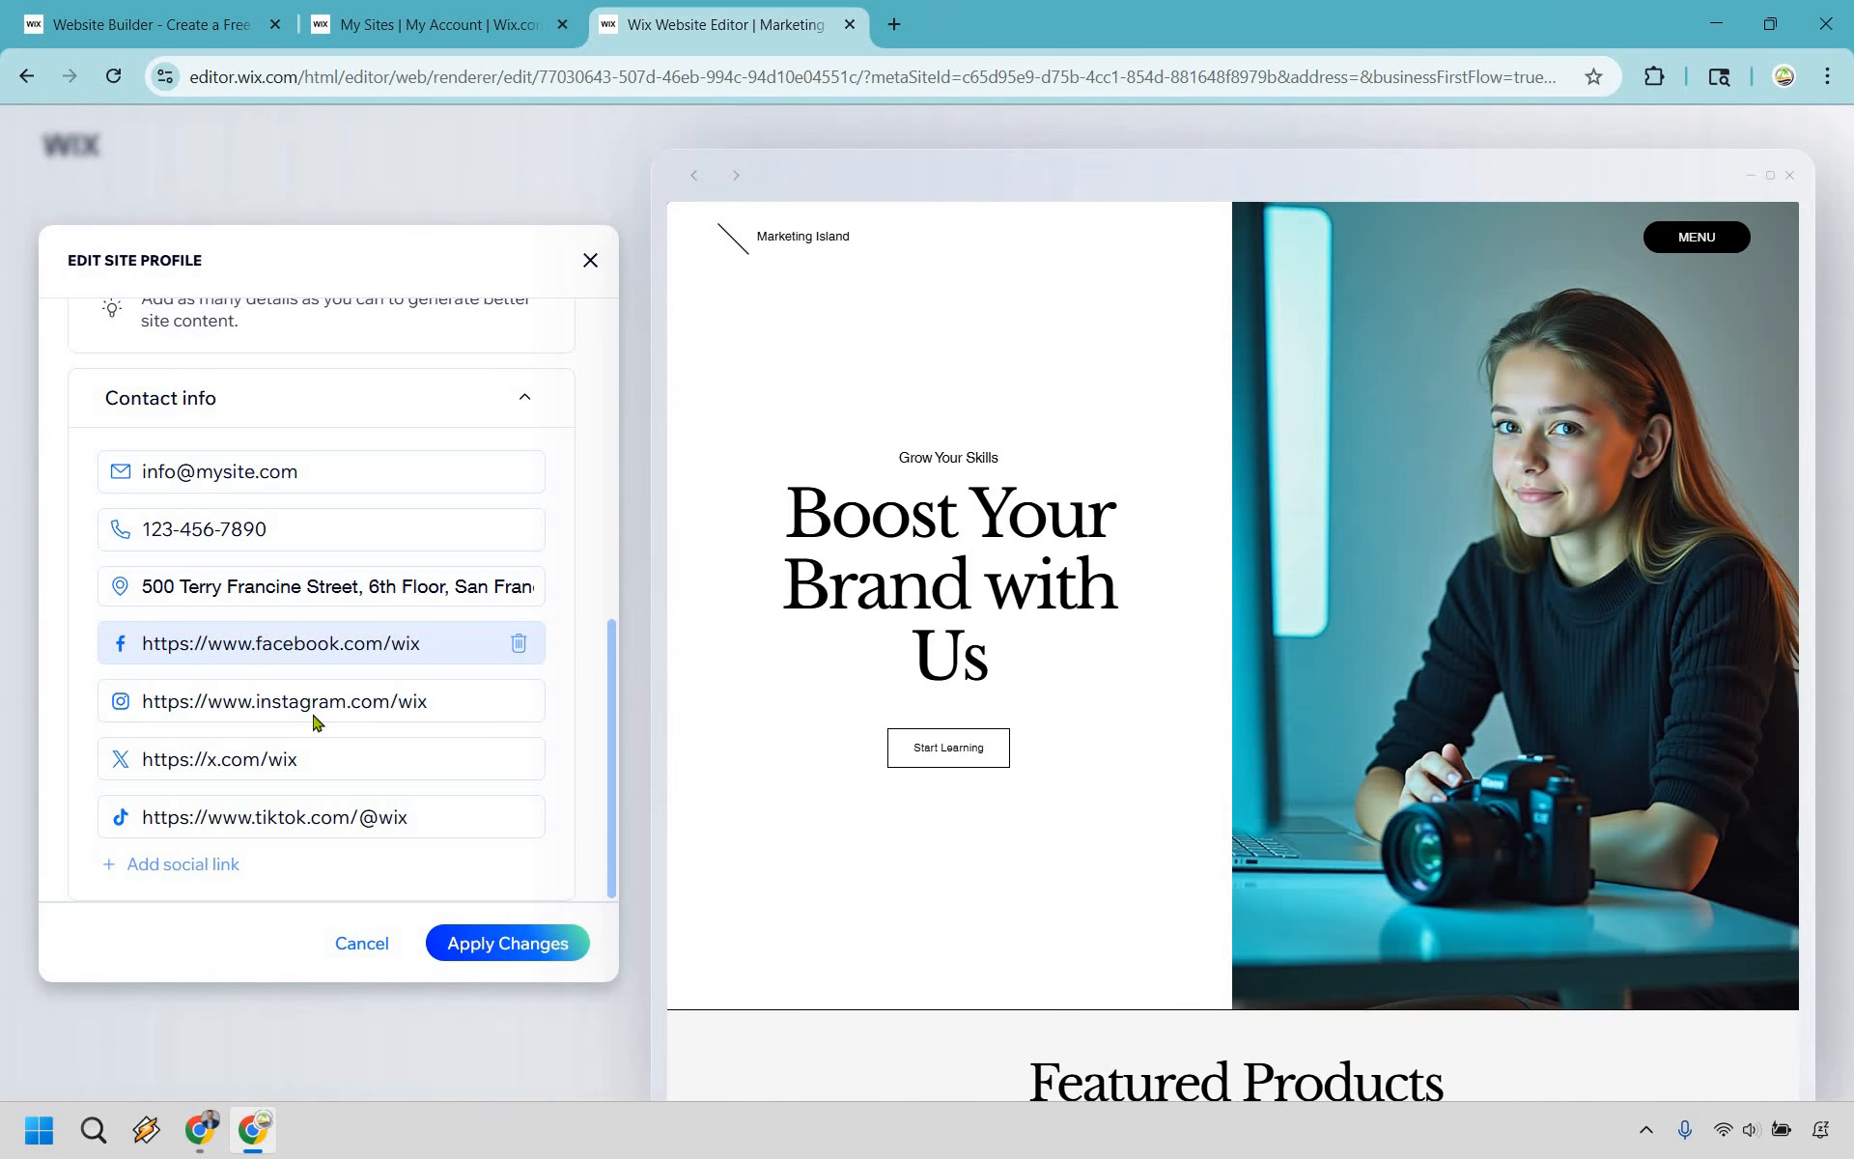
pyautogui.scroll(5, 430, 522)
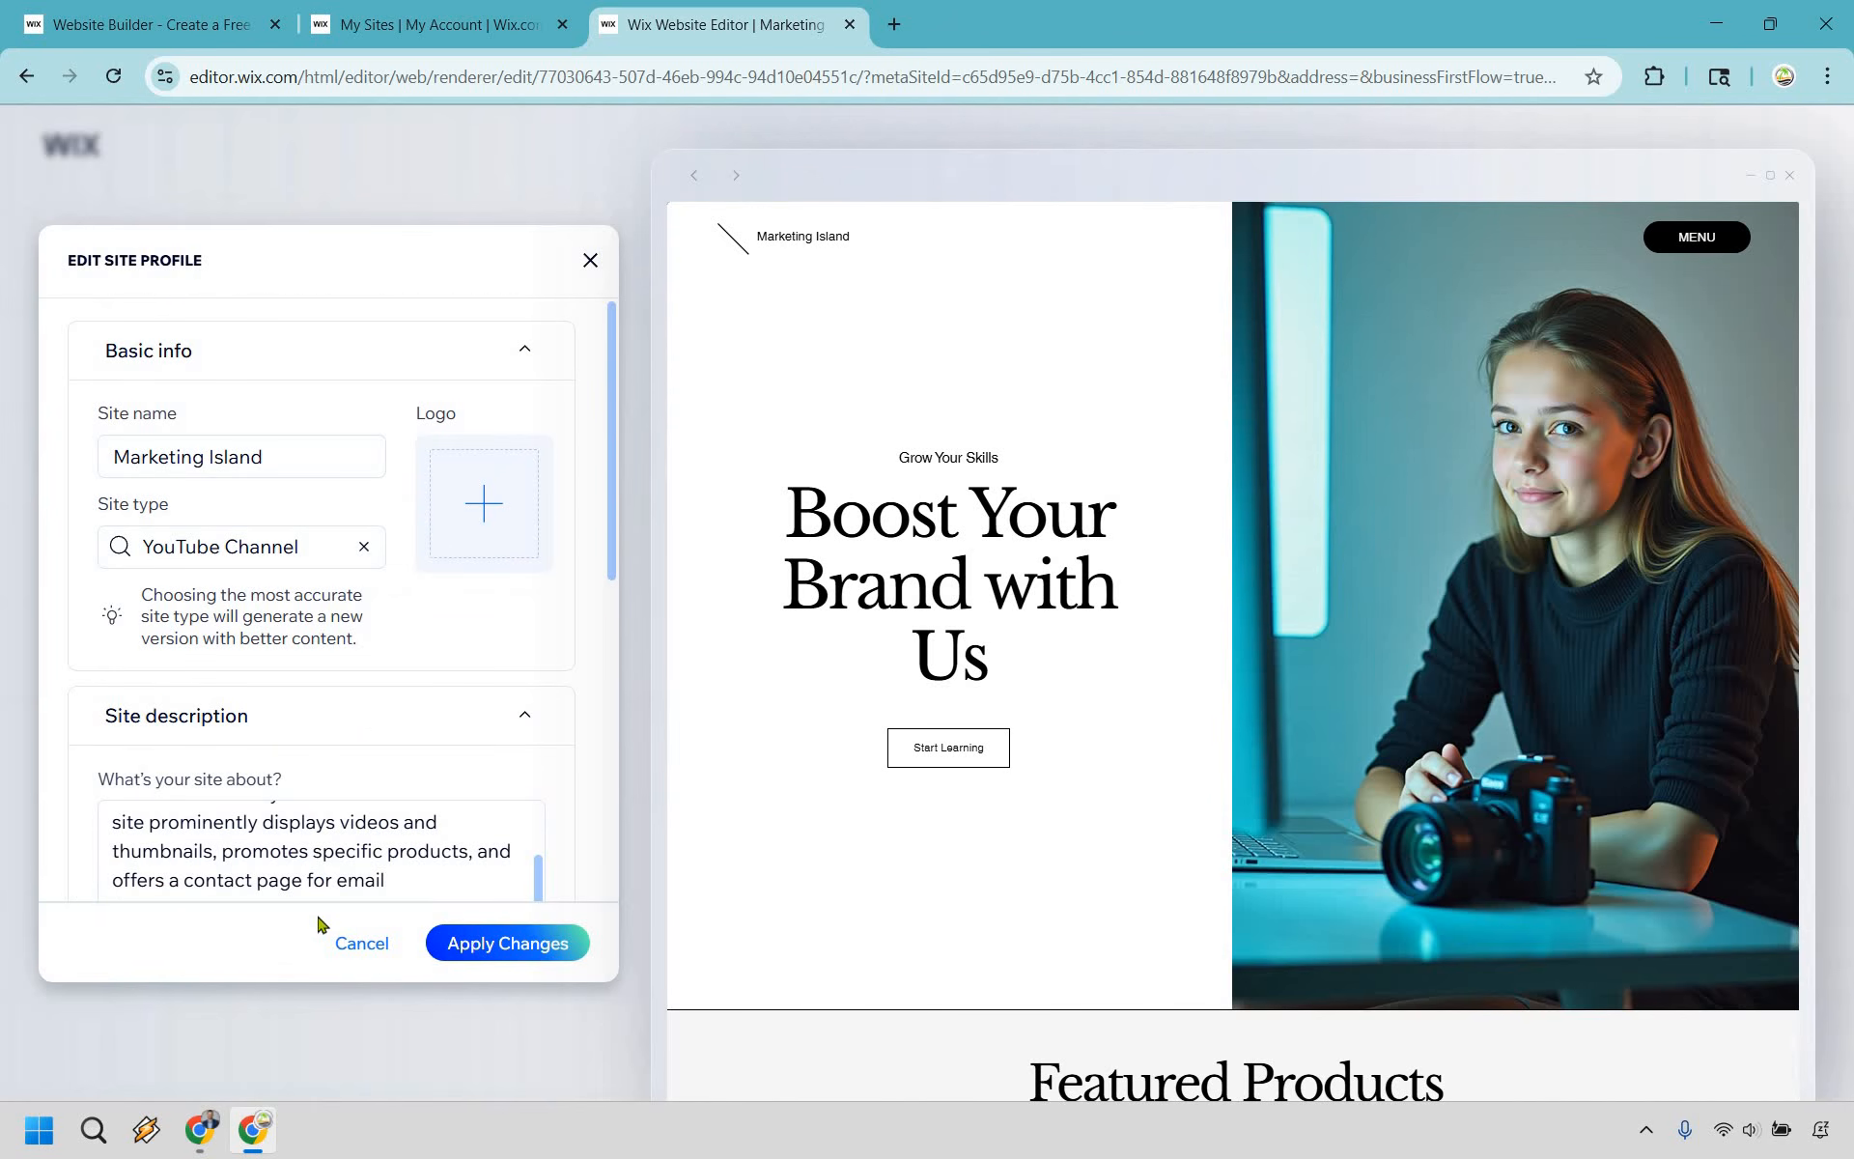
# - Open the site structure from the site brief and exclude the Instagram section from the homepage
pyautogui.click(144, 636)
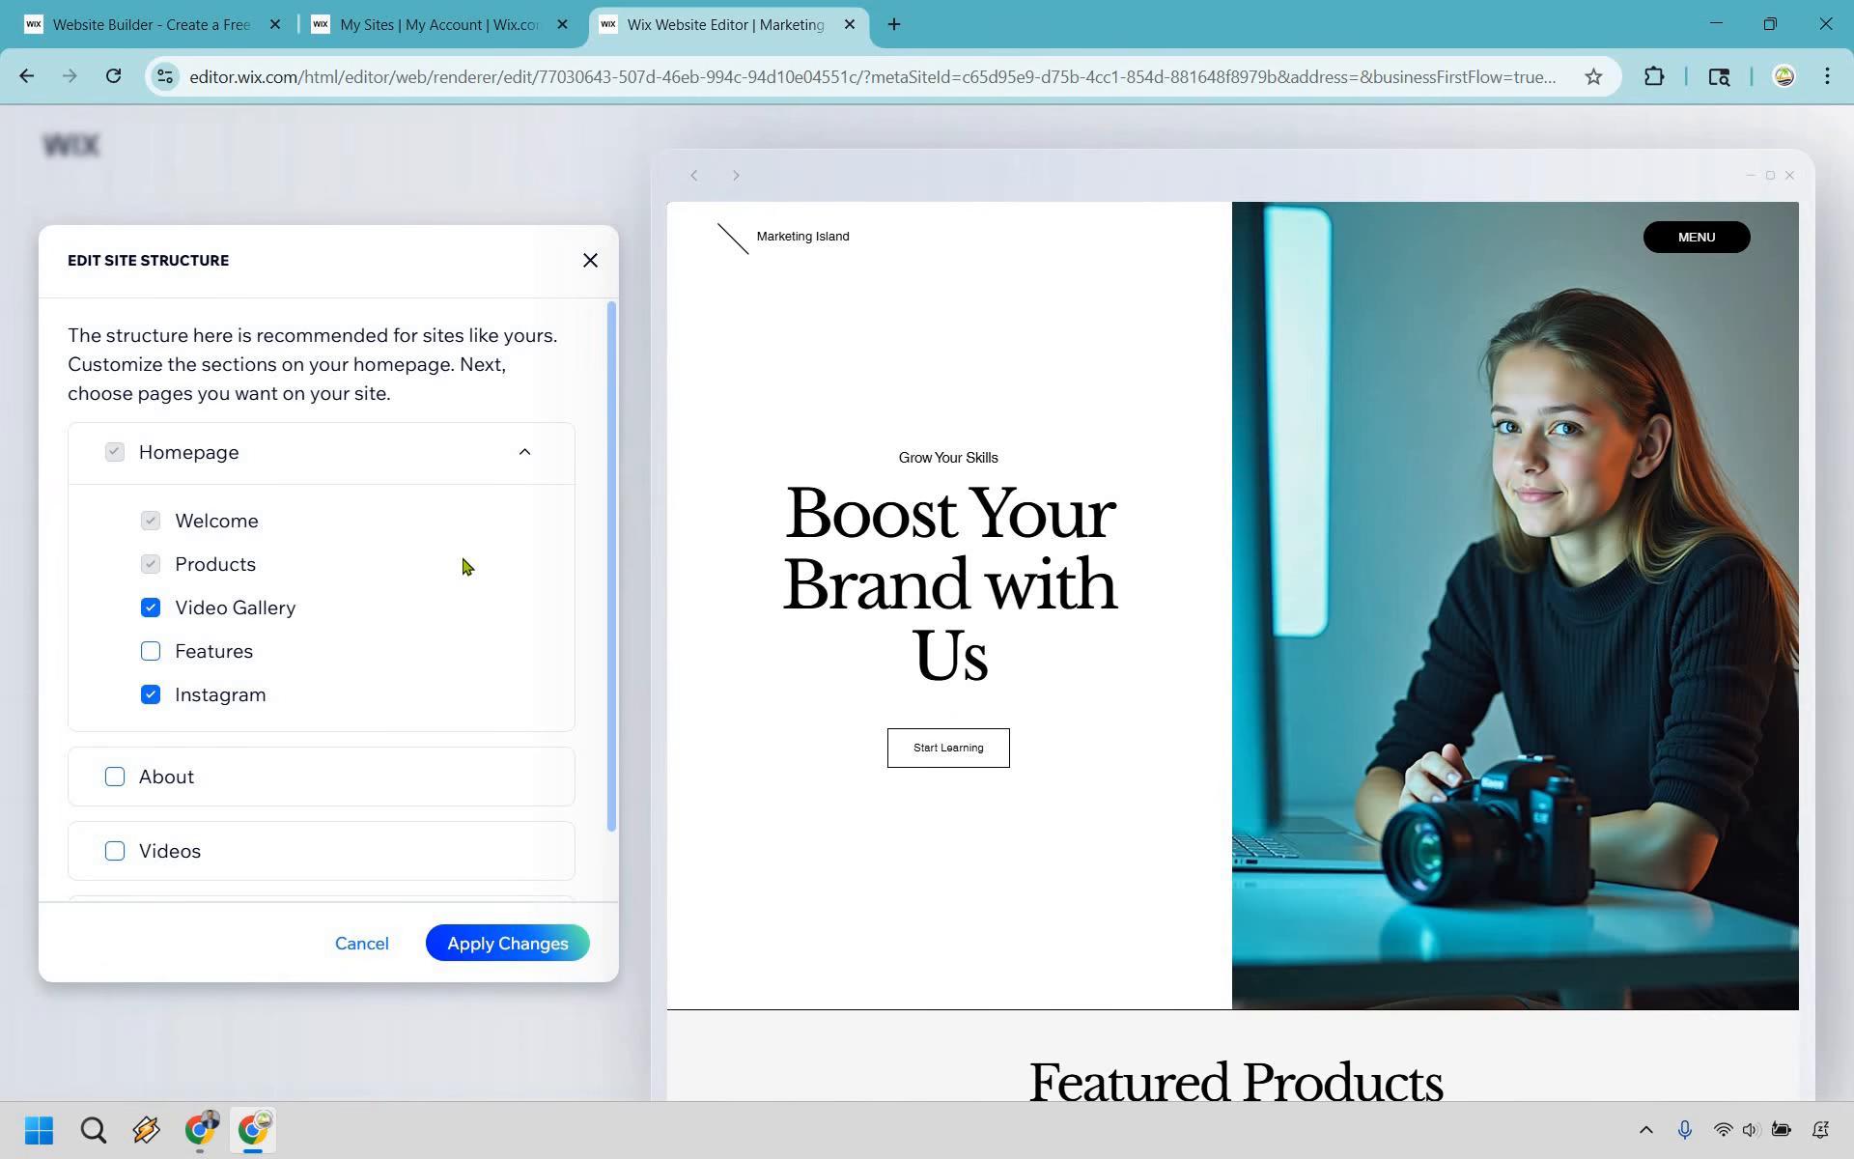
pyautogui.scroll(-1, 432, 603)
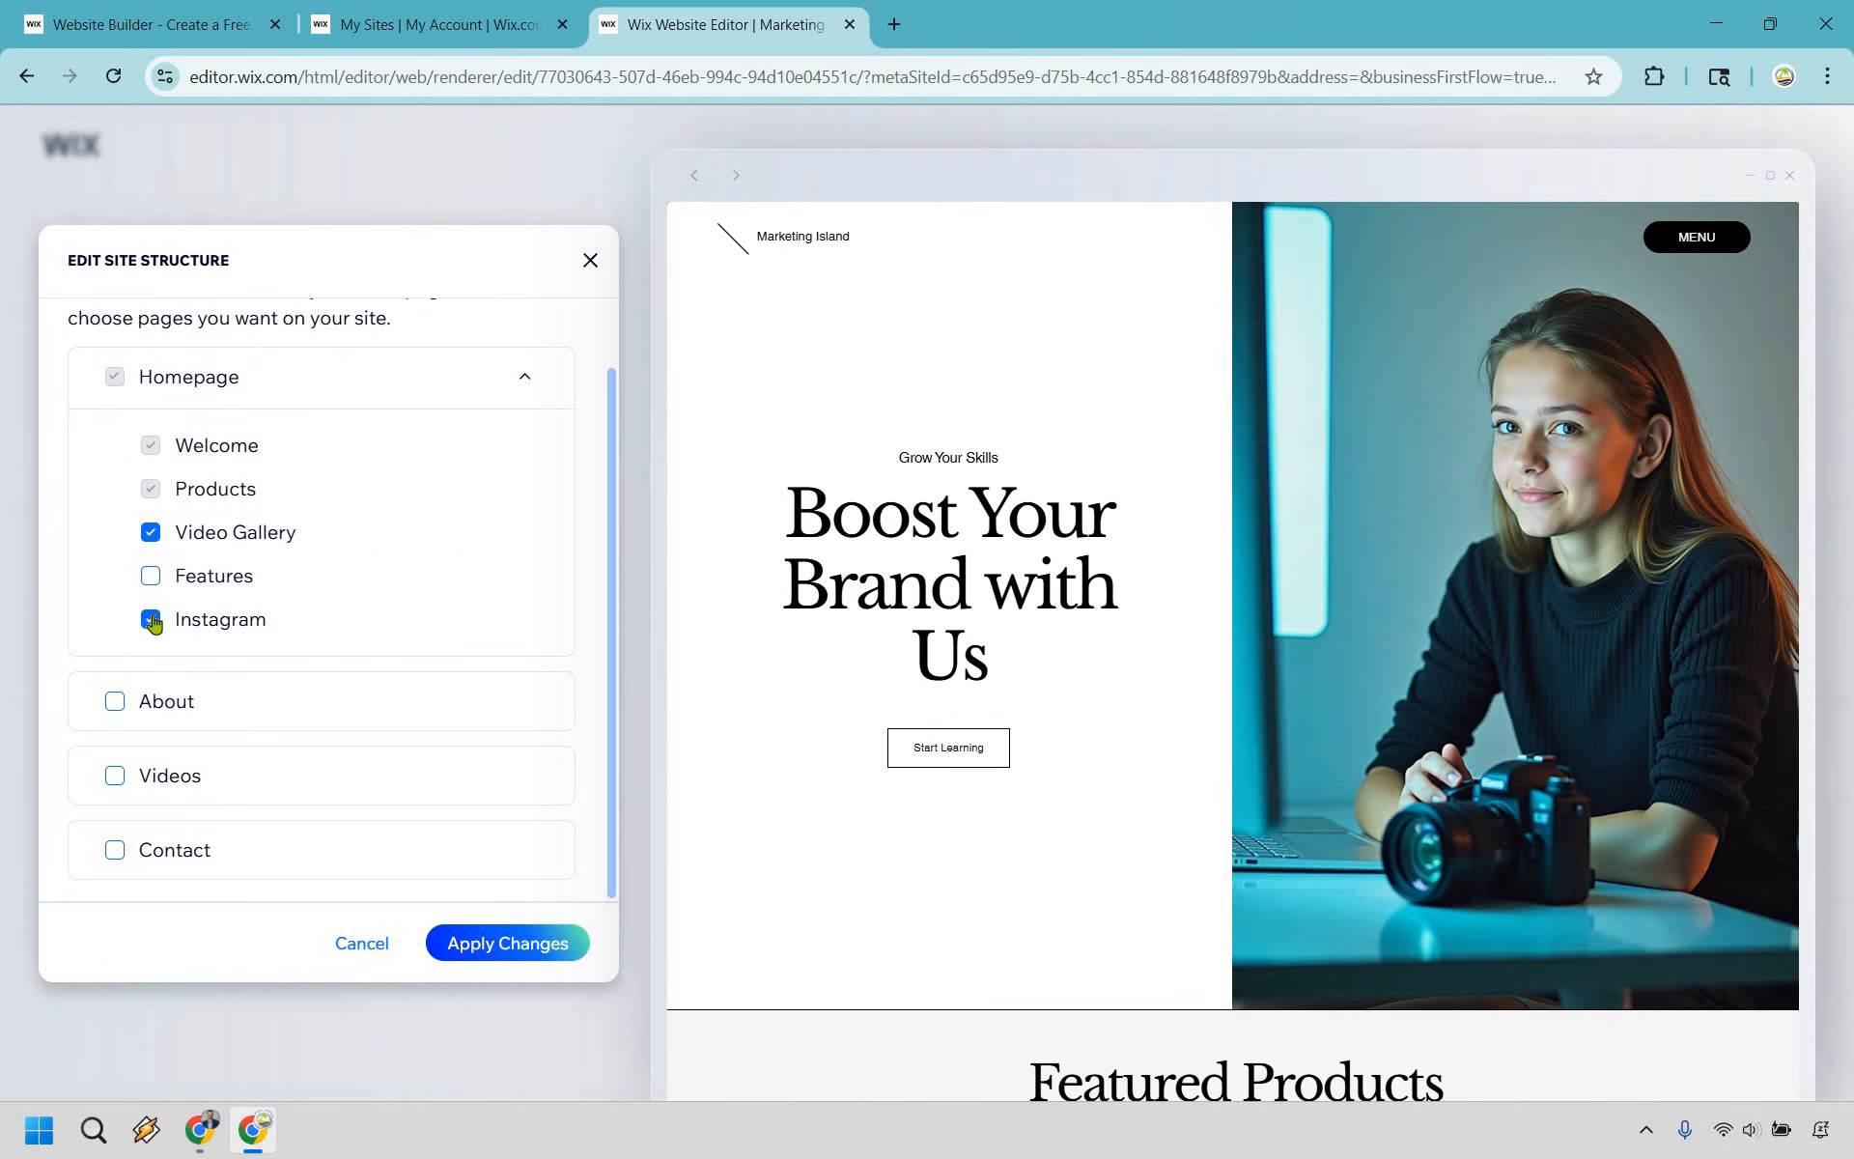
pyautogui.click(152, 621)
# - Include a Contact page in the site structure and apply the changes to regenerate the site
pyautogui.scroll(-16, 1194, 554)
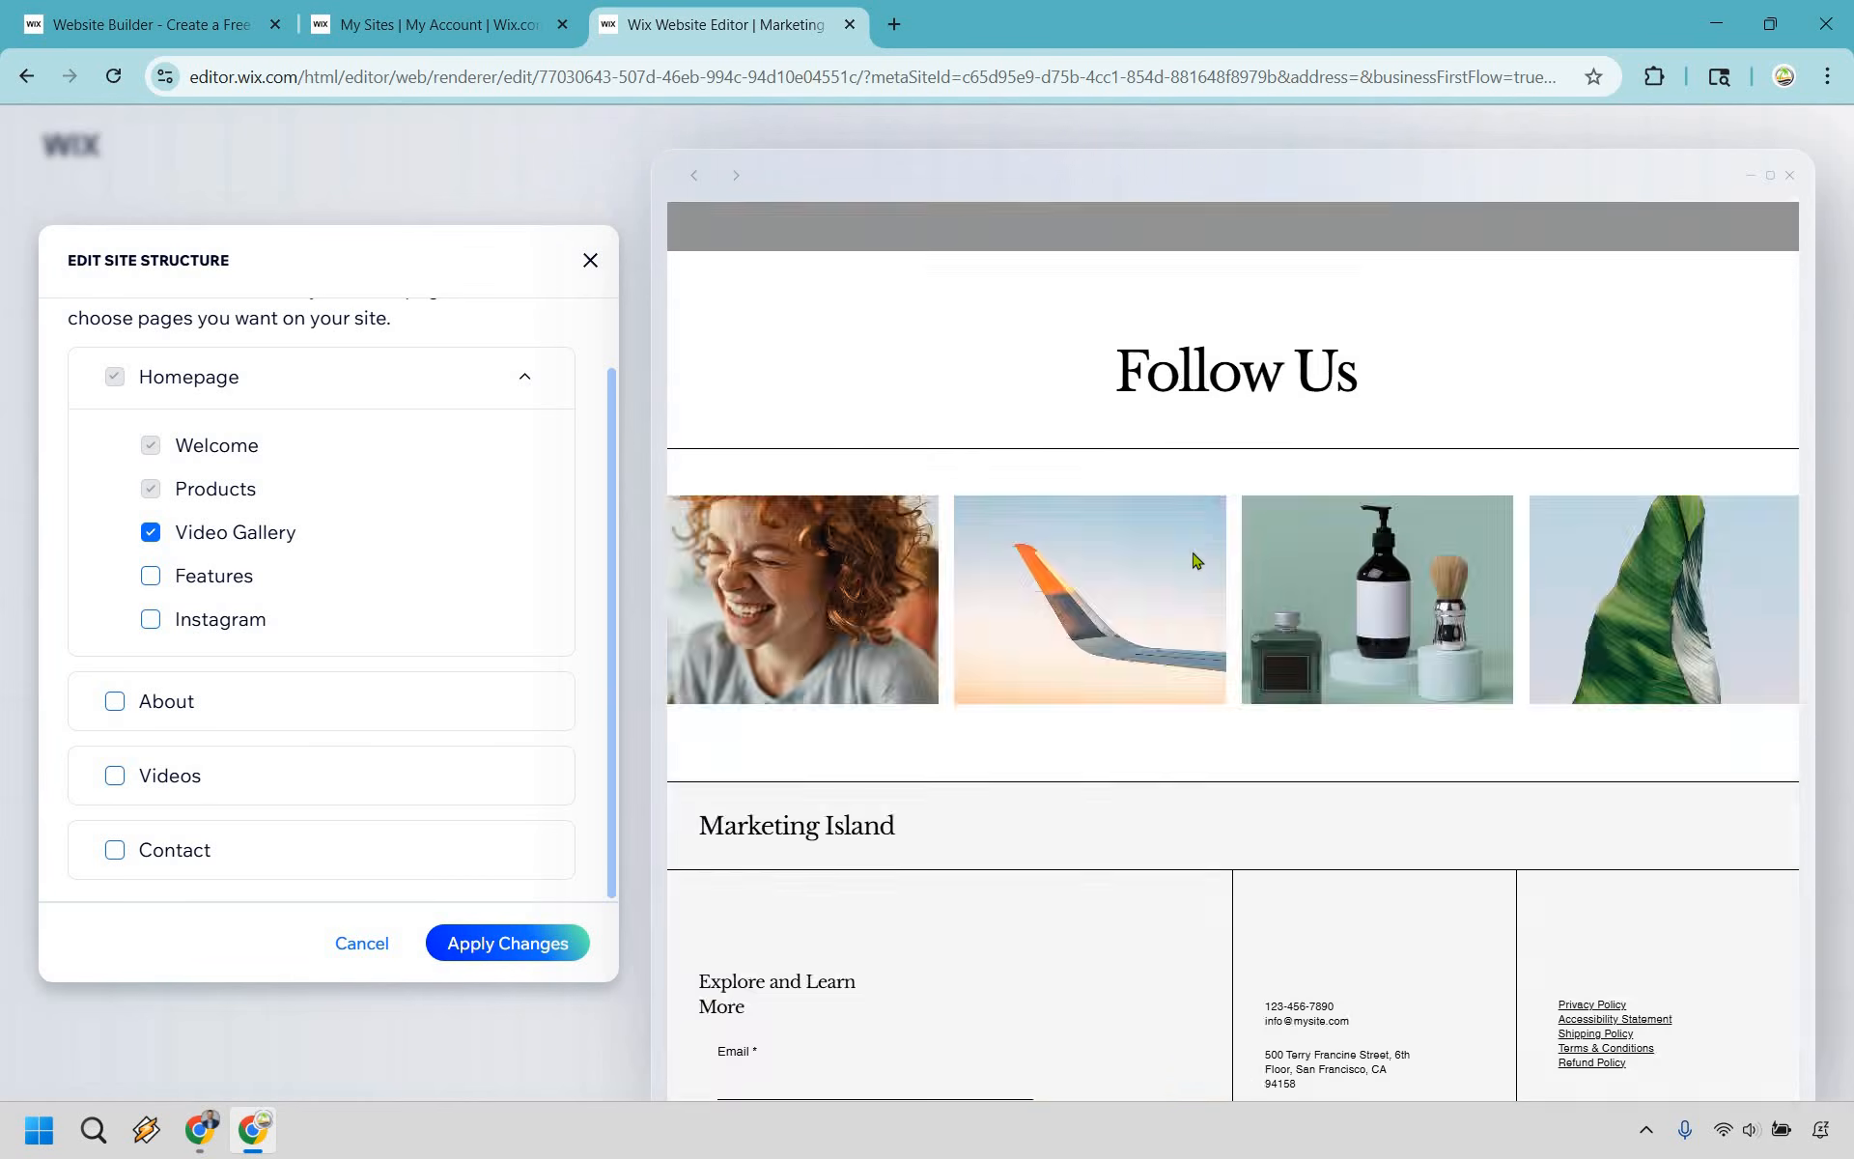
pyautogui.scroll(5, 1173, 552)
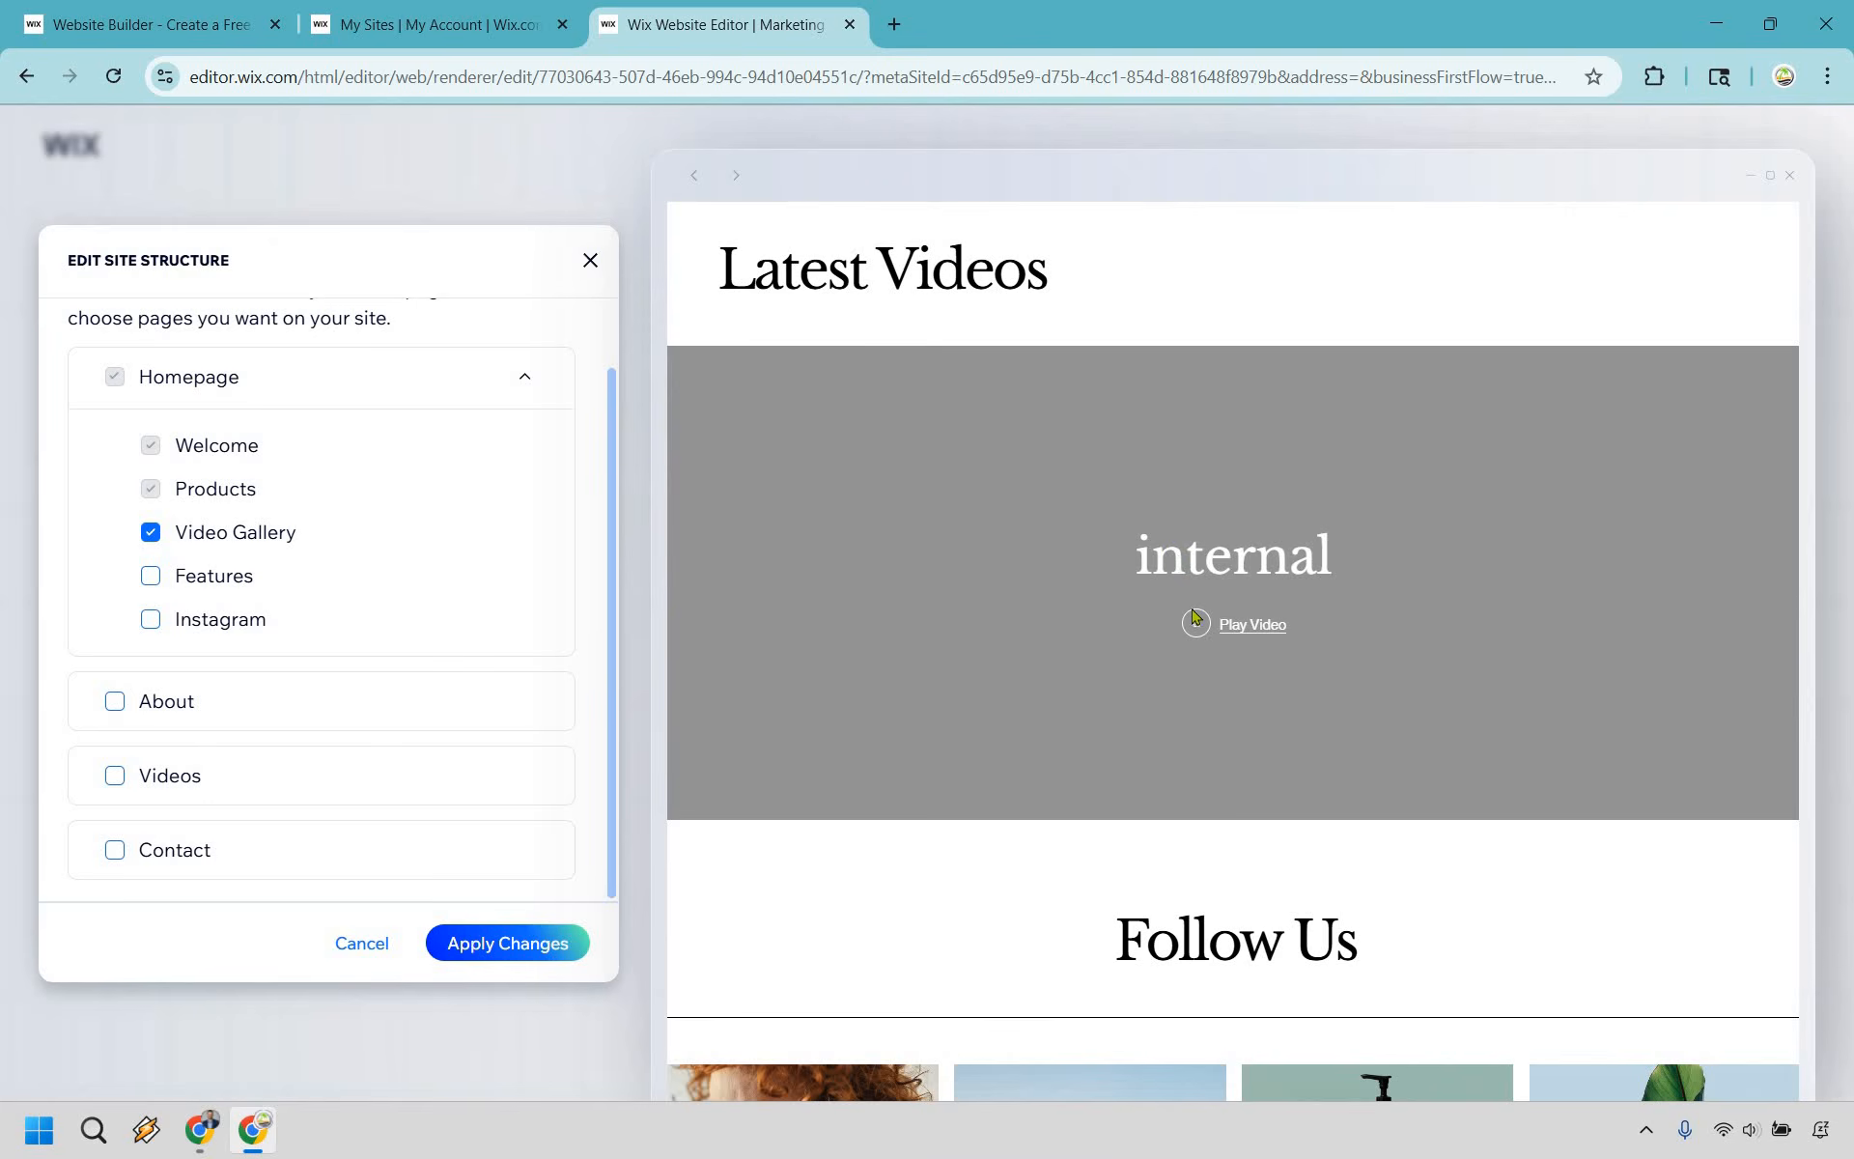
pyautogui.scroll(3, 1196, 623)
pyautogui.scroll(-2, 1120, 604)
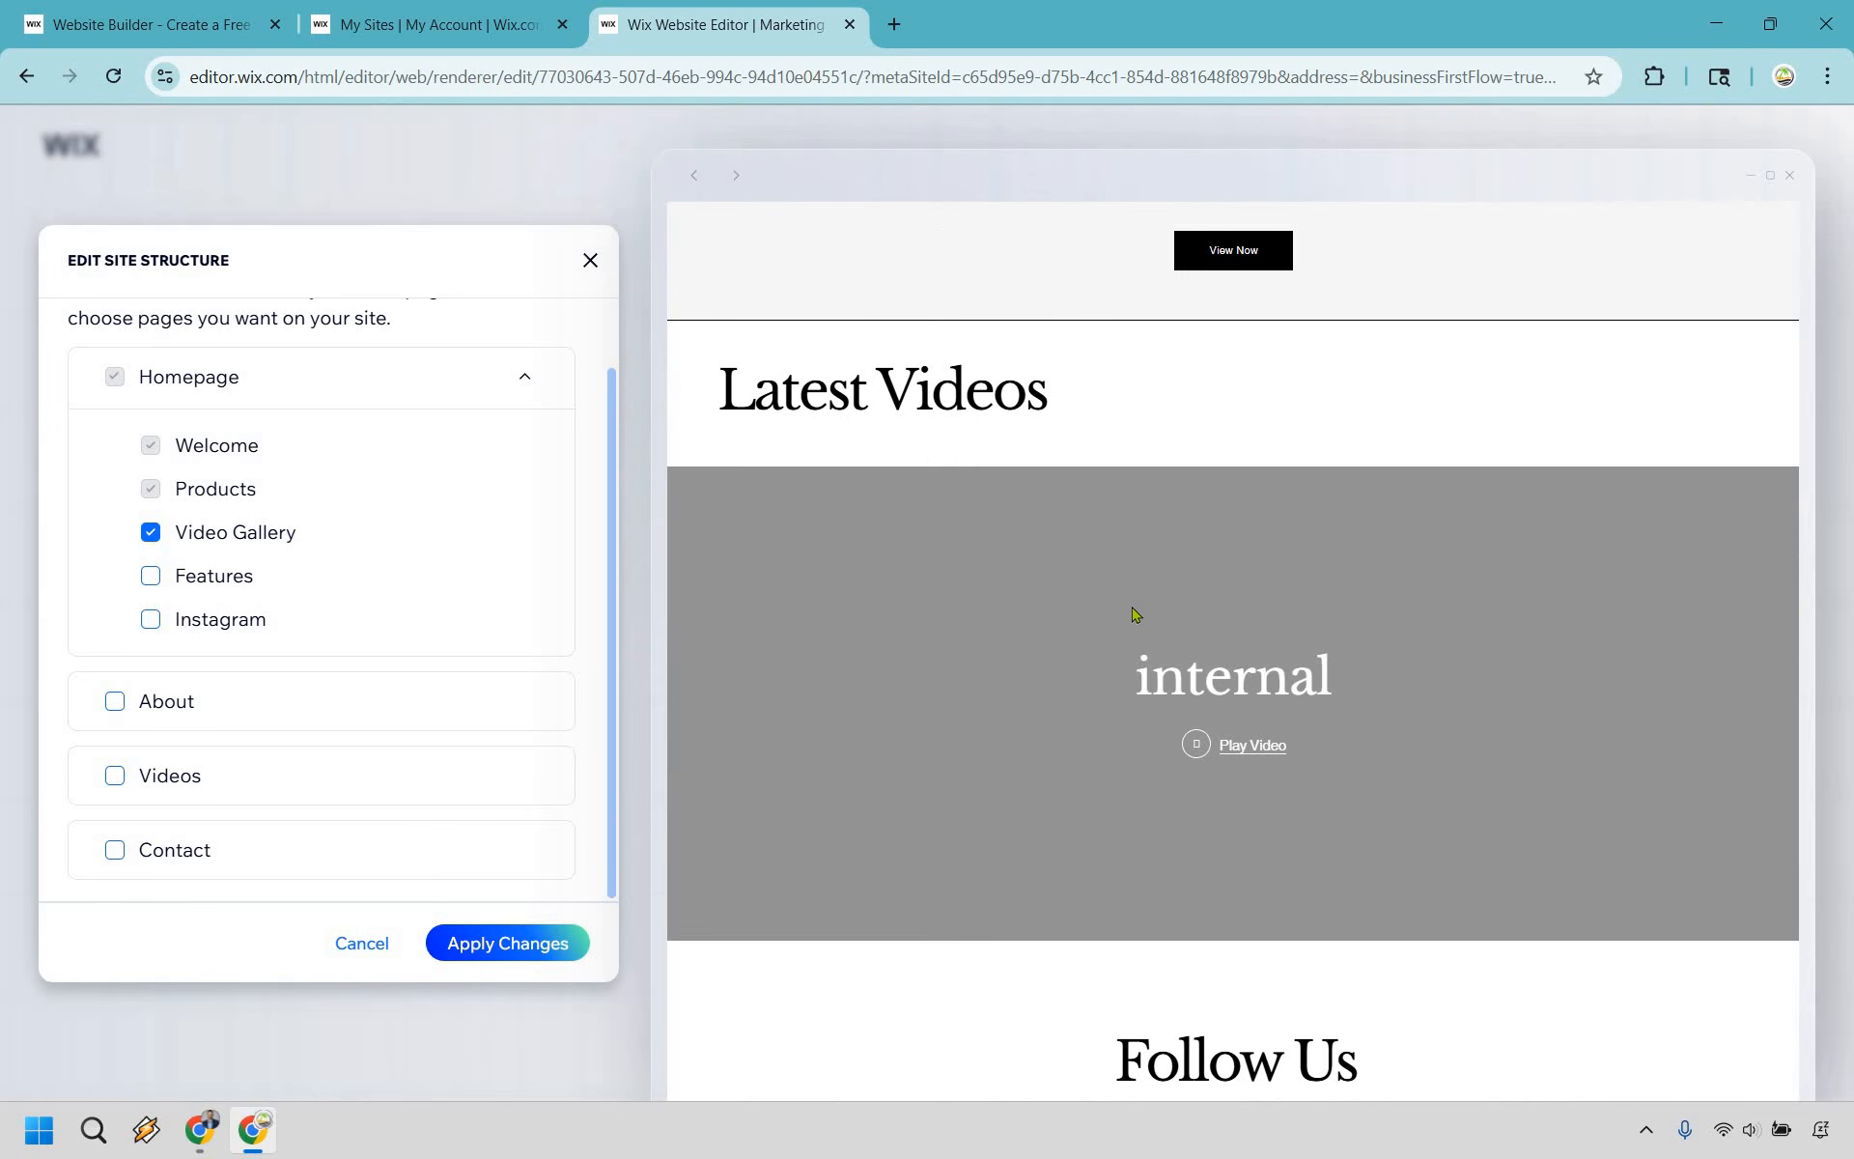
pyautogui.scroll(5, 1136, 614)
pyautogui.scroll(6, 1135, 613)
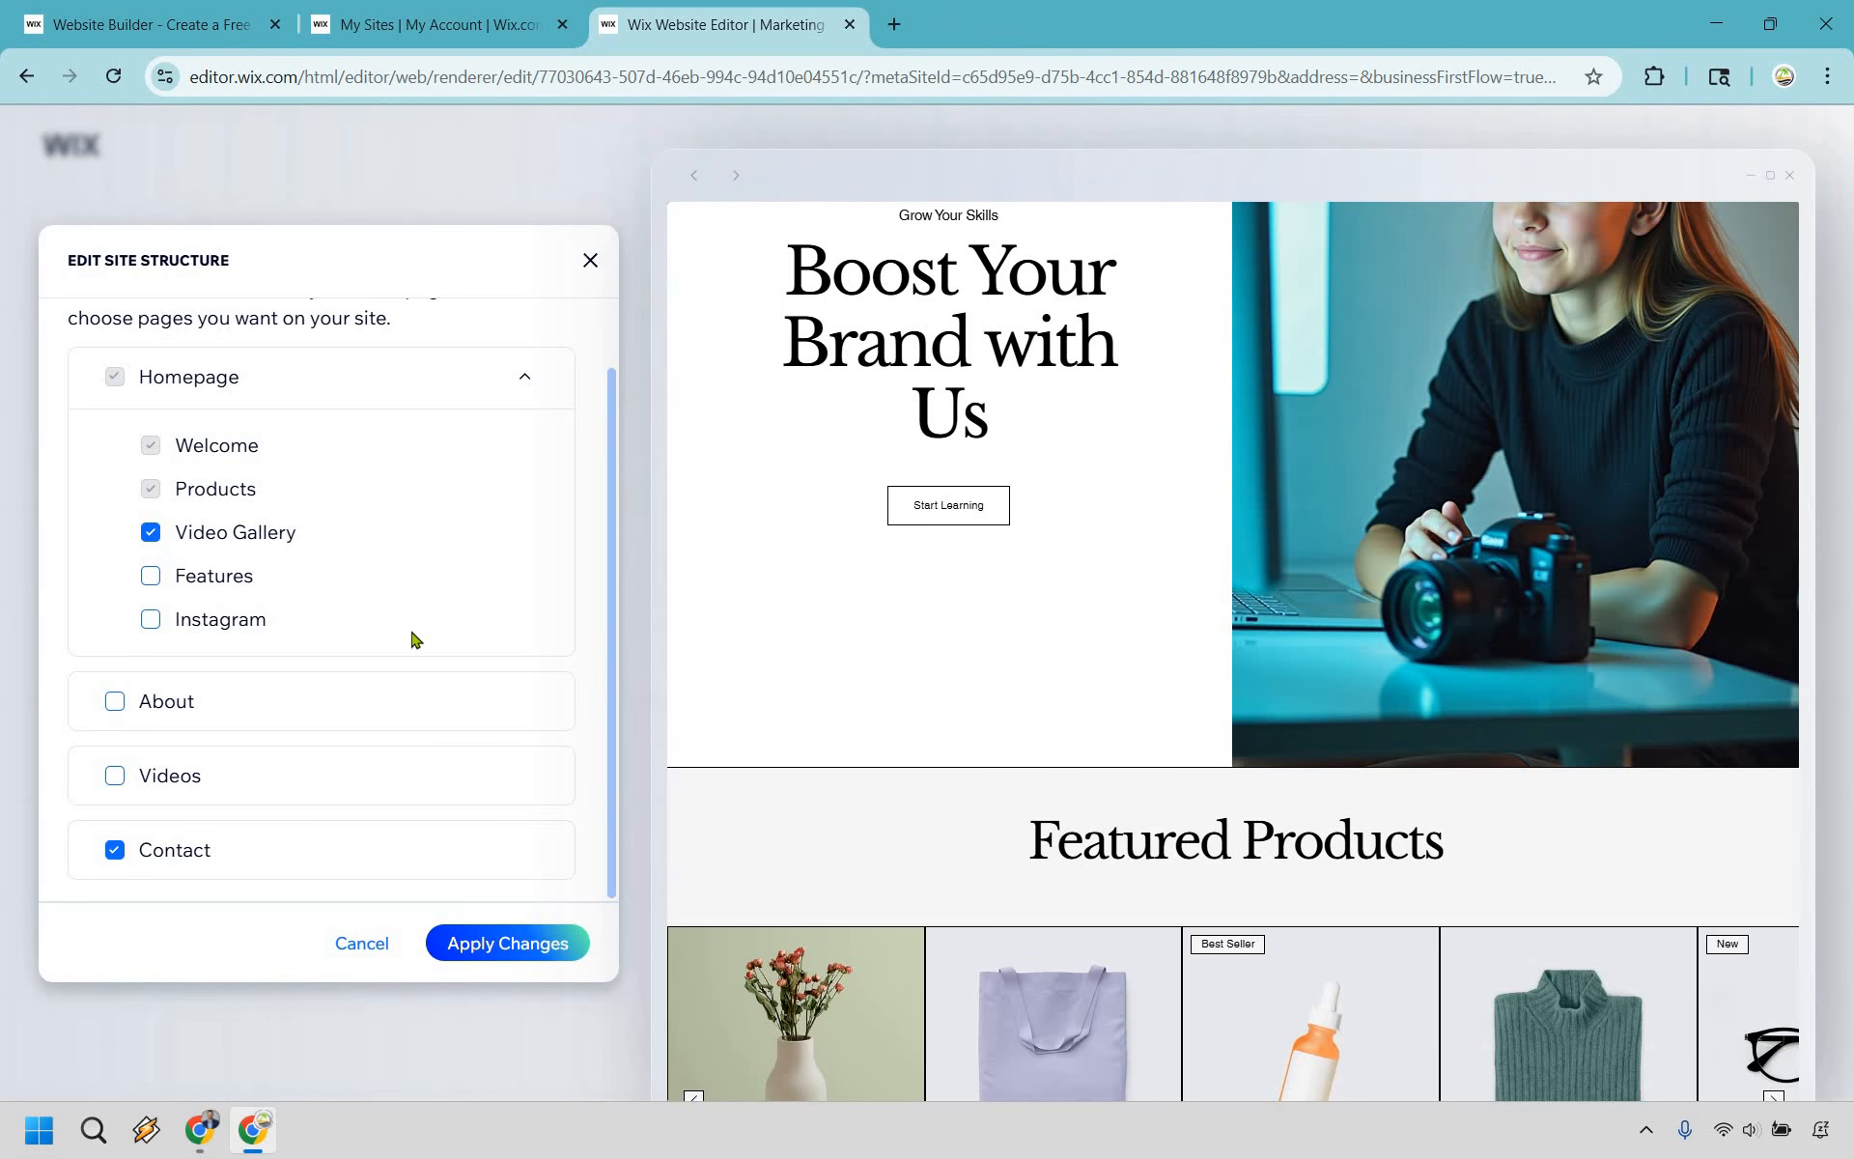
pyautogui.scroll(1, 415, 639)
pyautogui.click(509, 946)
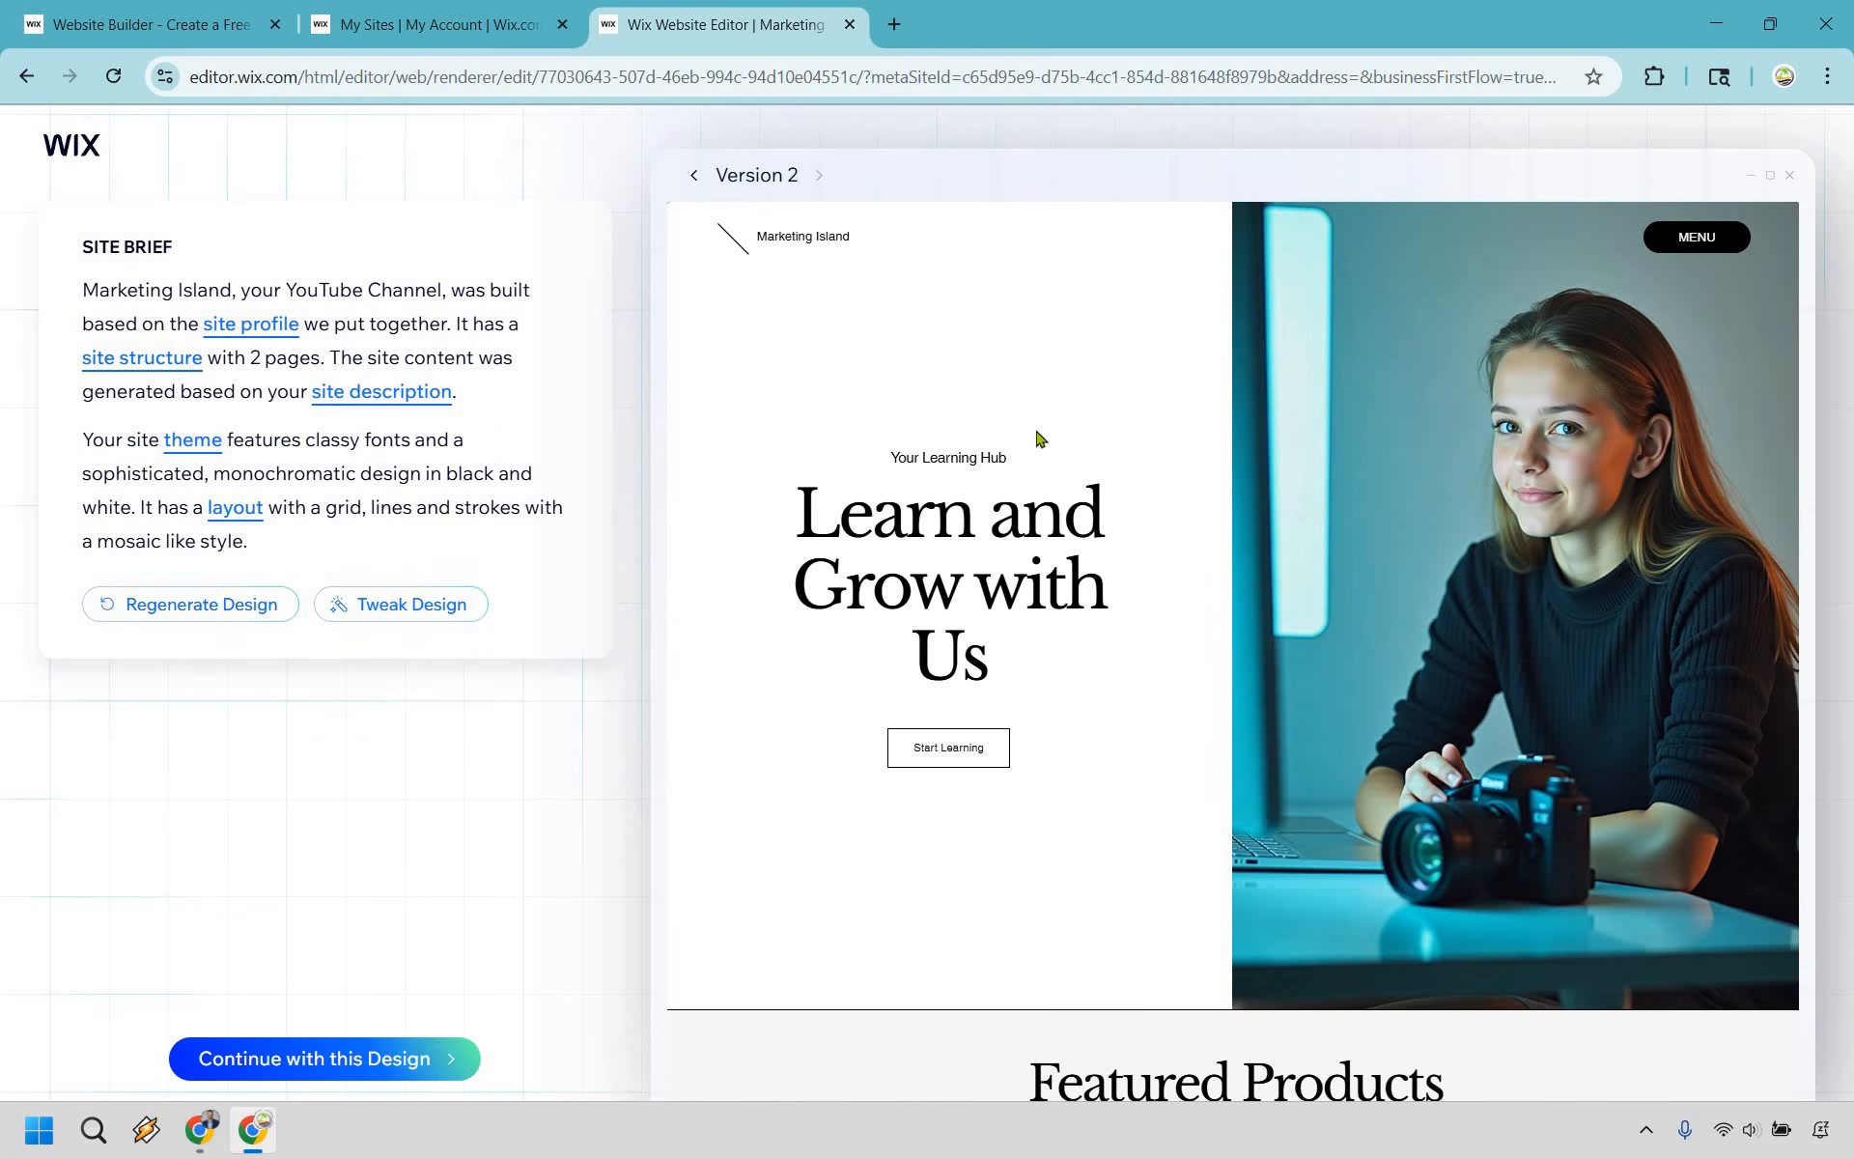
# - Review the regenerated homepage preview from the welcome section through the products and tutorials to the footer
pyautogui.scroll(-10, 1085, 364)
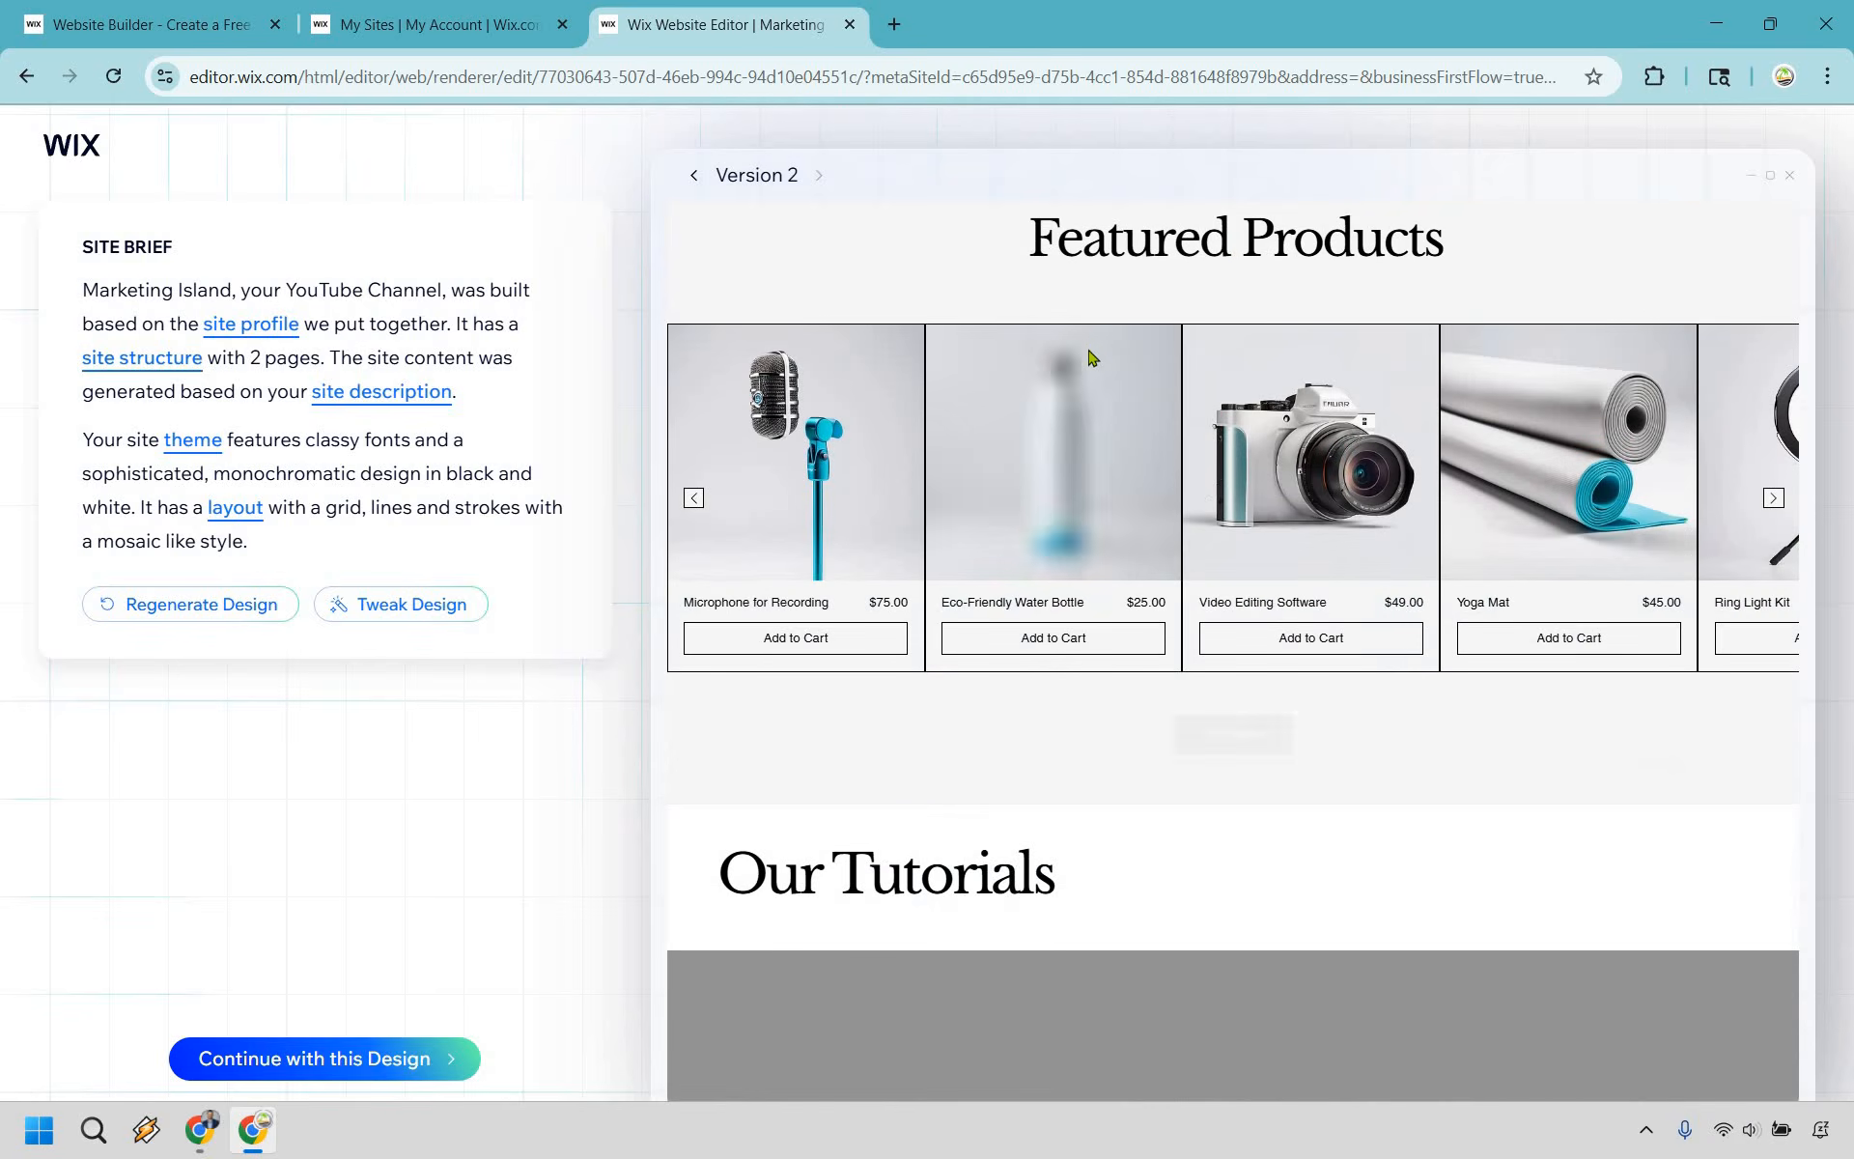
pyautogui.scroll(-4, 1096, 354)
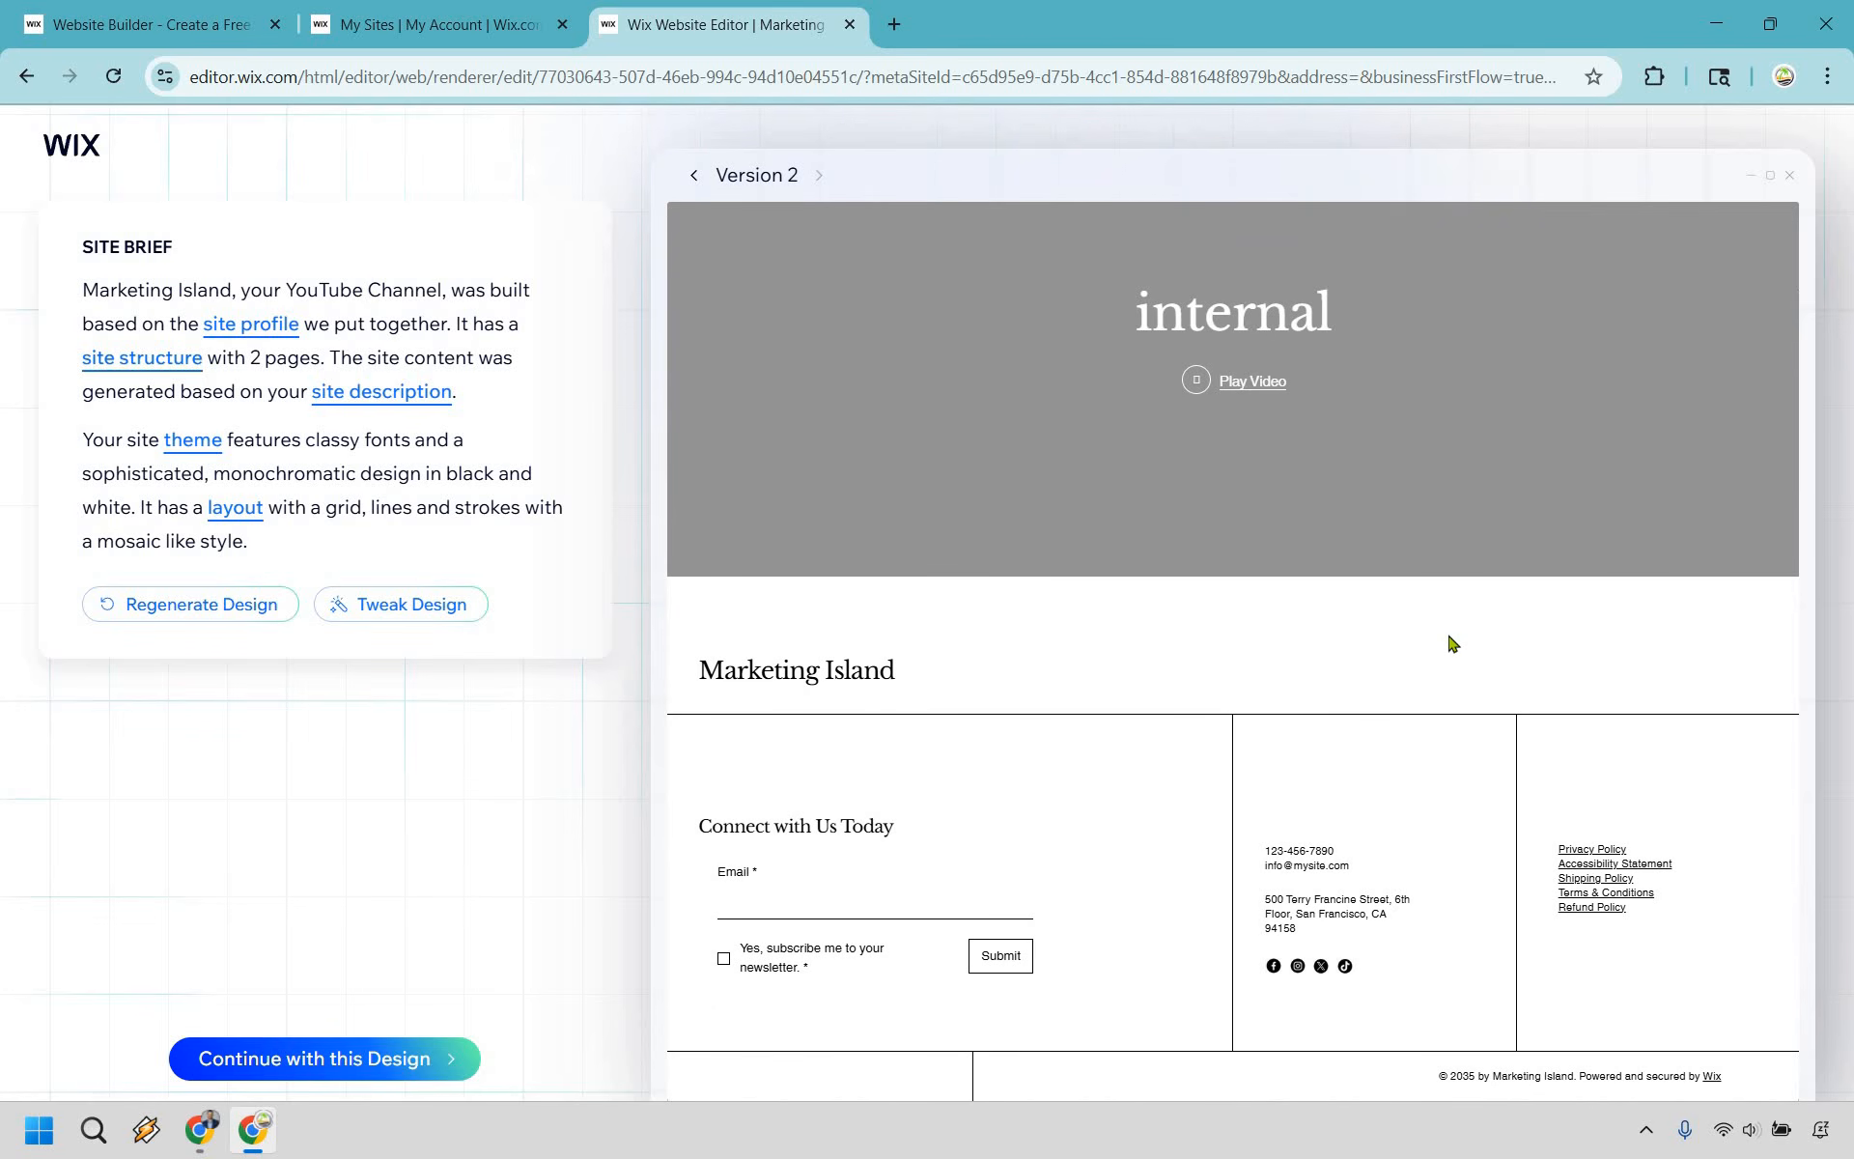
pyautogui.scroll(3, 1767, 333)
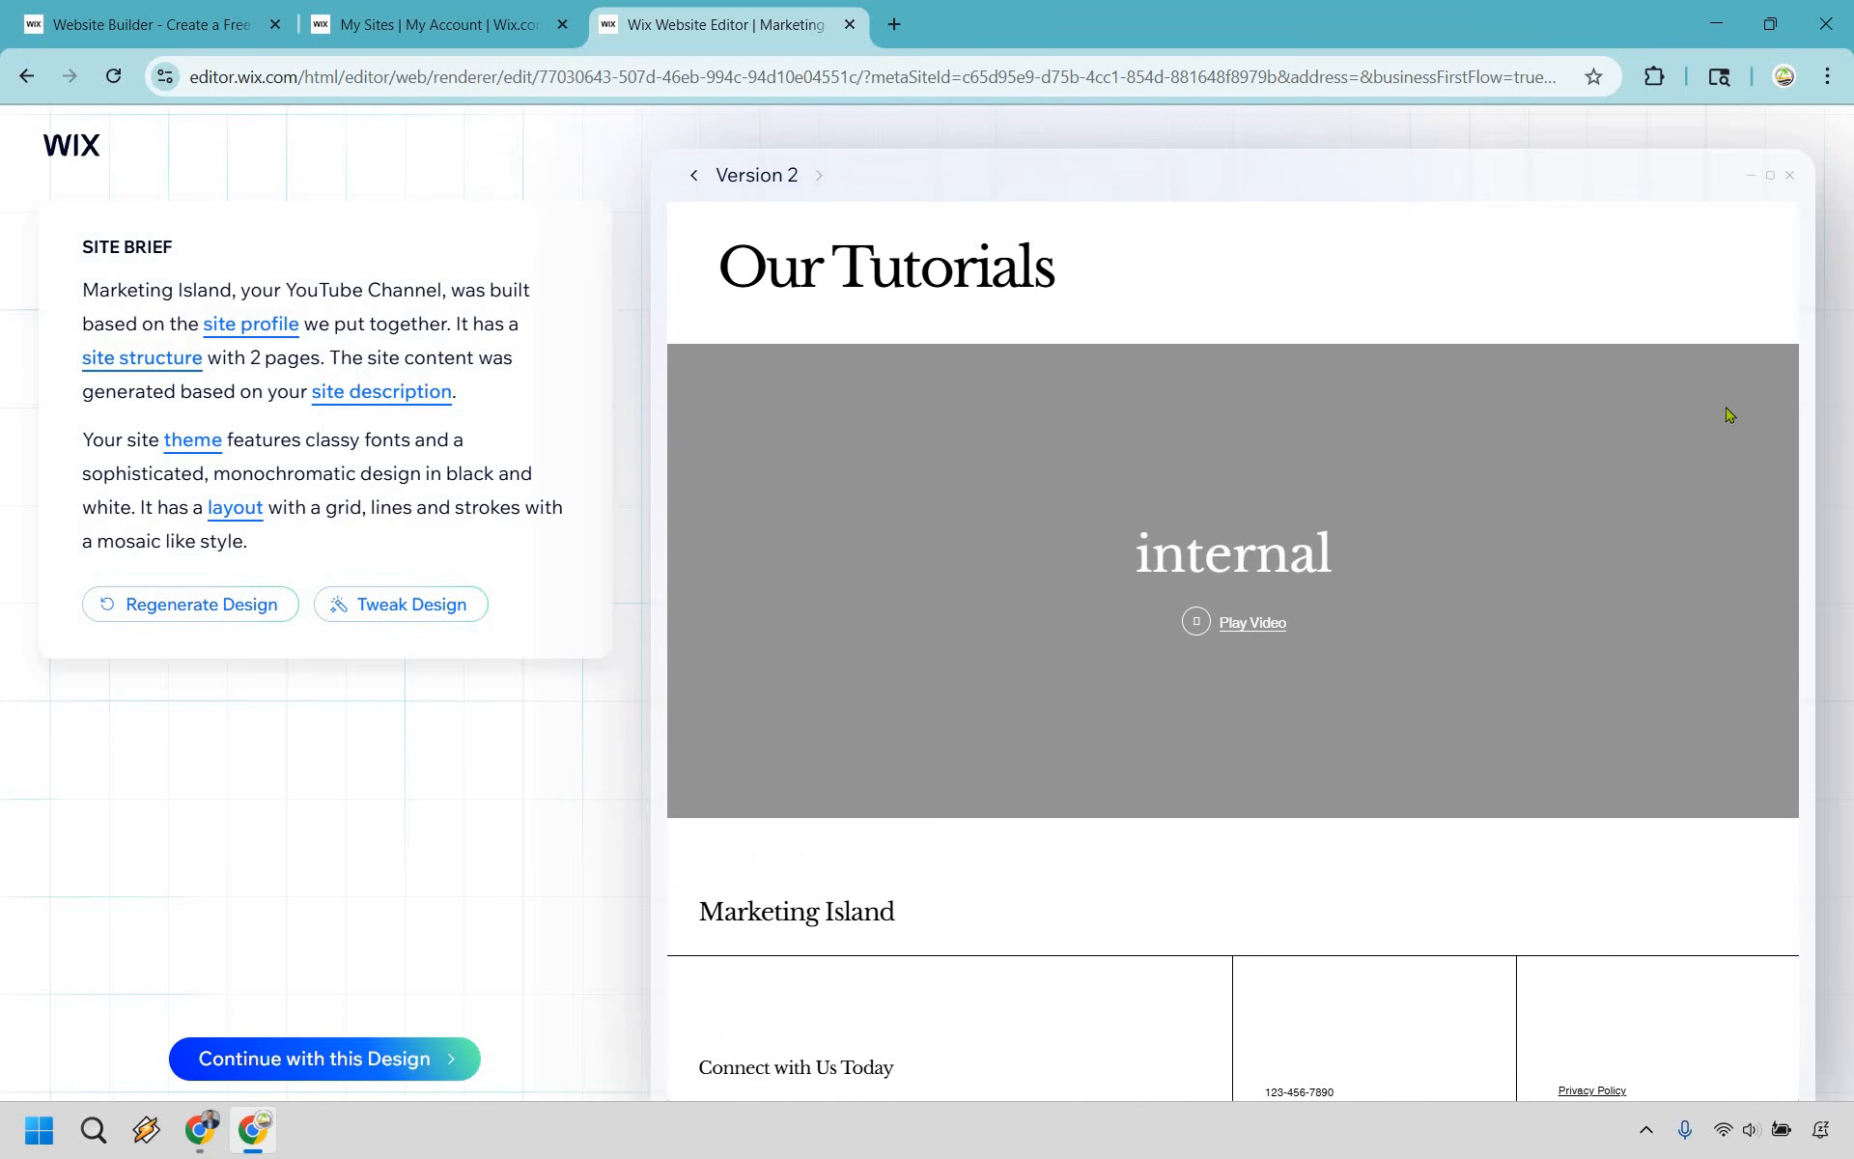
pyautogui.scroll(-2, 1627, 642)
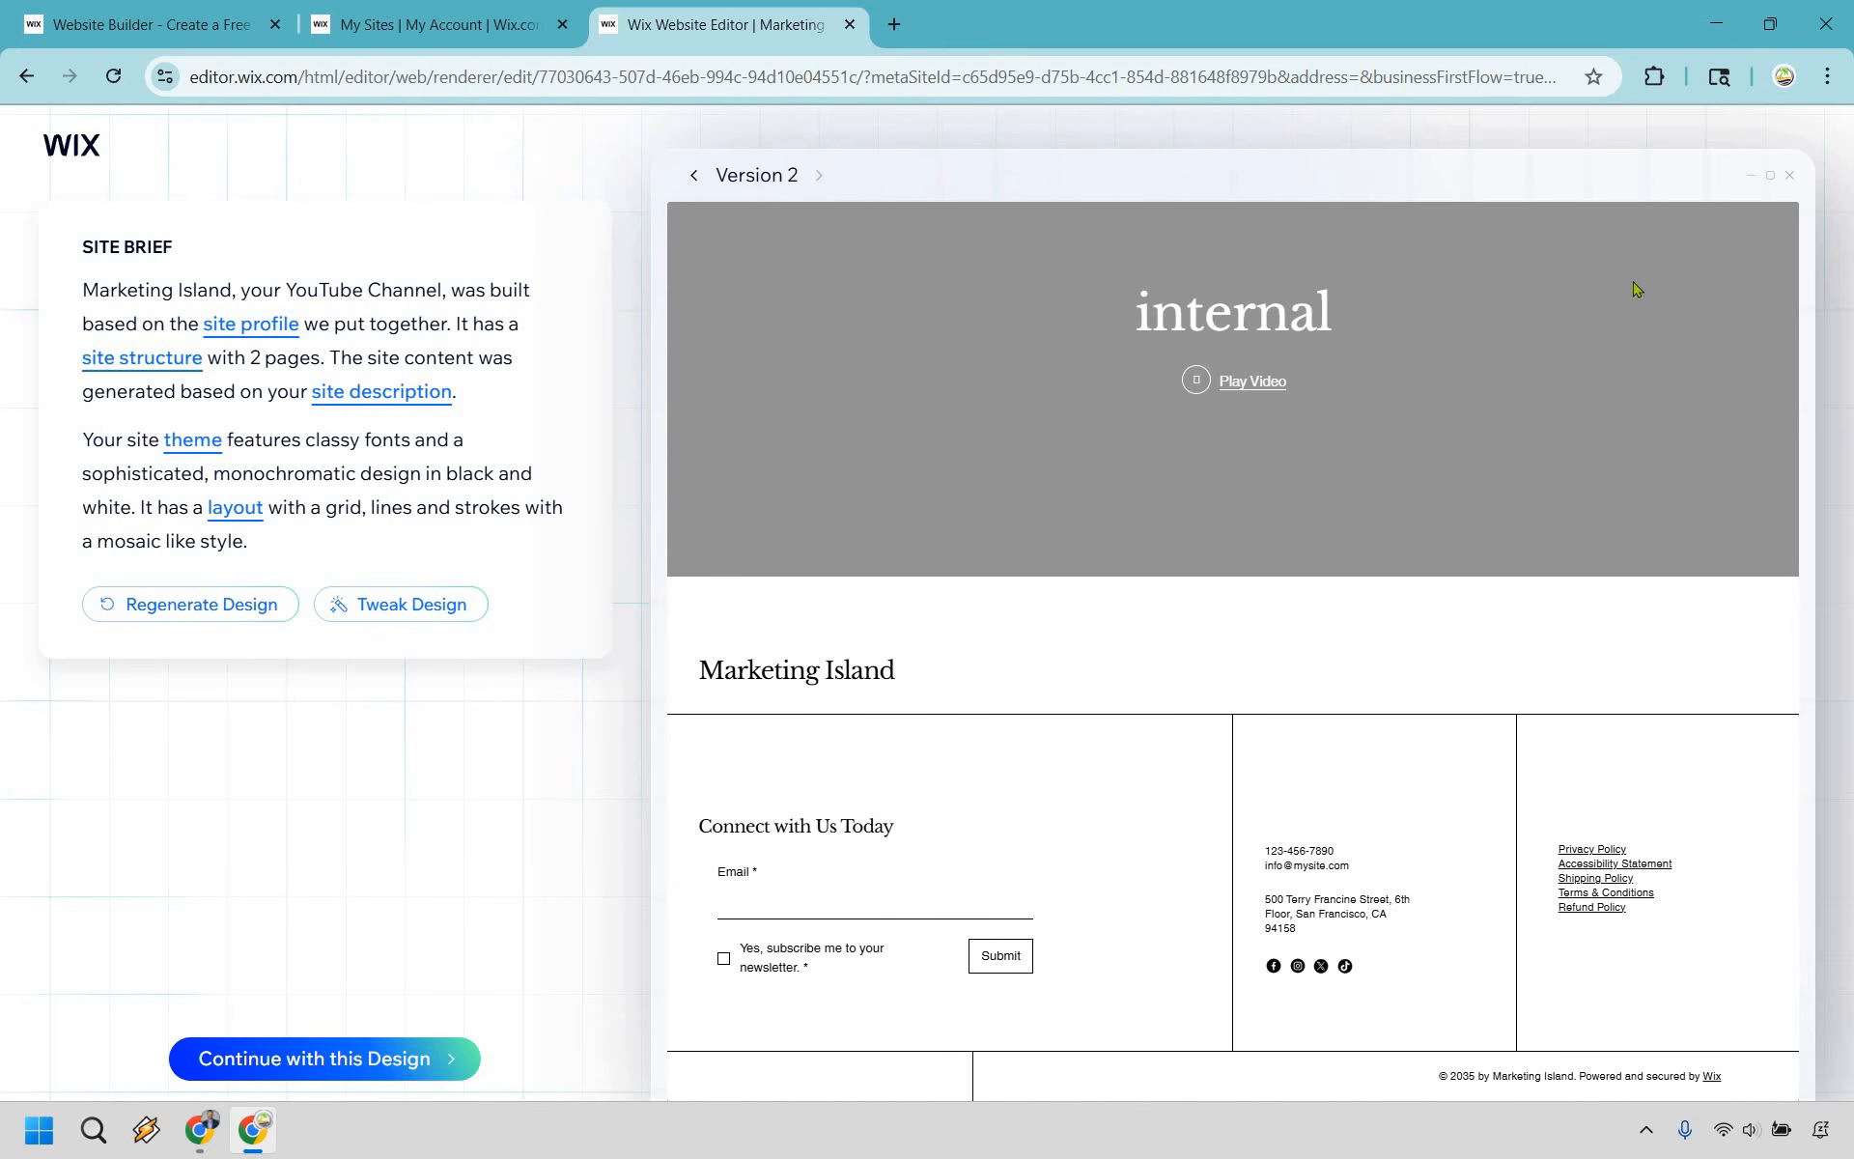
pyautogui.scroll(5, 1690, 242)
pyautogui.scroll(5, 1691, 241)
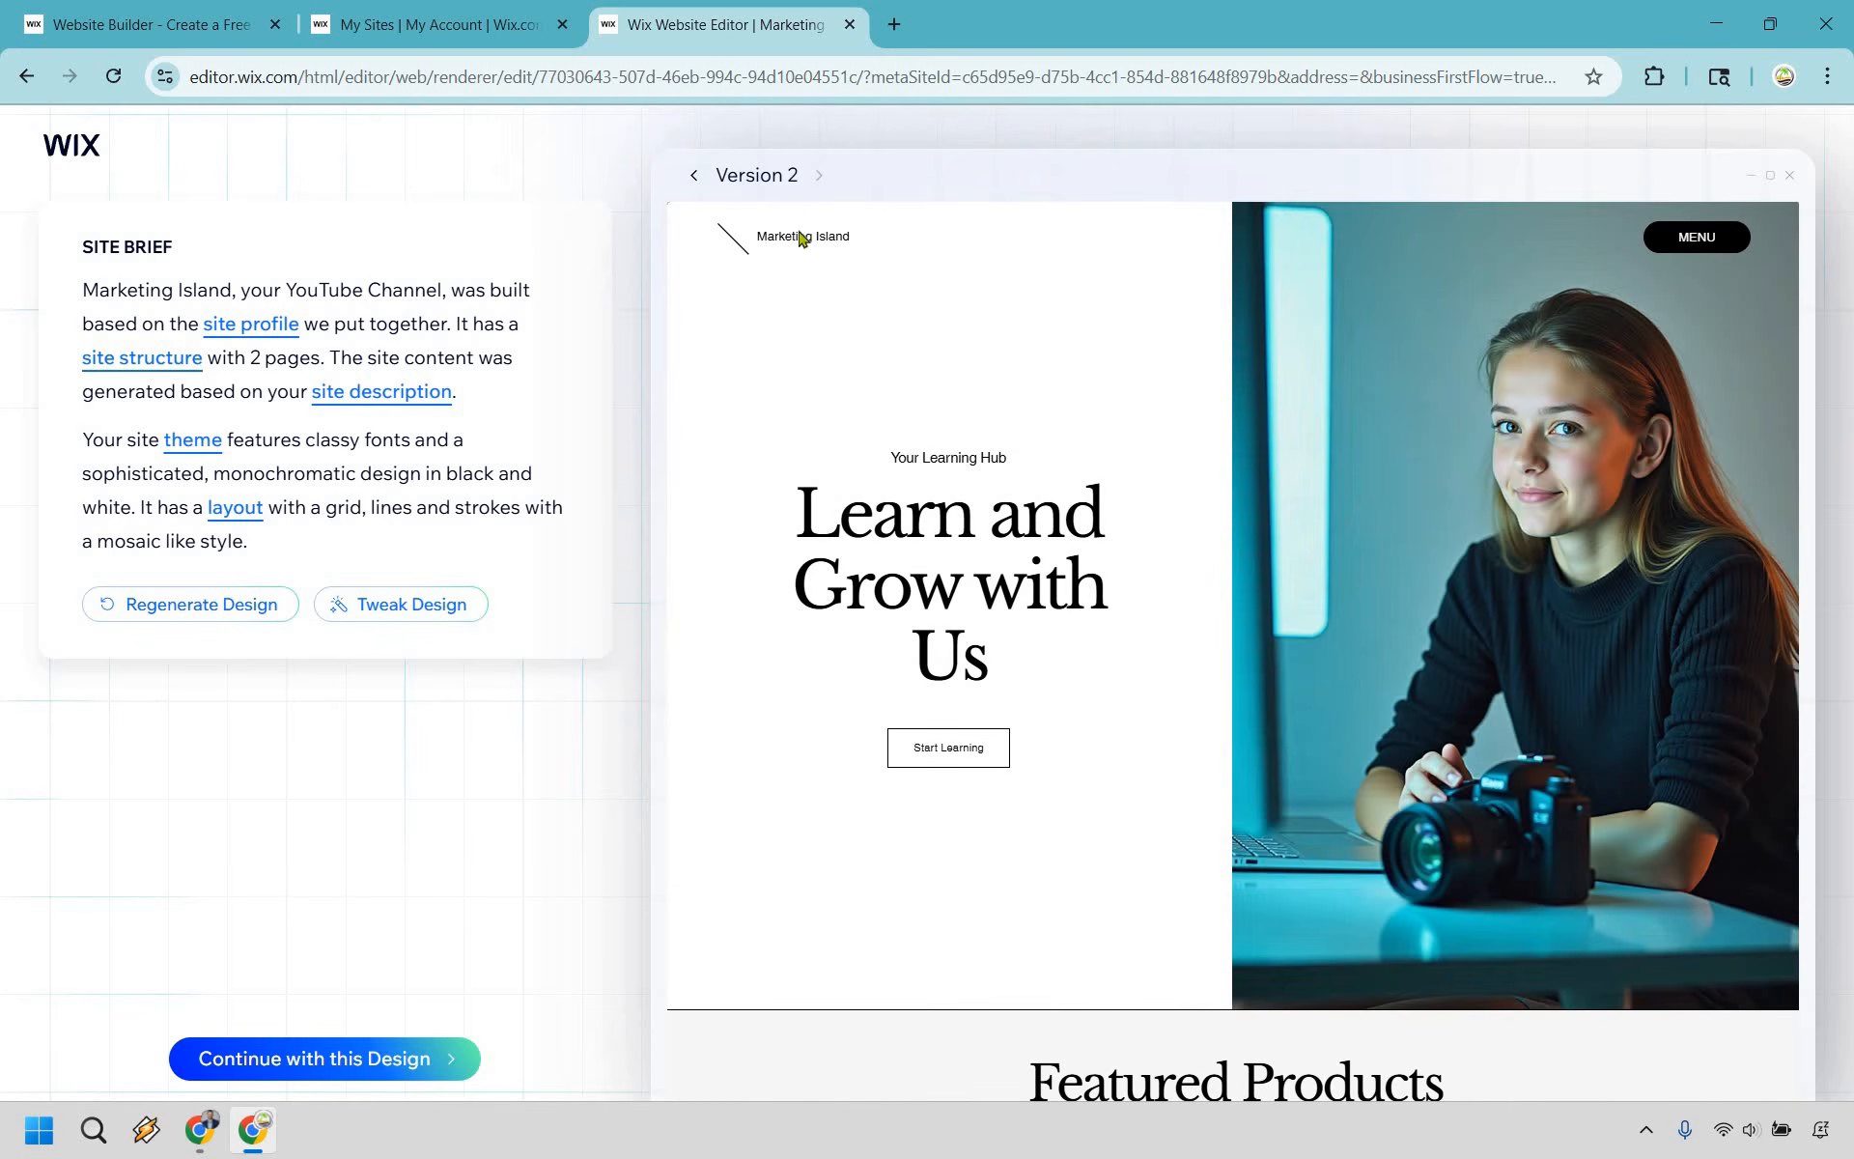
# - Check the version history of the generated site design
pyautogui.click(762, 176)
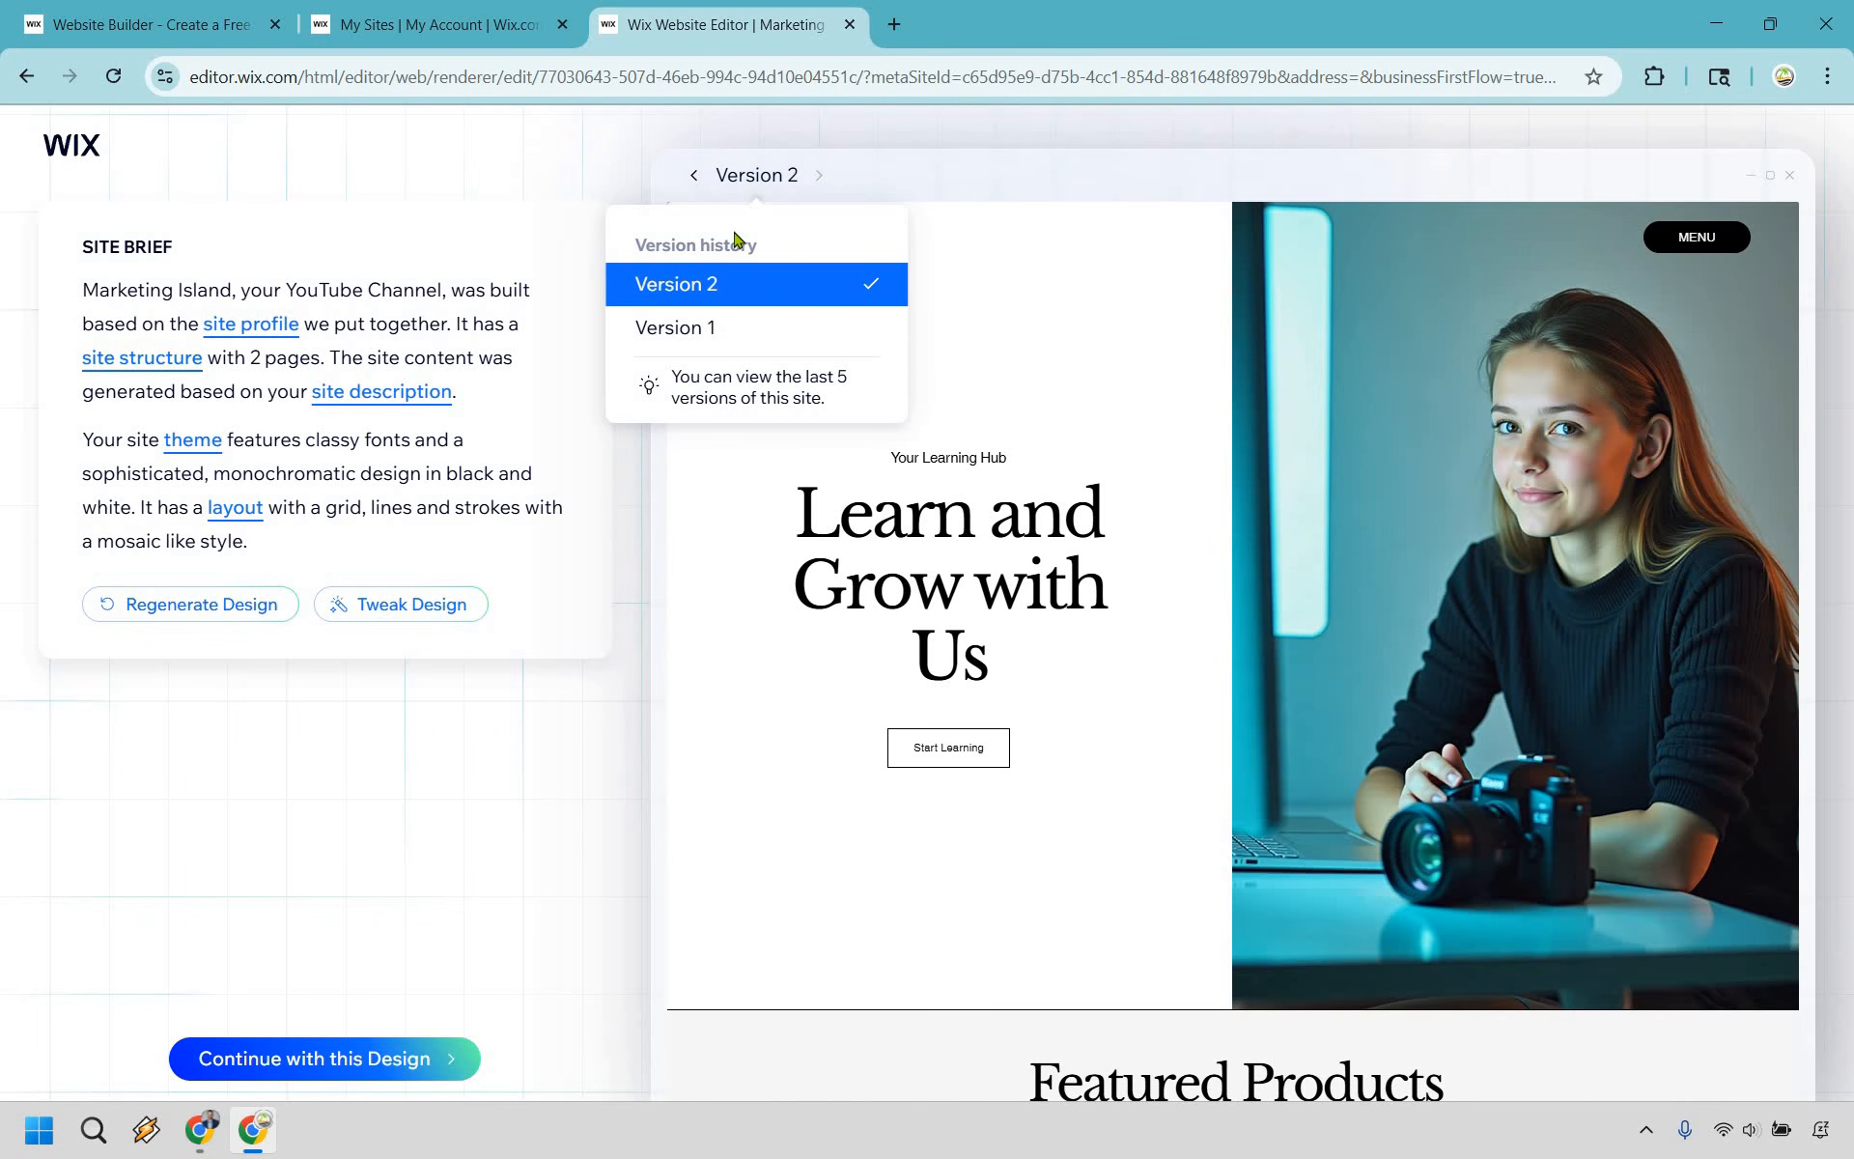
pyautogui.click(765, 181)
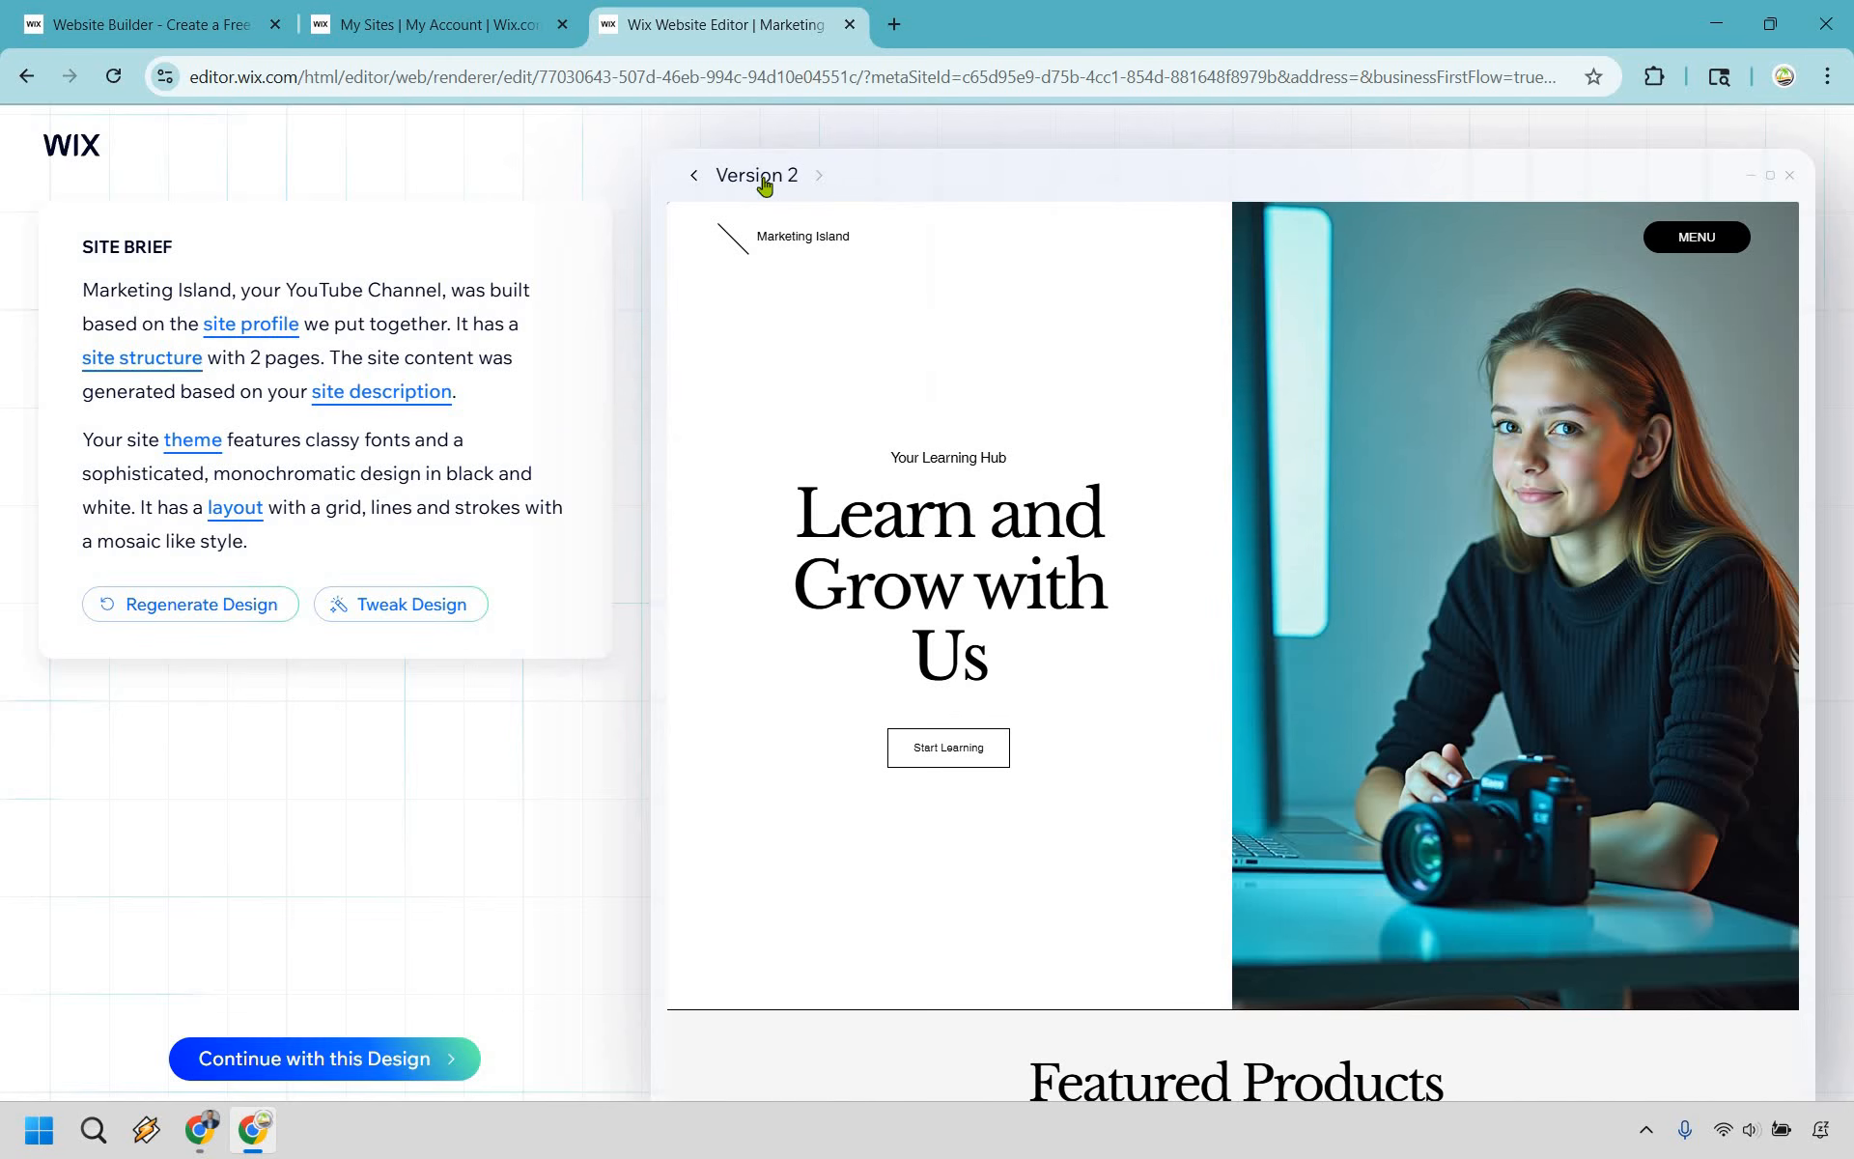
pyautogui.click(765, 181)
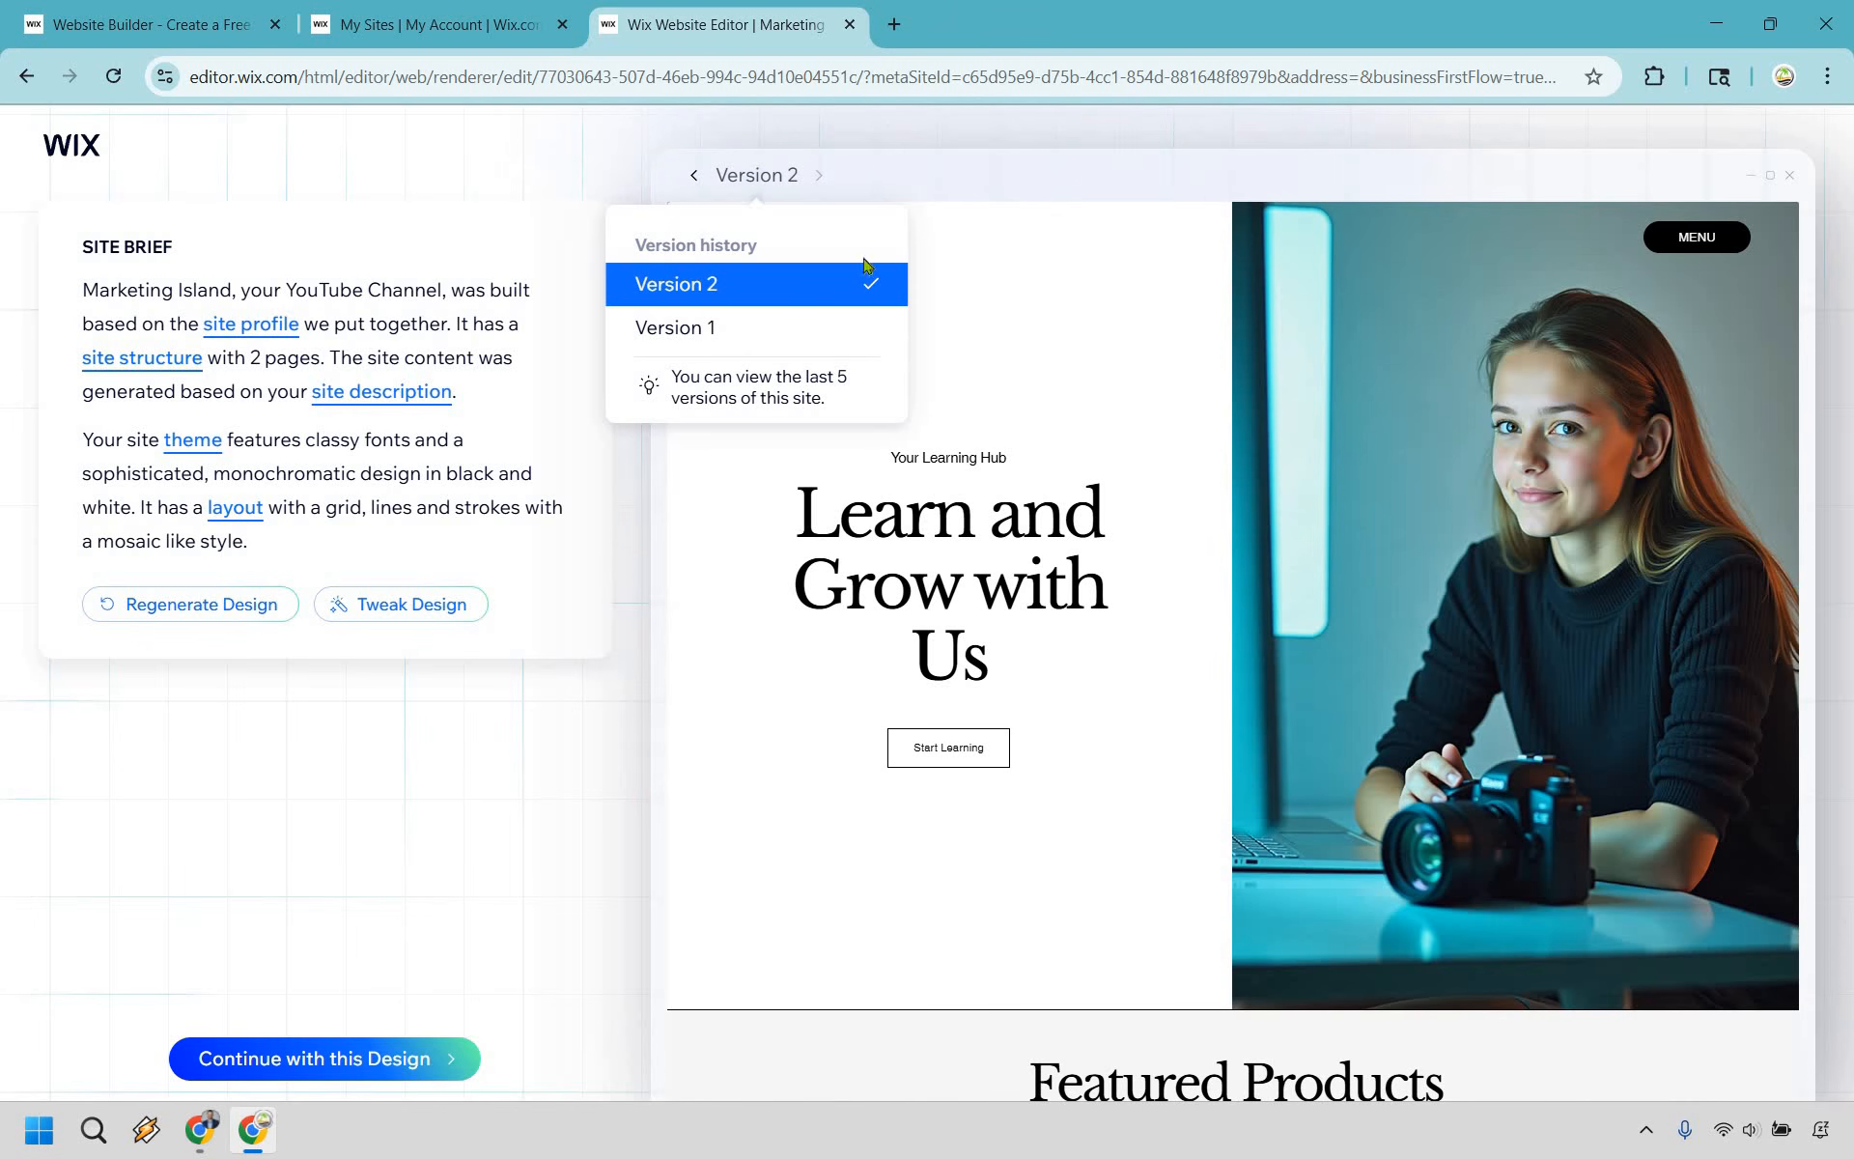
pyautogui.click(762, 175)
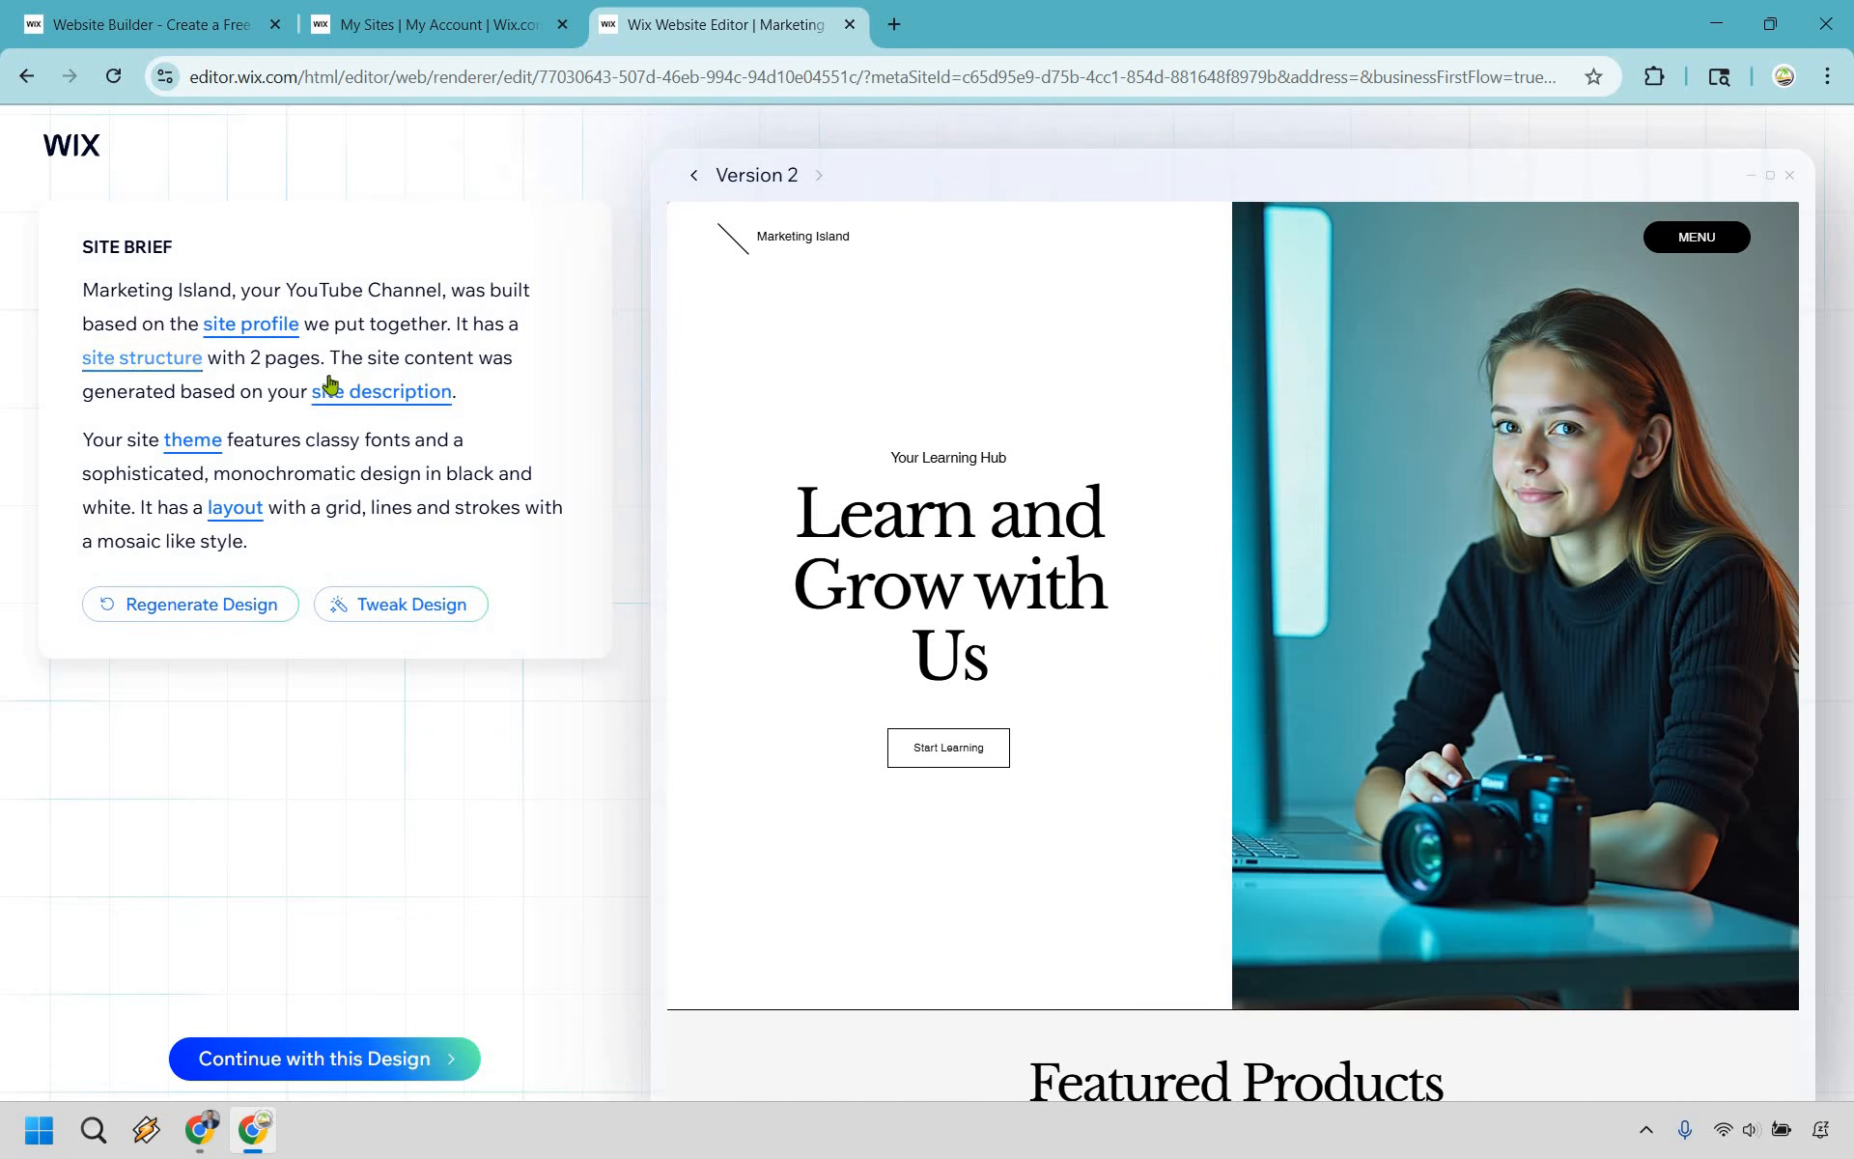
# - Examine the options for changing the site theme and the layout from the site brief
pyautogui.click(201, 441)
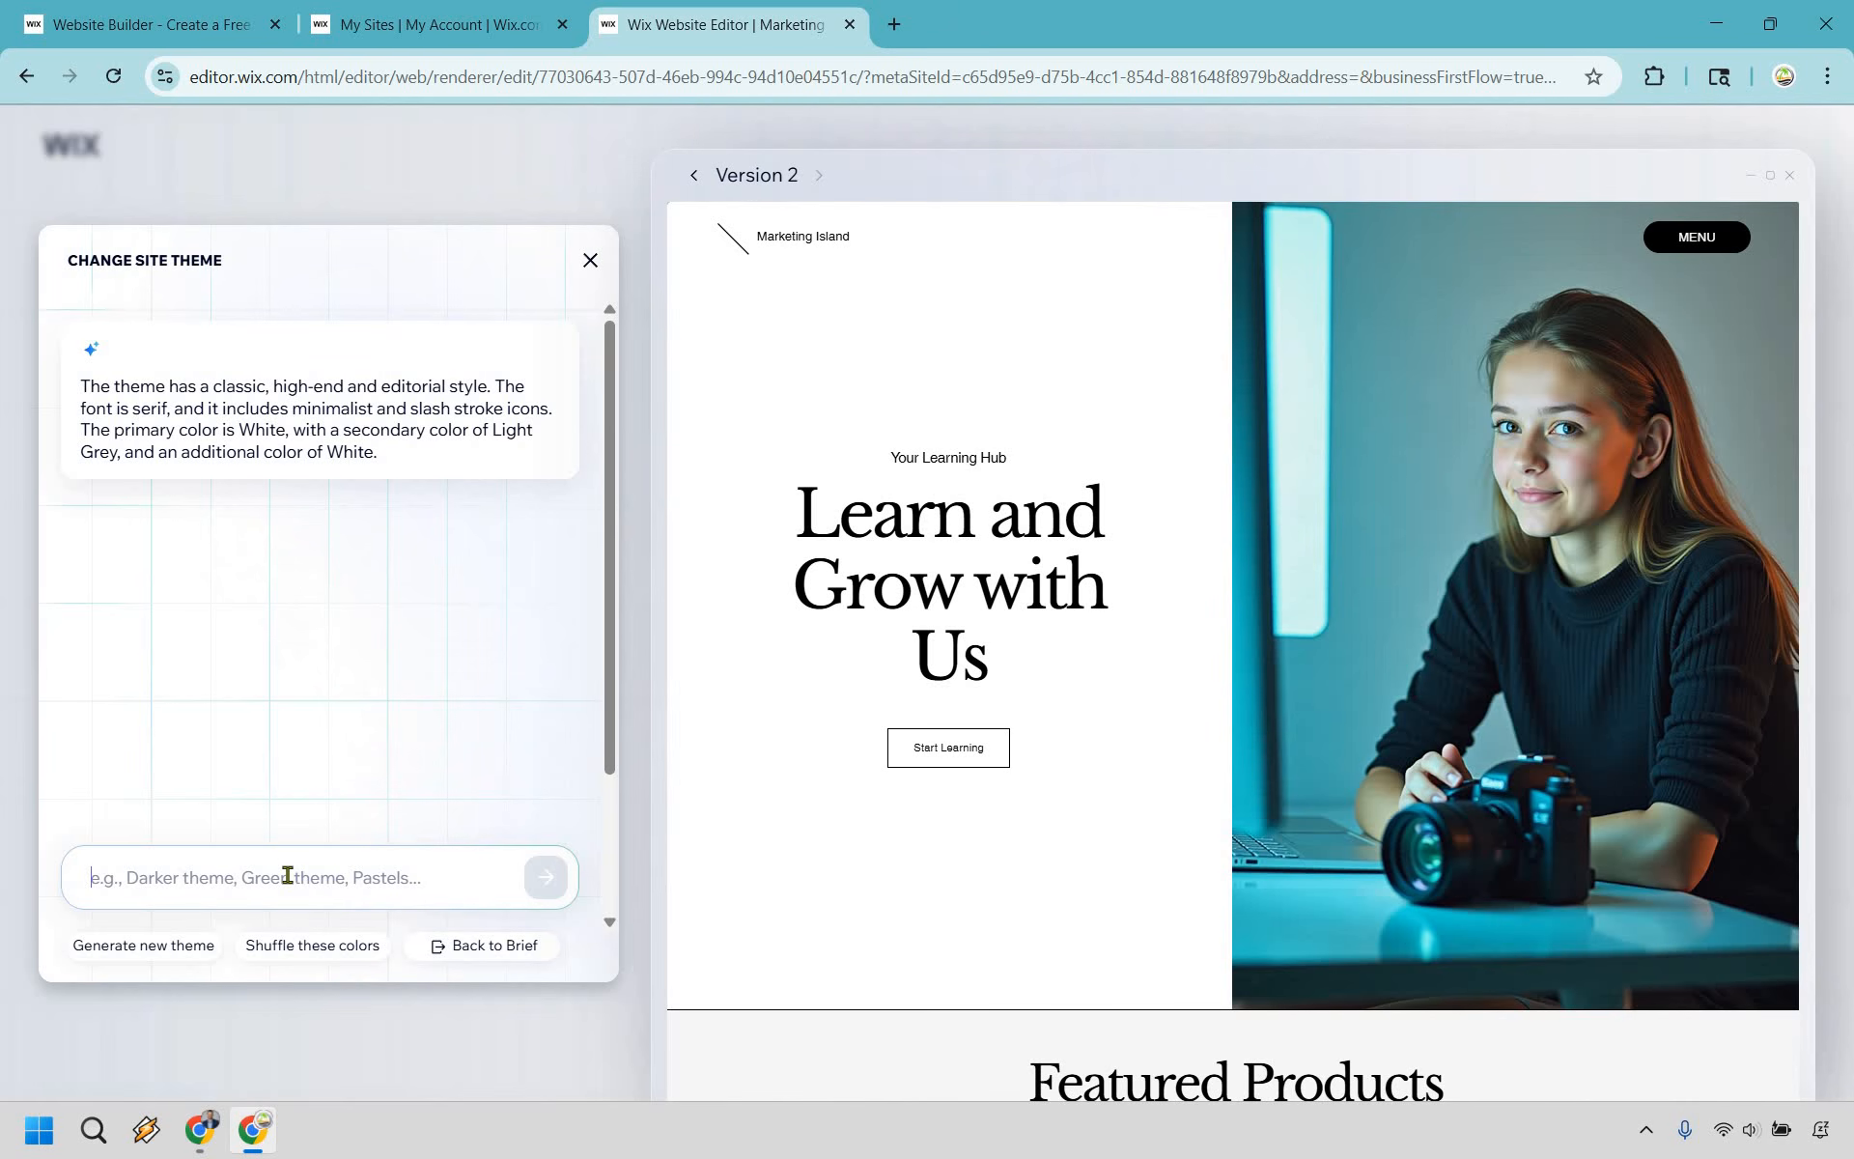
pyautogui.click(589, 261)
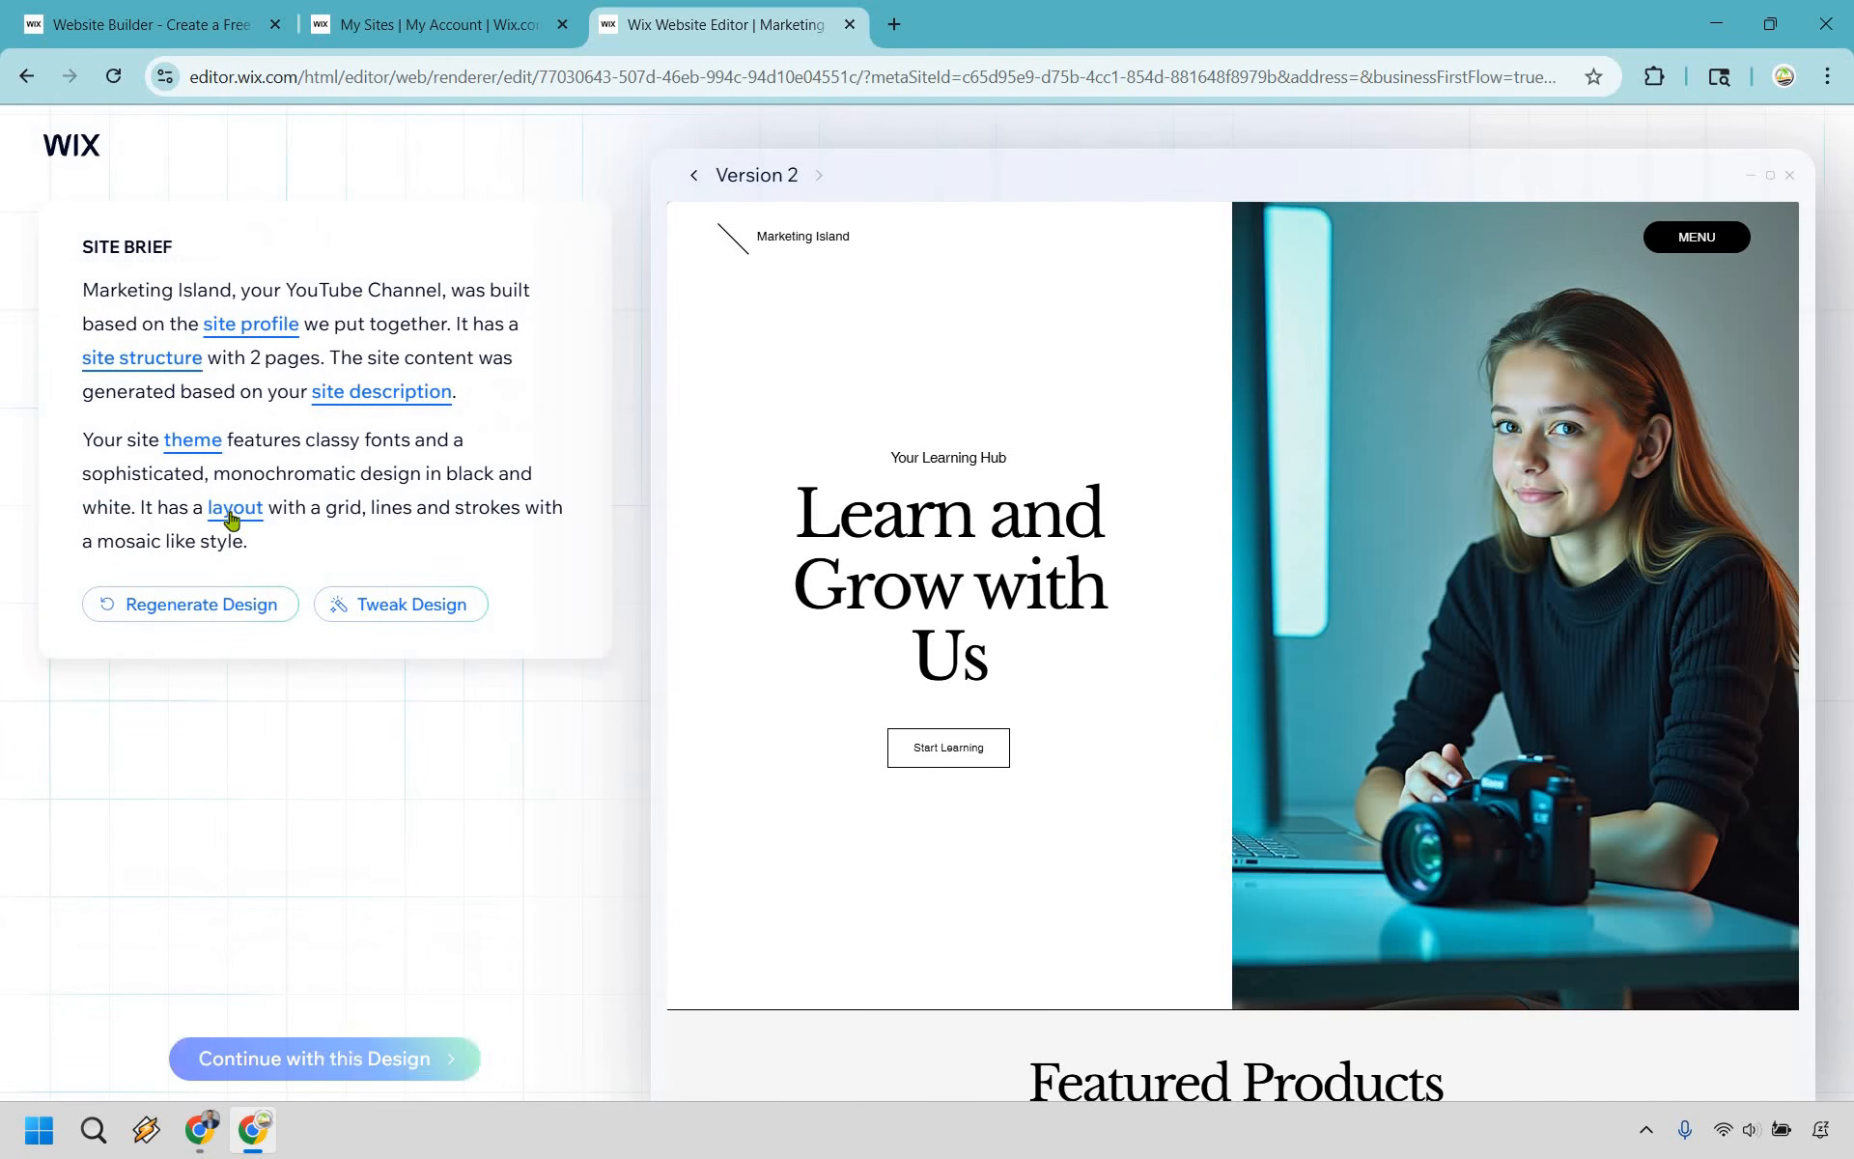
pyautogui.click(257, 513)
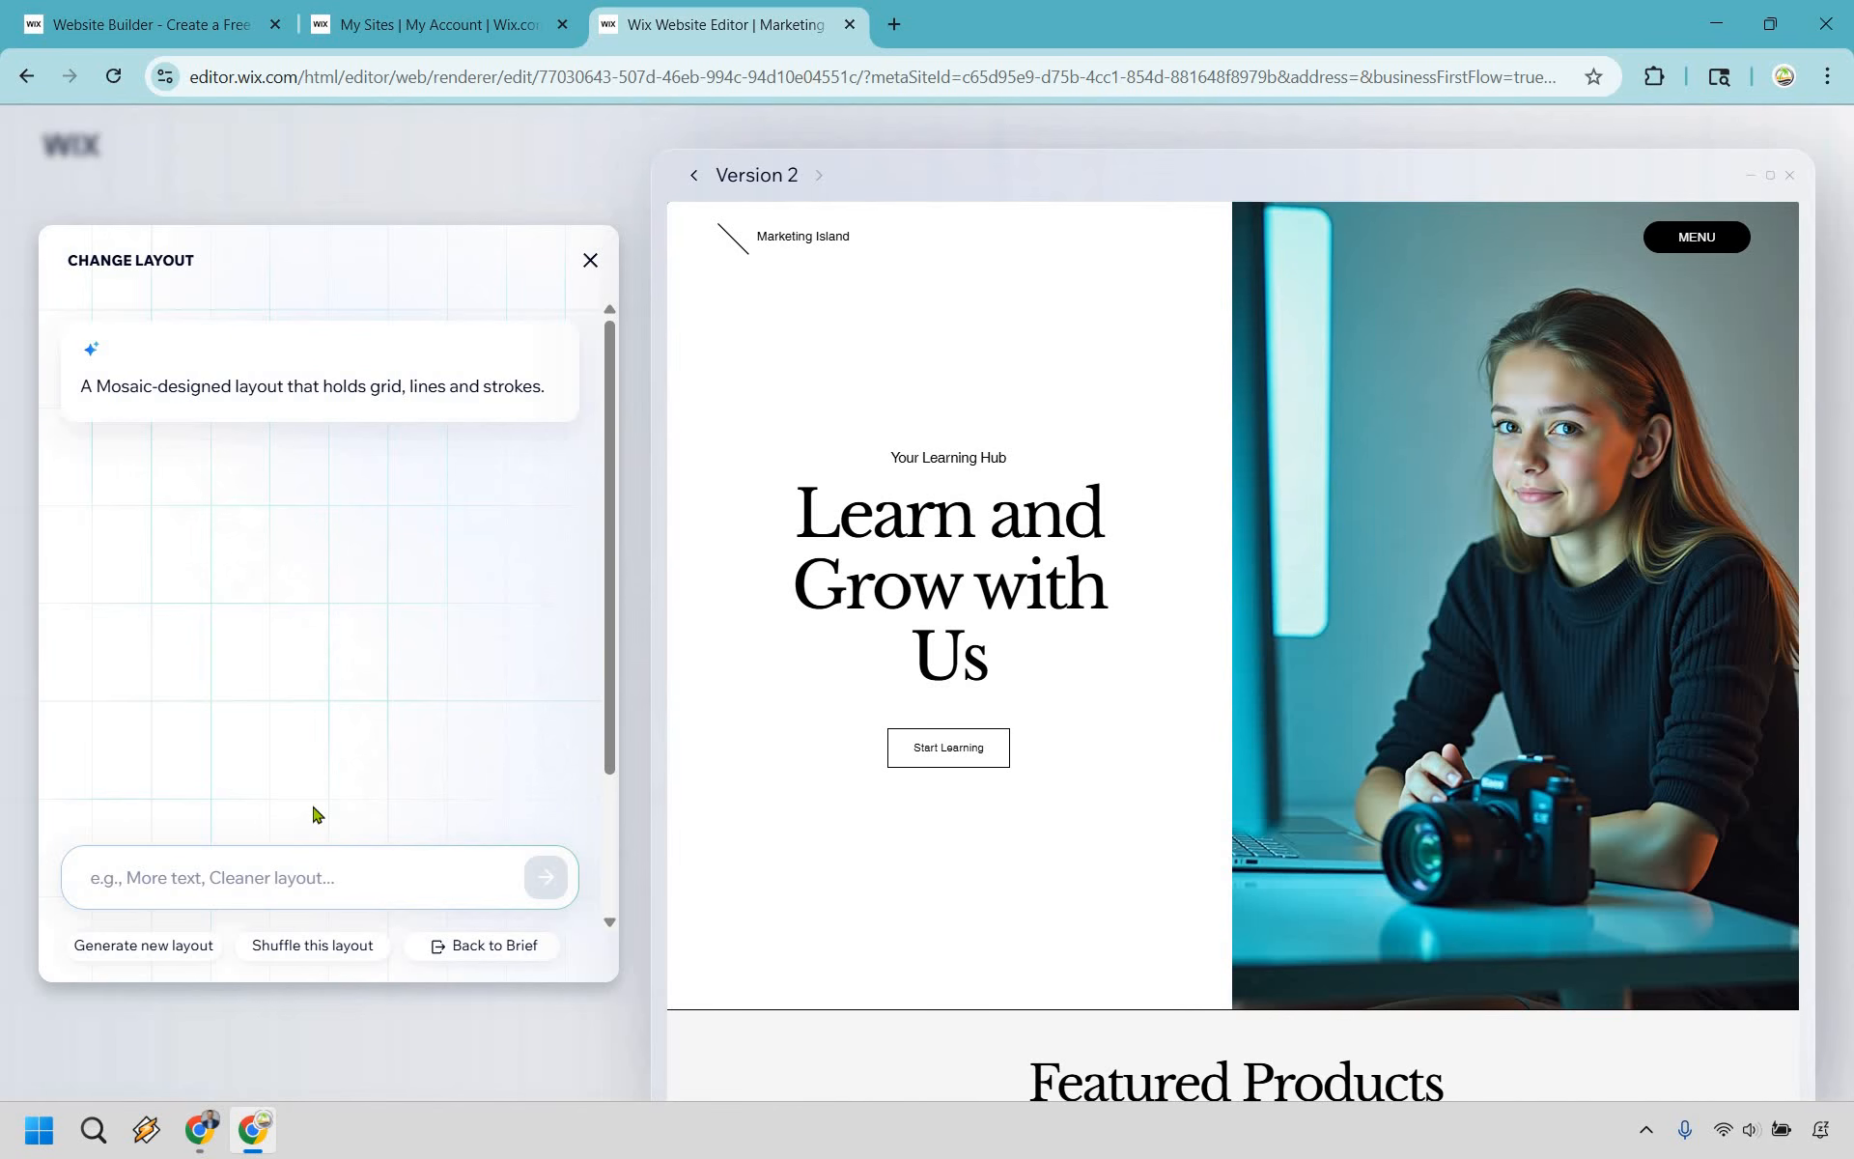
pyautogui.click(590, 260)
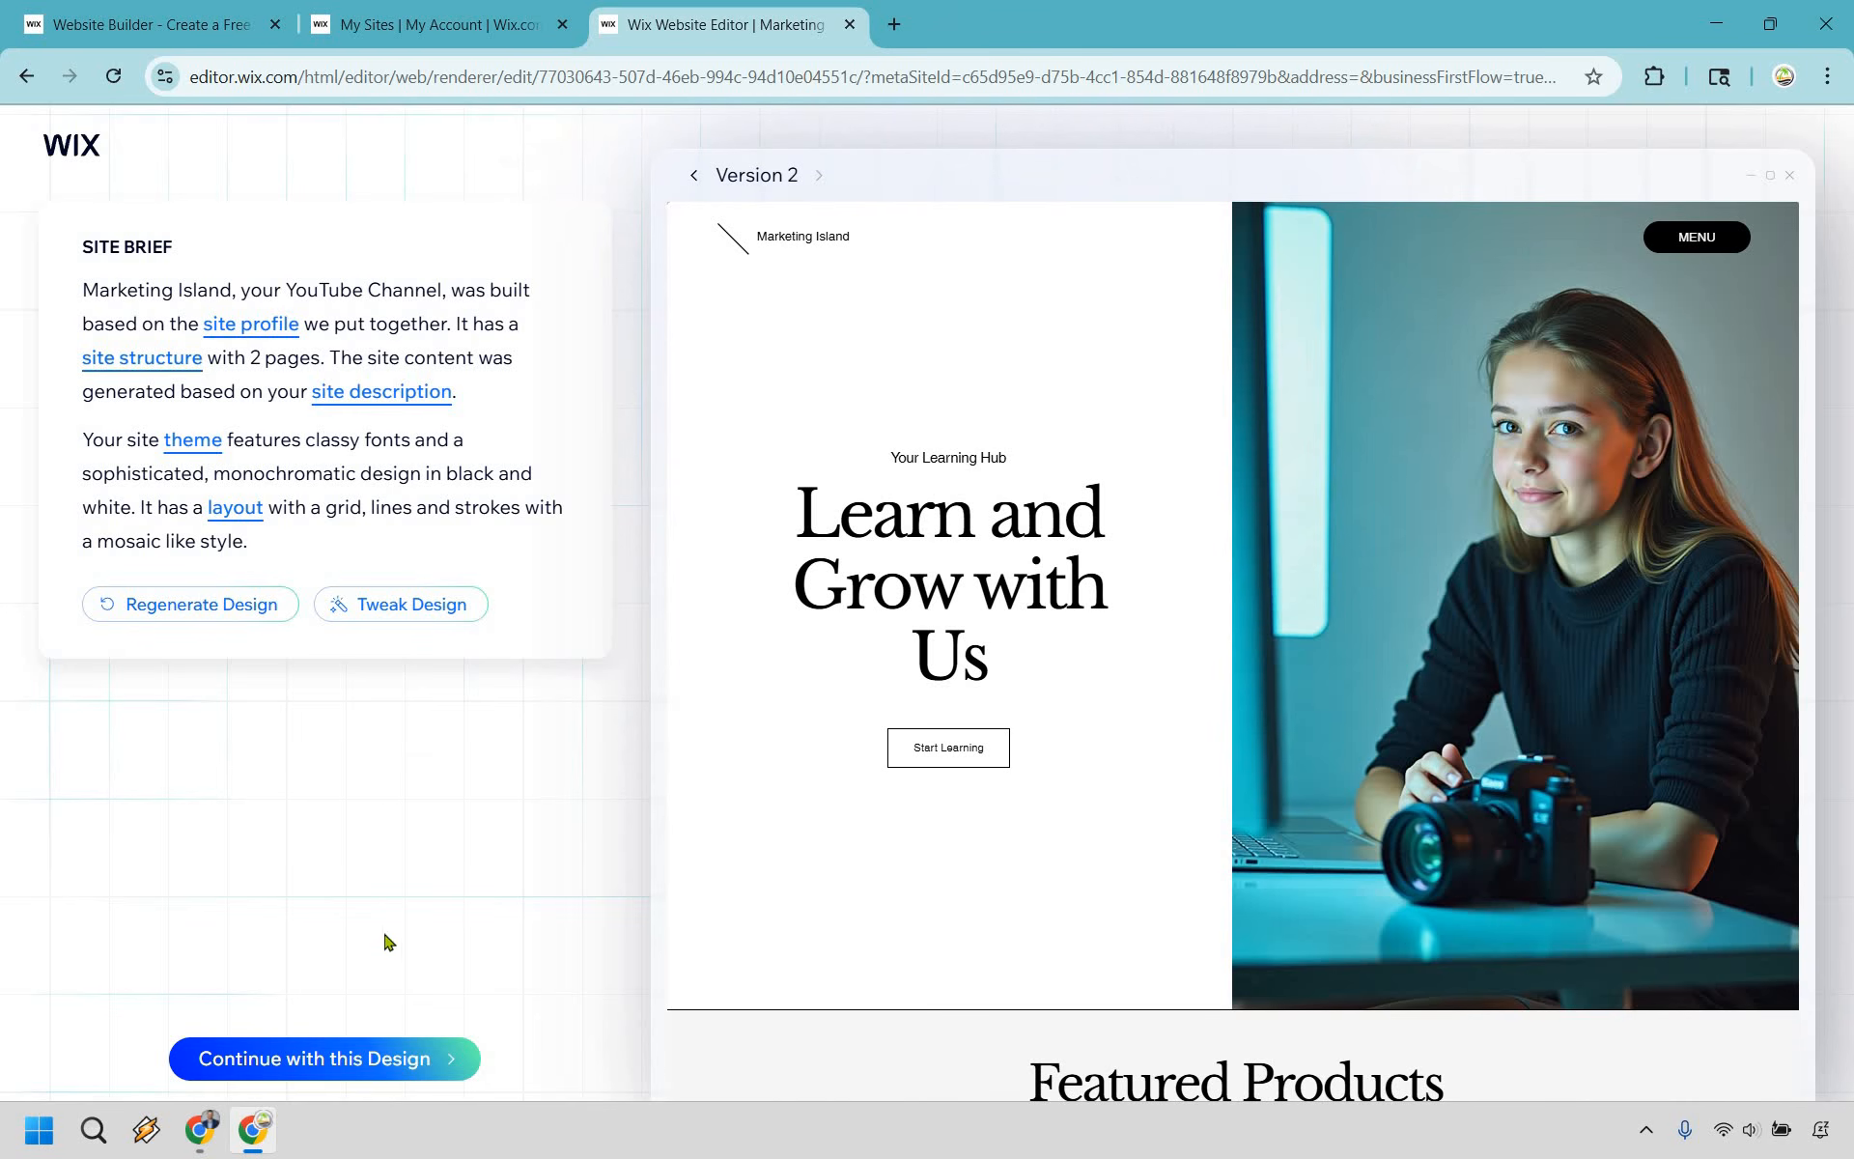
# - Accept the Version 2 design and continue to the website editor without choosing a domain
pyautogui.click(340, 1061)
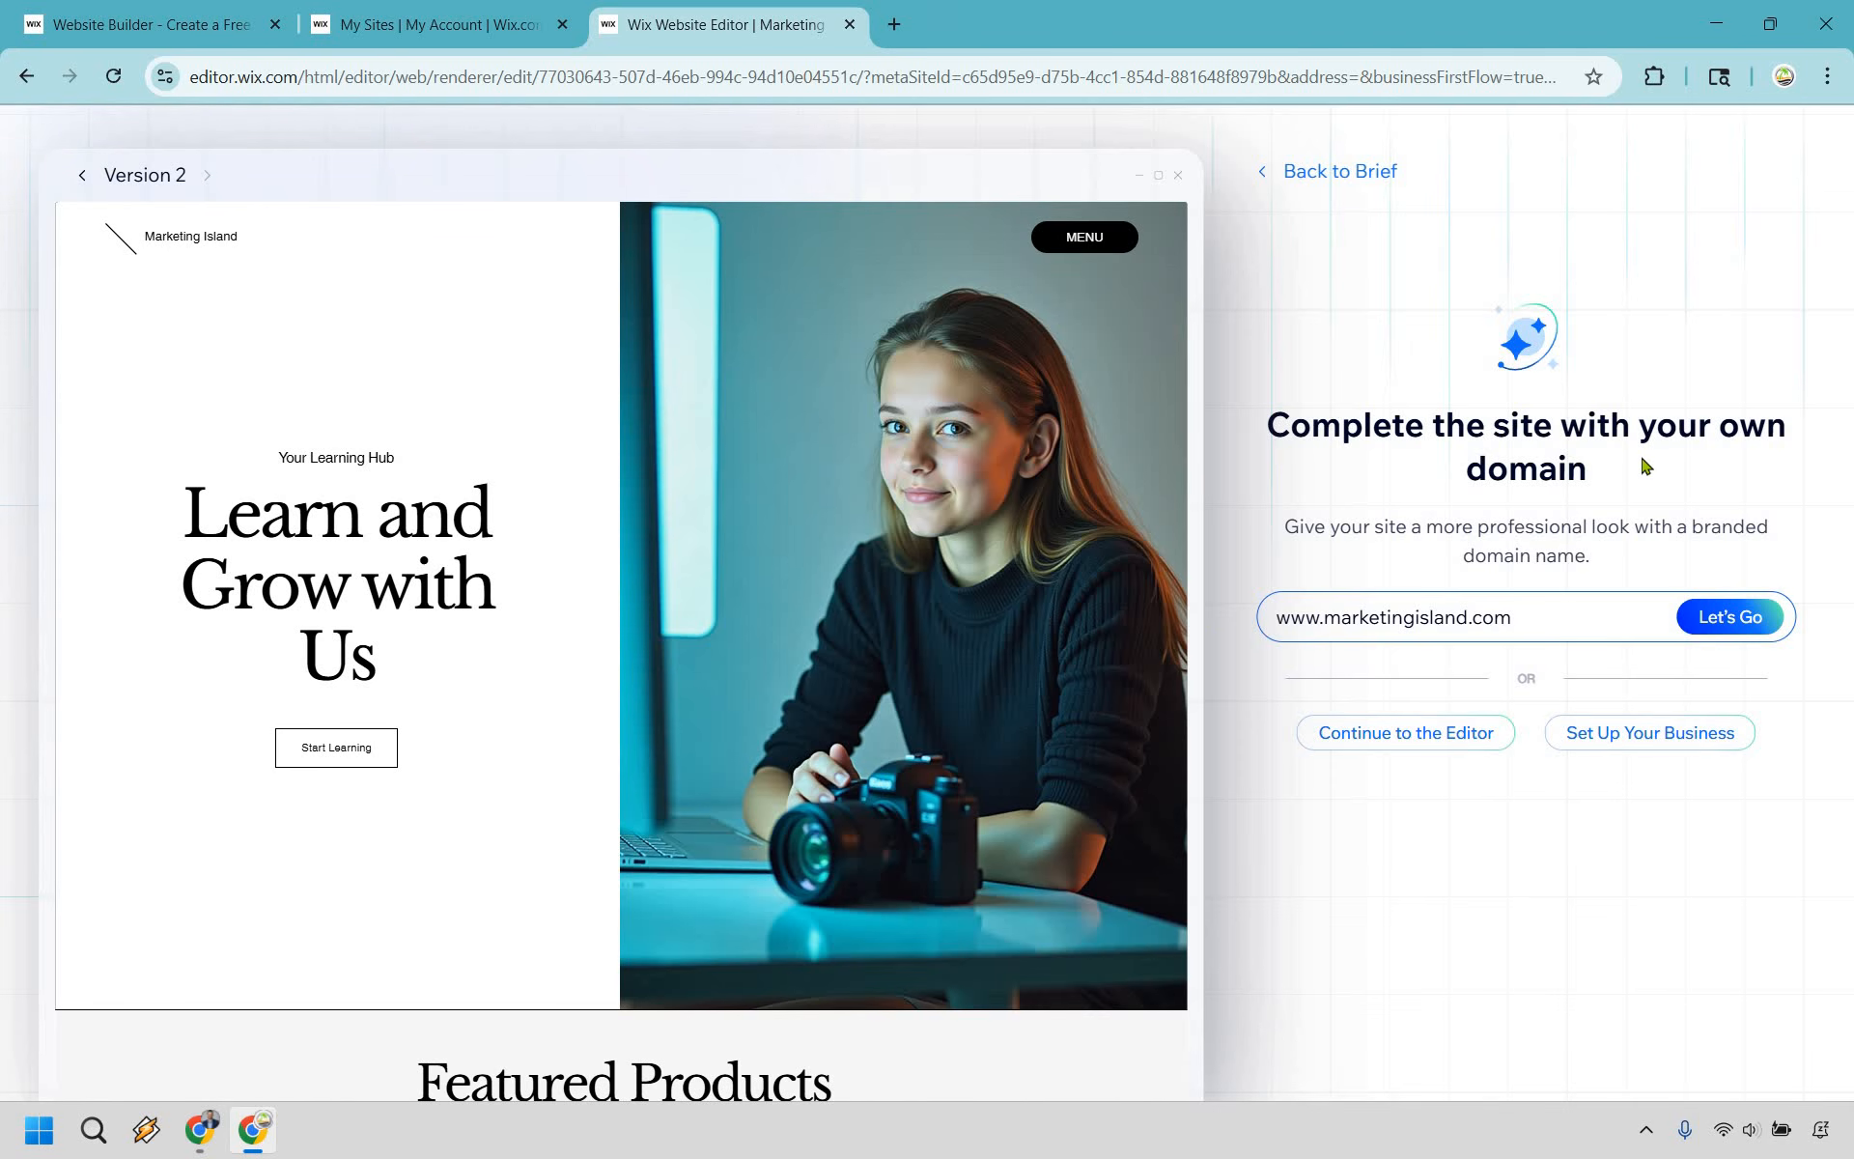
pyautogui.click(1408, 737)
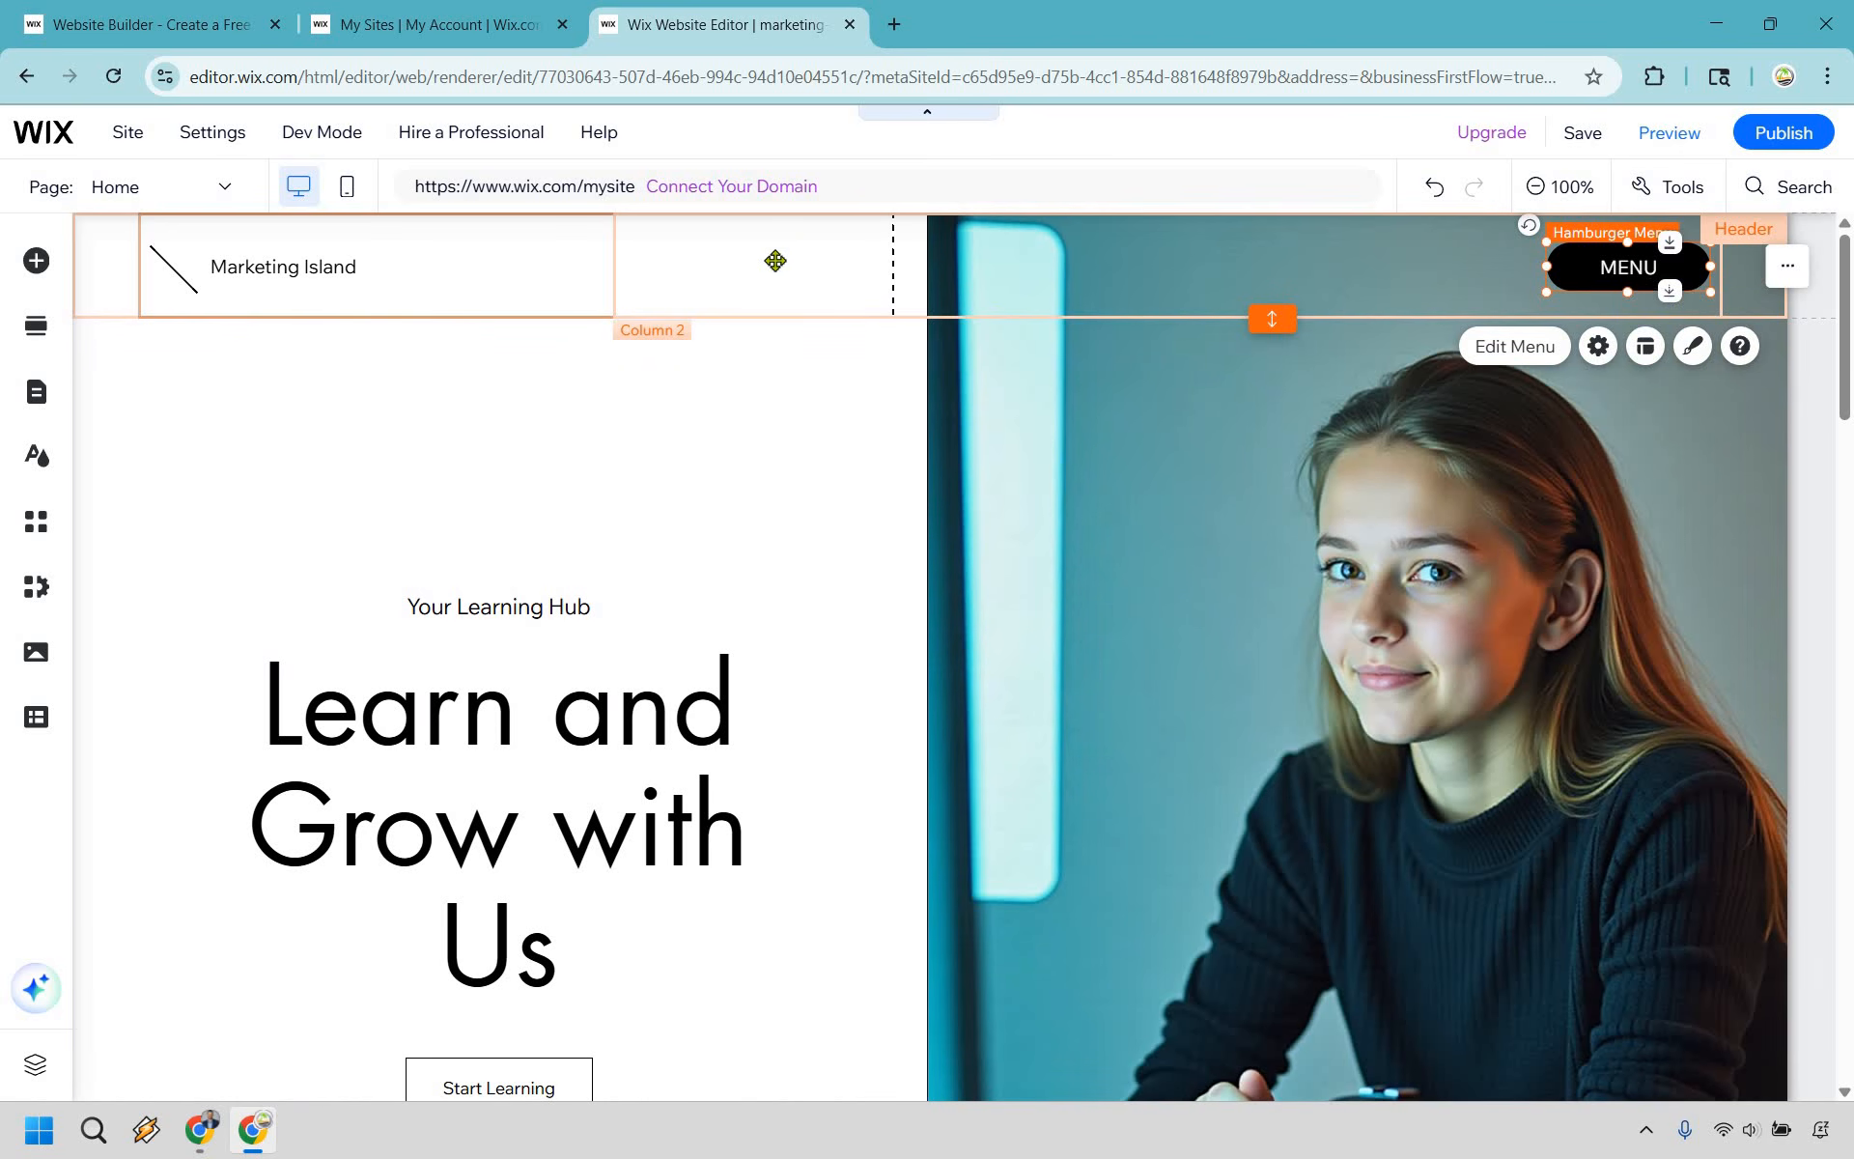
# - Upload the image 640 logo.png to the site files and add it to the Home page
pyautogui.click(874, 295)
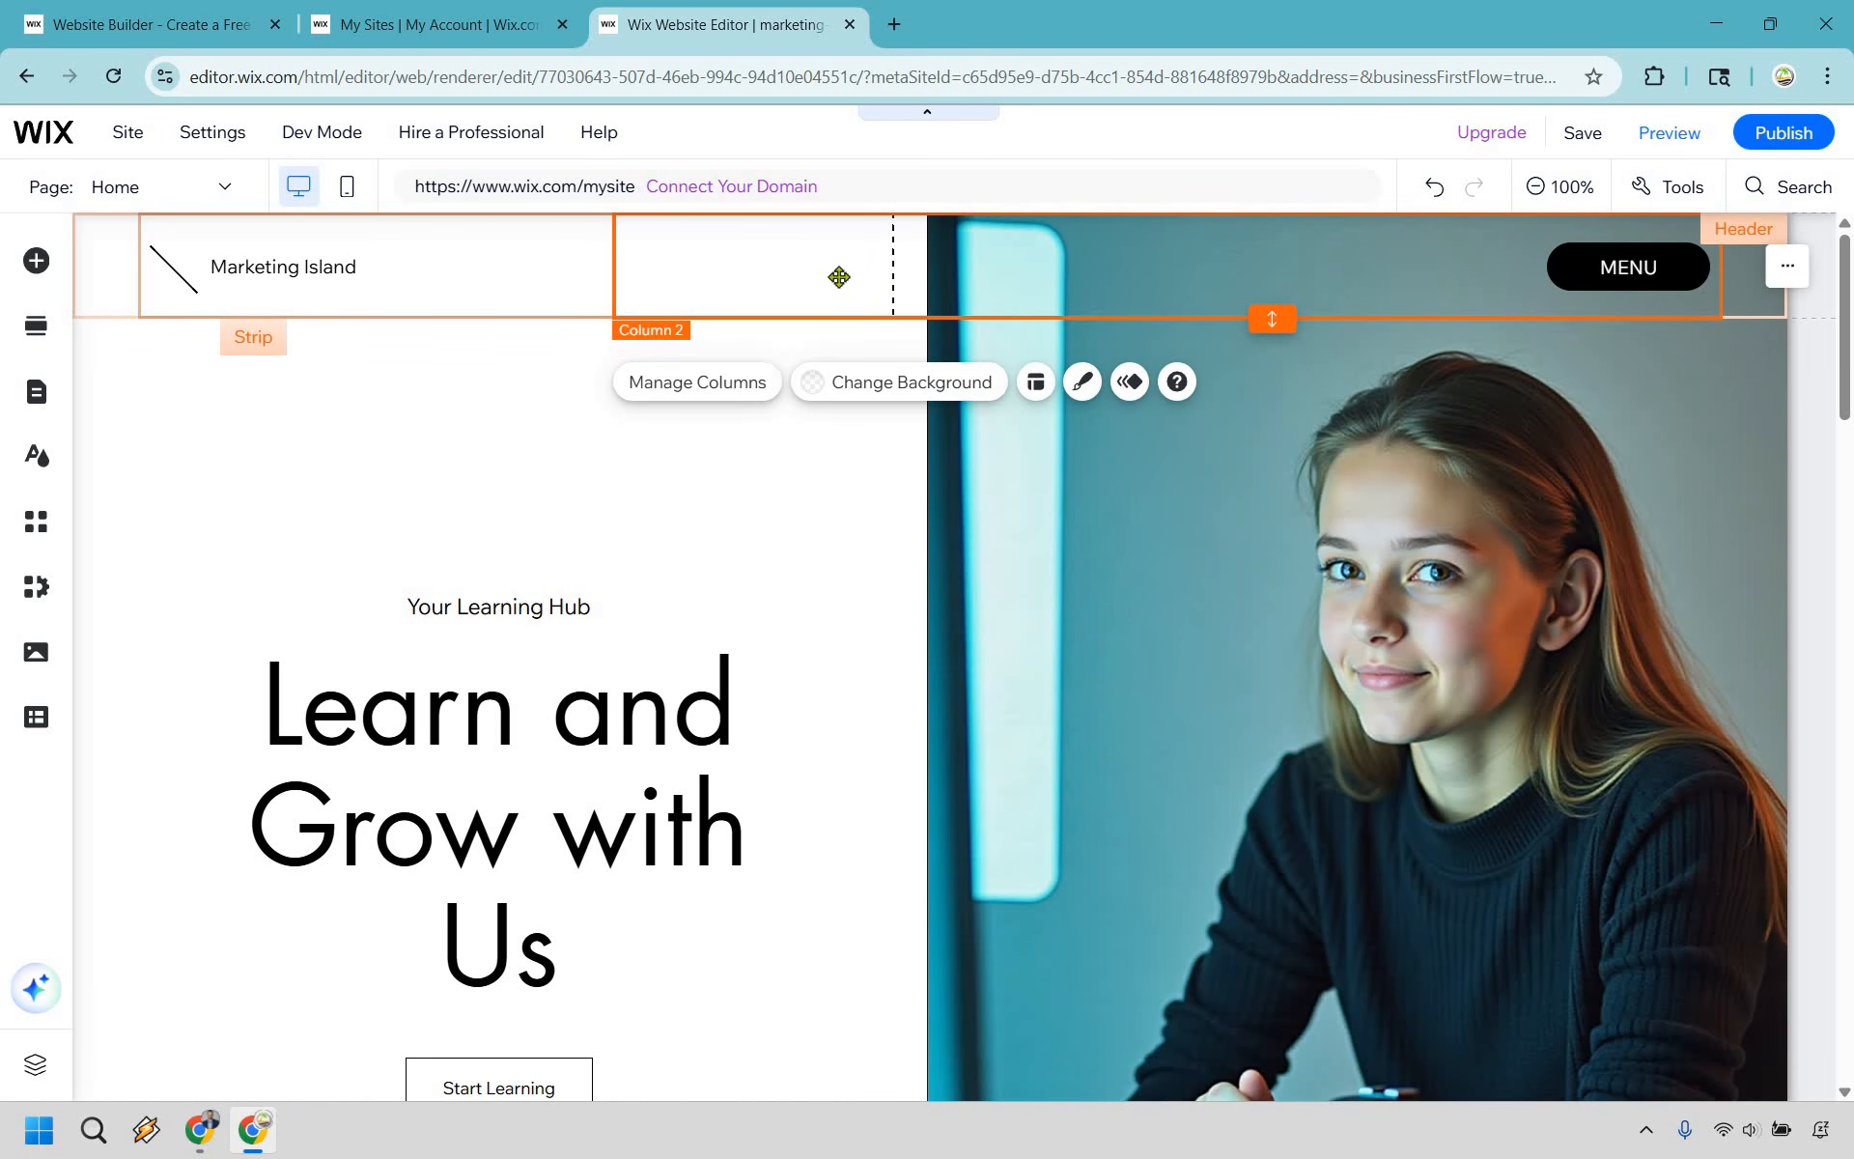
pyautogui.click(348, 266)
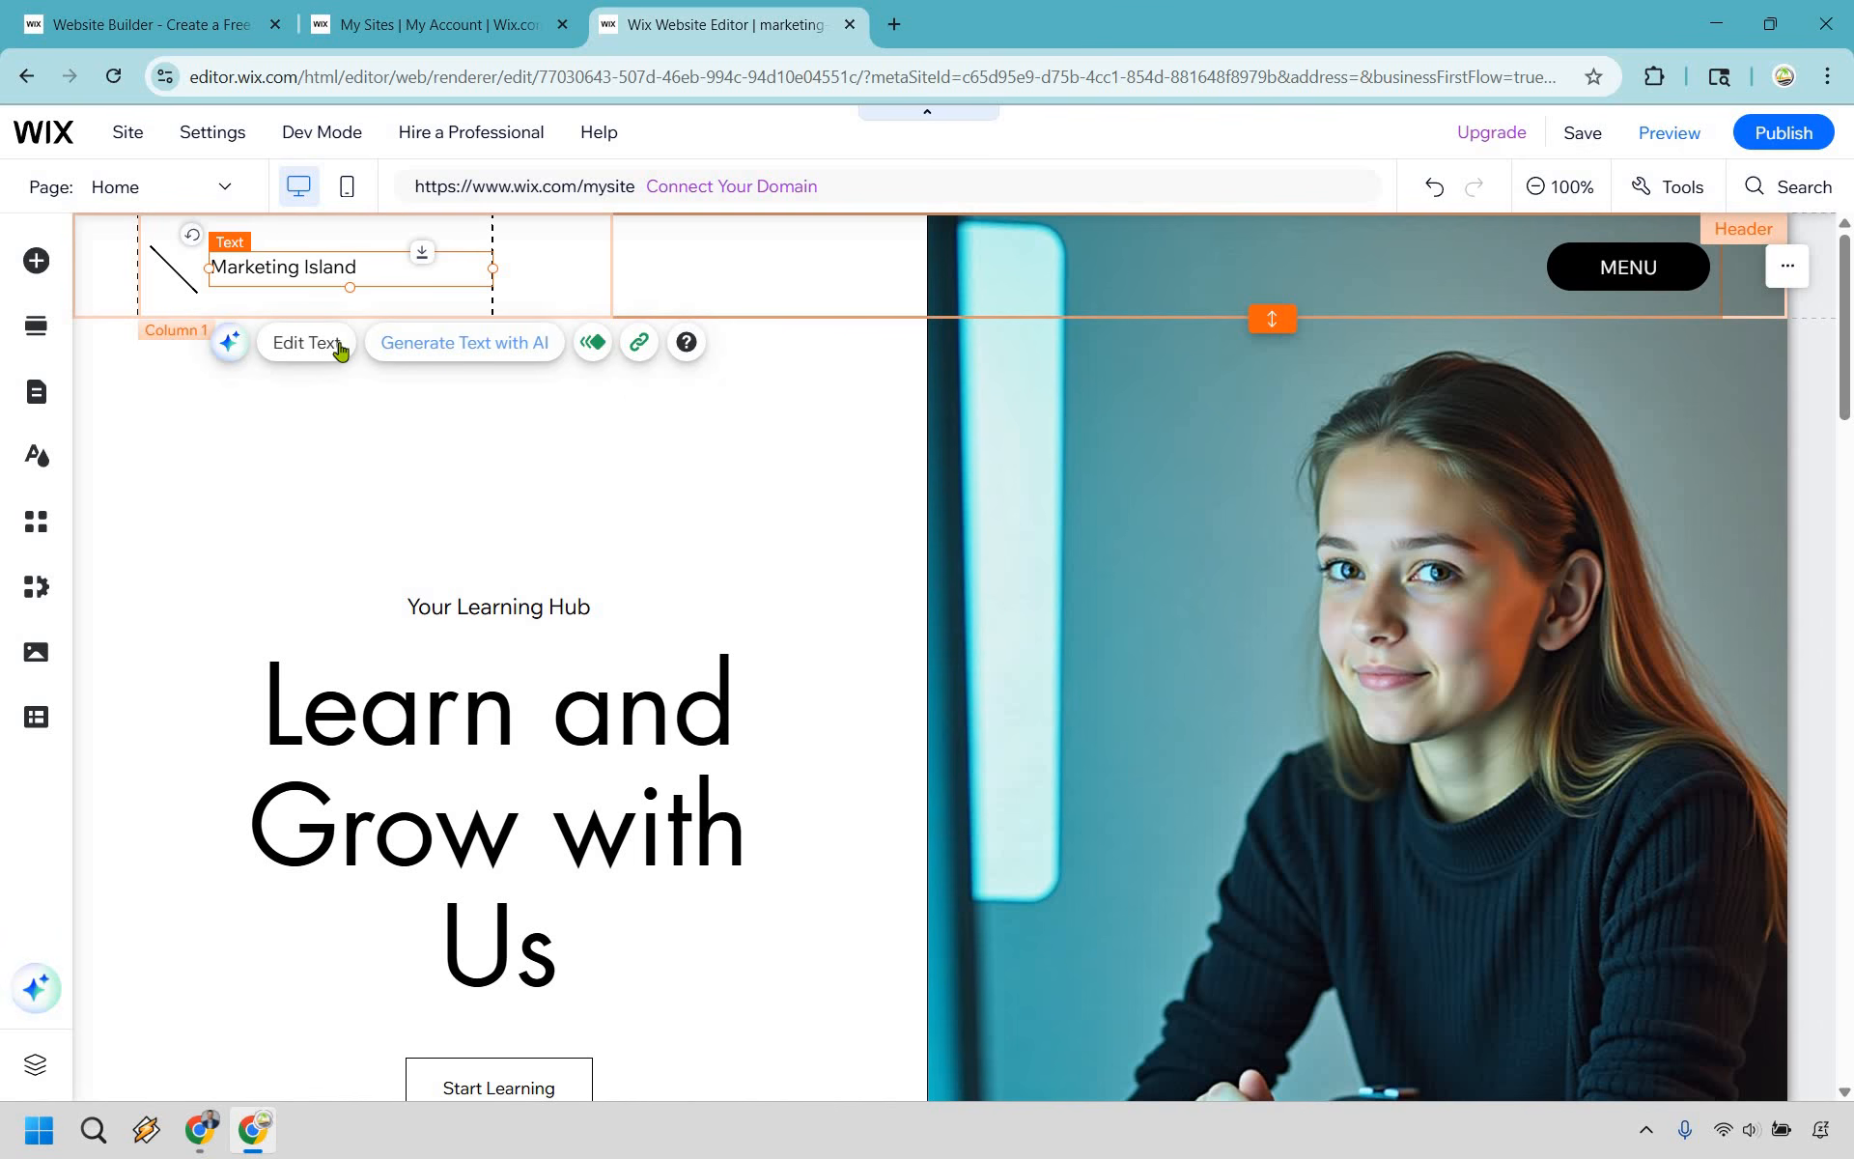
pyautogui.click(166, 264)
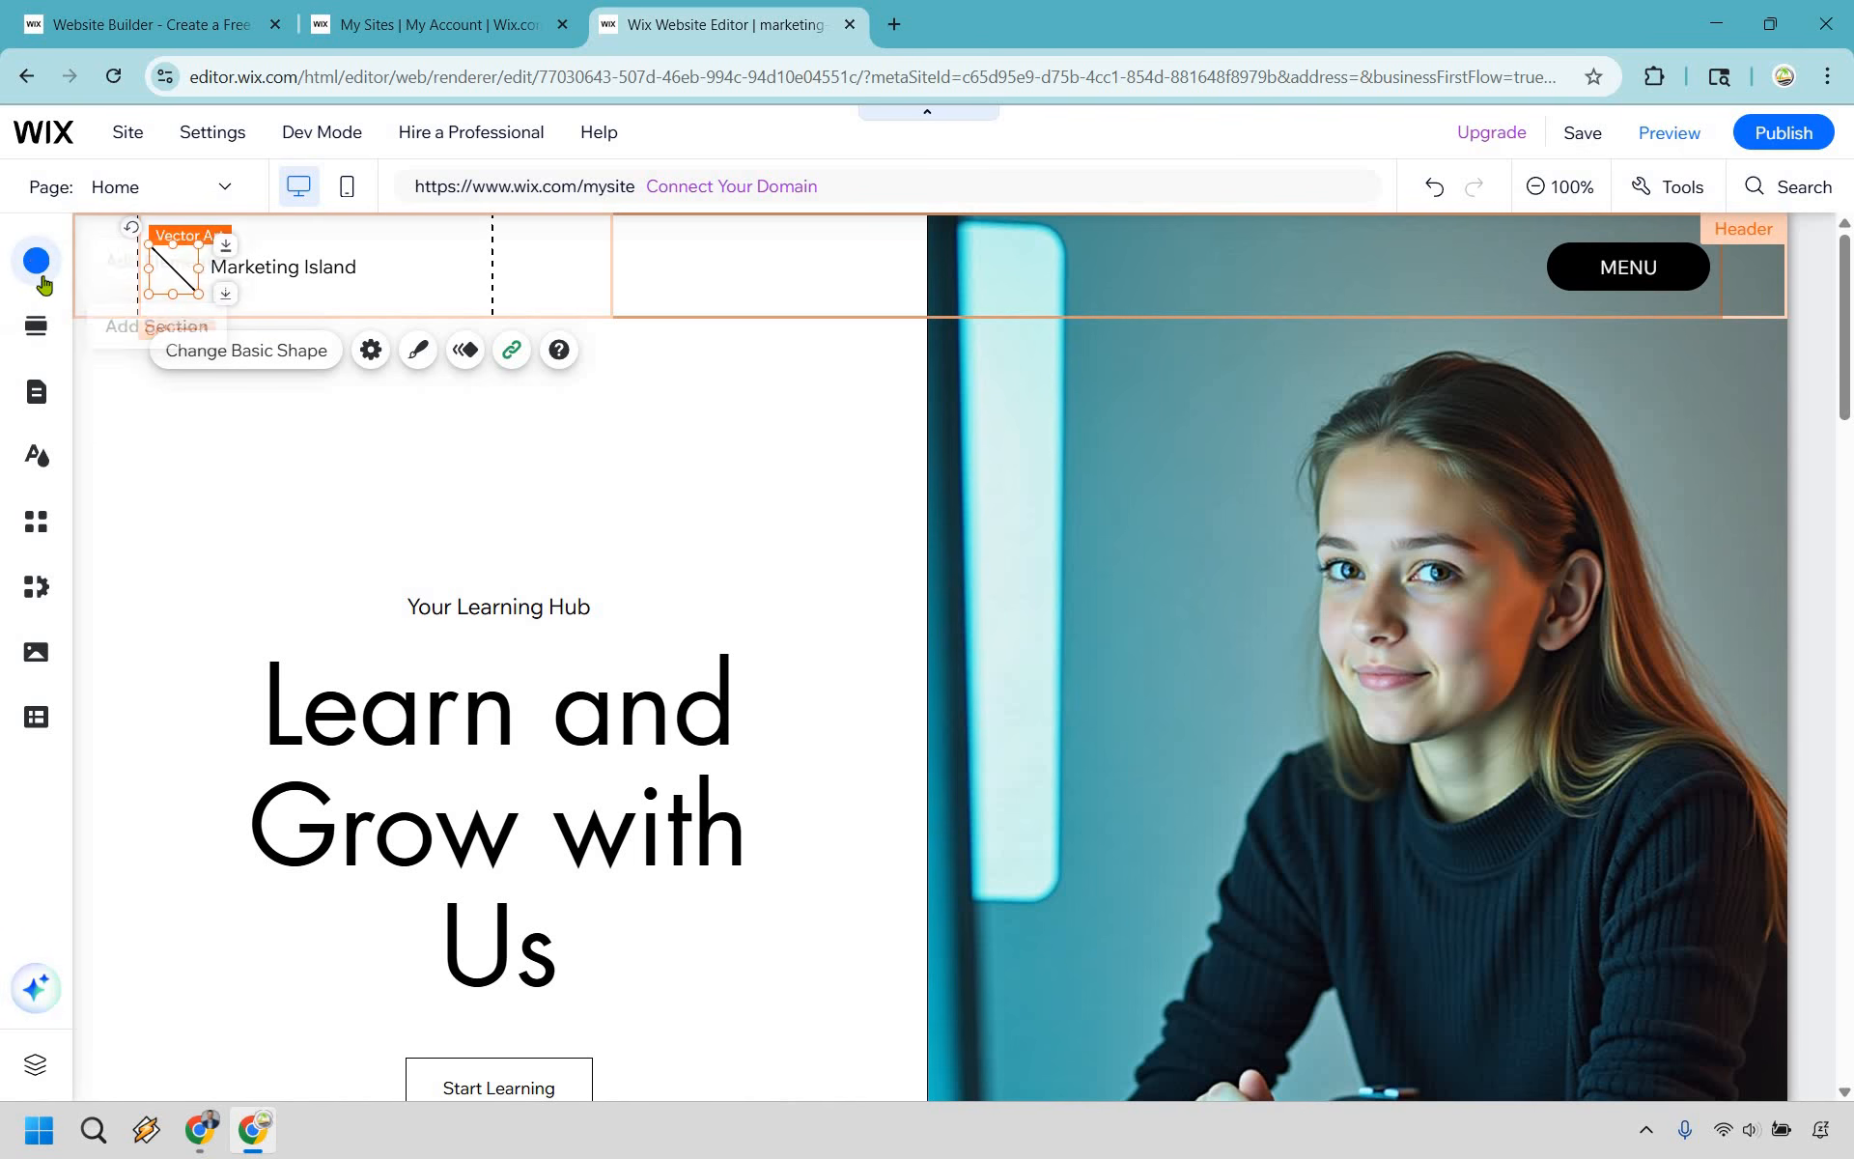
pyautogui.click(118, 281)
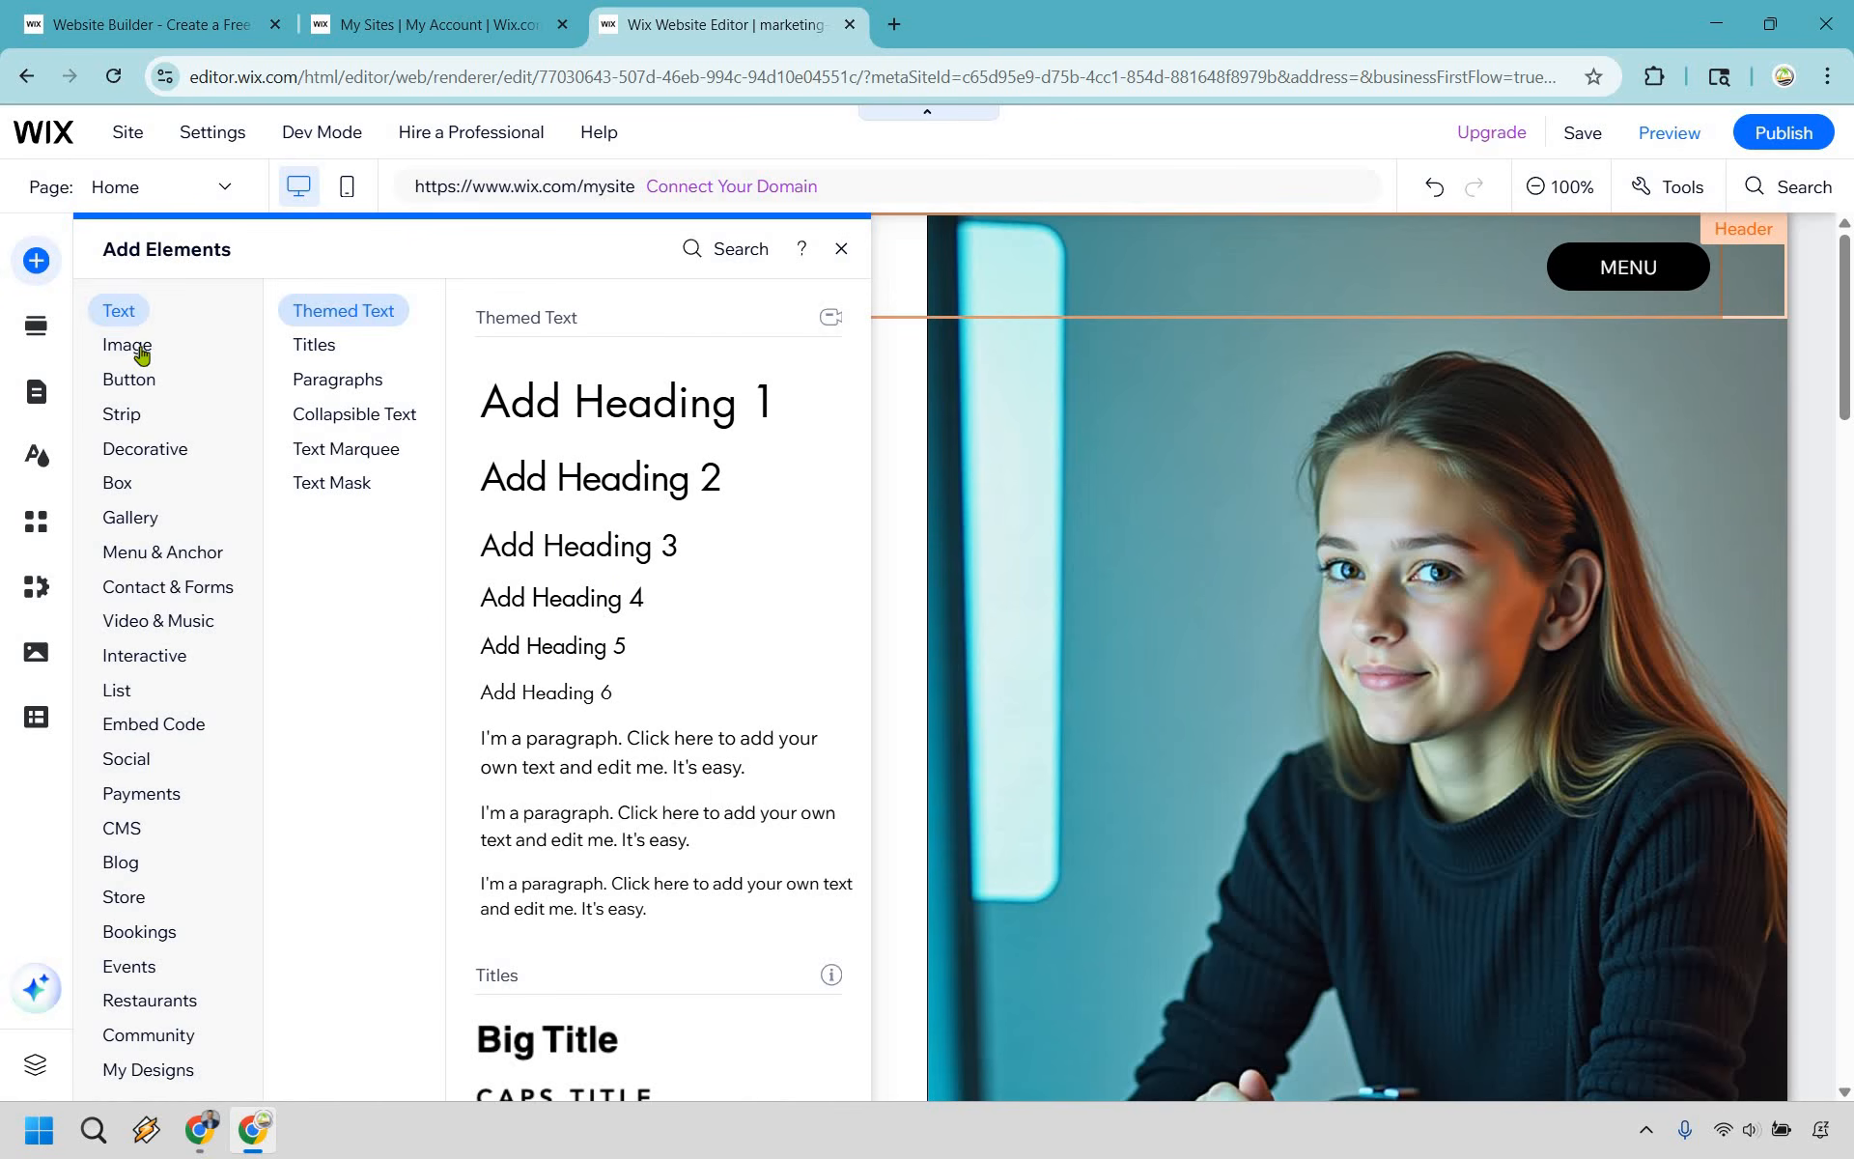
pyautogui.click(141, 350)
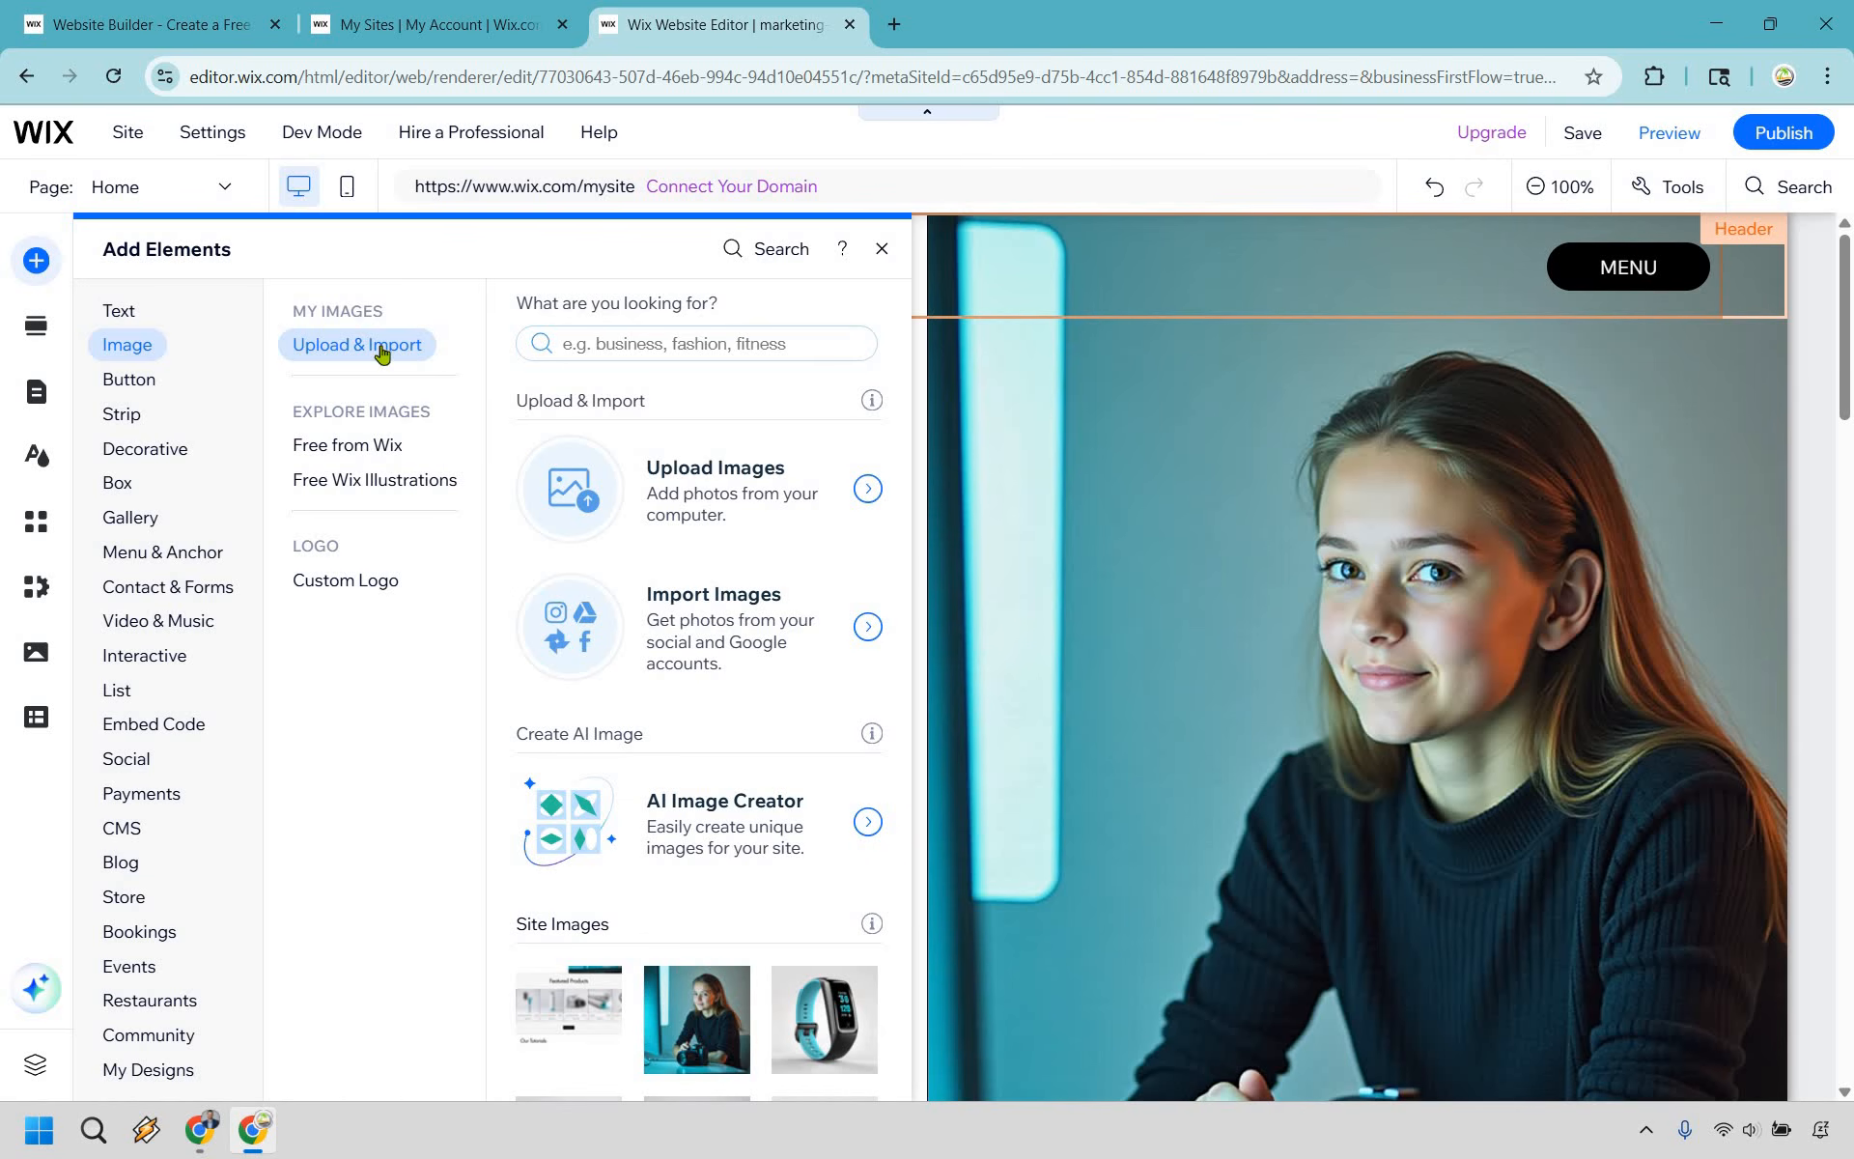
pyautogui.click(757, 495)
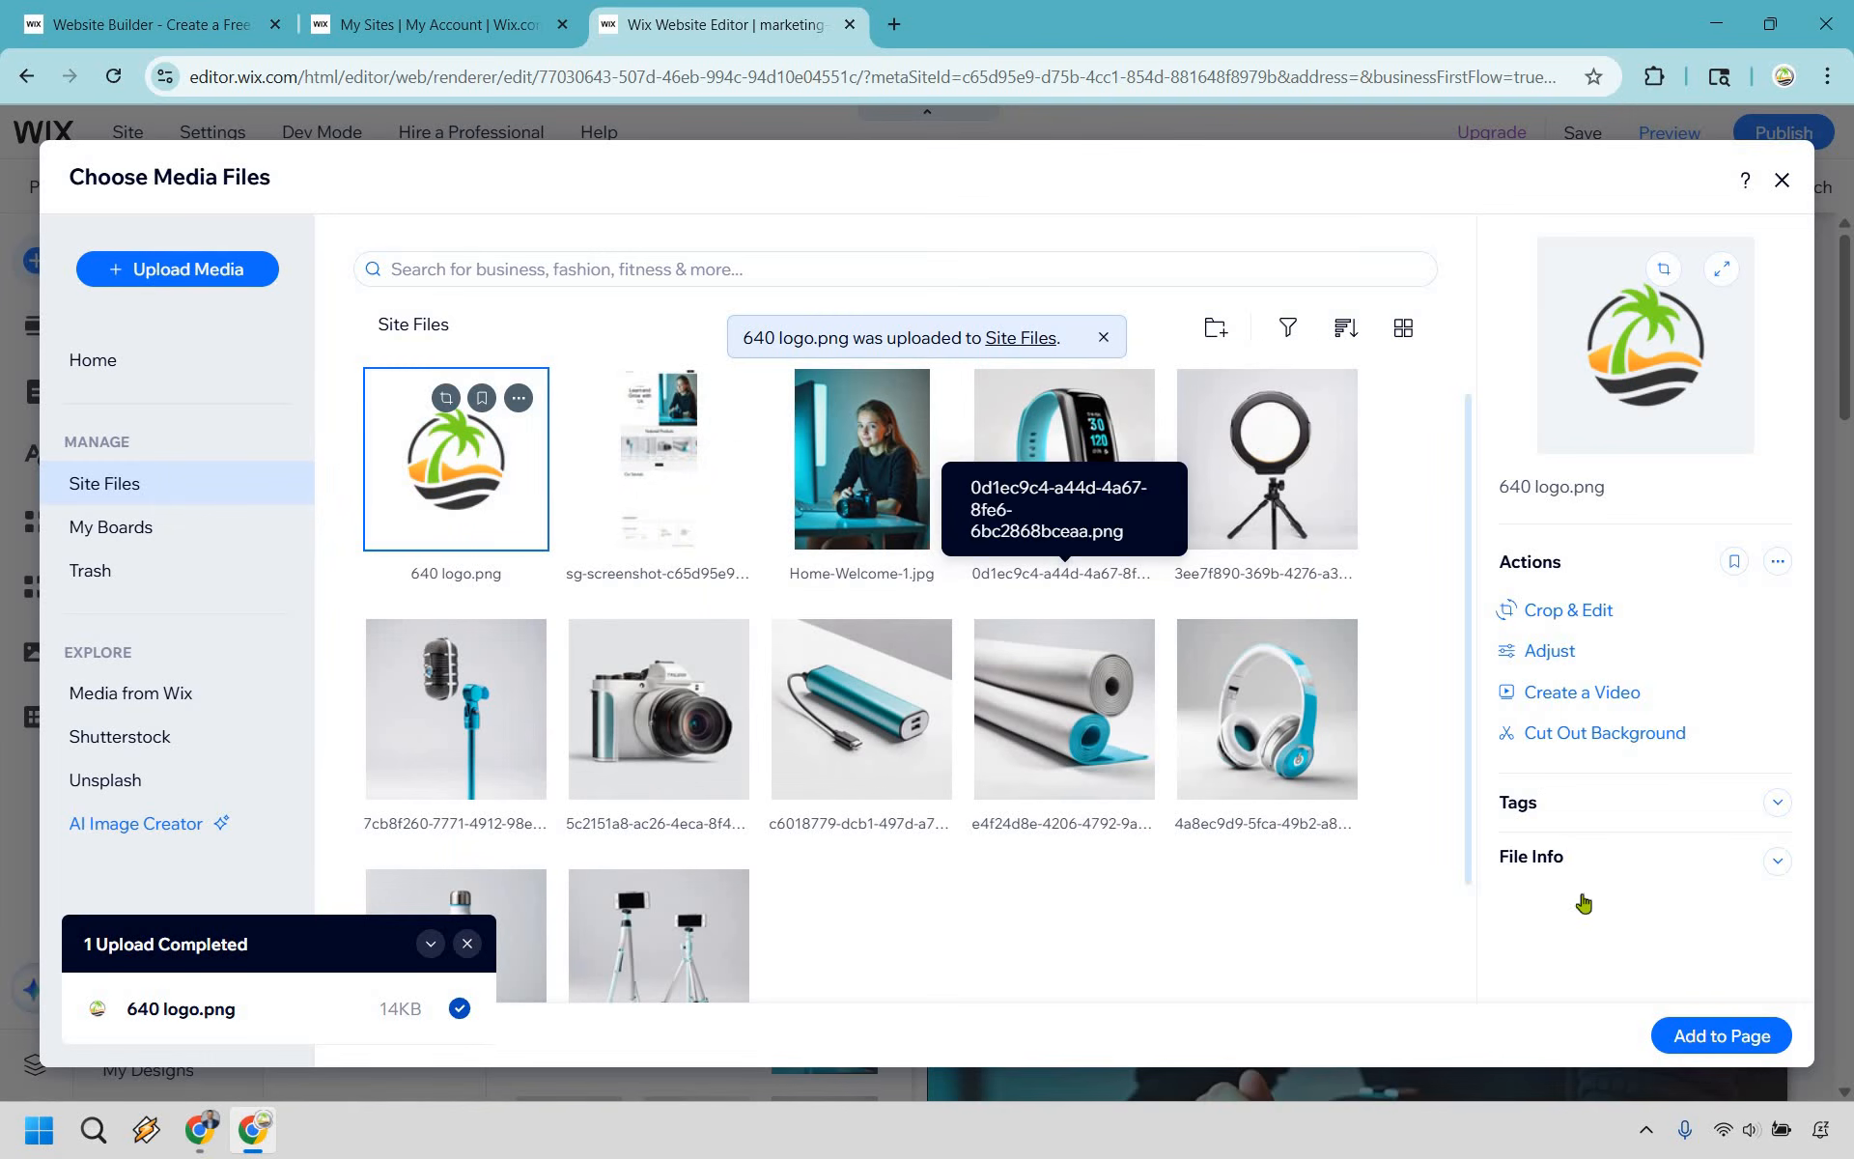
pyautogui.click(1735, 1033)
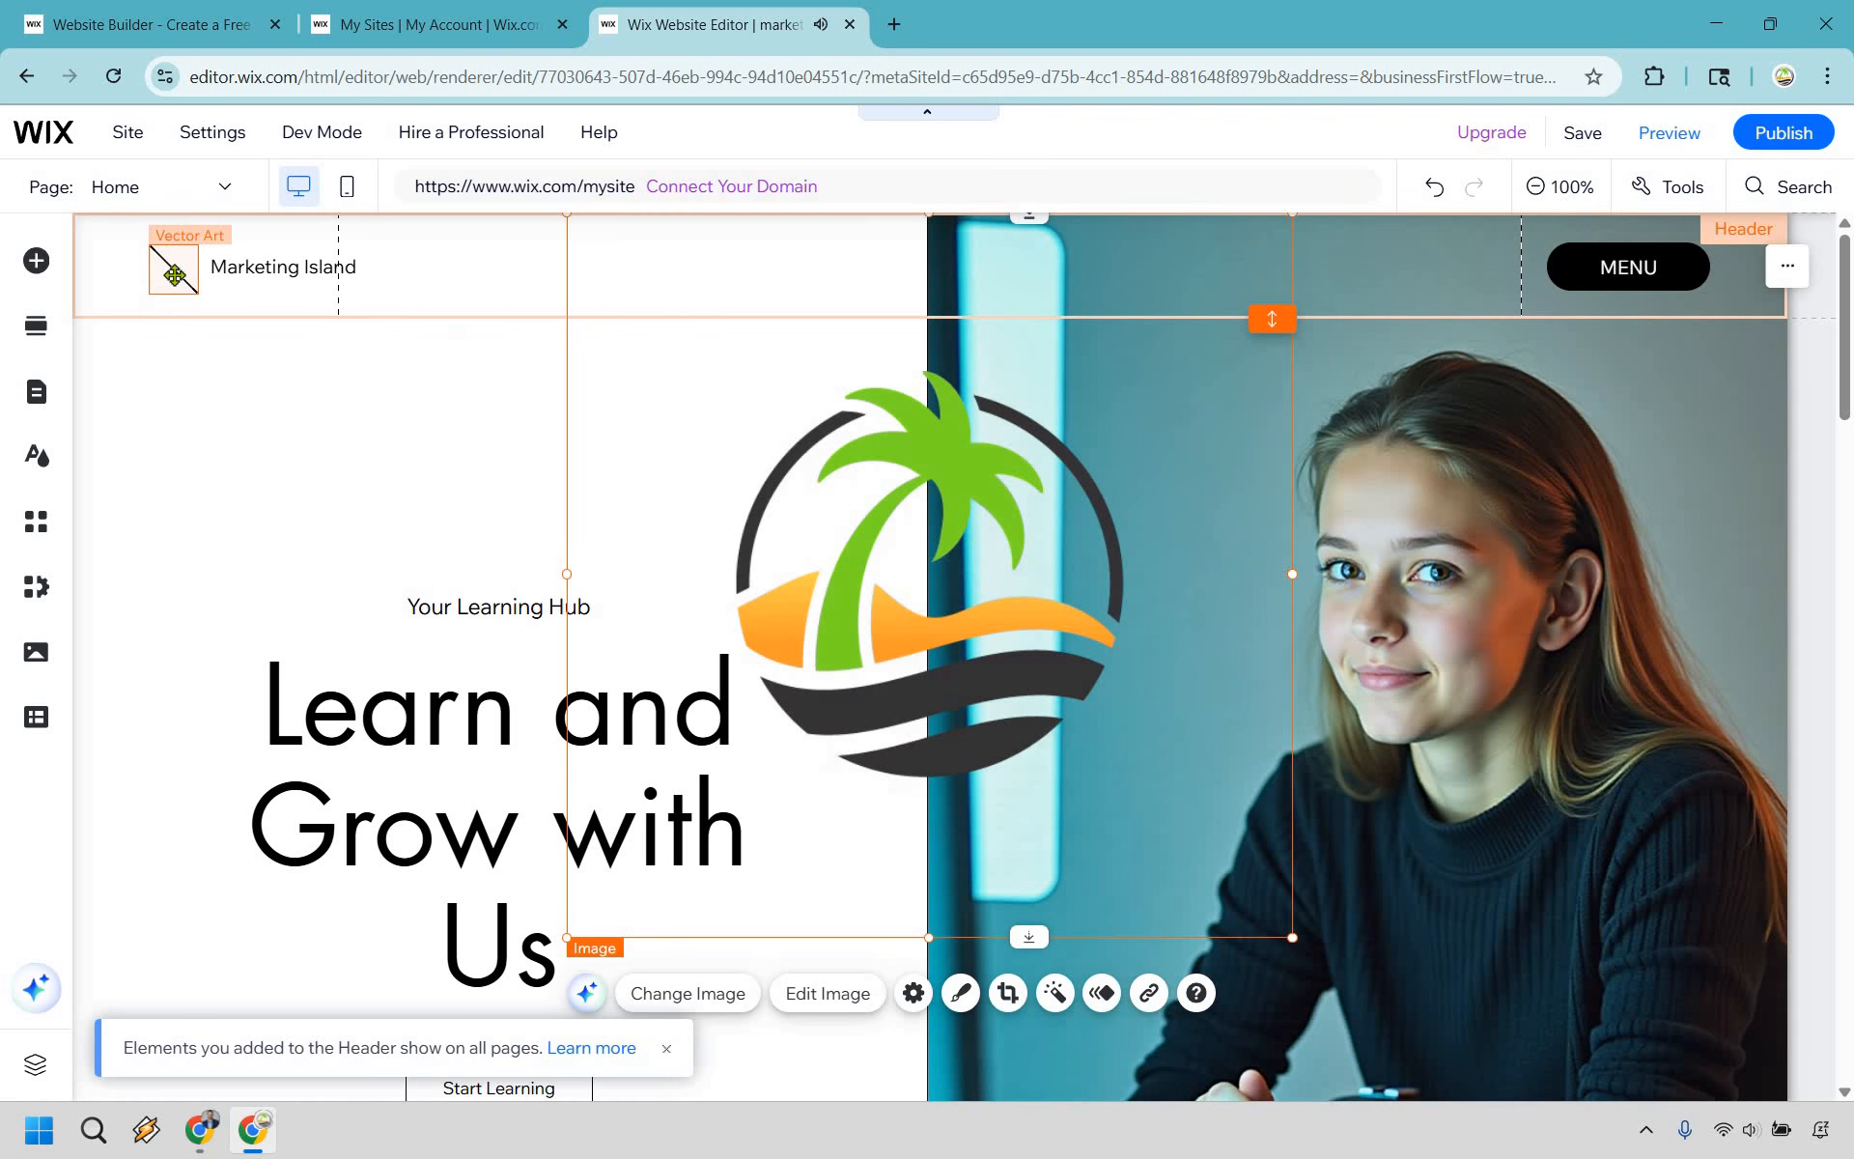
# - Delete the slash icon in the header and move the Marketing Island text to the right to make room for the logo
pyautogui.click(175, 278)
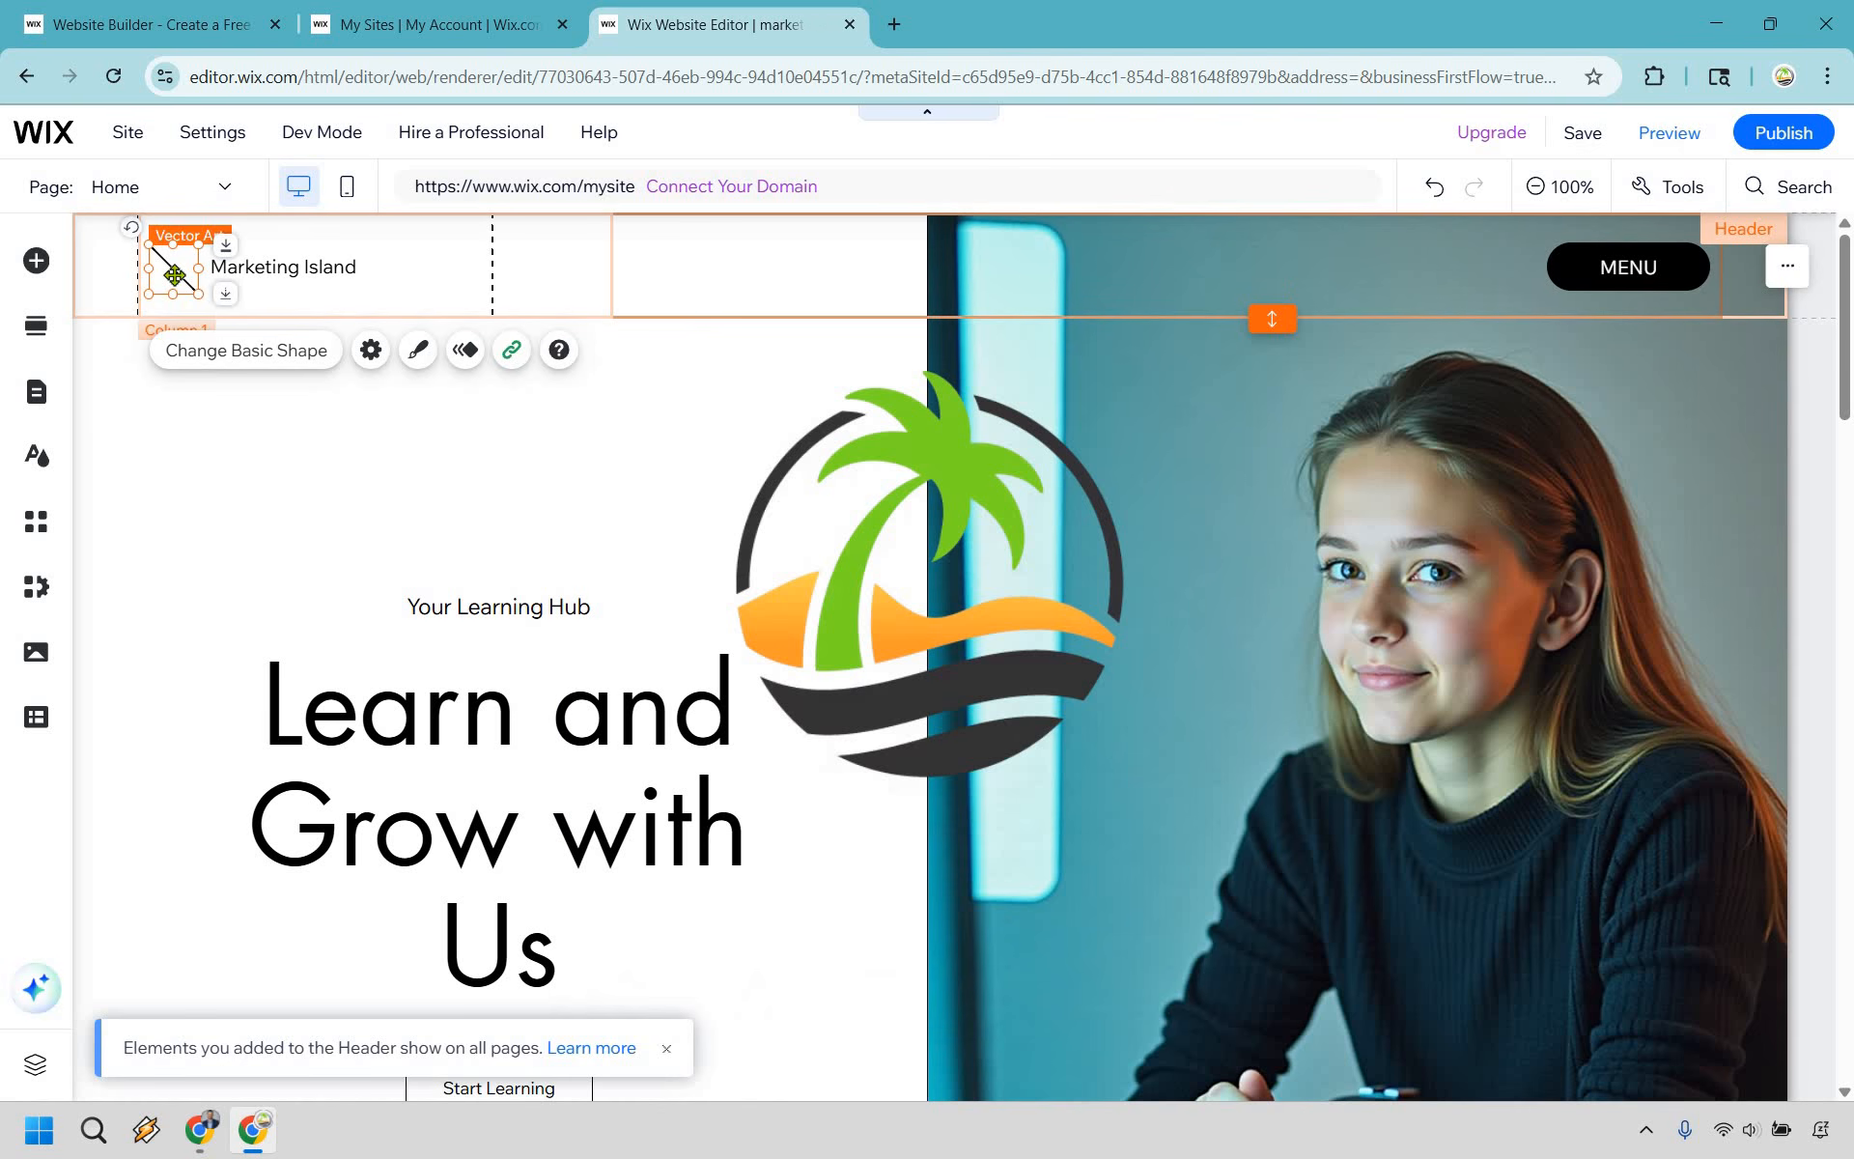
pyautogui.press('Delete')
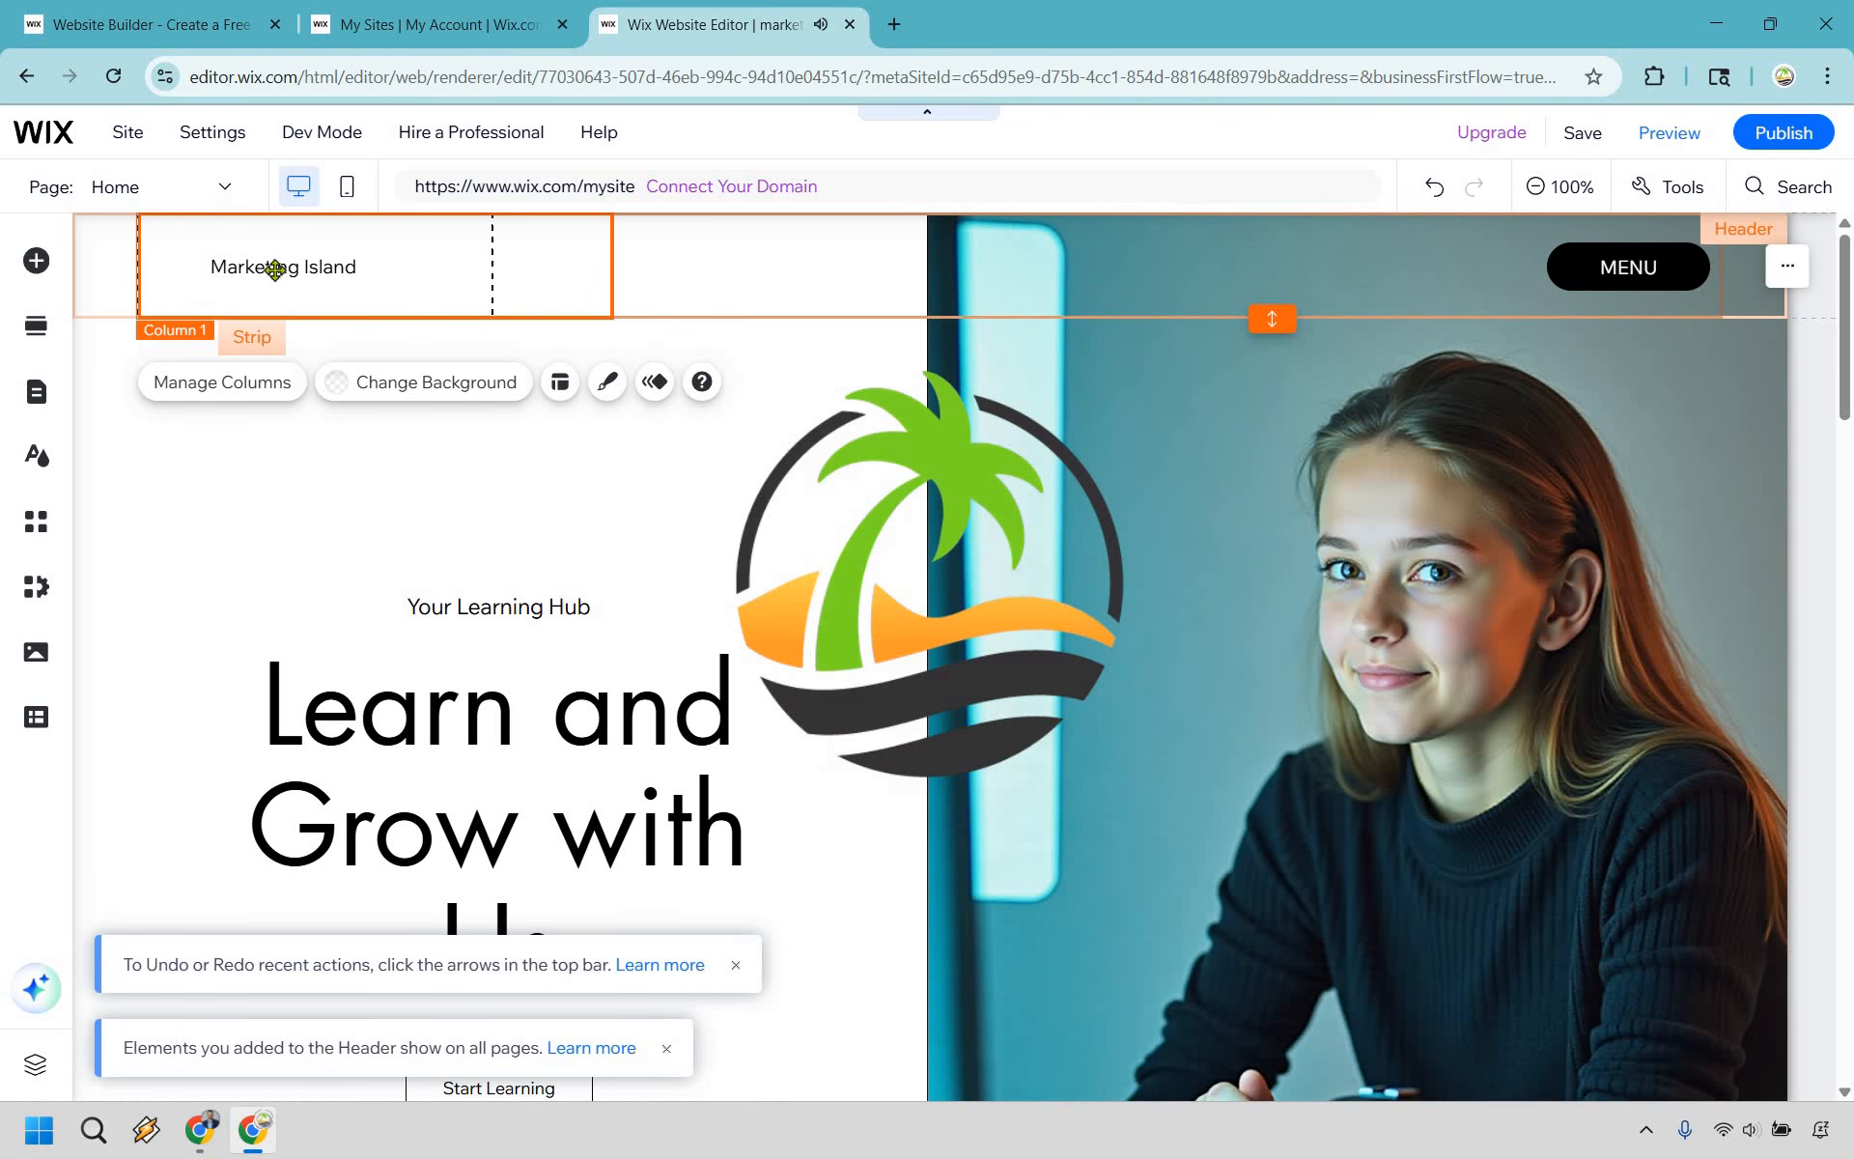
pyautogui.click(362, 279)
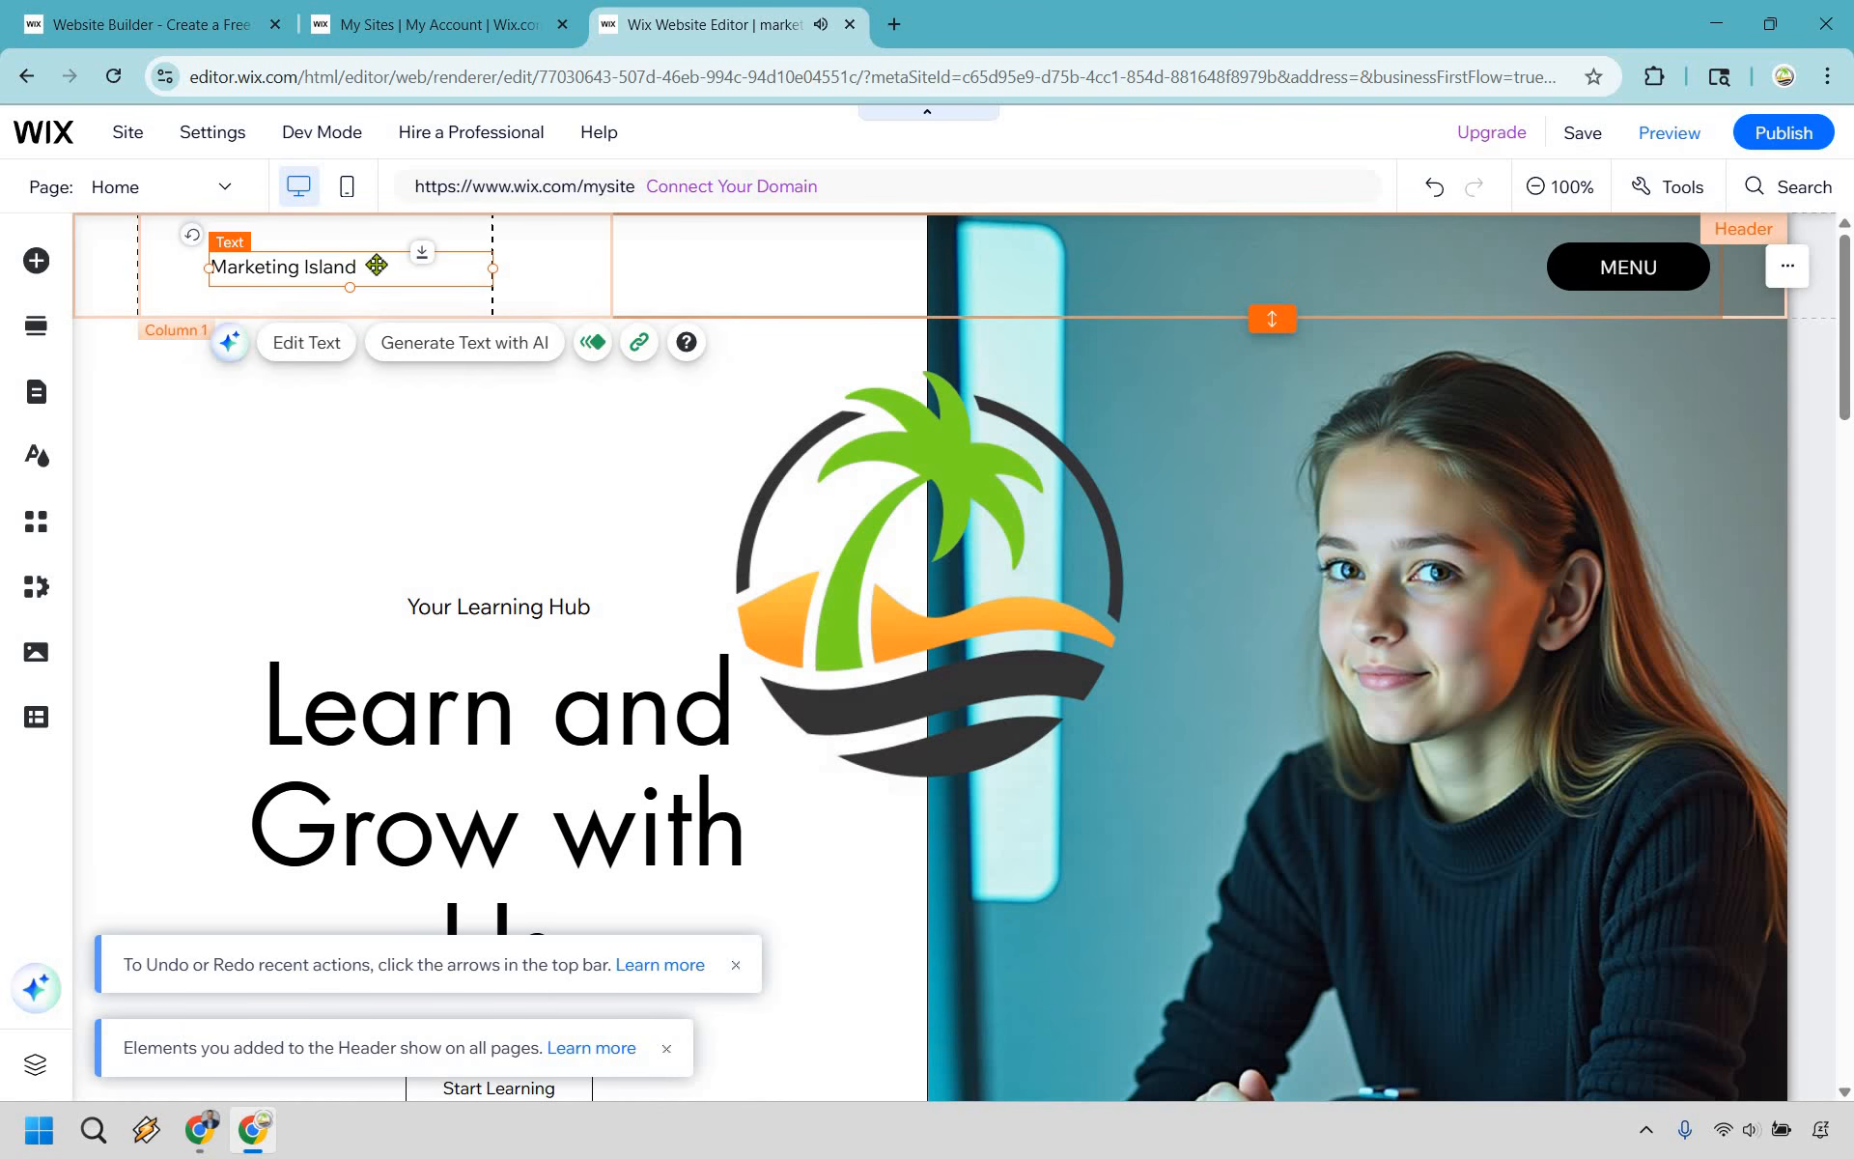
pyautogui.doubleClick(409, 257)
pyautogui.moveTo(408, 257); pyautogui.dragTo(976, 555)
# - Shrink the palm tree logo to the header's height and place it left of the Marketing Island text
pyautogui.click(692, 869)
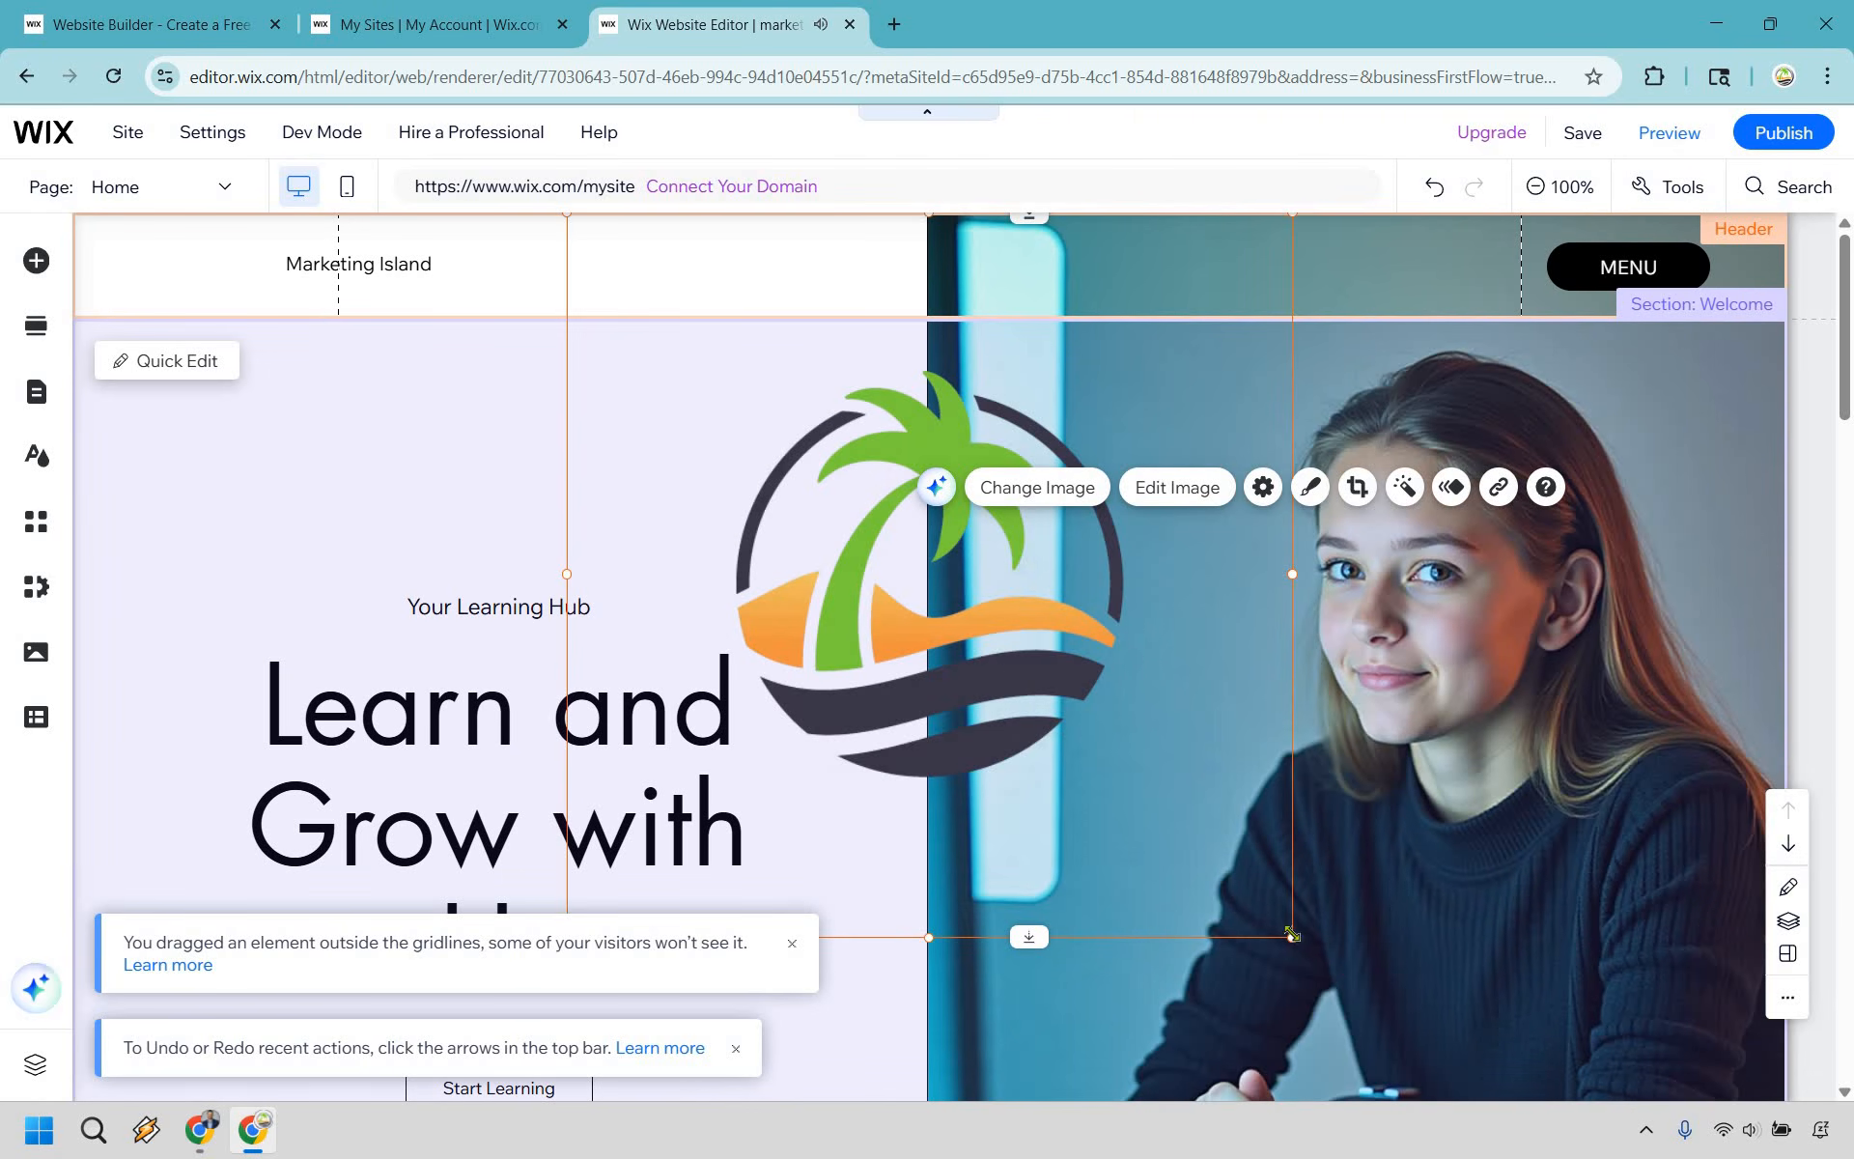
pyautogui.moveTo(936, 628); pyautogui.dragTo(656, 292)
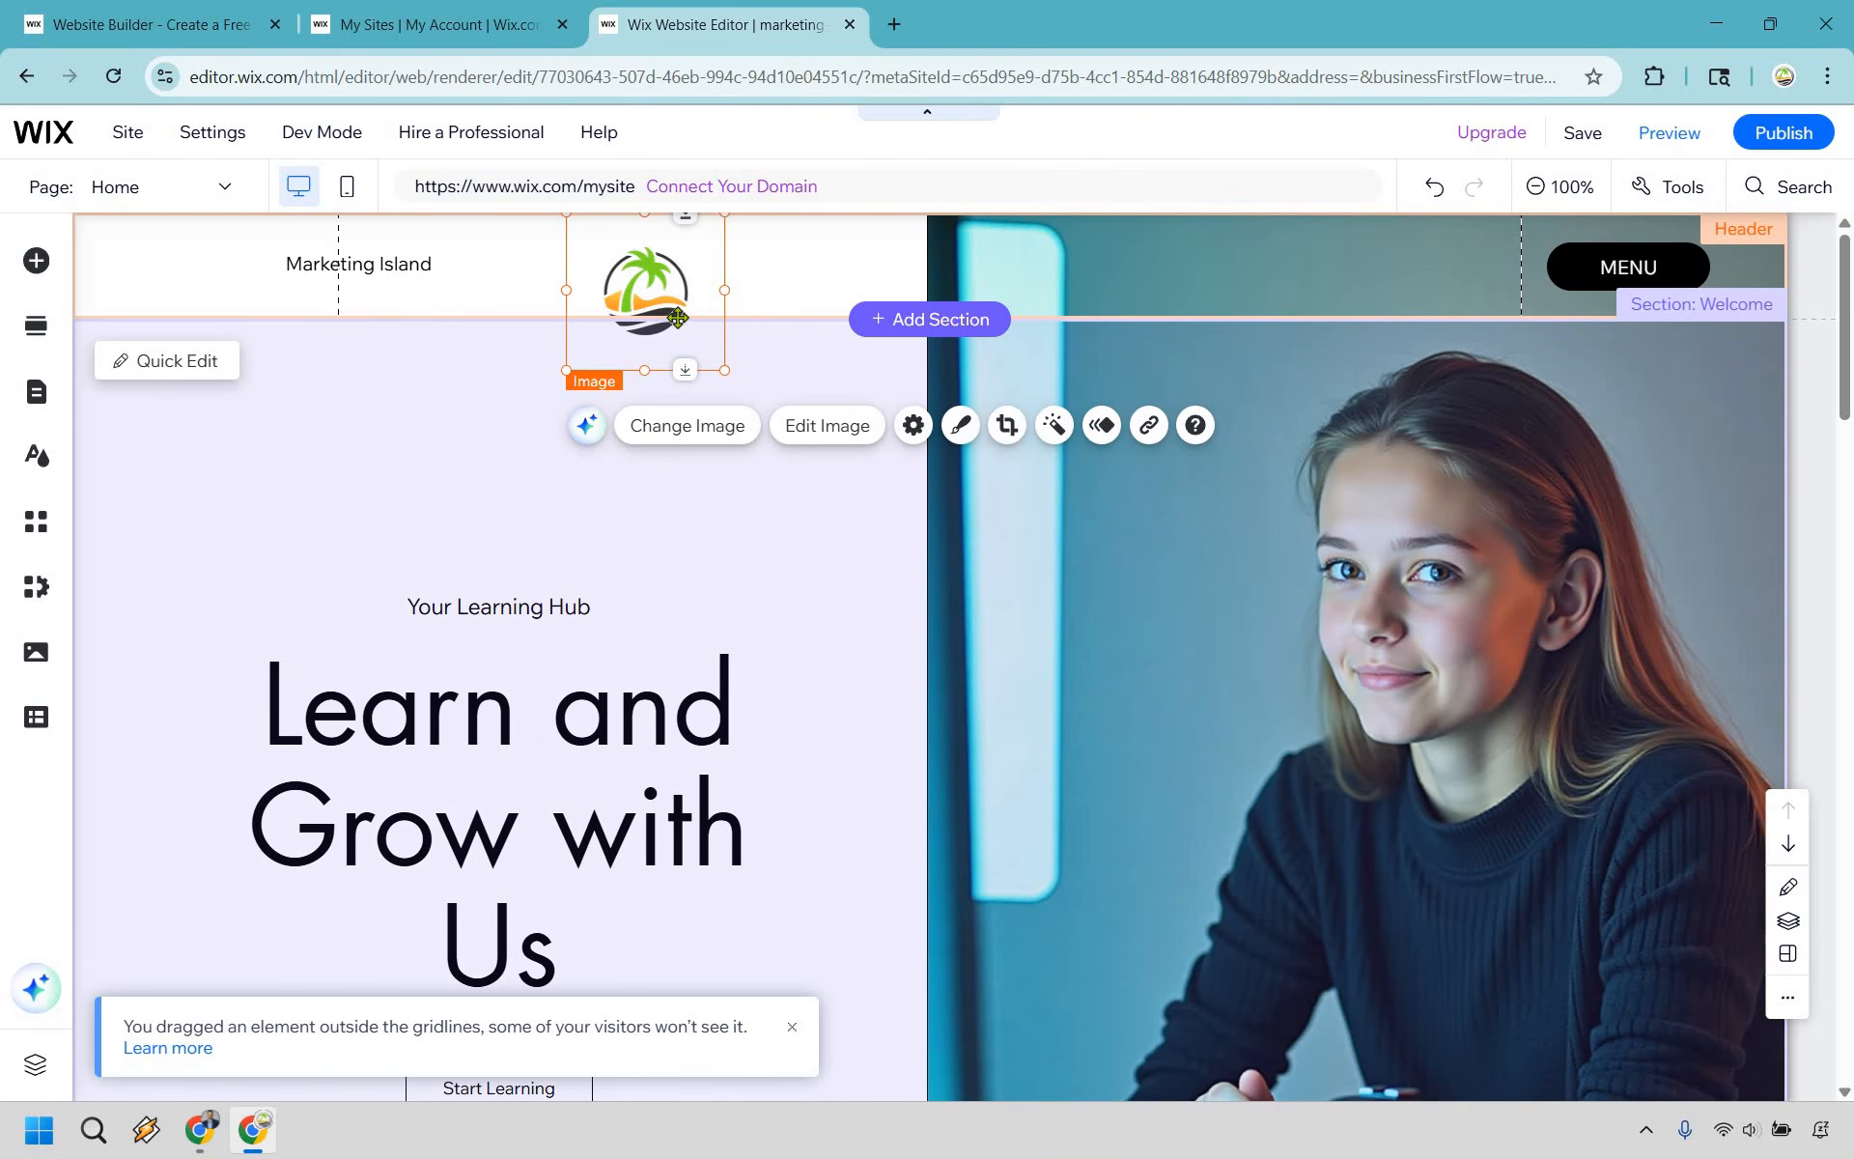
pyautogui.moveTo(724, 371); pyautogui.dragTo(207, 240)
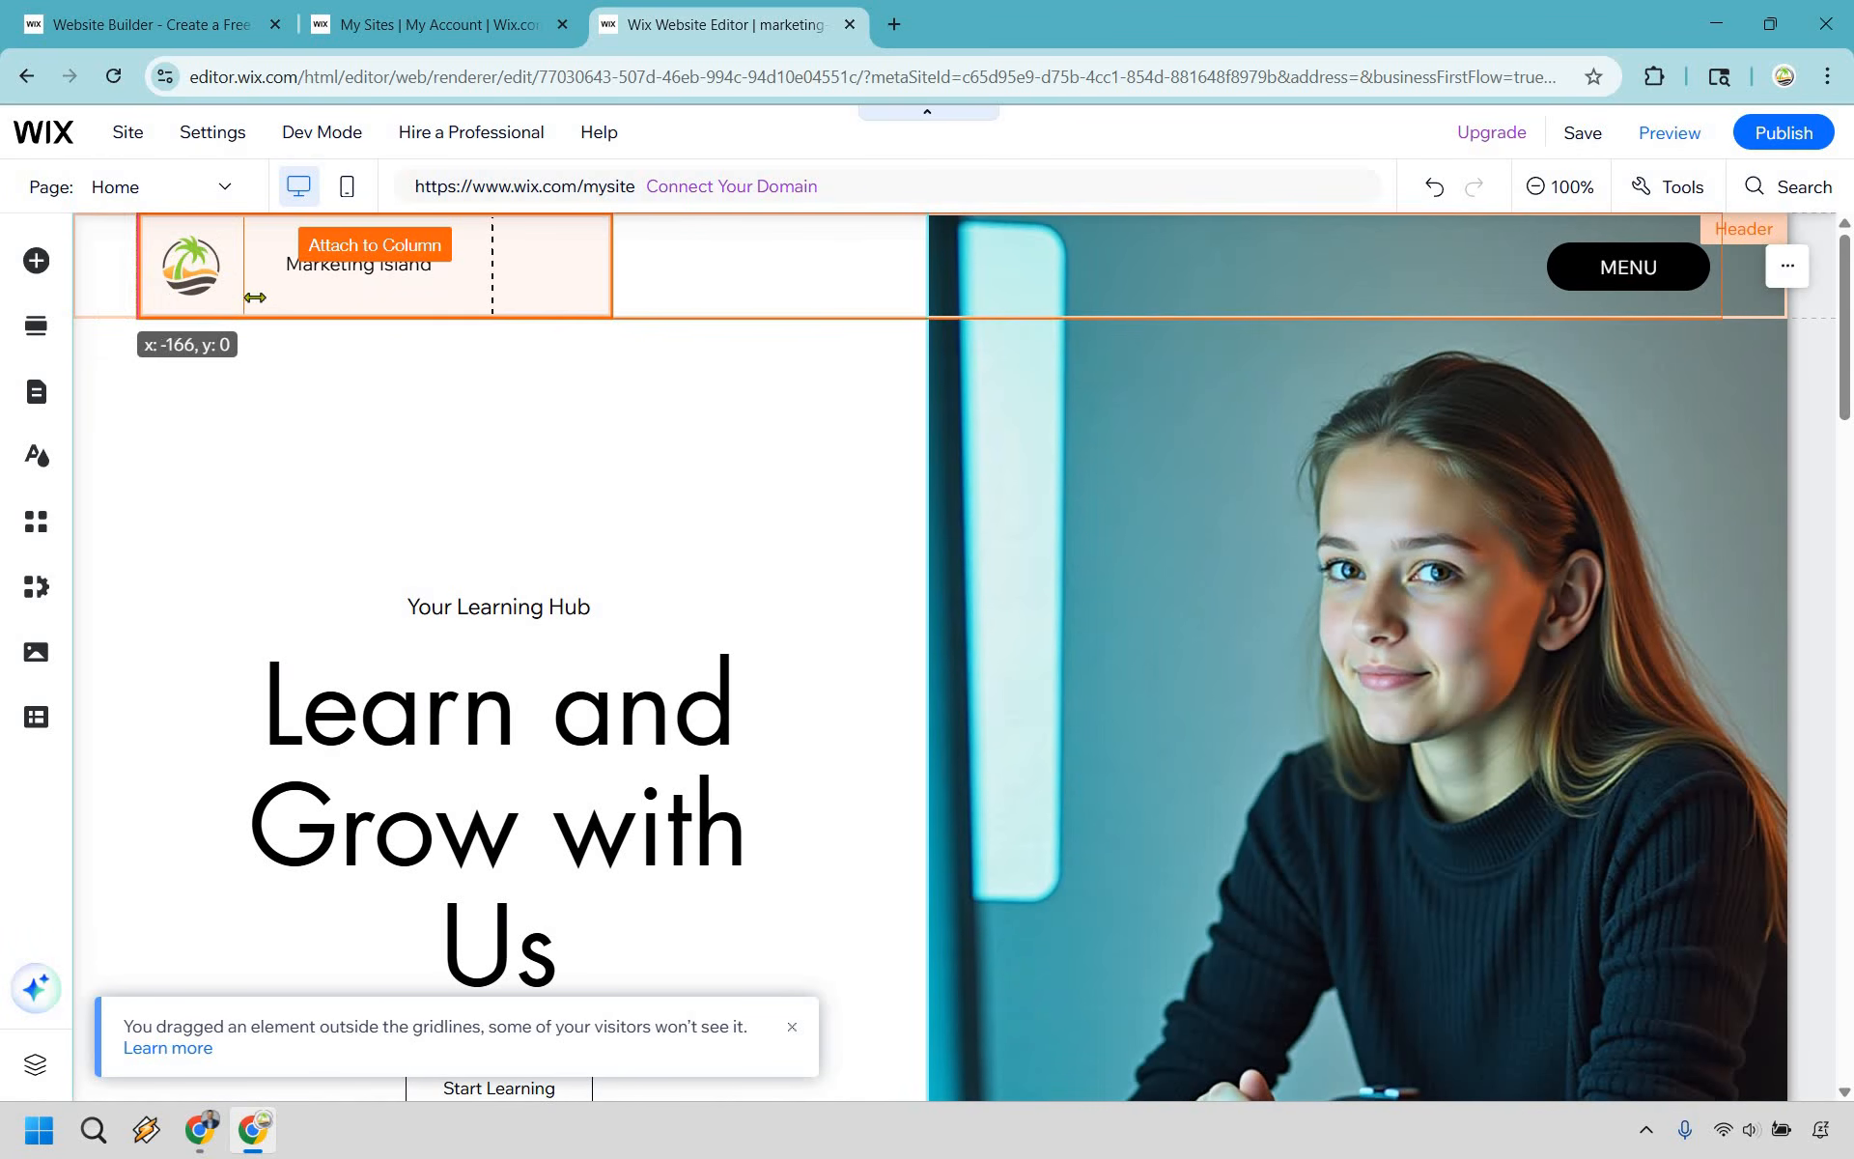
# - Nudge the palm tree logo slightly right in the header and move the Marketing Island text close beside it
pyautogui.moveTo(251, 314); pyautogui.dragTo(247, 311)
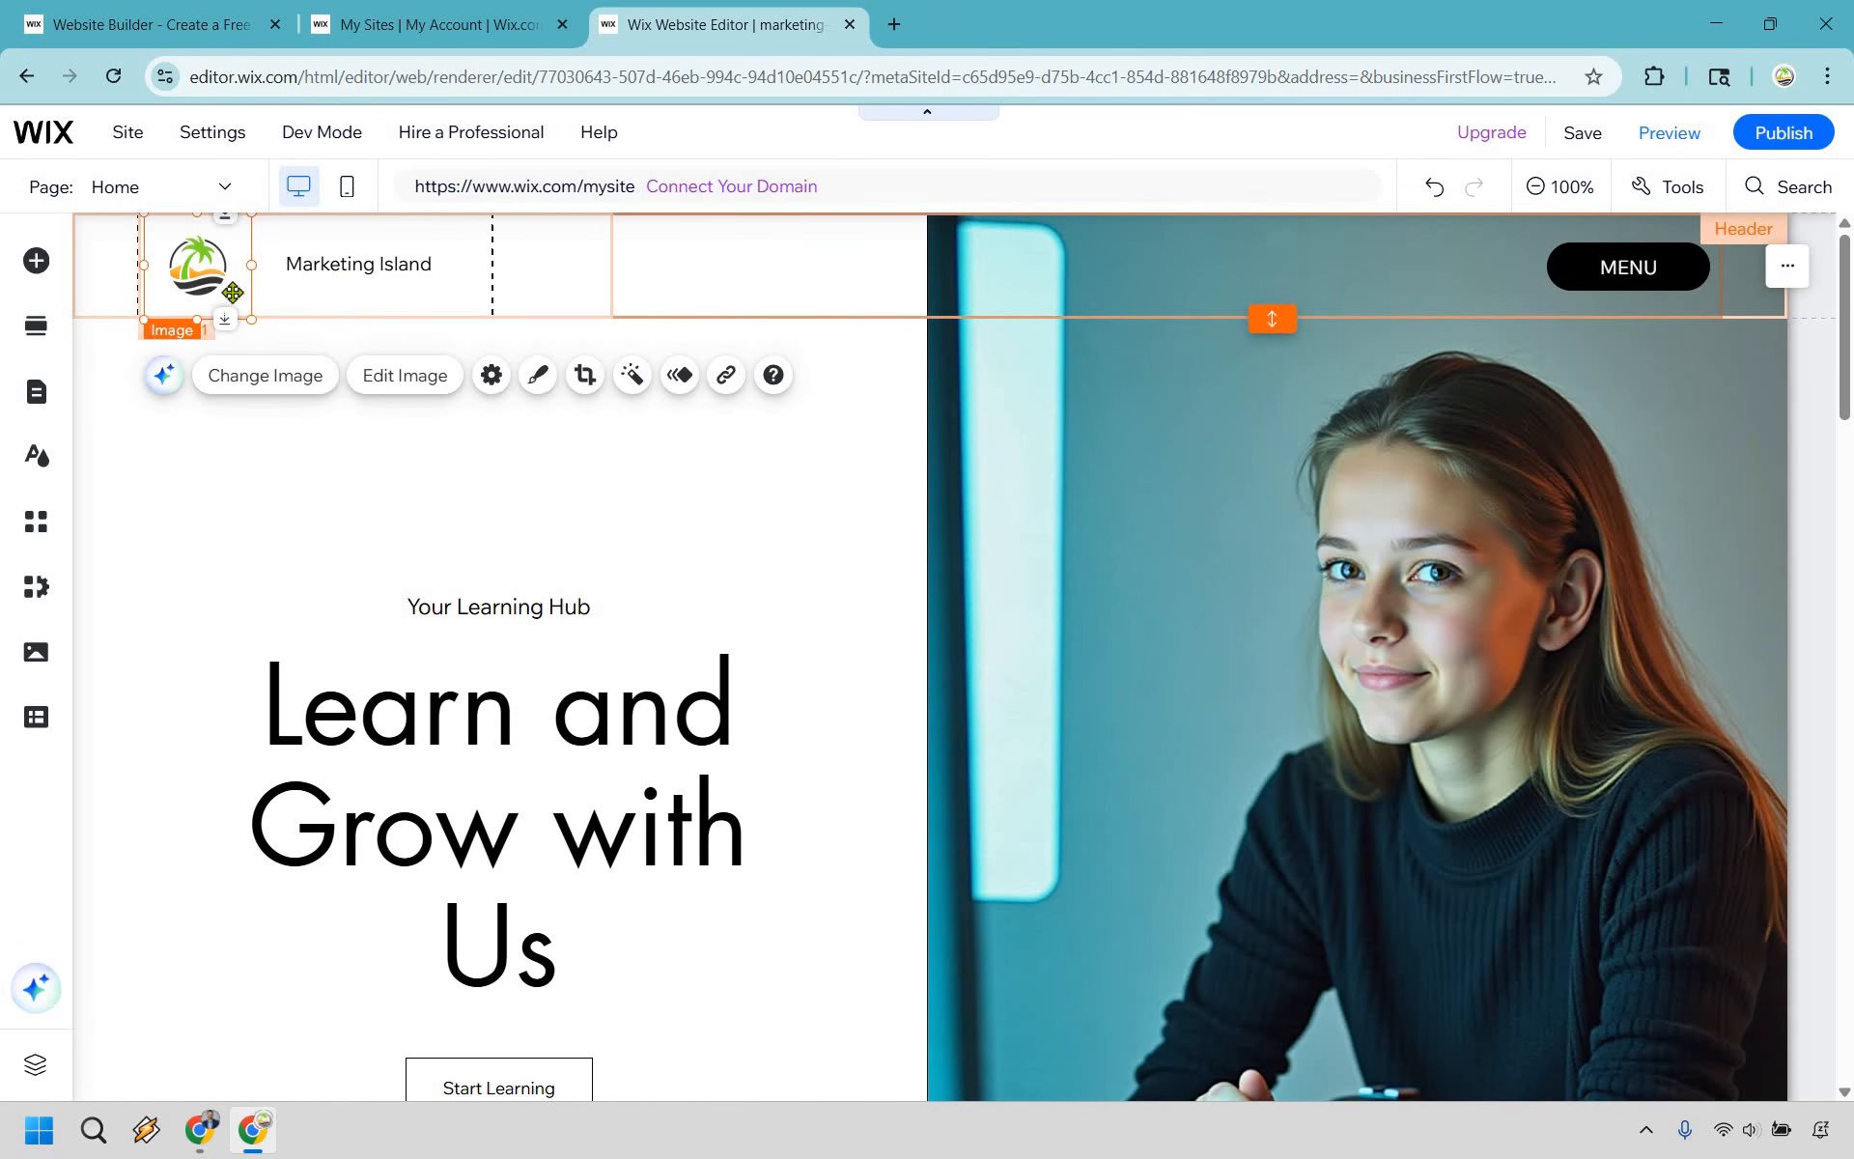
pyautogui.moveTo(183, 252); pyautogui.dragTo(233, 266)
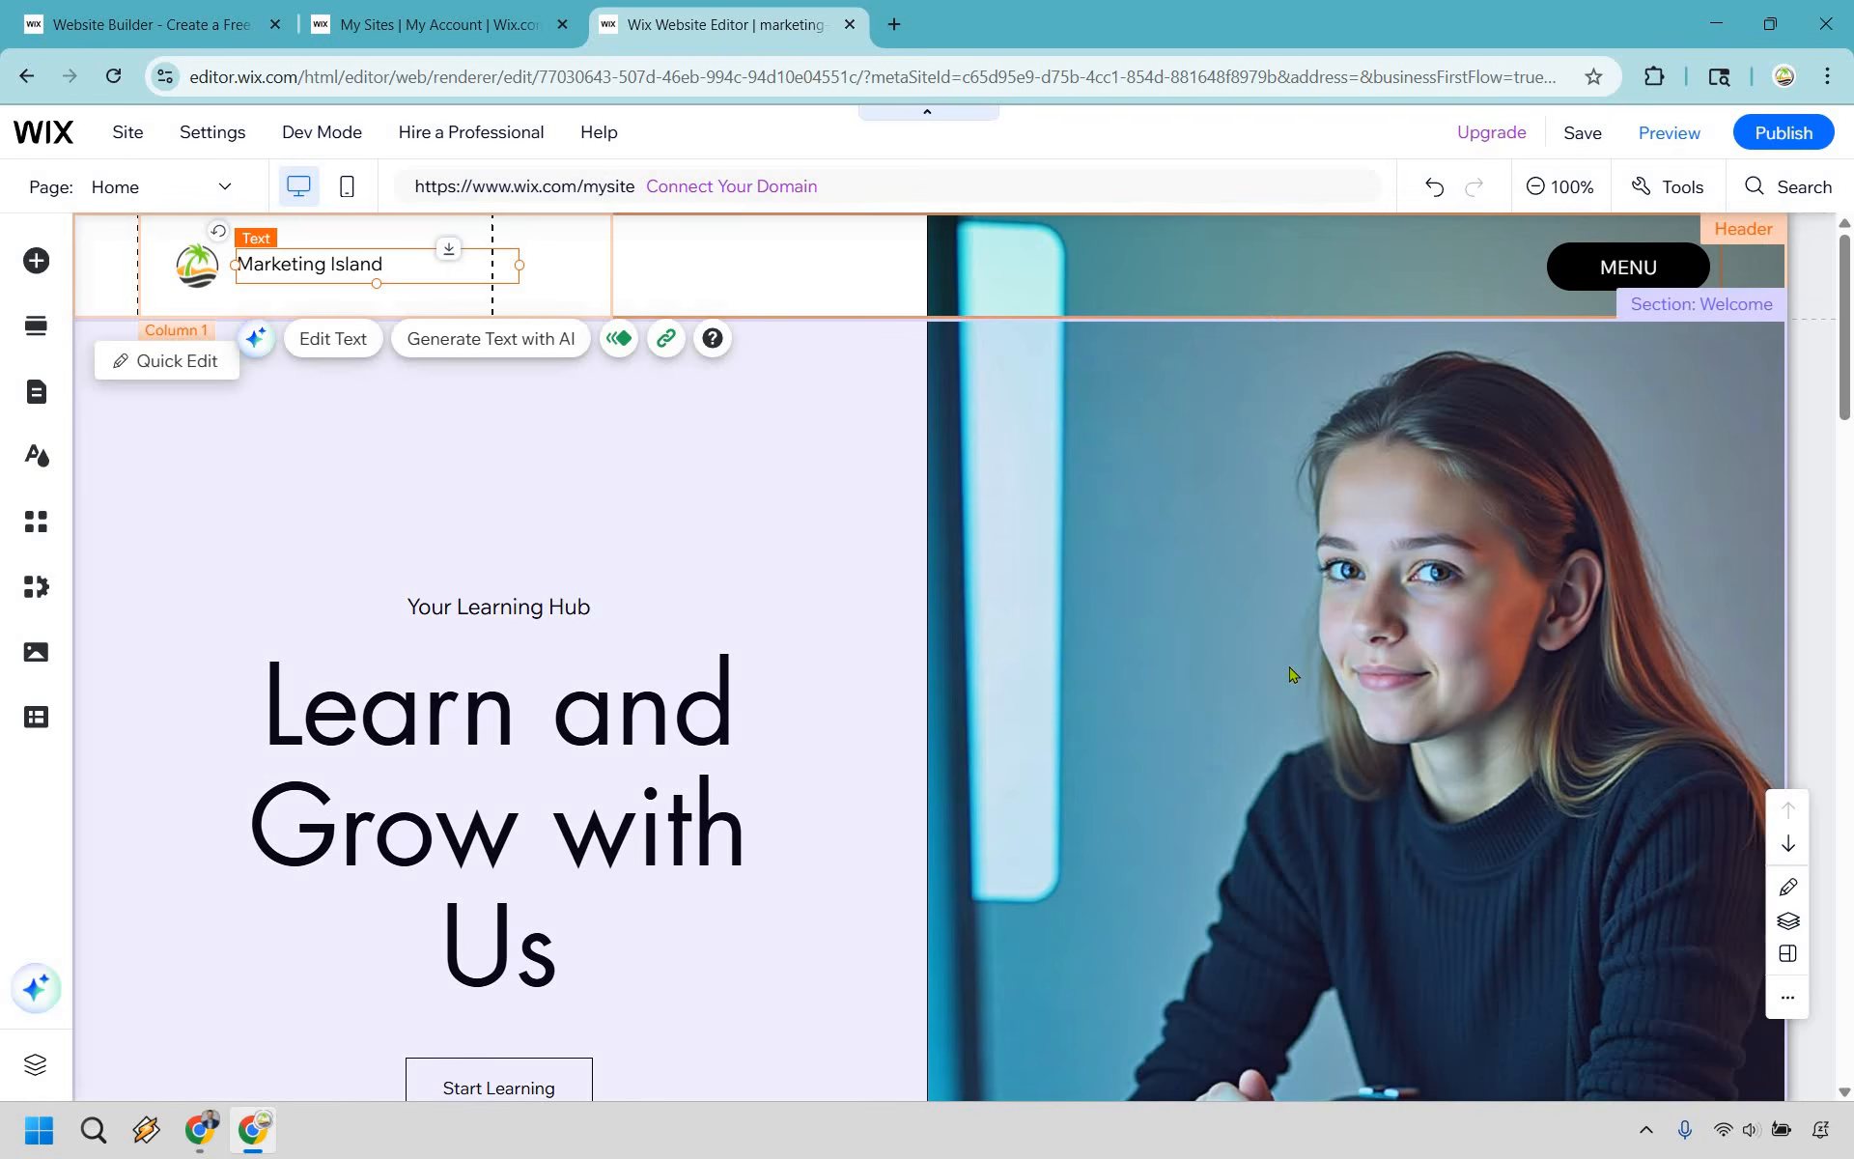
pyautogui.click(1293, 675)
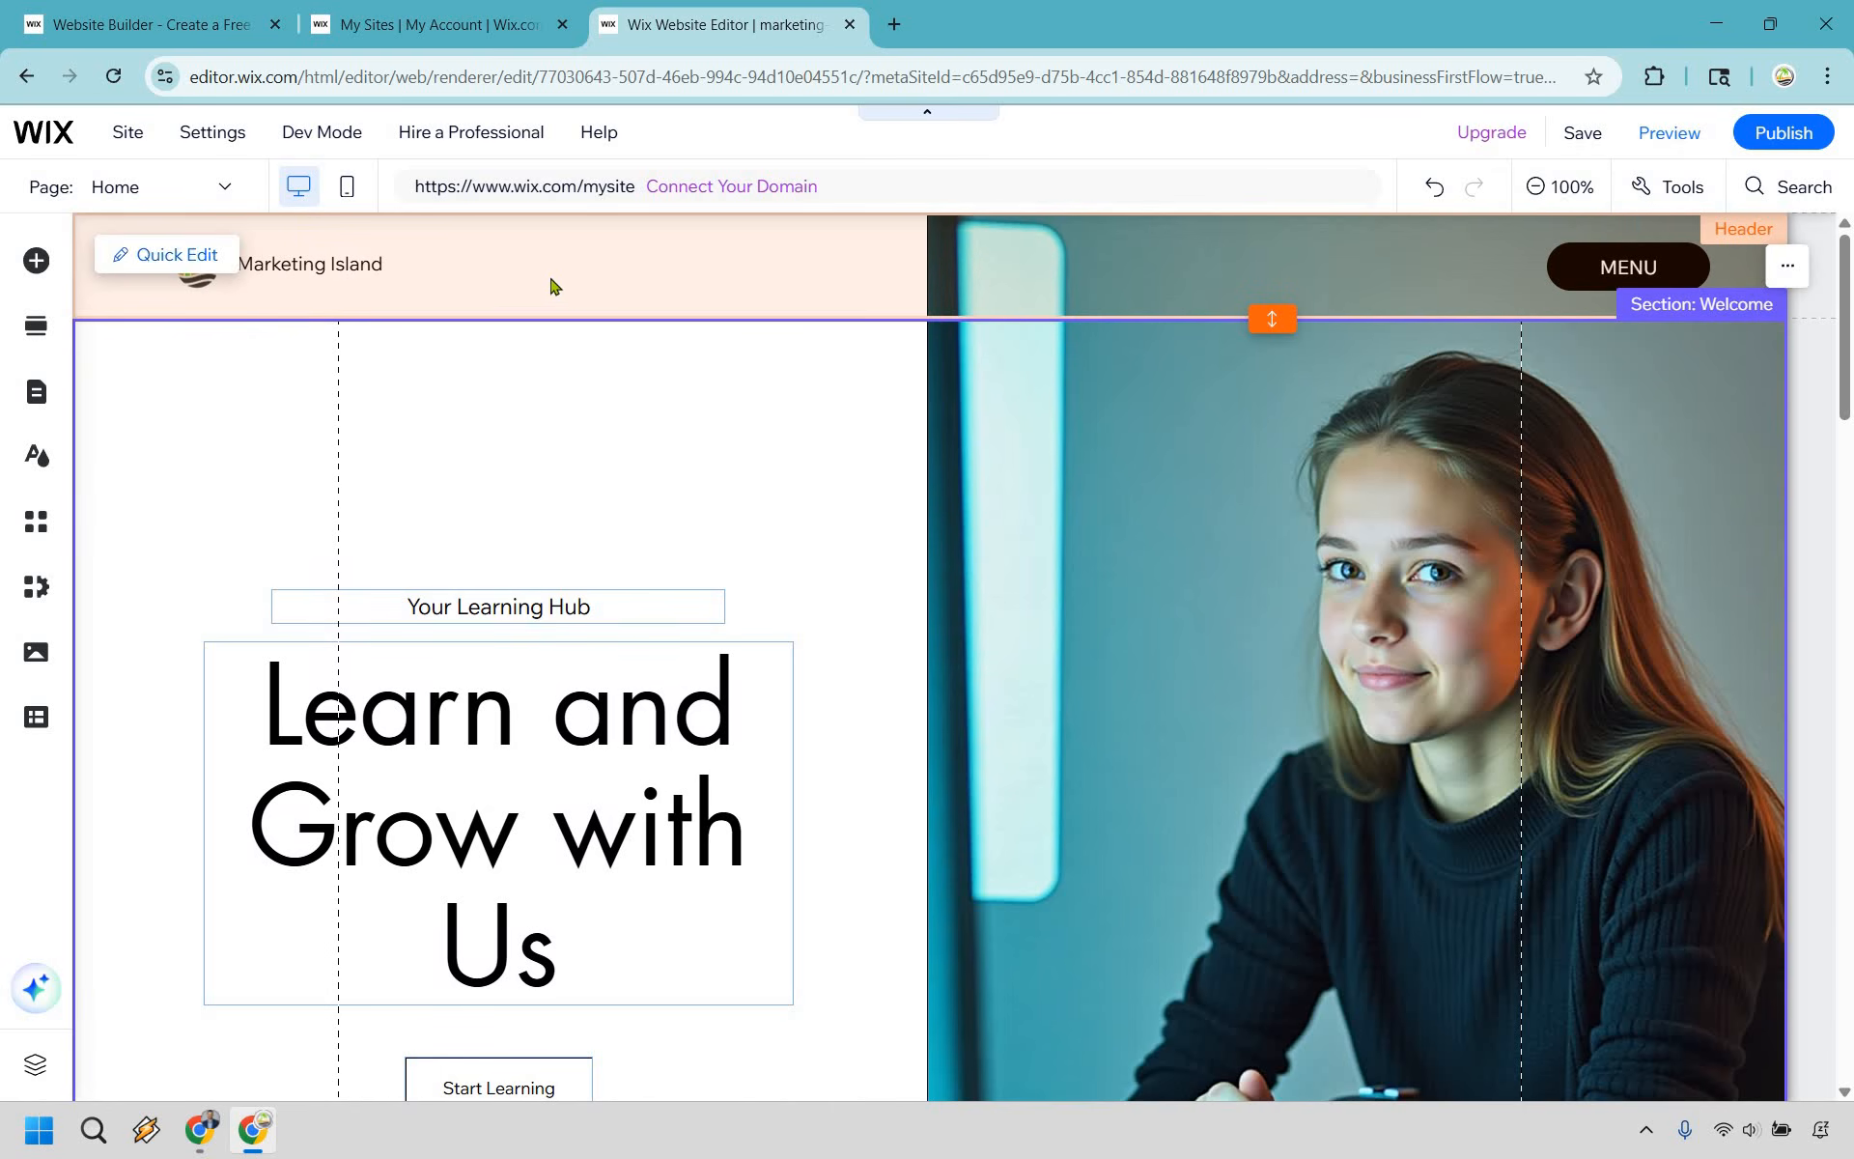
# - Check the header's hamburger menu items and hide the Shop and Blog pages from the site menu
pyautogui.moveTo(1789, 687)
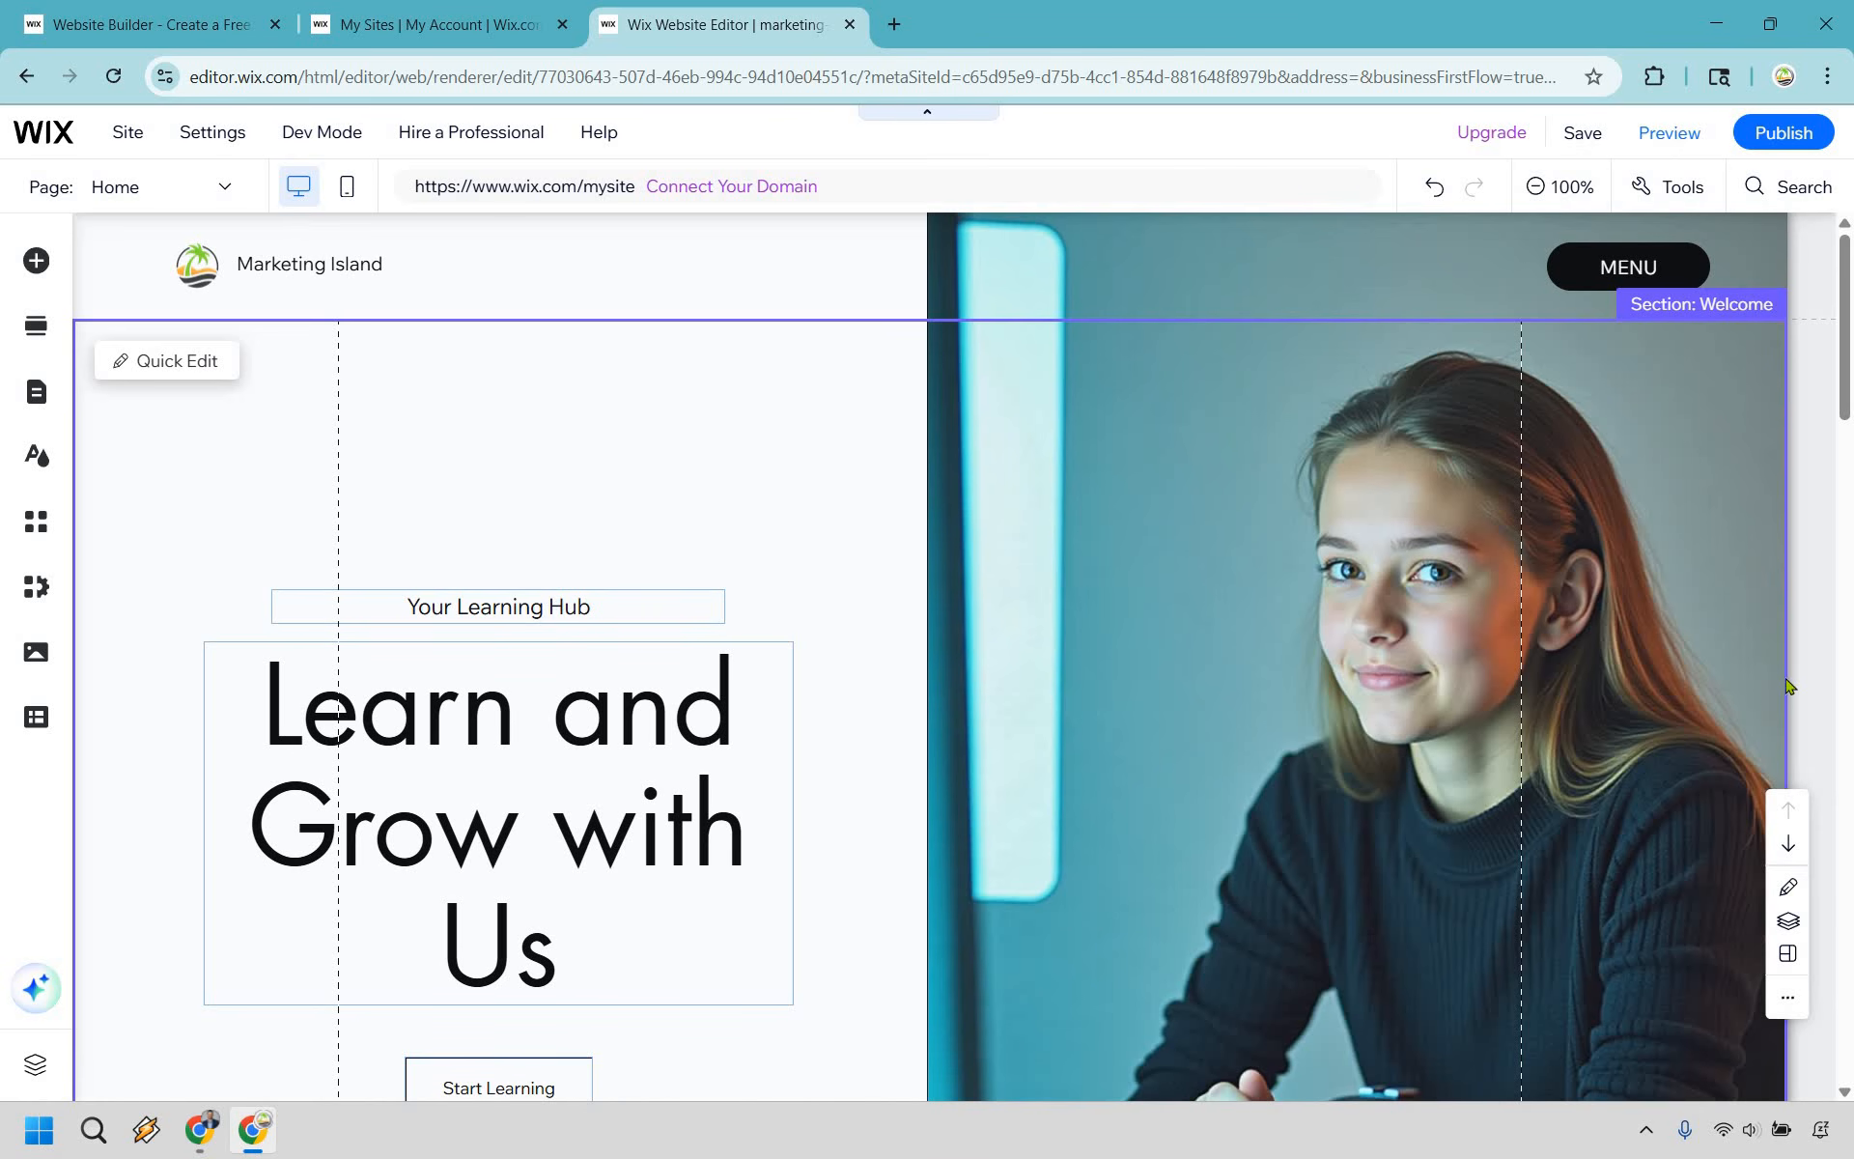
pyautogui.click(1605, 269)
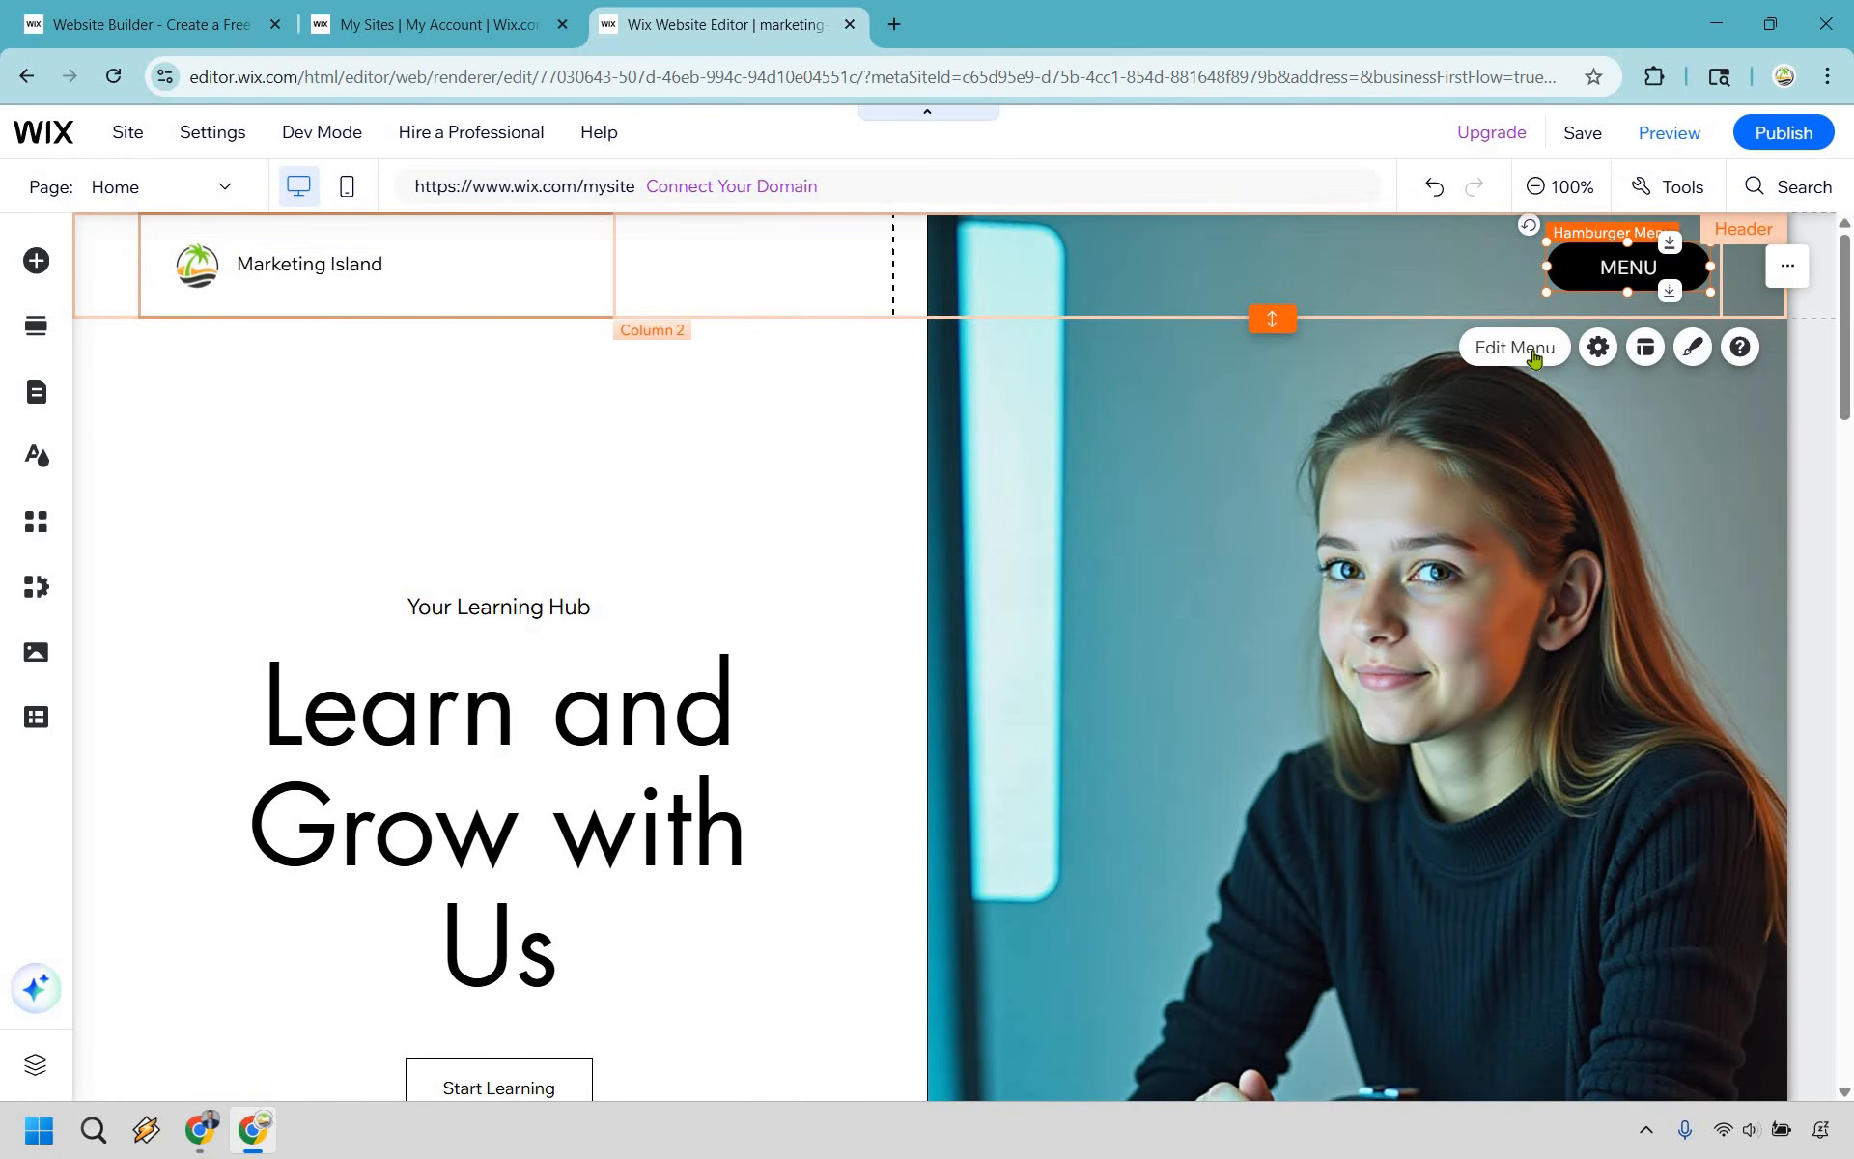
pyautogui.click(1534, 349)
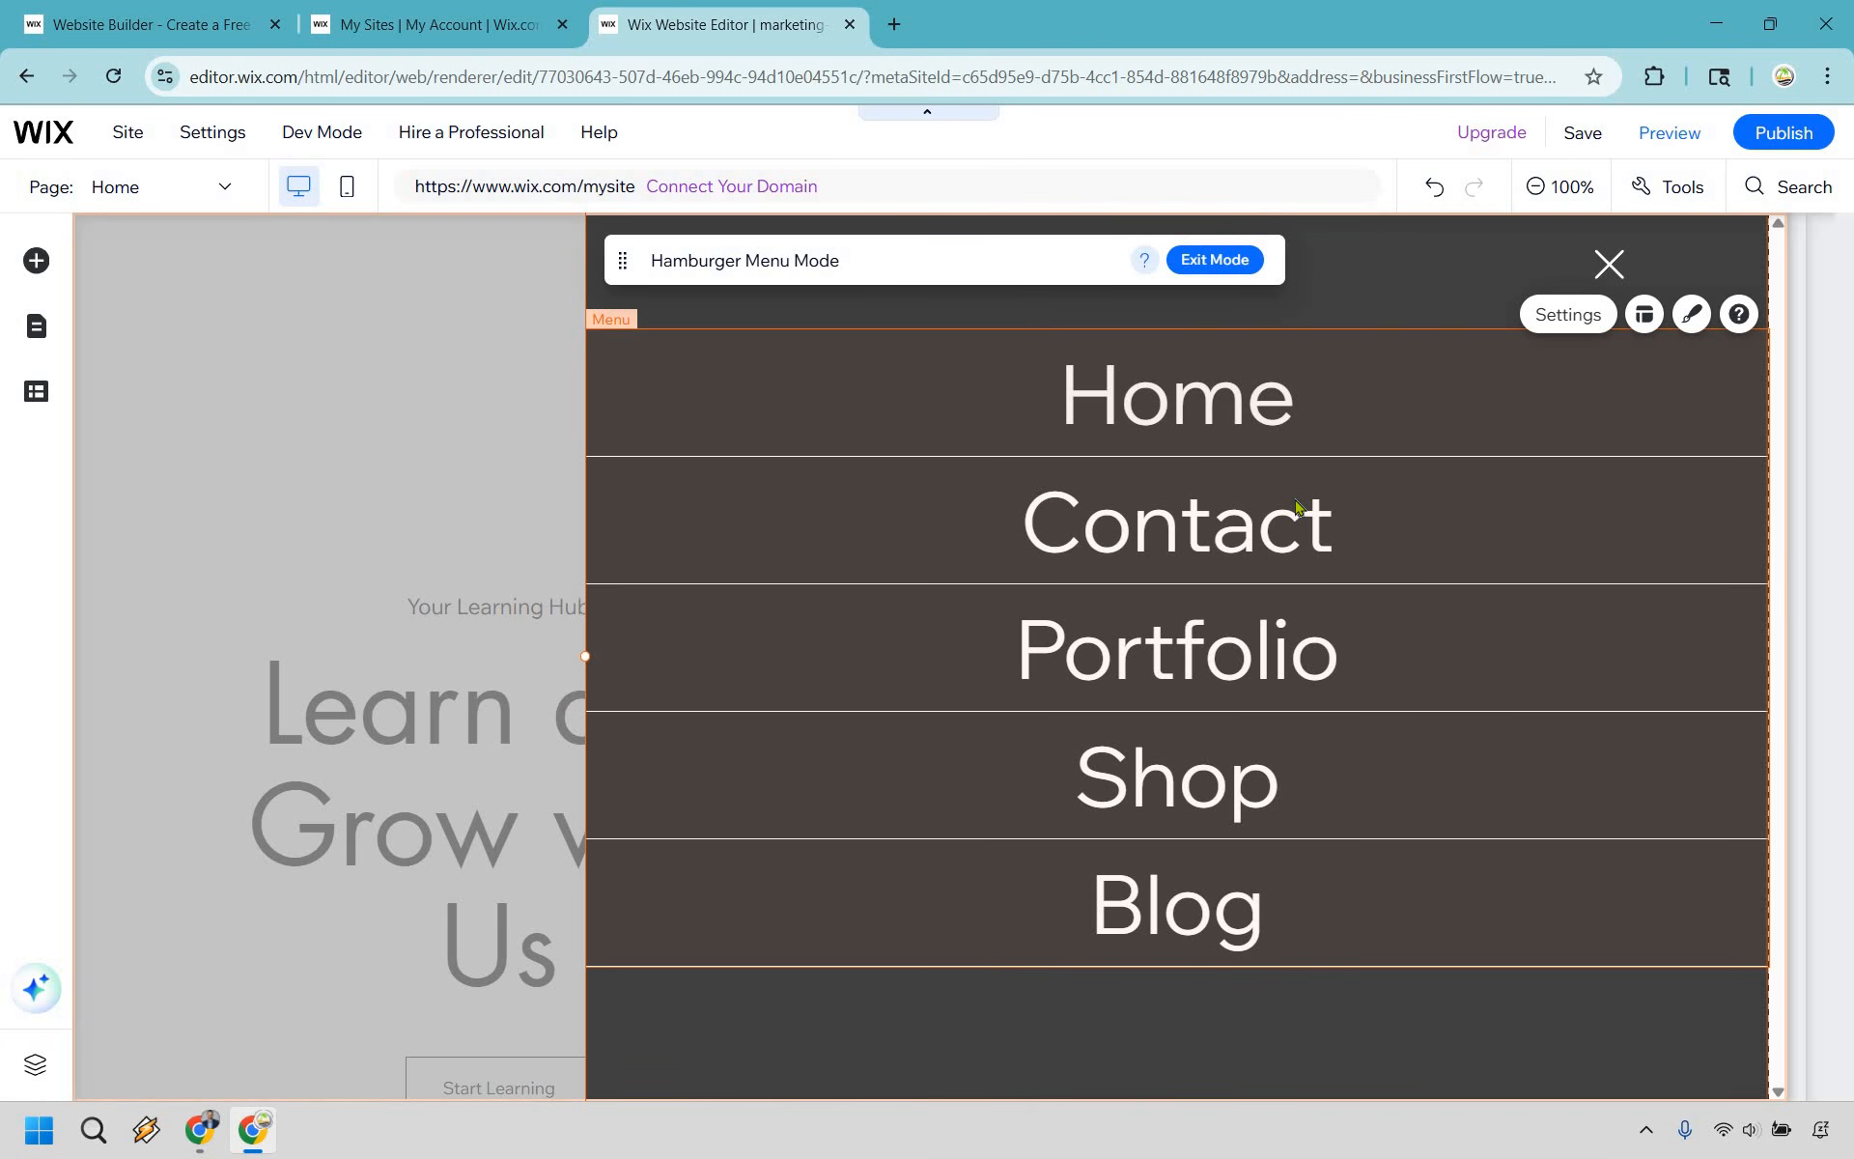
pyautogui.click(1226, 264)
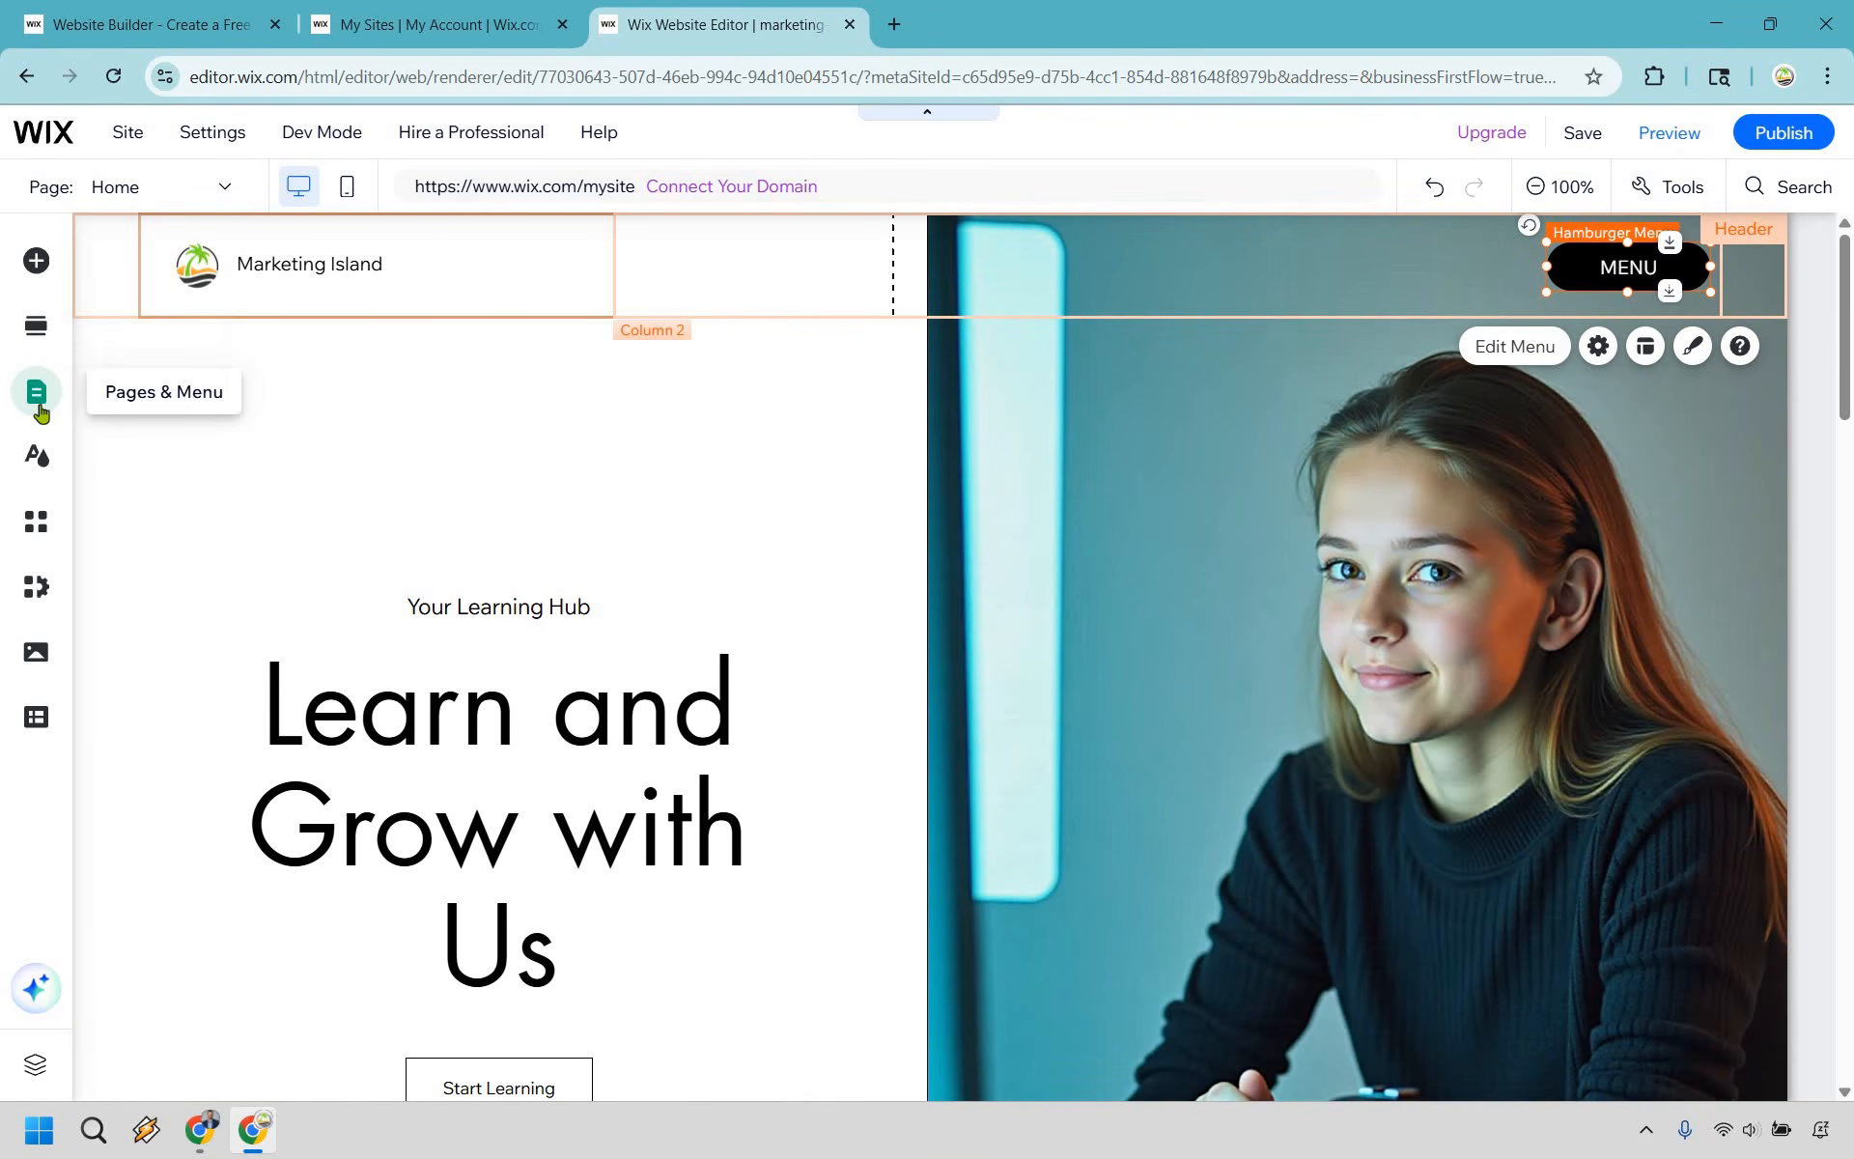
pyautogui.click(37, 394)
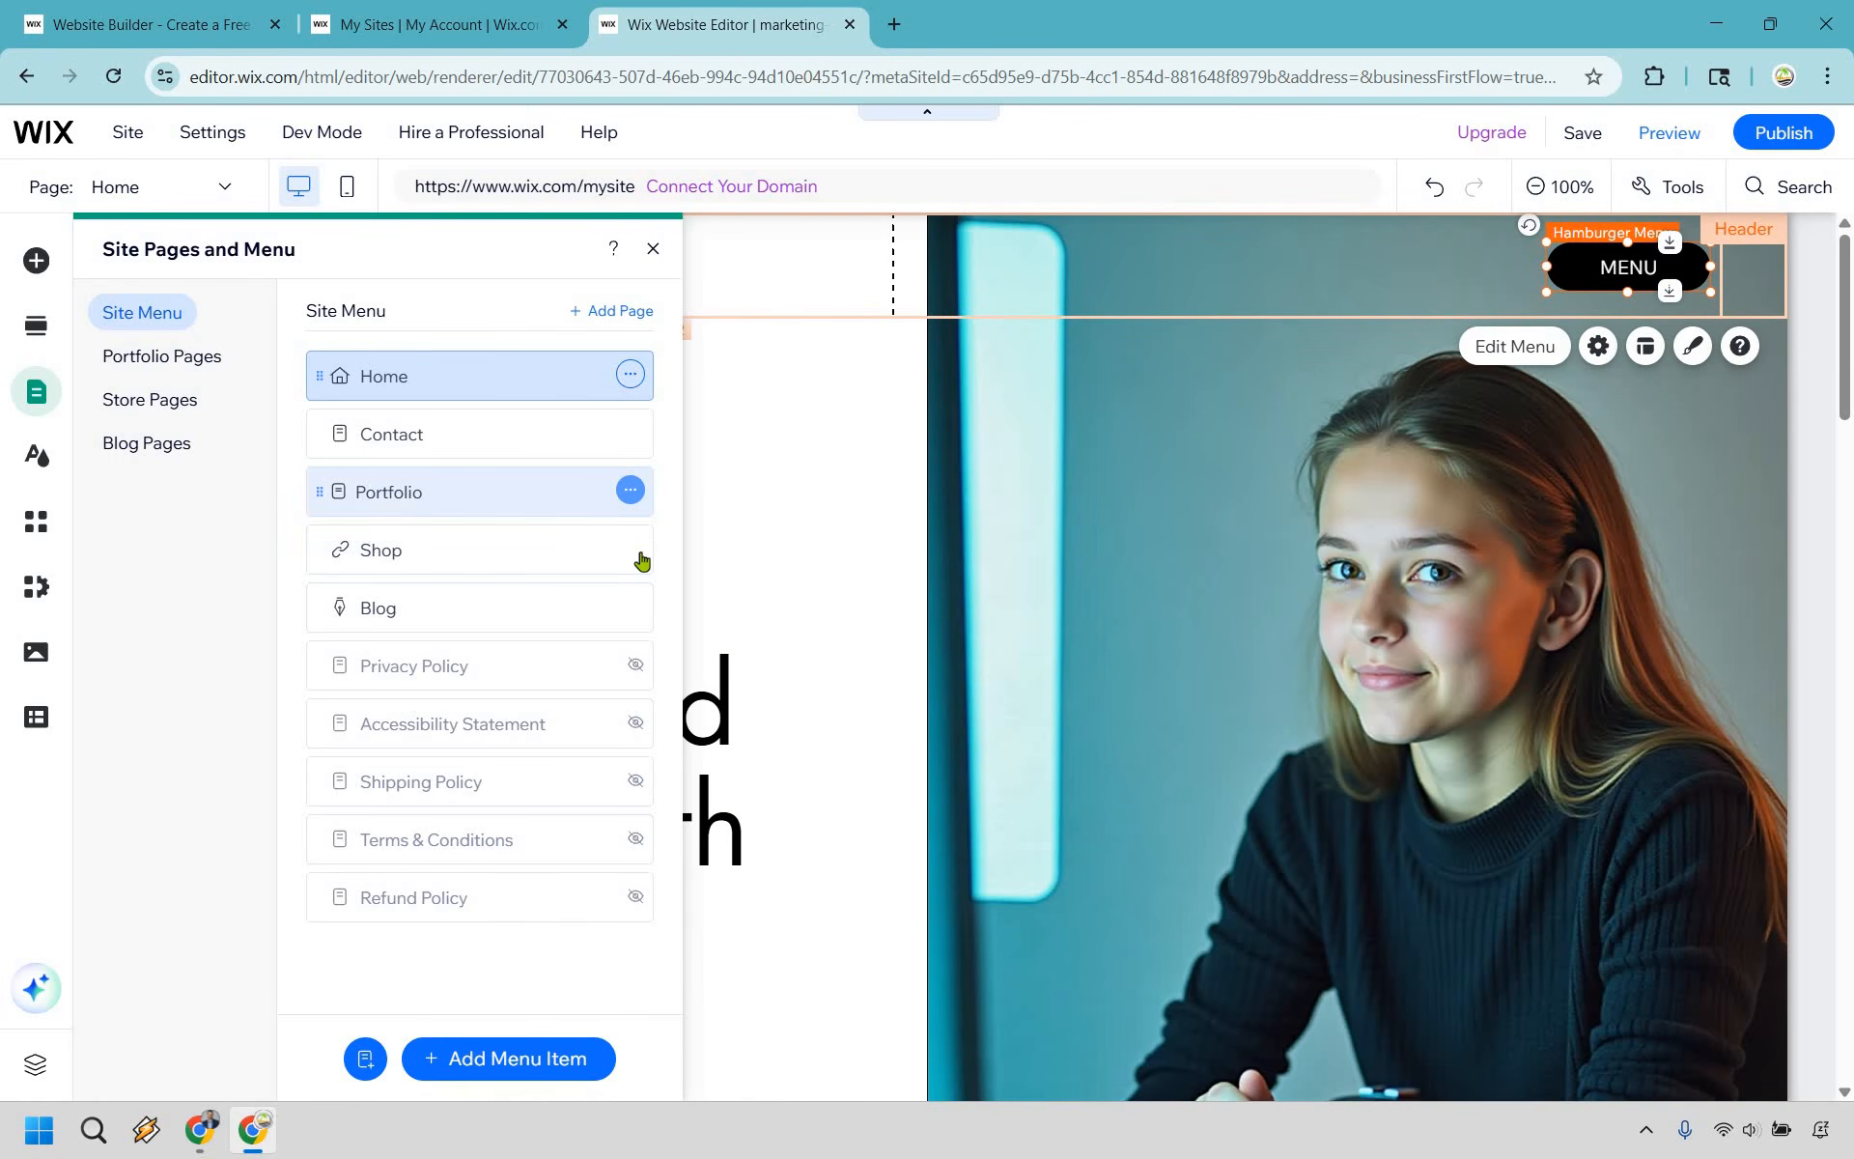
pyautogui.click(629, 547)
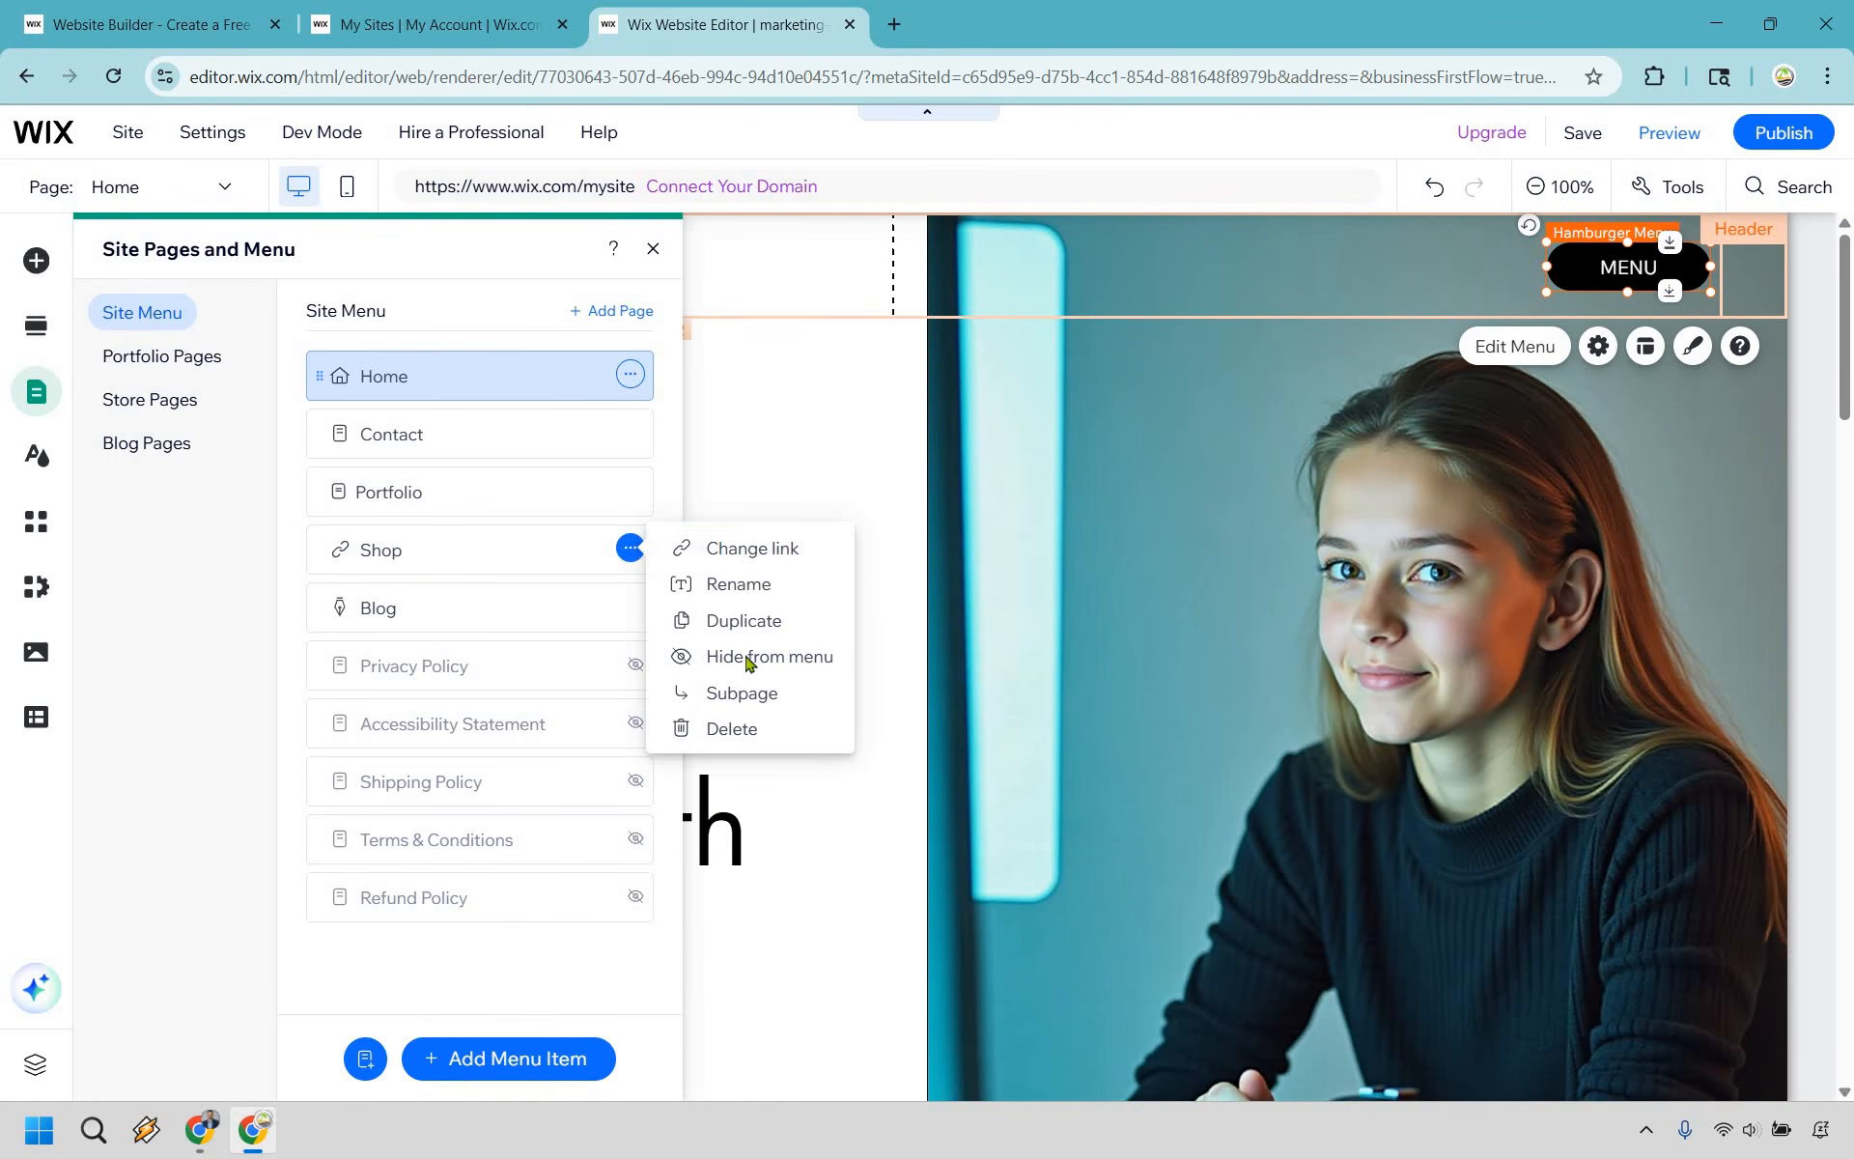
pyautogui.click(746, 659)
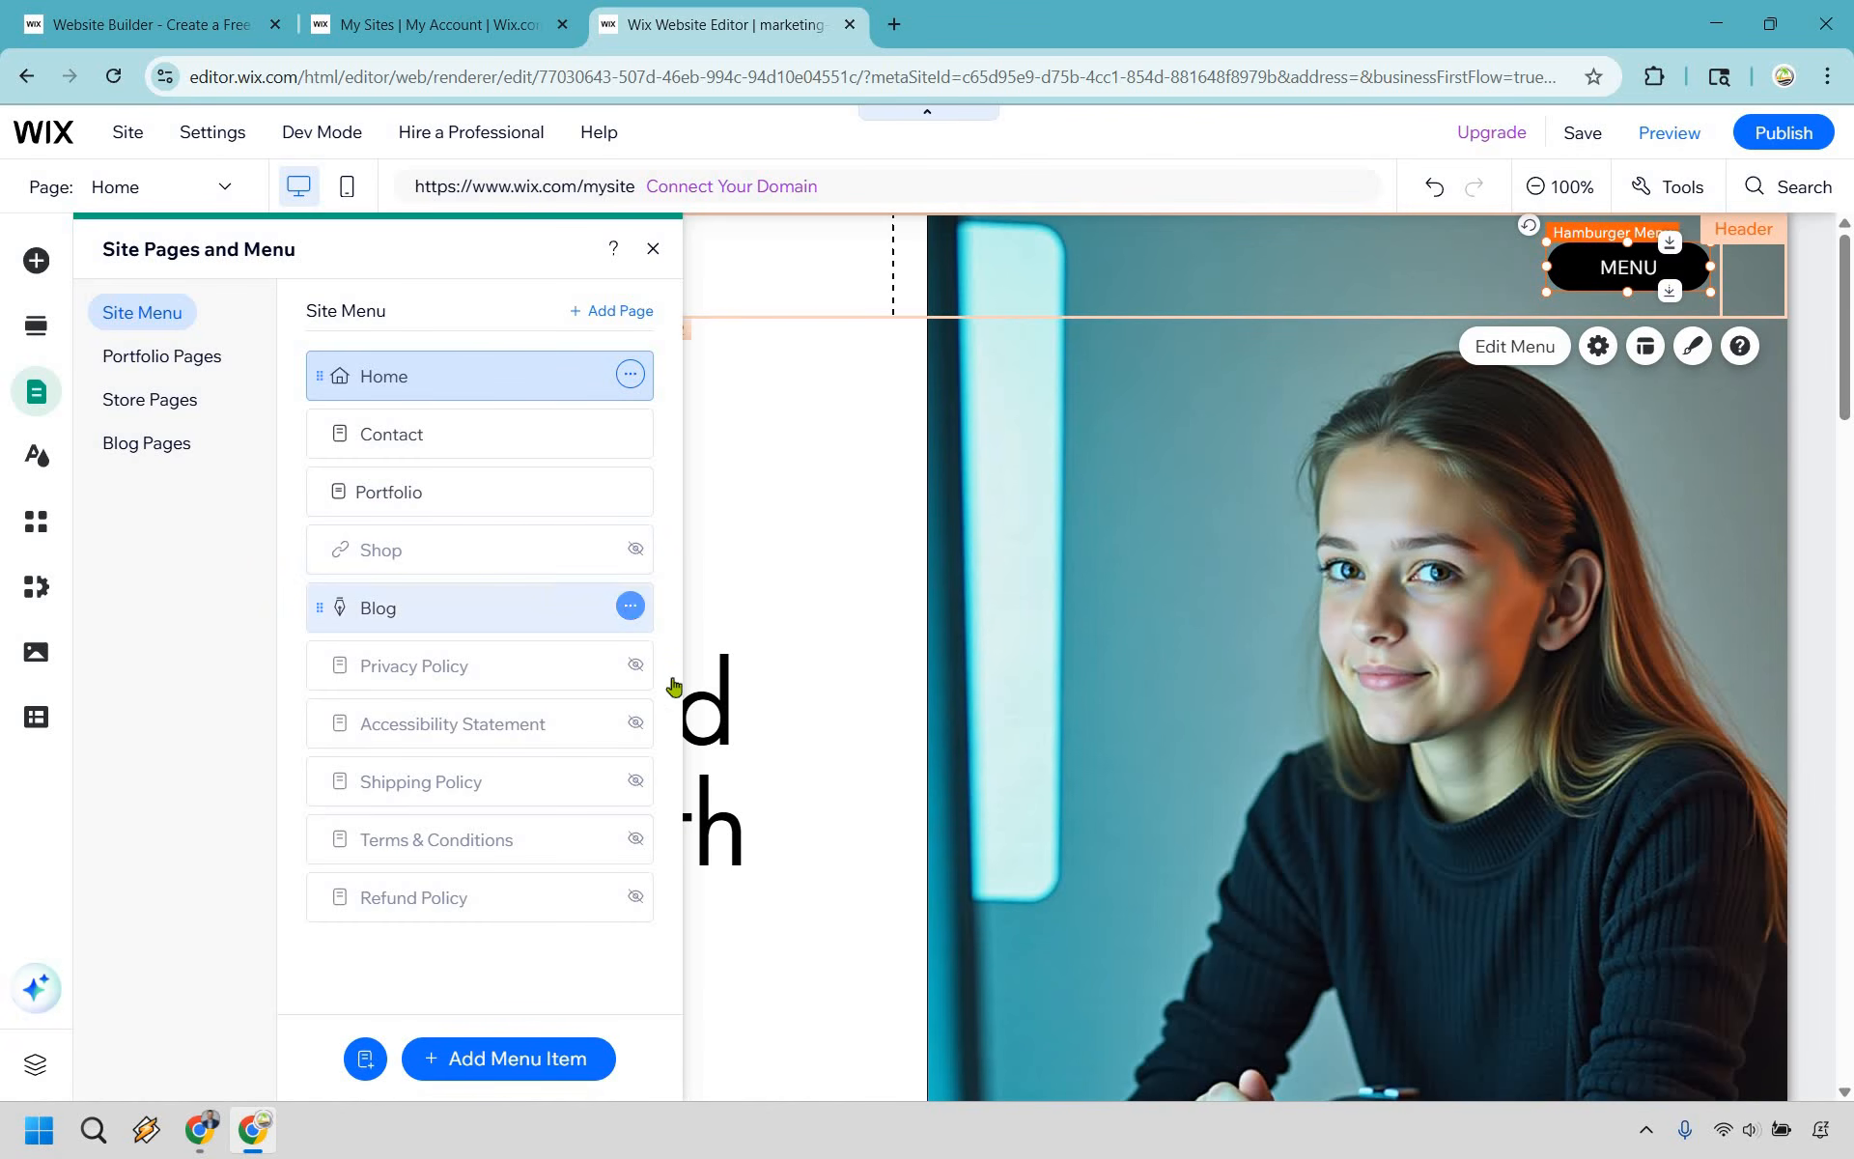
pyautogui.click(630, 605)
pyautogui.click(722, 768)
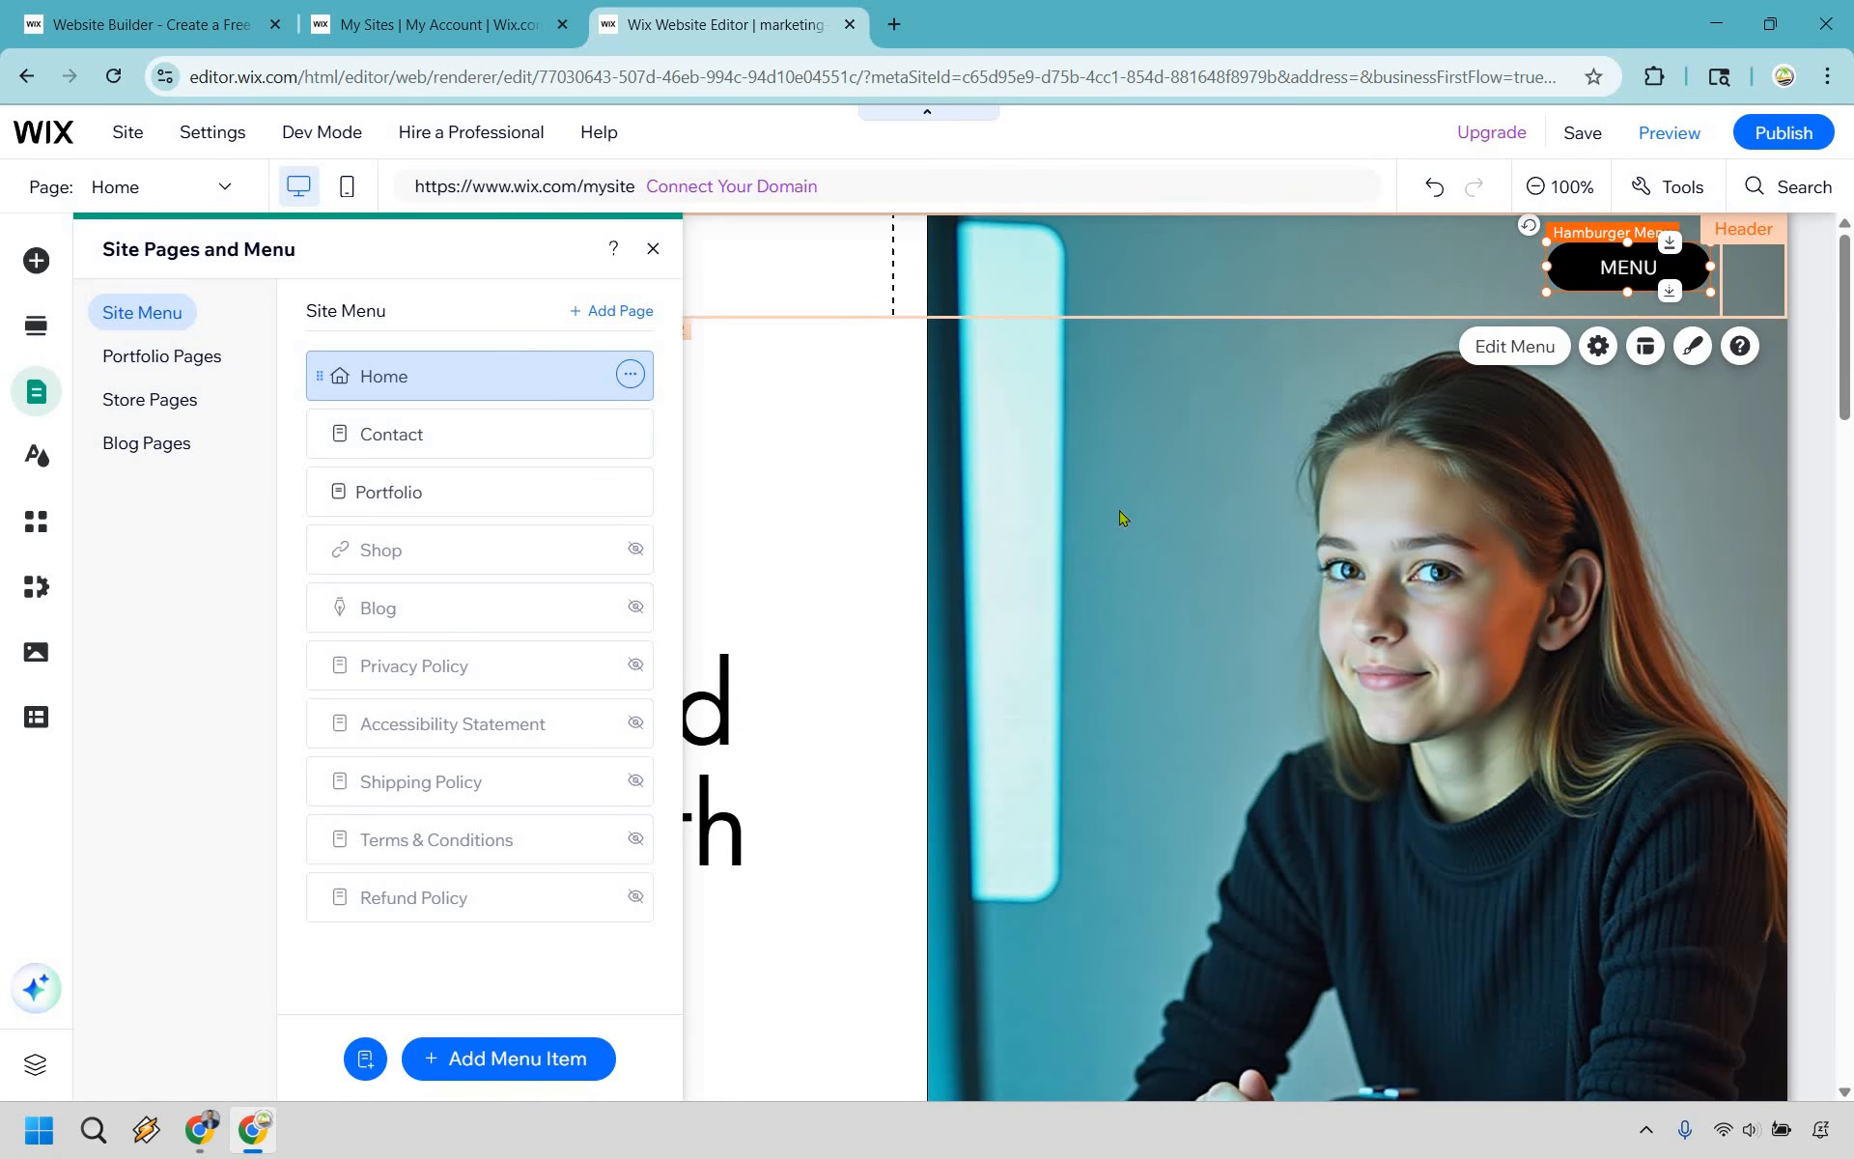
pyautogui.click(1110, 510)
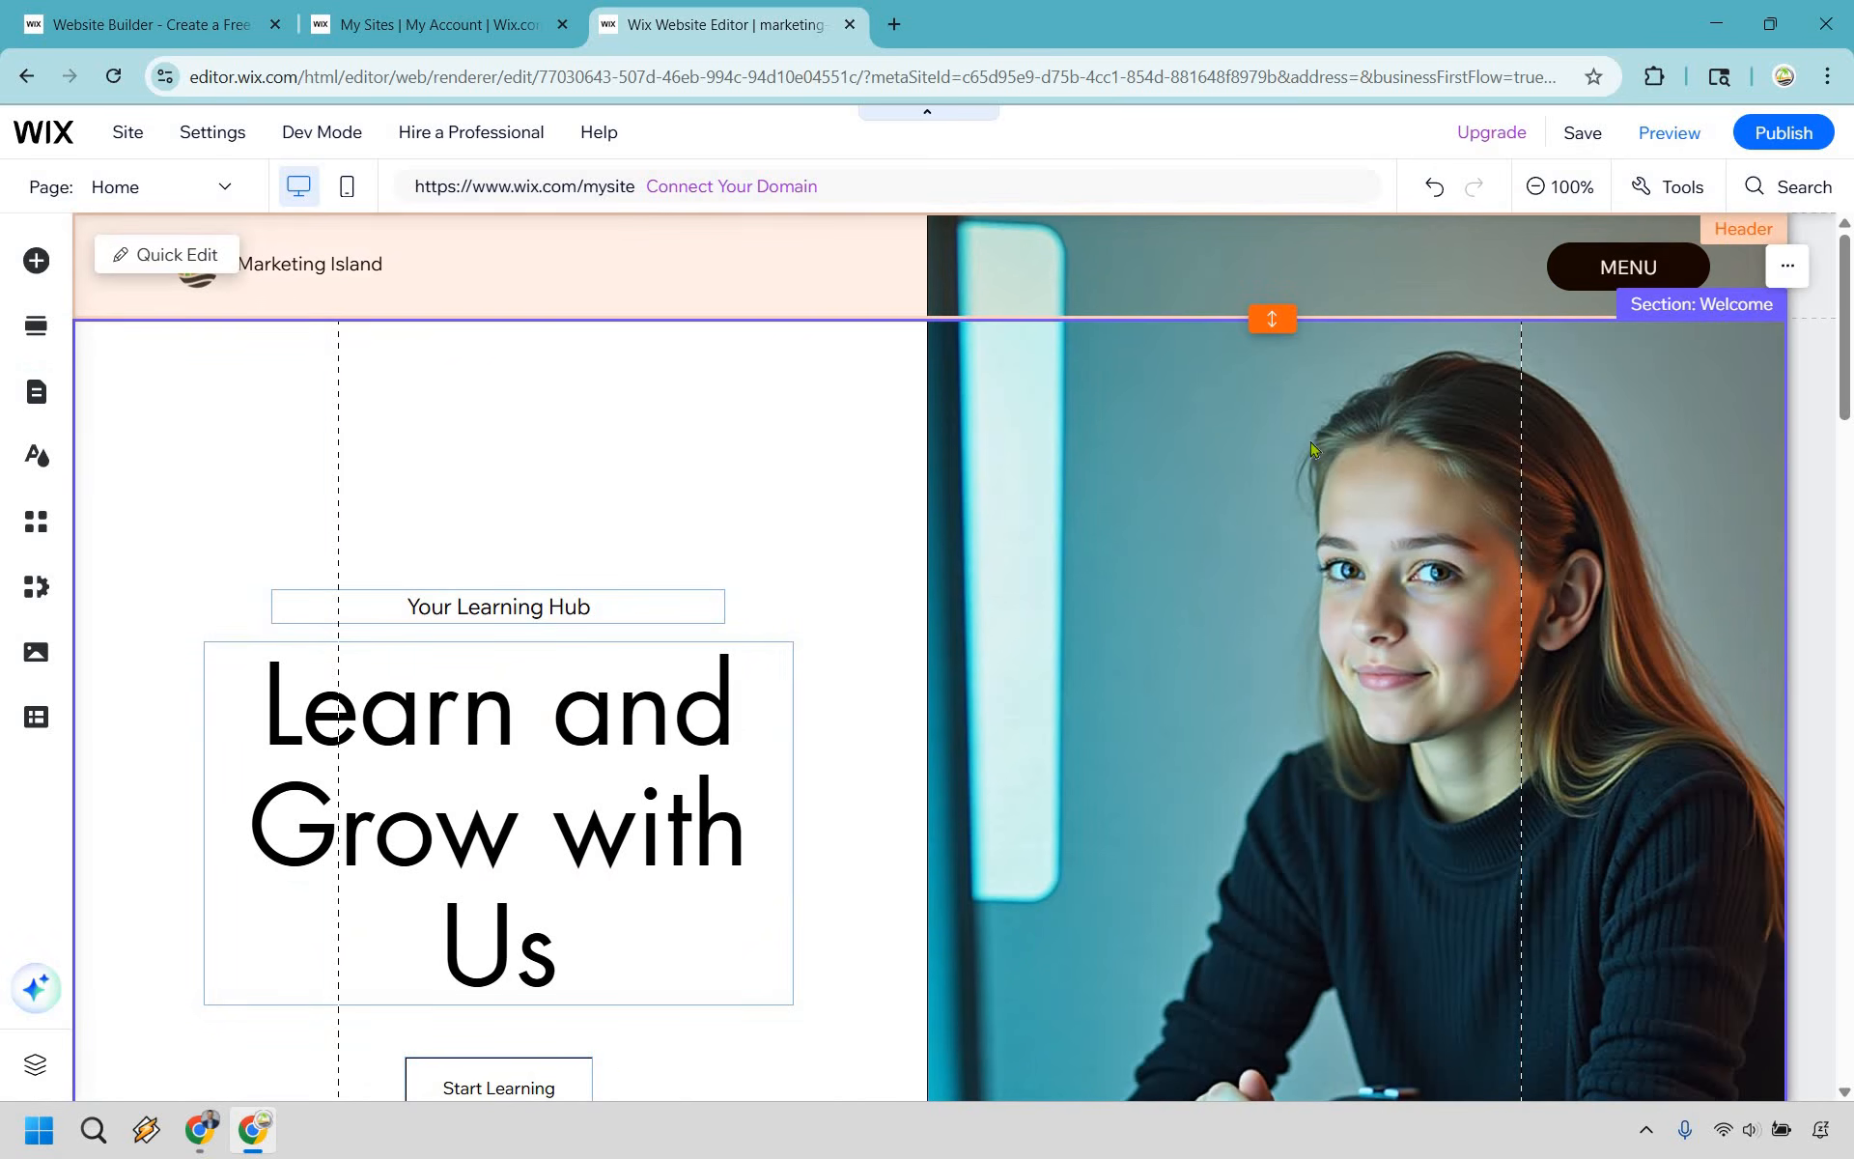
# - Link the Start Learning button in the Welcome section to the Contact page instead of the Videos section
pyautogui.scroll(-3, 655, 437)
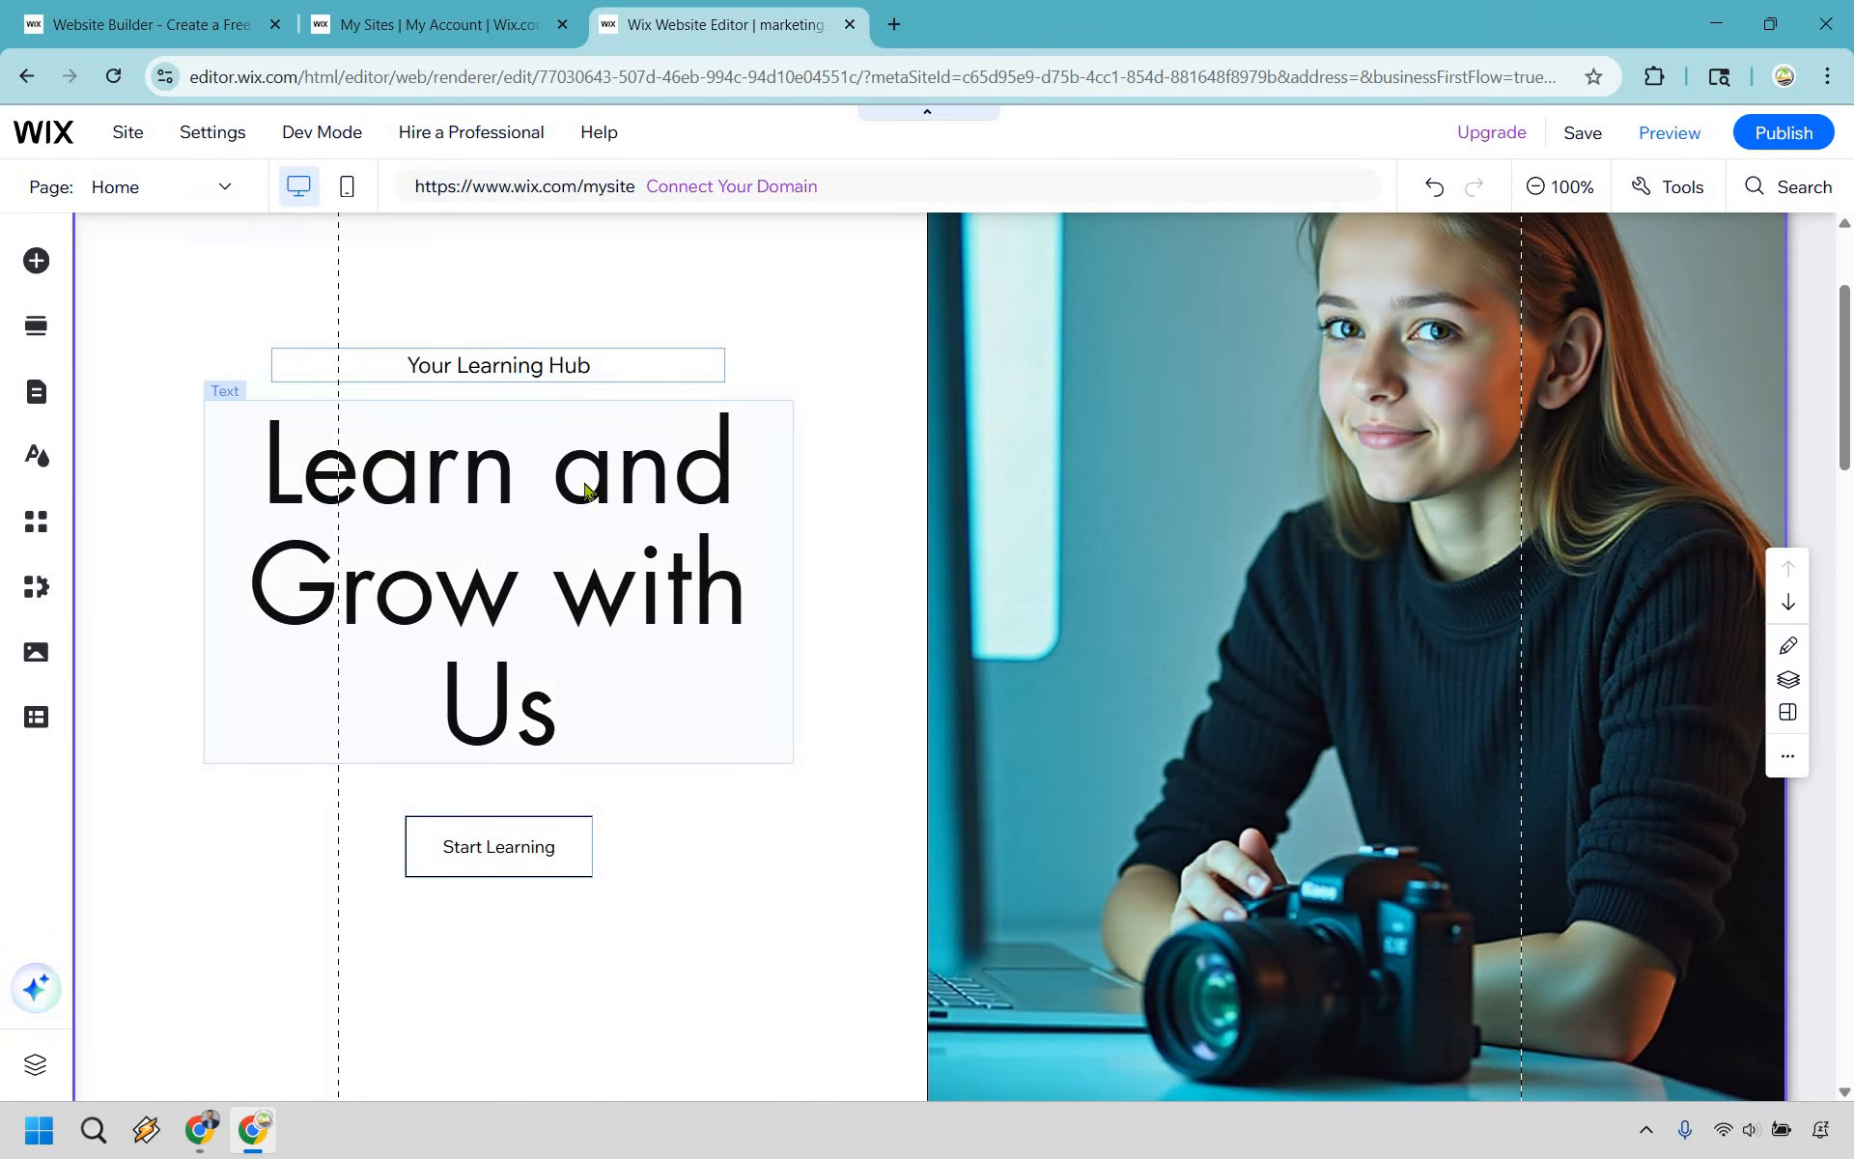
pyautogui.scroll(-4, 760, 476)
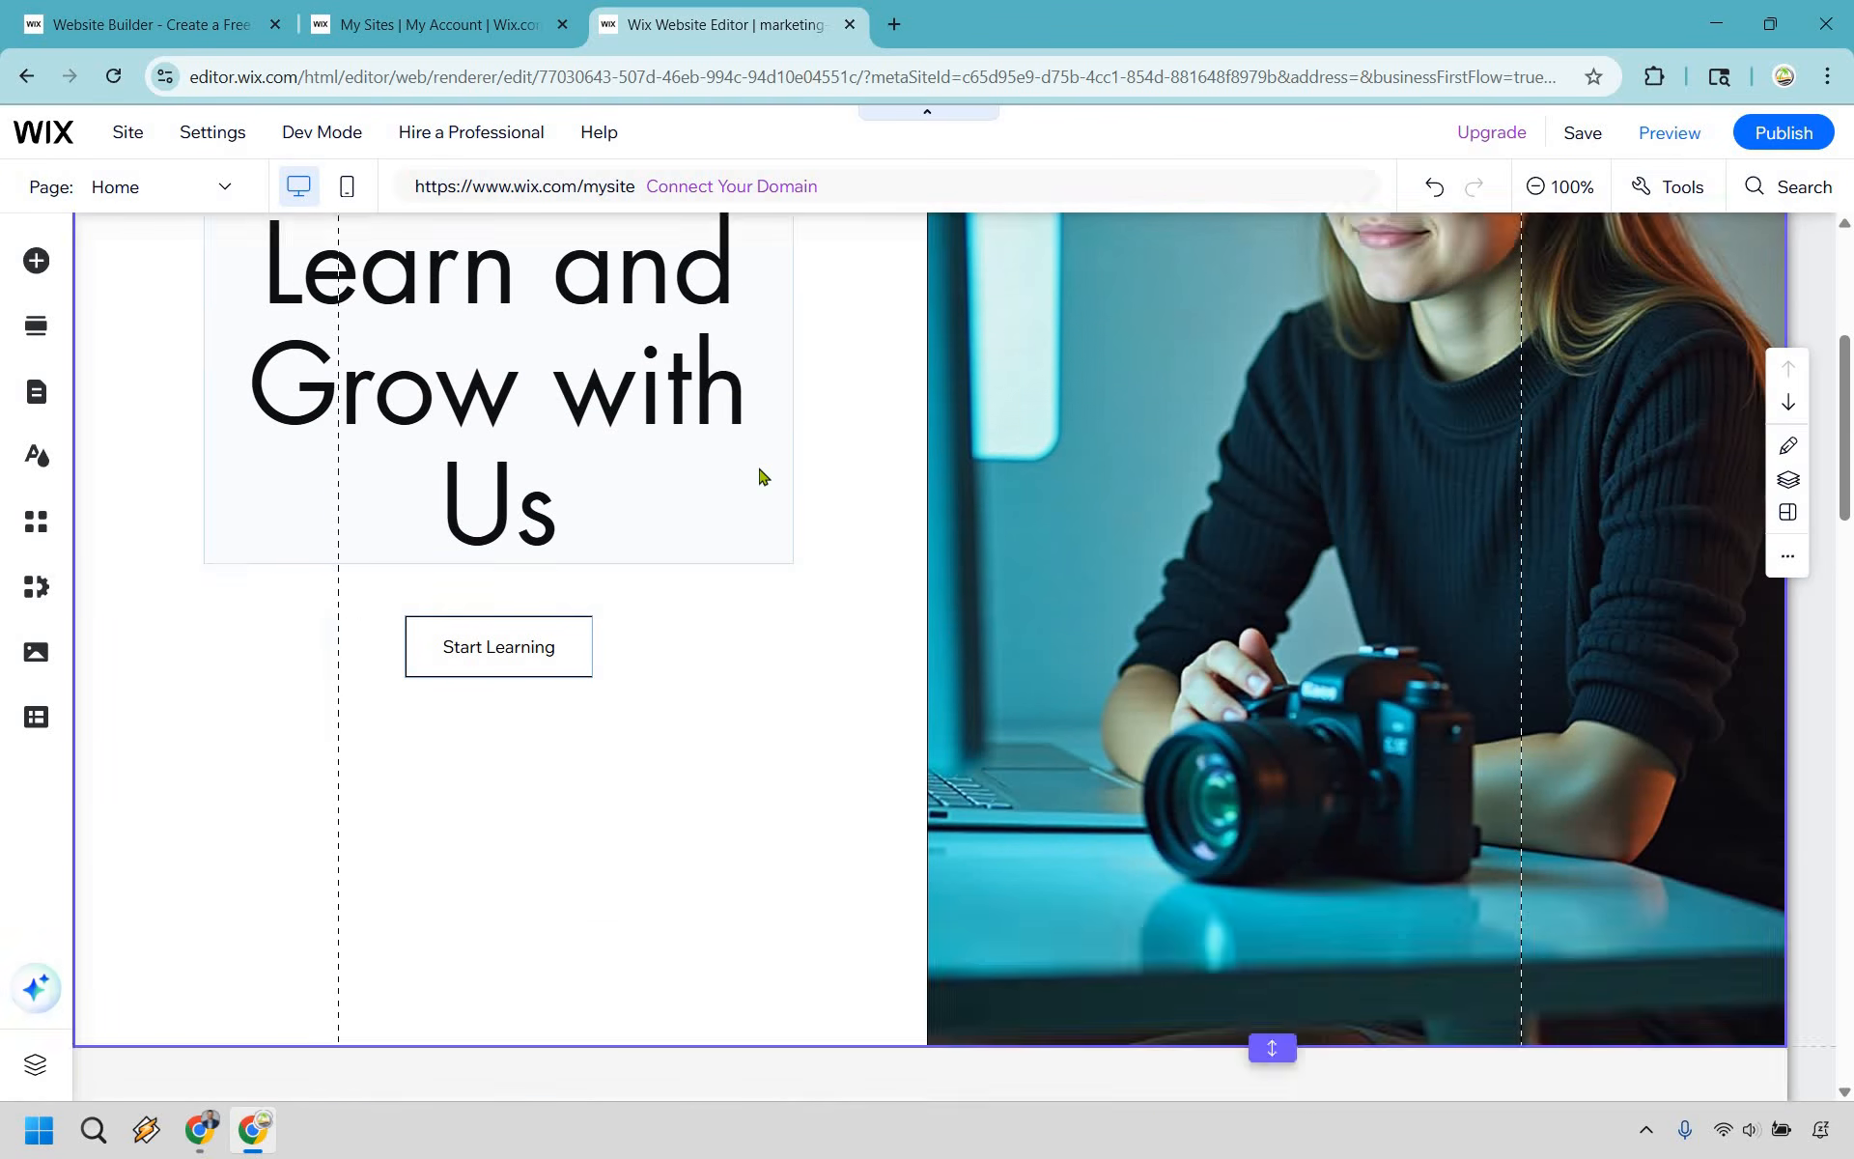
pyautogui.scroll(4, 526, 787)
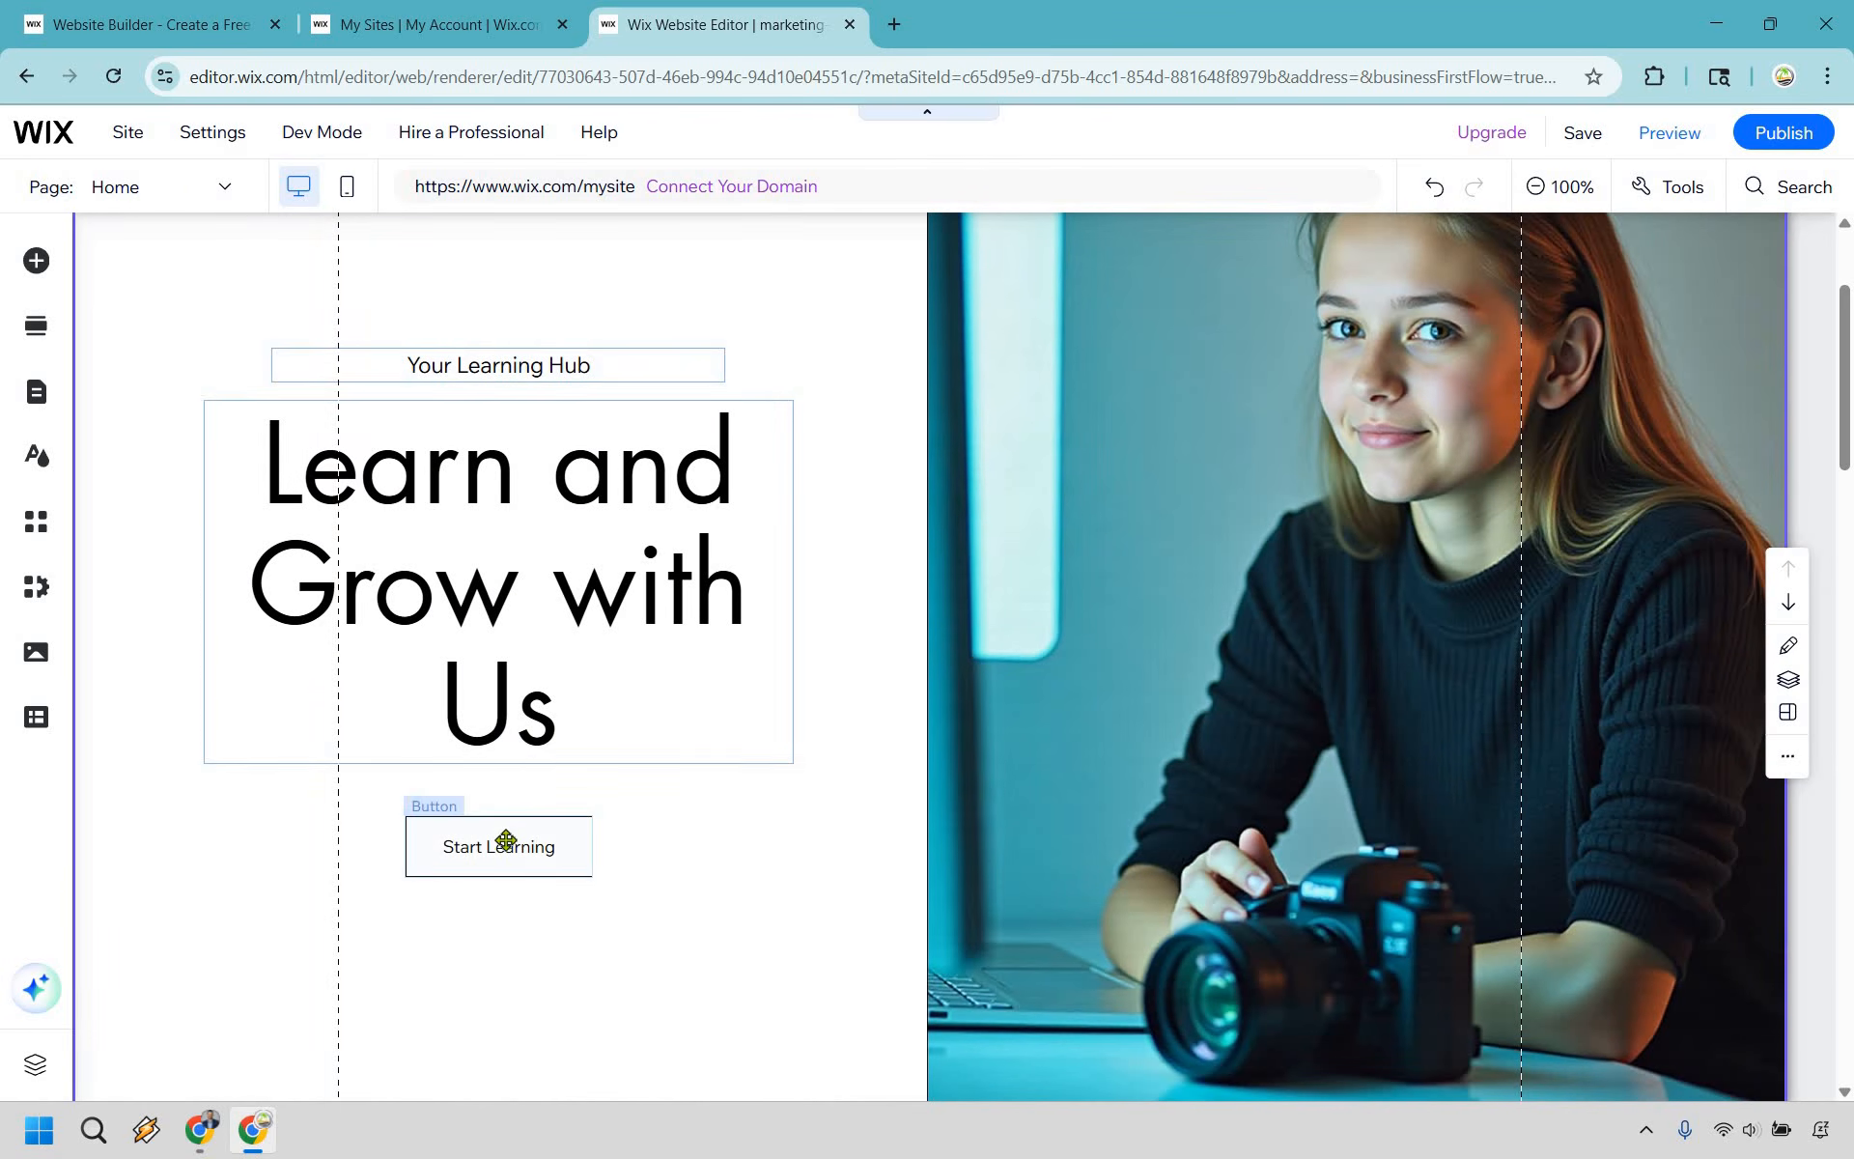
pyautogui.click(506, 841)
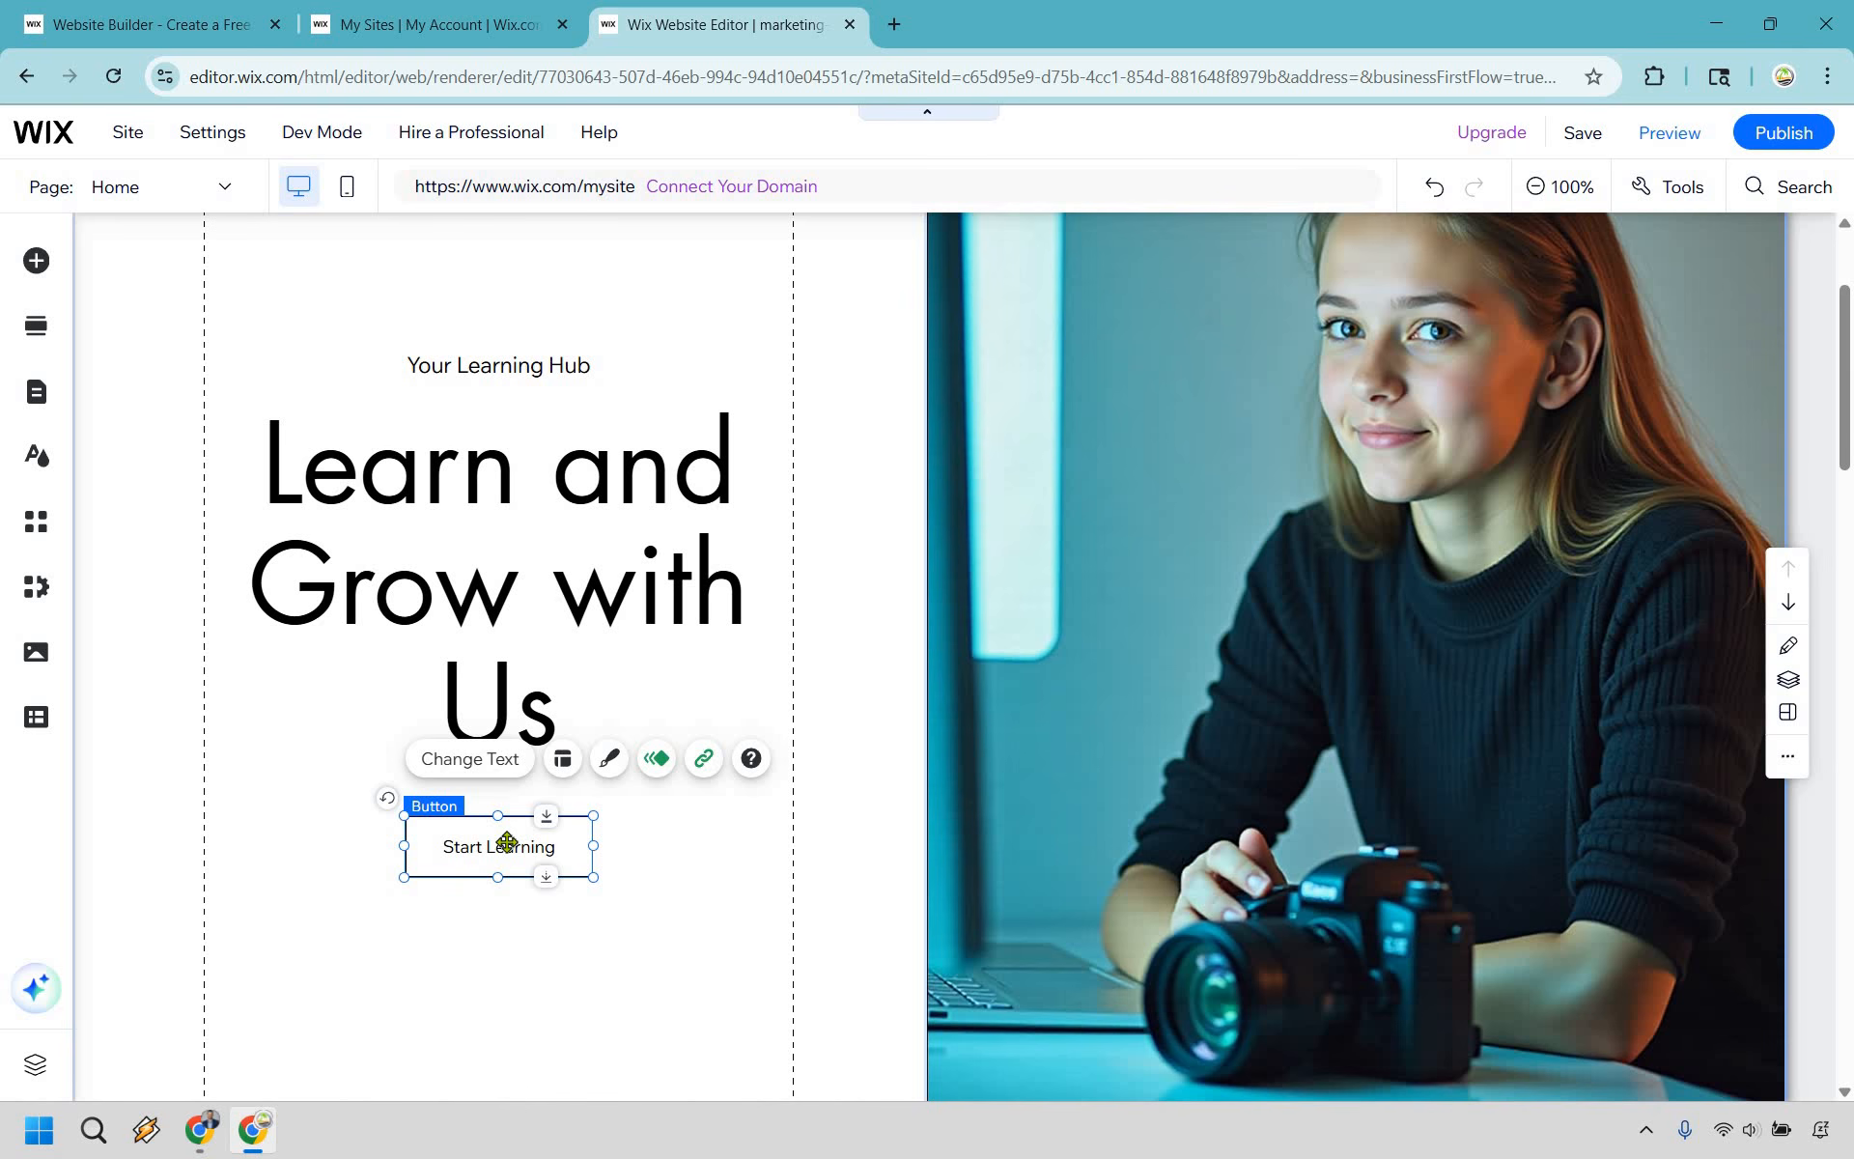
pyautogui.click(706, 759)
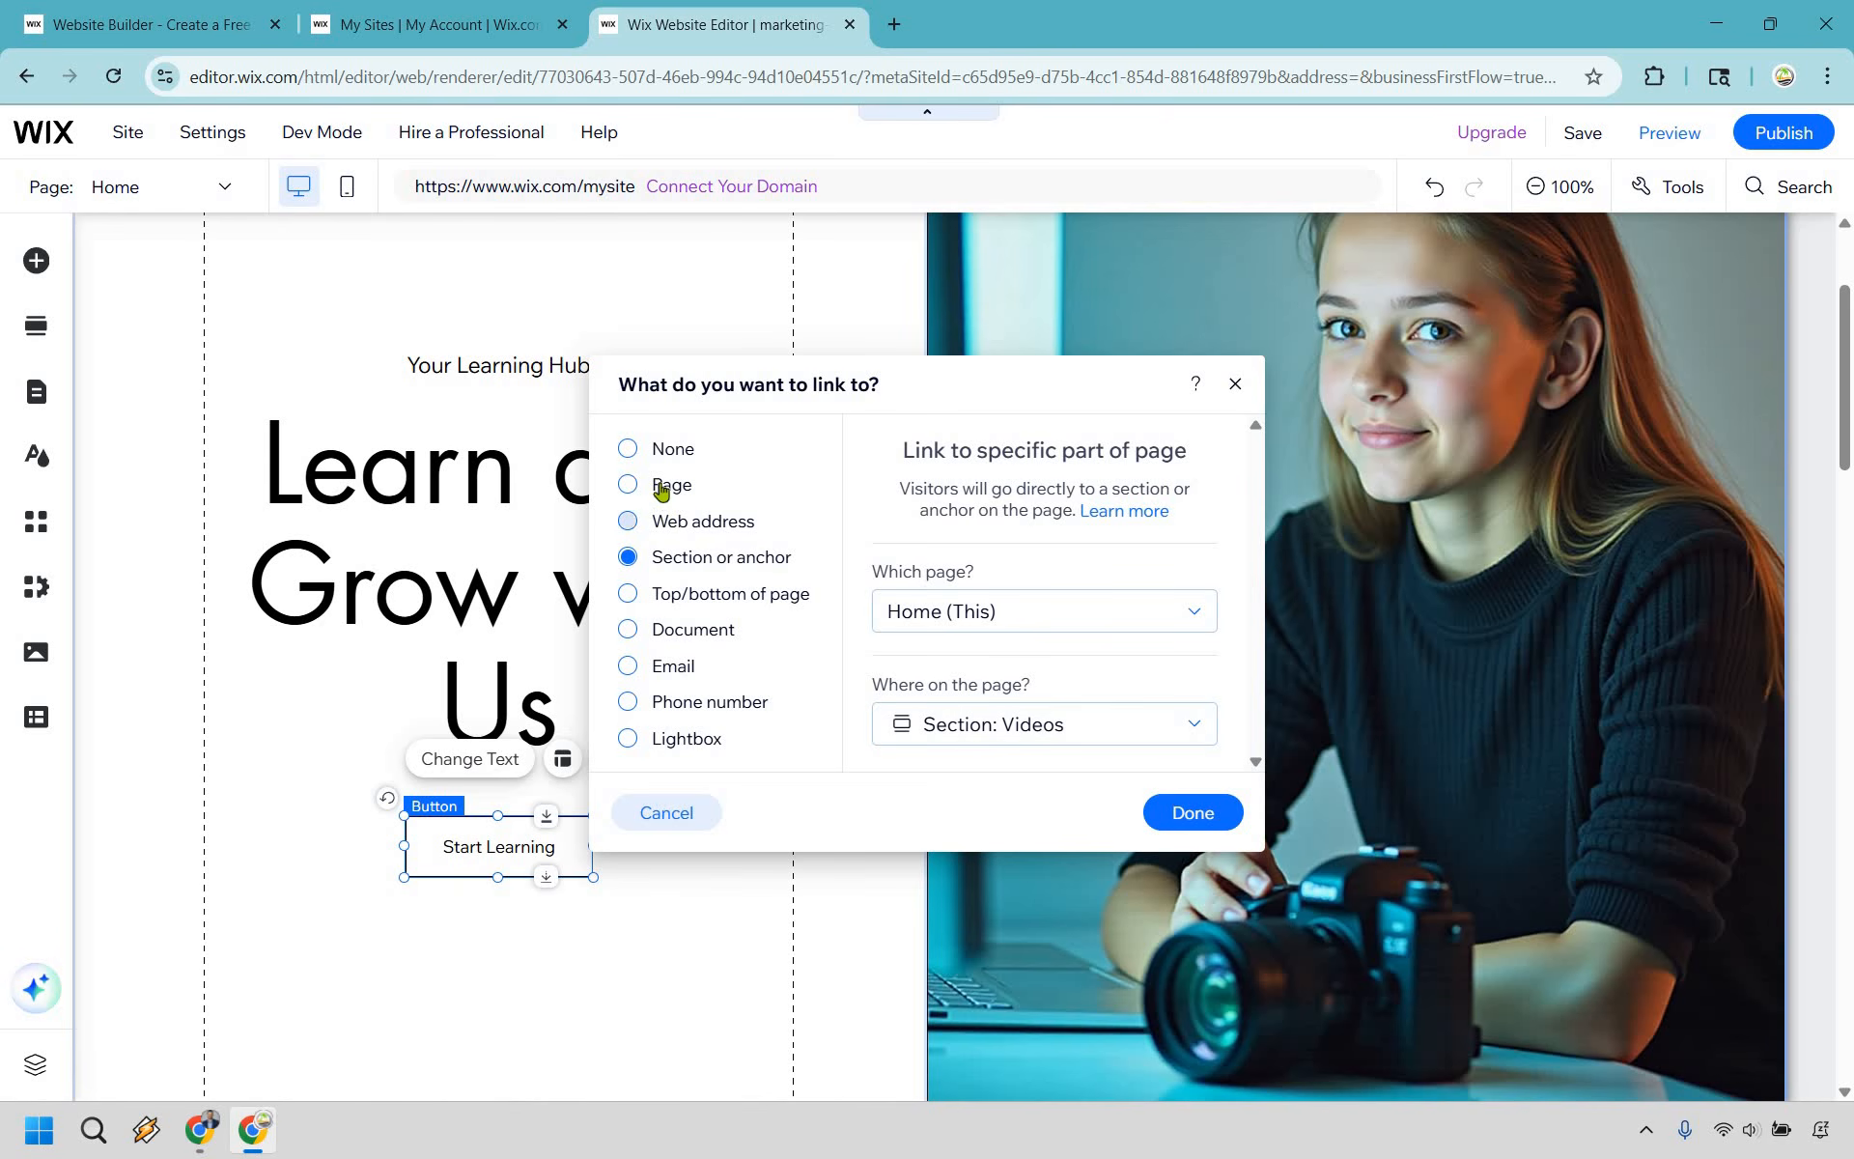
pyautogui.click(761, 497)
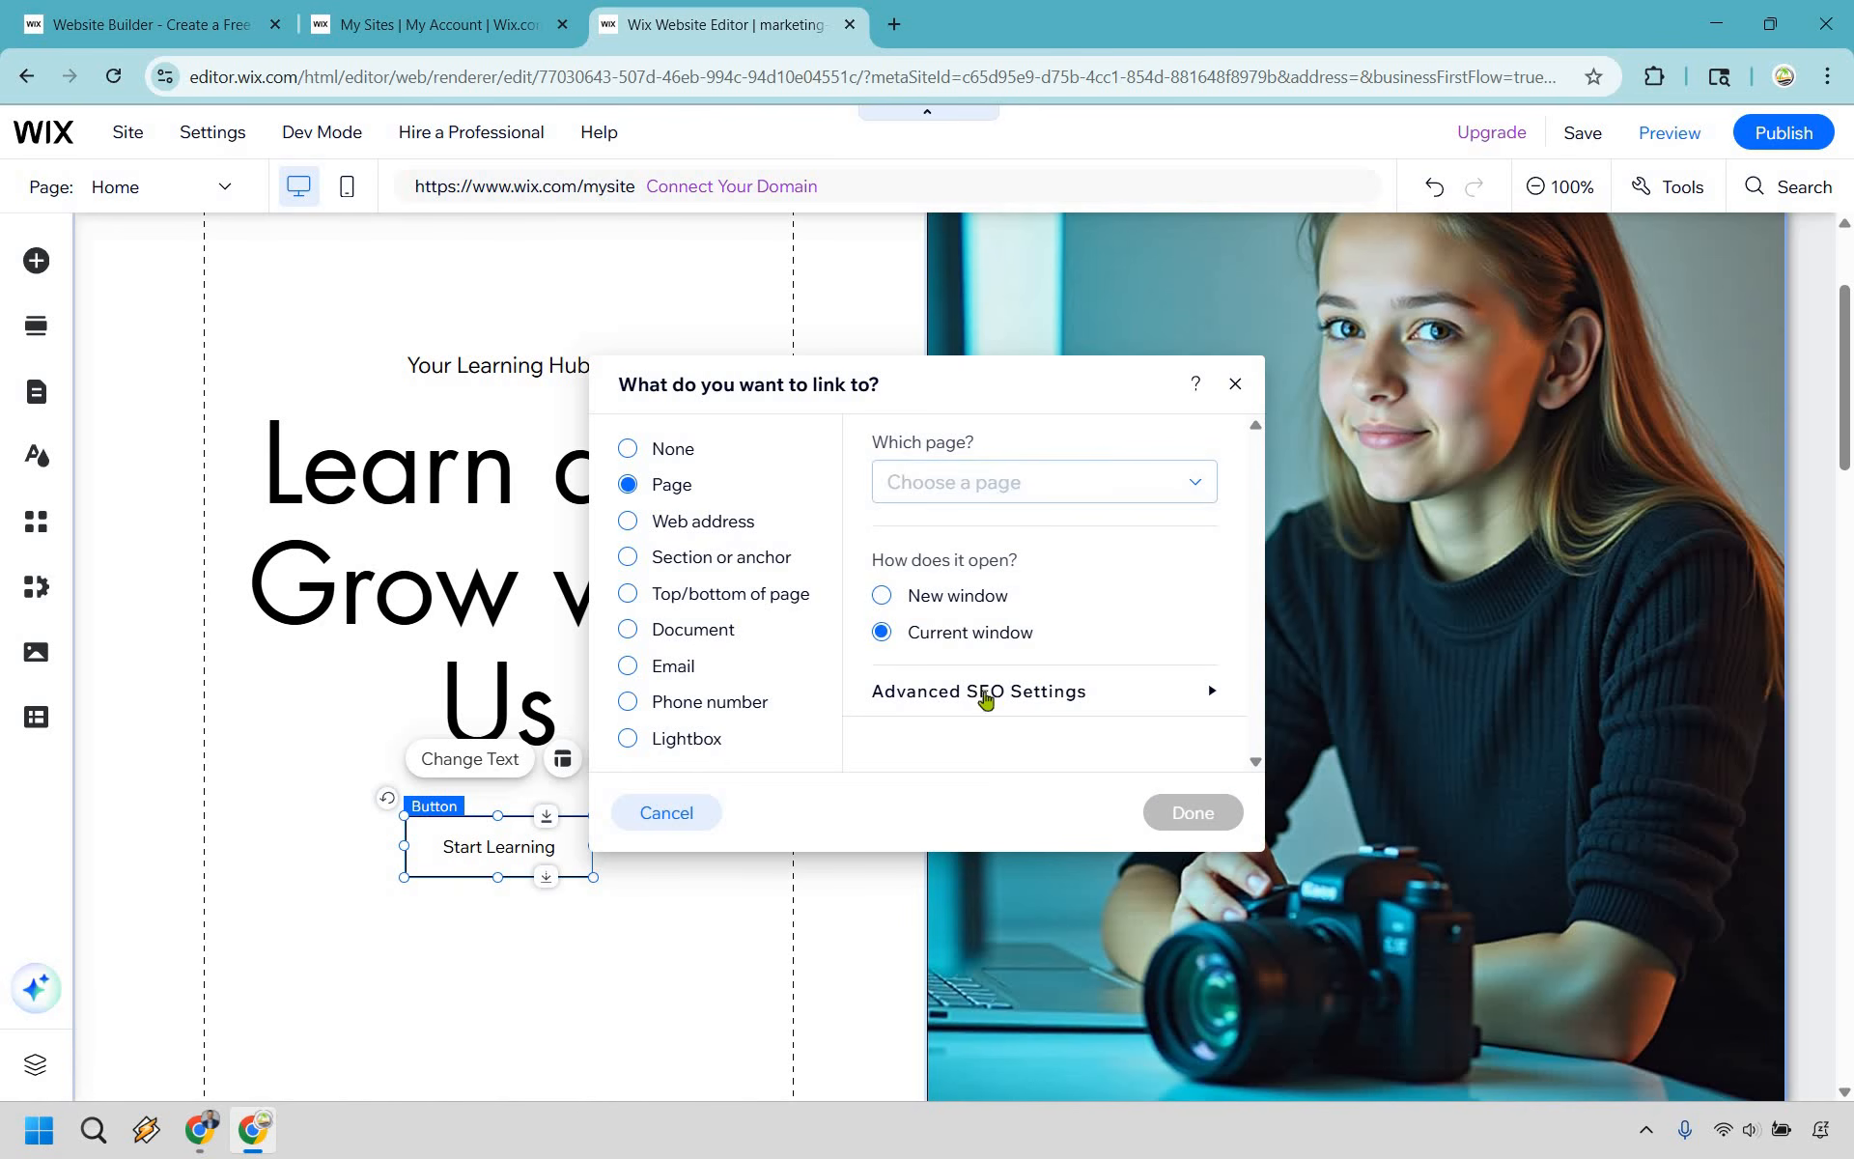
pyautogui.scroll(-5, 995, 715)
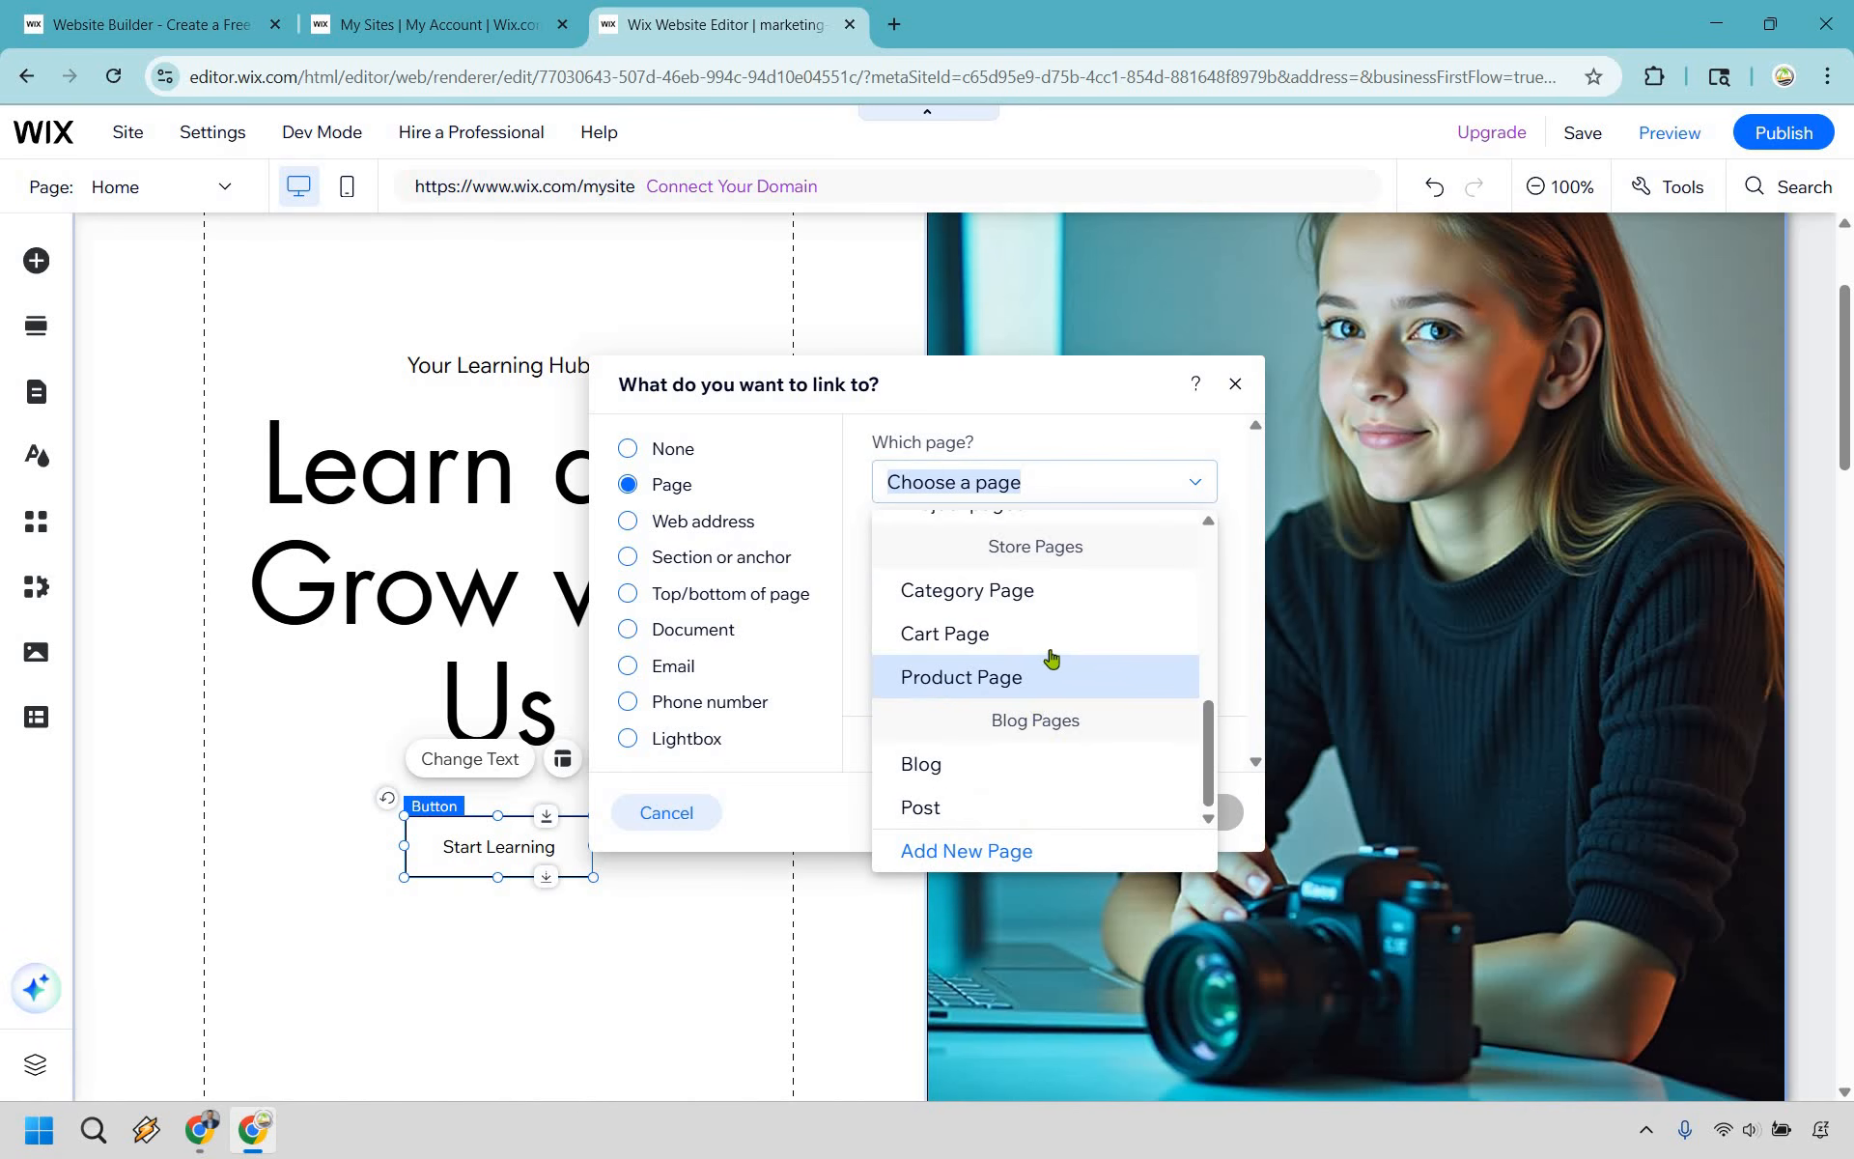
pyautogui.scroll(5, 1053, 647)
pyautogui.click(1121, 623)
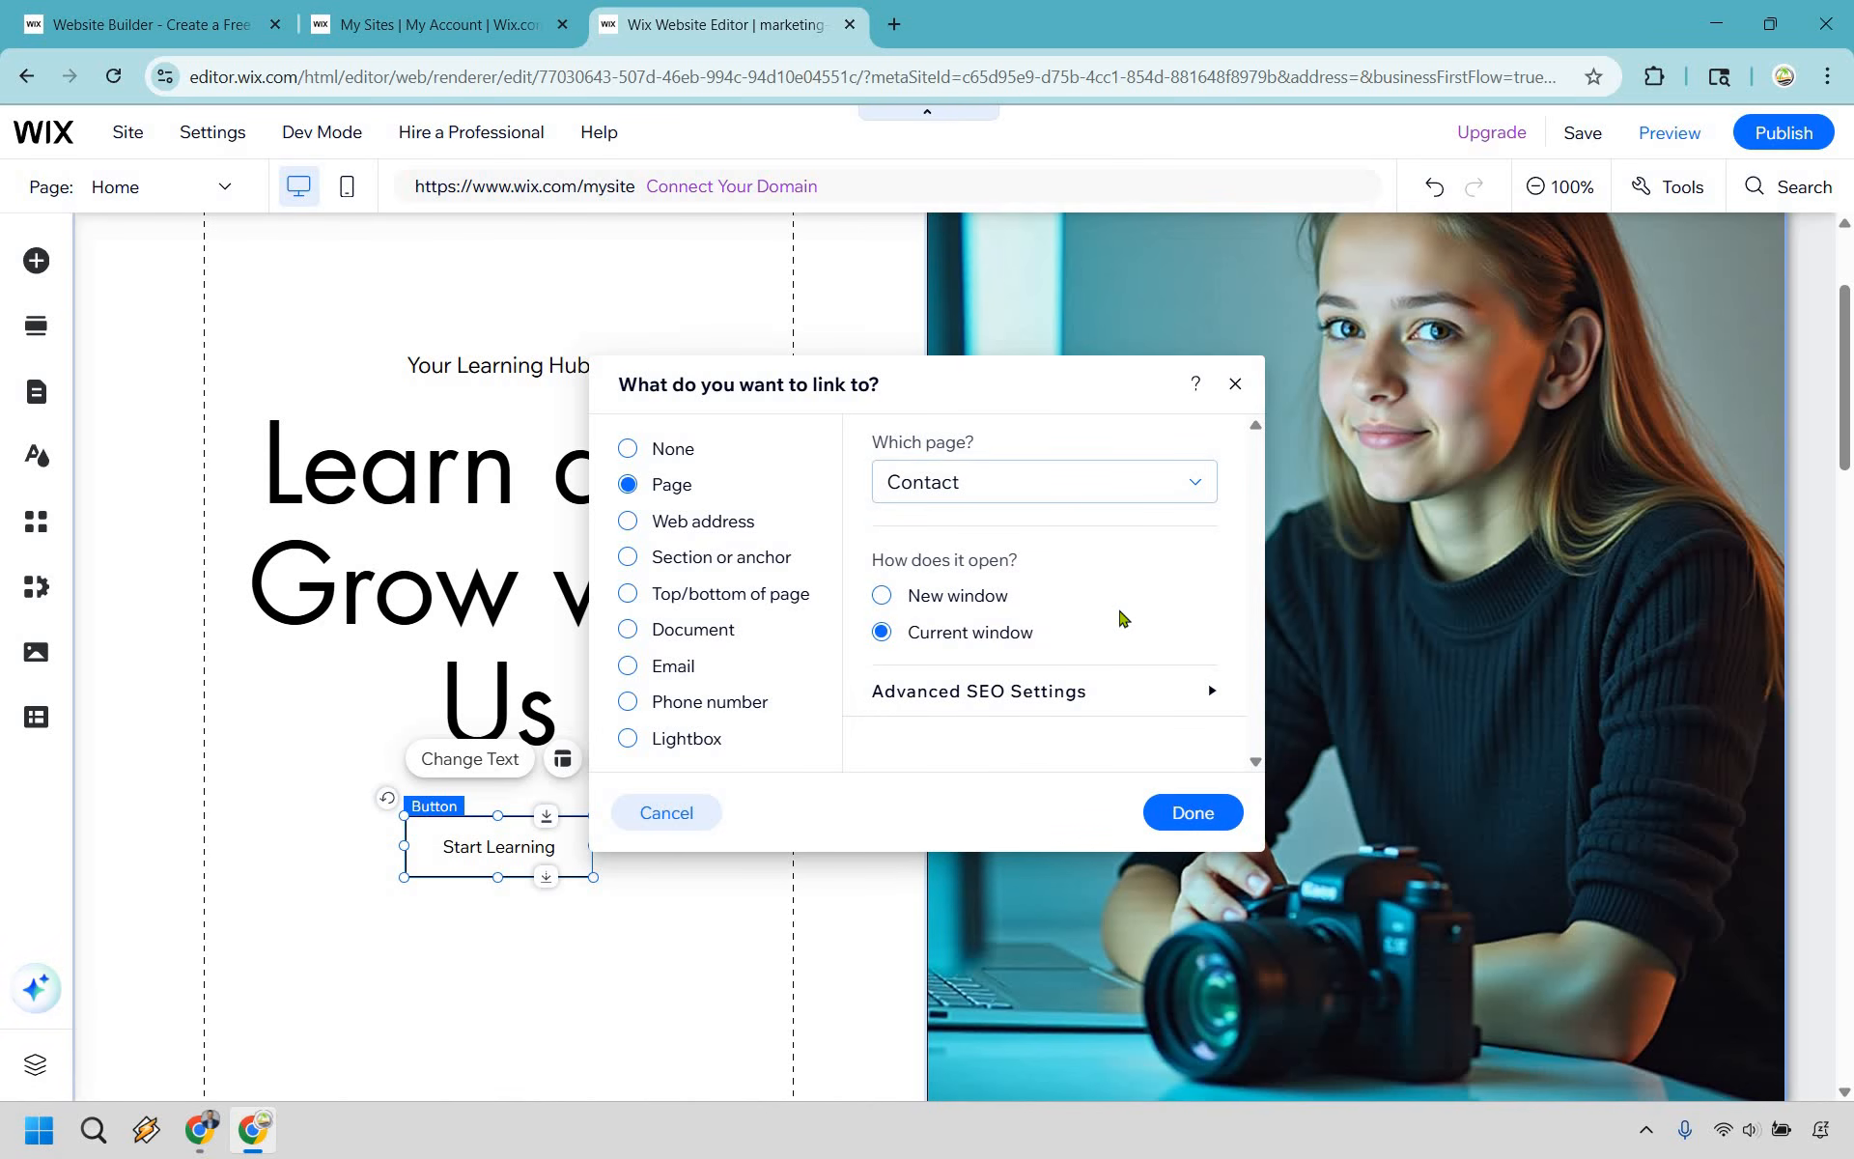
pyautogui.click(961, 601)
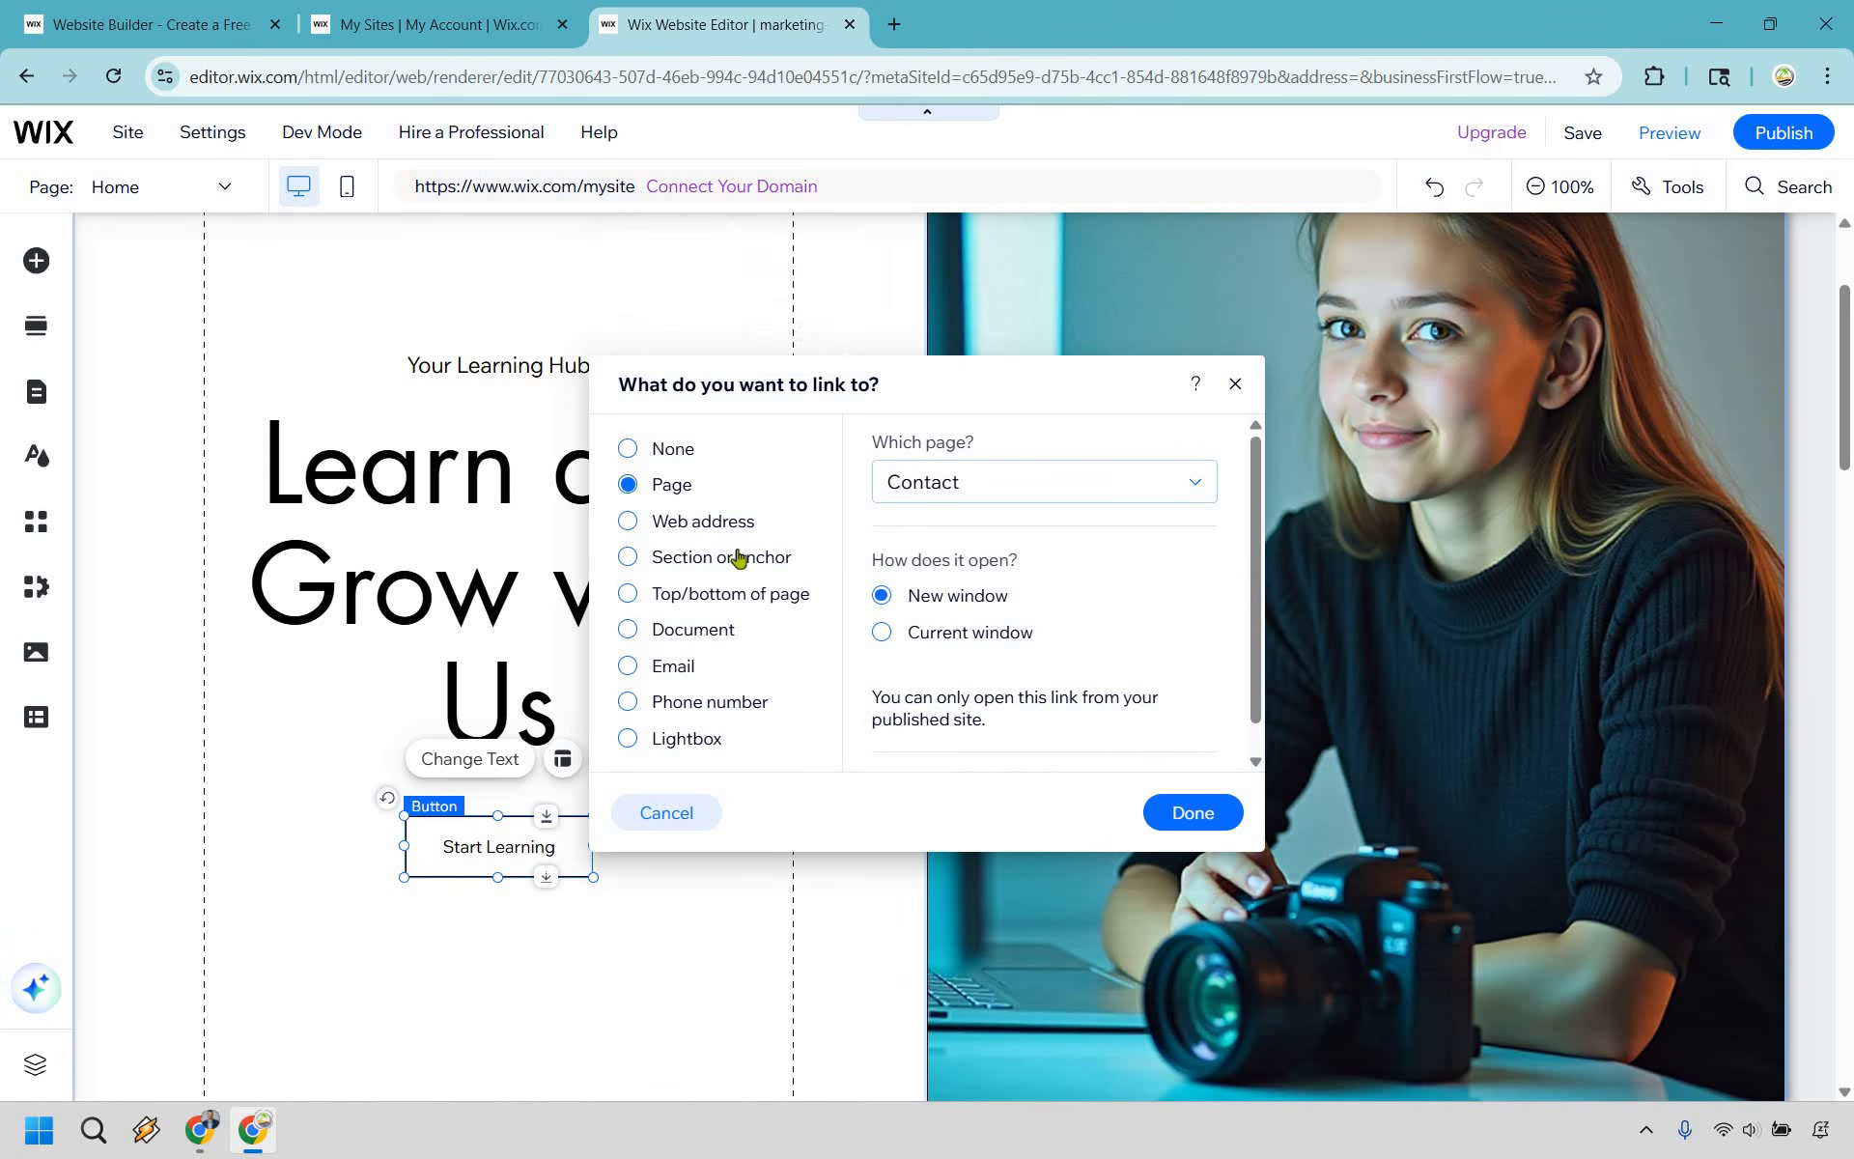
pyautogui.click(697, 521)
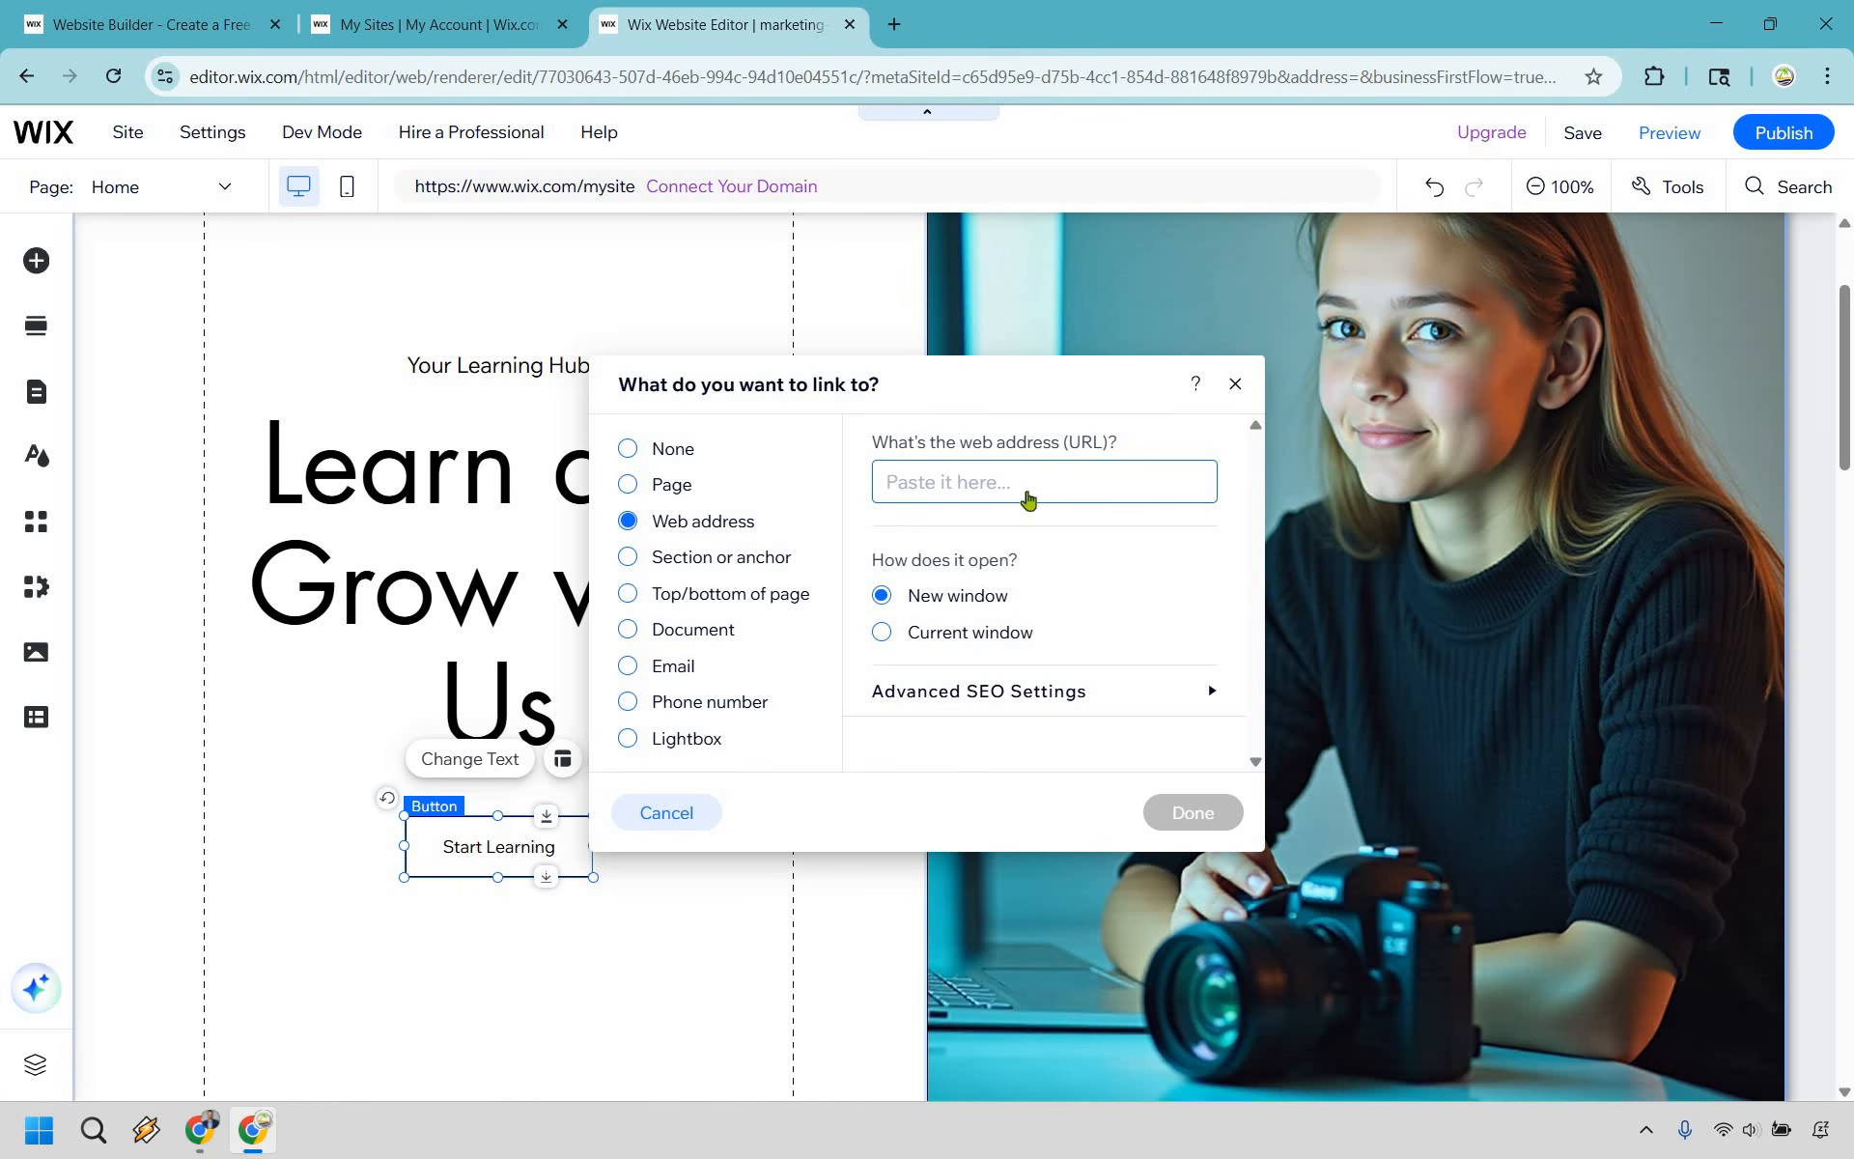
pyautogui.click(1159, 484)
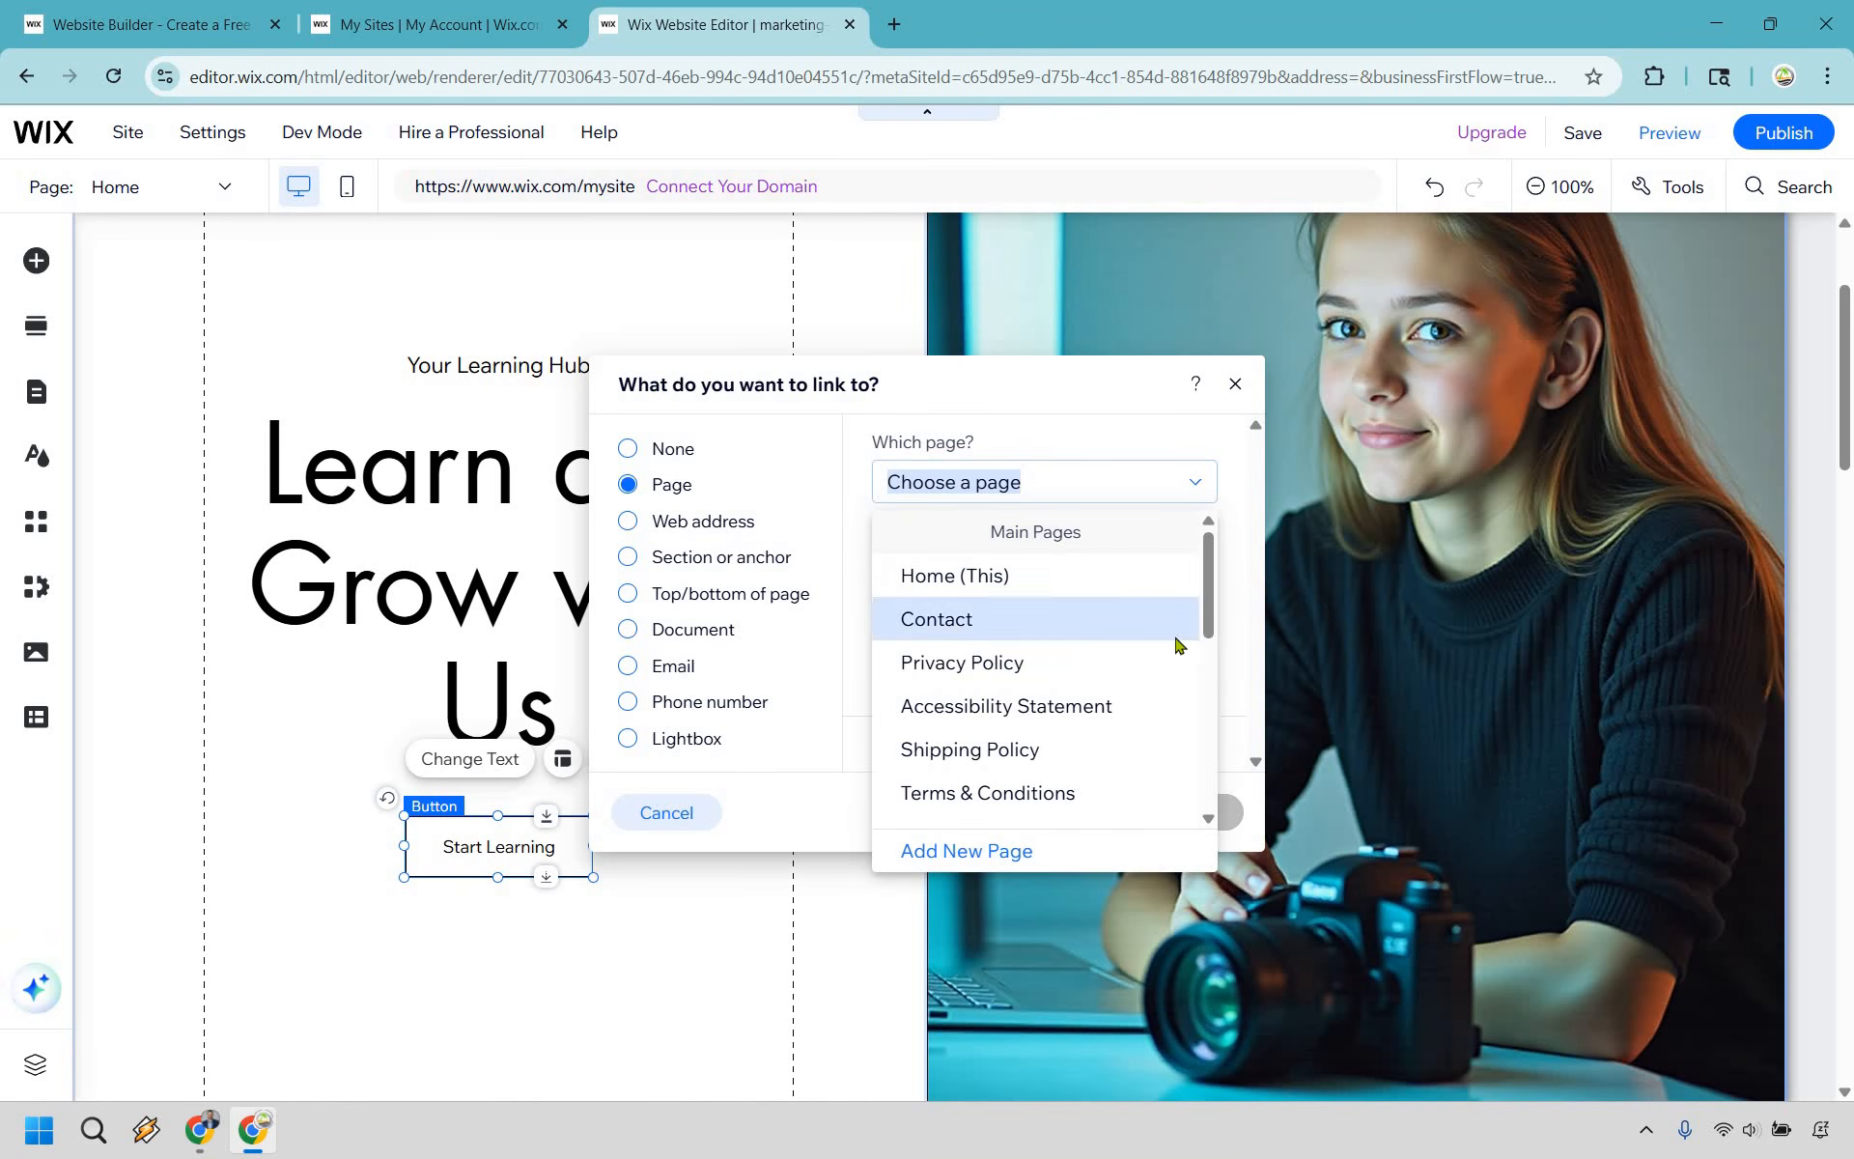
pyautogui.click(1035, 619)
pyautogui.click(951, 596)
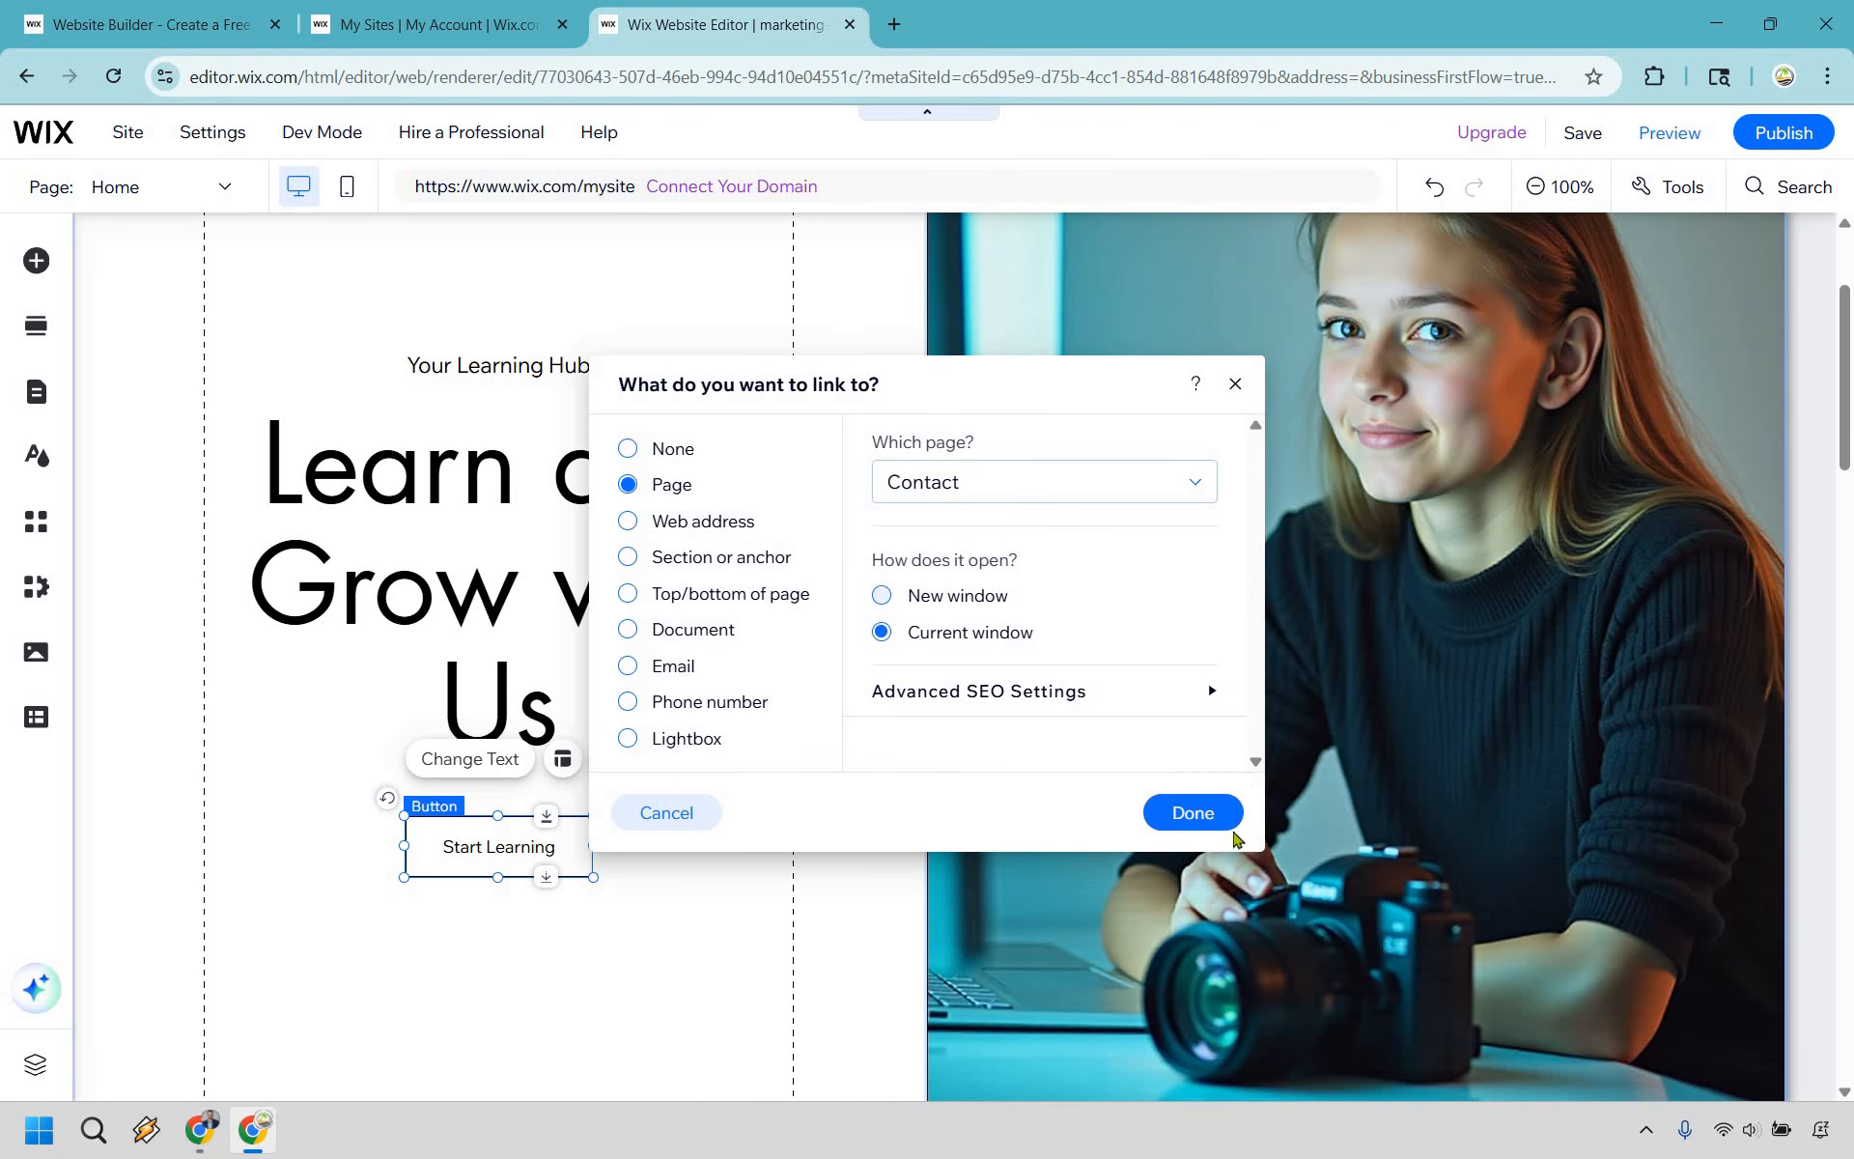
pyautogui.click(1196, 824)
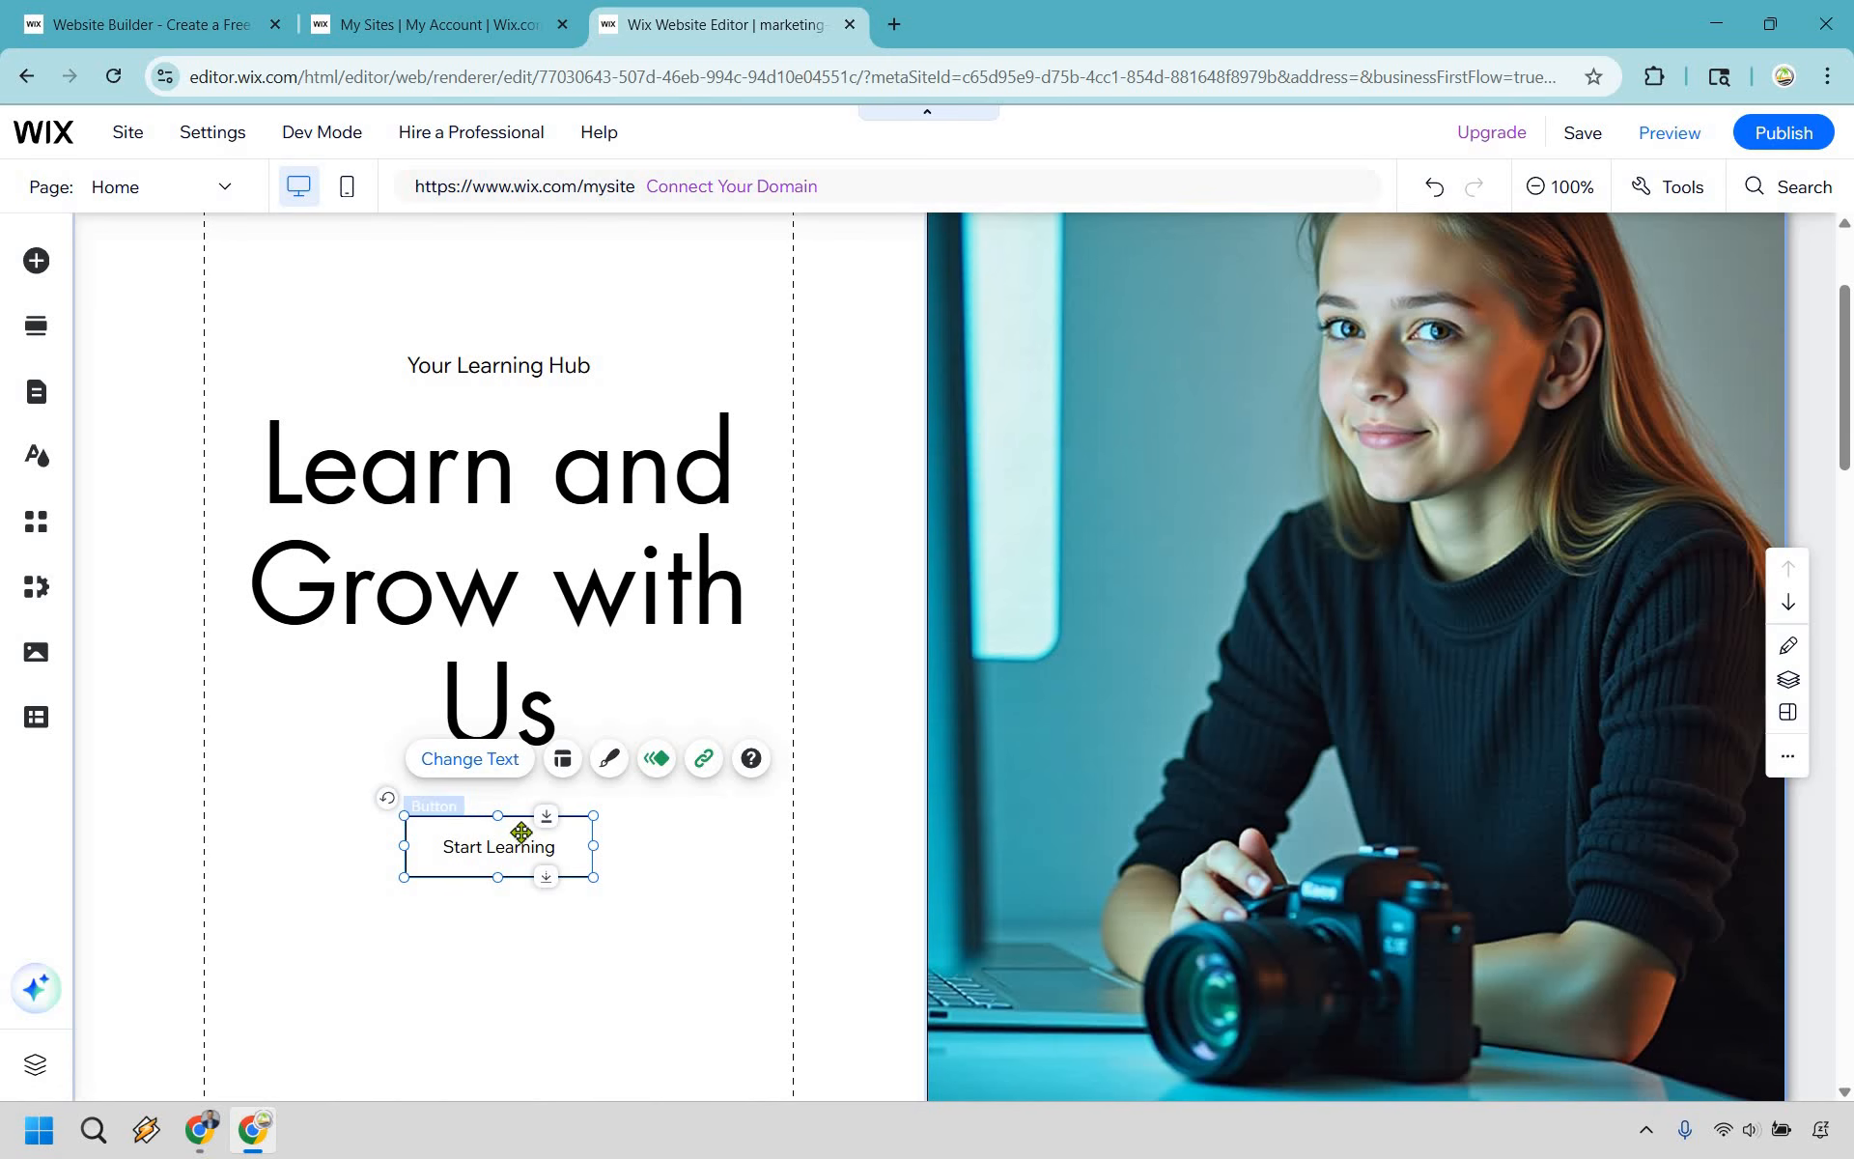
# - Change the text of the Start Learning button to Contact Me
pyautogui.doubleClick(516, 840)
pyautogui.write('C')
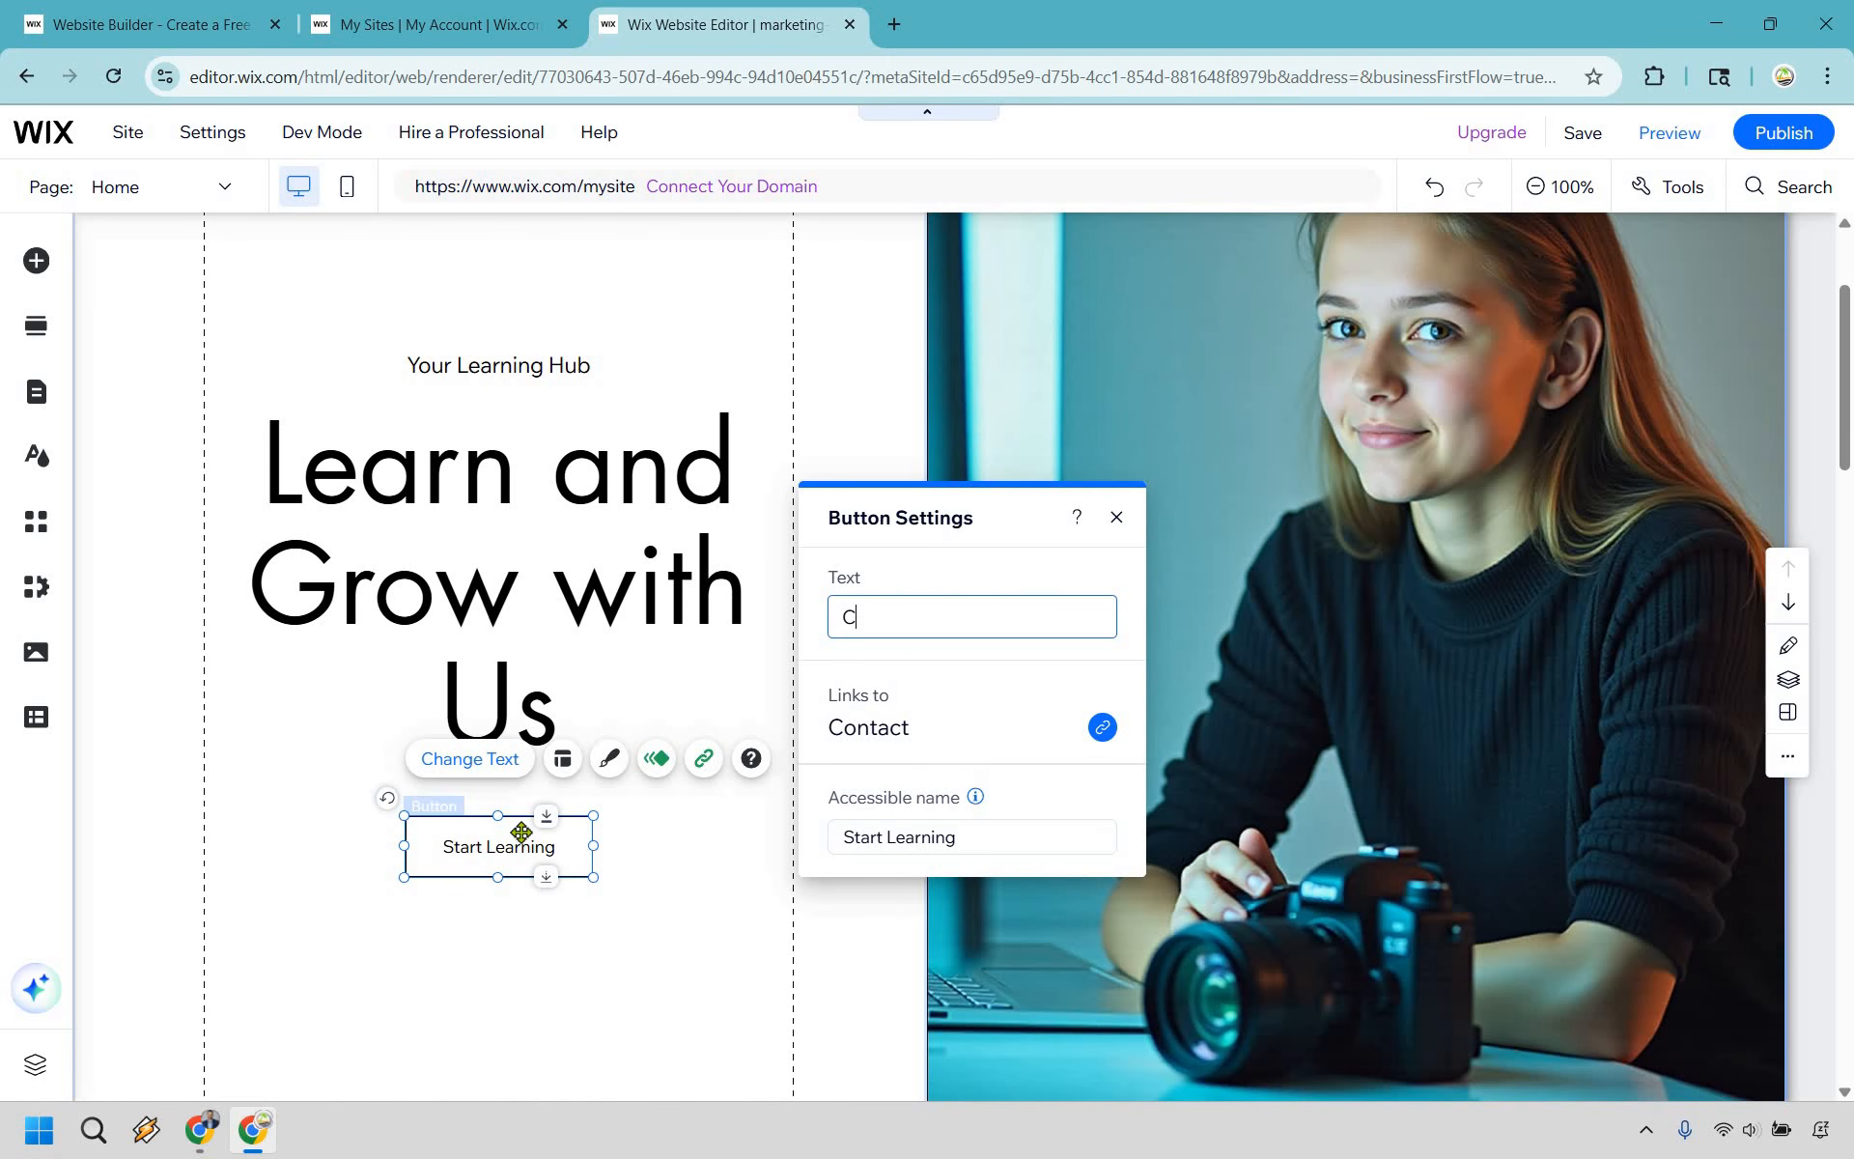
pyautogui.write('ontact')
pyautogui.press('BackSpace')
pyautogui.write('ct Me')
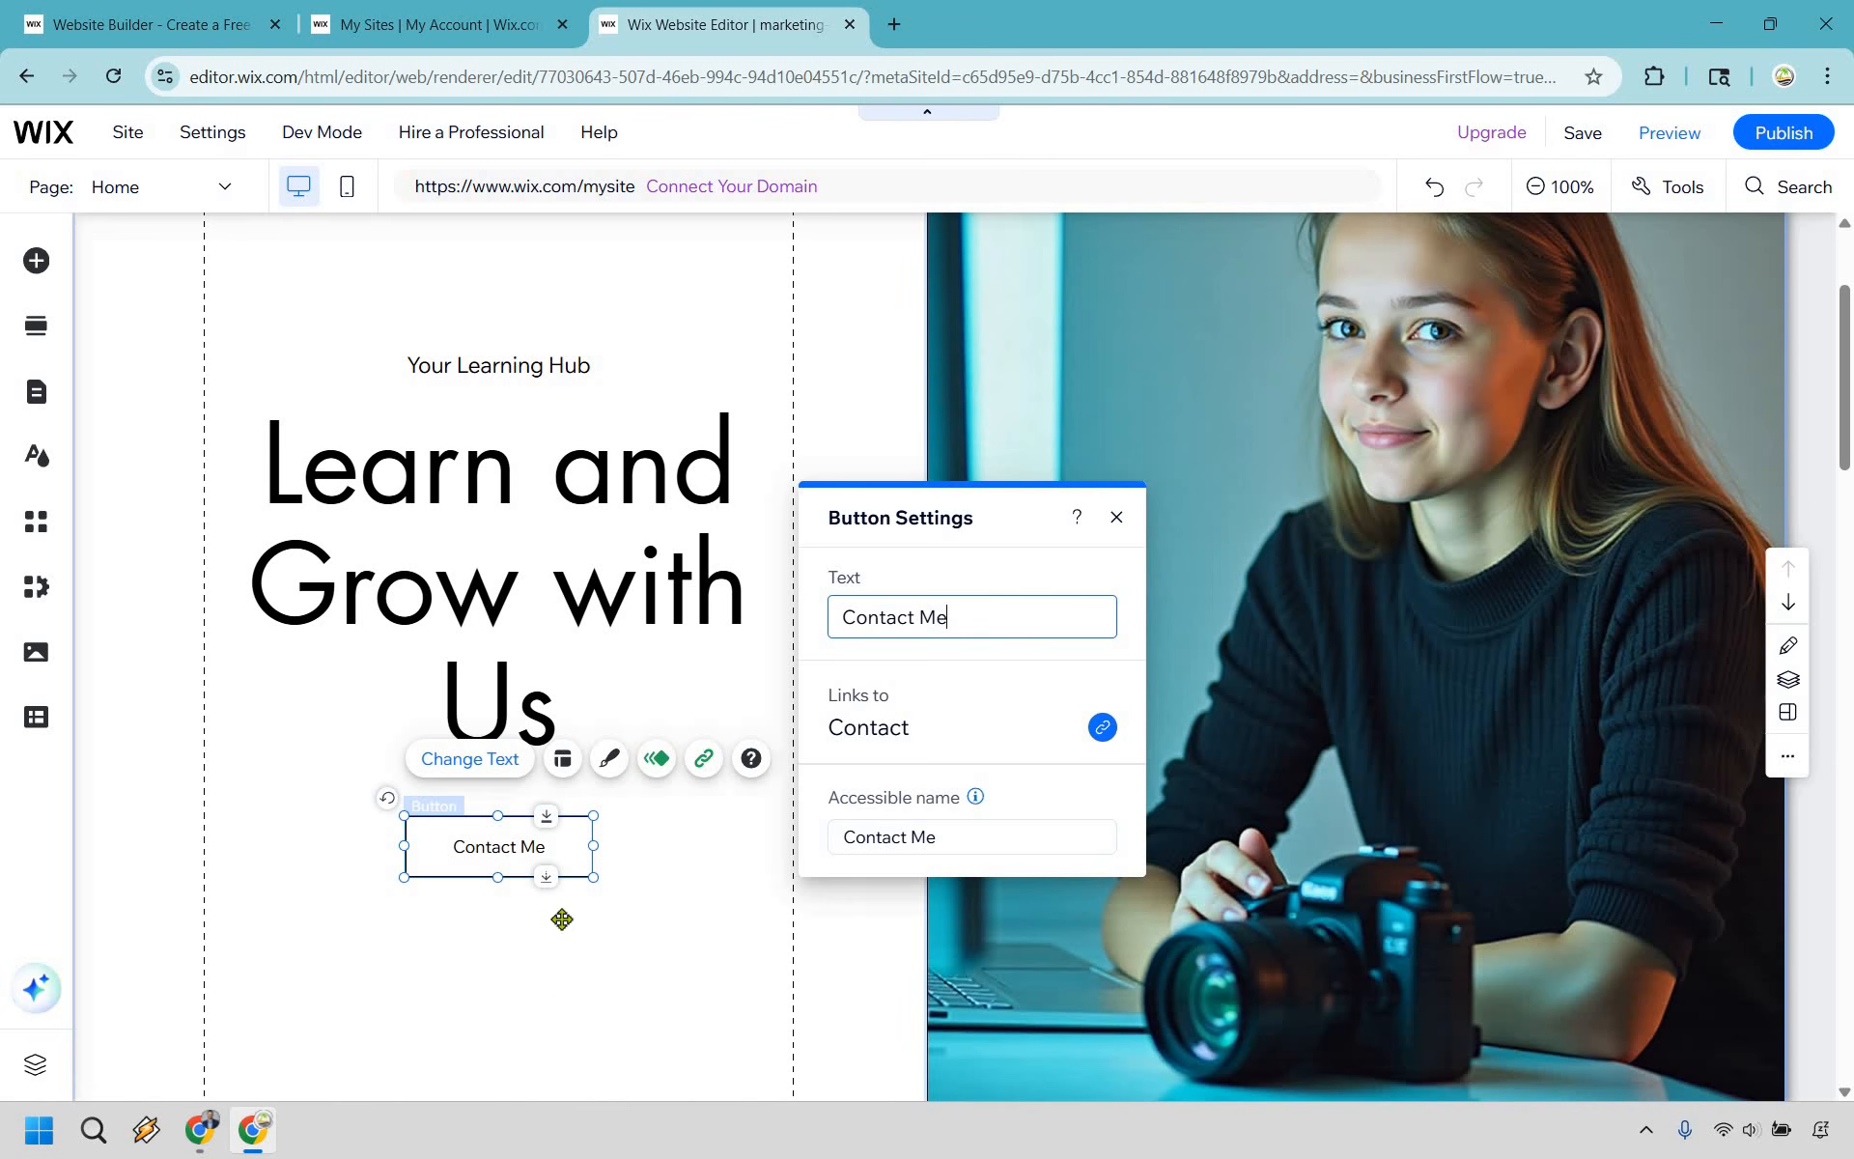
pyautogui.click(536, 569)
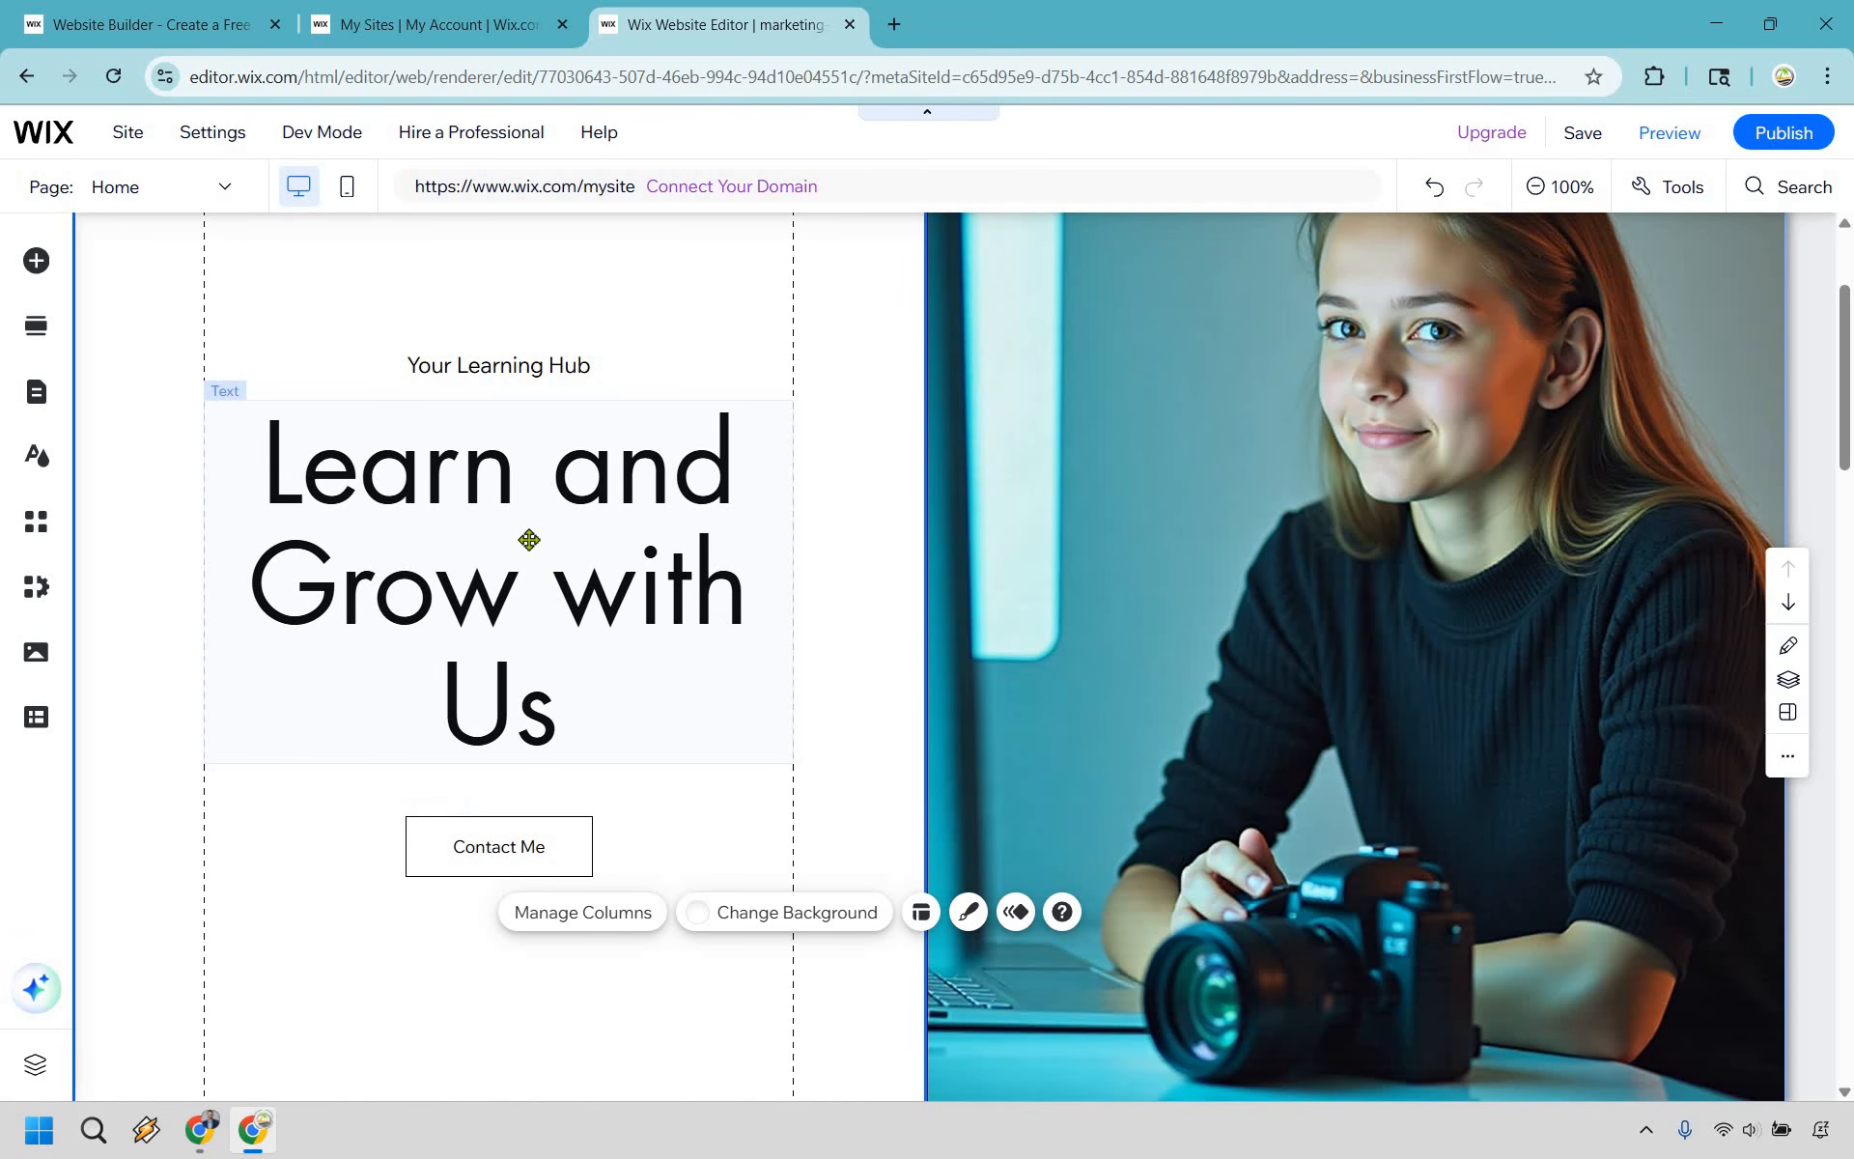
# - Replace the Welcome section's photo column background with an uploaded portrait of a bearded man in a dark suit
pyautogui.scroll(1, 560, 628)
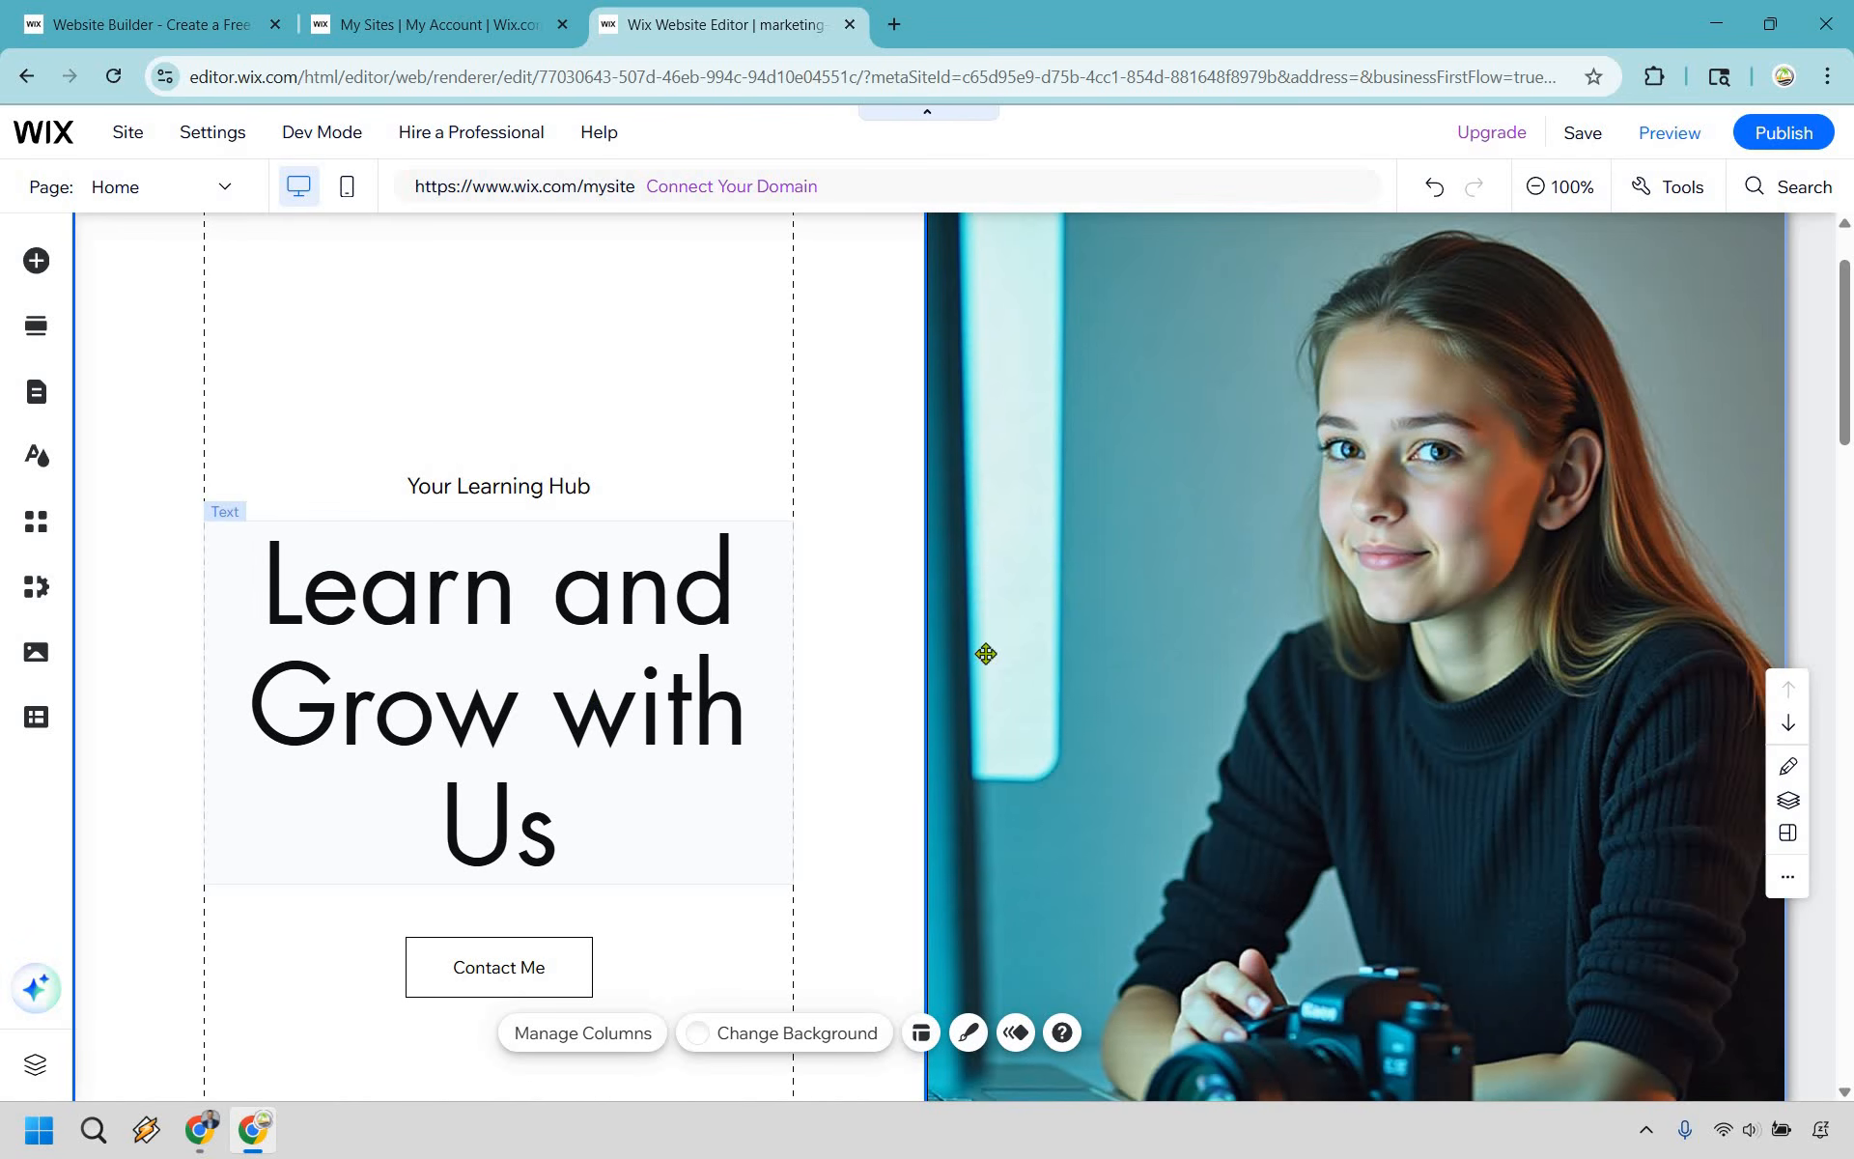
pyautogui.click(1485, 576)
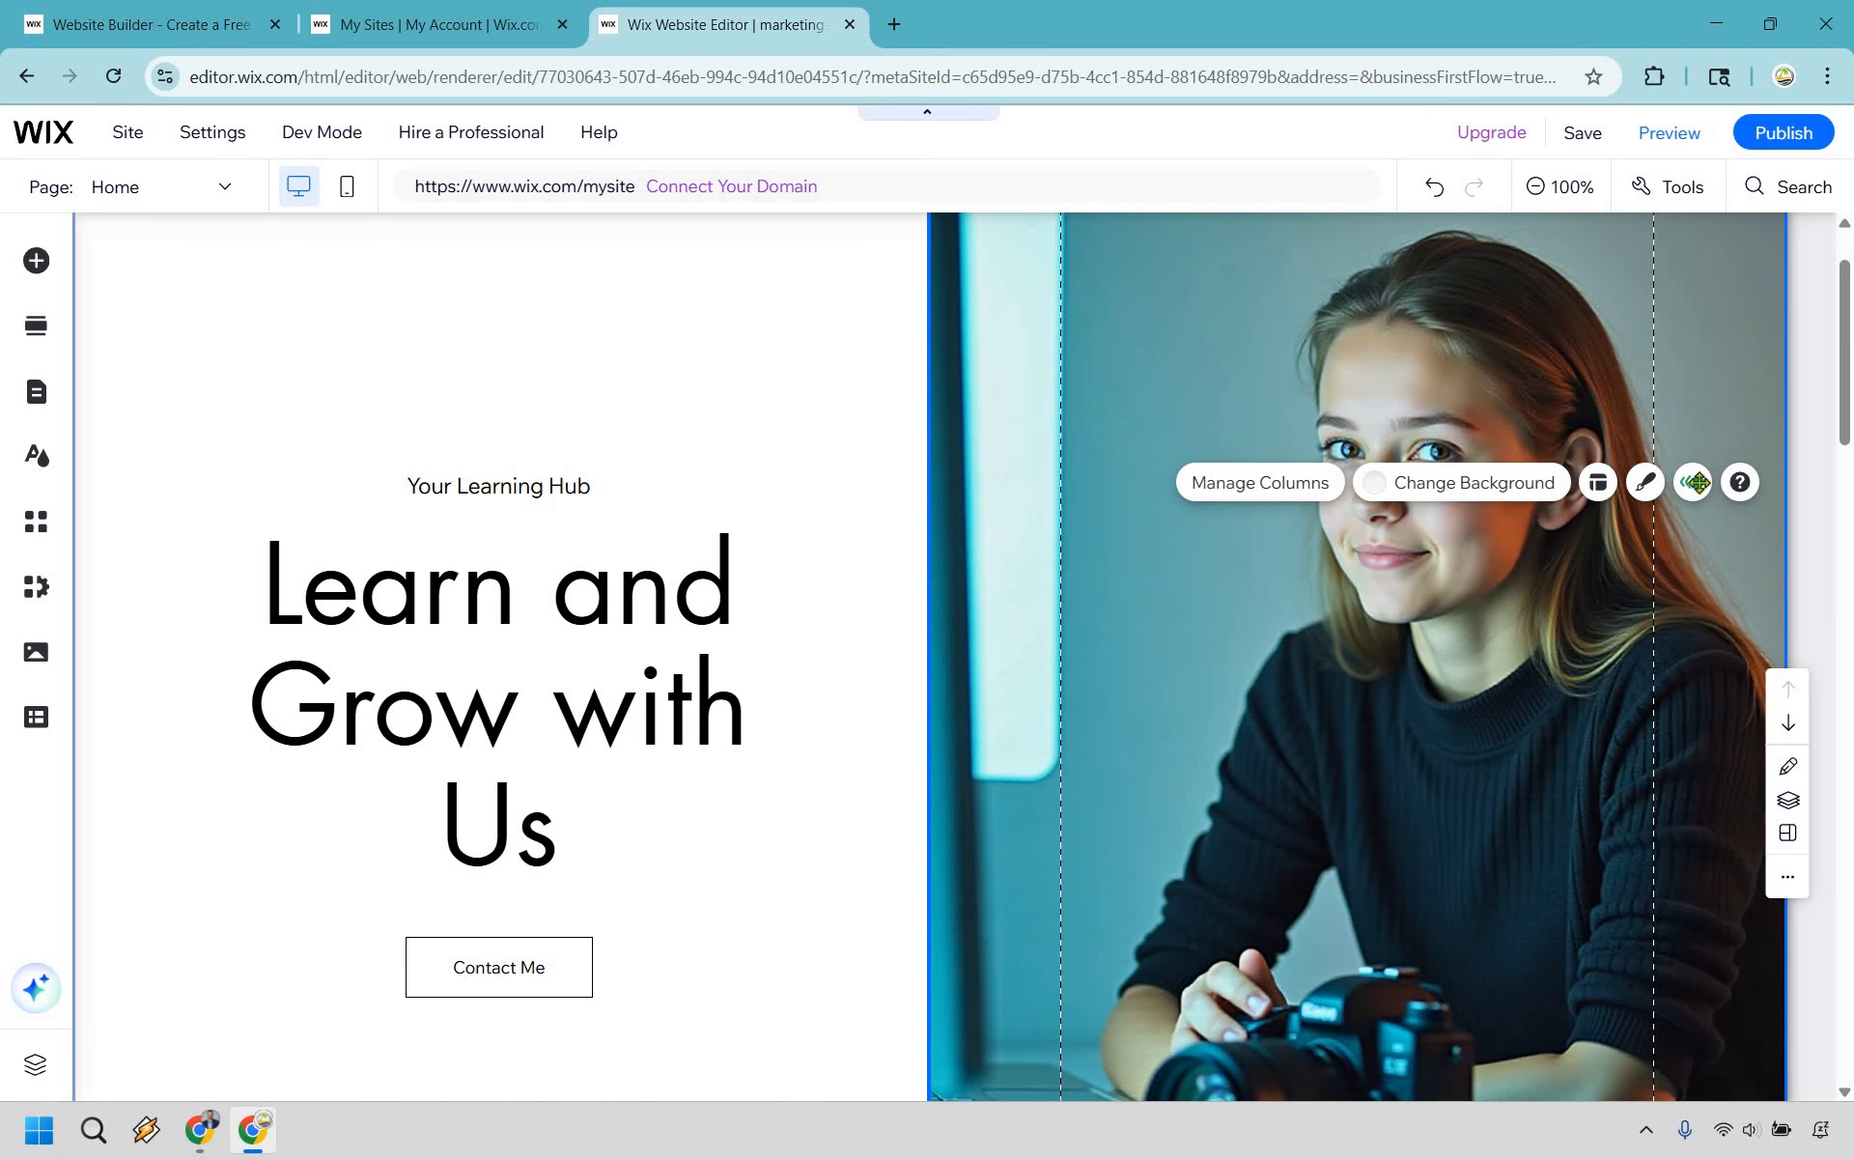
pyautogui.scroll(1, 1632, 541)
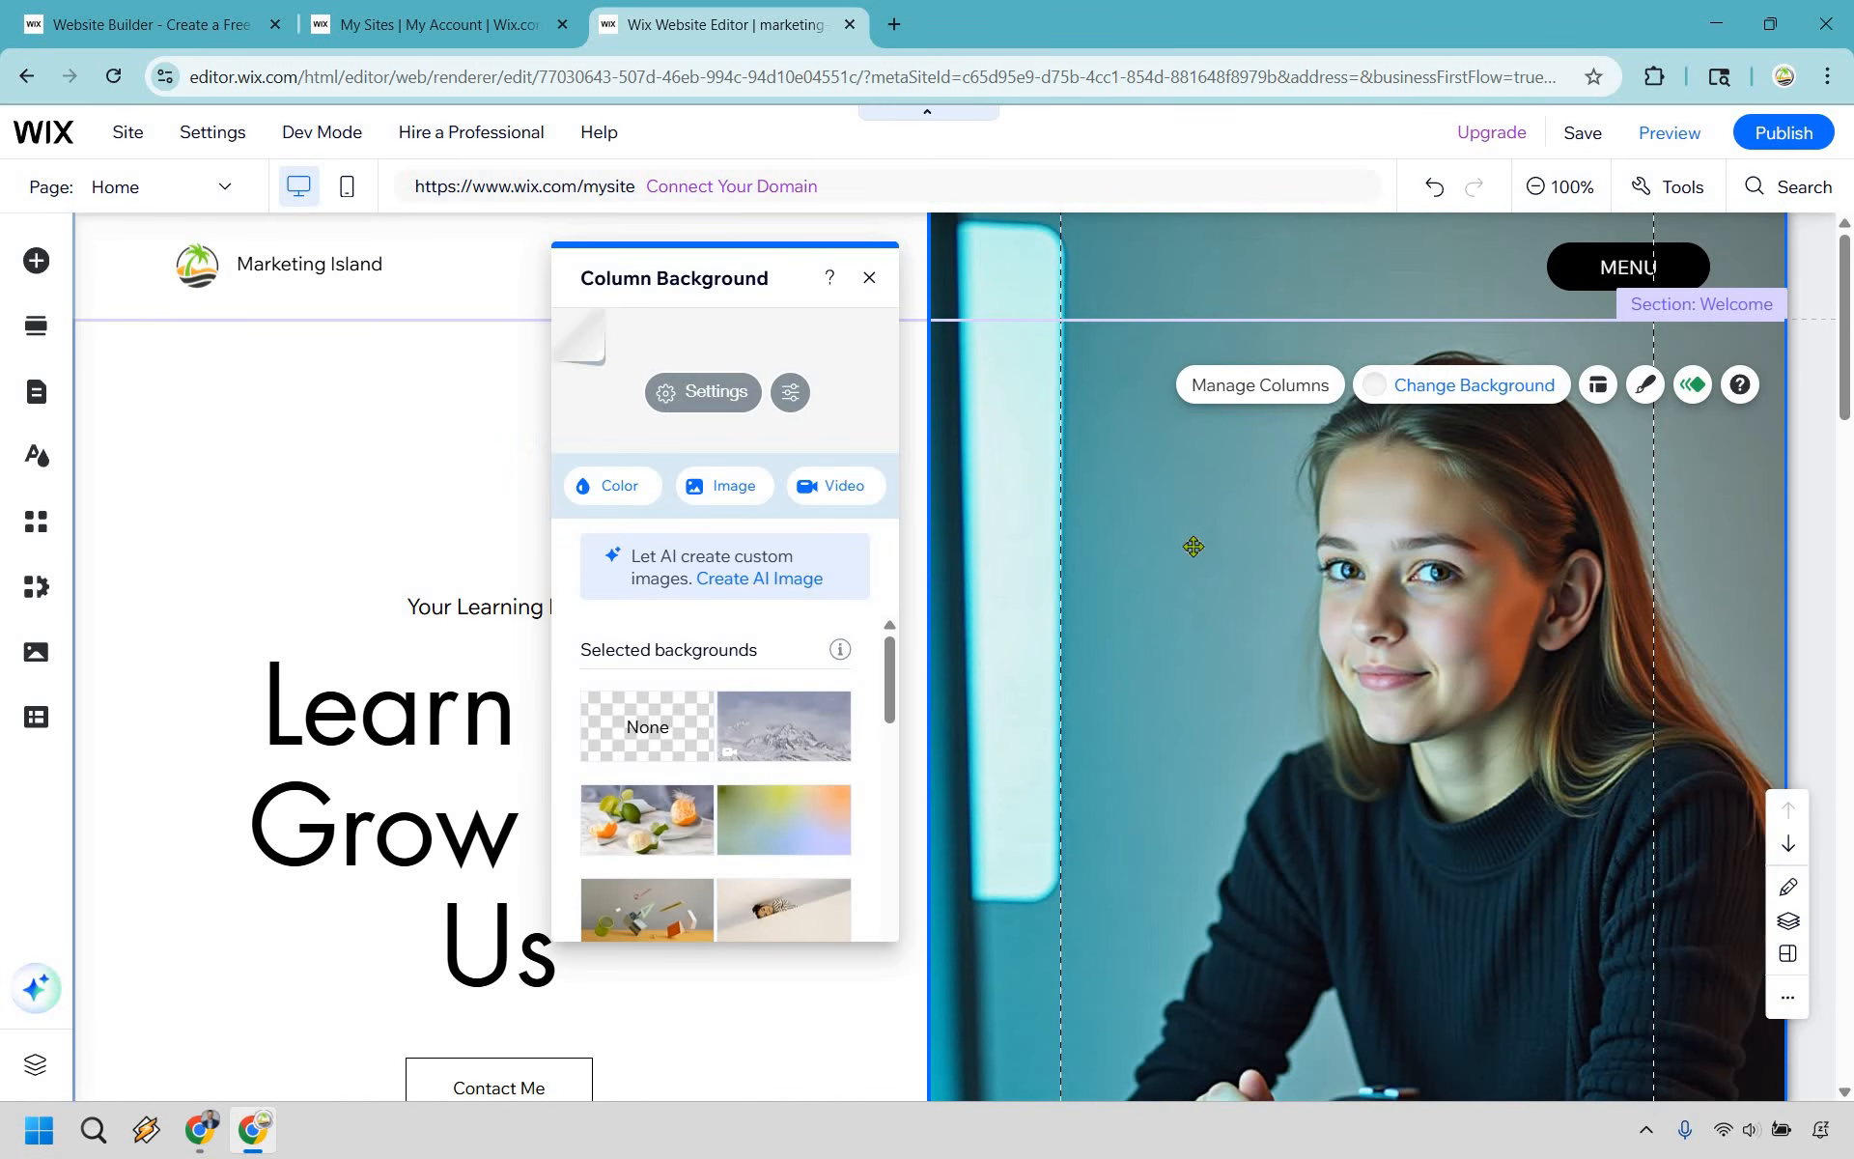
pyautogui.click(753, 495)
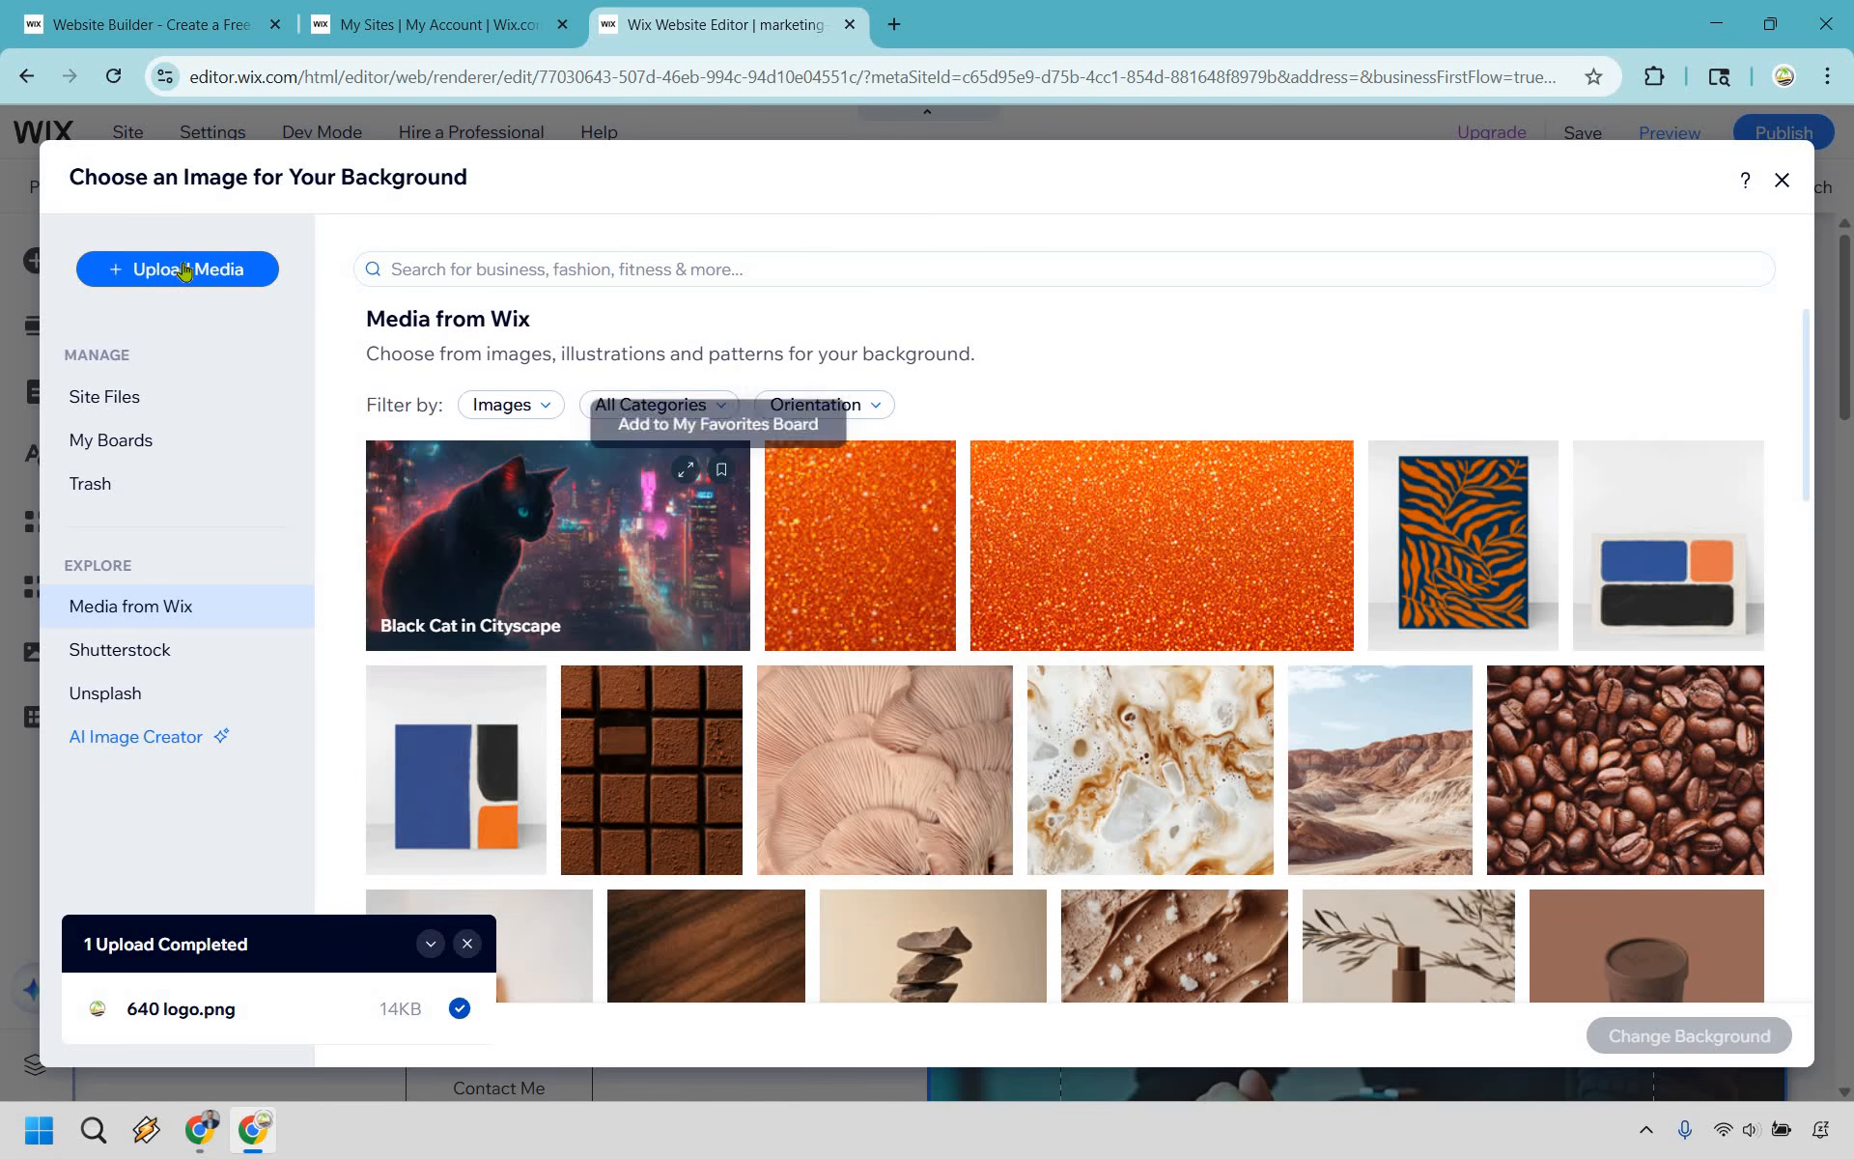
pyautogui.moveTo(582, 557)
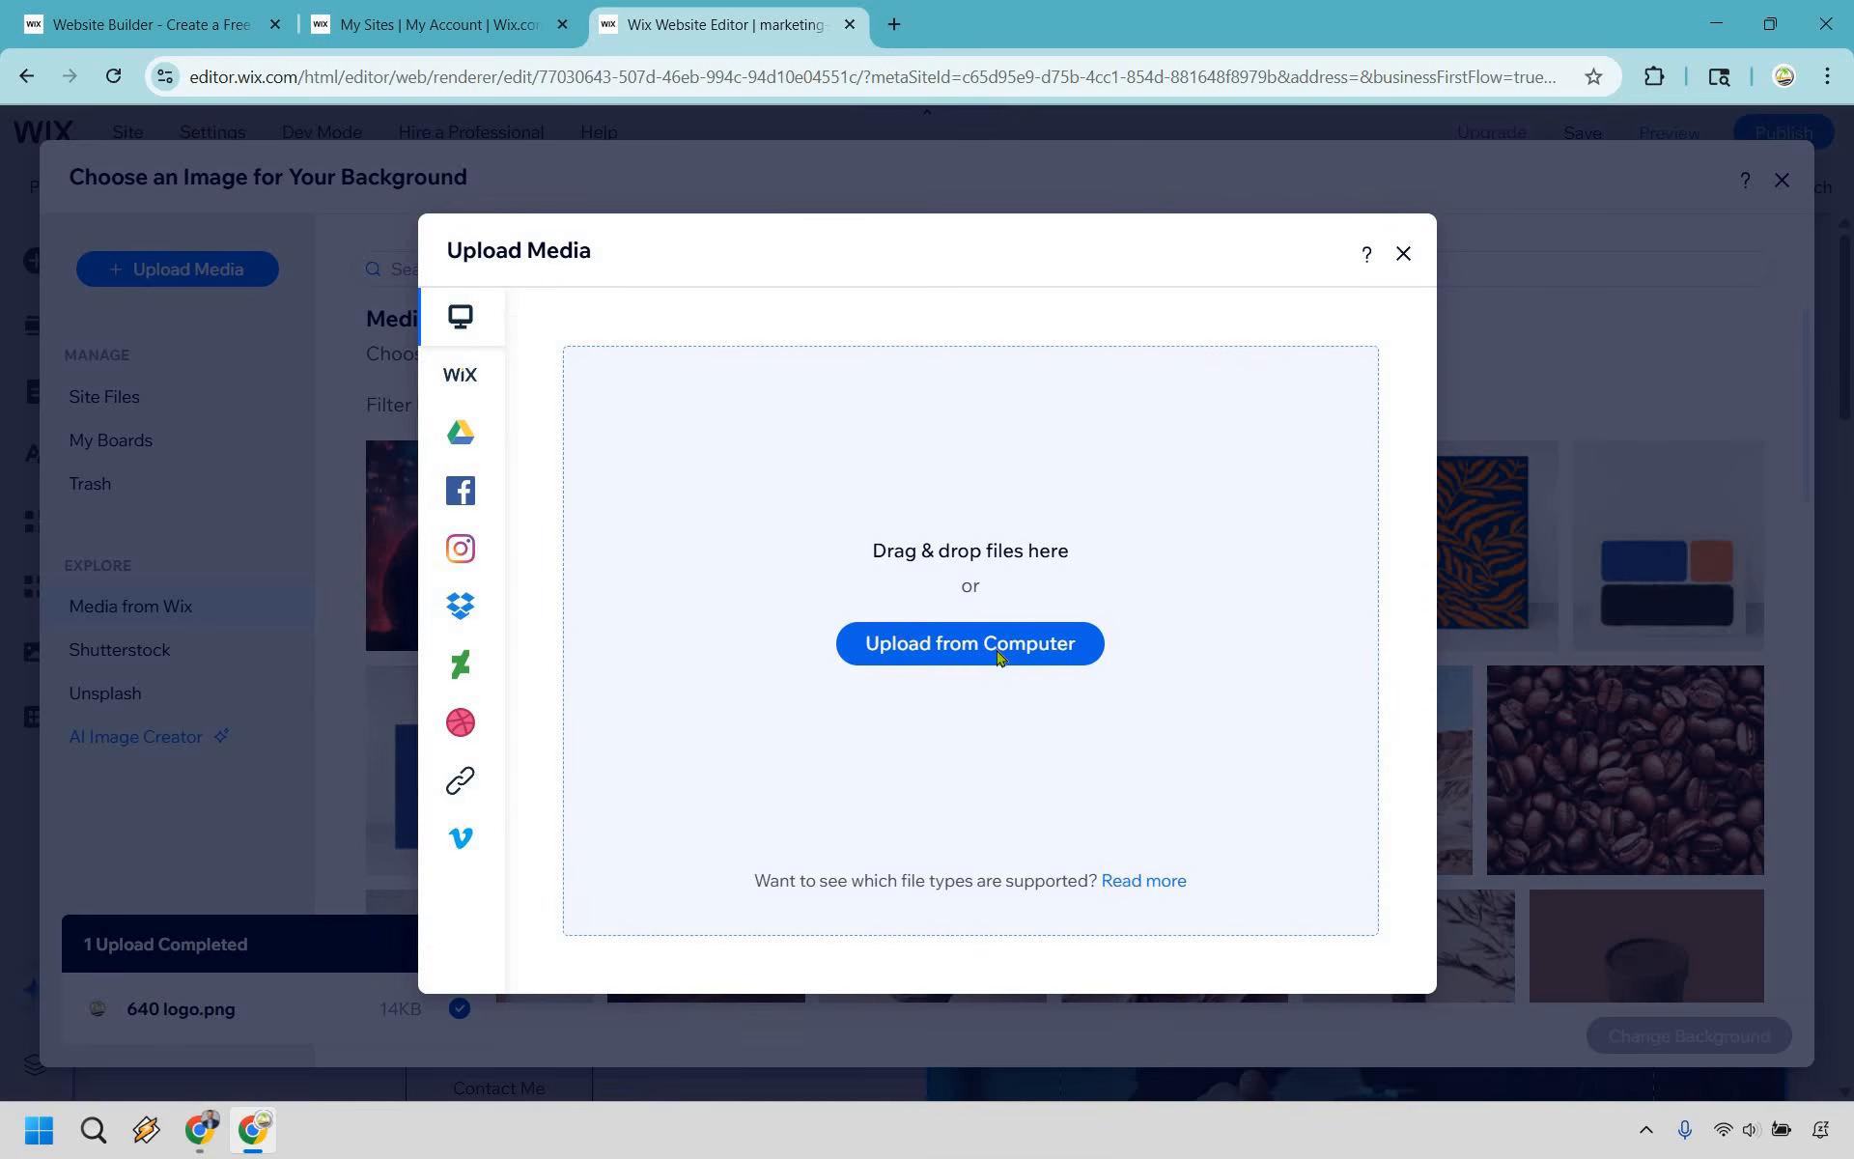
pyautogui.click(966, 646)
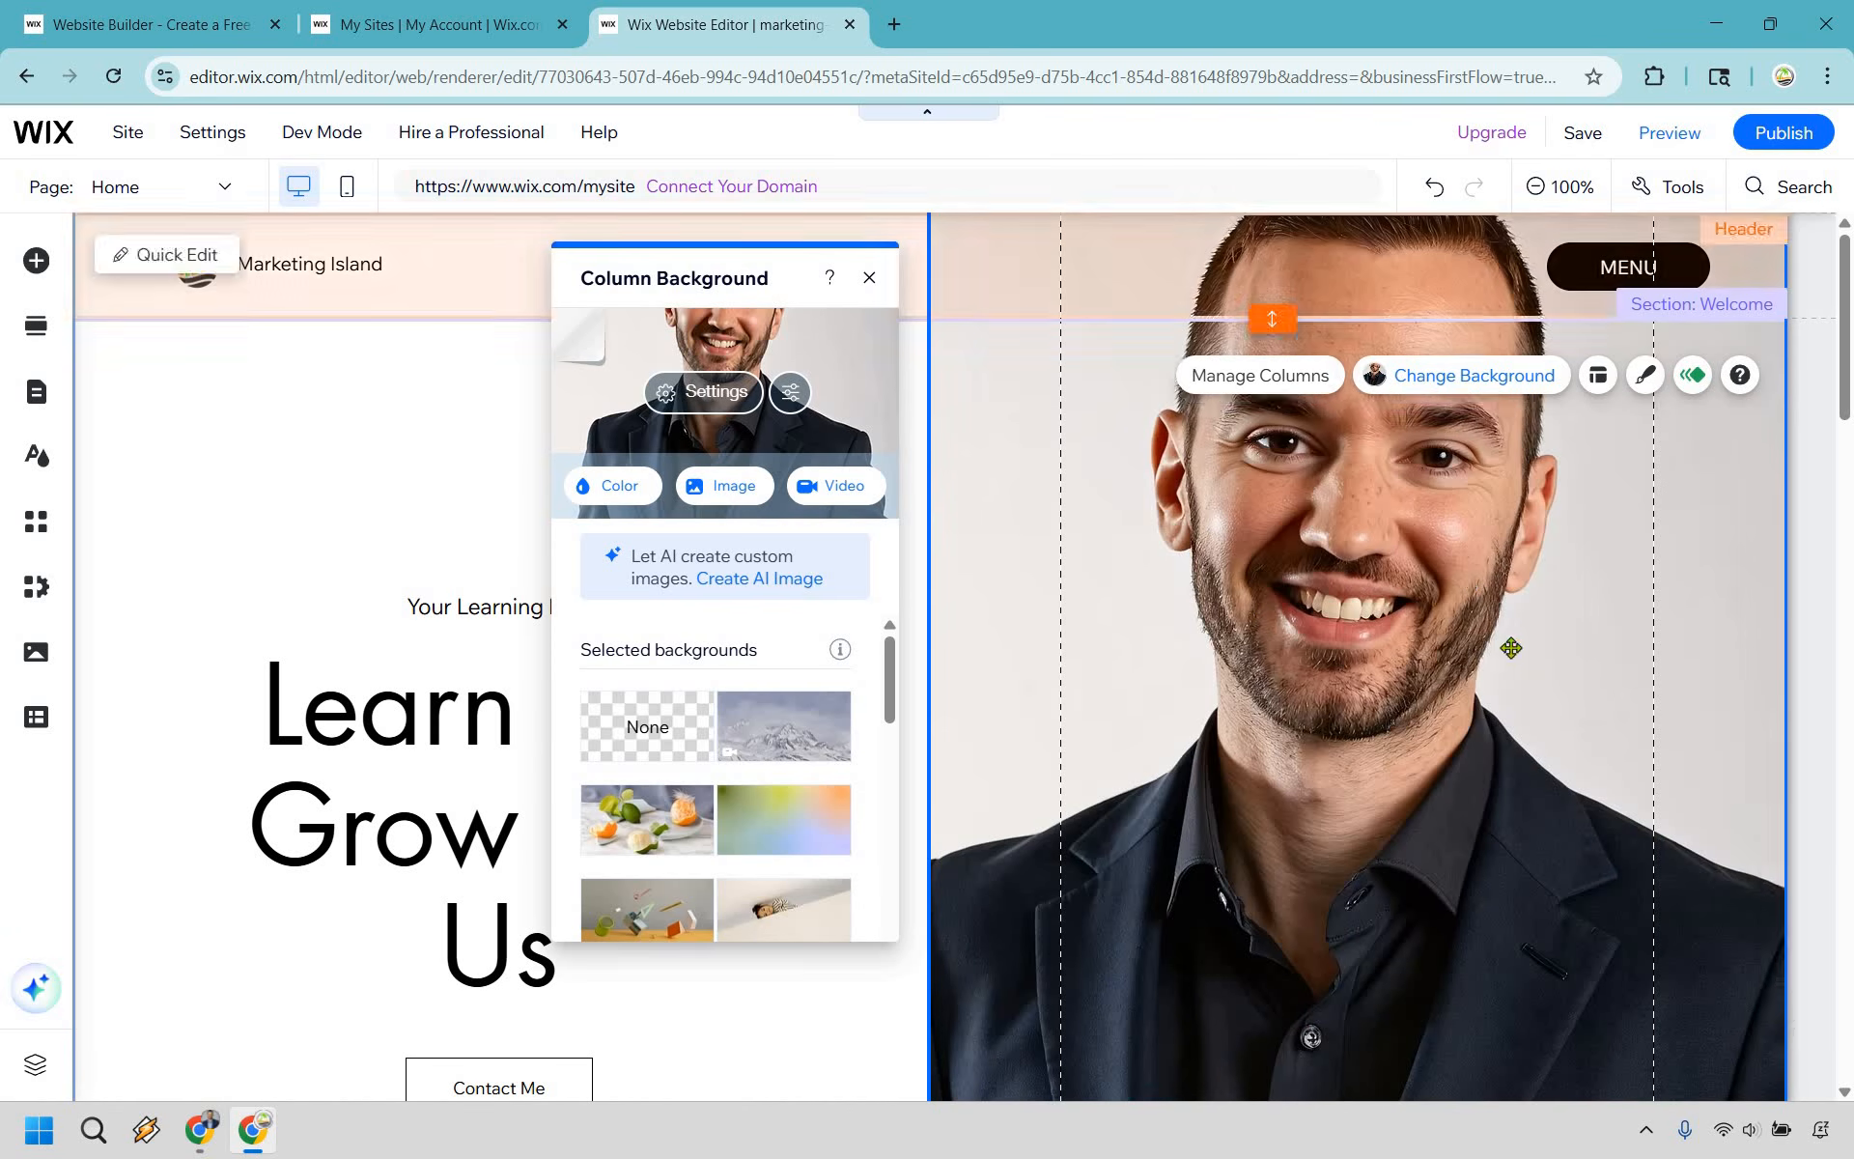
pyautogui.click(1508, 643)
pyautogui.scroll(-5, 1572, 594)
pyautogui.scroll(-9, 1572, 594)
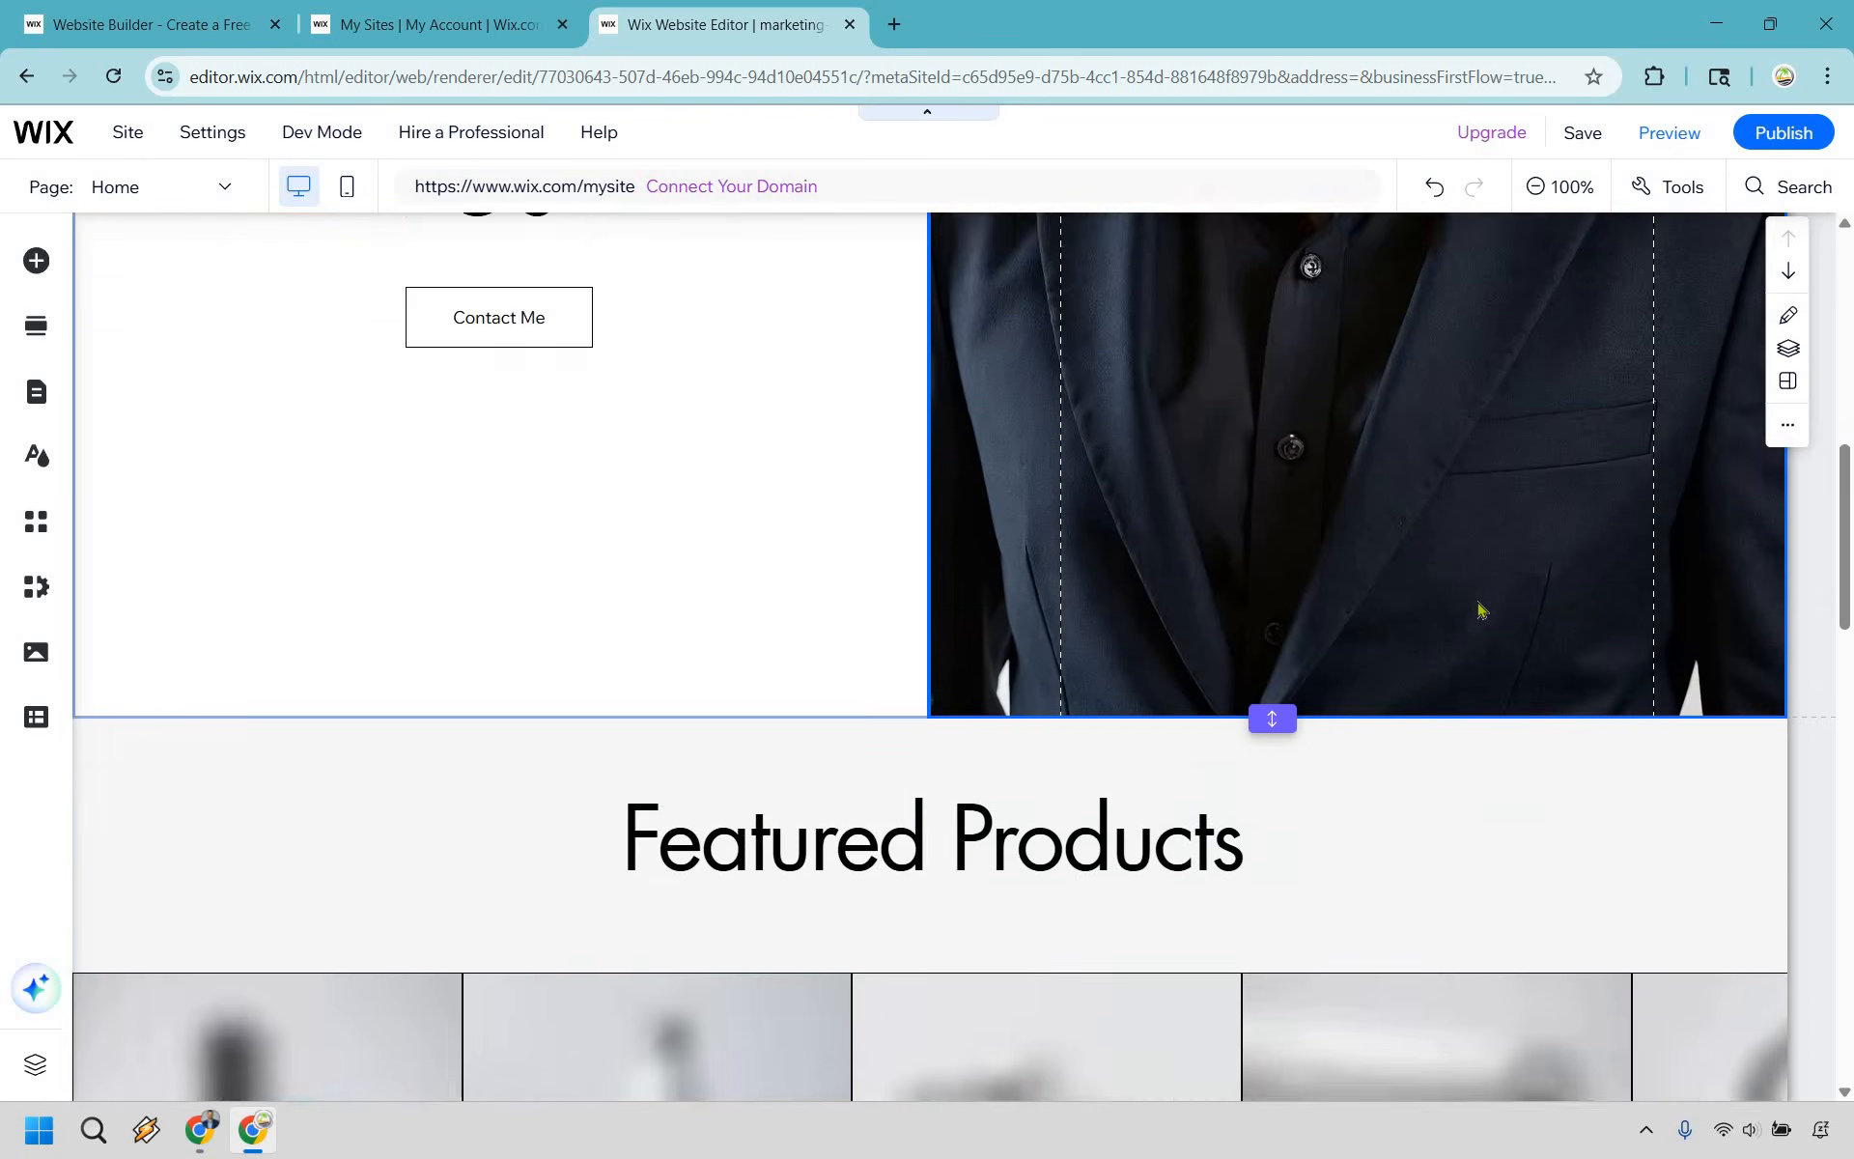
pyautogui.scroll(3, 1628, 544)
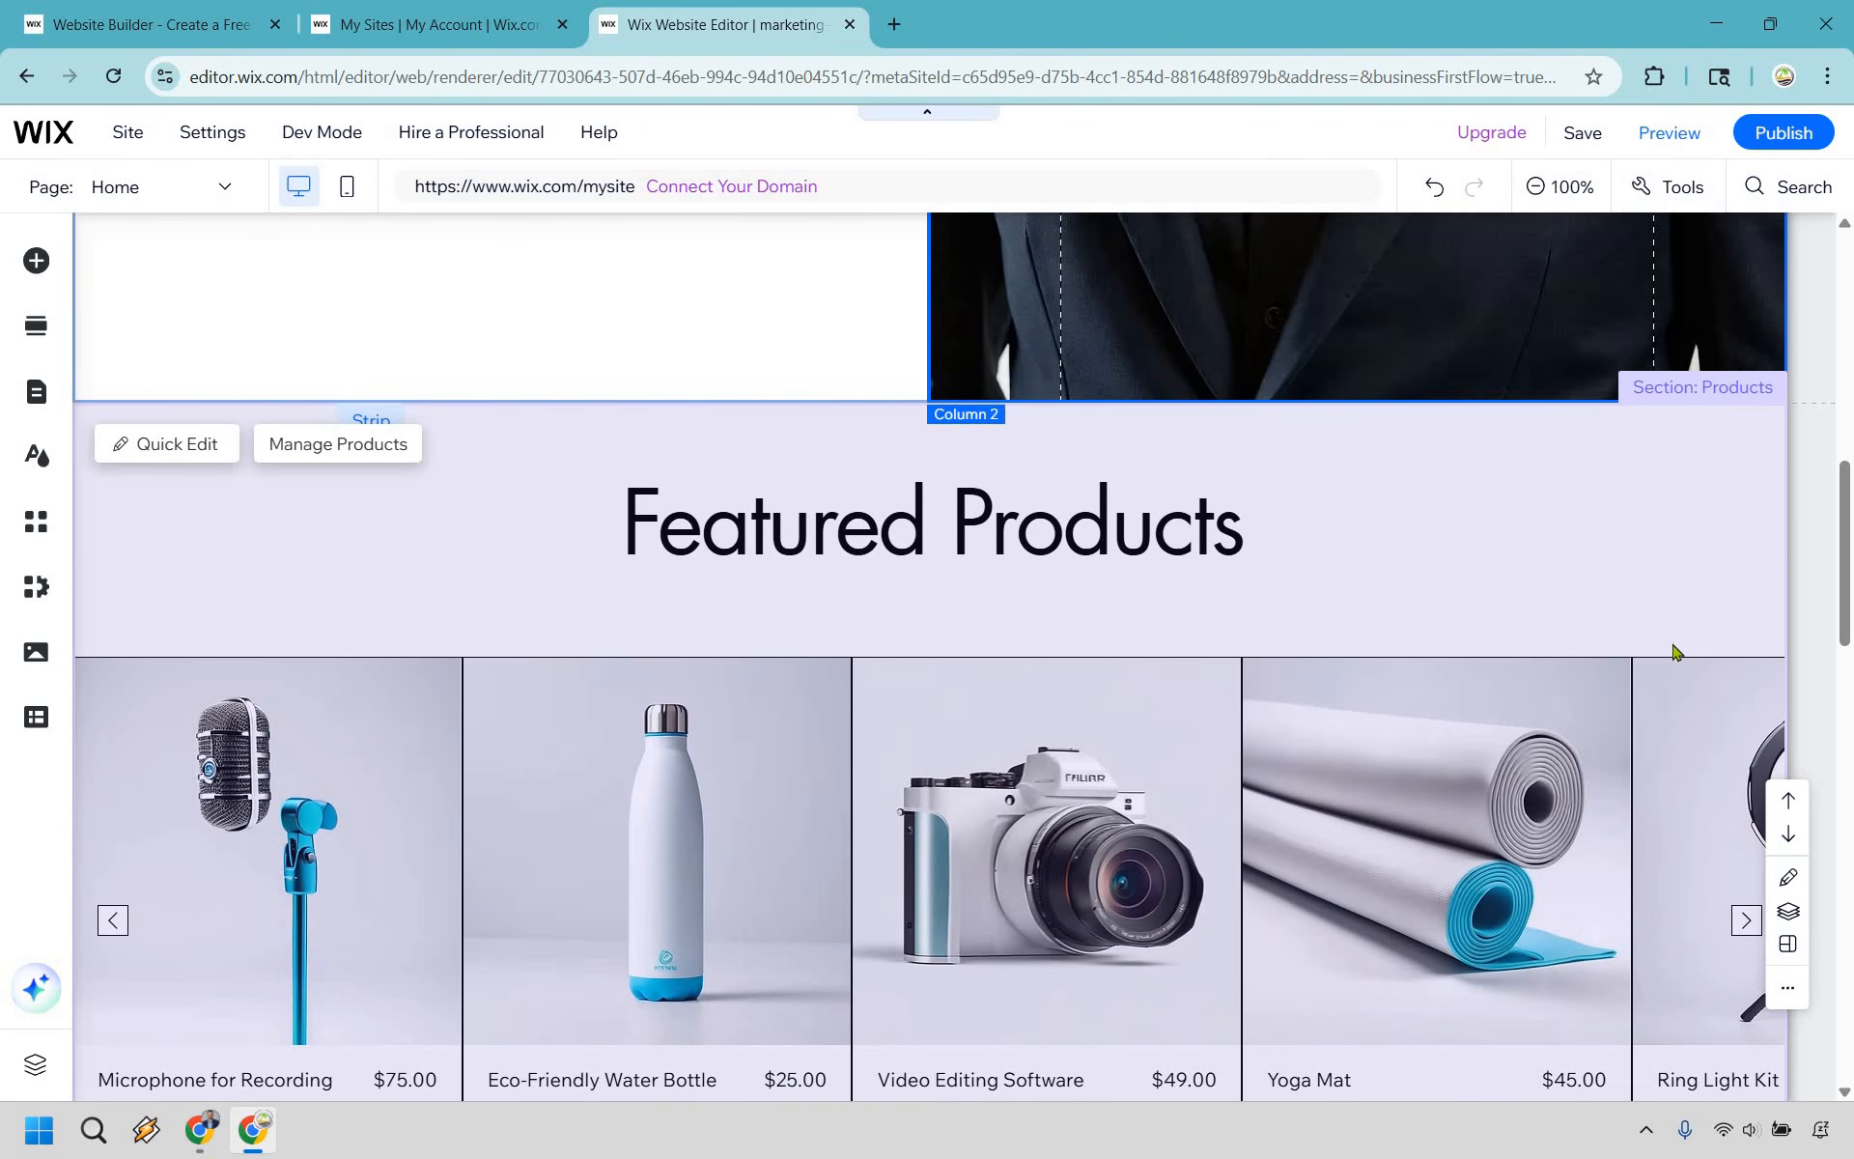
# - Delete the Featured Products section from the Home page
pyautogui.scroll(-5, 1672, 649)
pyautogui.scroll(4, 1681, 426)
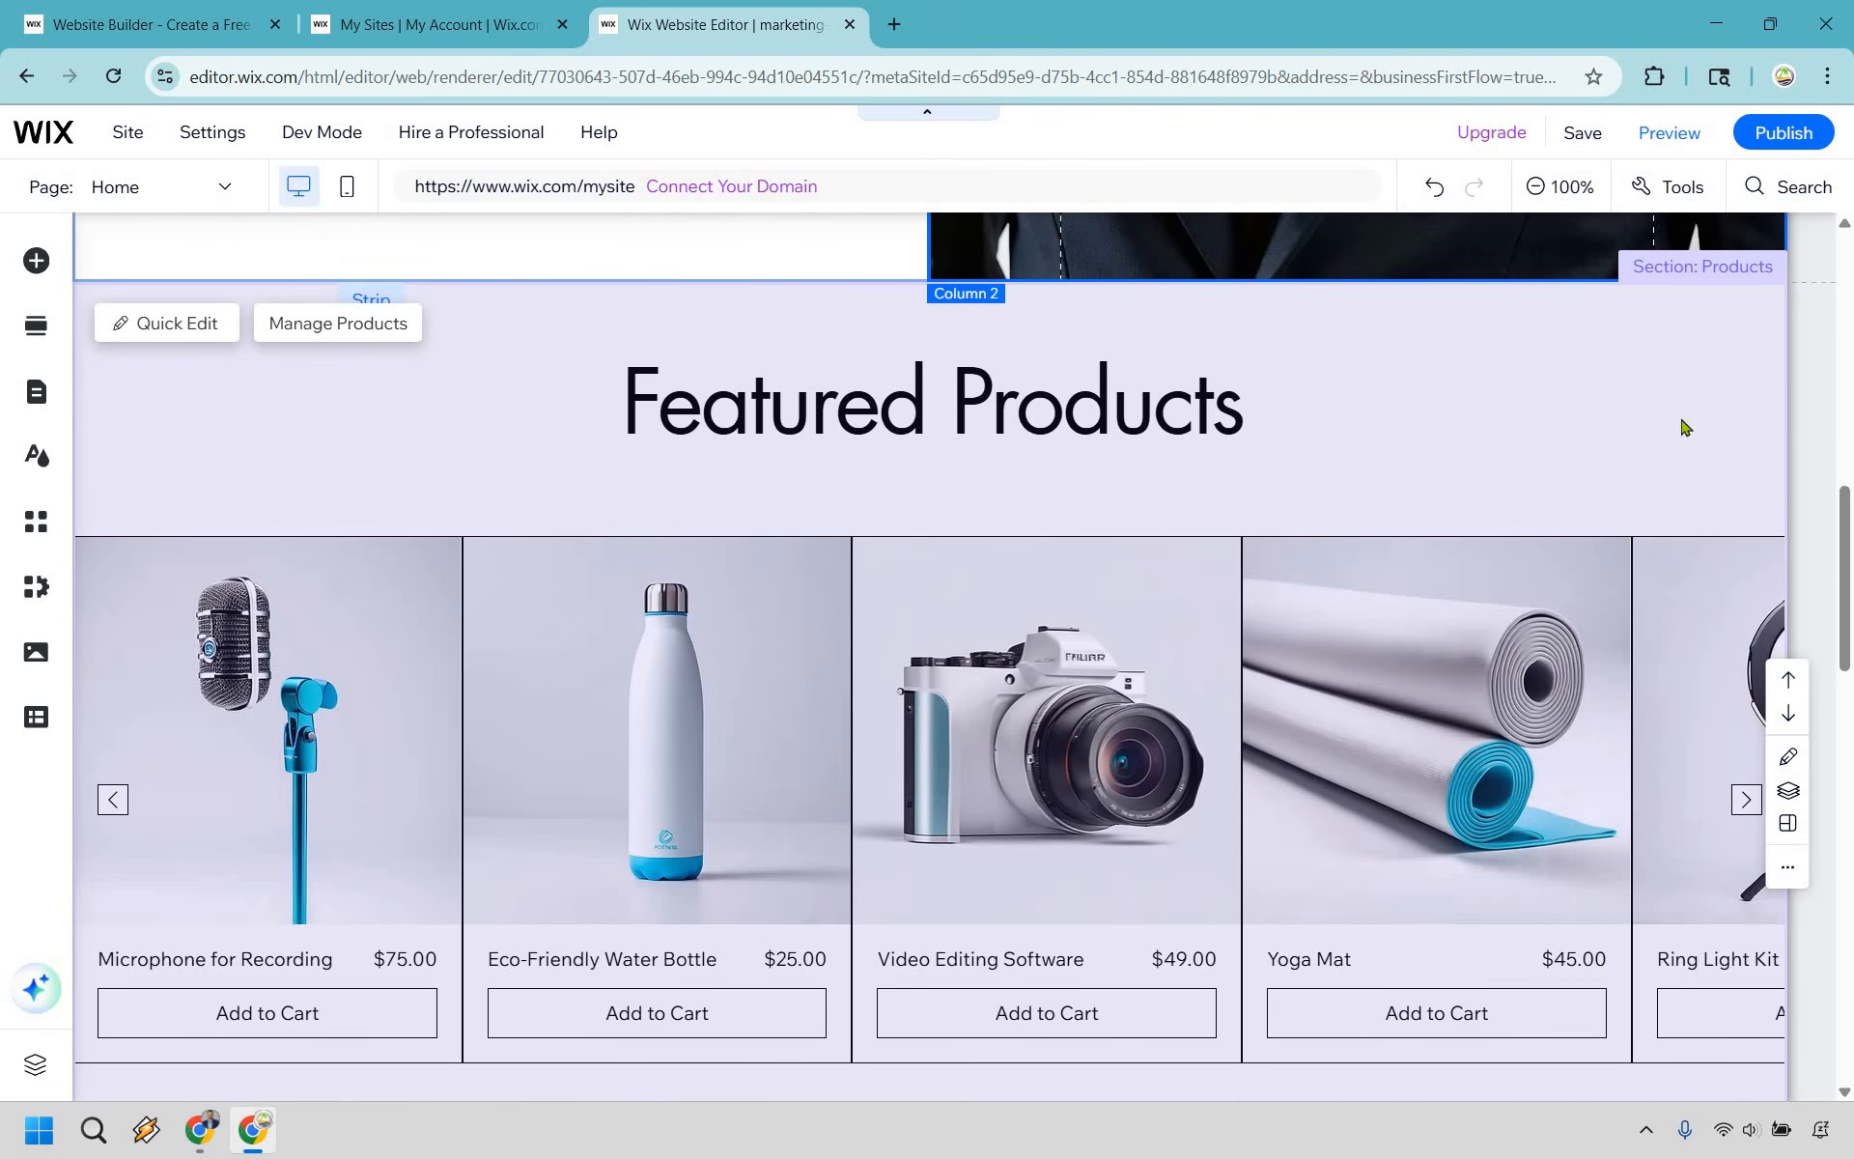
pyautogui.click(1681, 426)
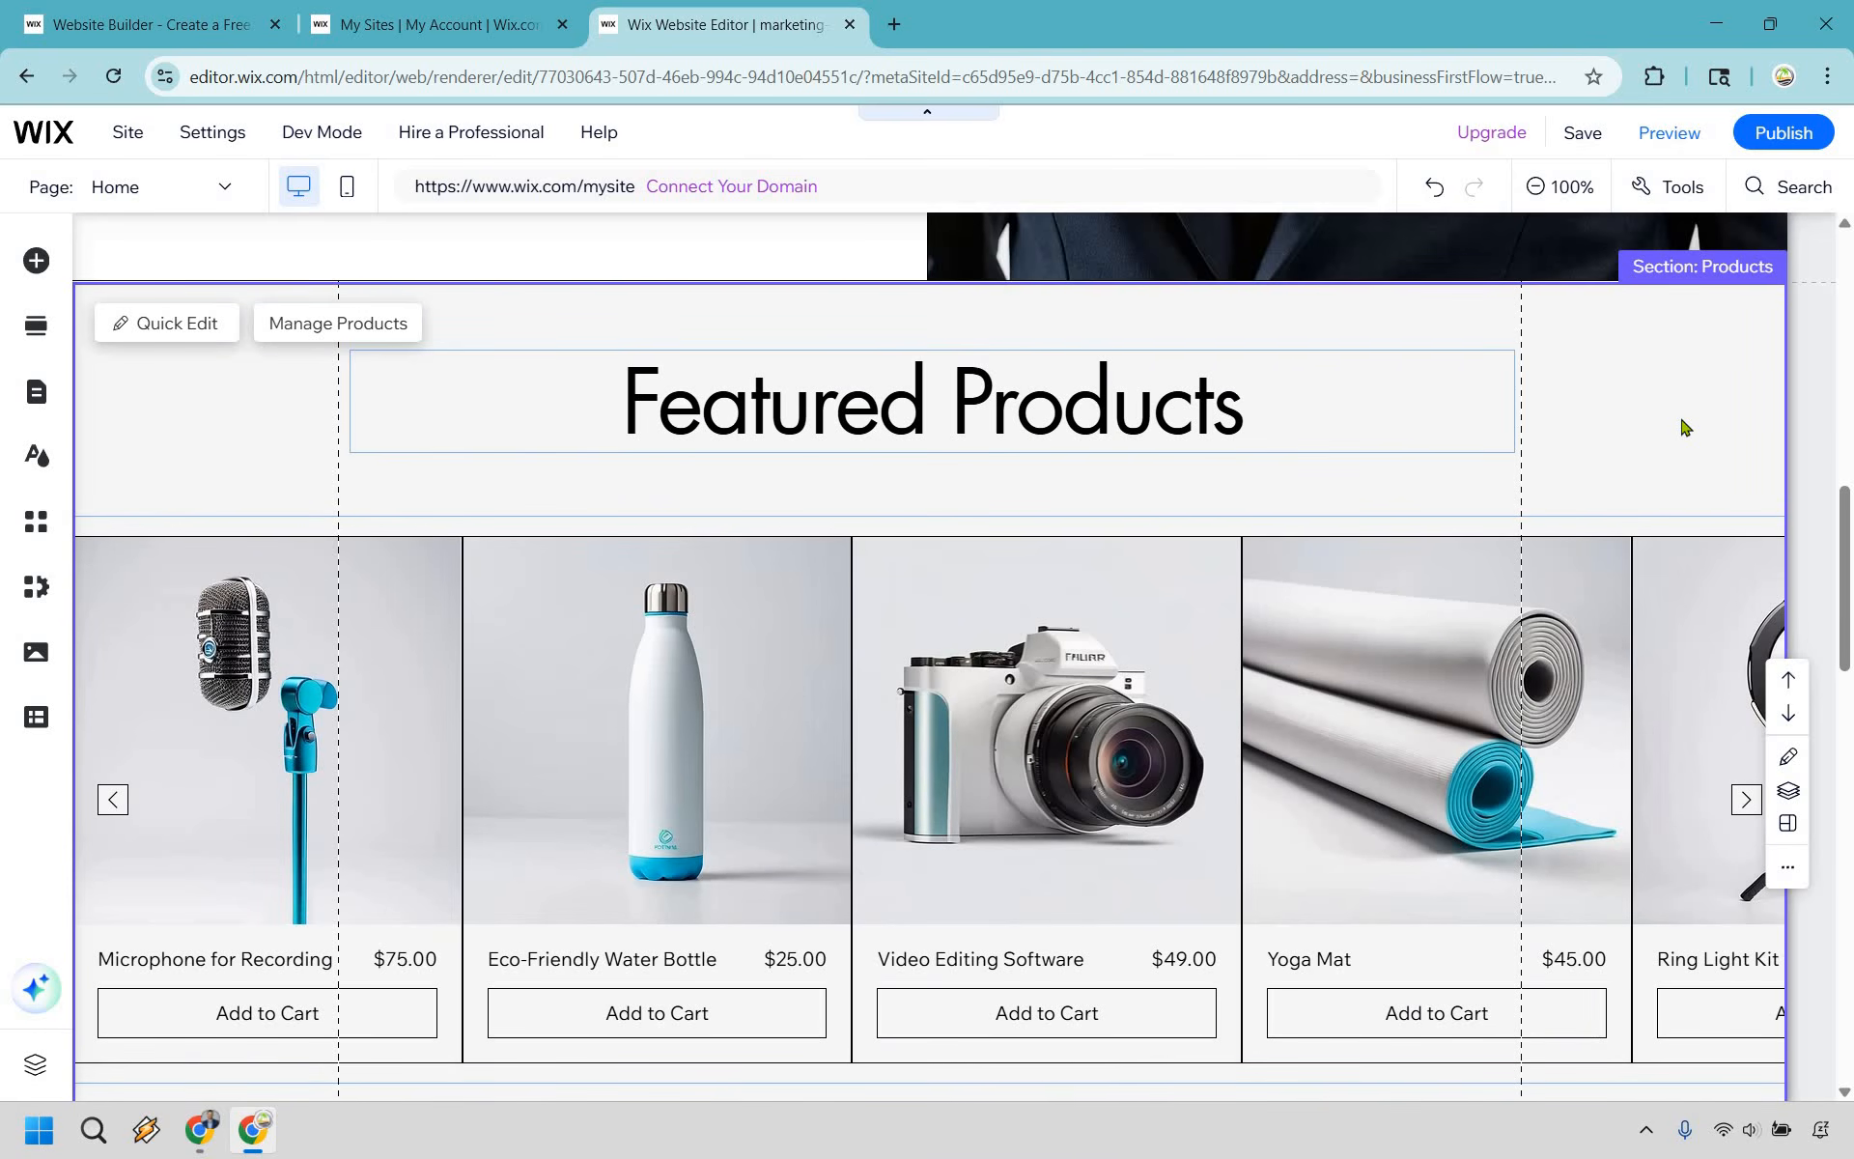
pyautogui.press('Delete')
pyautogui.click(1295, 538)
# - Examine the Our Tutorials section and the options for adding videos in its video library
pyautogui.scroll(-6, 1290, 538)
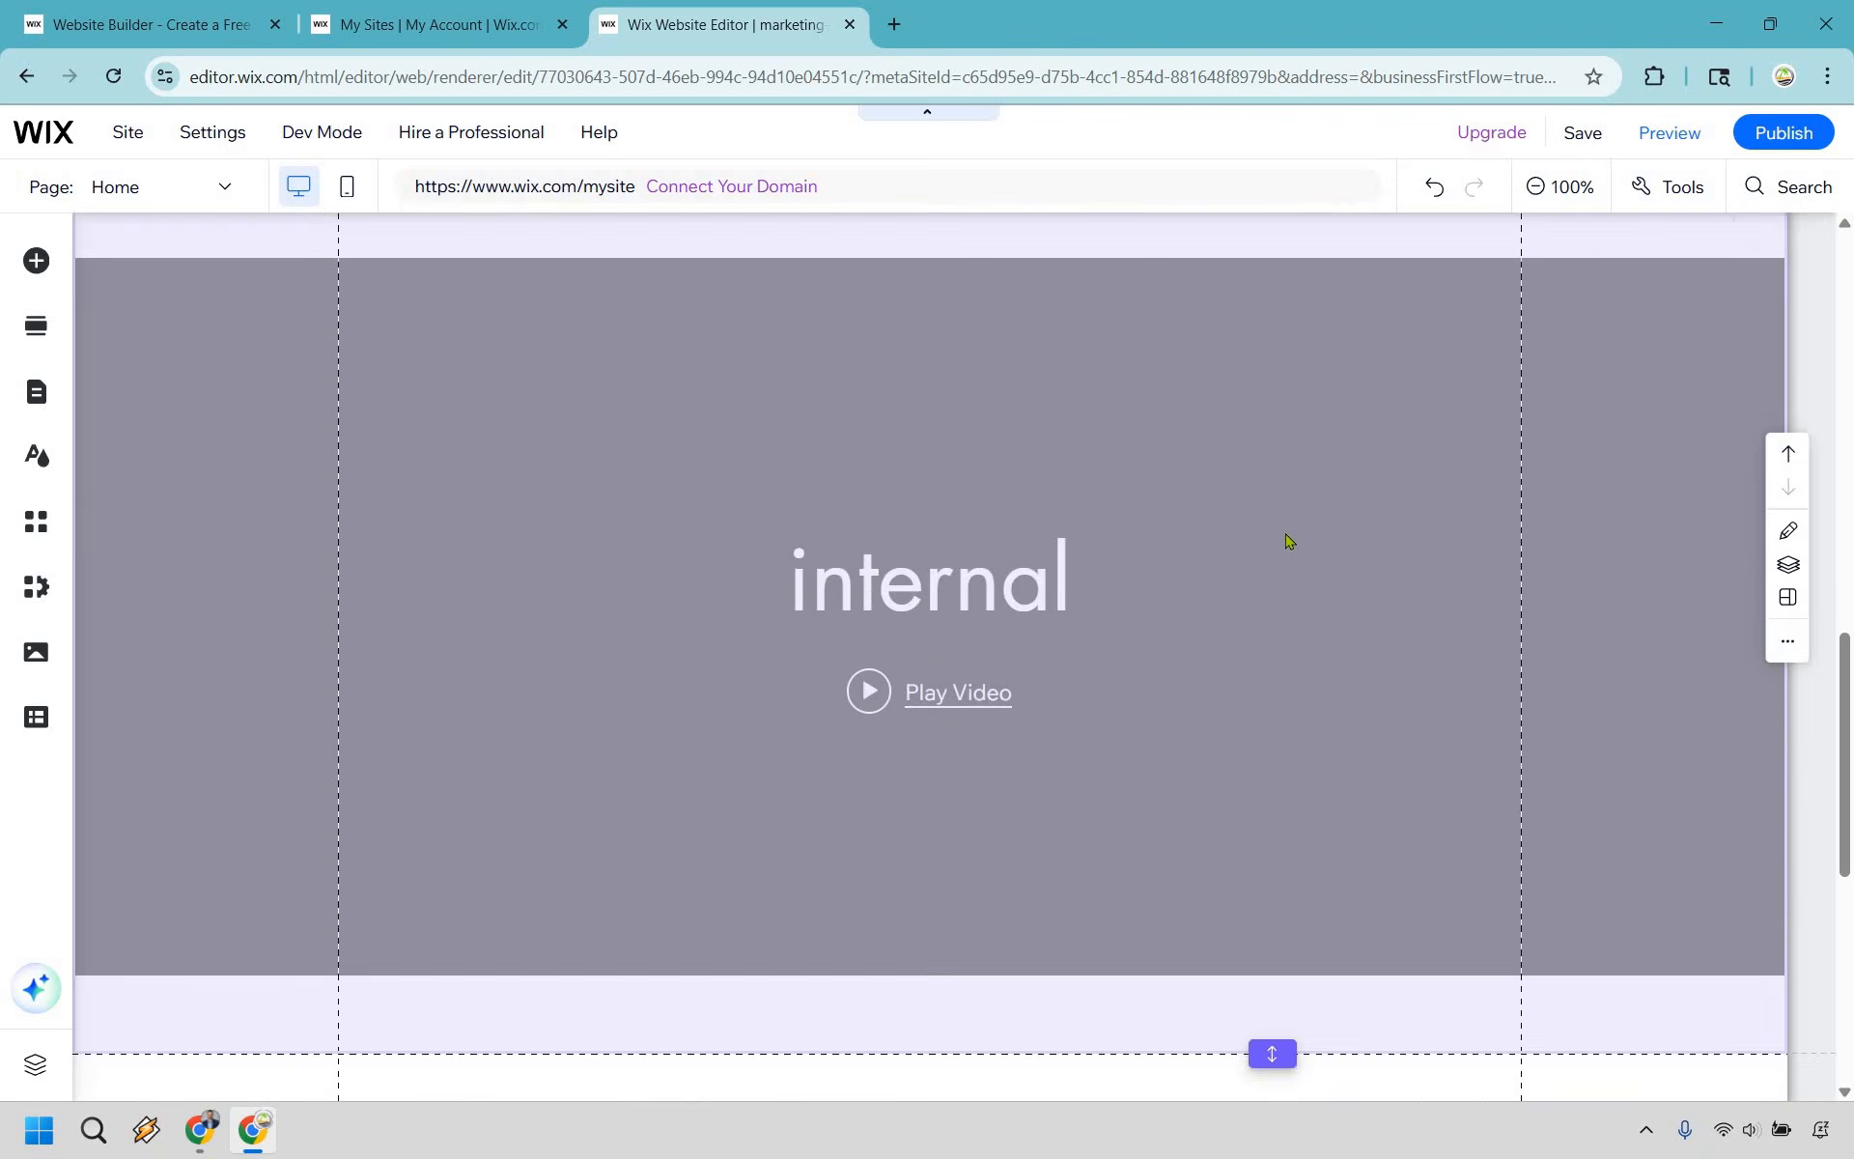
pyautogui.scroll(5, 1265, 541)
pyautogui.scroll(-2, 1262, 538)
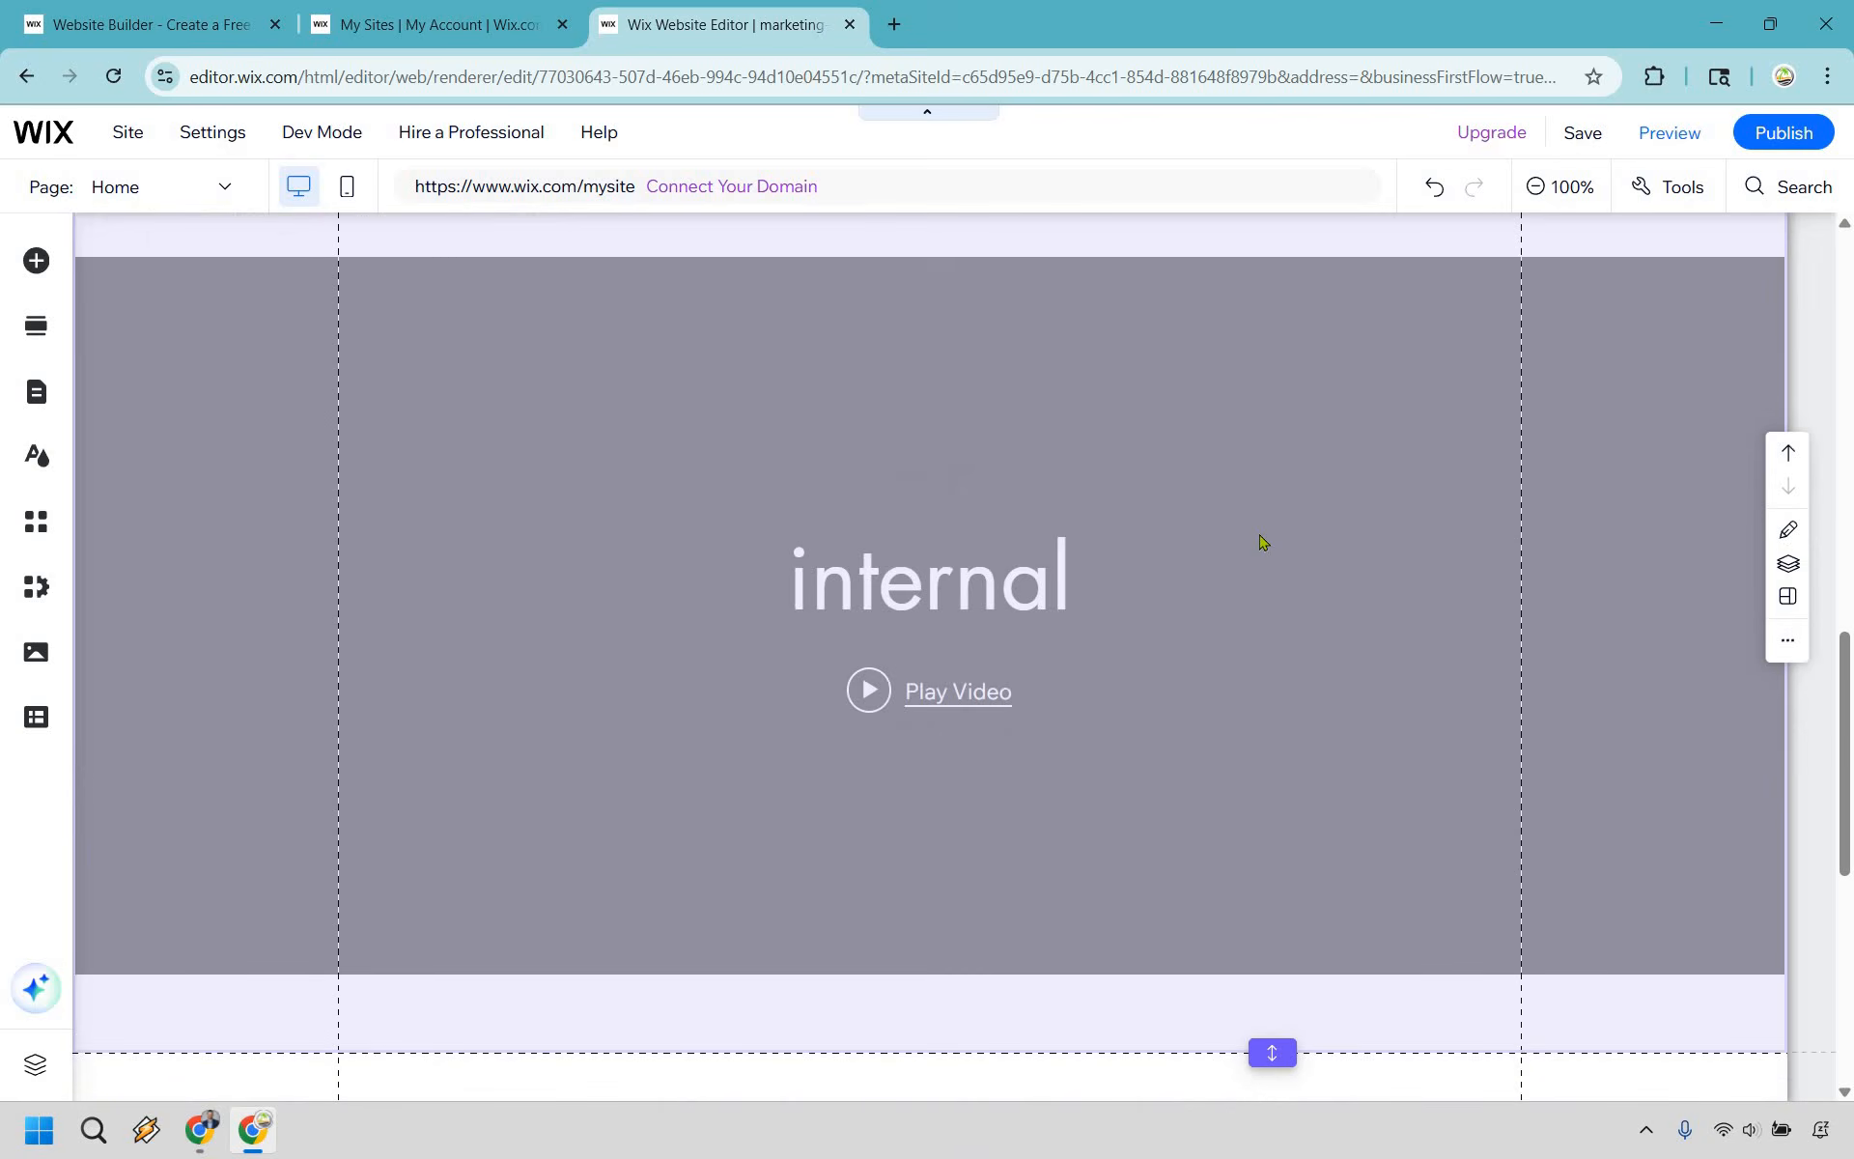
pyautogui.scroll(4, 943, 795)
pyautogui.scroll(-3, 874, 727)
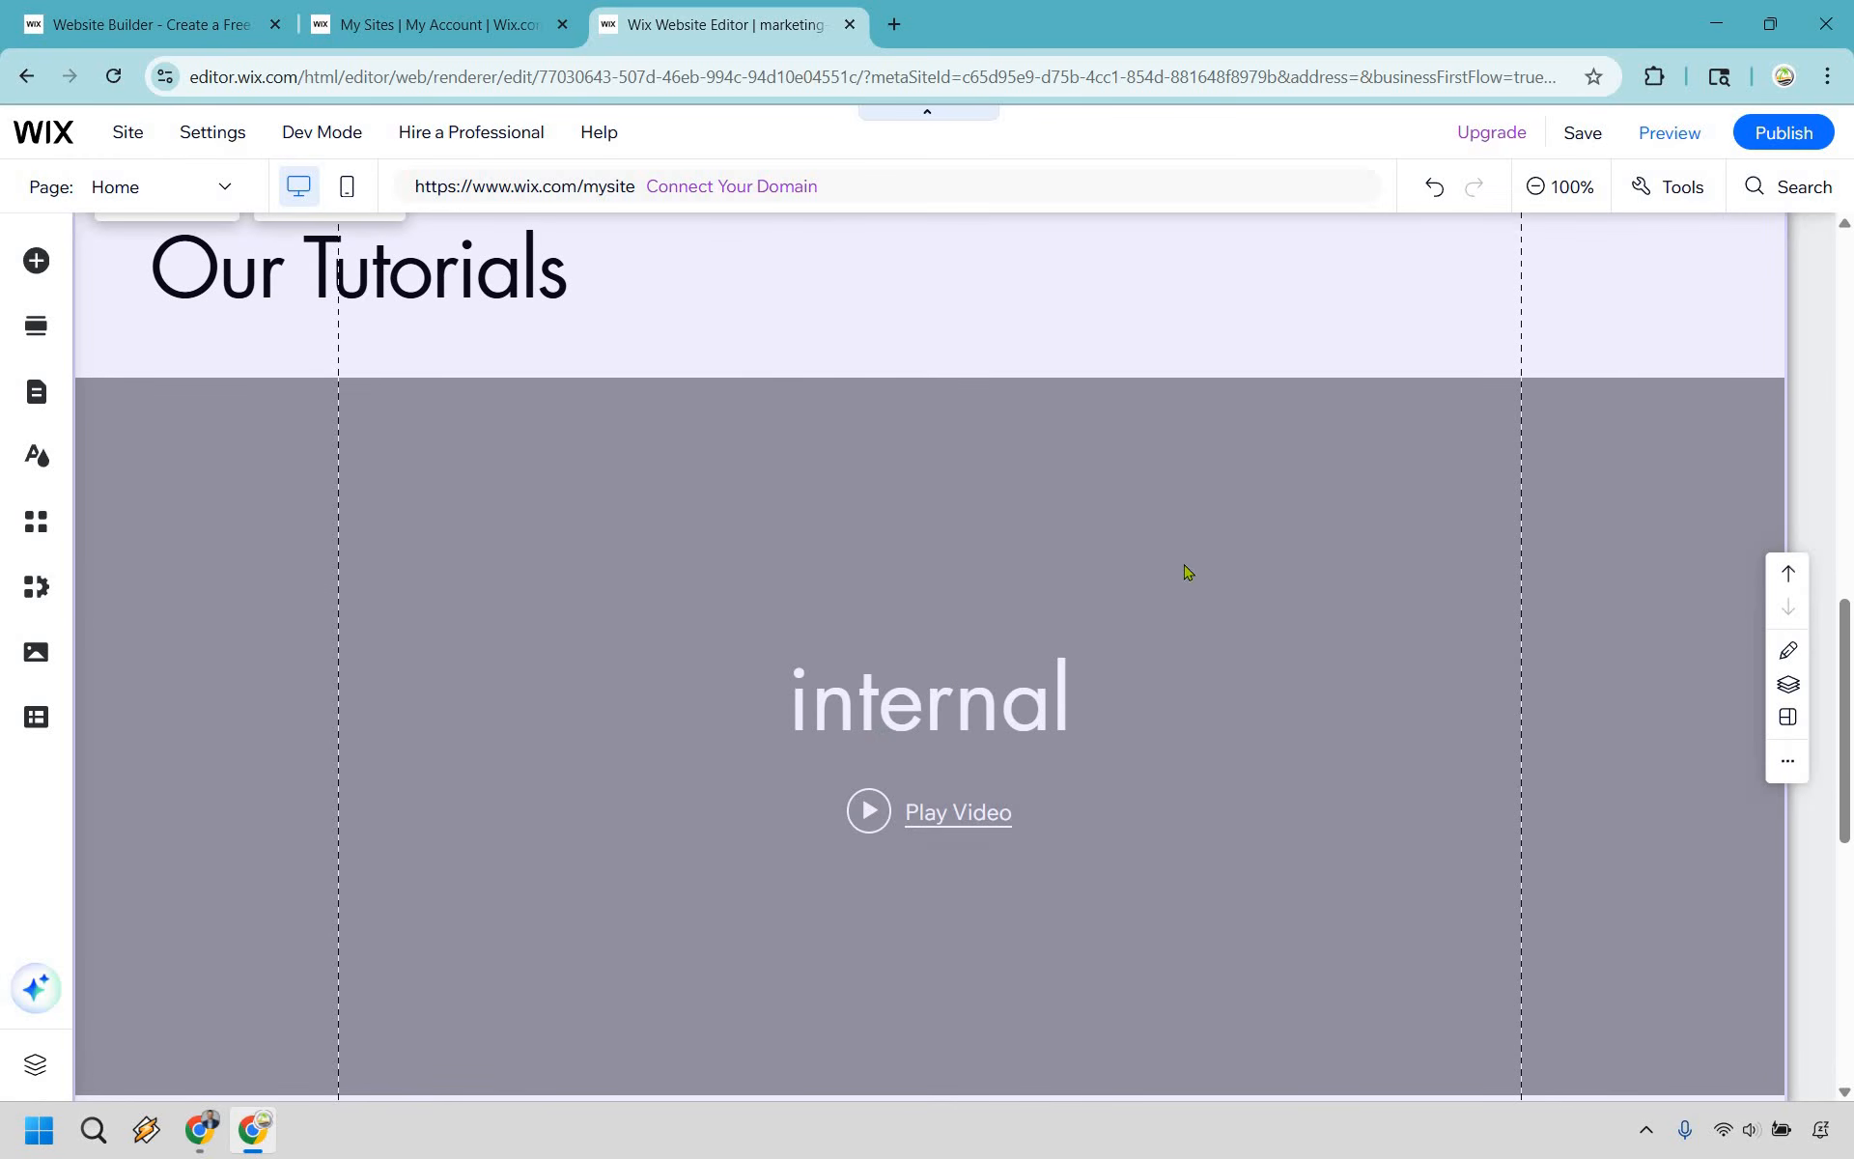
pyautogui.scroll(3, 319, 464)
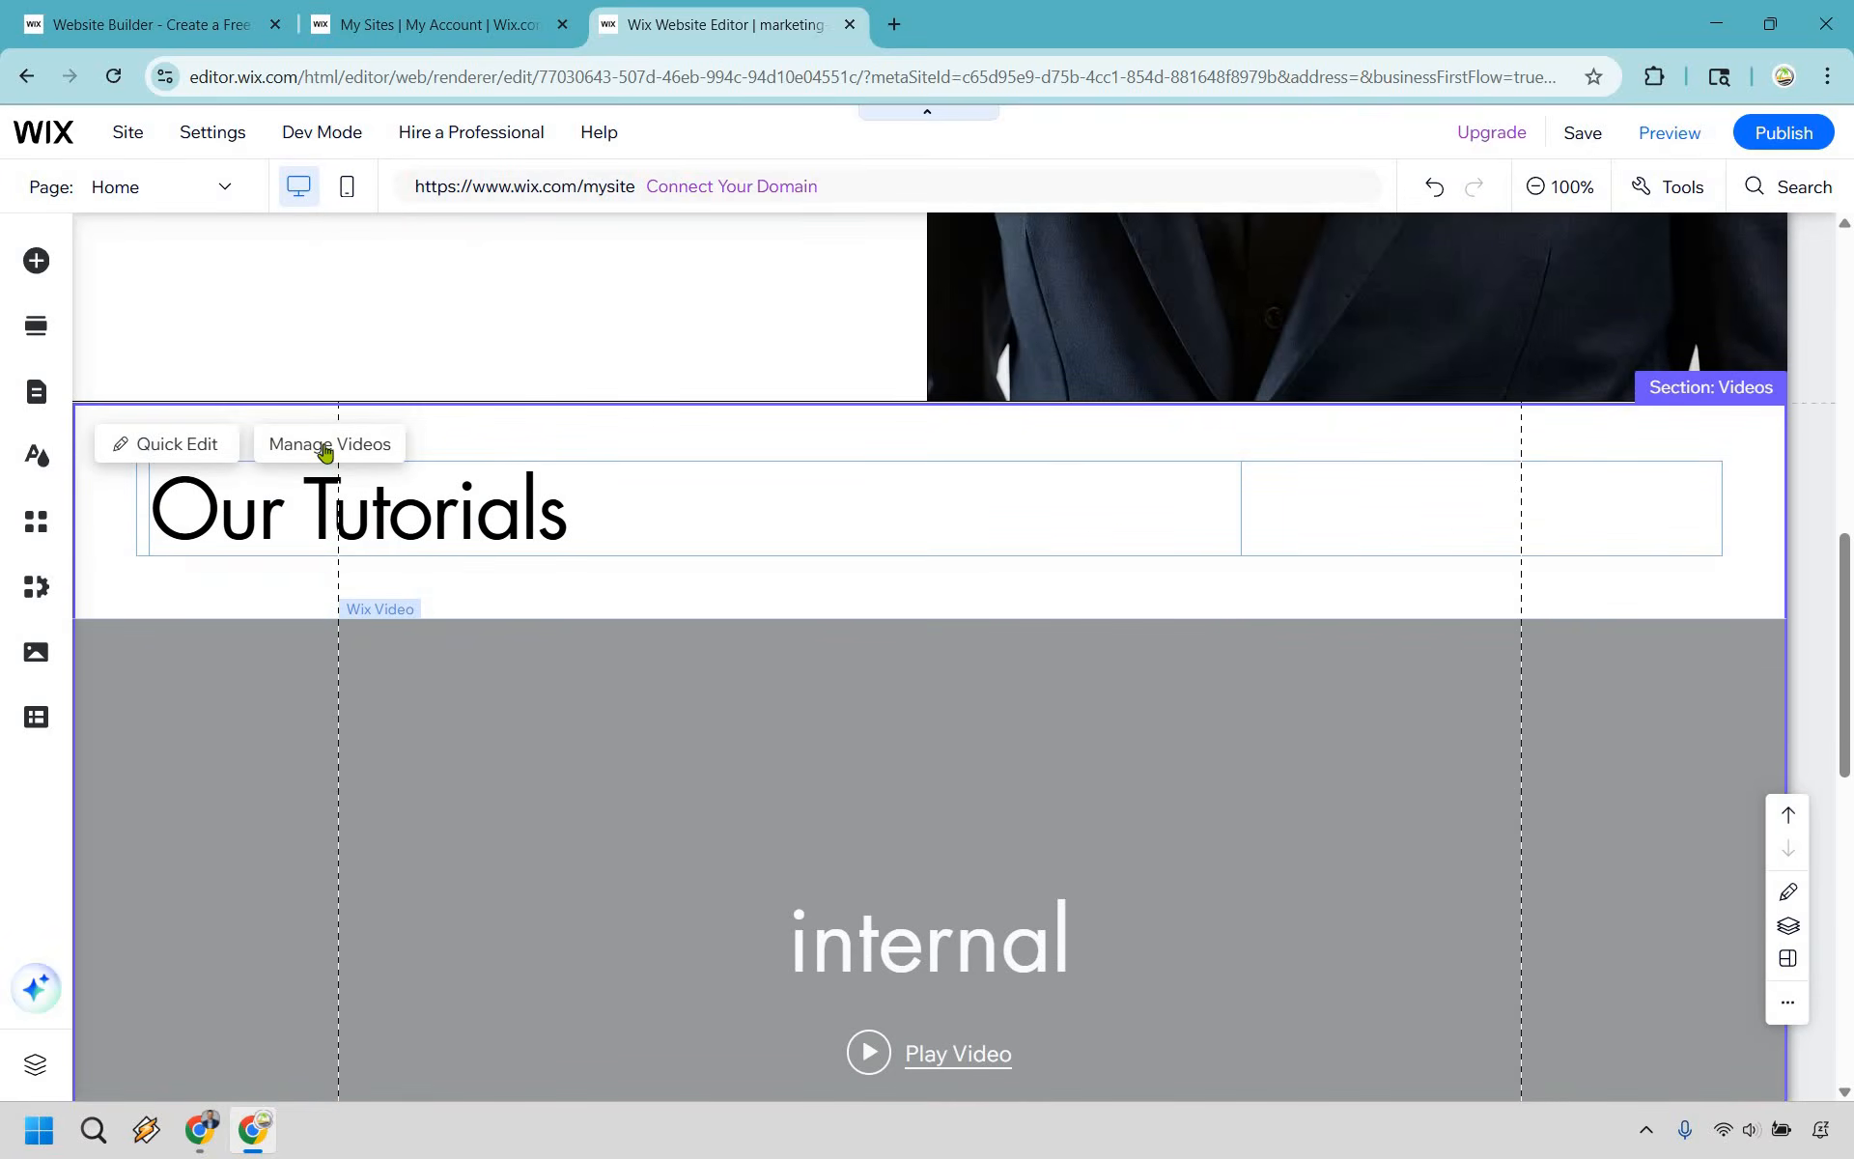
pyautogui.click(326, 447)
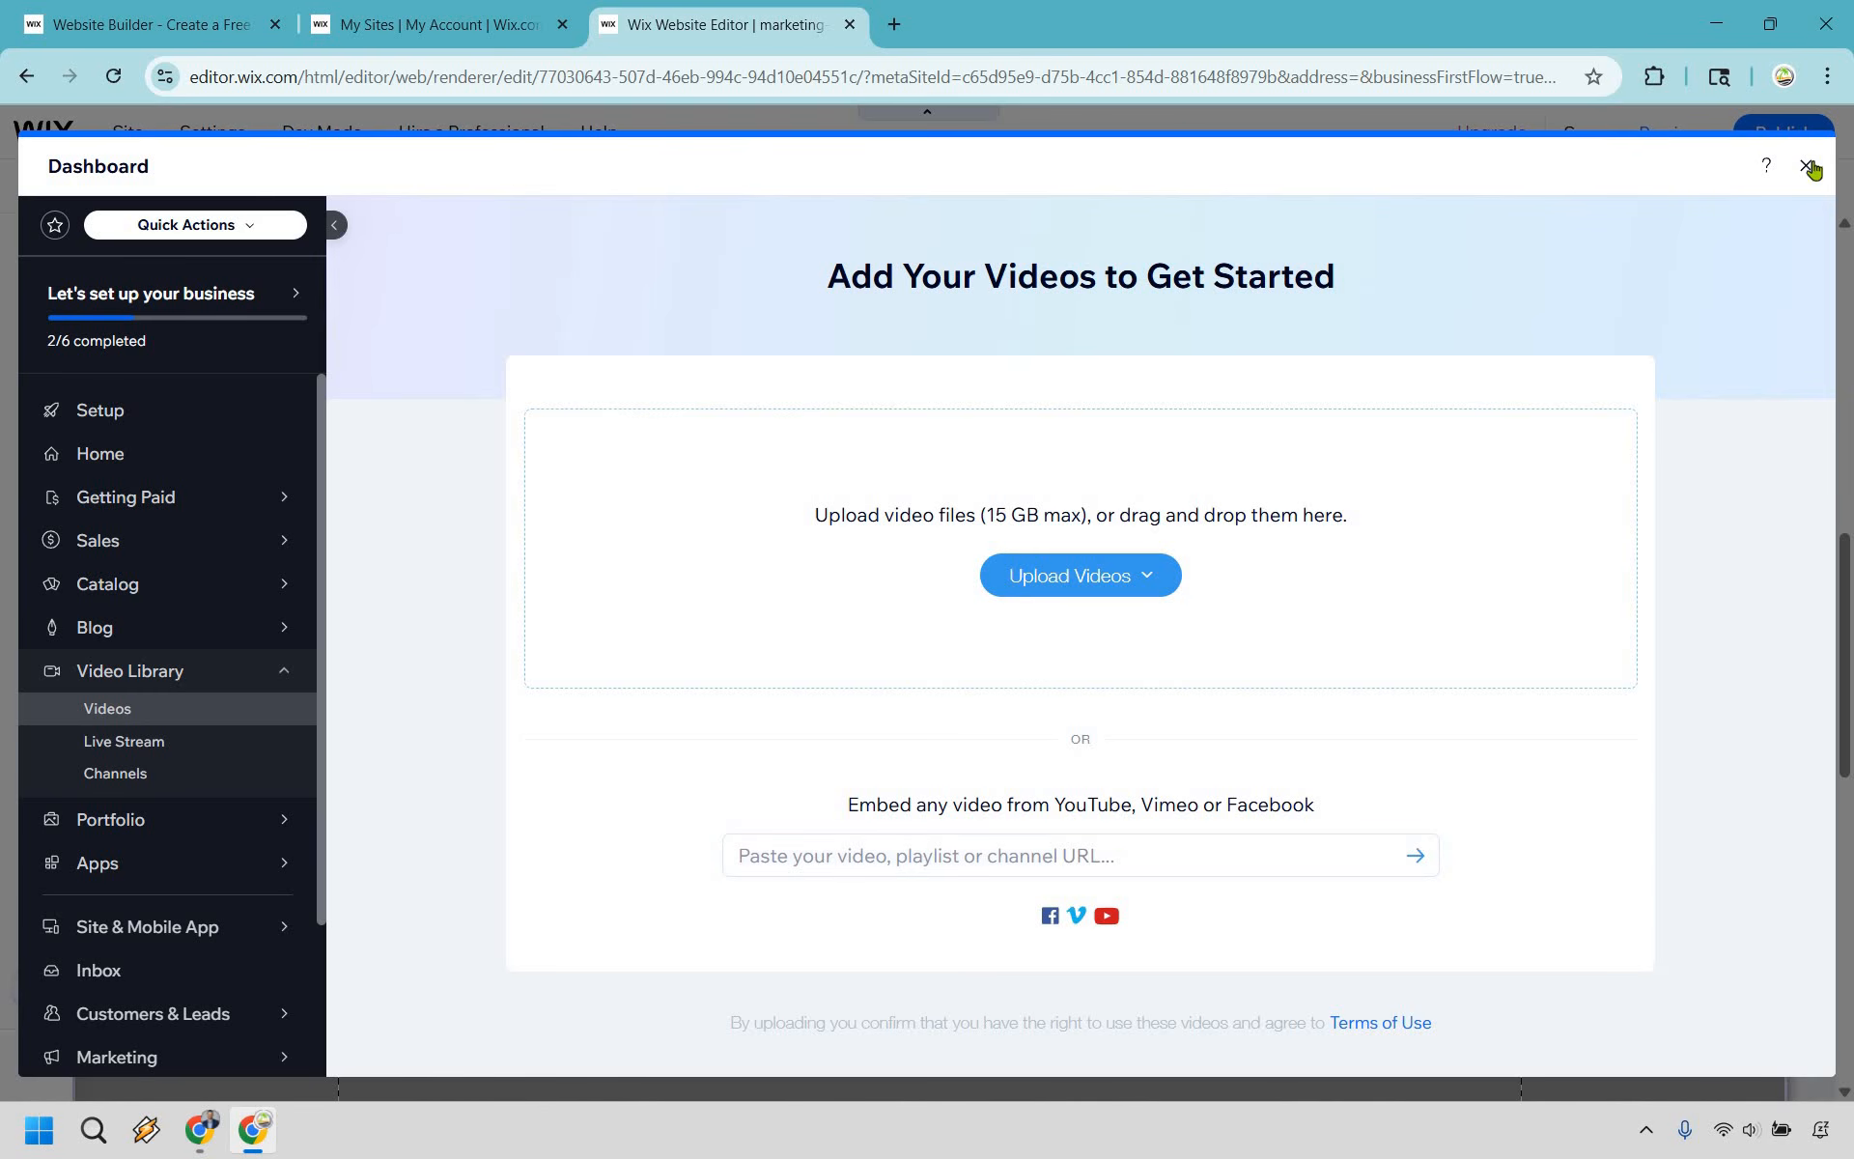
pyautogui.scroll(-3, 1324, 560)
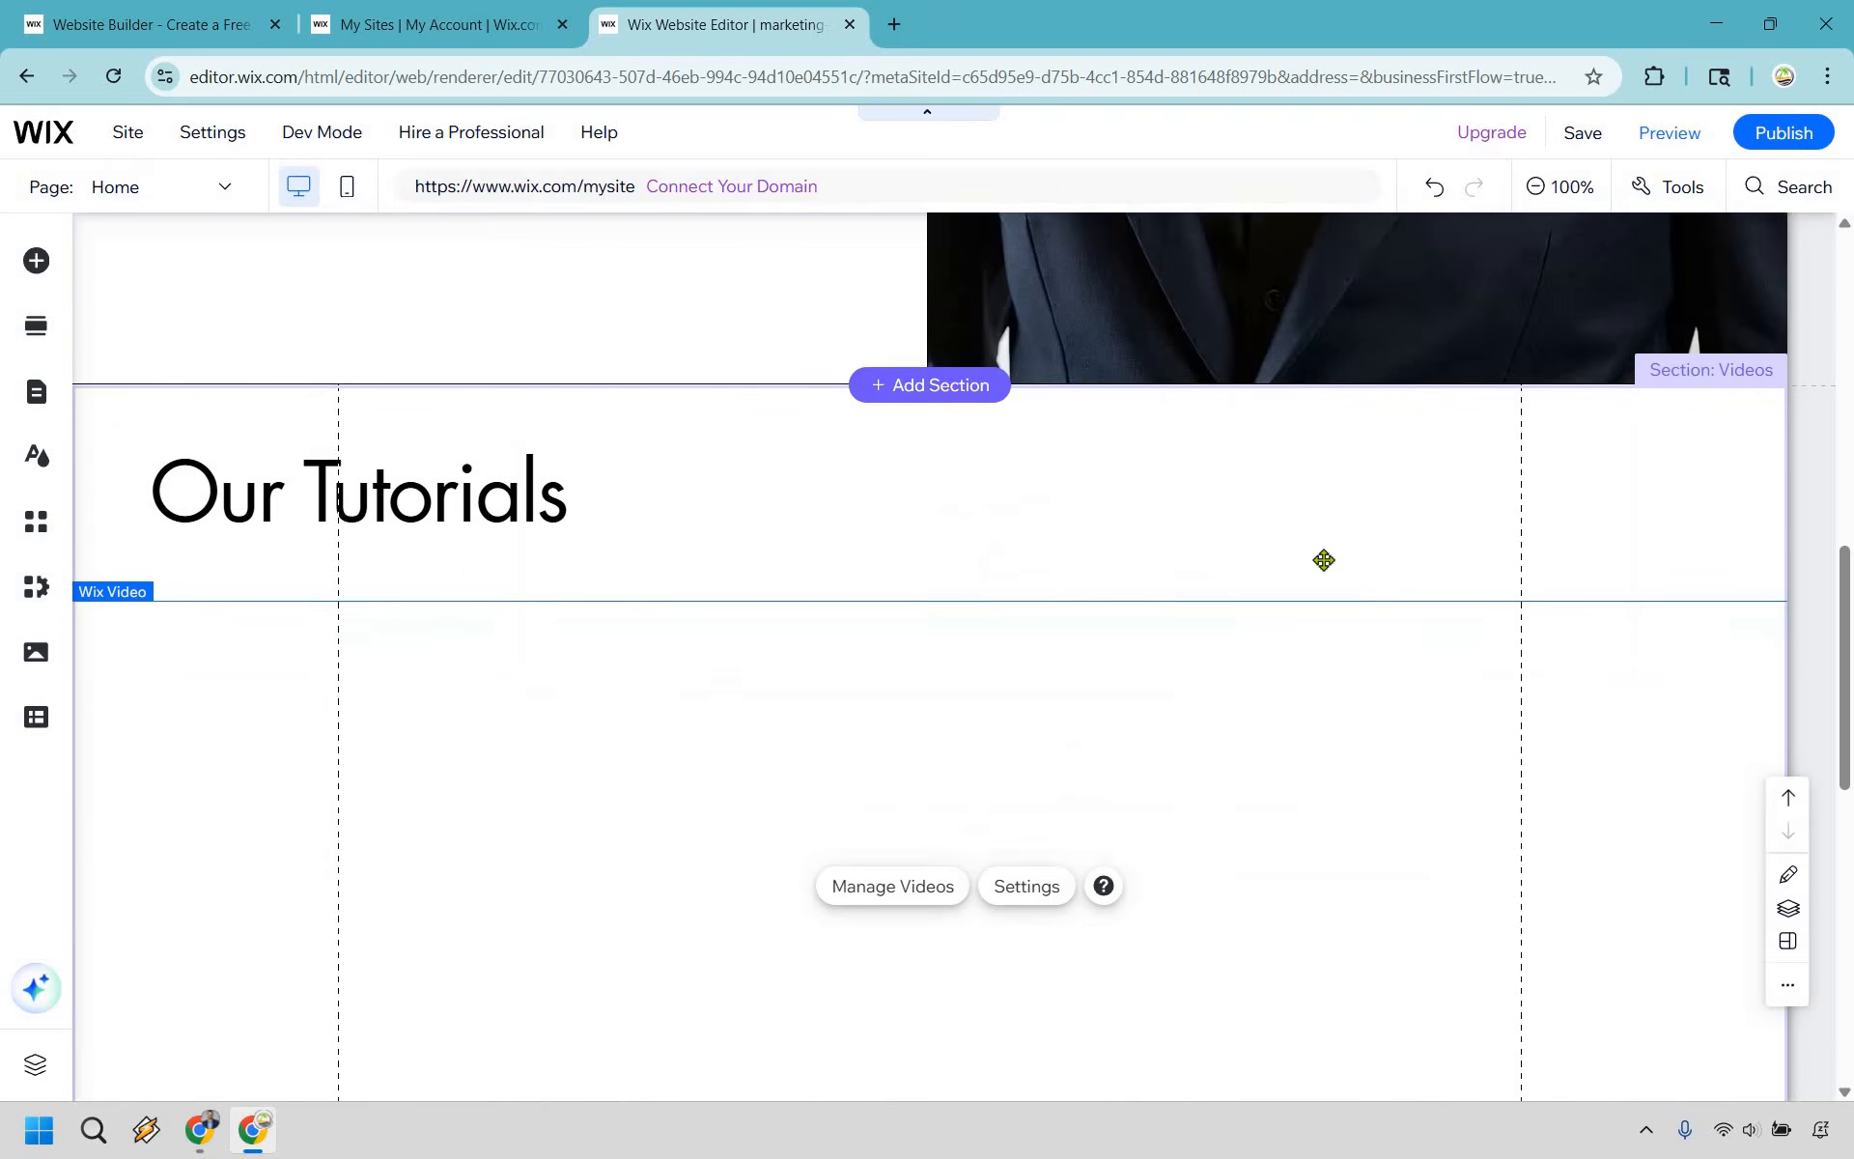
# - Delete the Wix Video gallery below the Our Tutorials heading
pyautogui.scroll(-2, 1198, 676)
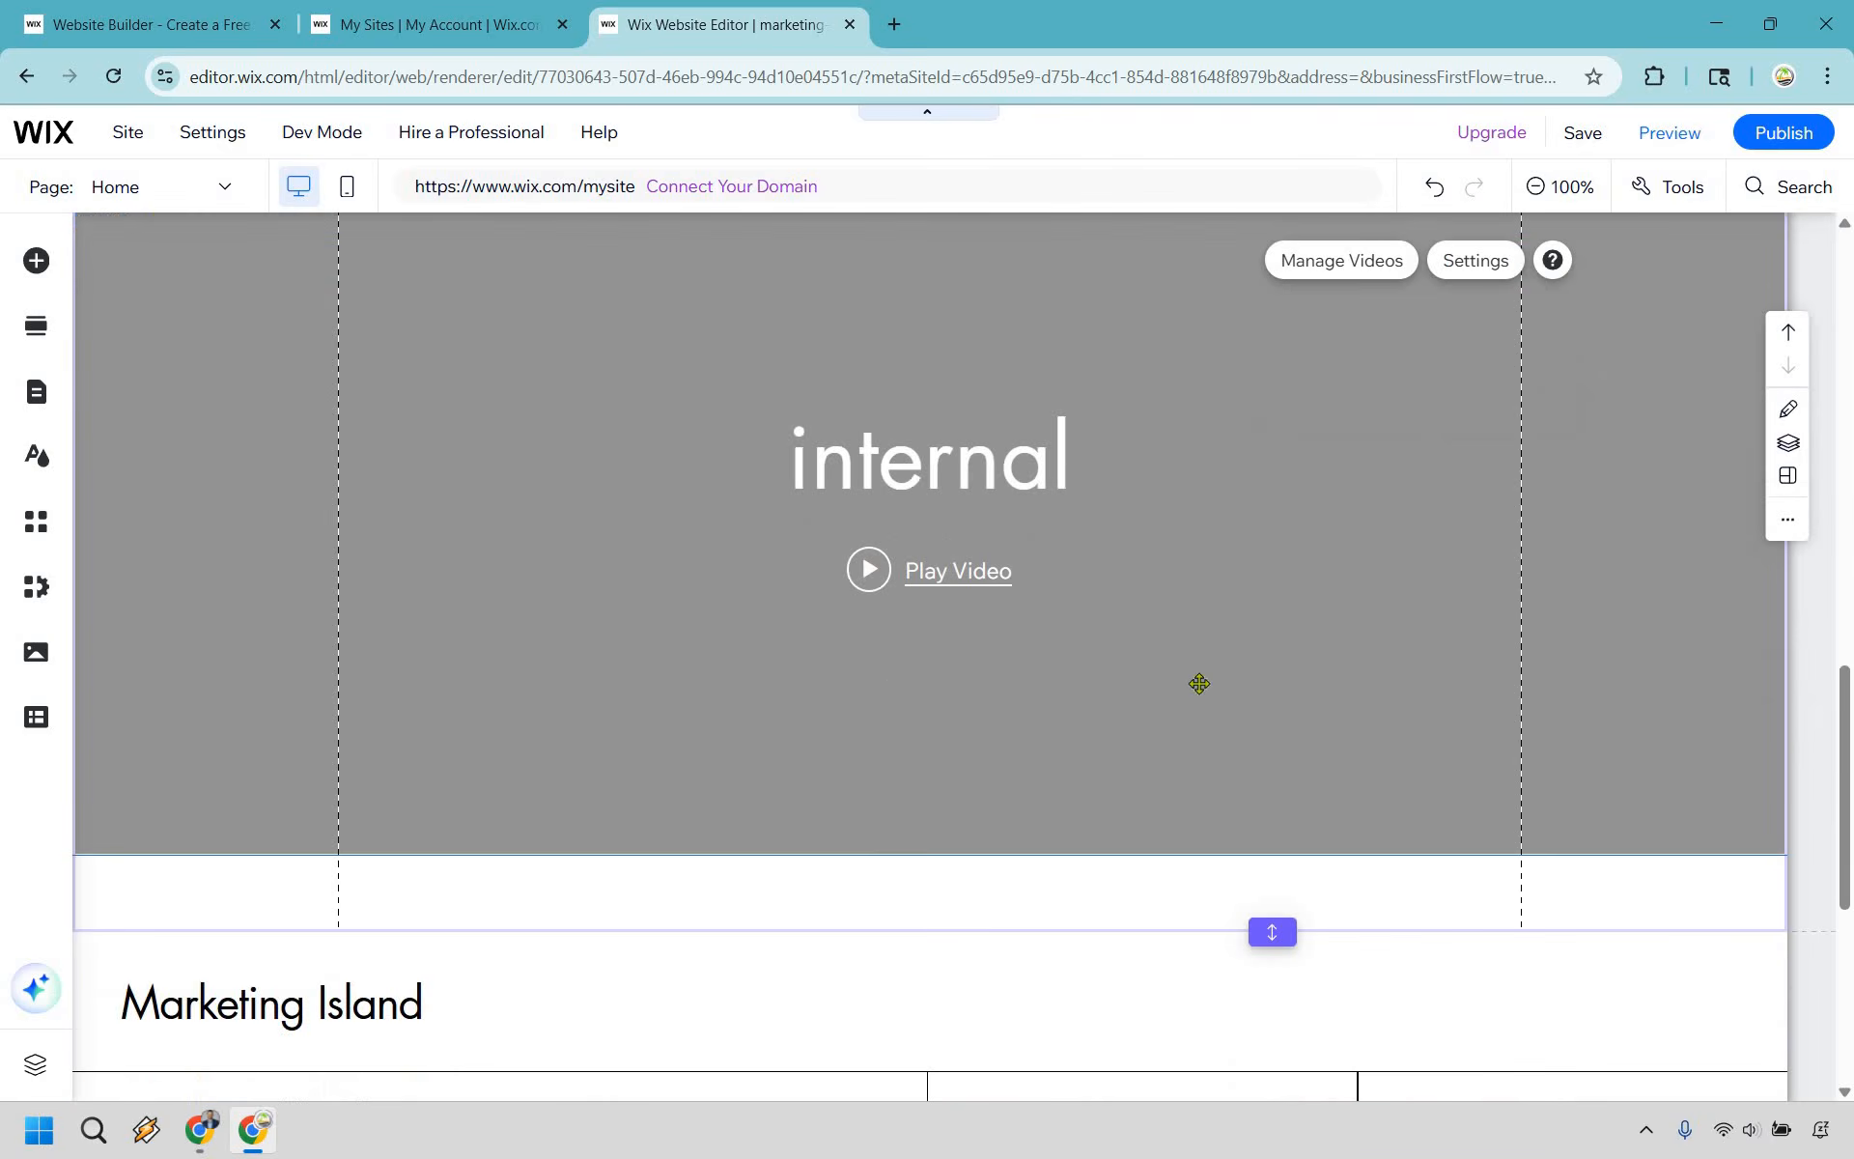
pyautogui.scroll(4, 1185, 686)
pyautogui.scroll(-1, 1191, 643)
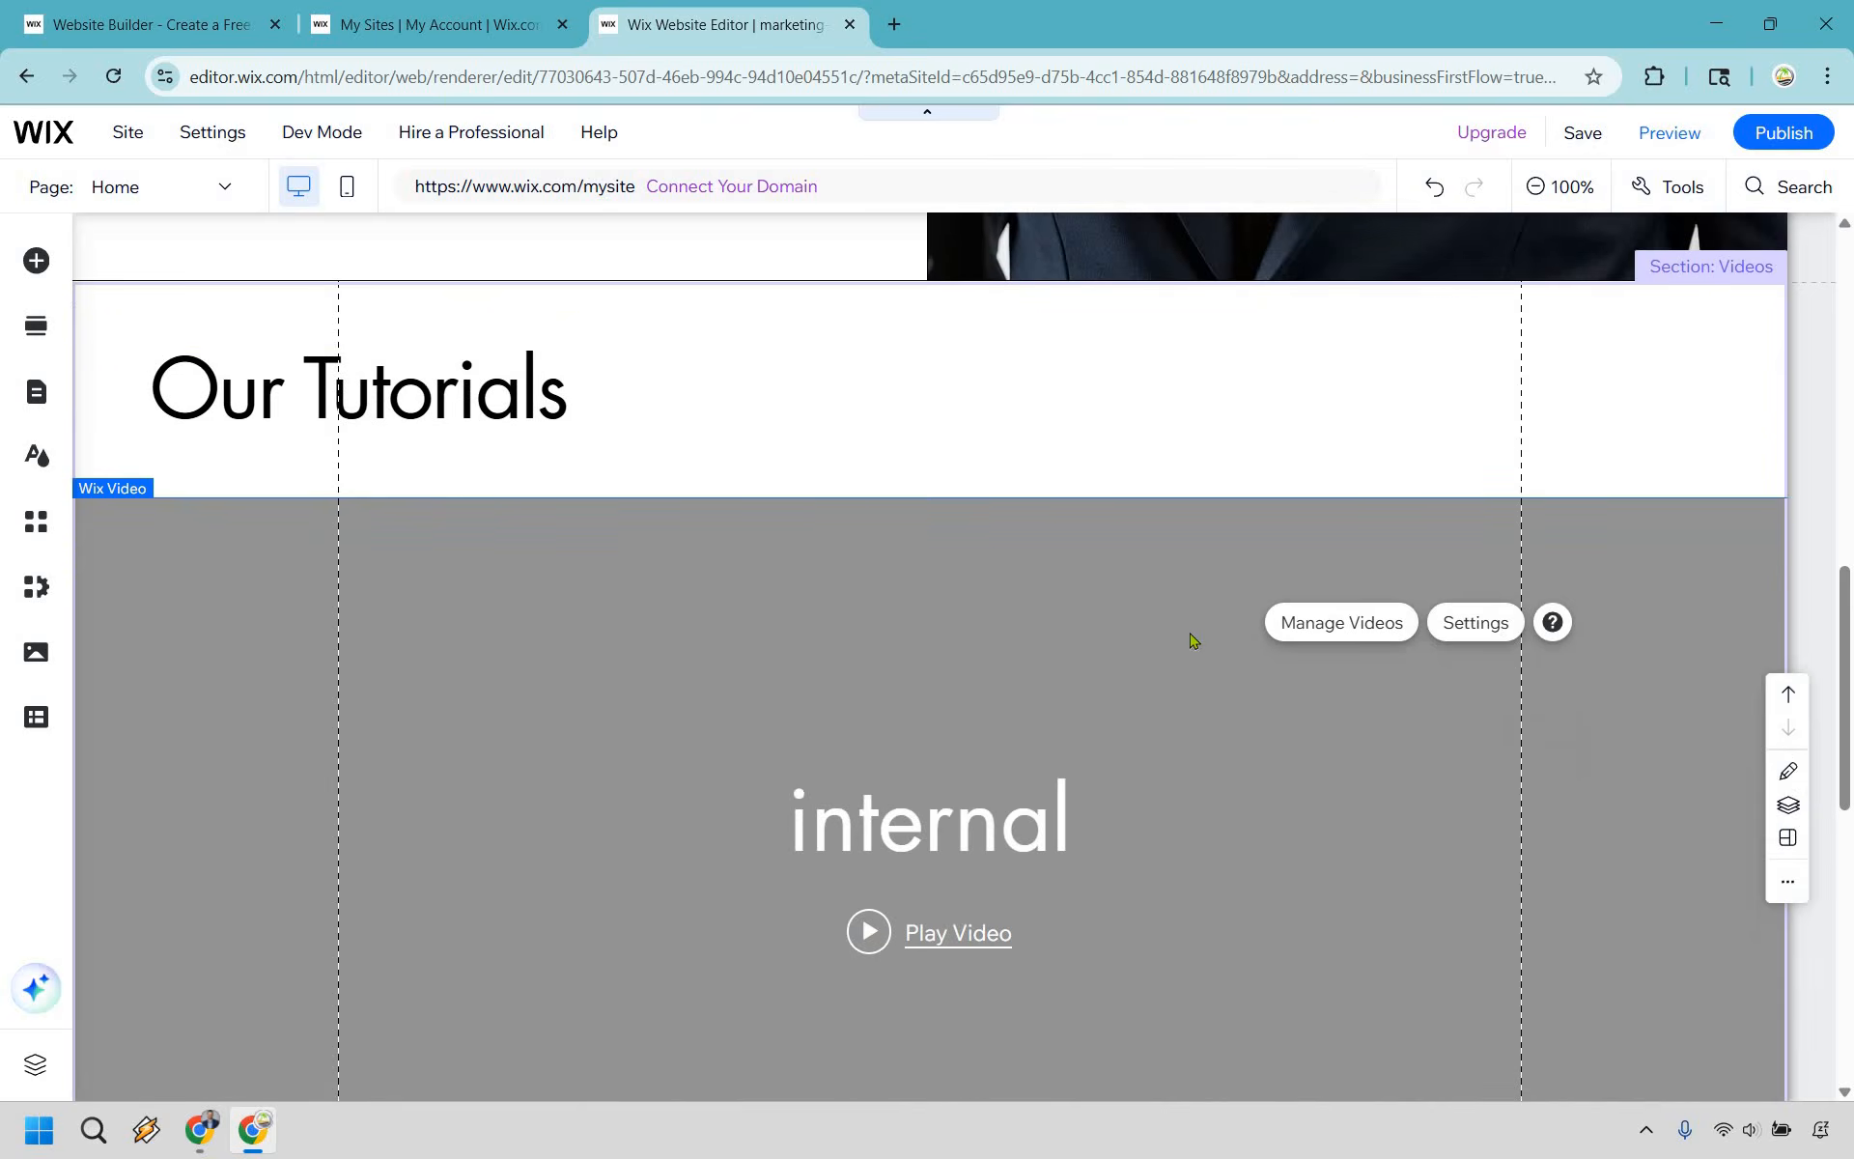
pyautogui.press('Delete')
pyautogui.press('Return')
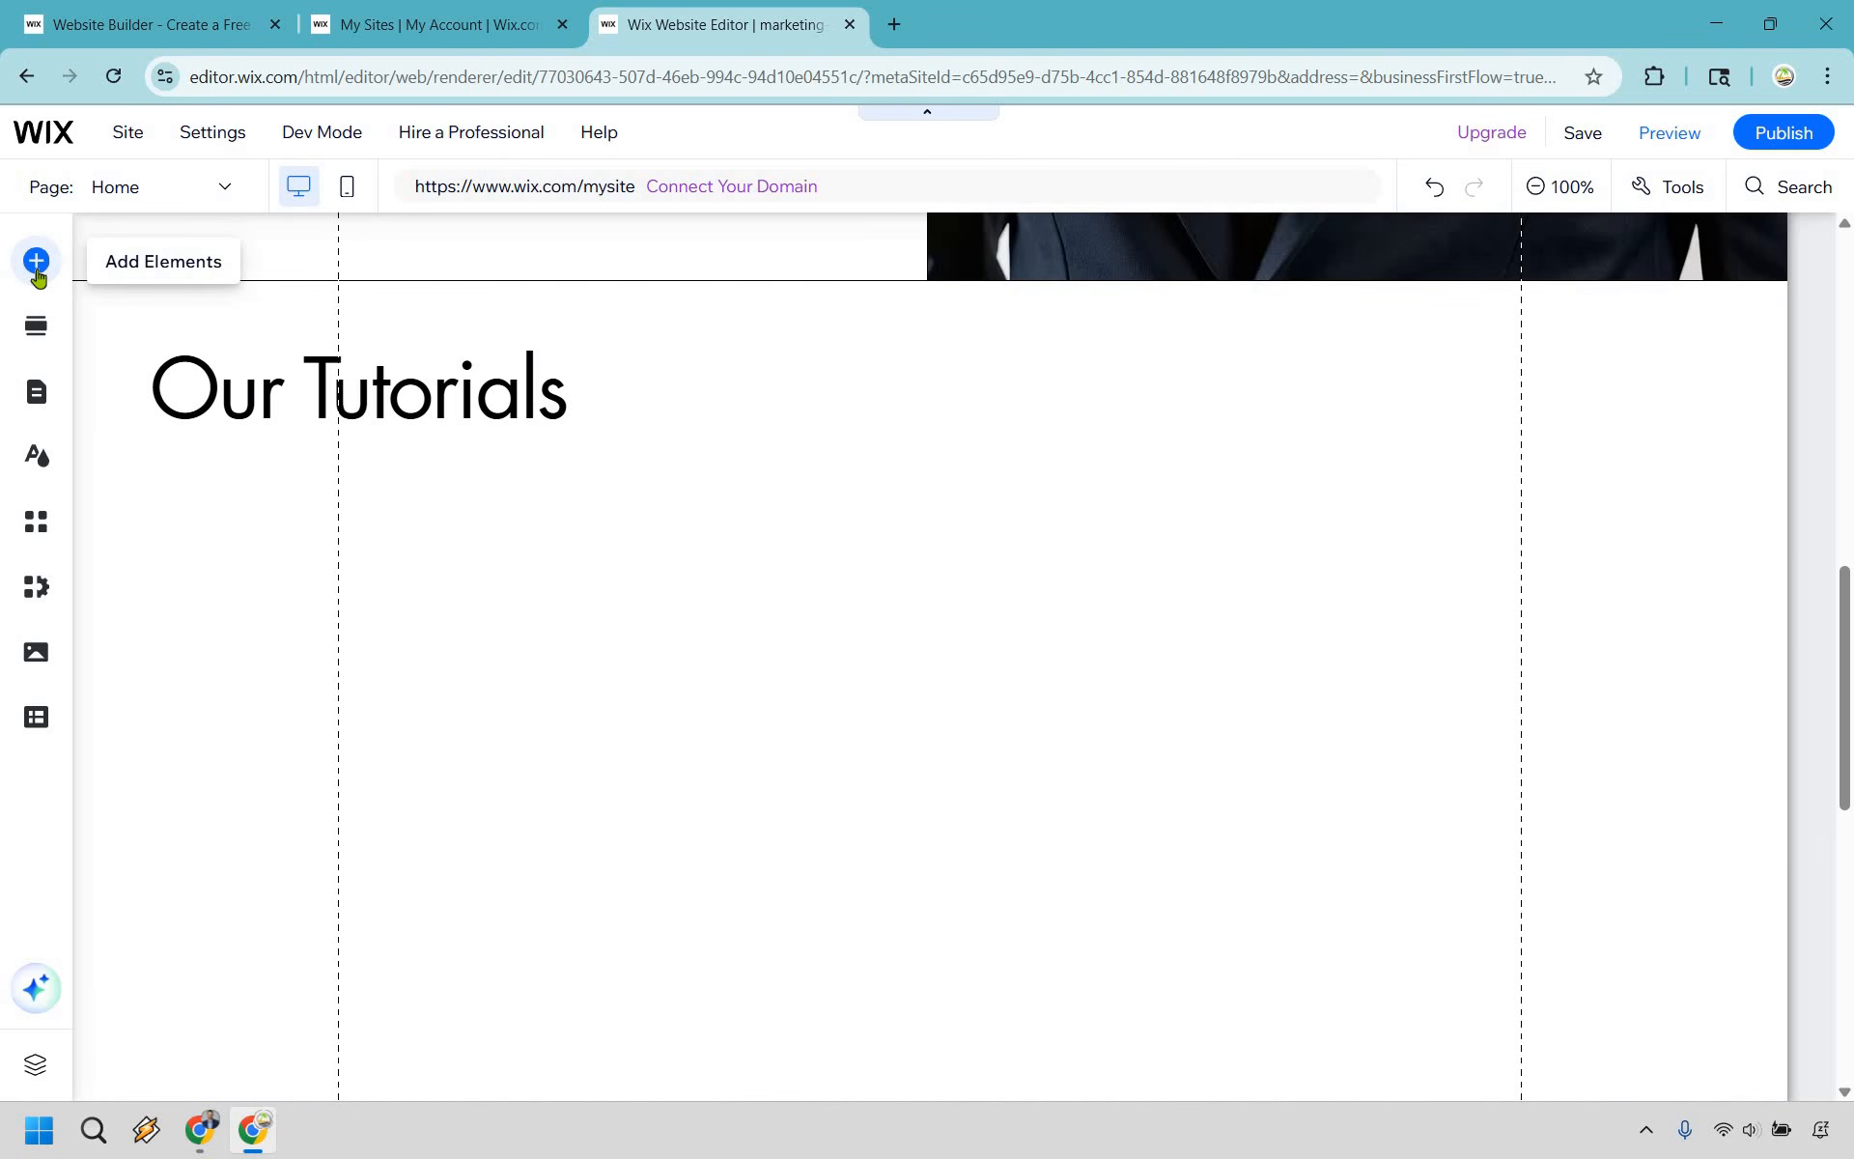
# - Add a YouTube single video player to the Videos section, centered below the Our Tutorials heading
pyautogui.click(37, 263)
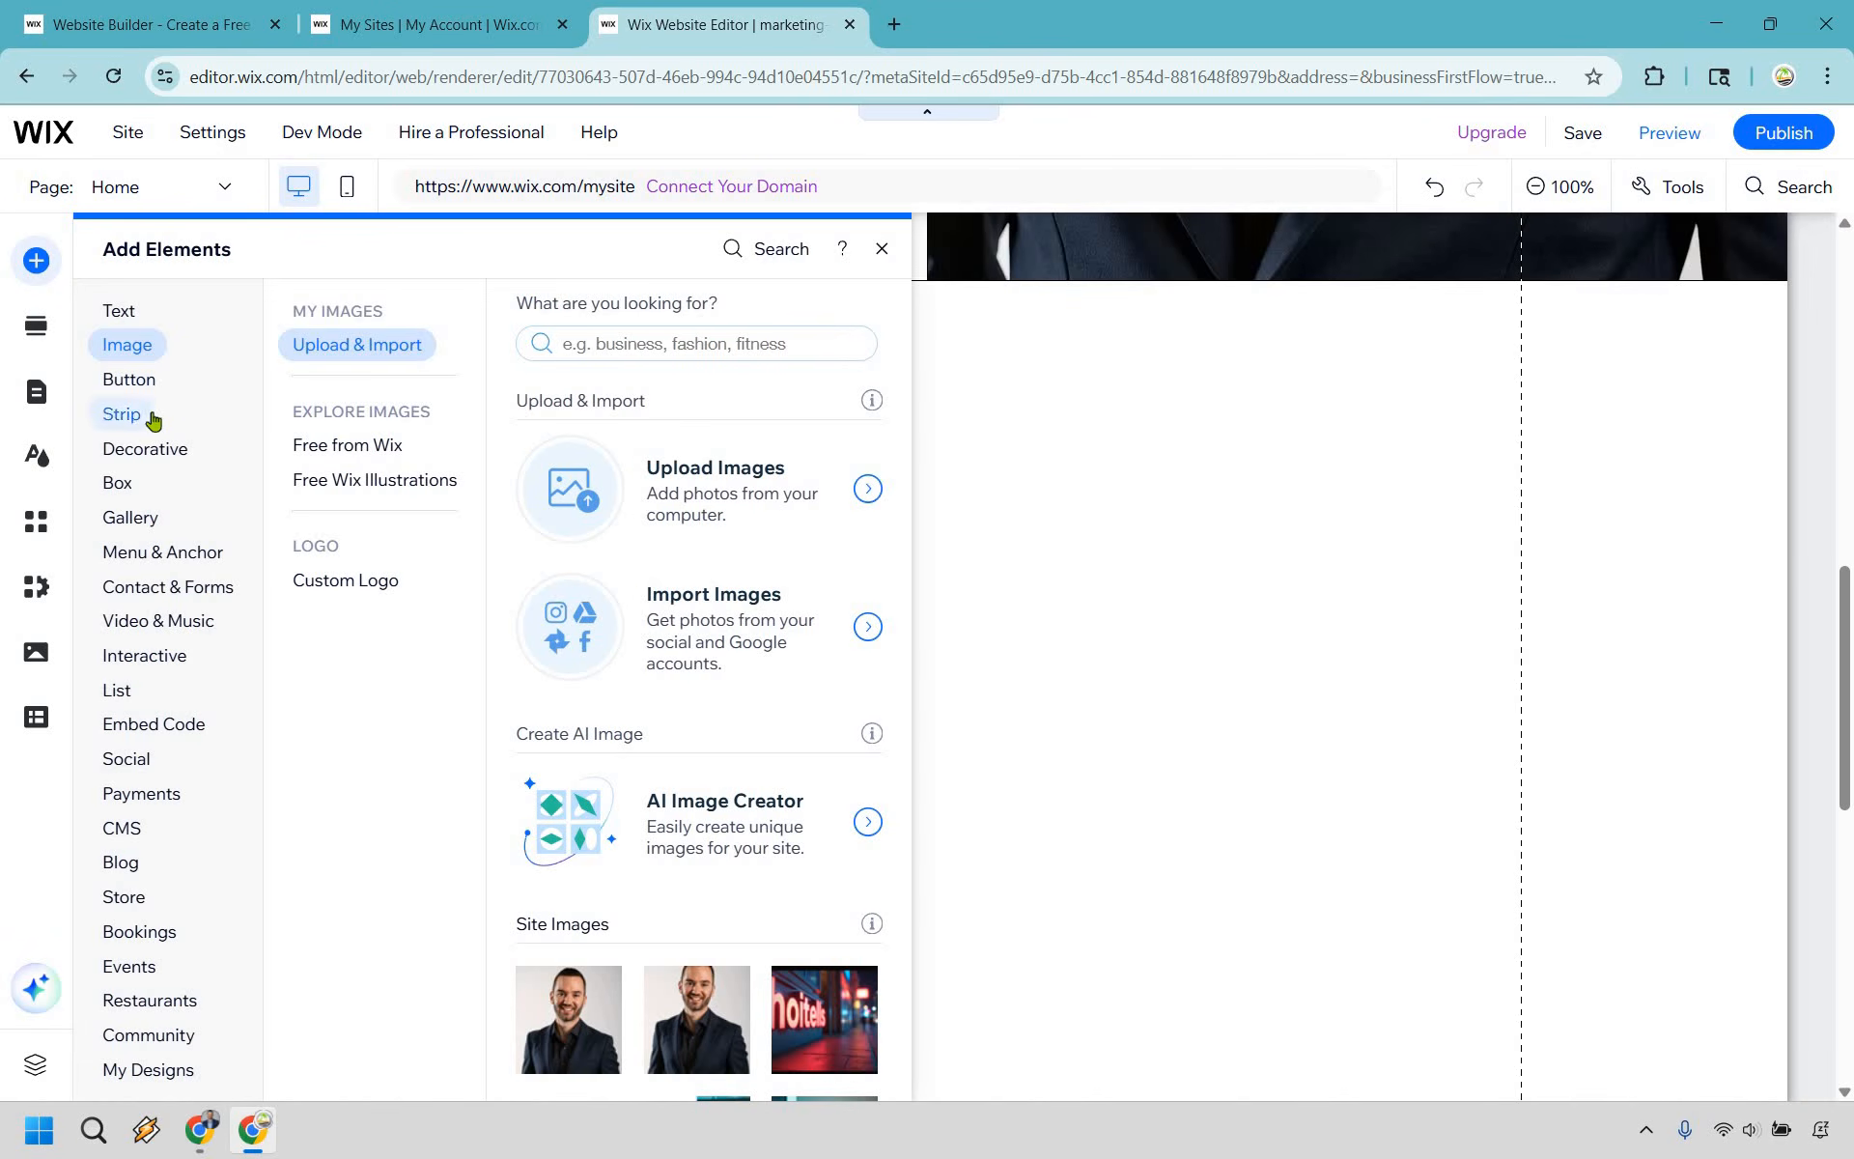
pyautogui.moveTo(152, 417)
pyautogui.moveTo(157, 621)
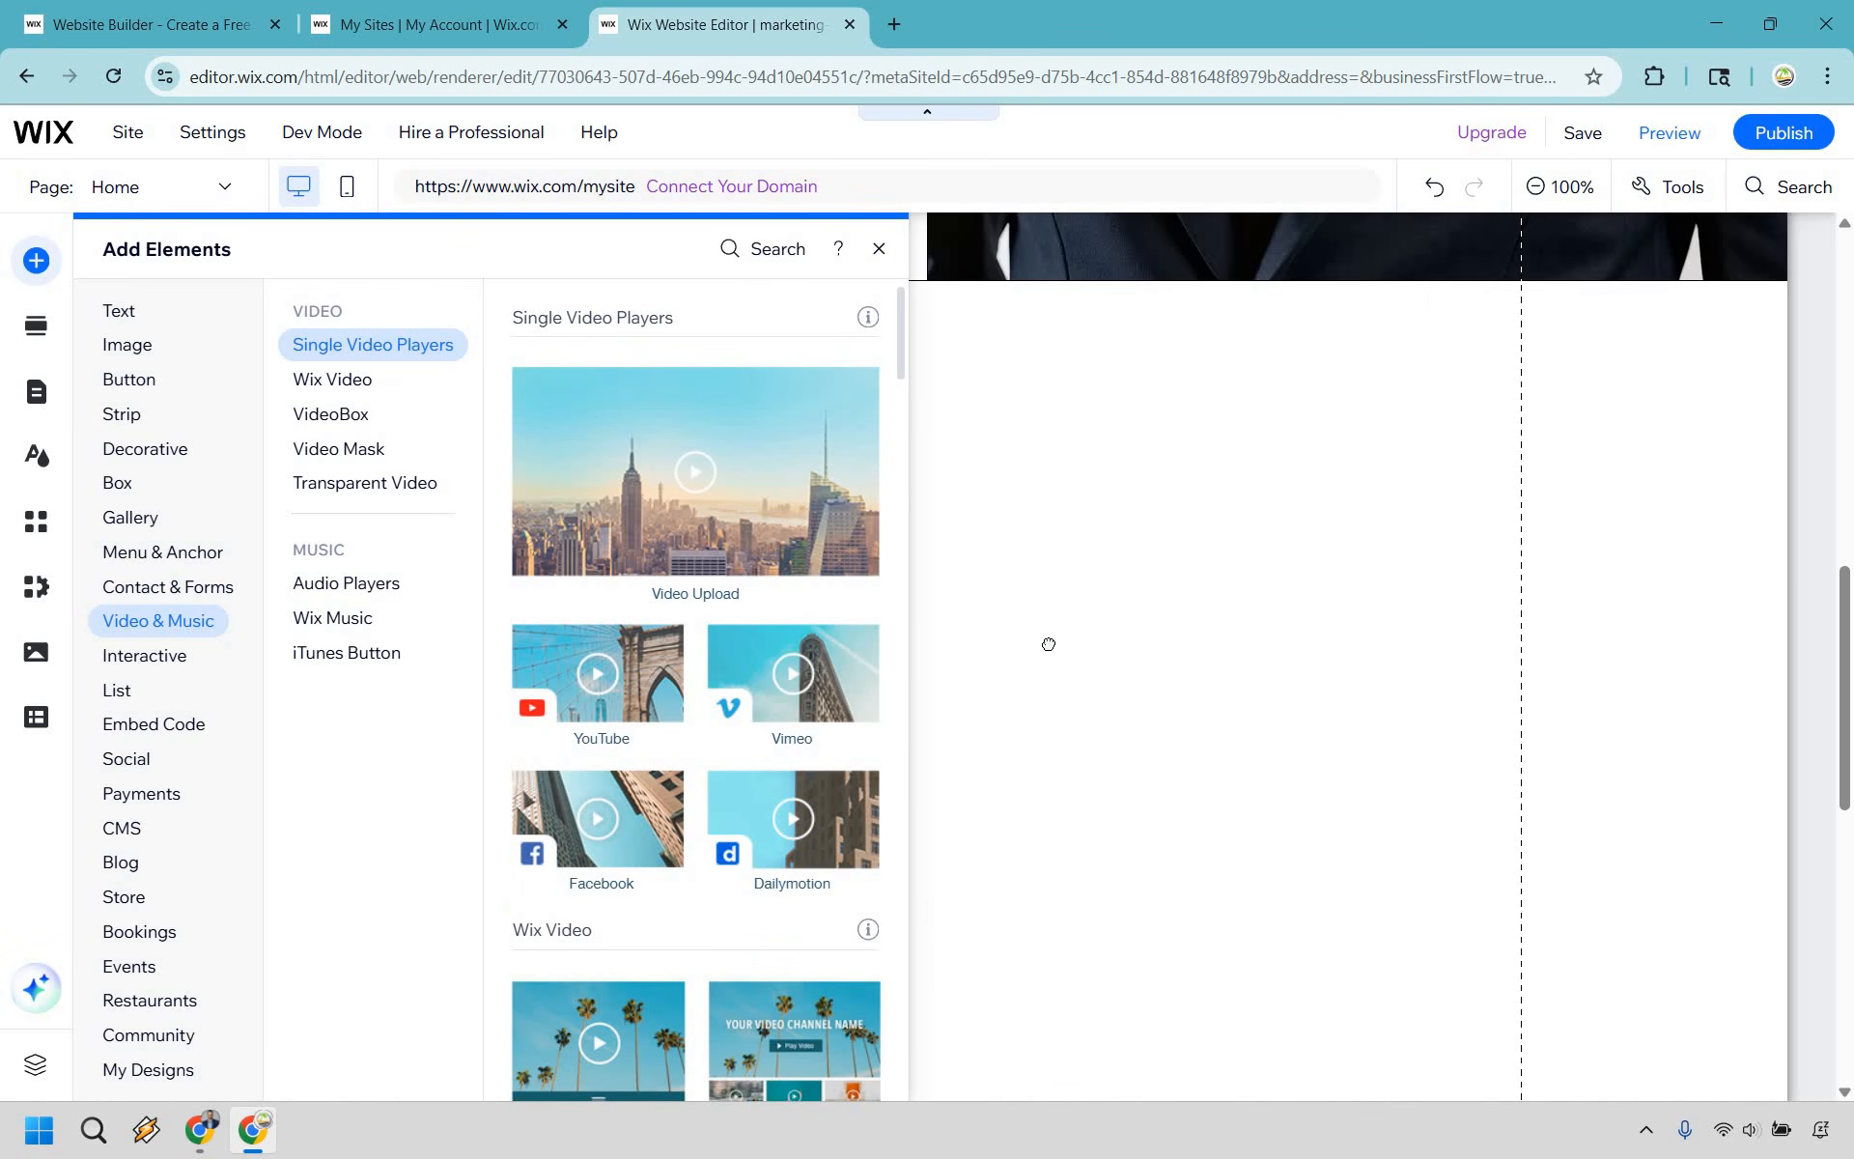
pyautogui.moveTo(1136, 657)
pyautogui.mouseDown()
pyautogui.moveTo(1151, 770)
pyautogui.moveTo(1155, 667)
pyautogui.mouseUp()
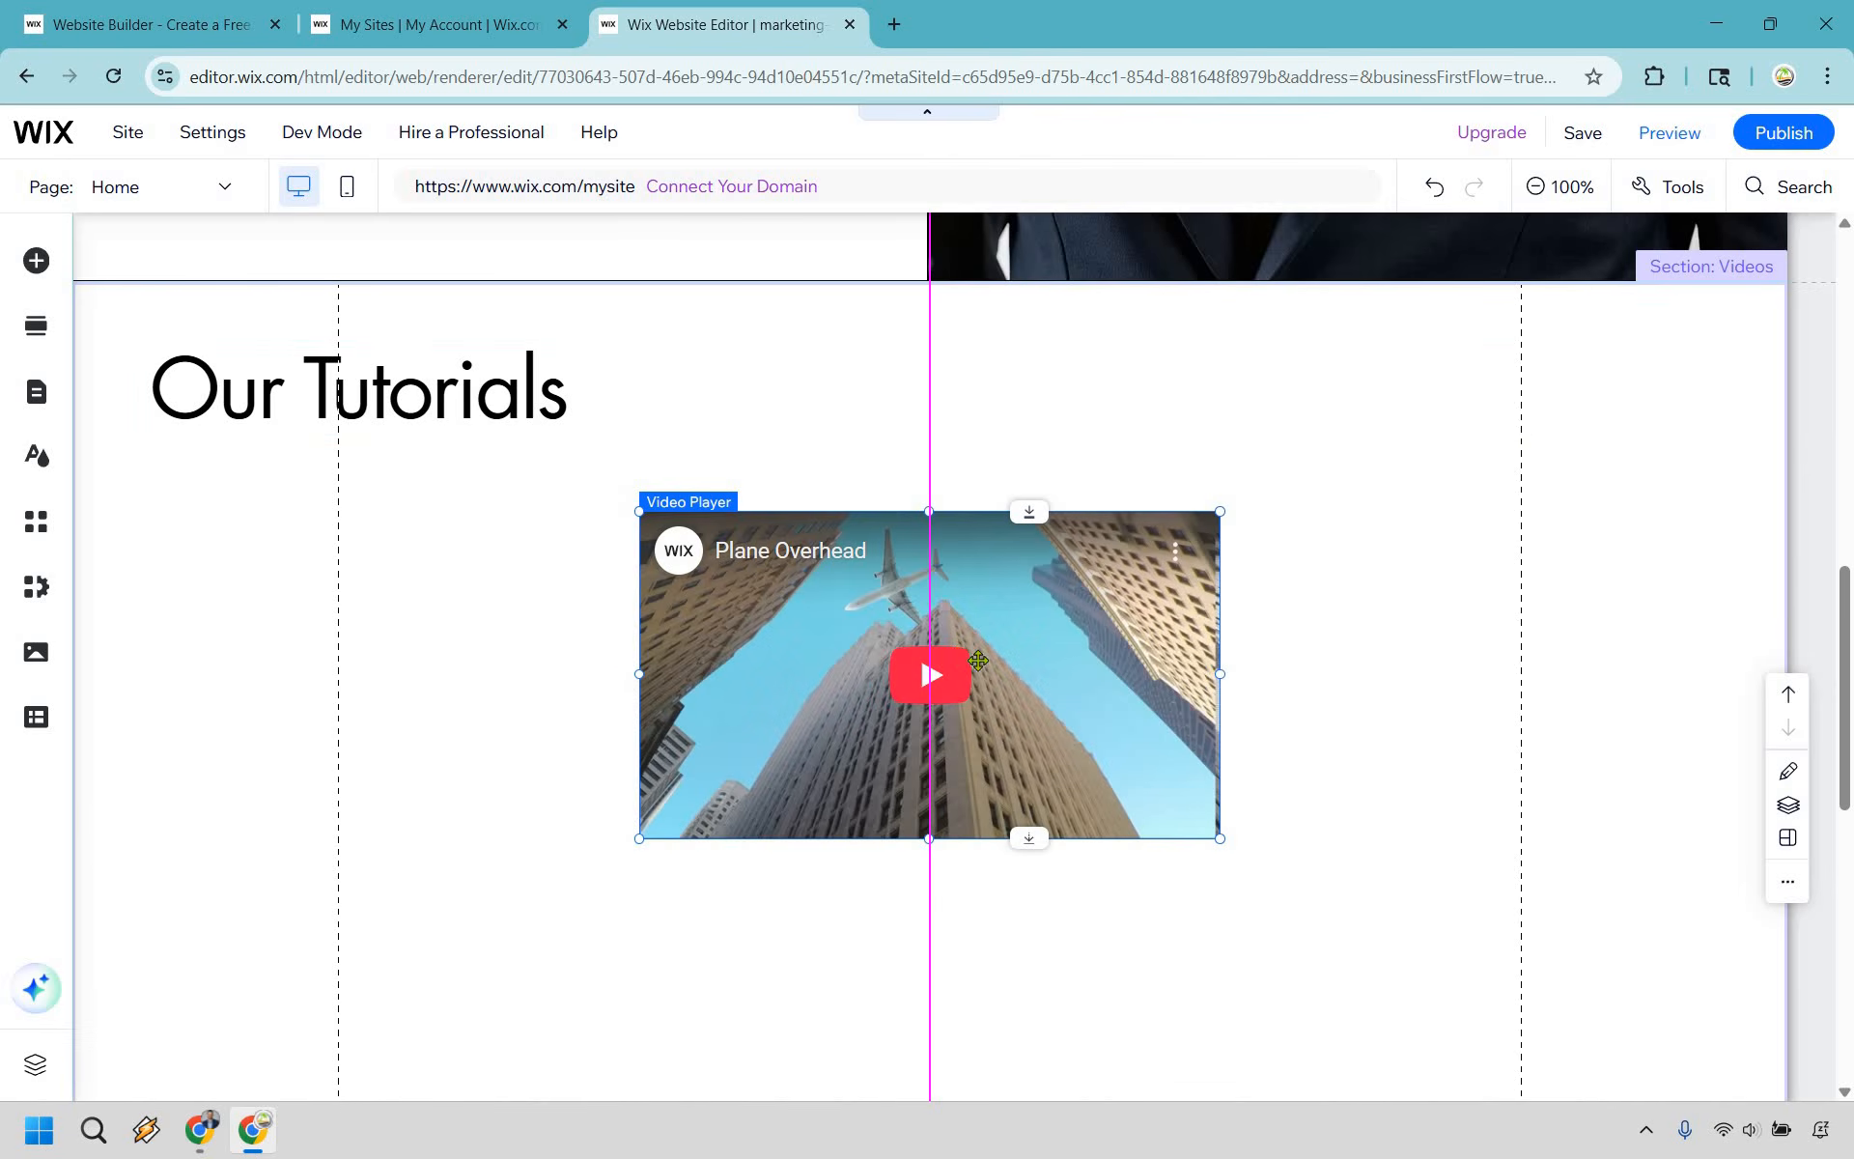
# - Enlarge the YouTube video player proportionally and center it horizontally below the Our Tutorials heading
pyautogui.scroll(-3, 1324, 704)
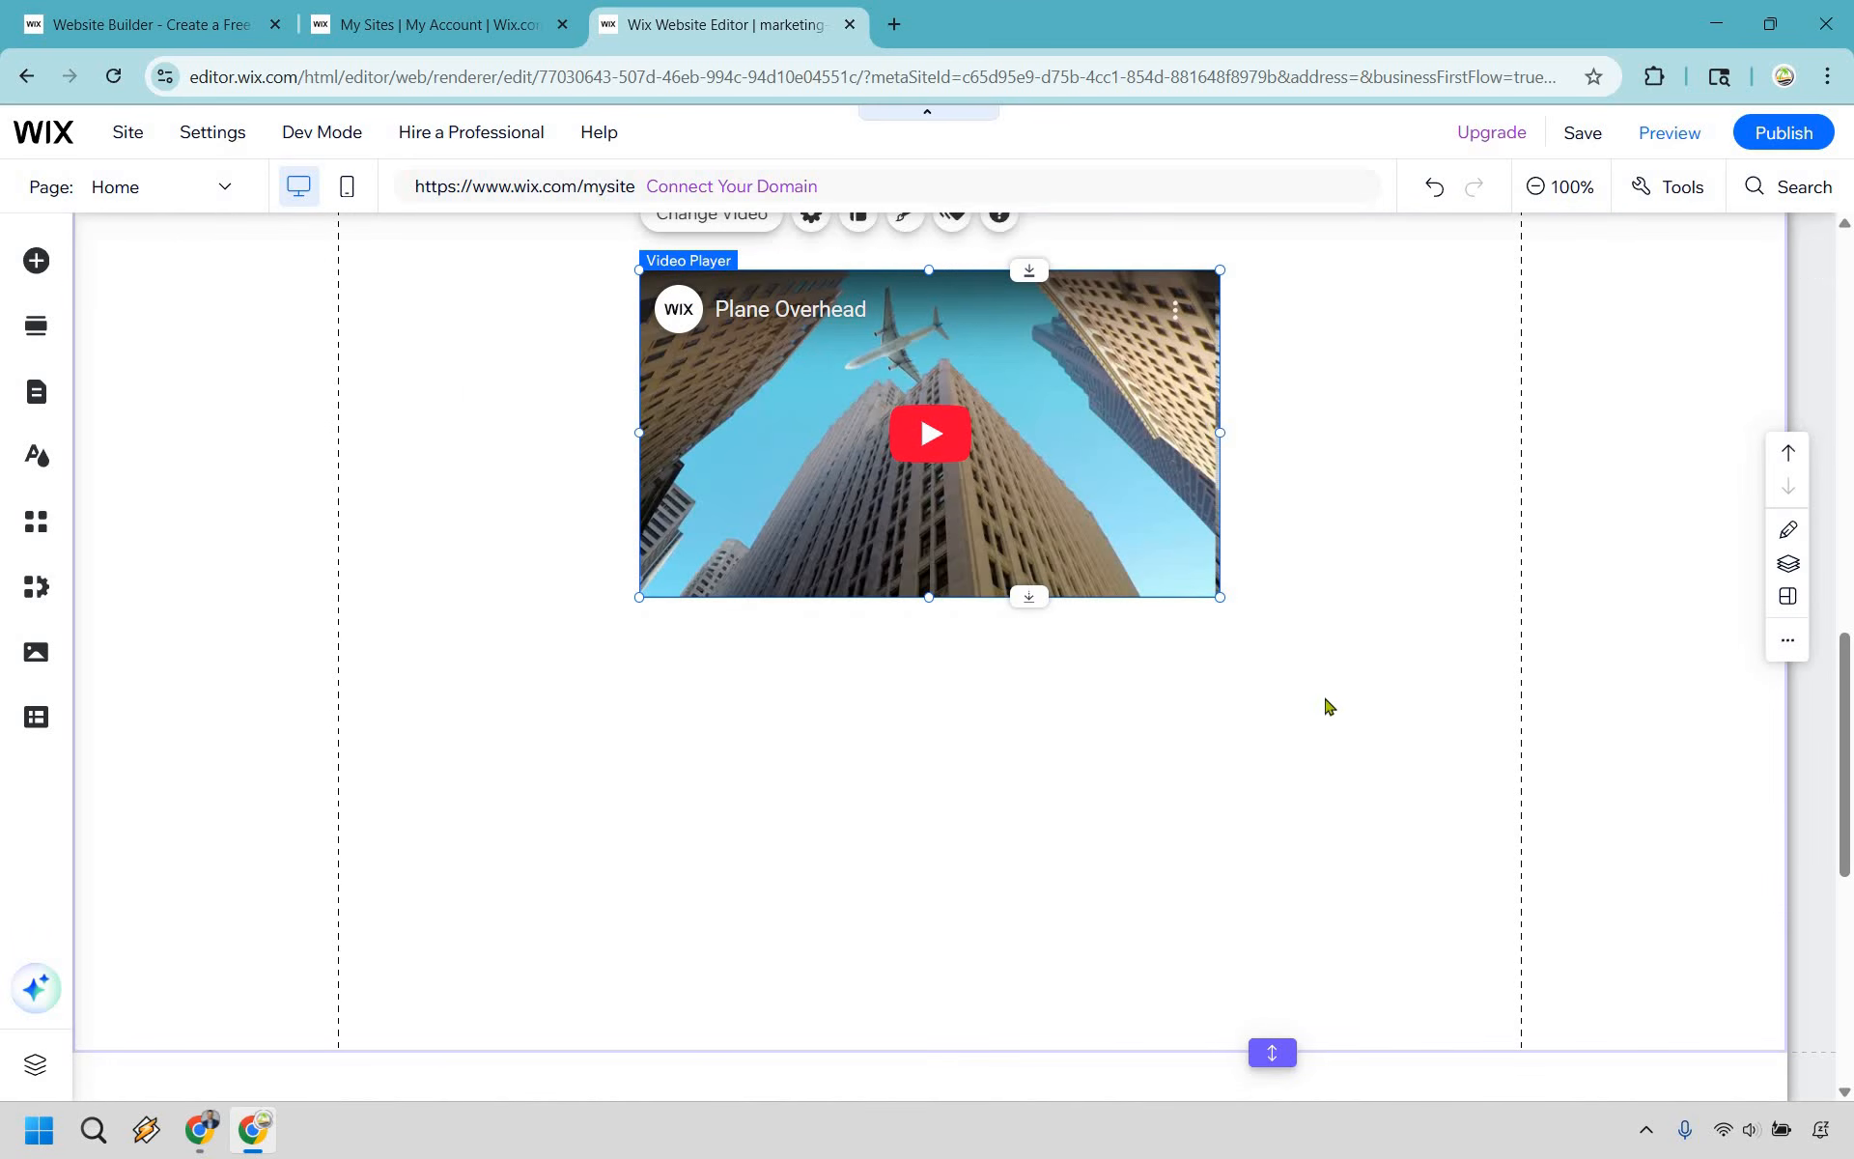
pyautogui.moveTo(1220, 597); pyautogui.dragTo(1418, 707)
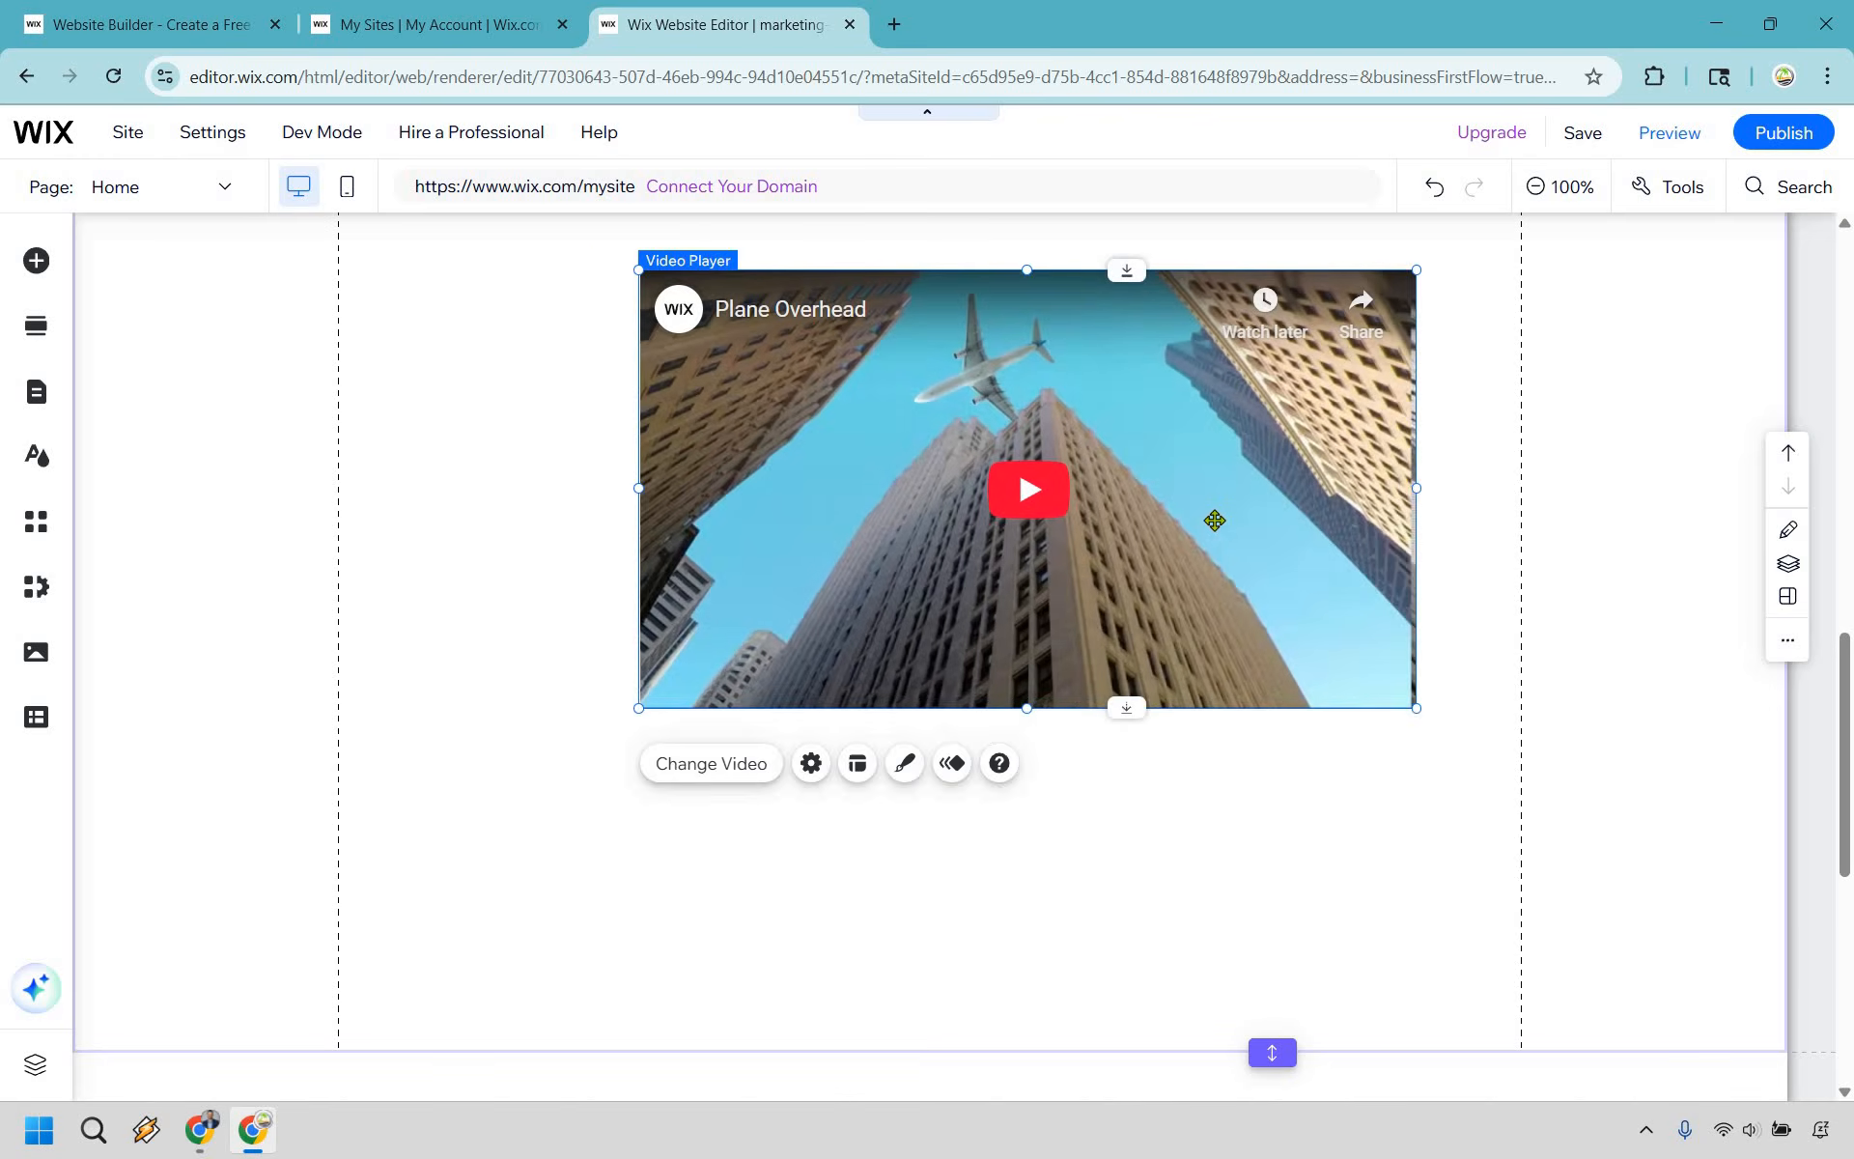
pyautogui.moveTo(1319, 536); pyautogui.dragTo(1255, 548)
pyautogui.scroll(3, 1256, 548)
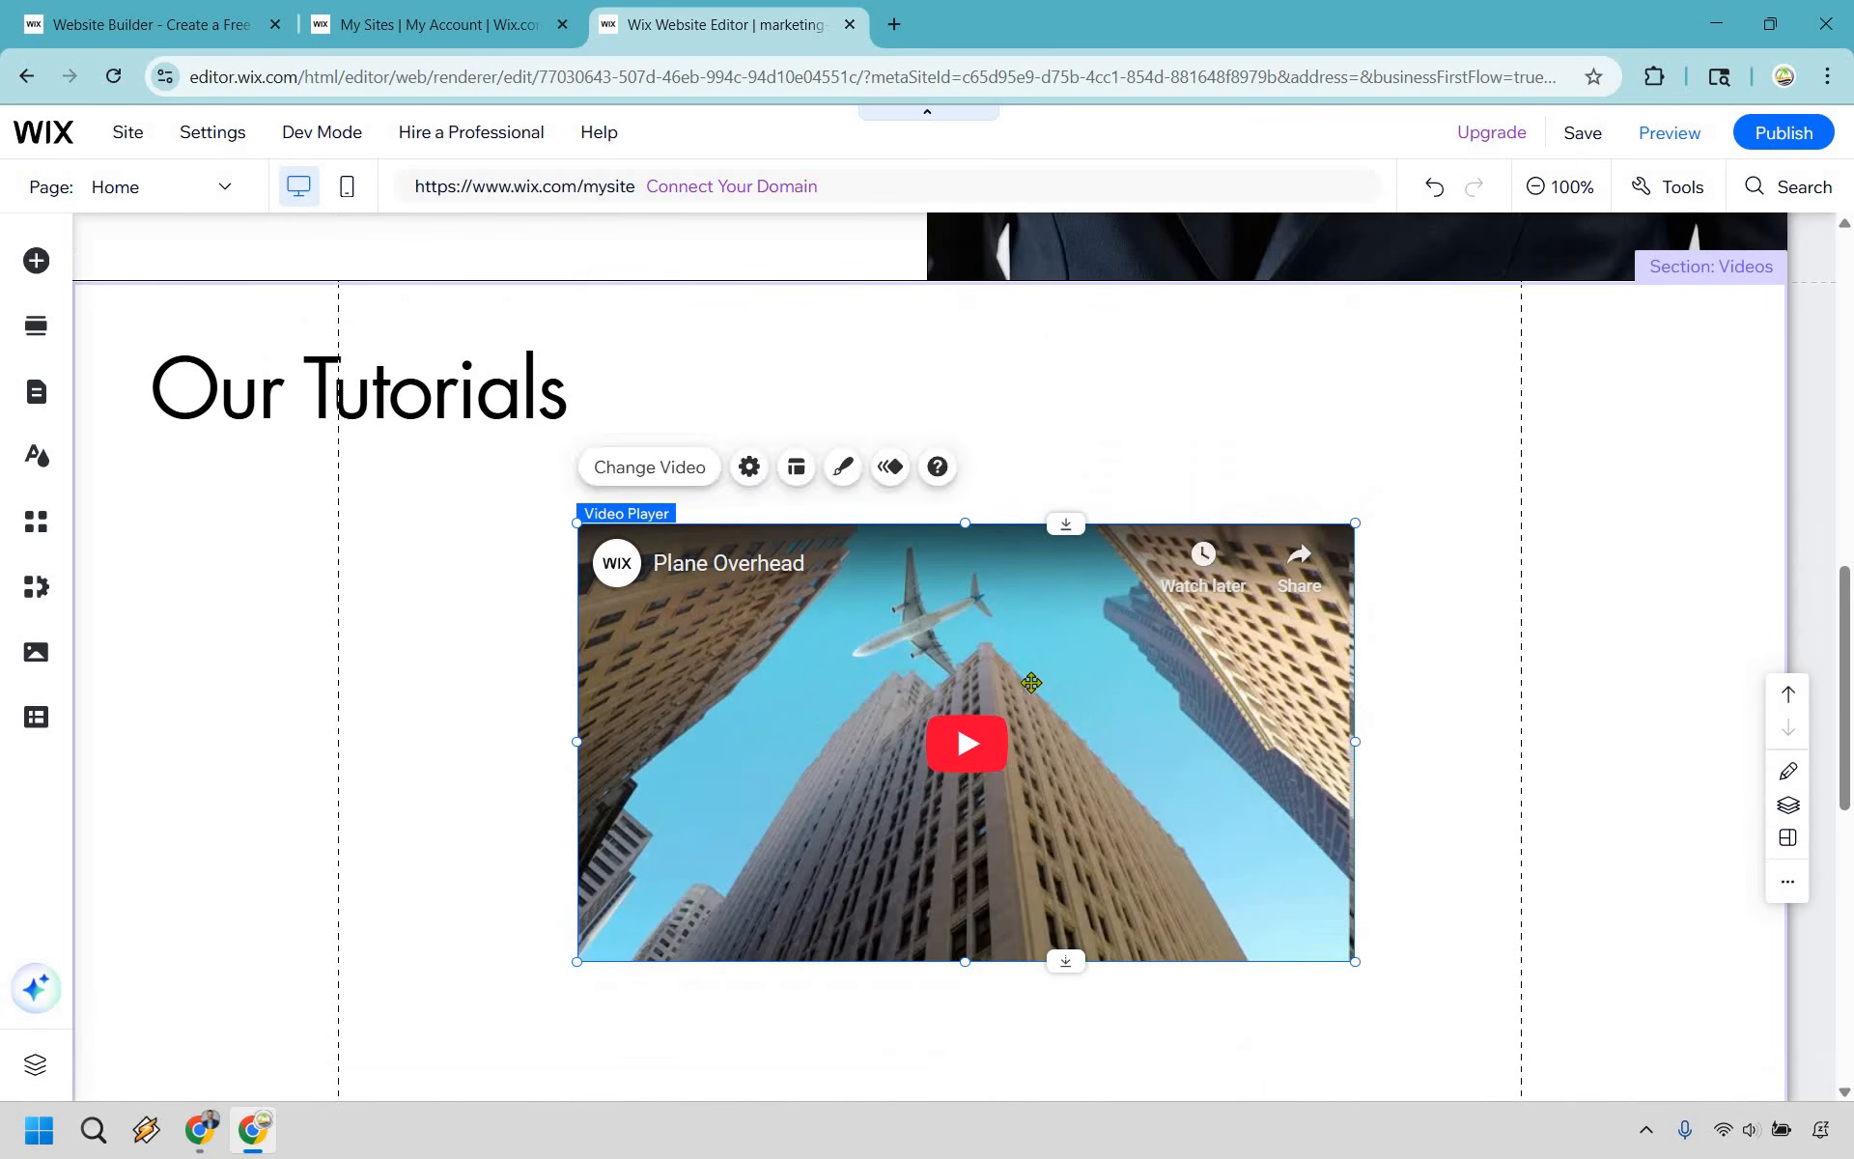
pyautogui.moveTo(1080, 706); pyautogui.dragTo(1045, 663)
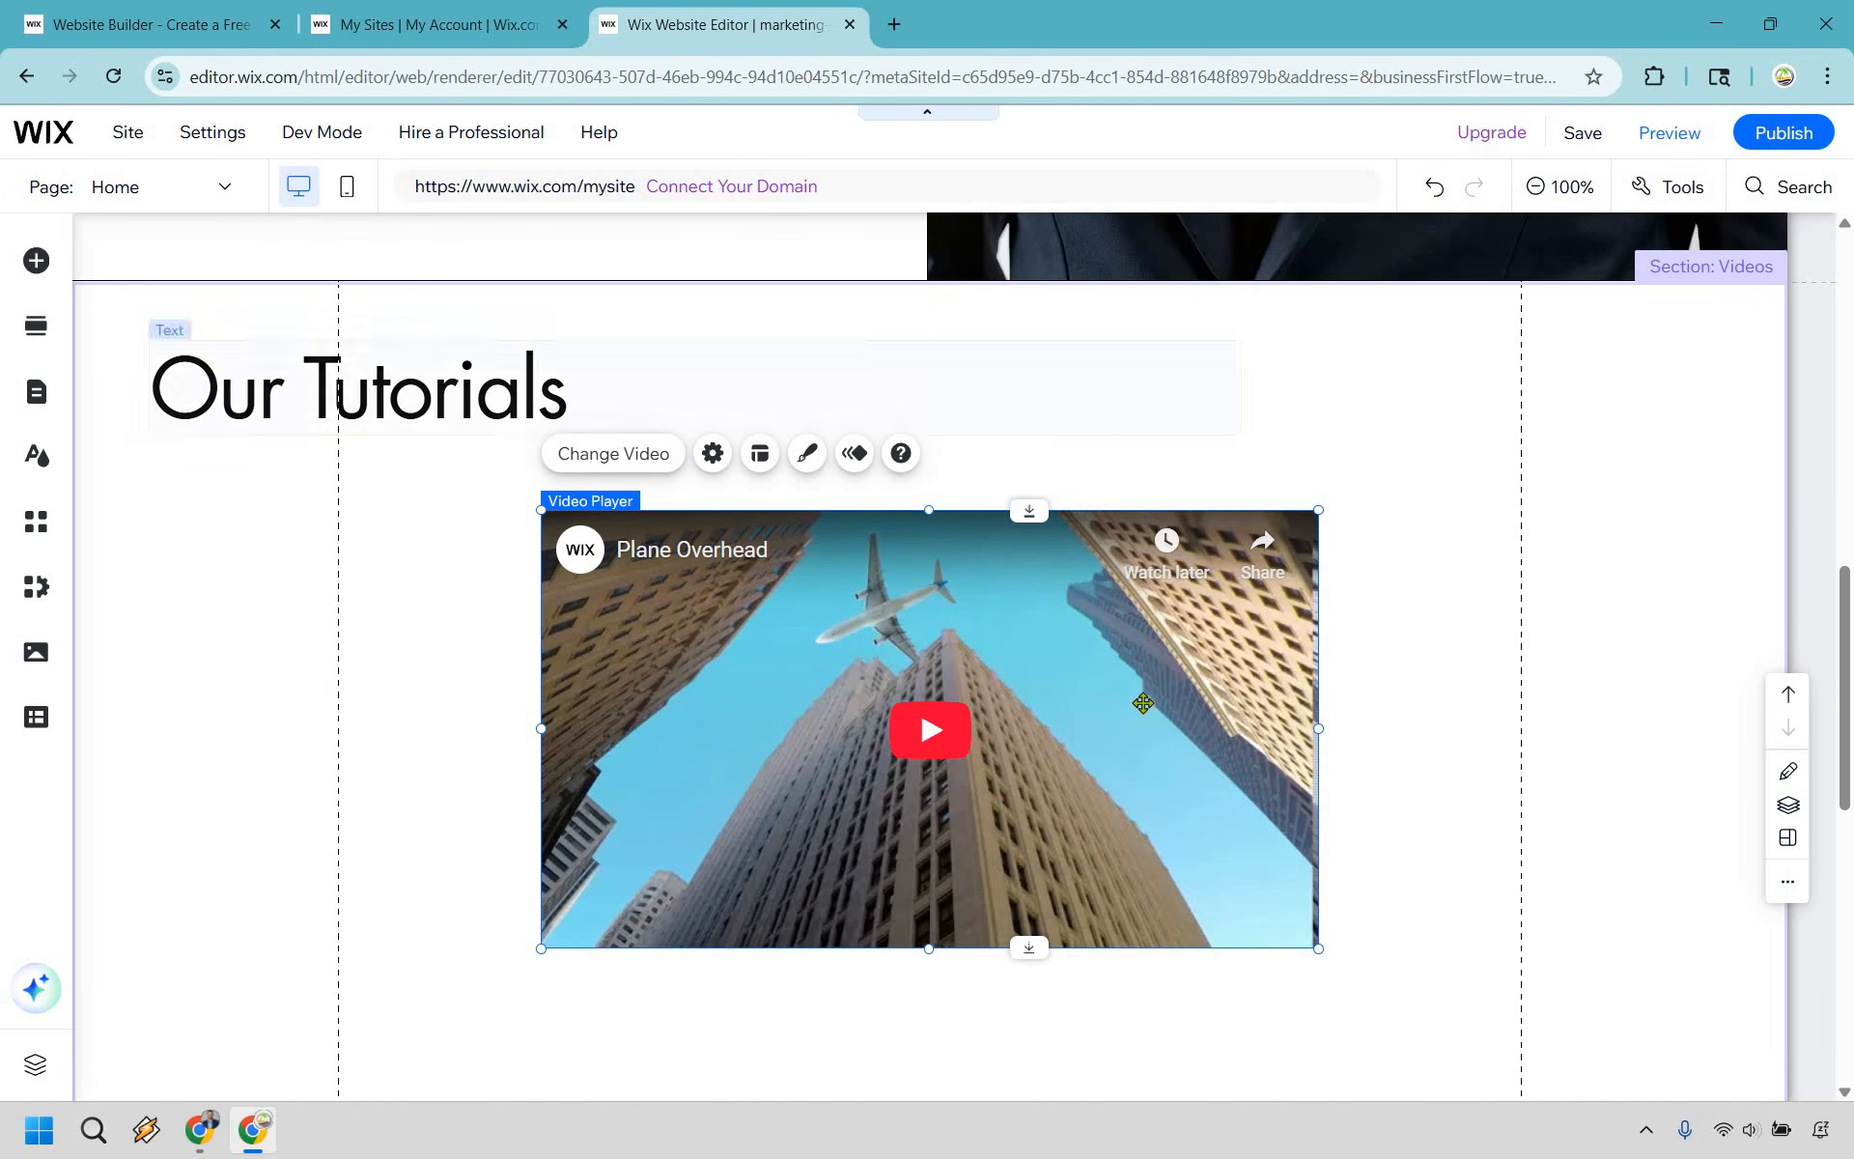
# - Replace the player's video address with the YouTube link to How To Create Wix Website With AI
pyautogui.click(645, 466)
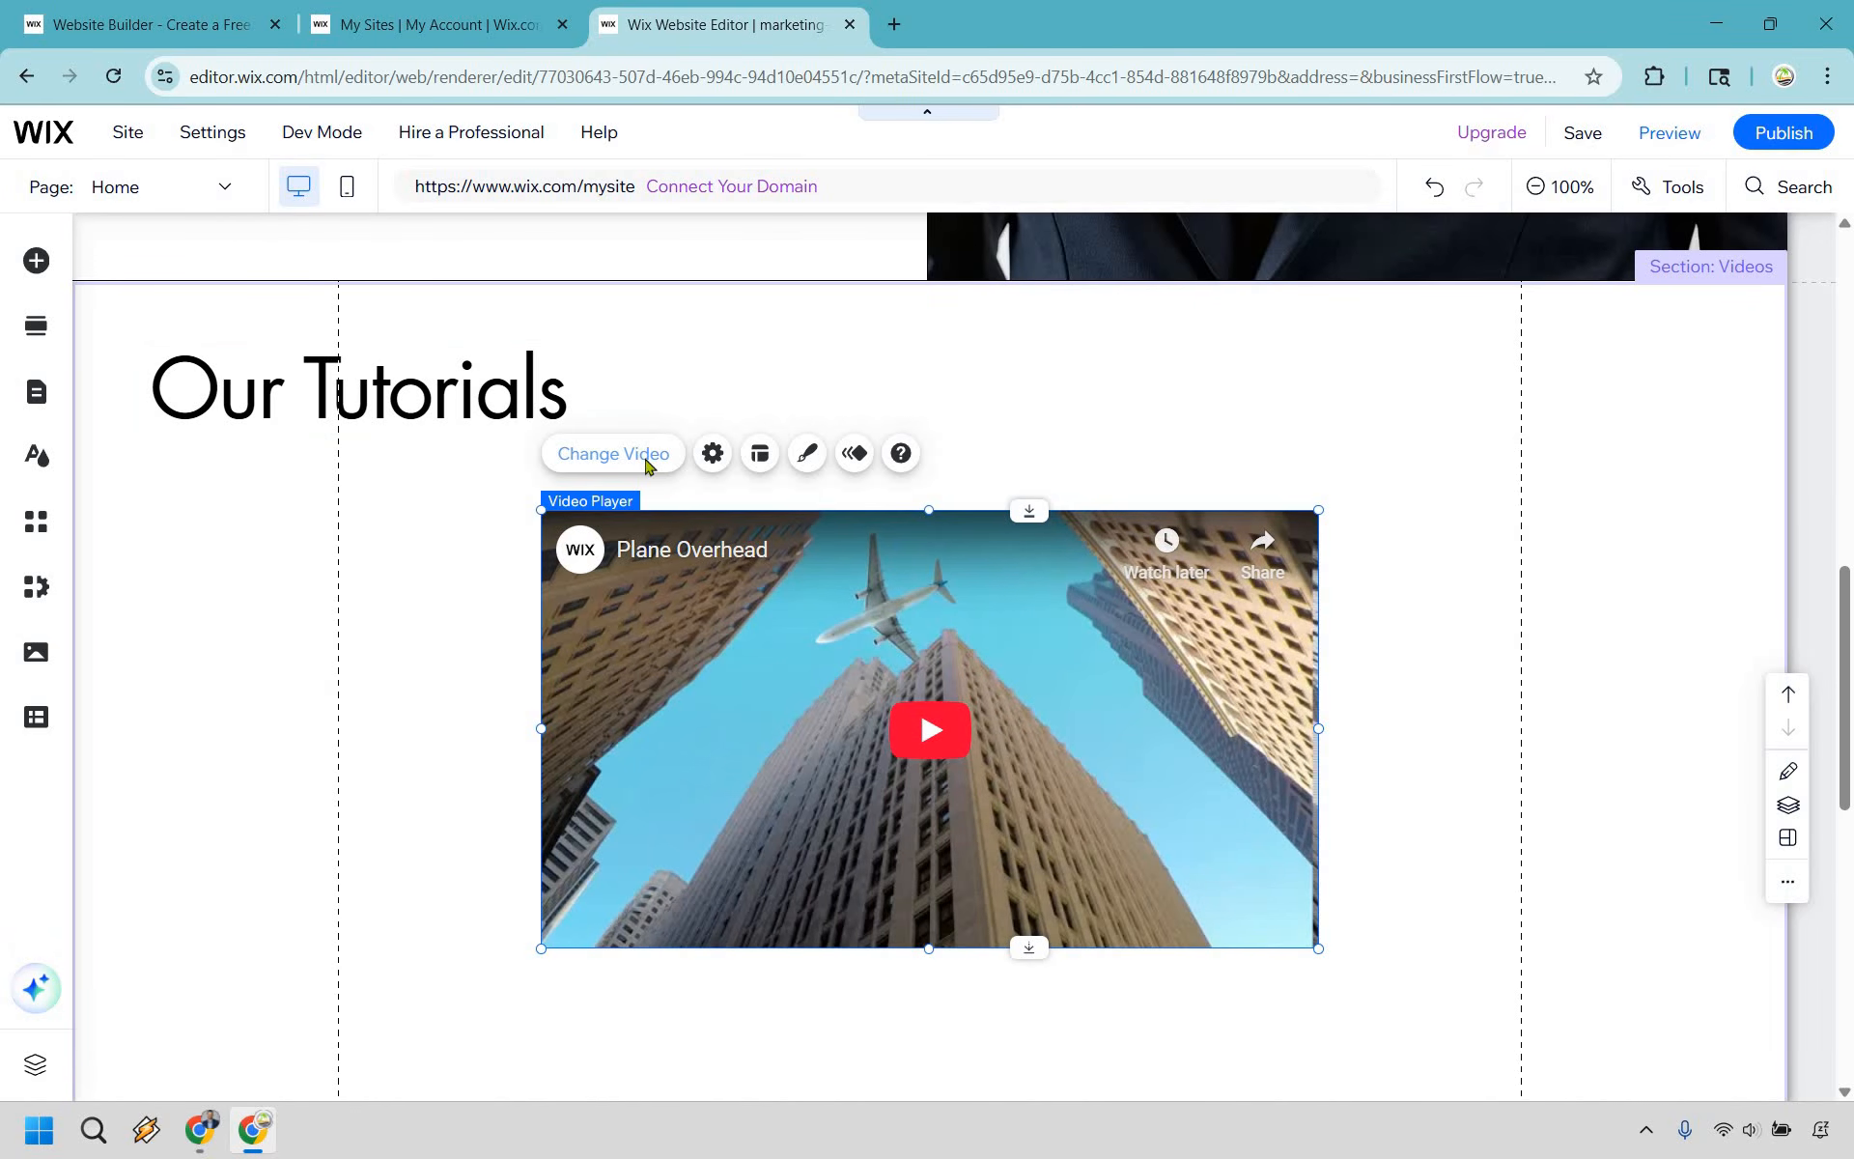
pyautogui.scroll(-3, 1545, 599)
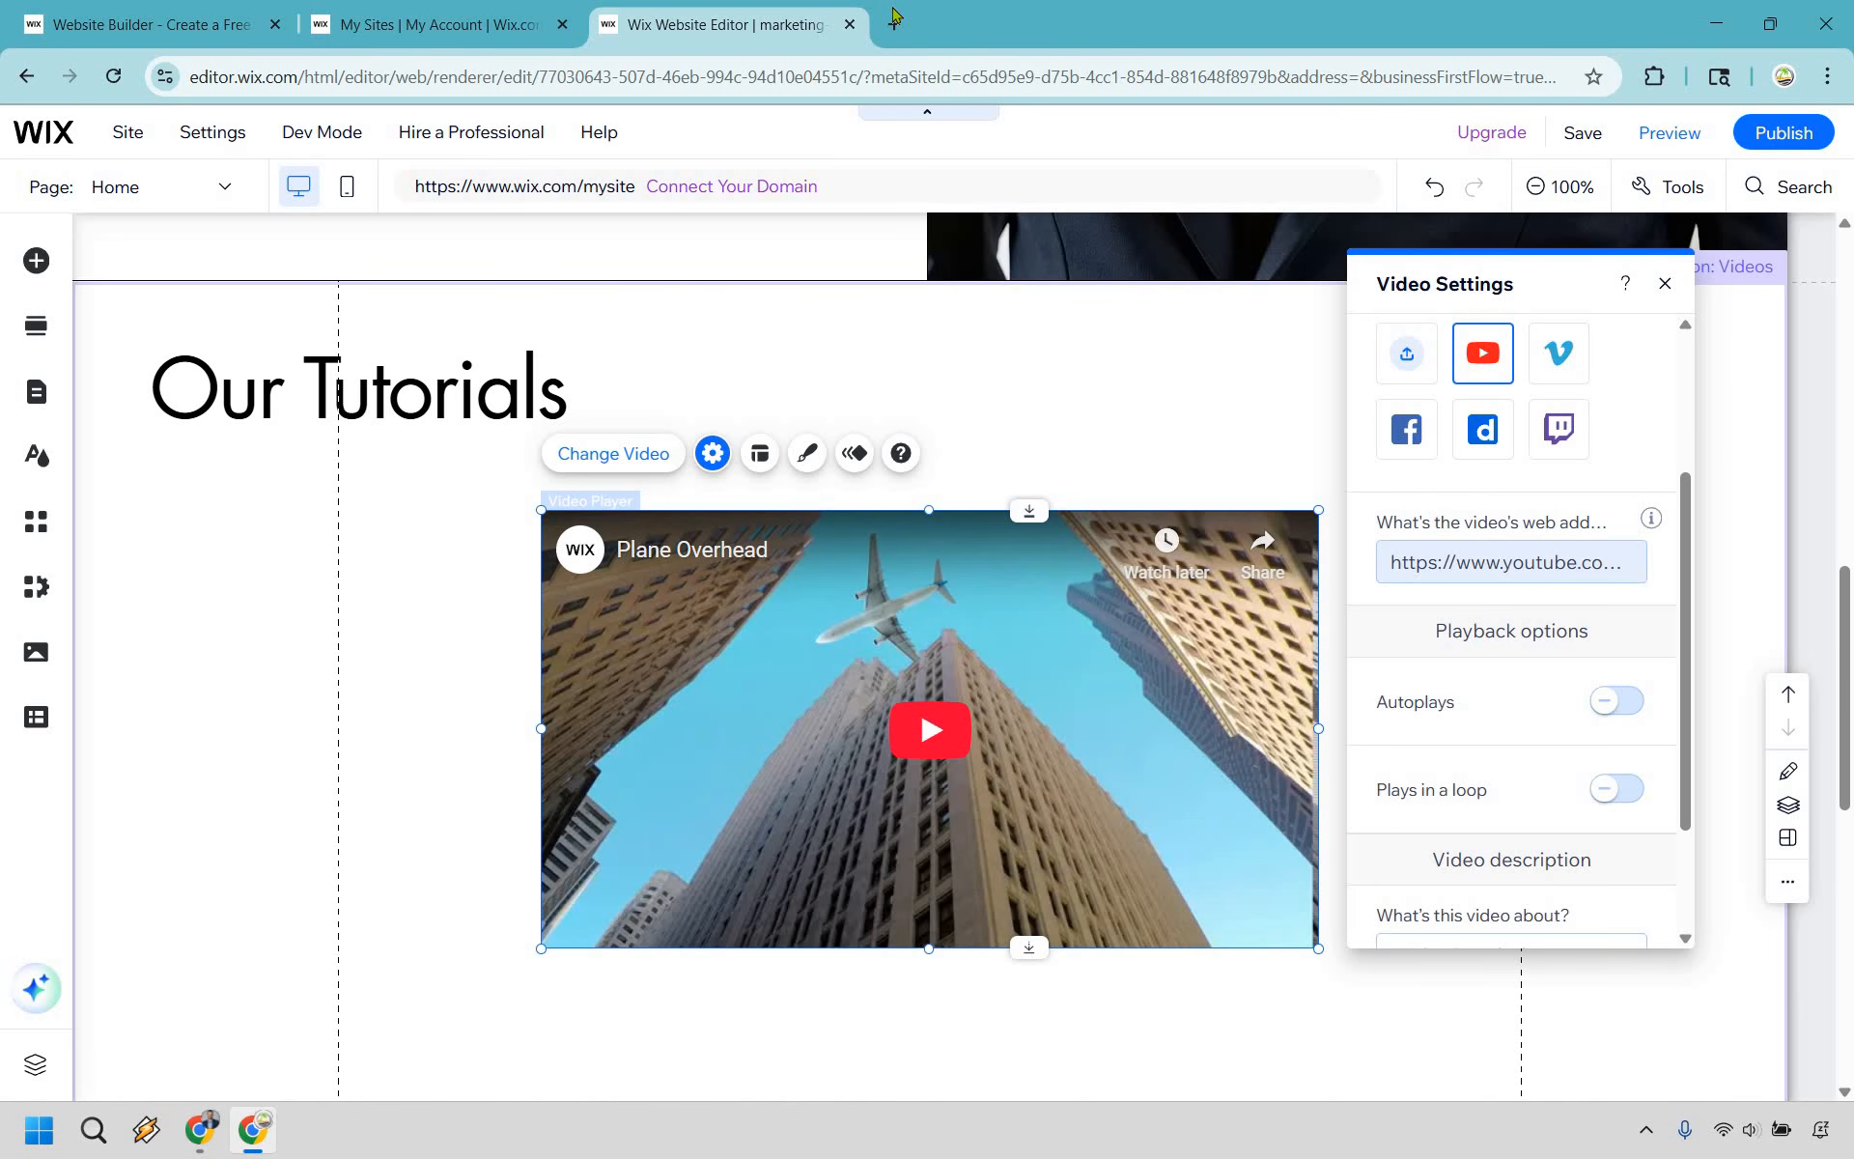
pyautogui.click(1526, 562)
pyautogui.write('https://youtu.be/FxDrKCLchhl')
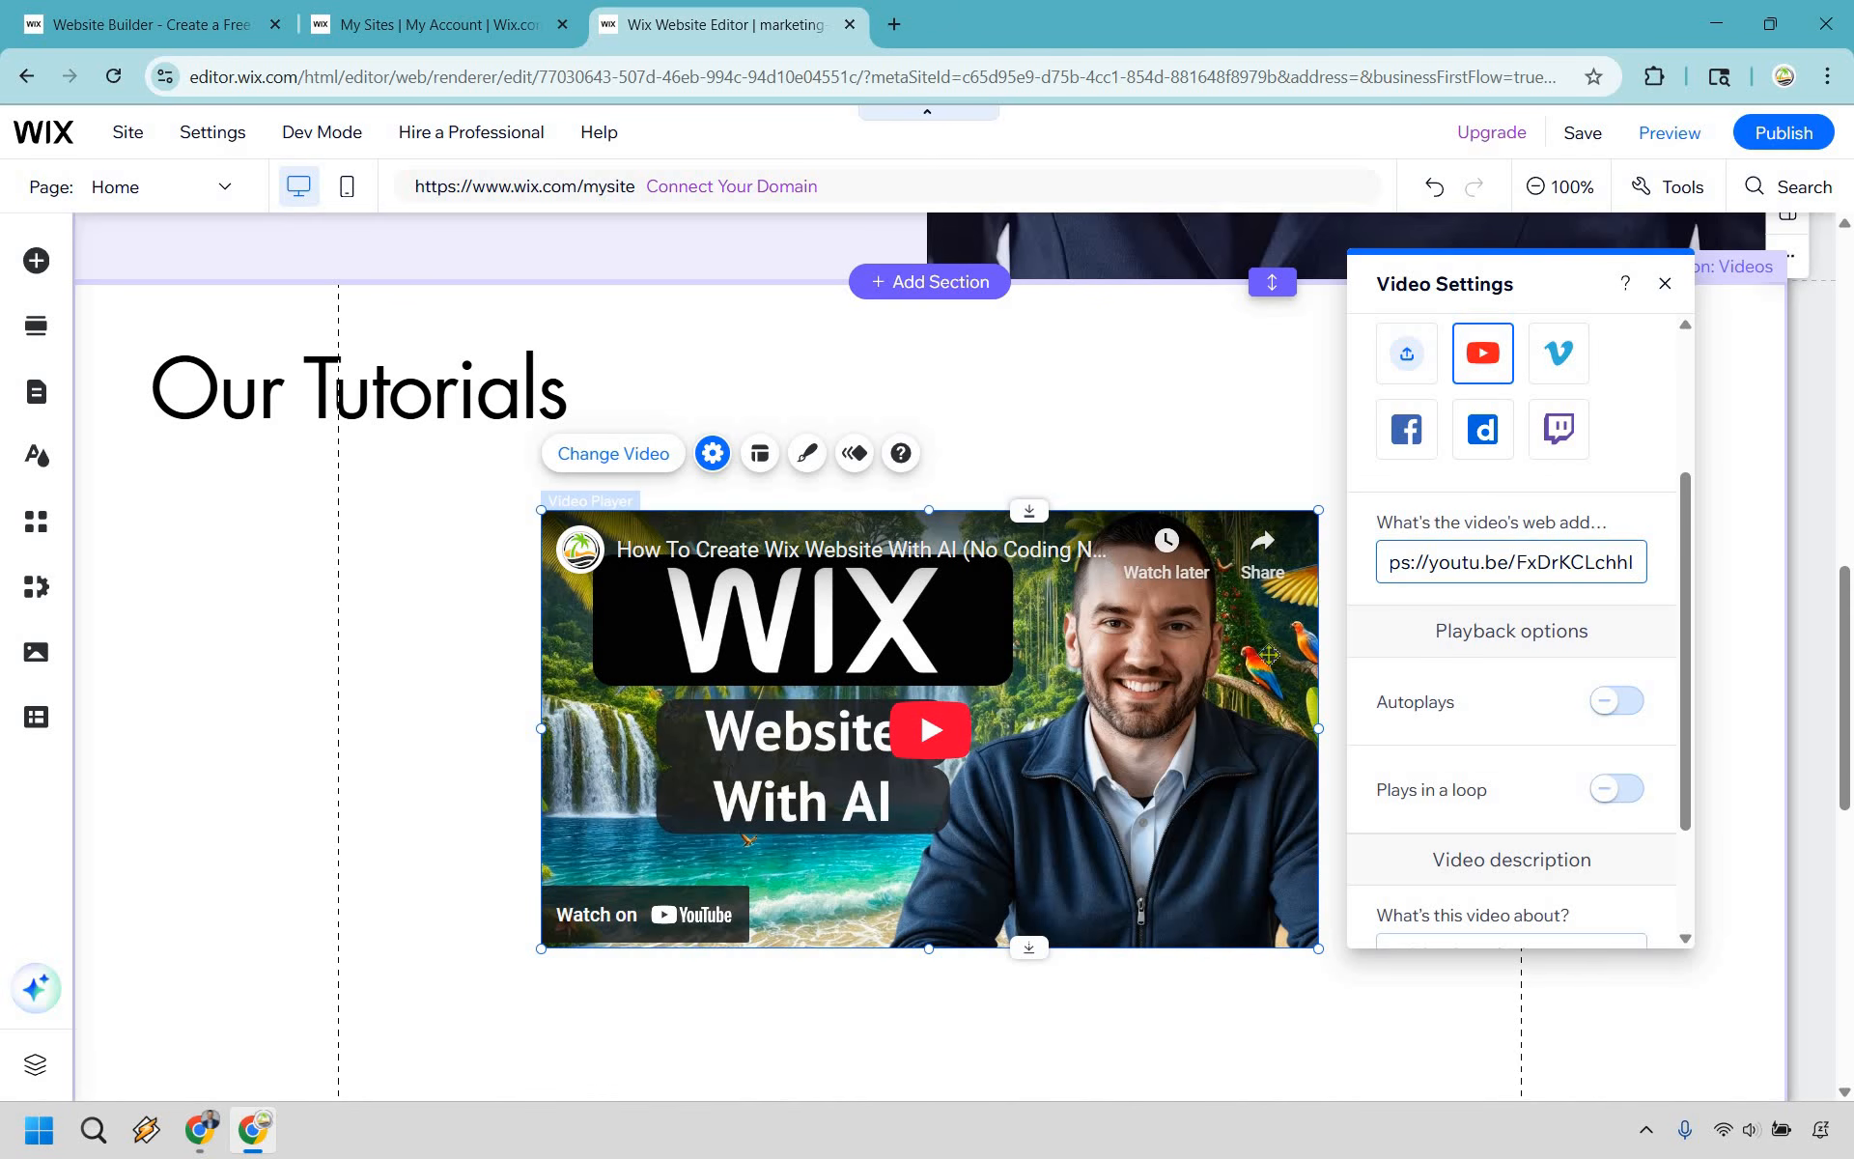
# - Enlarge the tutorial video player a little more and recenter it horizontally on the page
pyautogui.click(1321, 956)
pyautogui.moveTo(1318, 948); pyautogui.dragTo(1396, 996)
pyautogui.scroll(-1, 1164, 751)
pyautogui.press('Left')
pyautogui.press('Left')
pyautogui.press('Left')
pyautogui.press('Left')
pyautogui.press('Left')
pyautogui.press('Left')
pyautogui.press('Left')
pyautogui.press('Left')
pyautogui.press('Left')
pyautogui.press('Left')
pyautogui.press('Left')
pyautogui.press('Left')
pyautogui.press('Left')
pyautogui.press('Left')
pyautogui.press('Left')
pyautogui.press('Left')
pyautogui.press('Left')
pyautogui.press('Left')
pyautogui.press('Left')
pyautogui.press('Left')
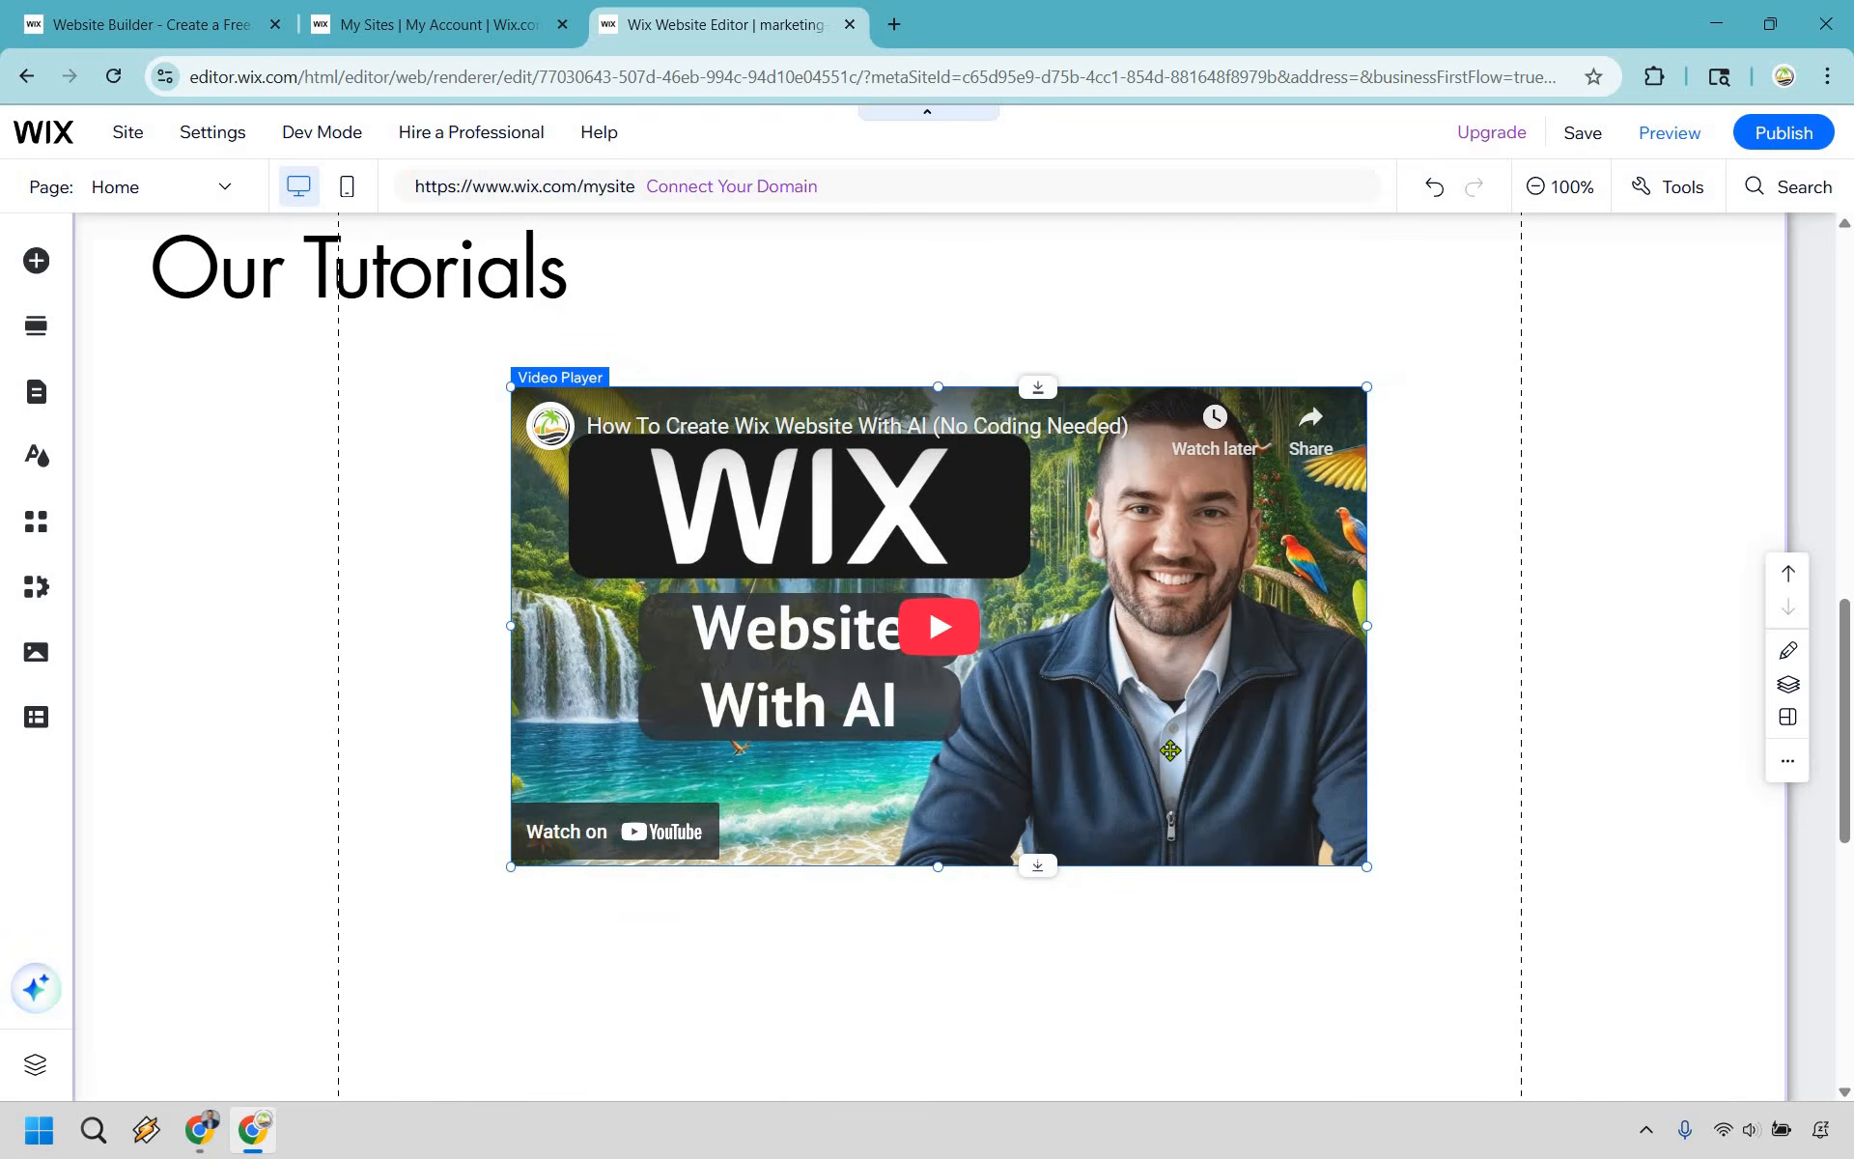
pyautogui.press('Right')
pyautogui.press('Right')
pyautogui.press('Right')
pyautogui.press('Right')
pyautogui.click(418, 402)
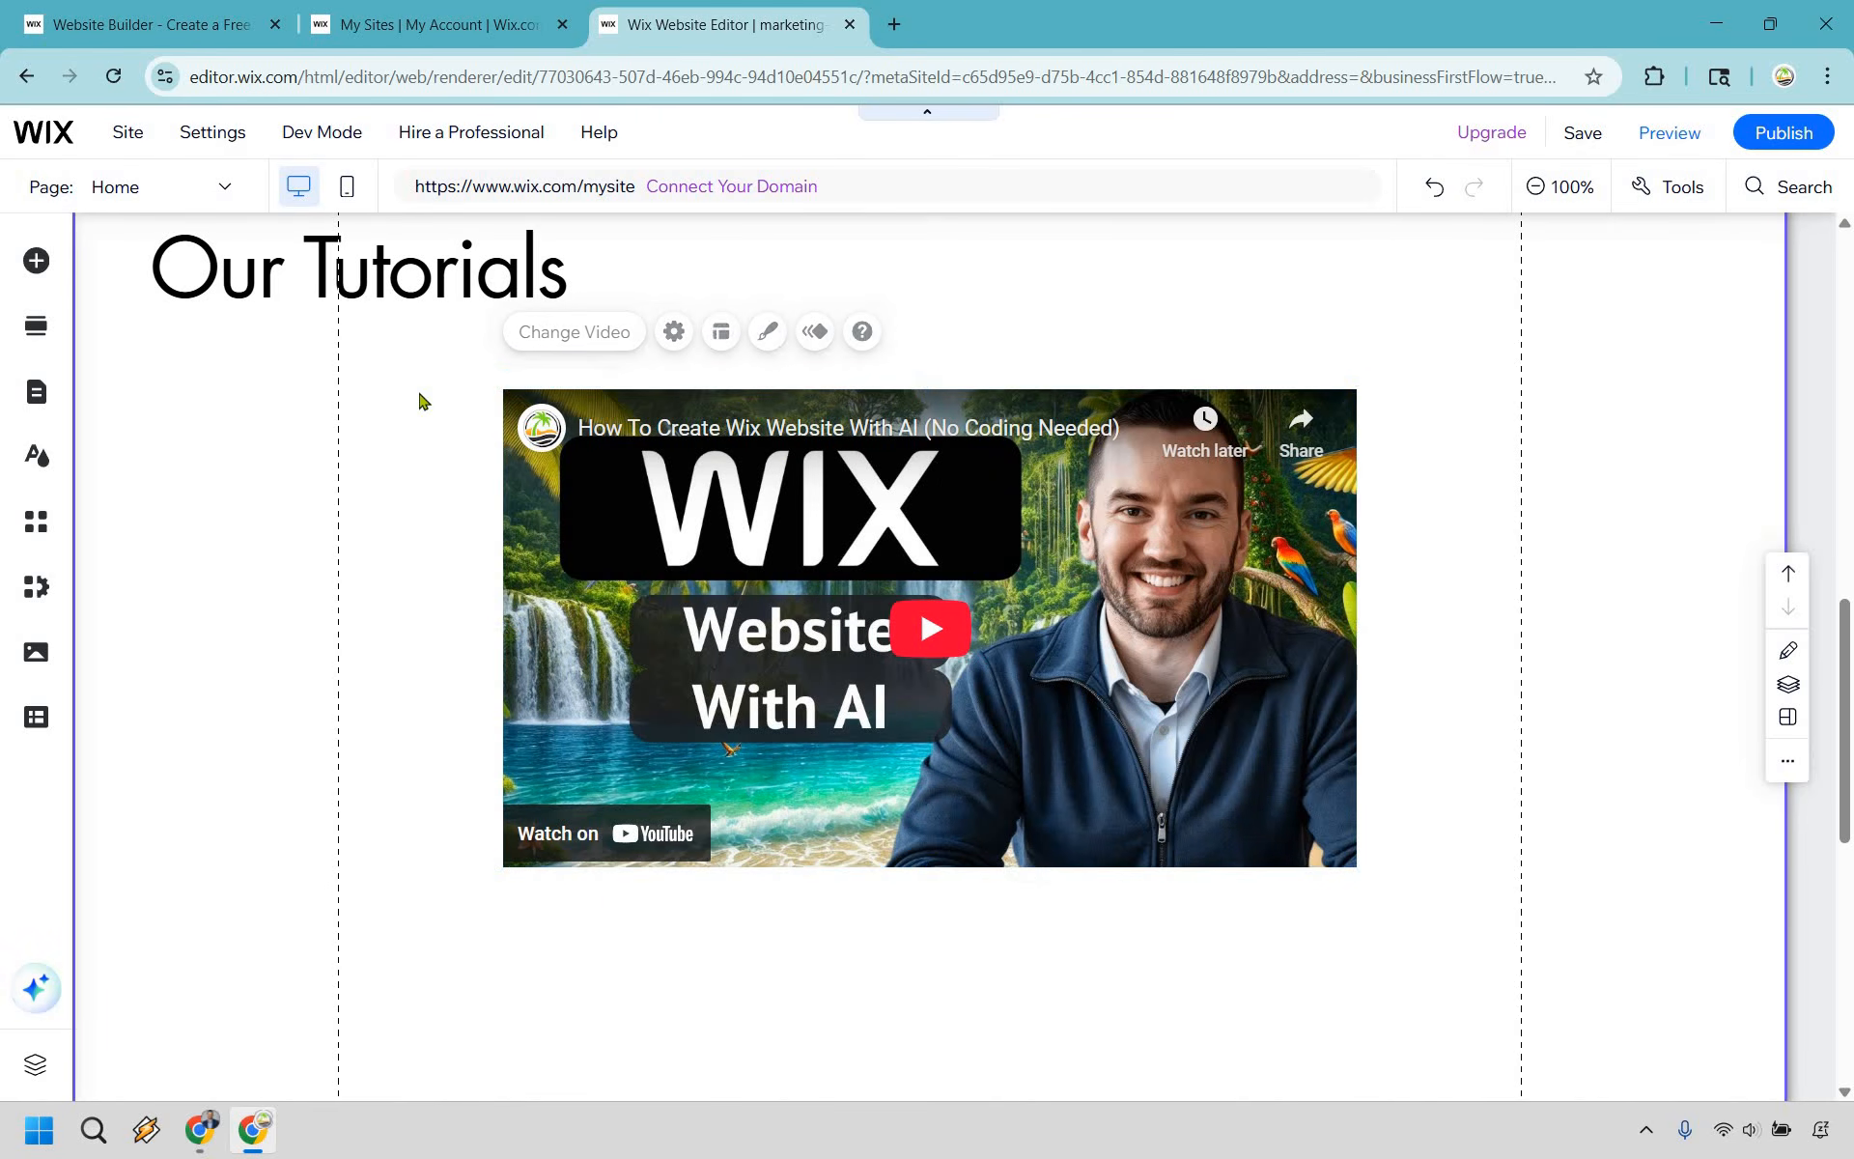
# - Center-align the Our Tutorials heading text and center its text box above the video
pyautogui.scroll(1, 402, 381)
pyautogui.click(404, 390)
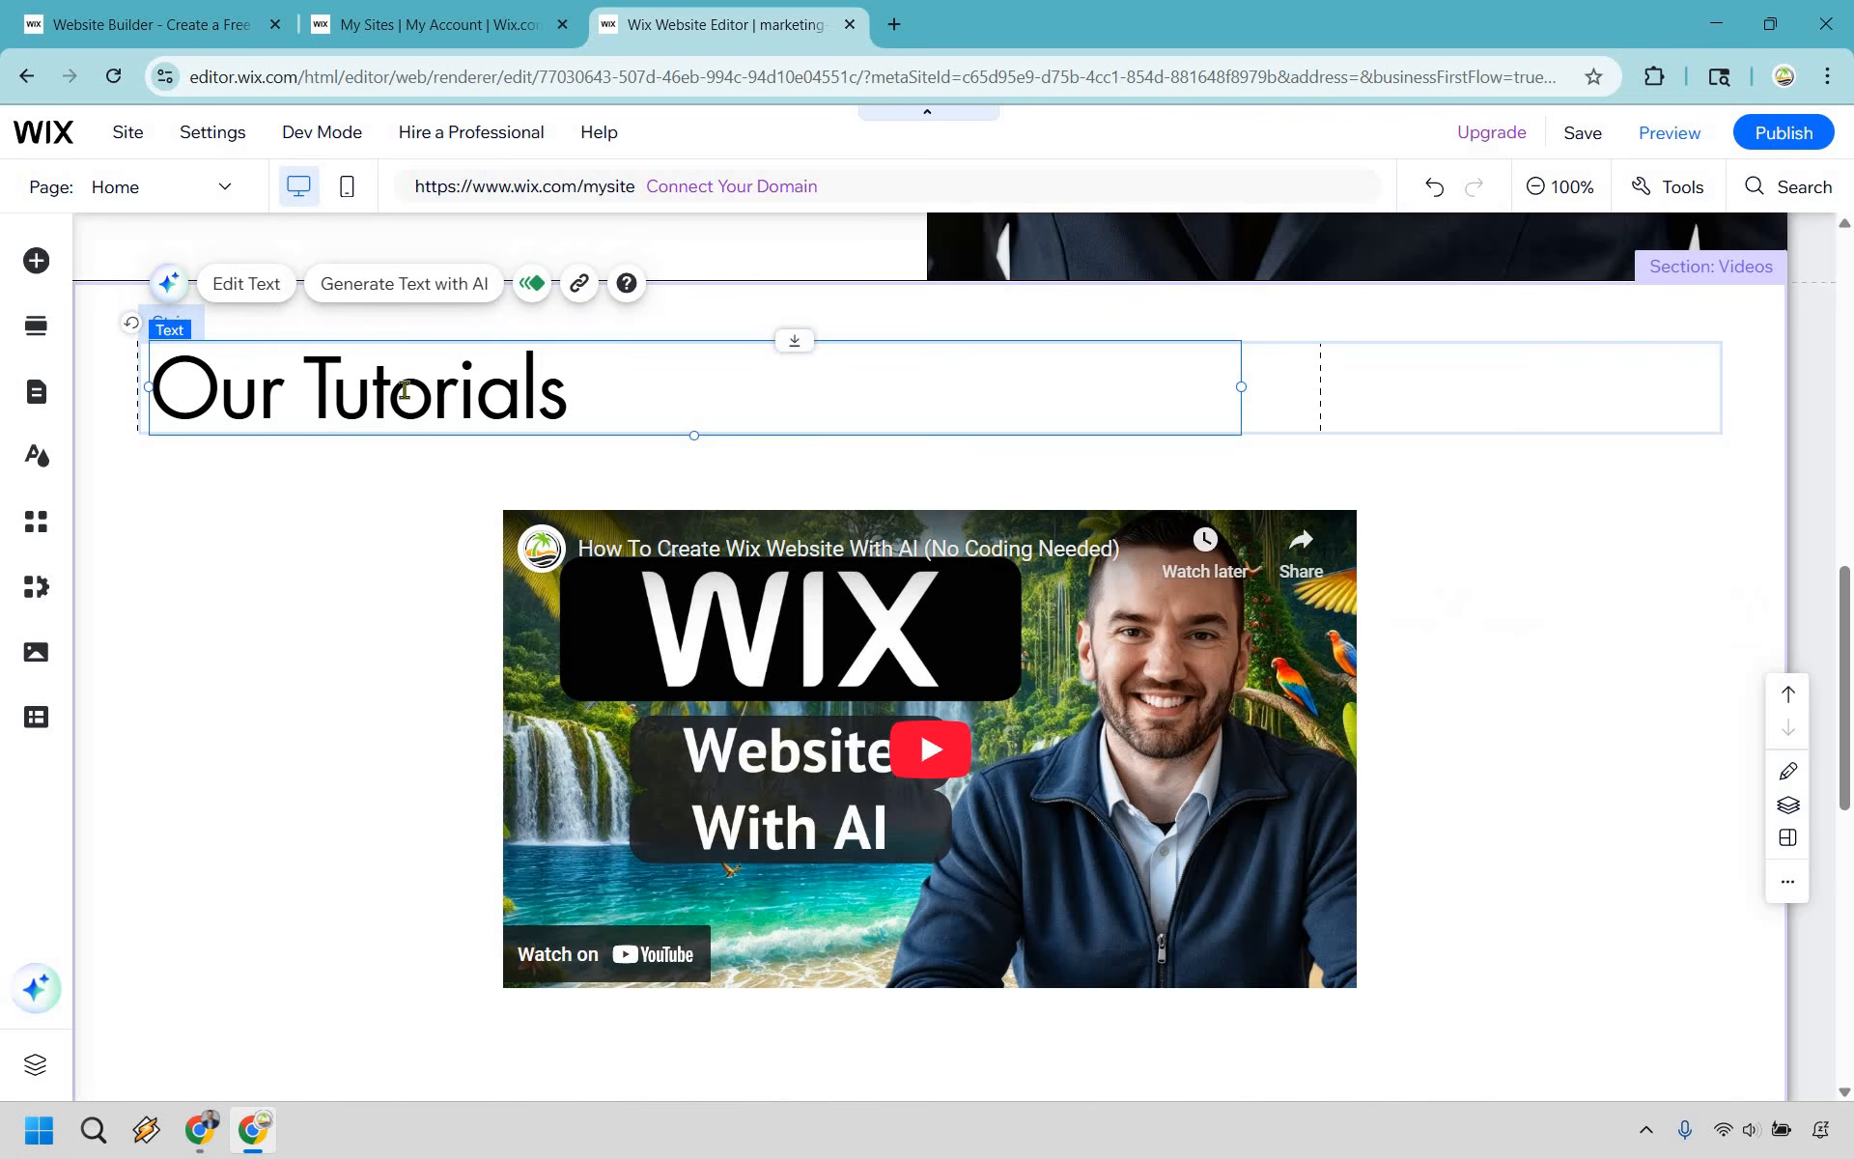
pyautogui.click(284, 296)
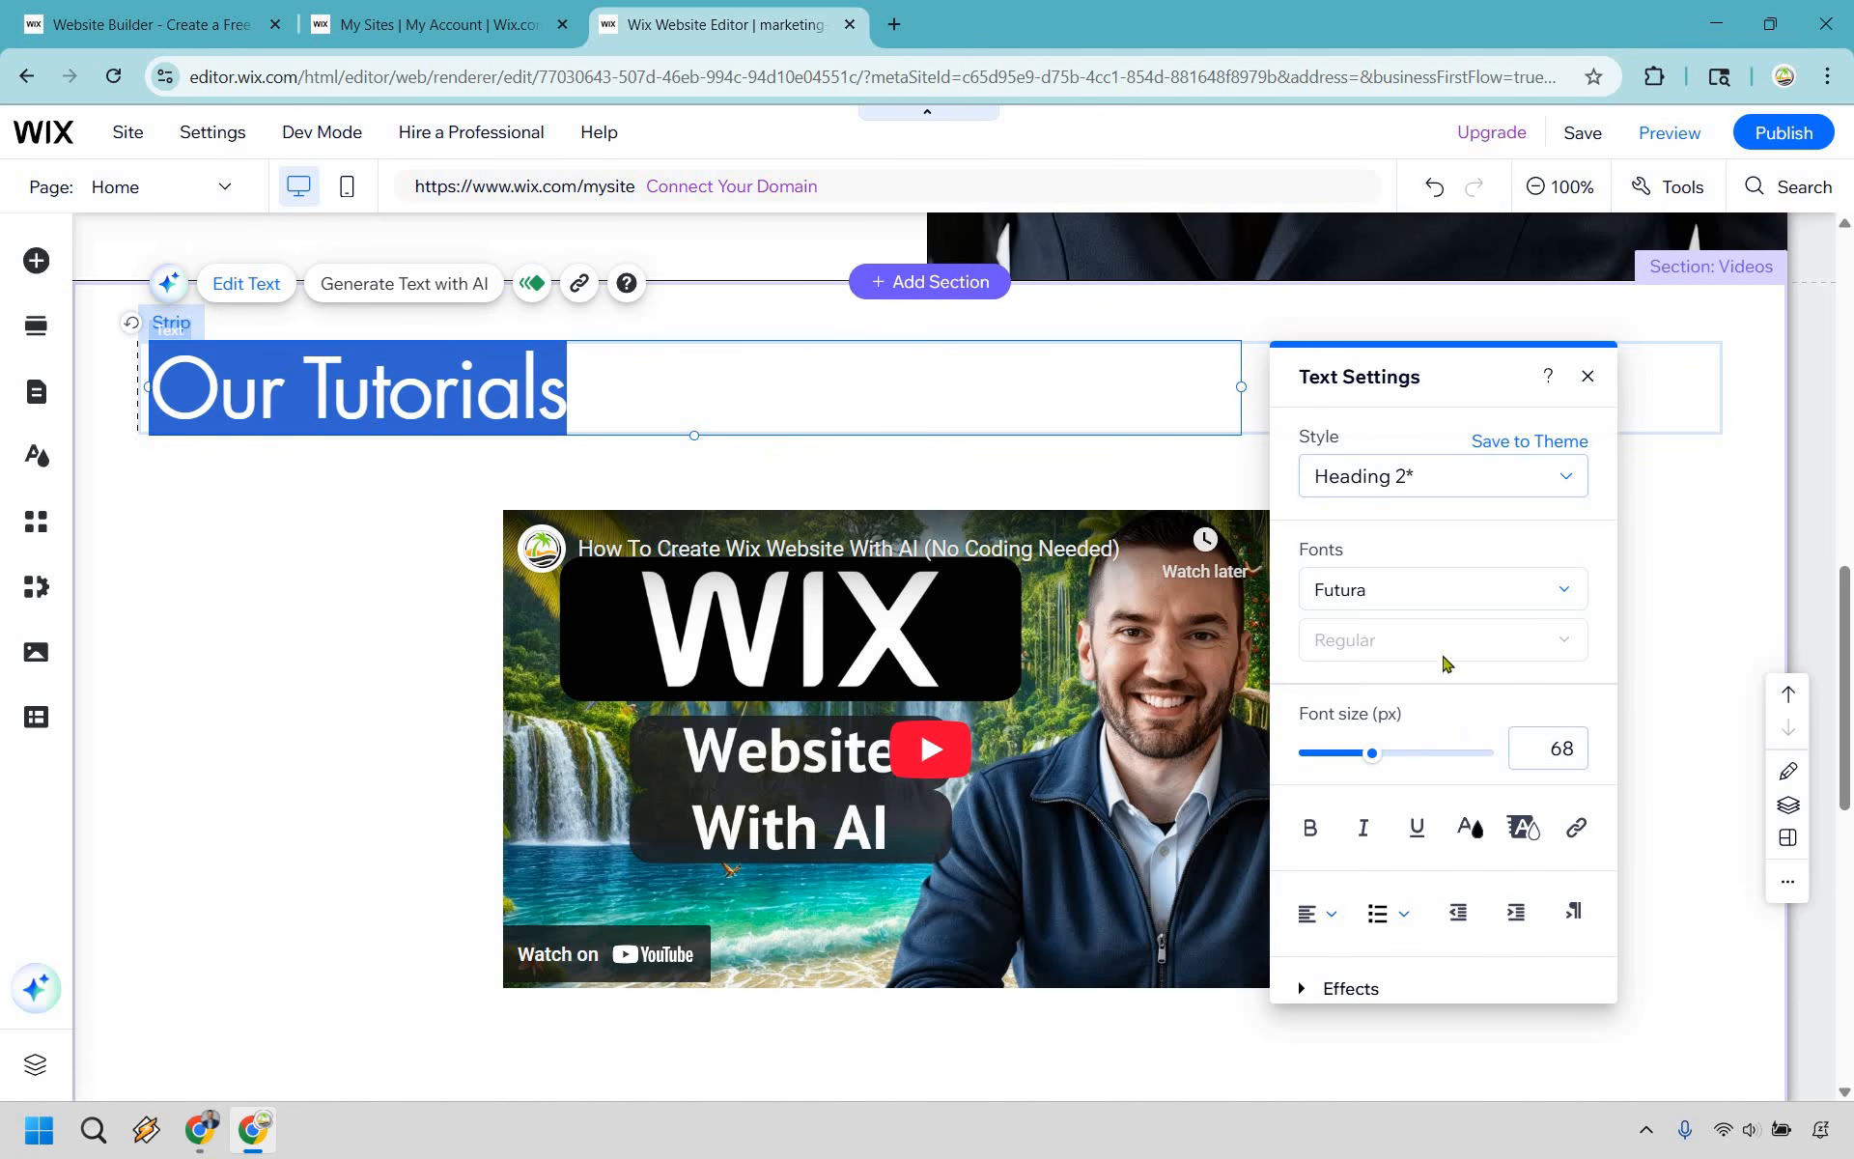
pyautogui.scroll(-1, 1313, 794)
pyautogui.click(1321, 792)
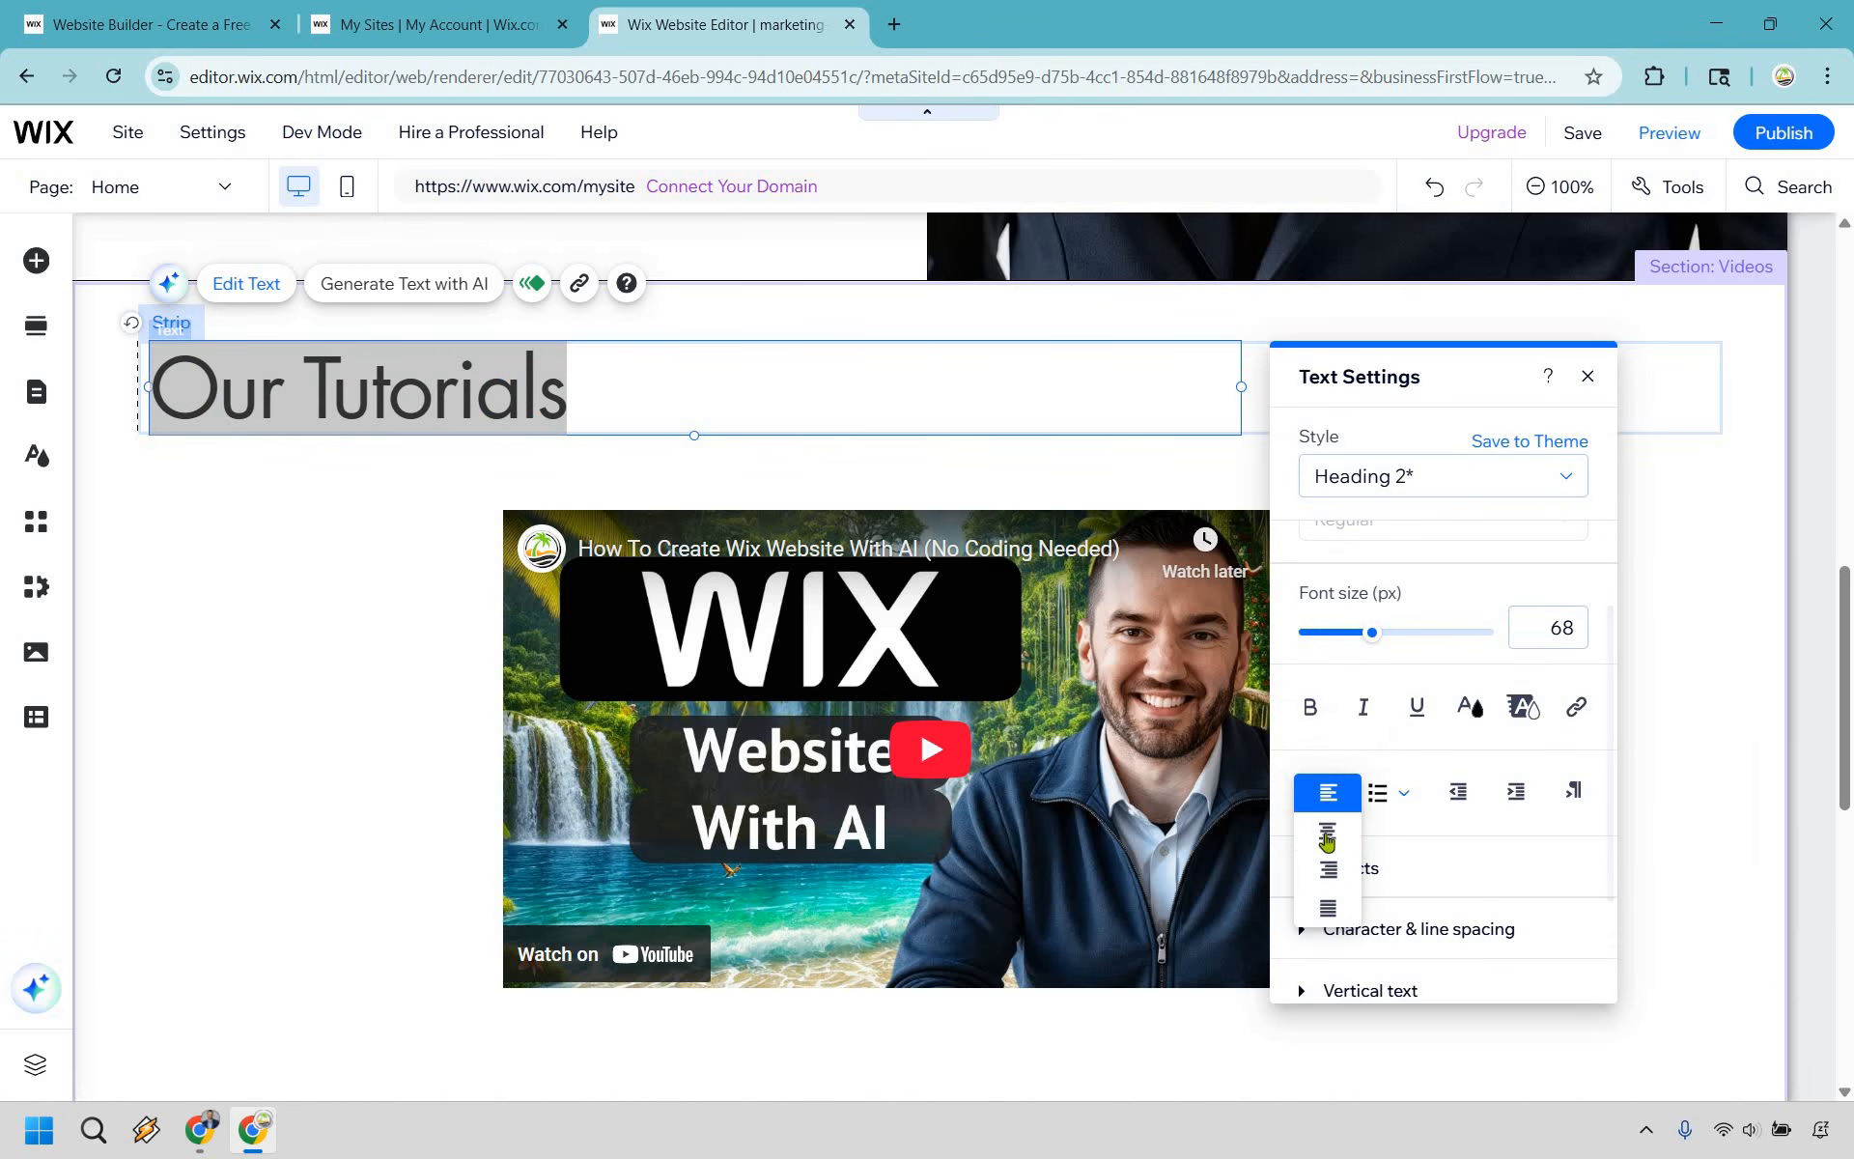
pyautogui.click(1328, 833)
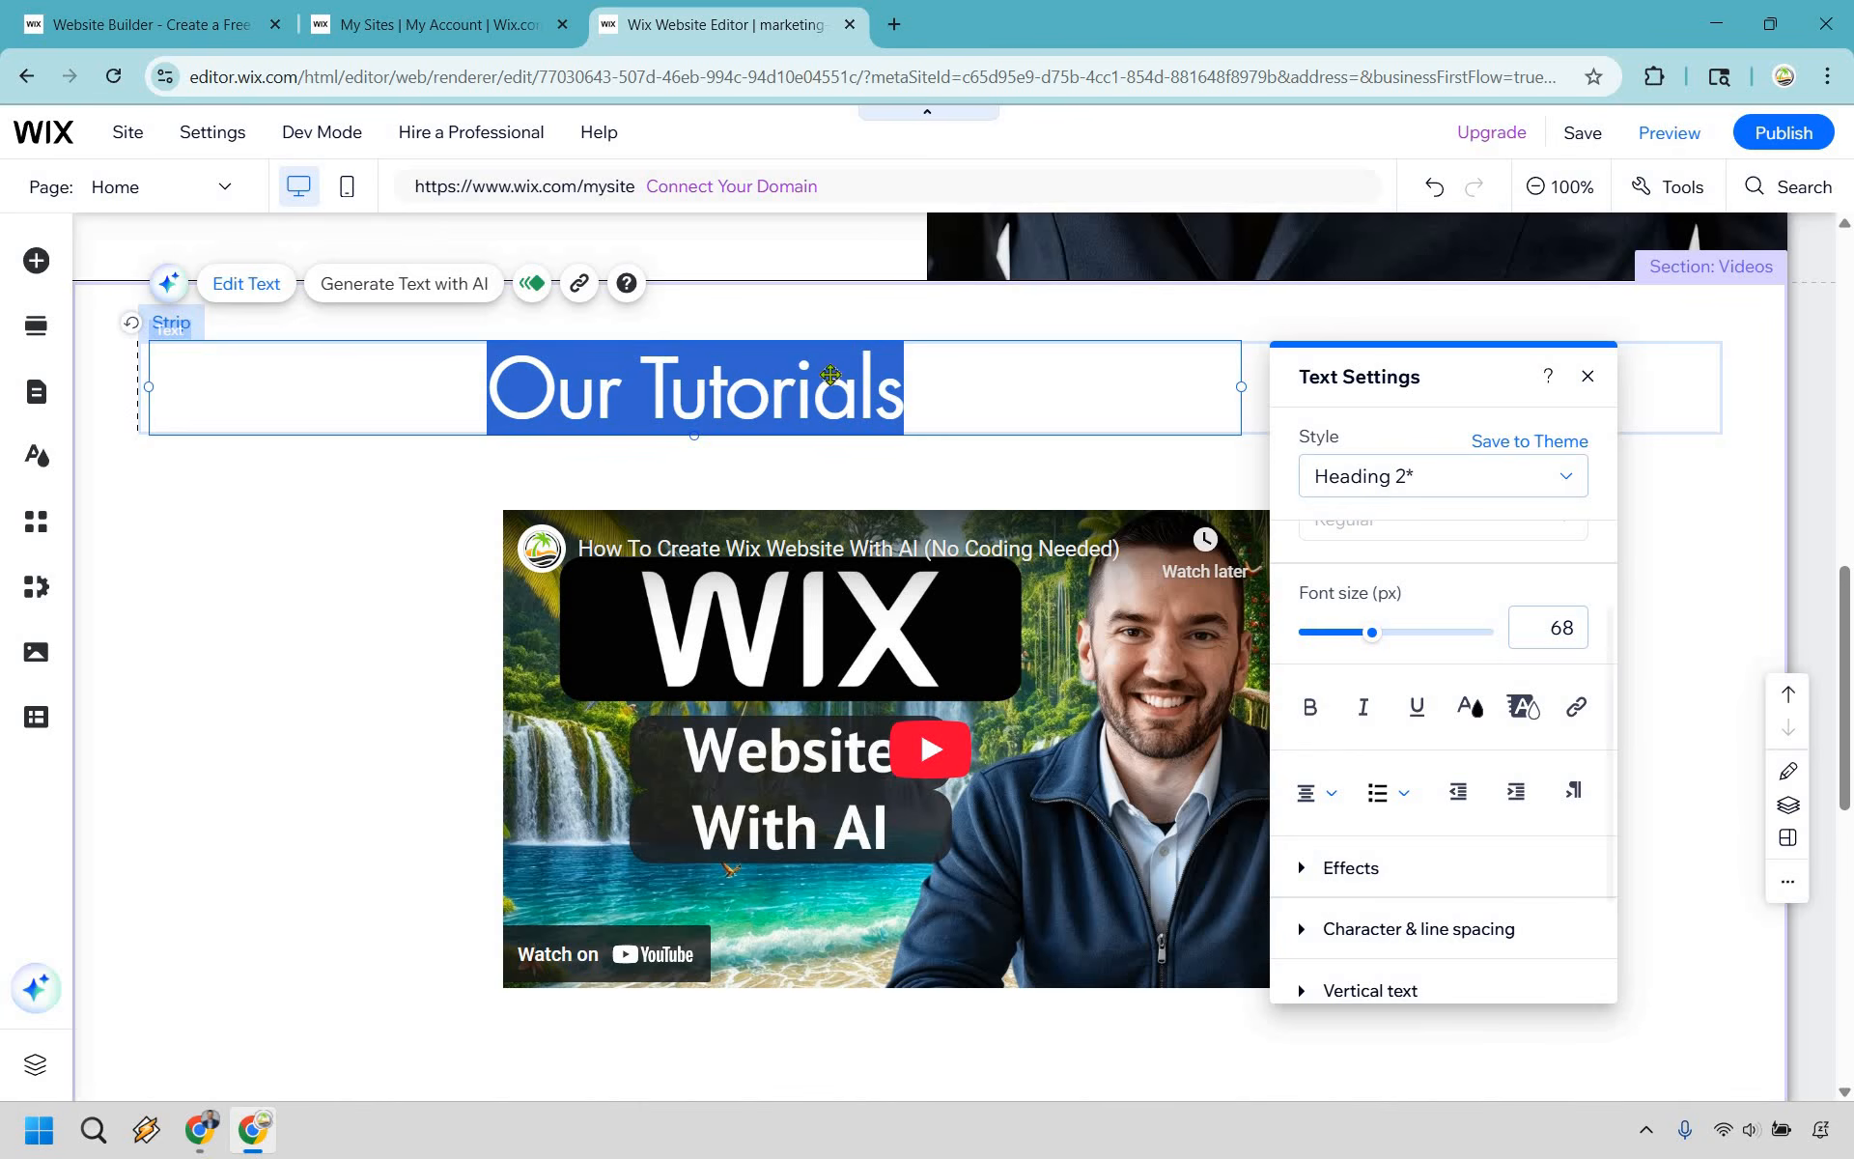
pyautogui.click(953, 382)
pyautogui.moveTo(982, 381); pyautogui.dragTo(1000, 378)
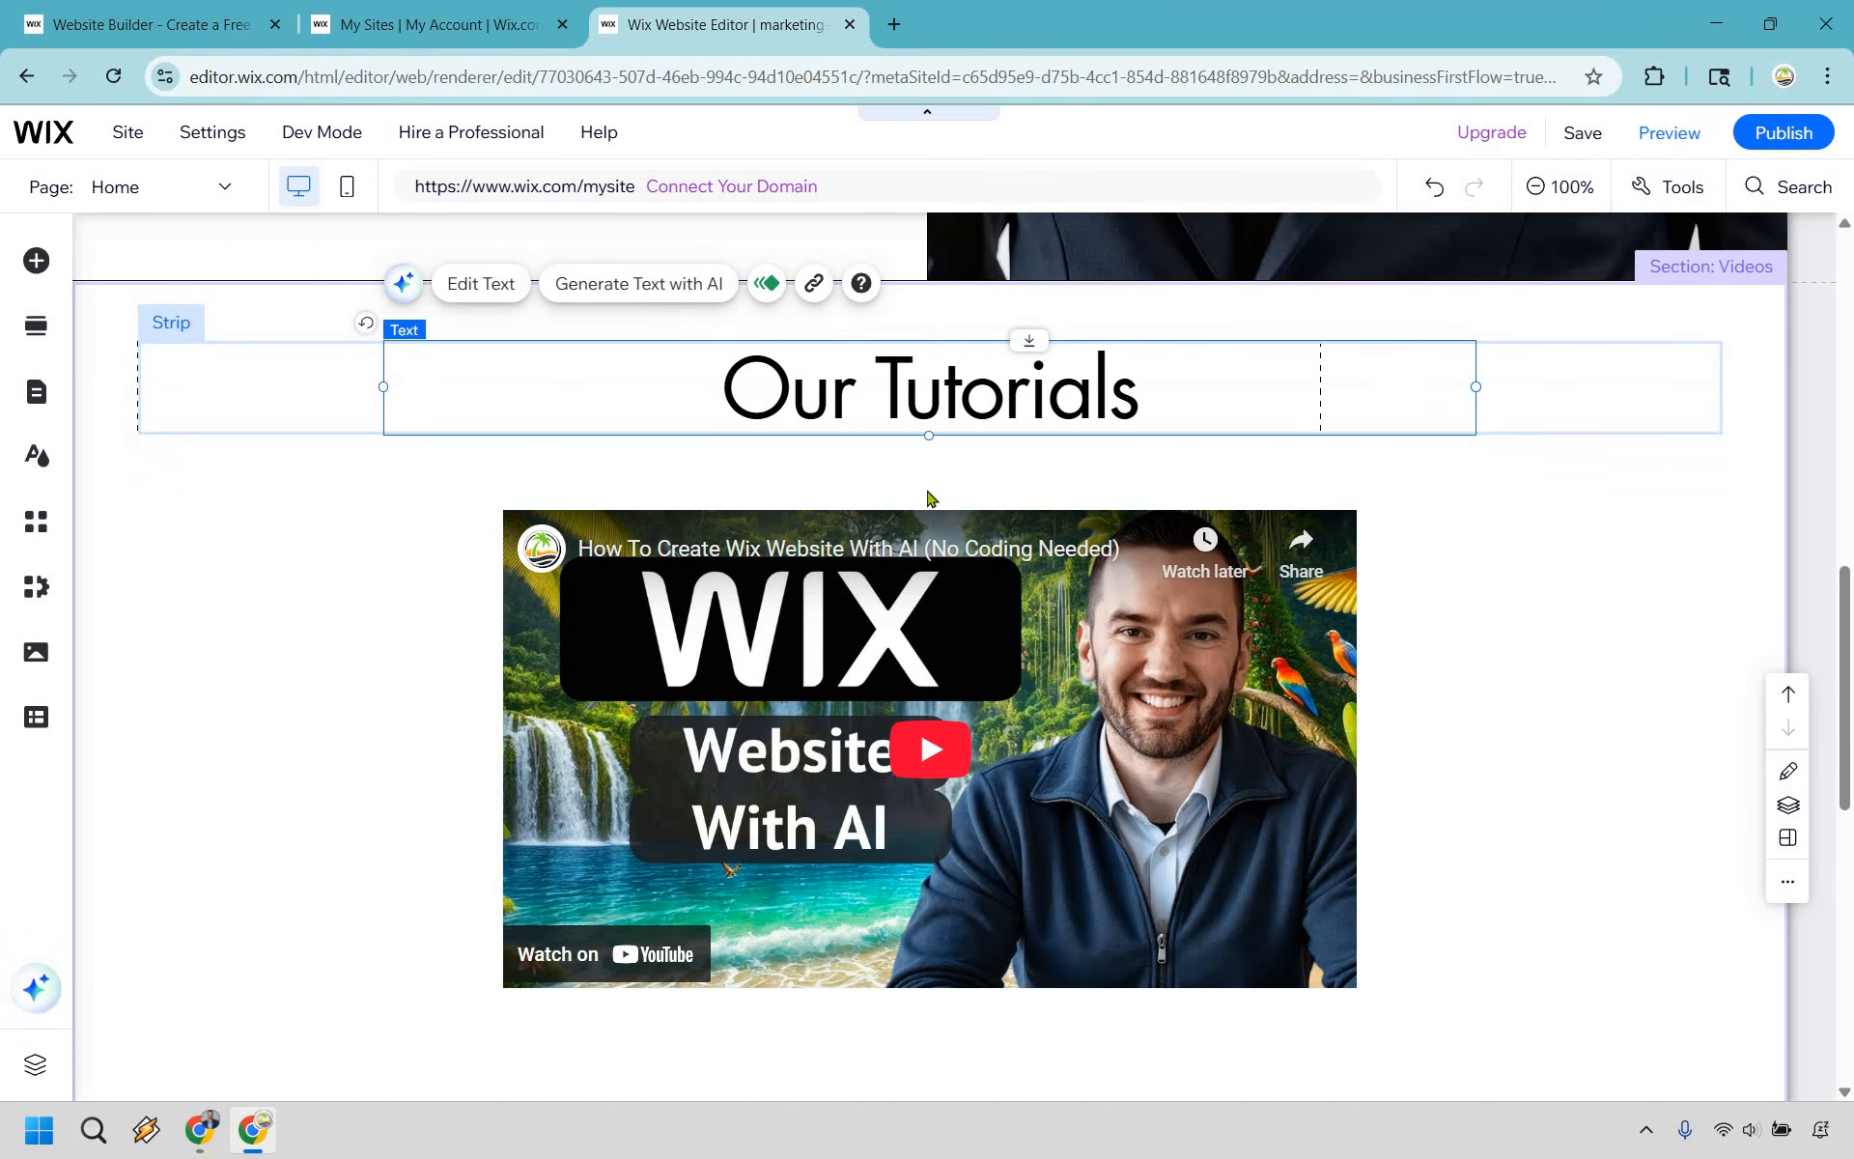
pyautogui.click(1498, 538)
# - Replace the placeholder street address in the footer with Florida
pyautogui.scroll(-8, 1184, 741)
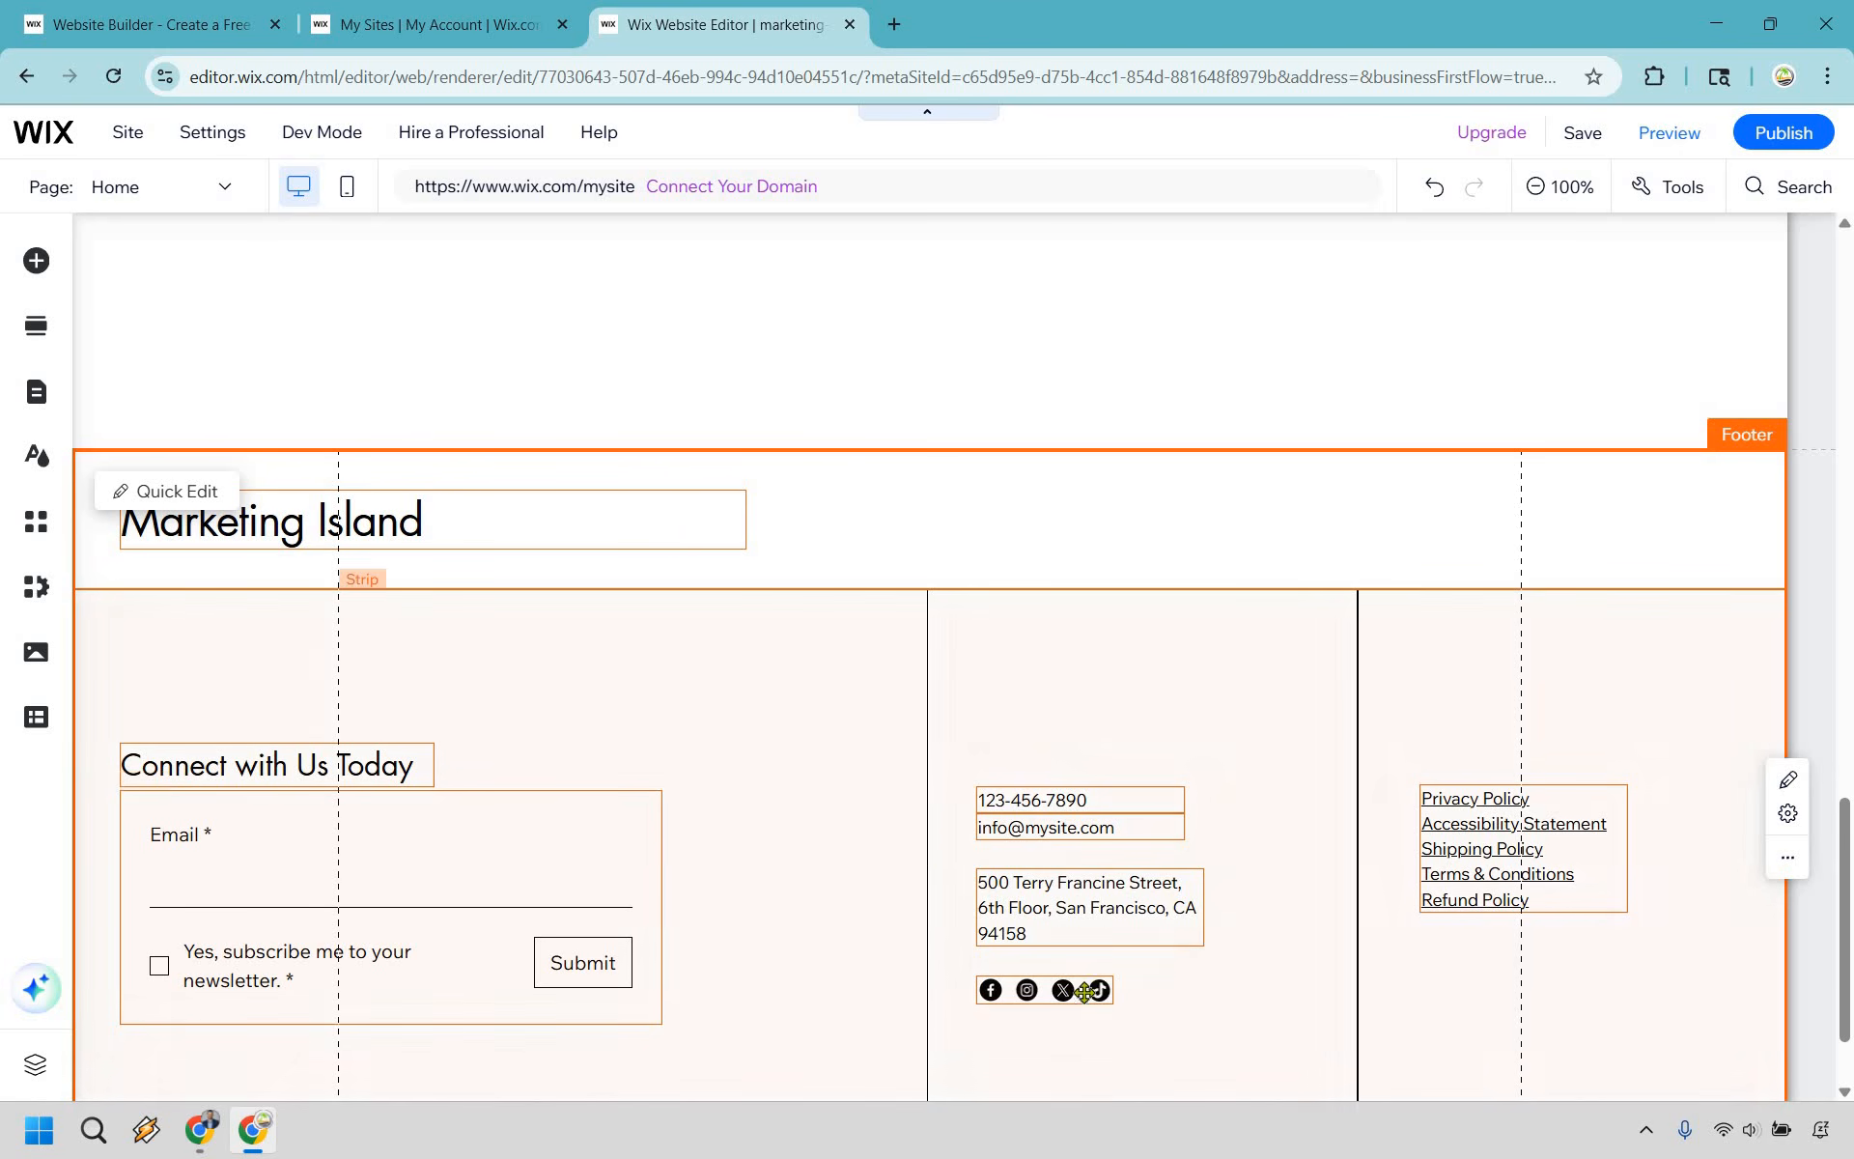
pyautogui.click(1143, 913)
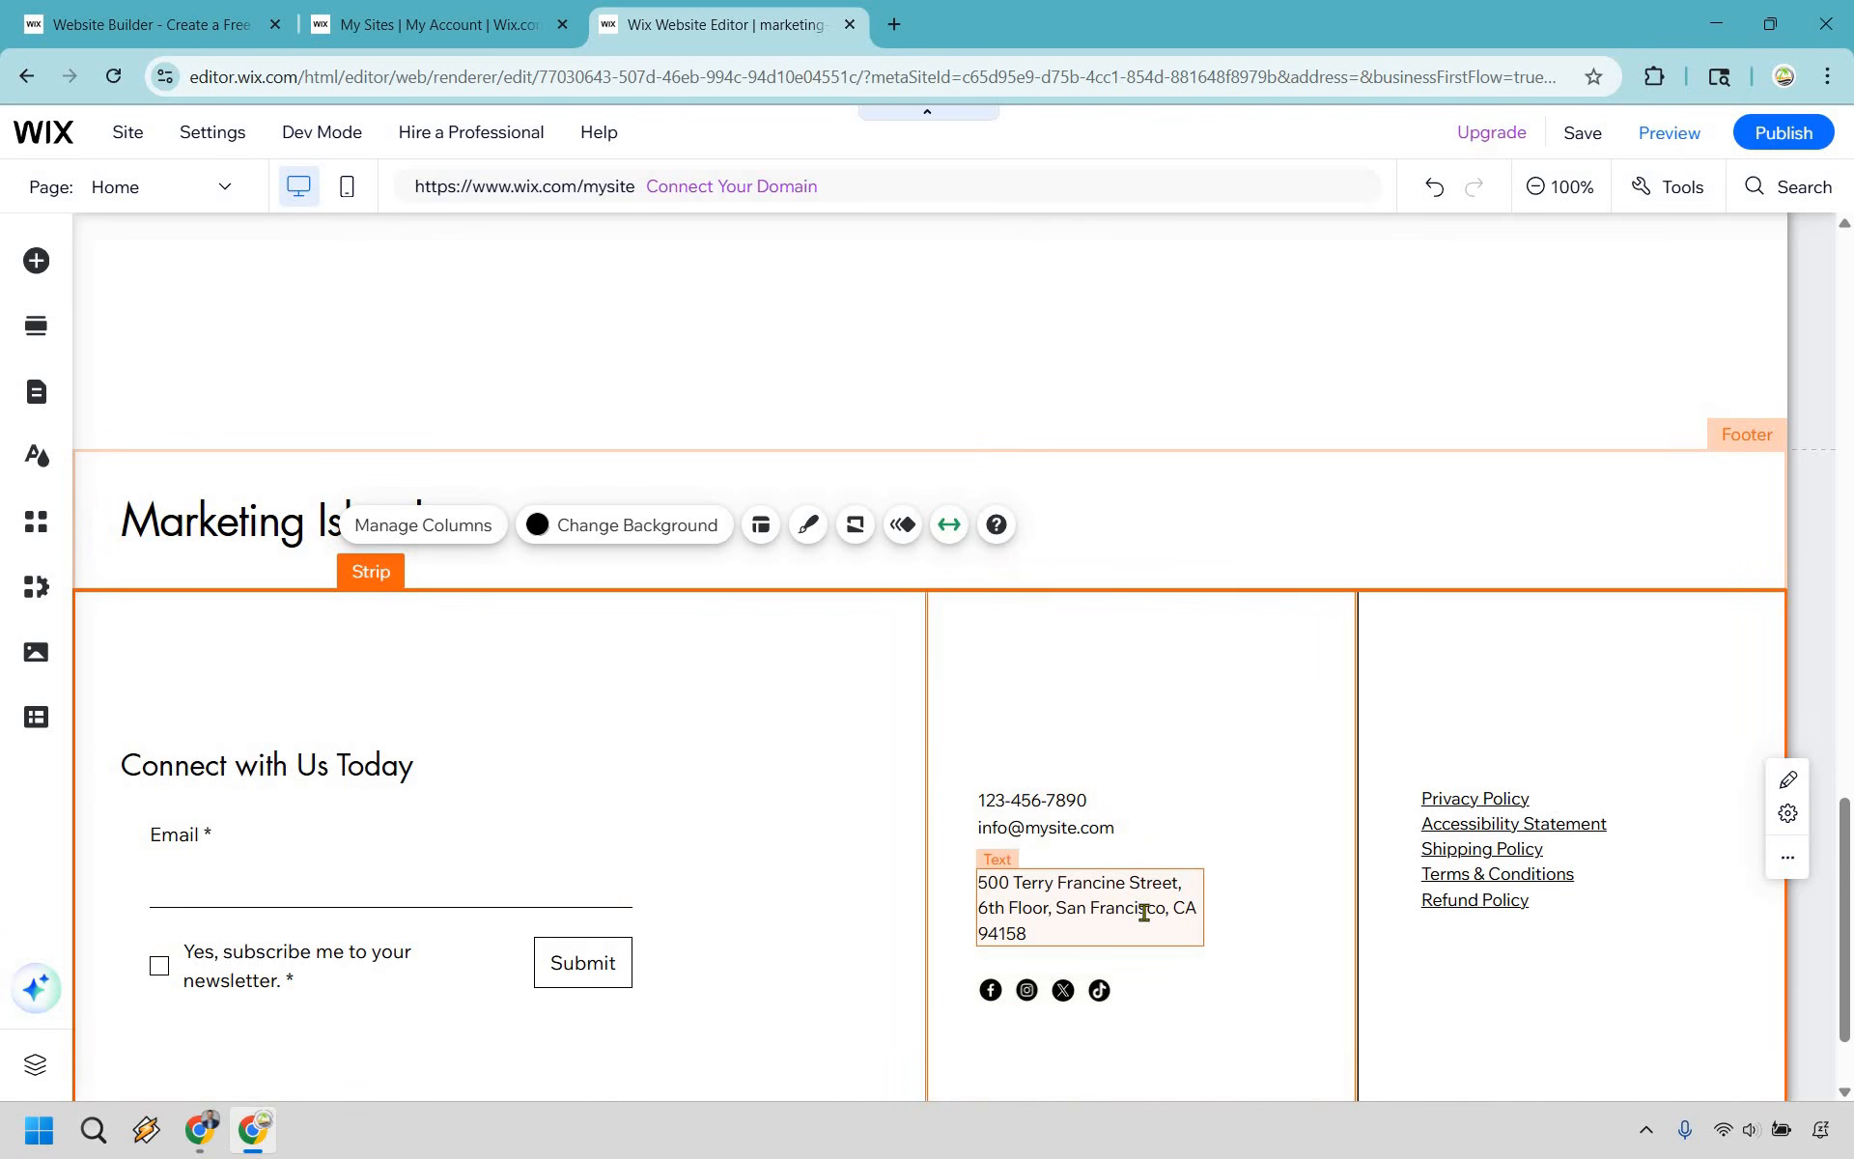
pyautogui.doubleClick(1144, 913)
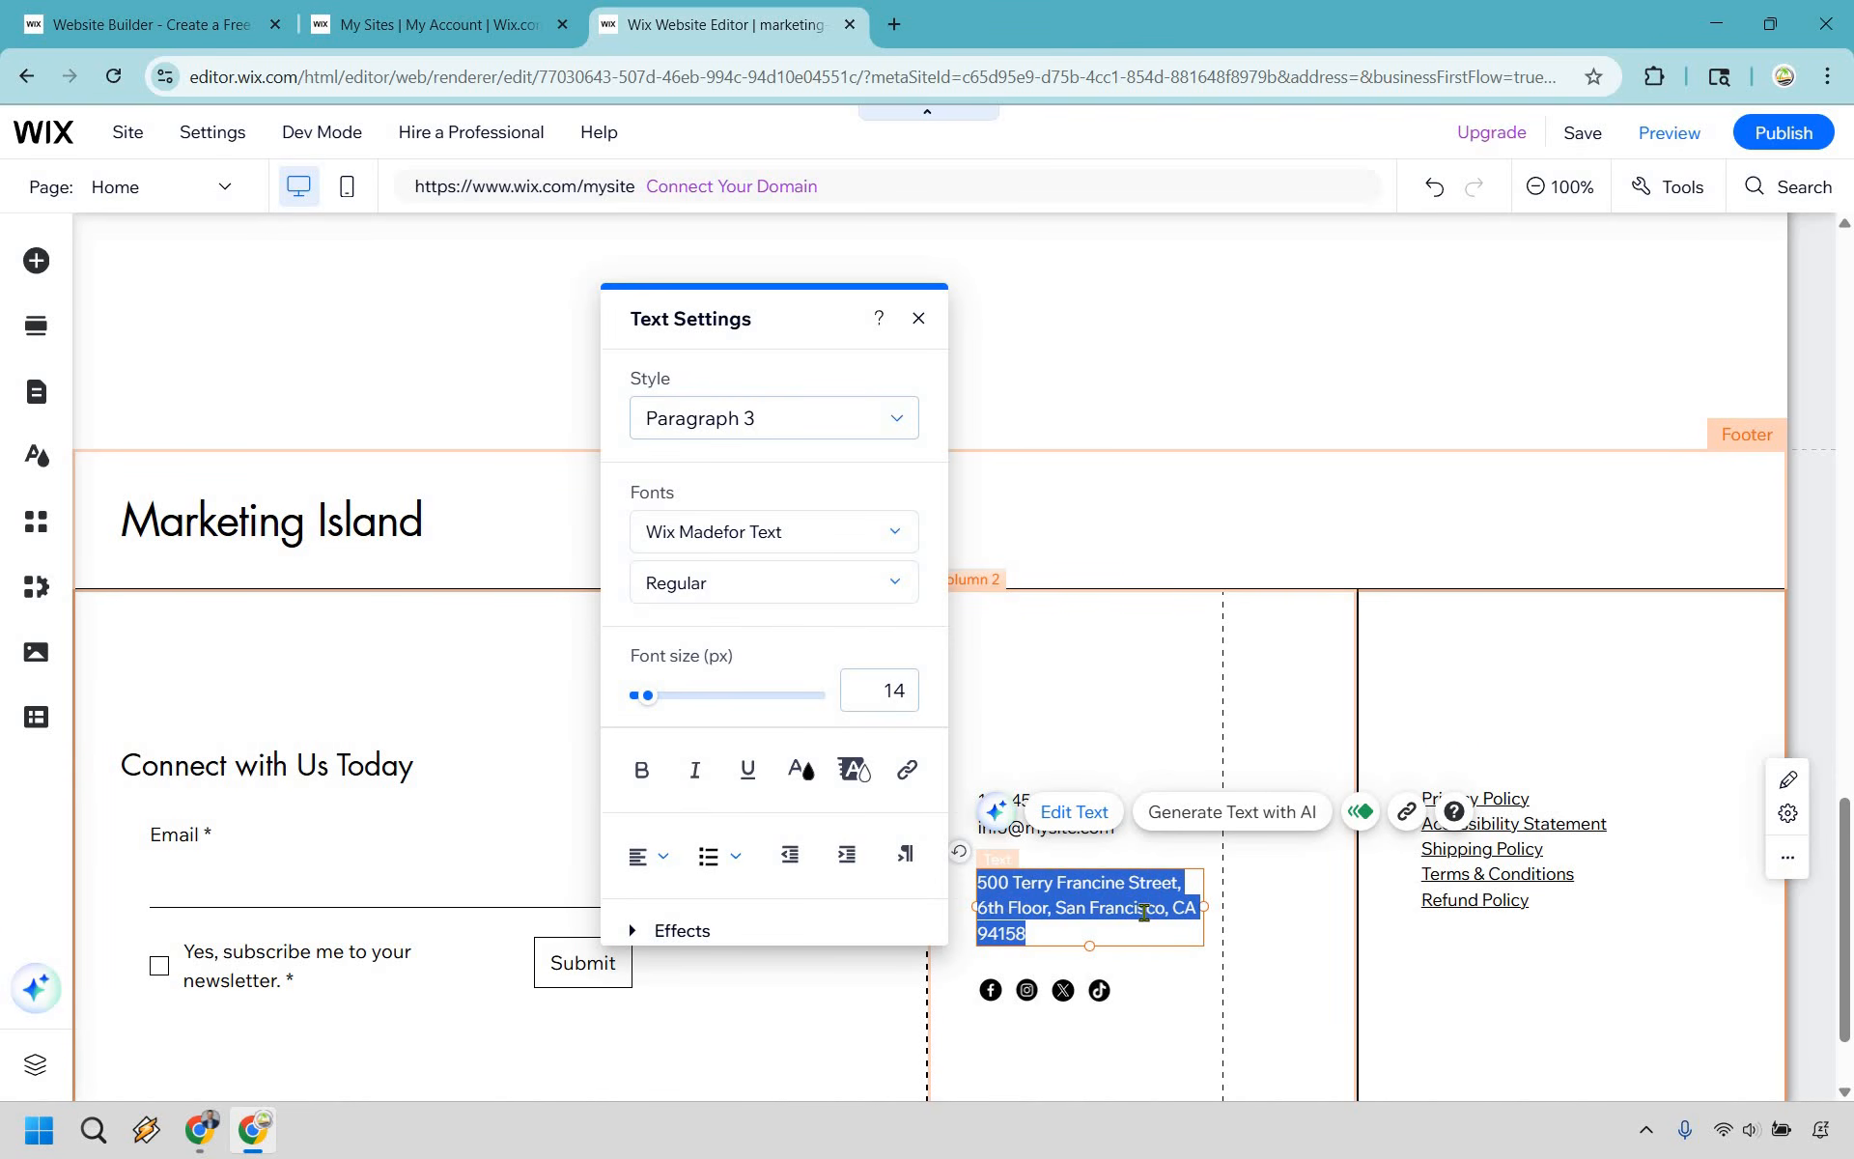
pyautogui.write('Florida')
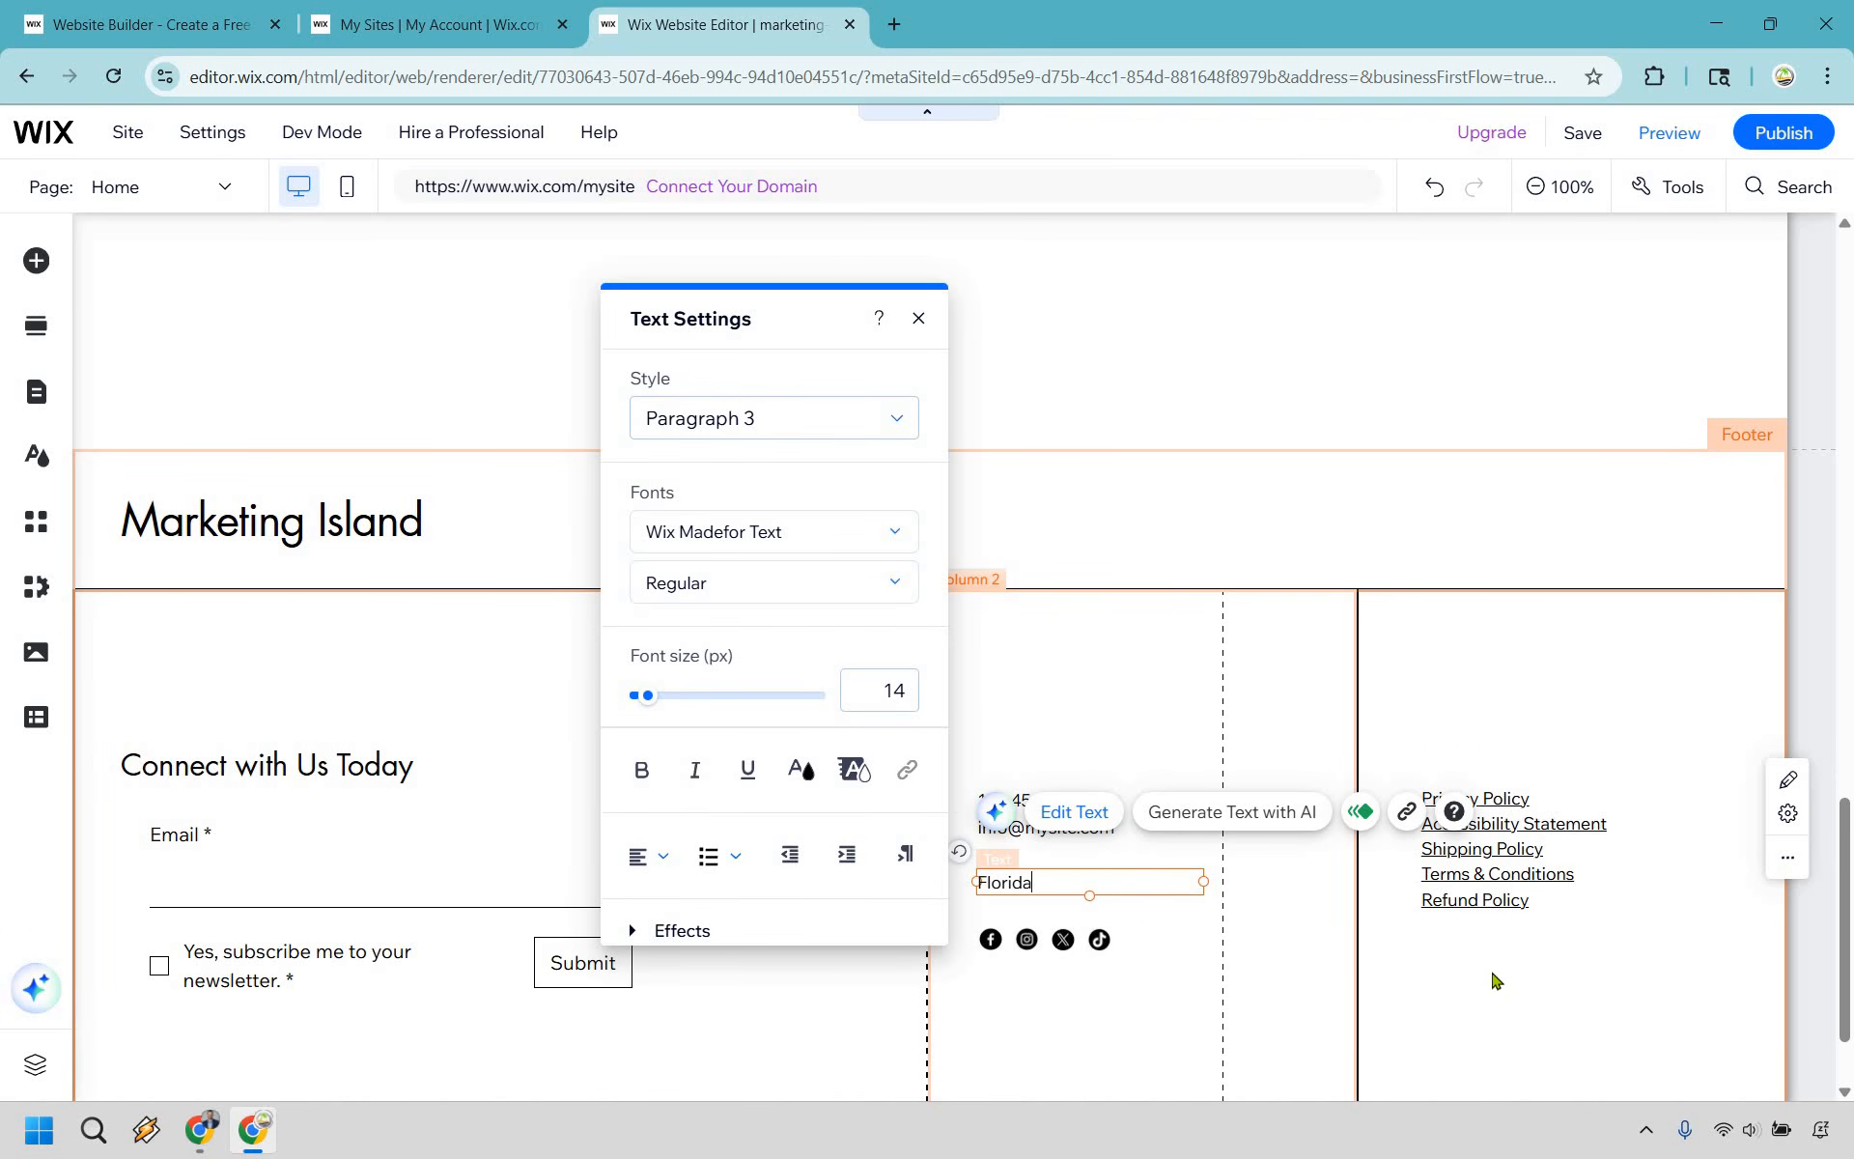
# - Examine the link options of the footer's Refund Policy text, including the web address option
pyautogui.click(1531, 890)
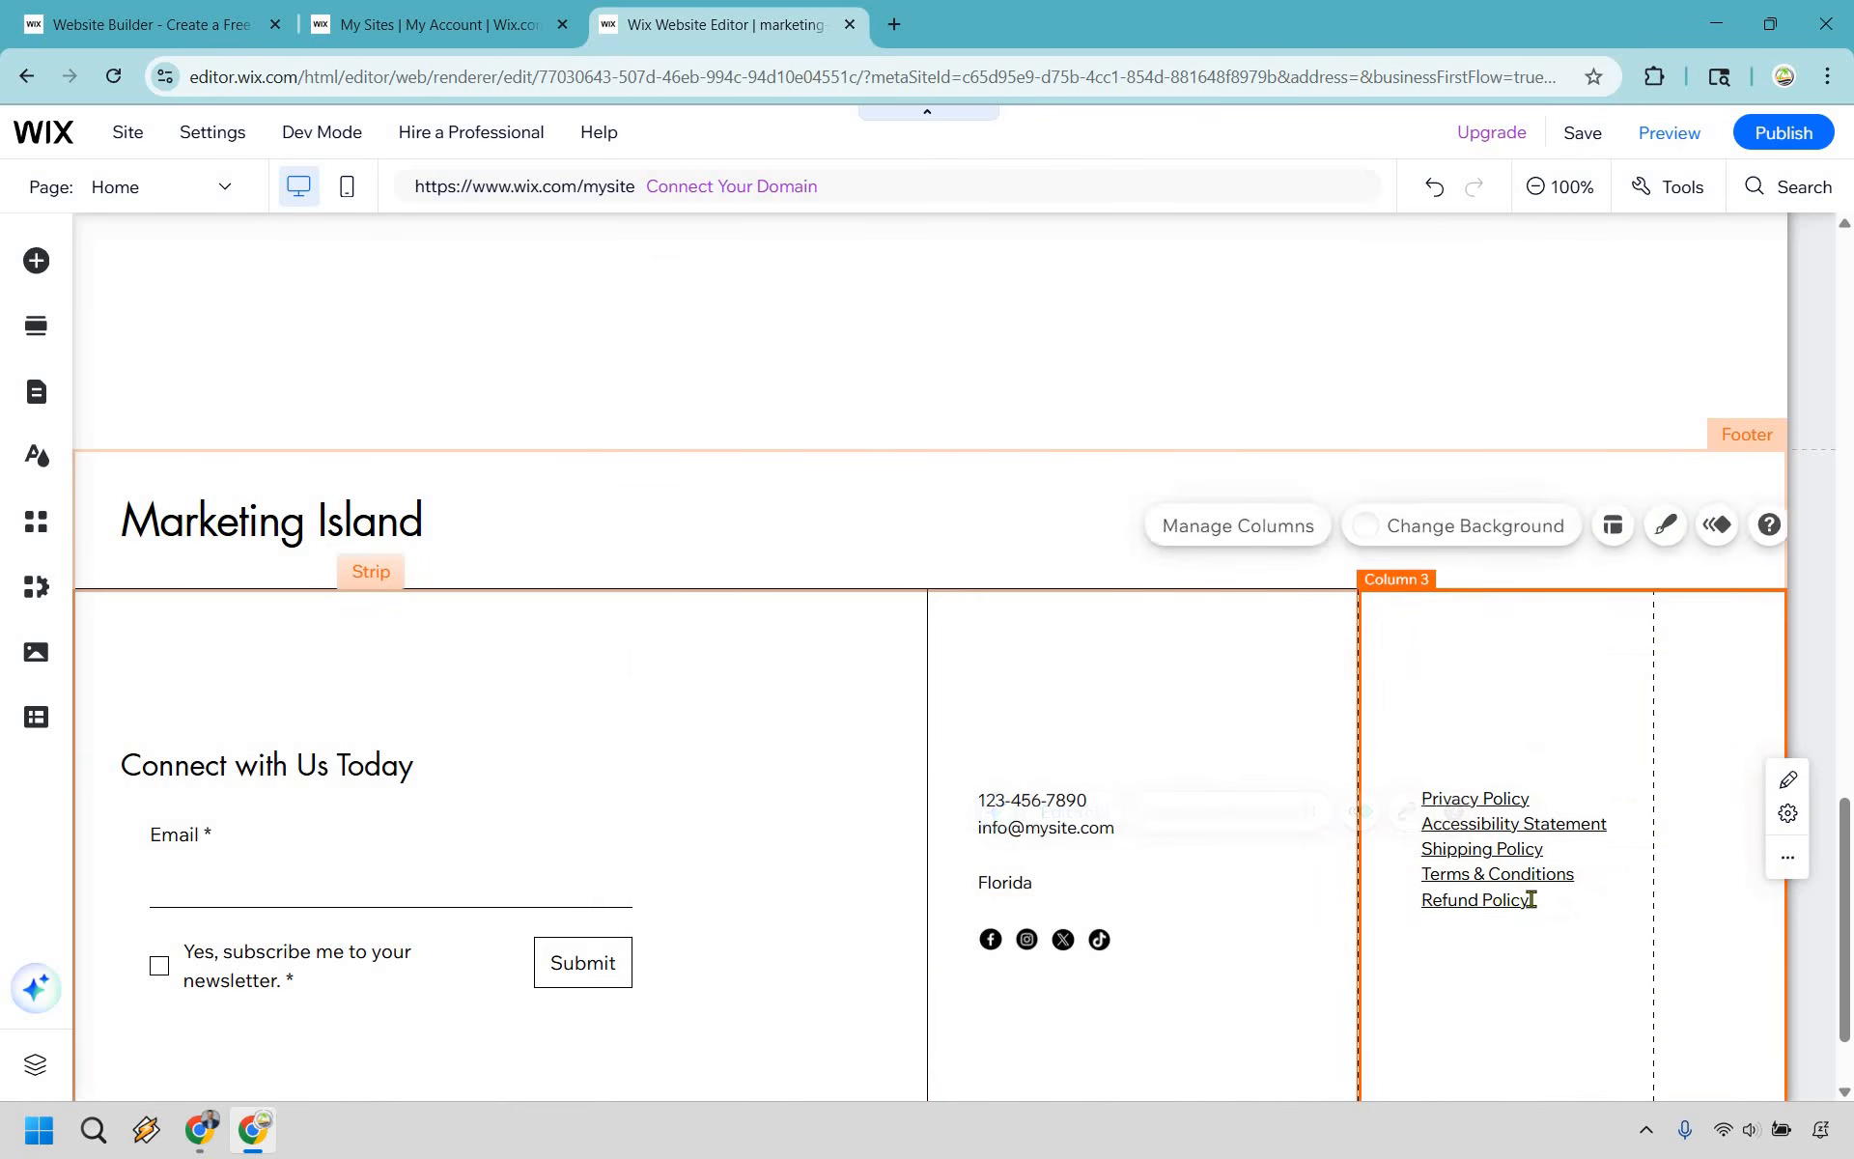
pyautogui.doubleClick(1542, 885)
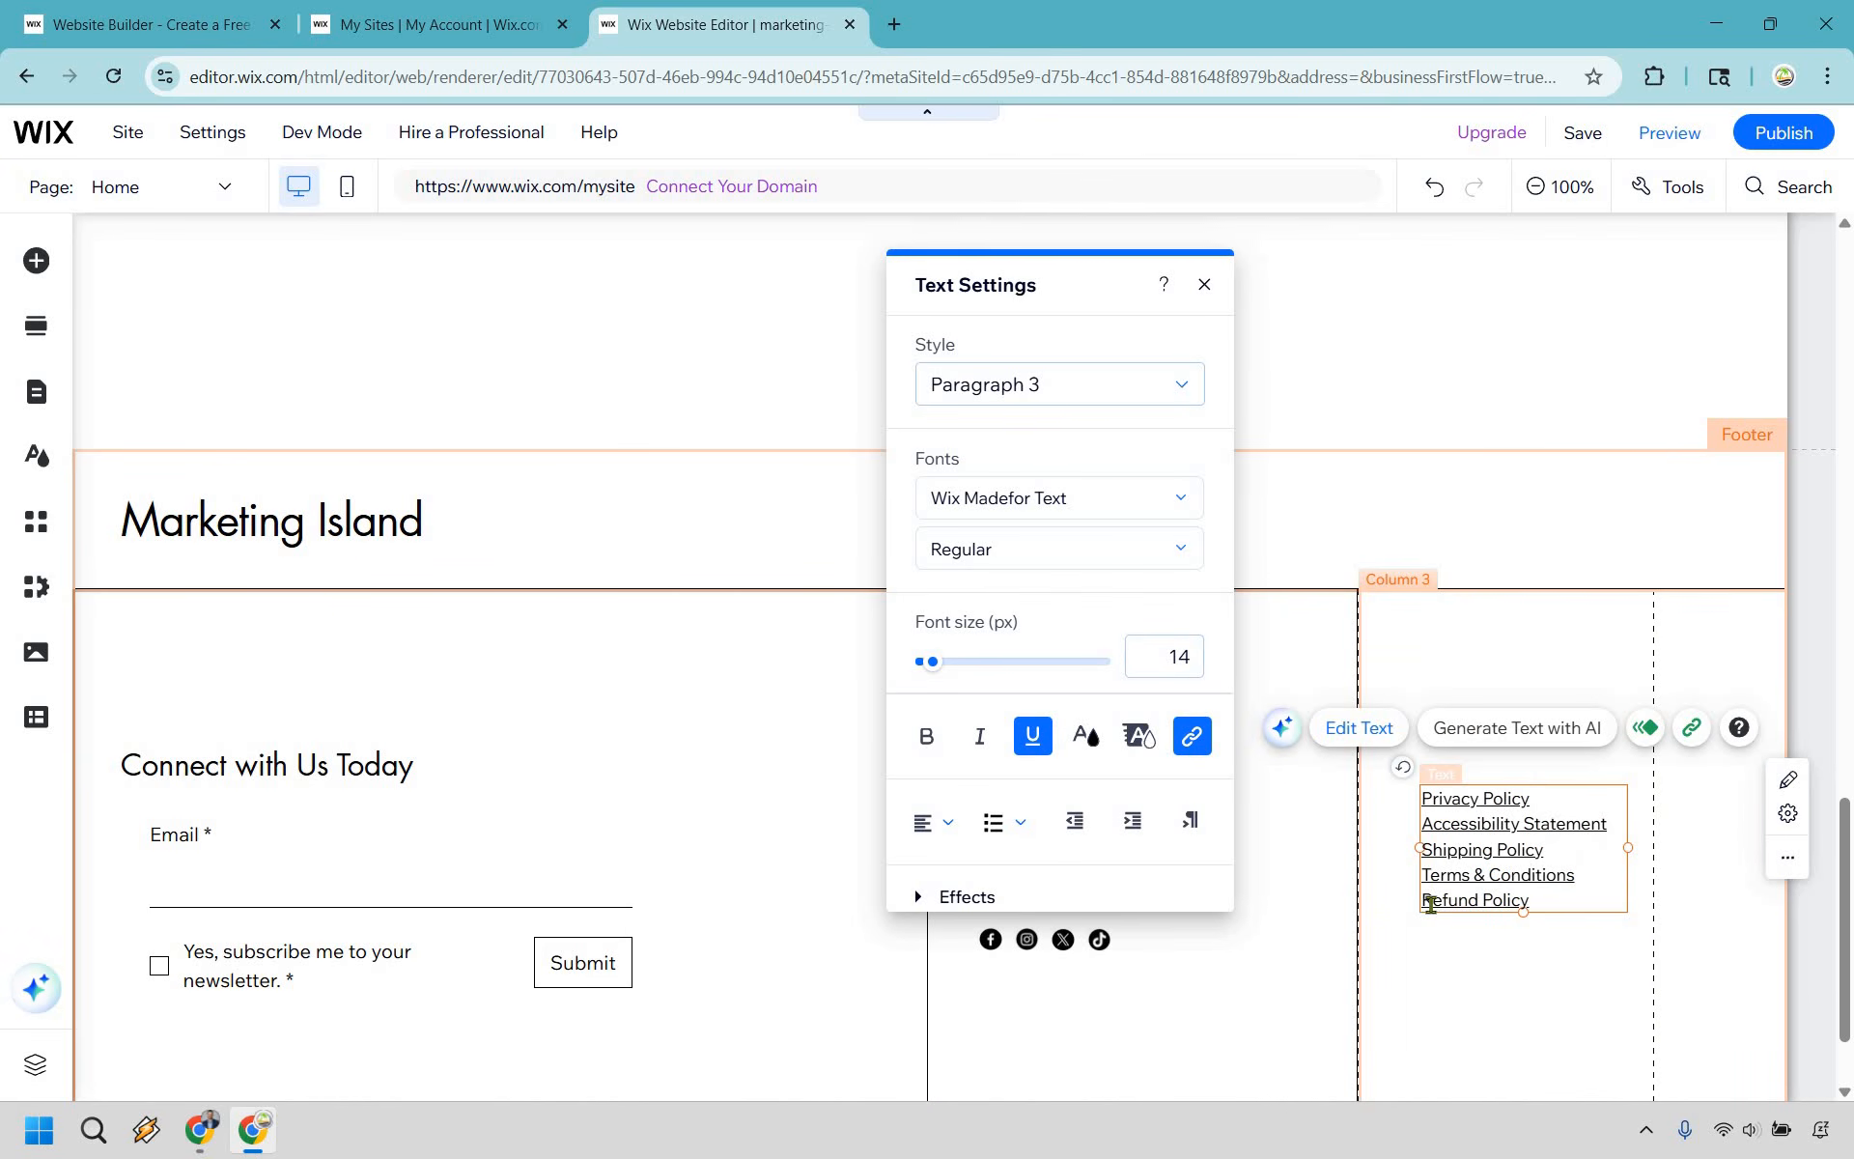
pyautogui.moveTo(1431, 905); pyautogui.dragTo(1430, 905)
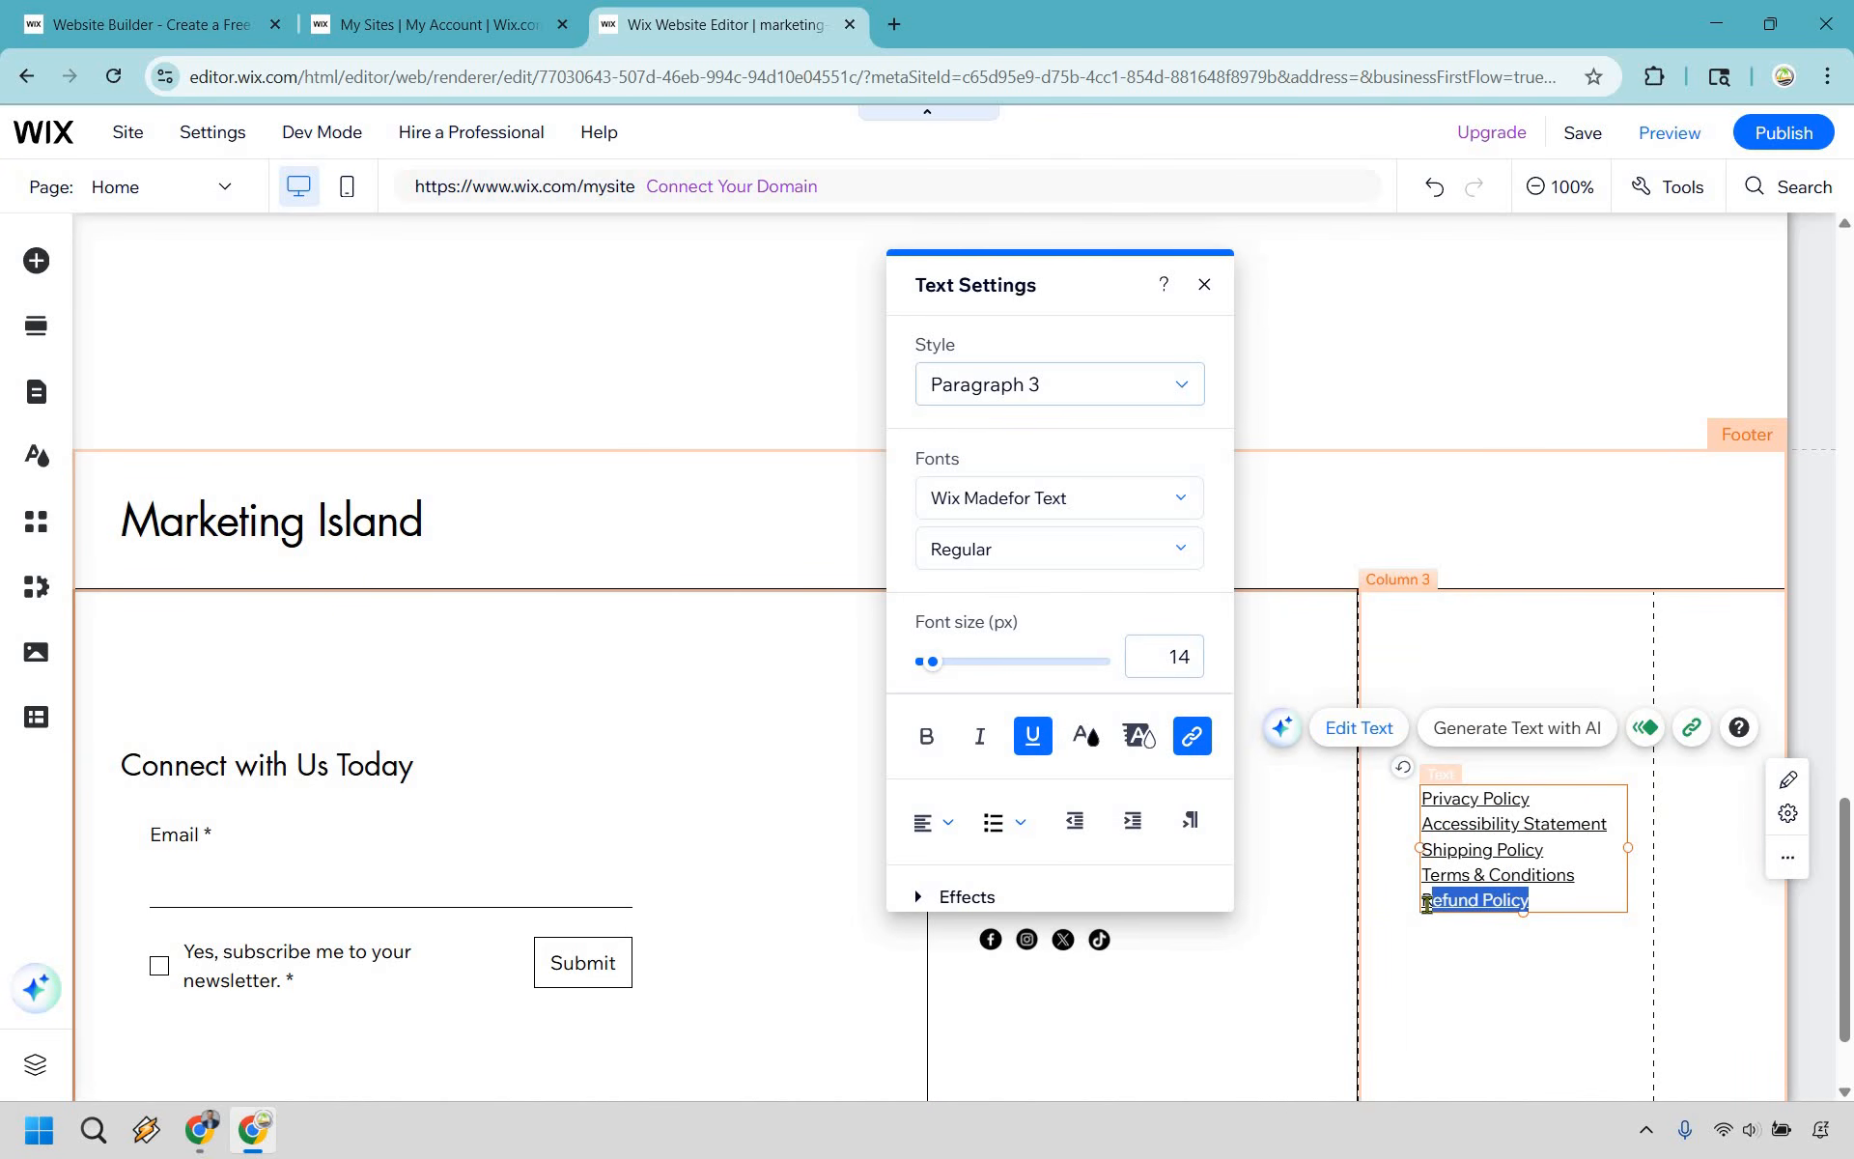
pyautogui.click(1197, 742)
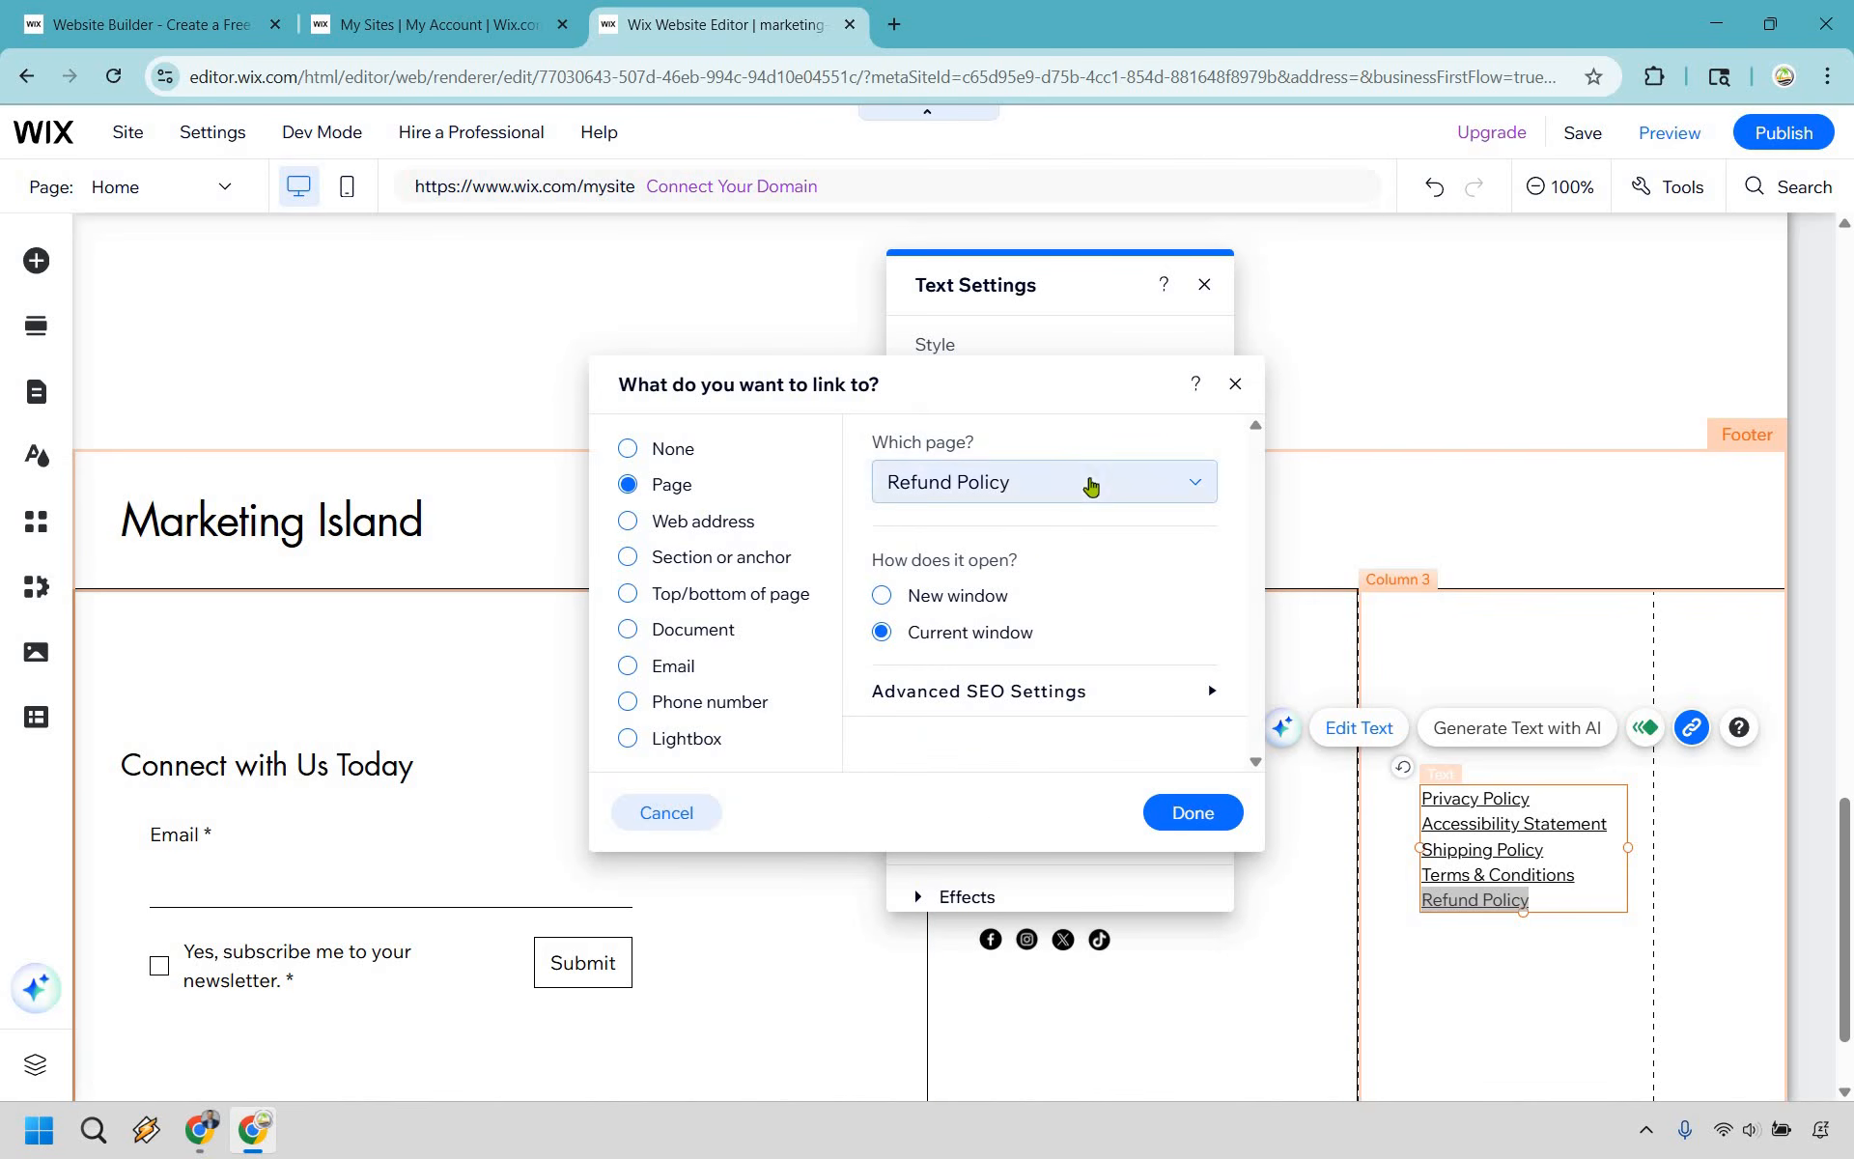
pyautogui.click(724, 519)
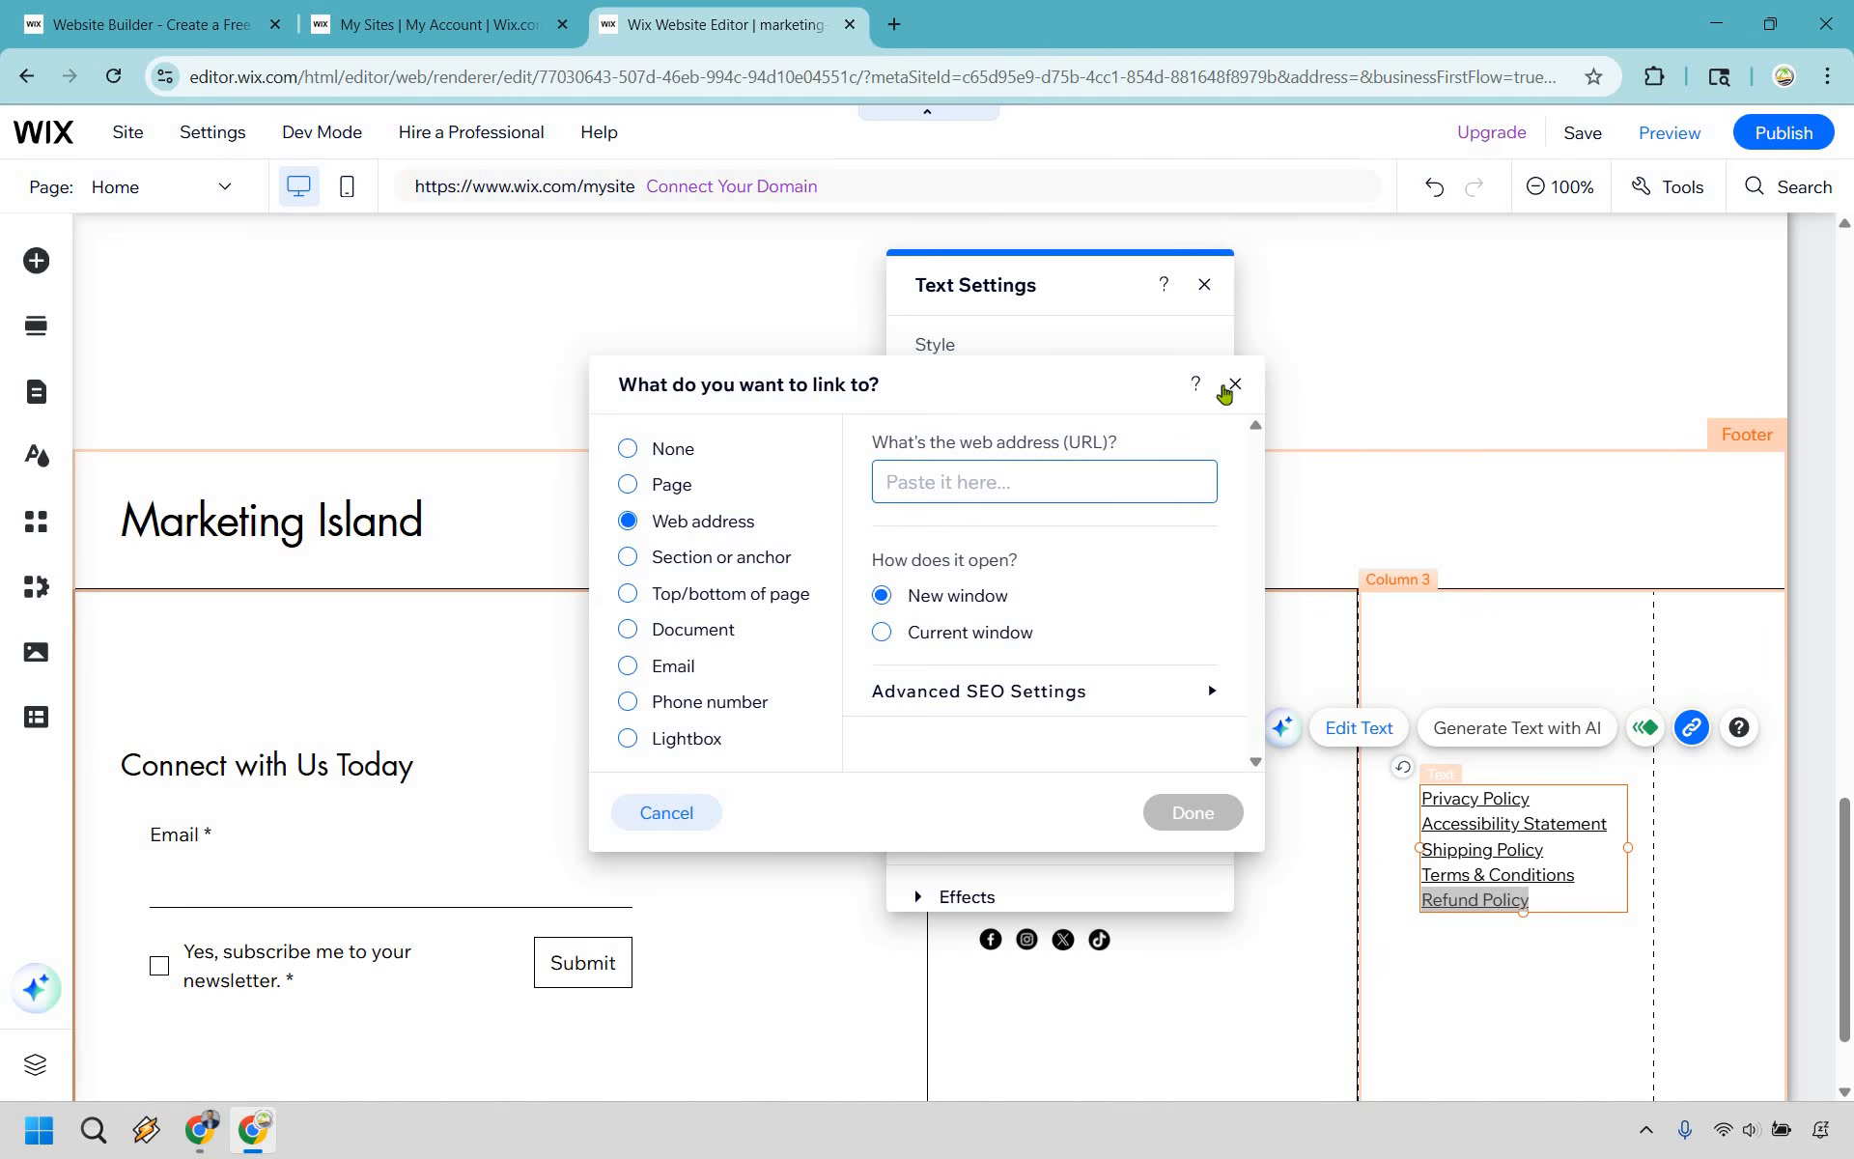
pyautogui.click(1193, 809)
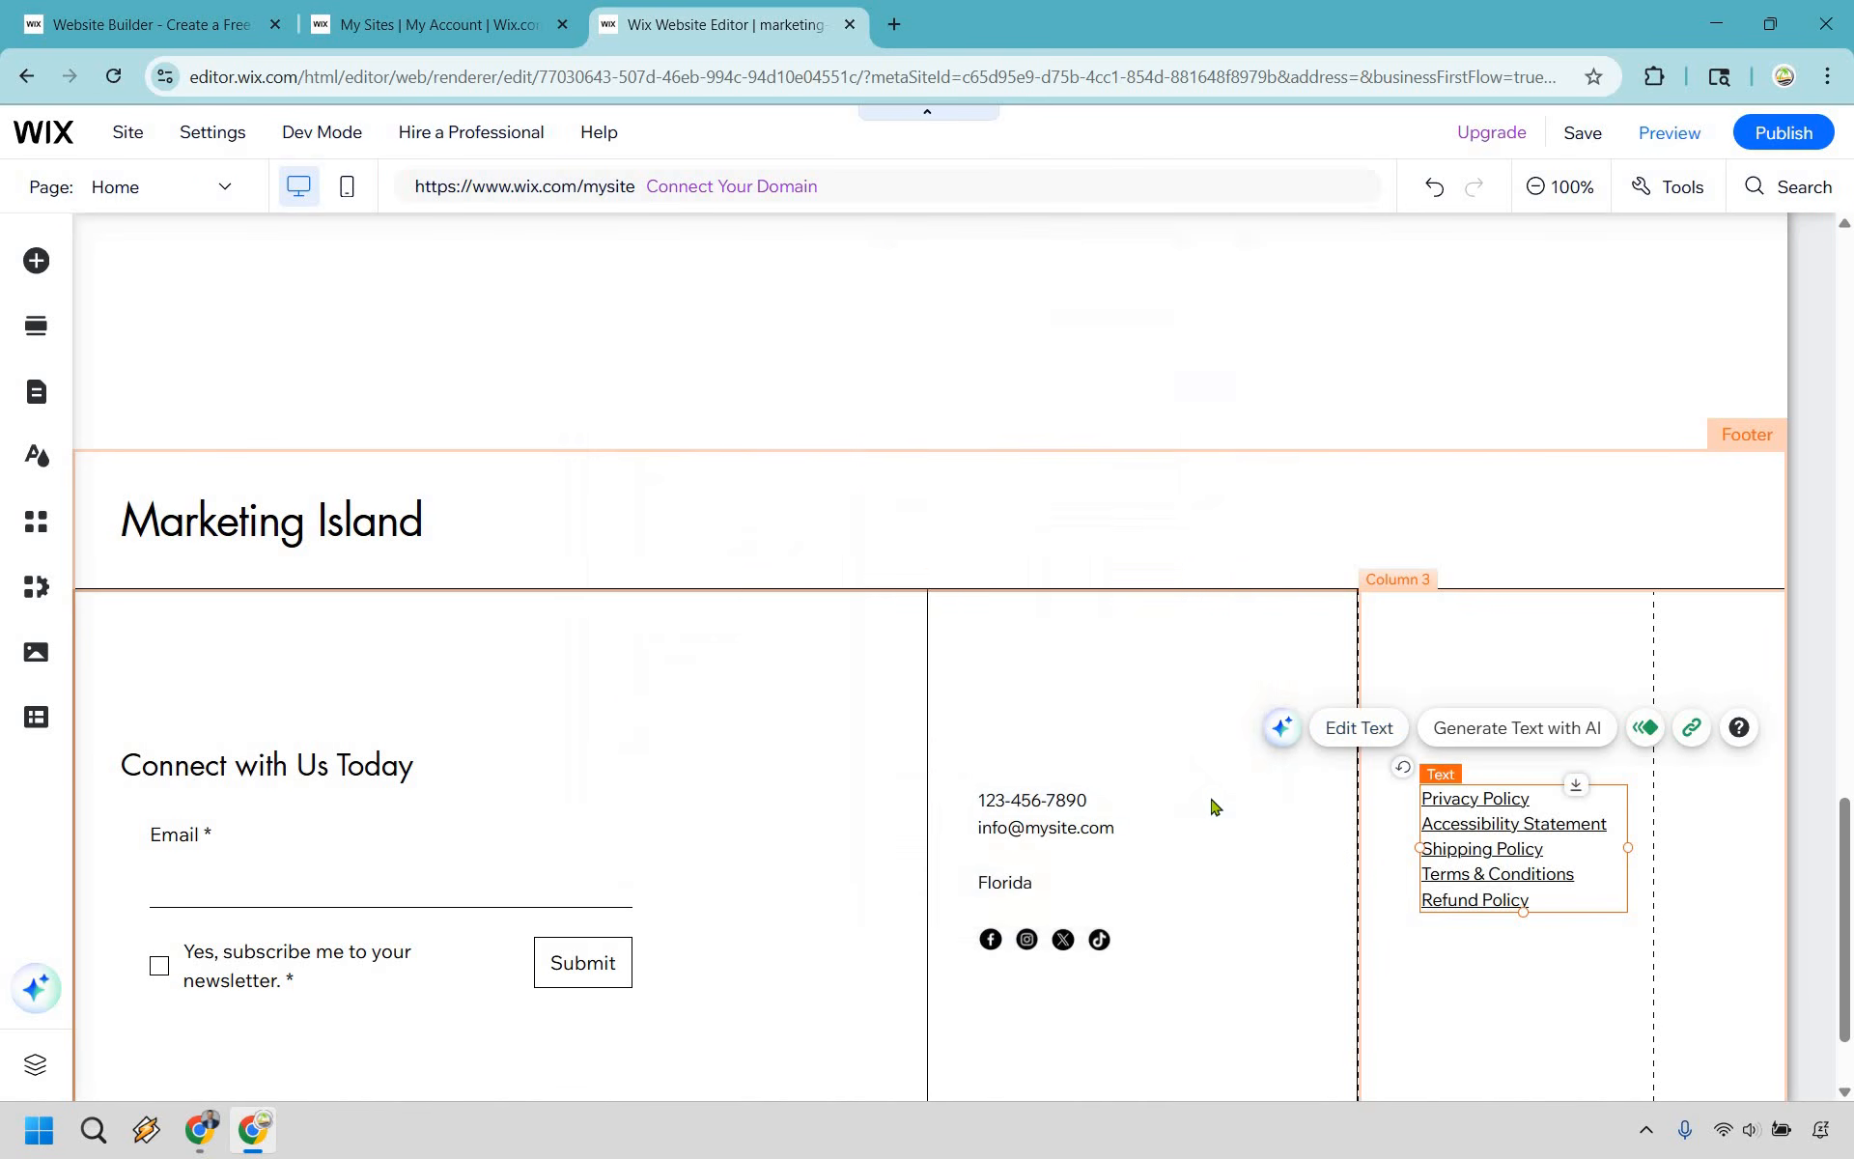
# - Save the site under a free Wix.com domain with misland as the site address ending
pyautogui.scroll(15, 1213, 807)
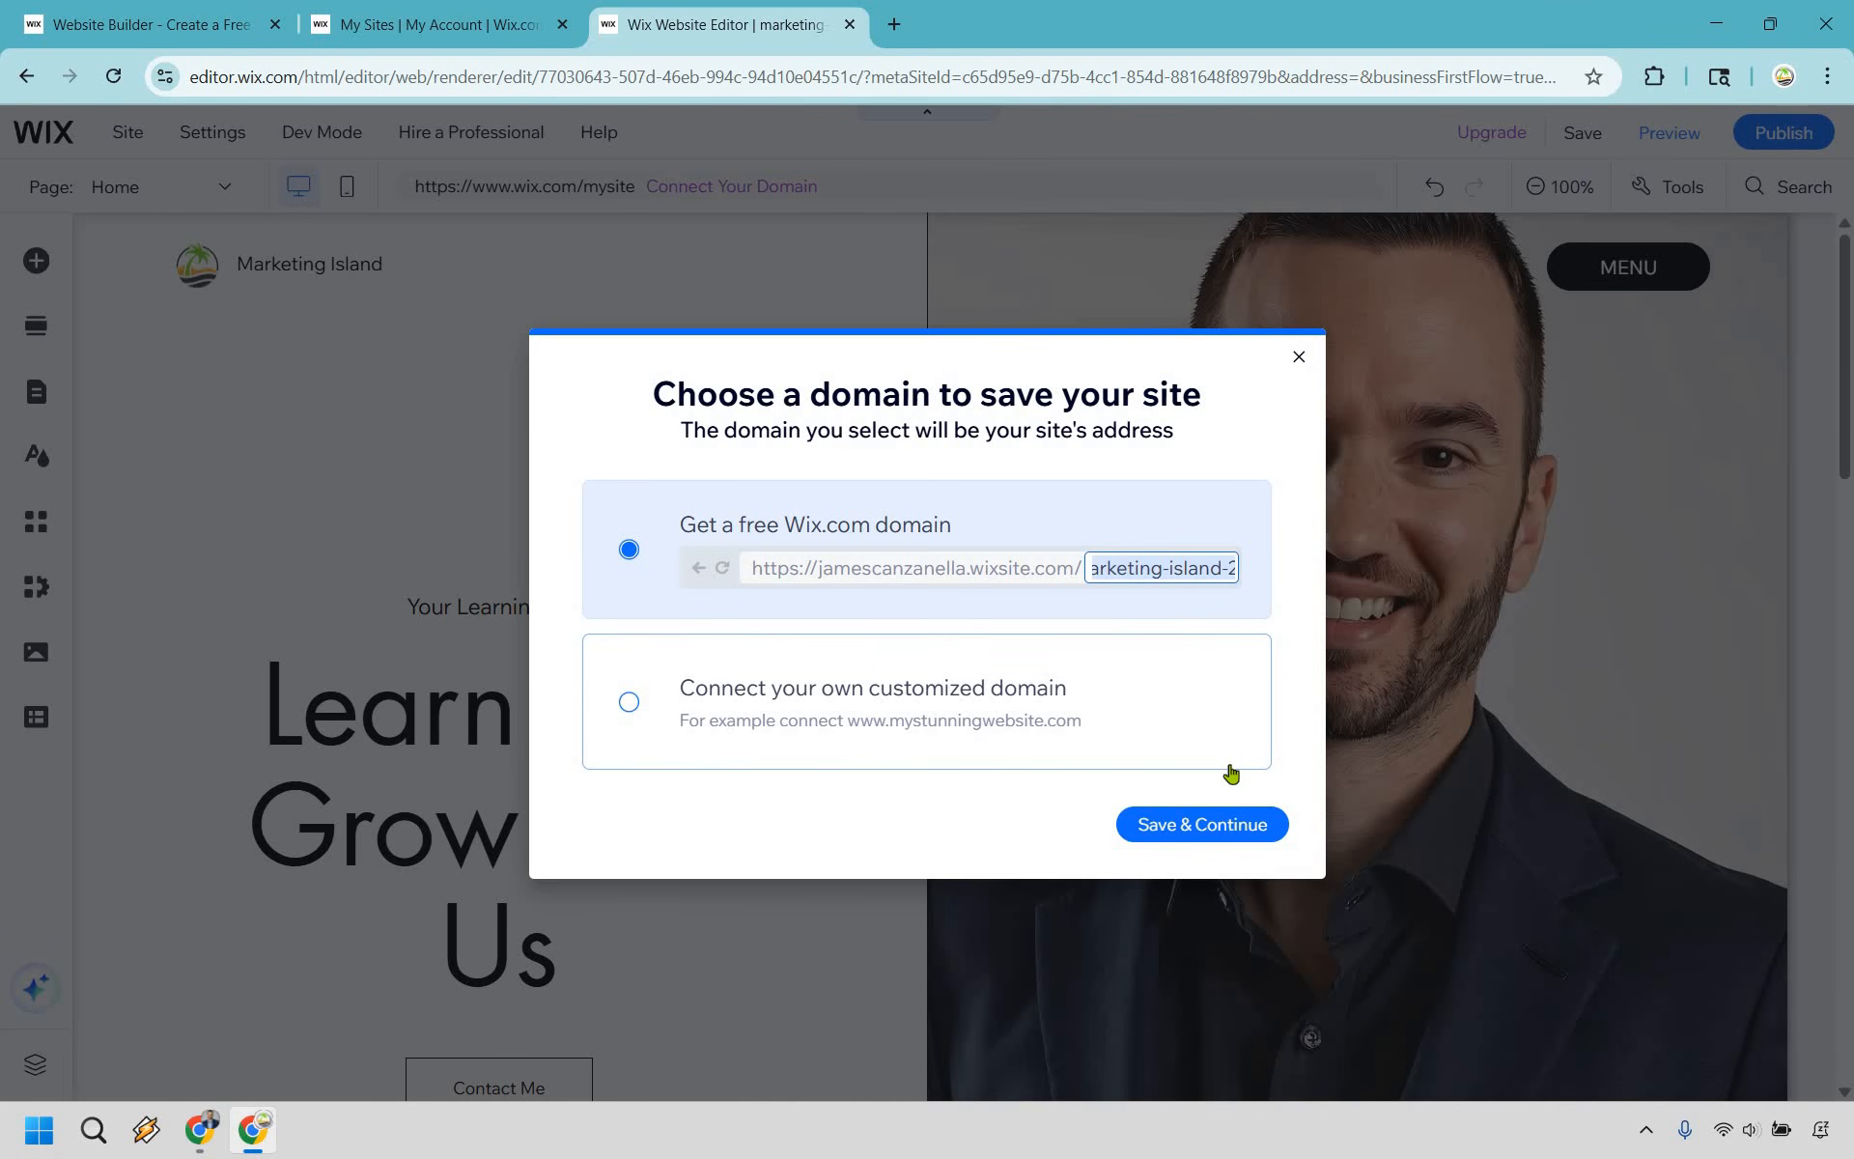
pyautogui.write('mis')
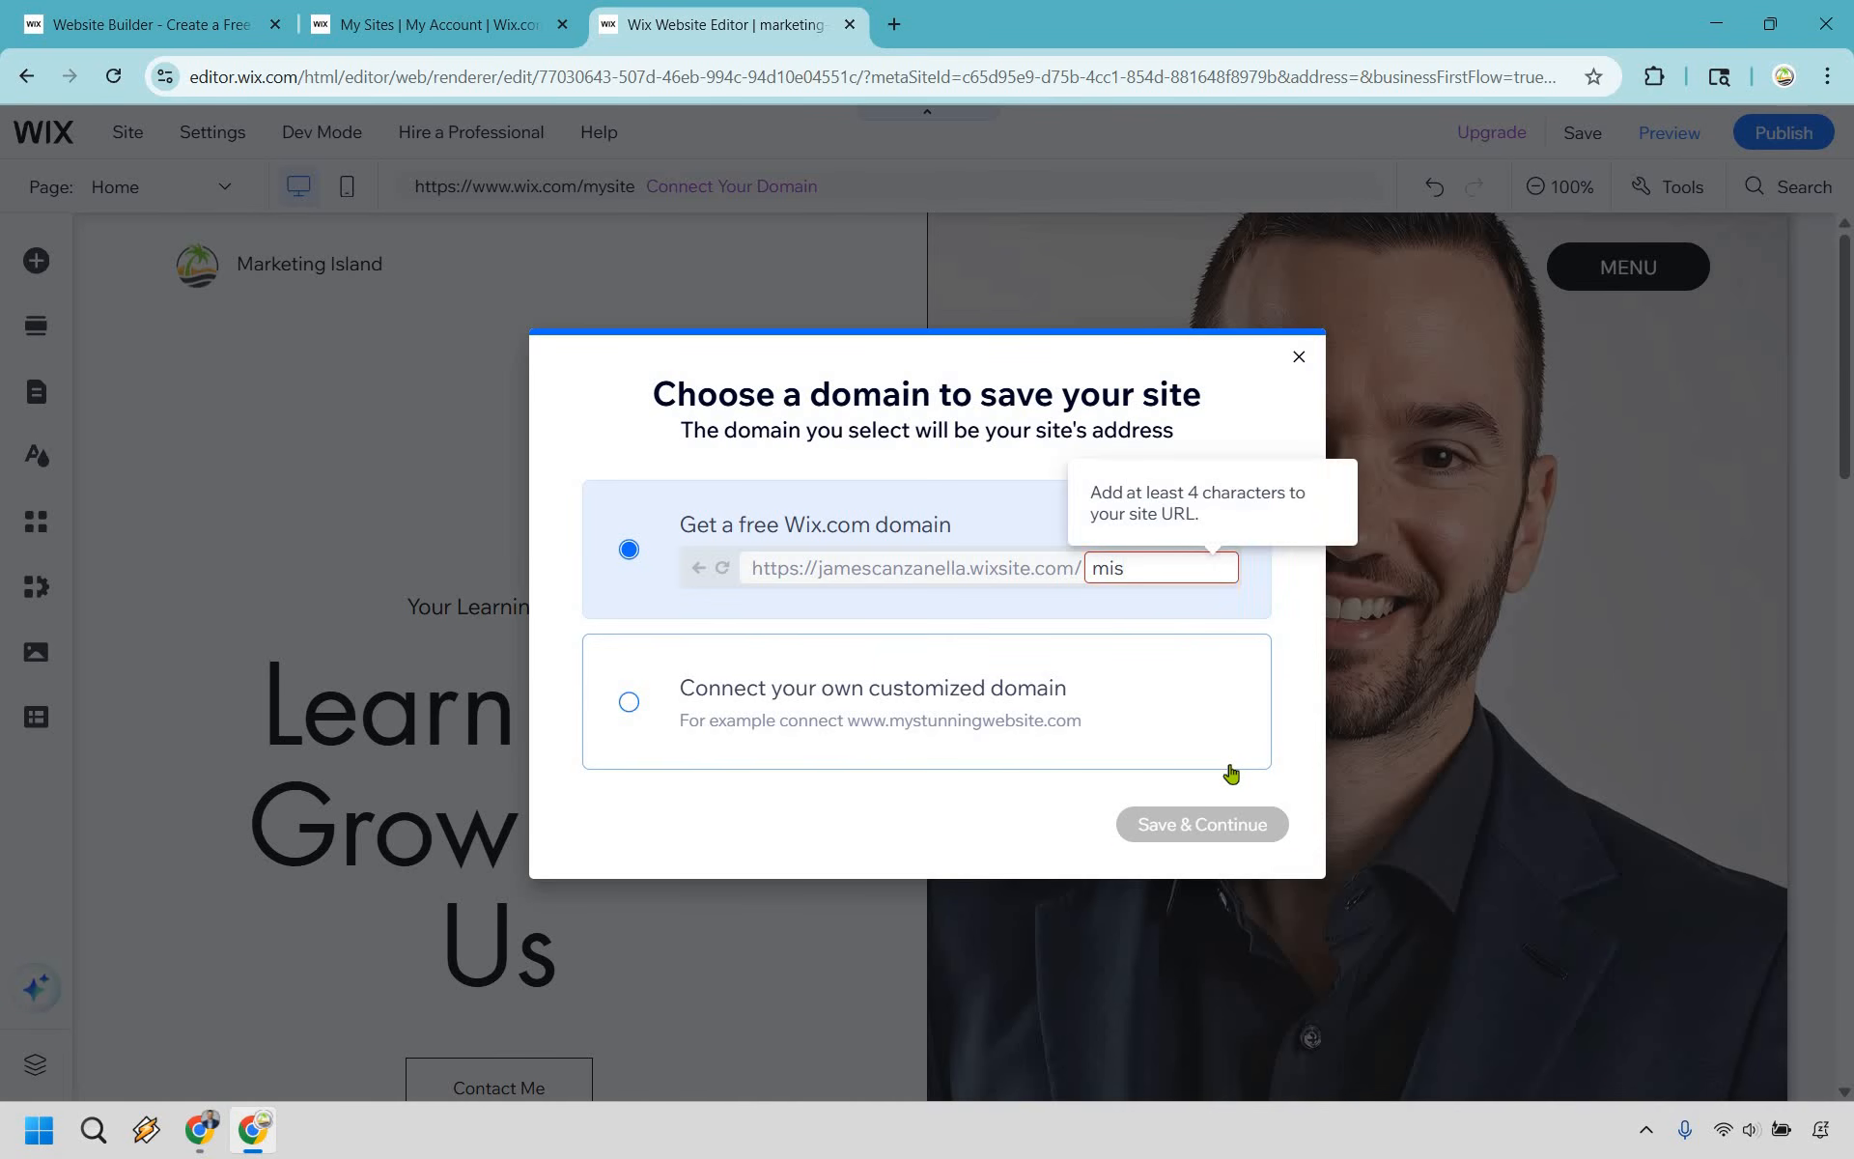
pyautogui.write('land')
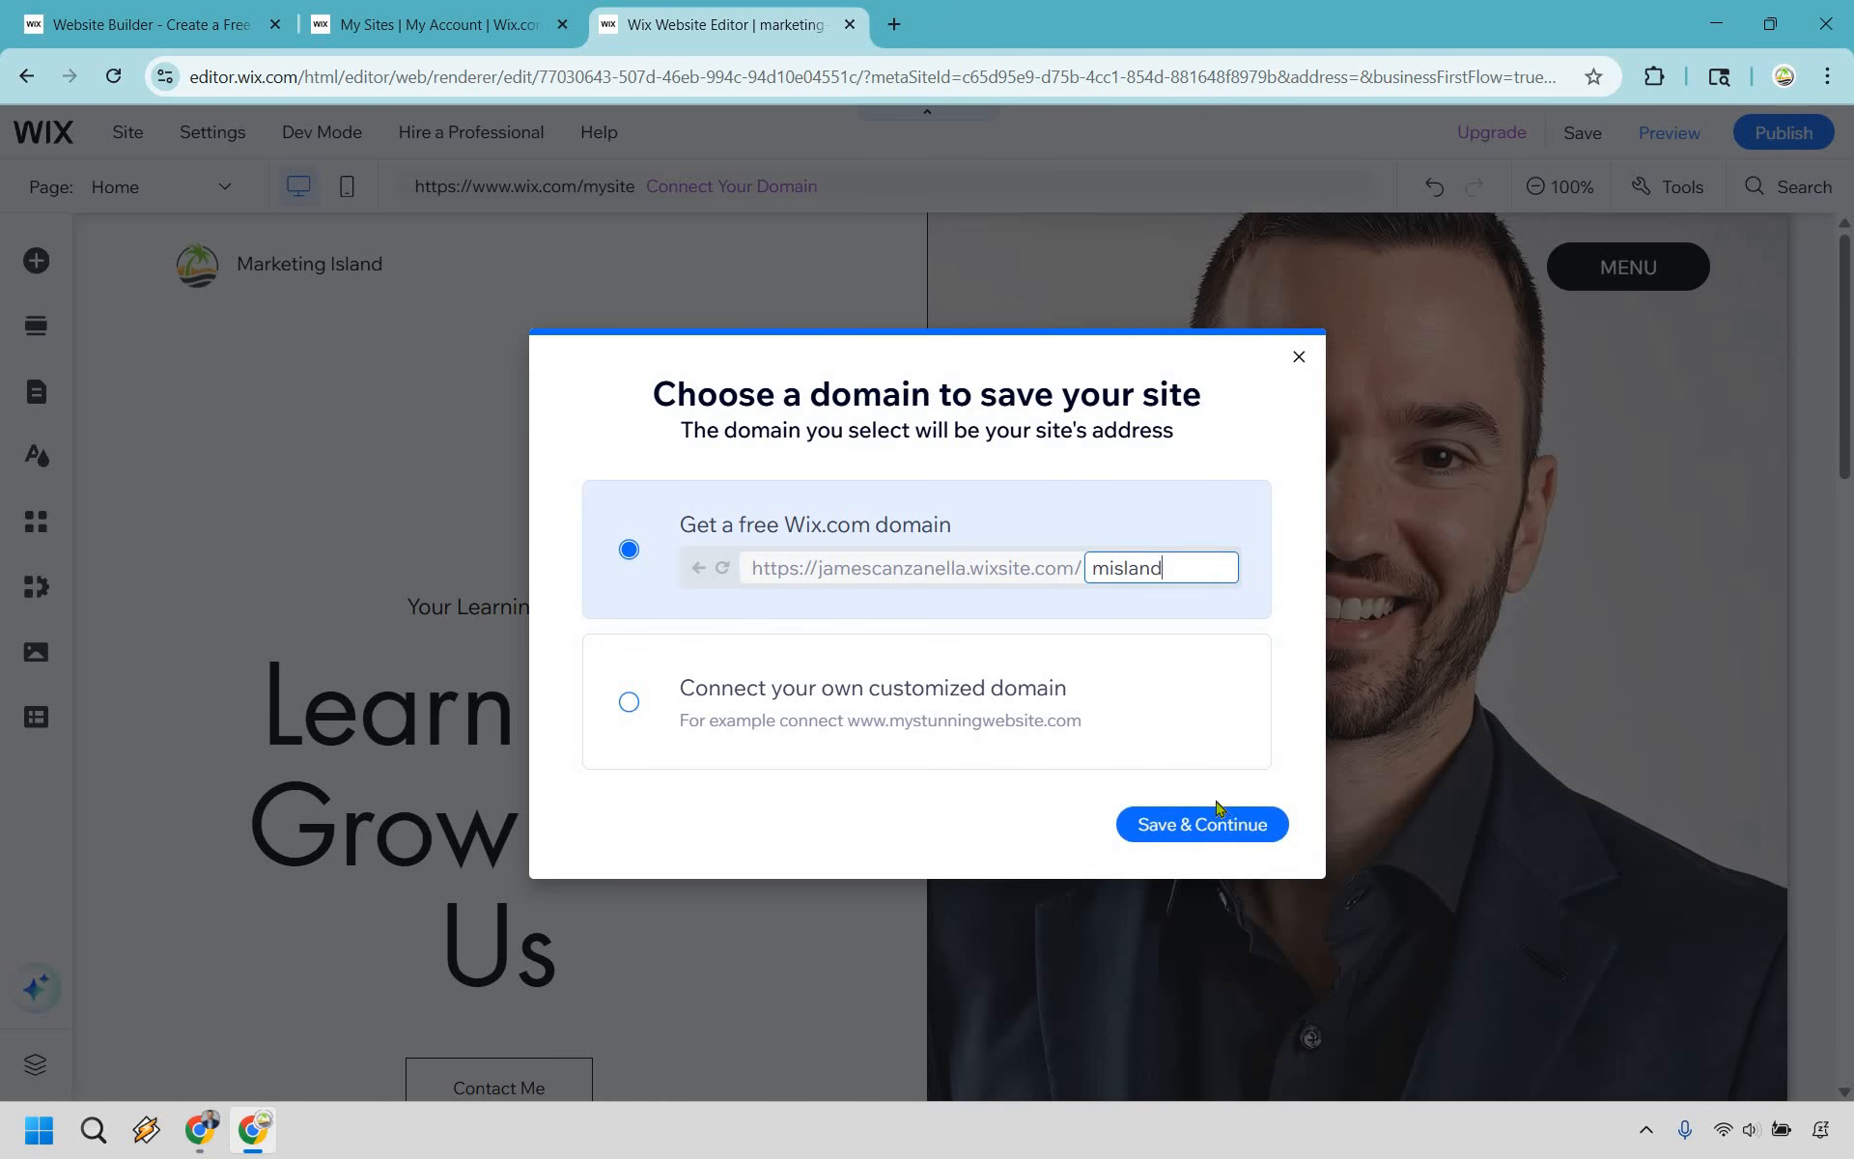
pyautogui.click(1222, 821)
pyautogui.scroll(-10, 1241, 715)
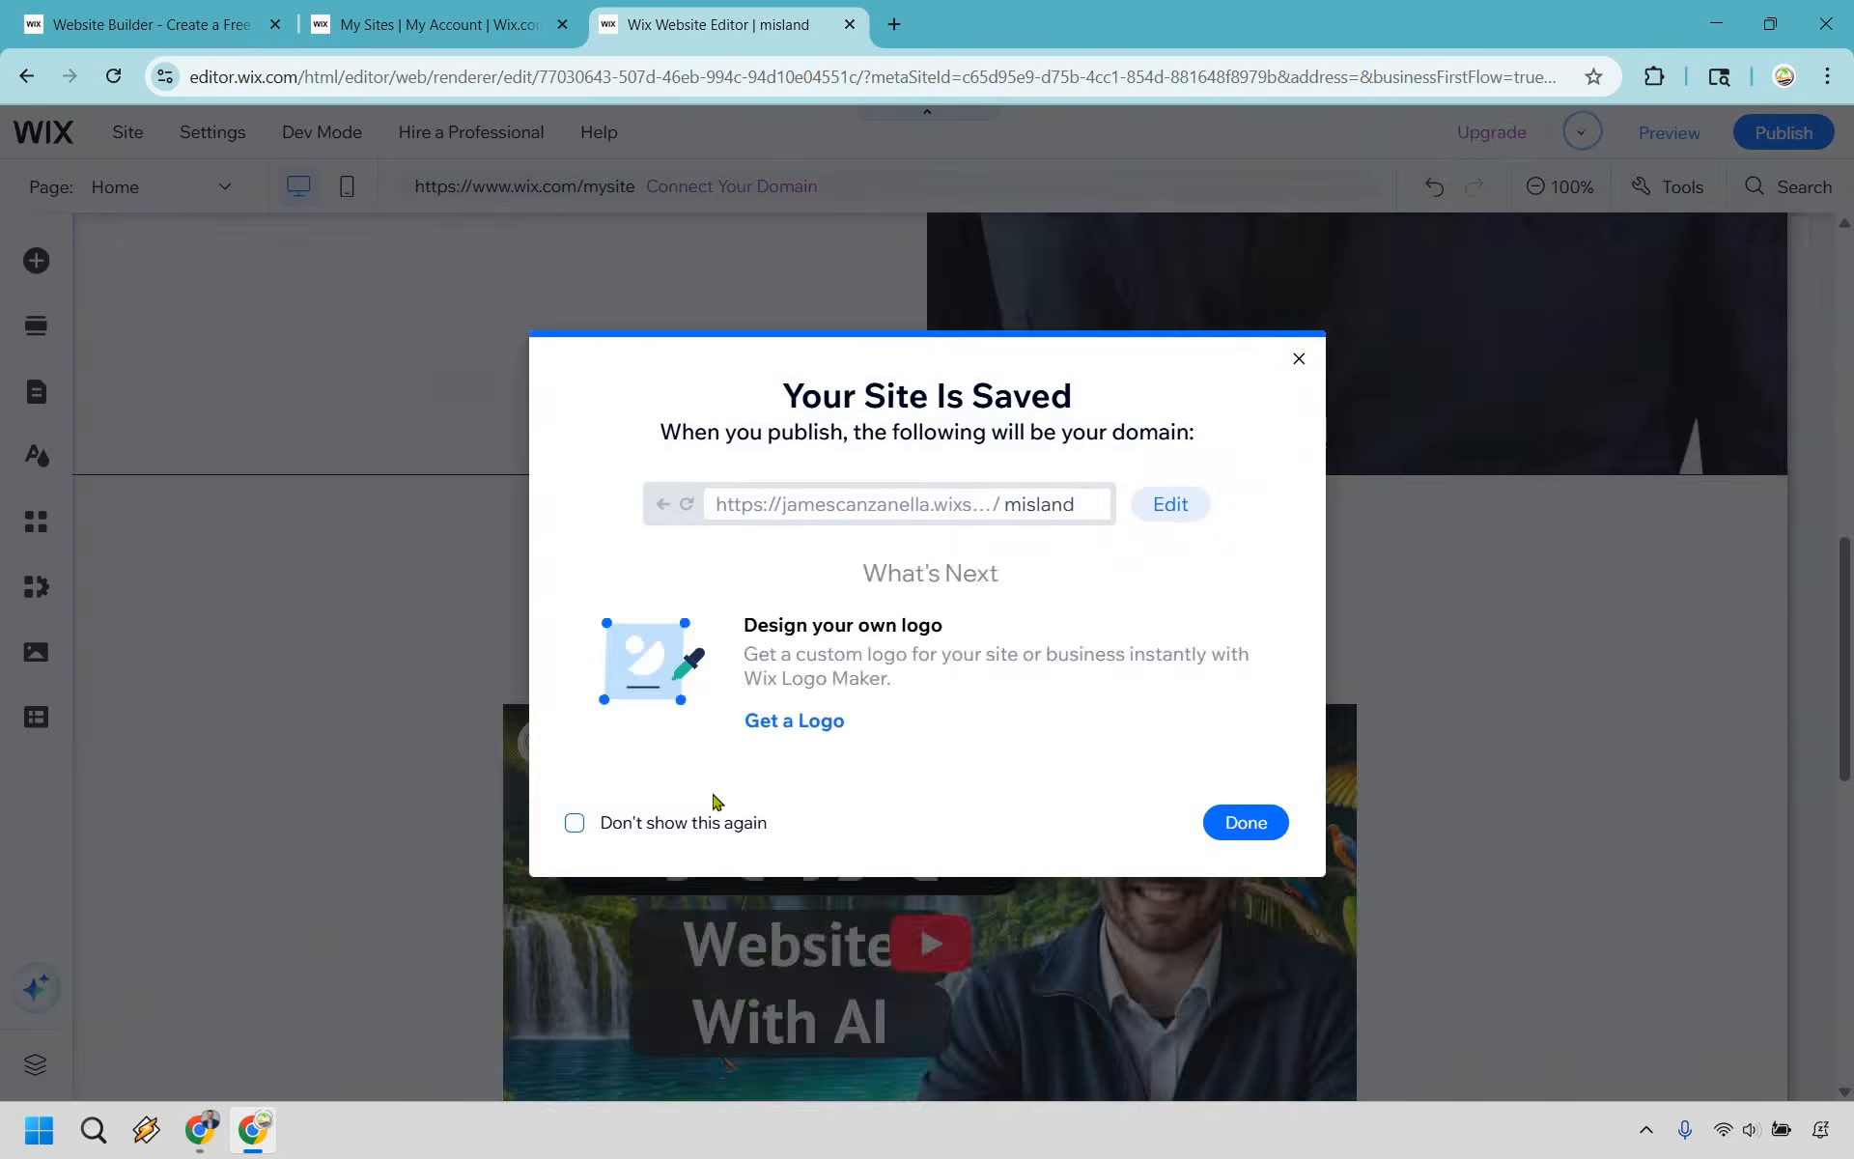
pyautogui.click(1246, 822)
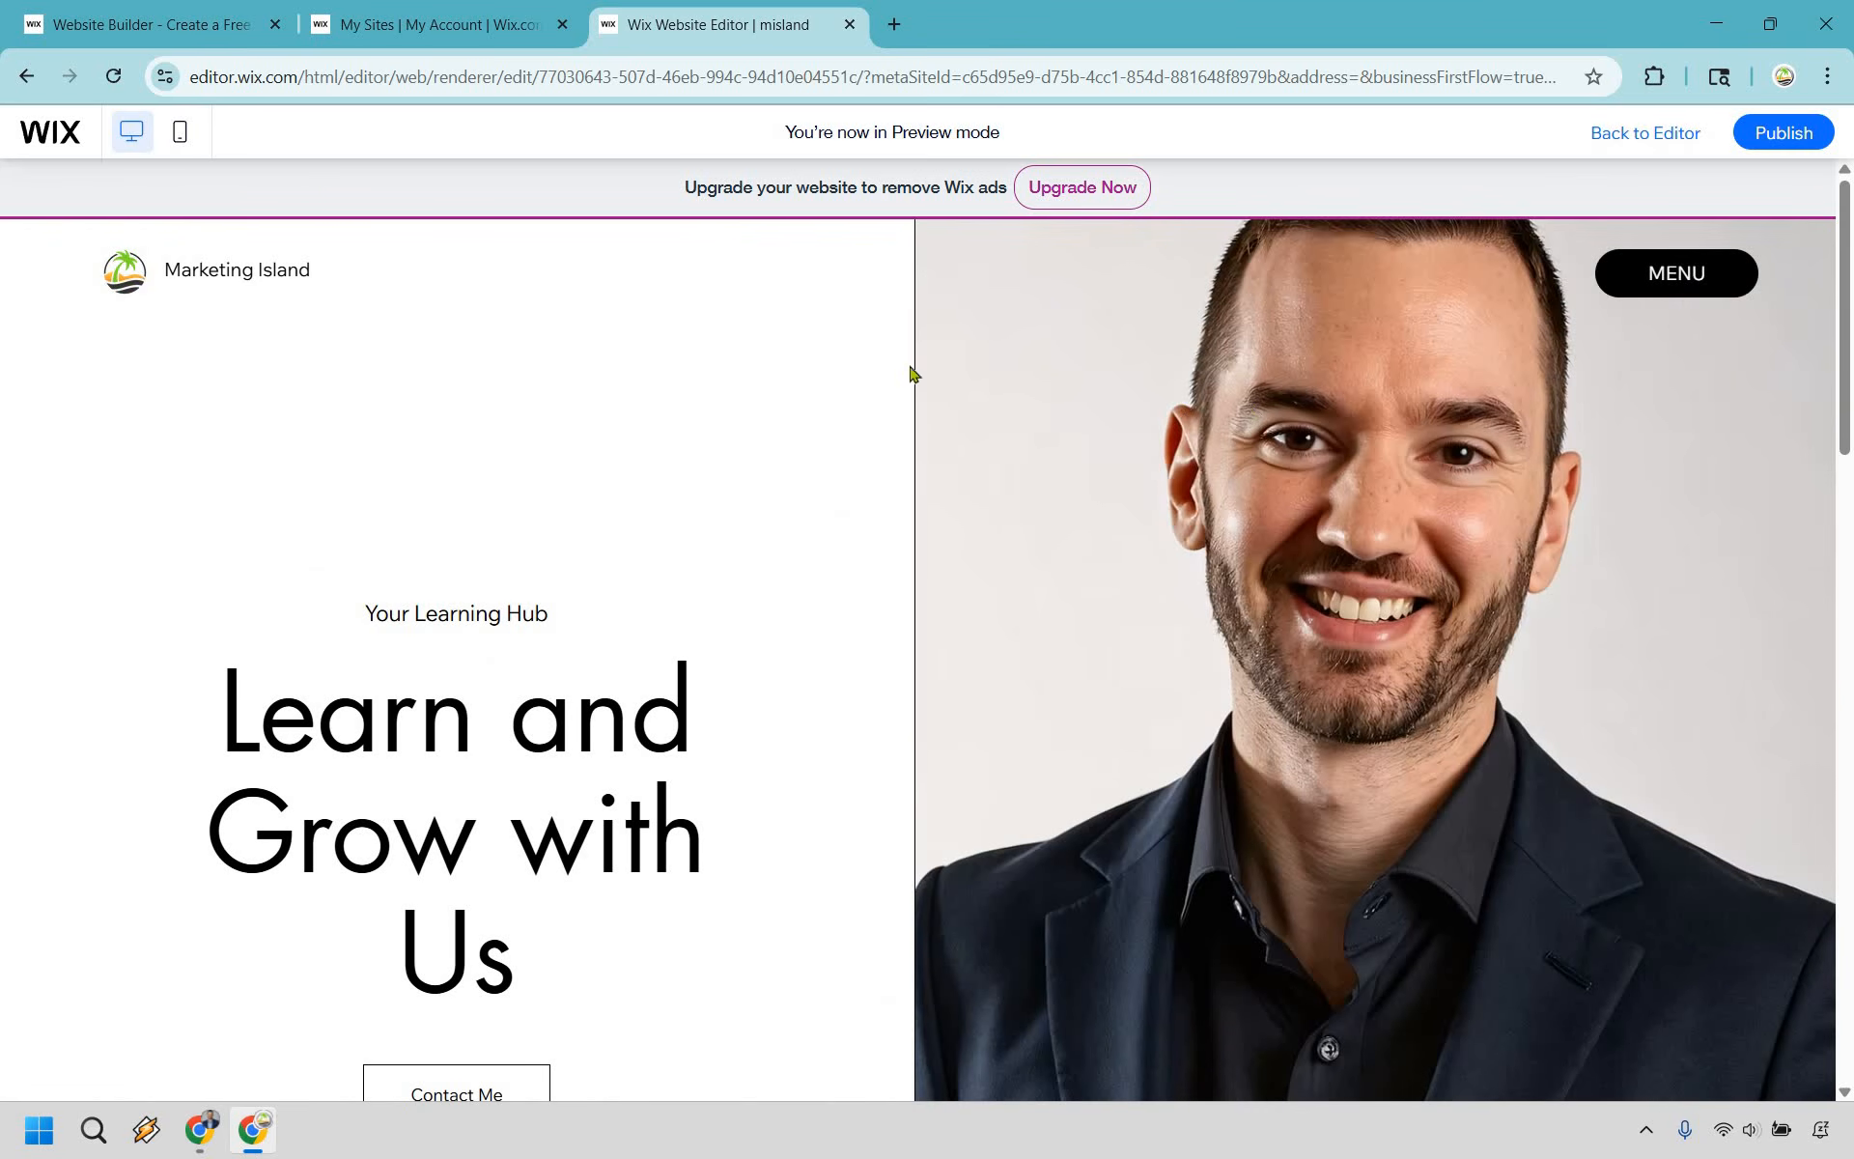
# - Review the home page in preview mode down to the footer and back up to the tutorial video
pyautogui.scroll(-15, 1666, 433)
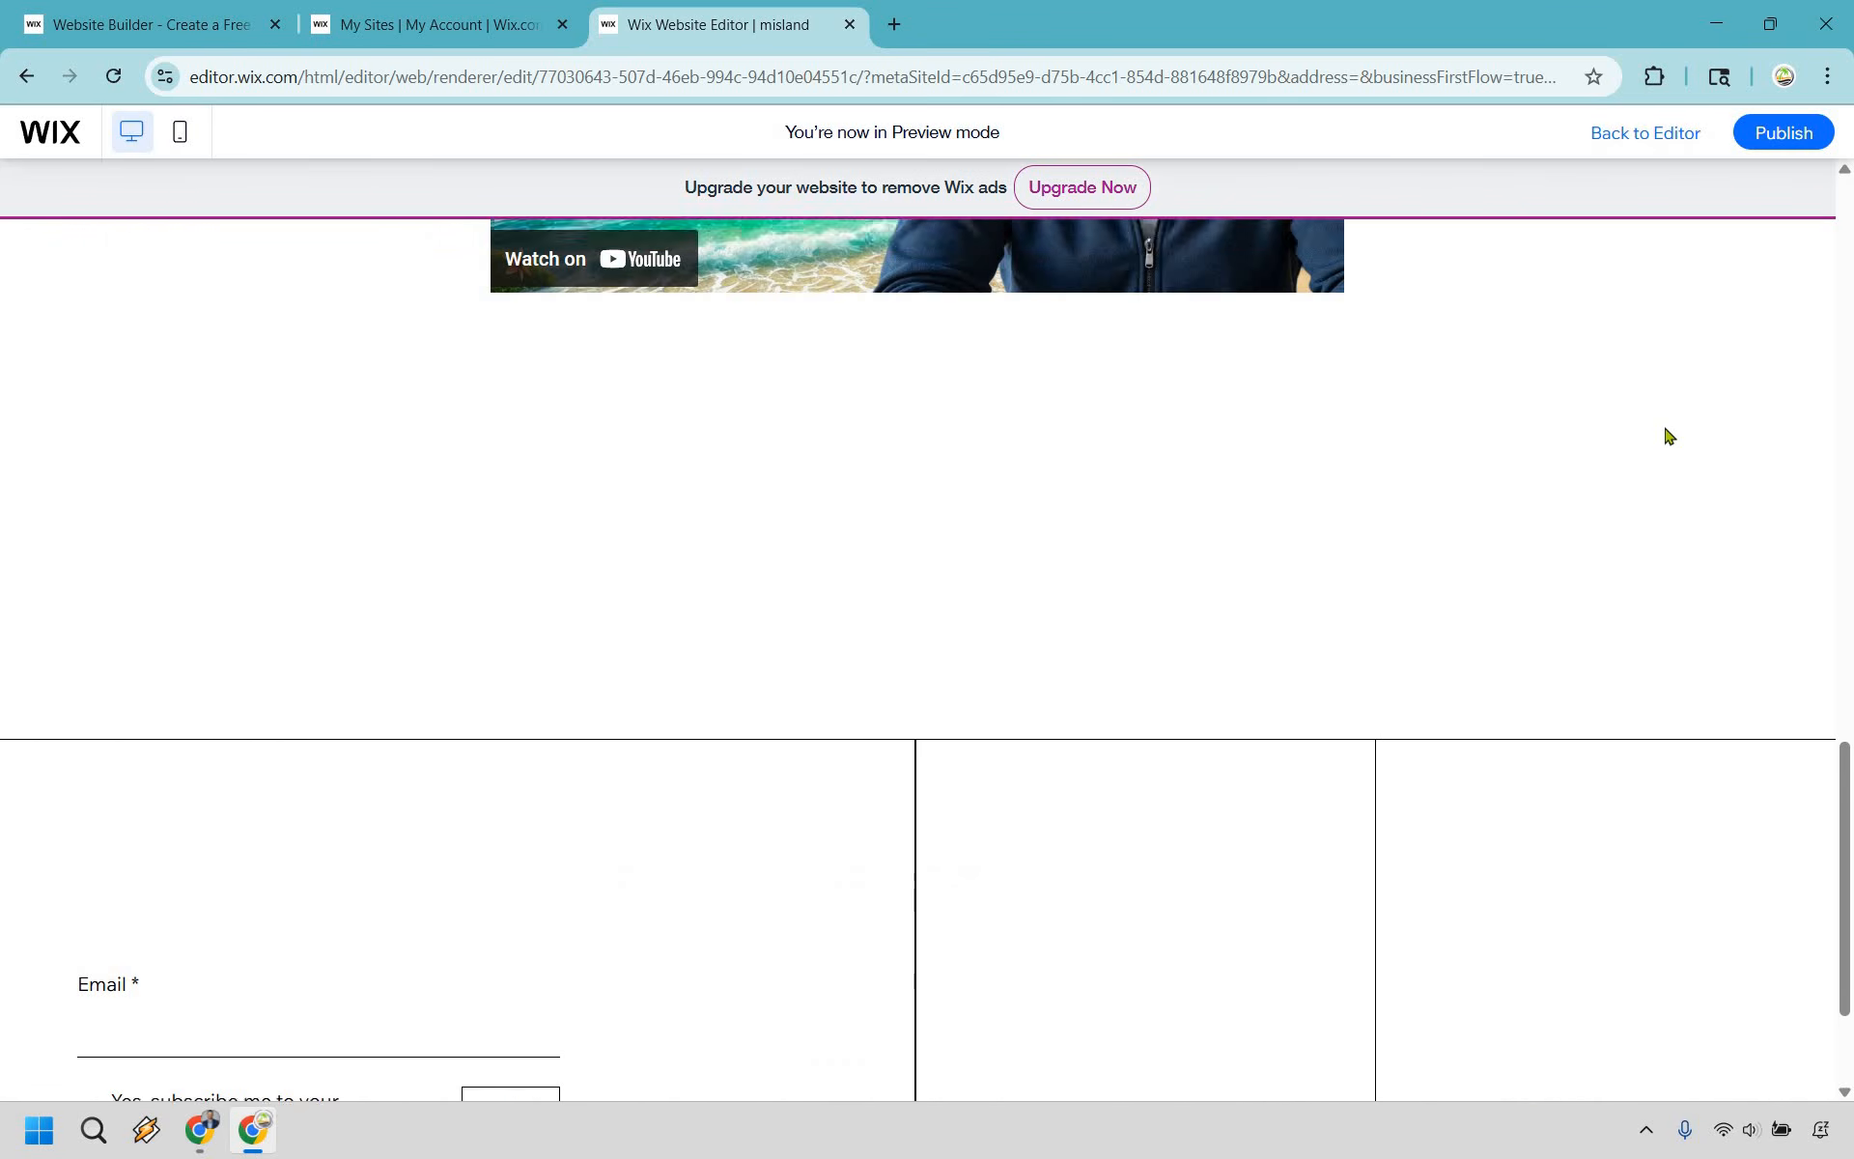
pyautogui.scroll(-3, 1653, 502)
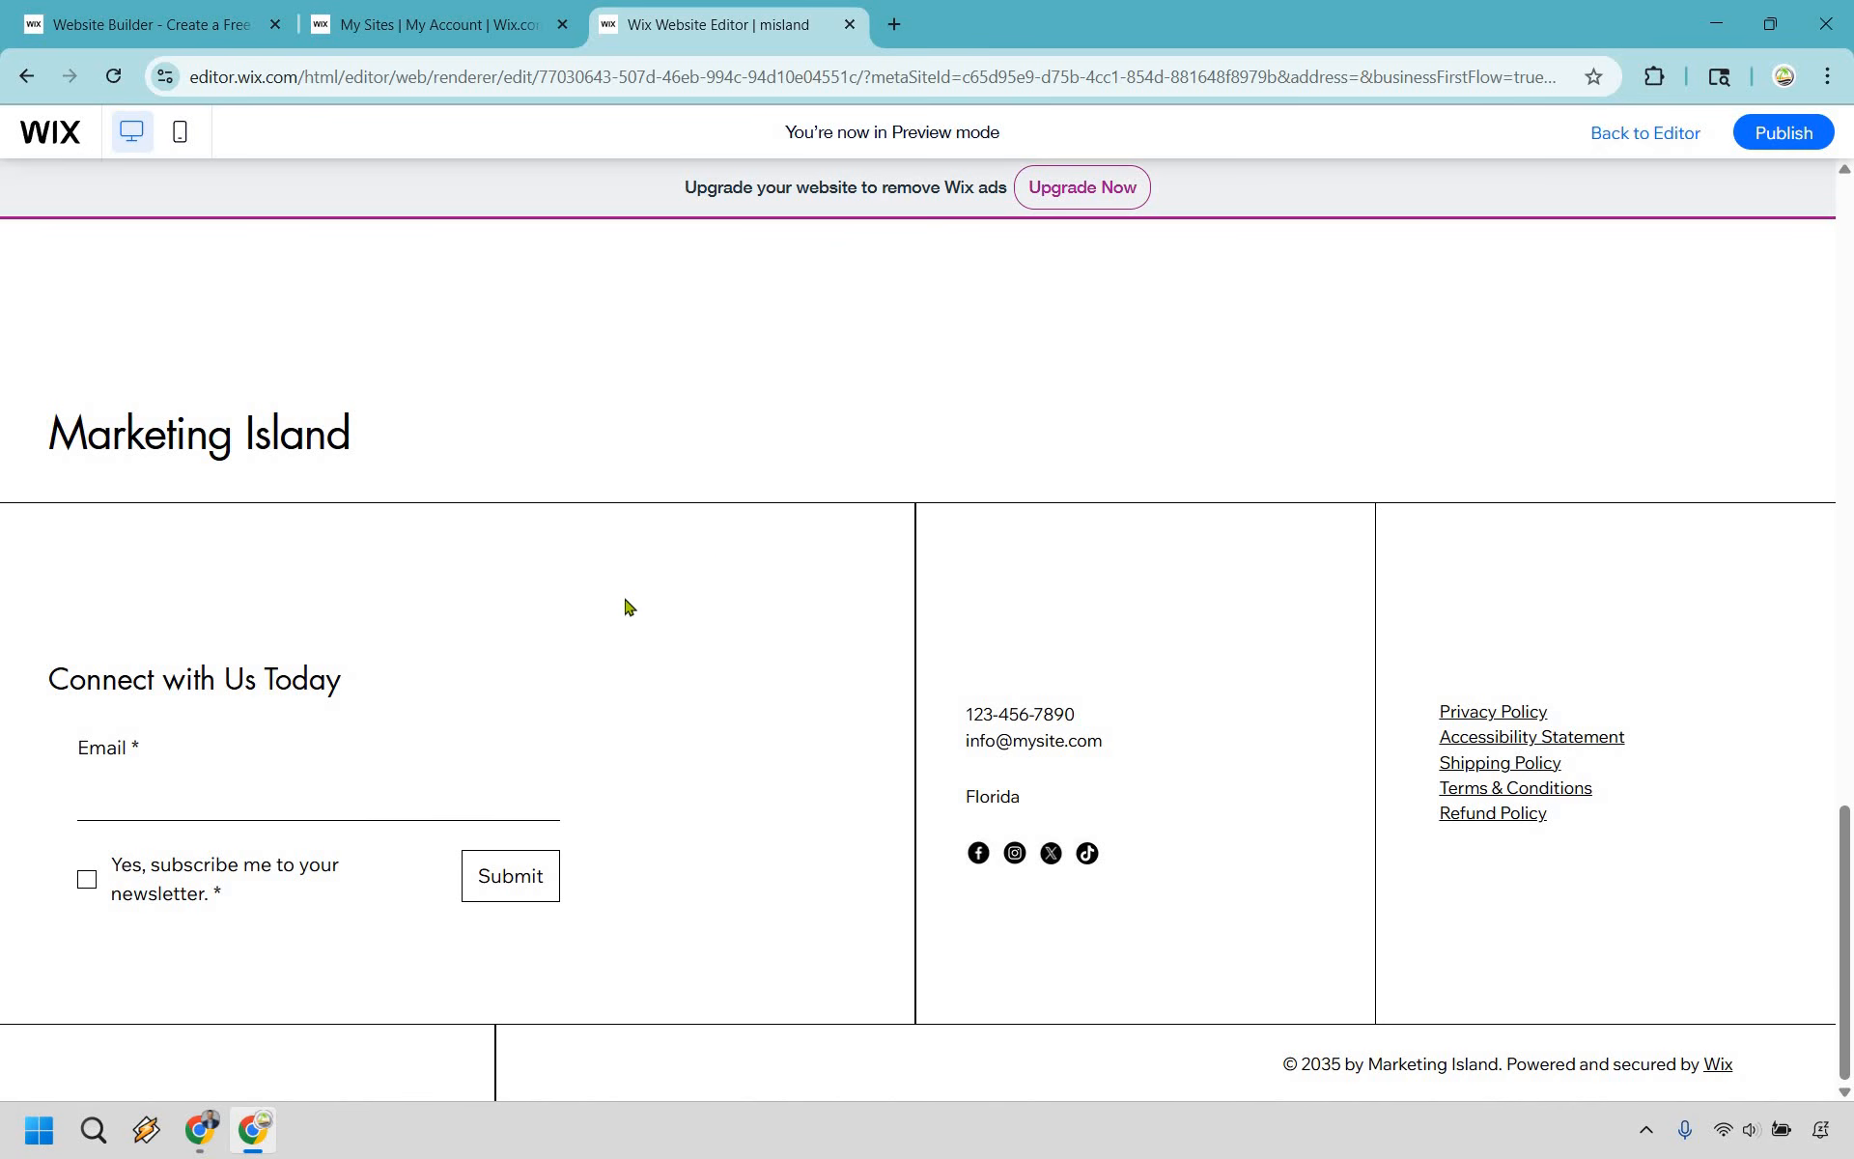
pyautogui.scroll(10, 538, 666)
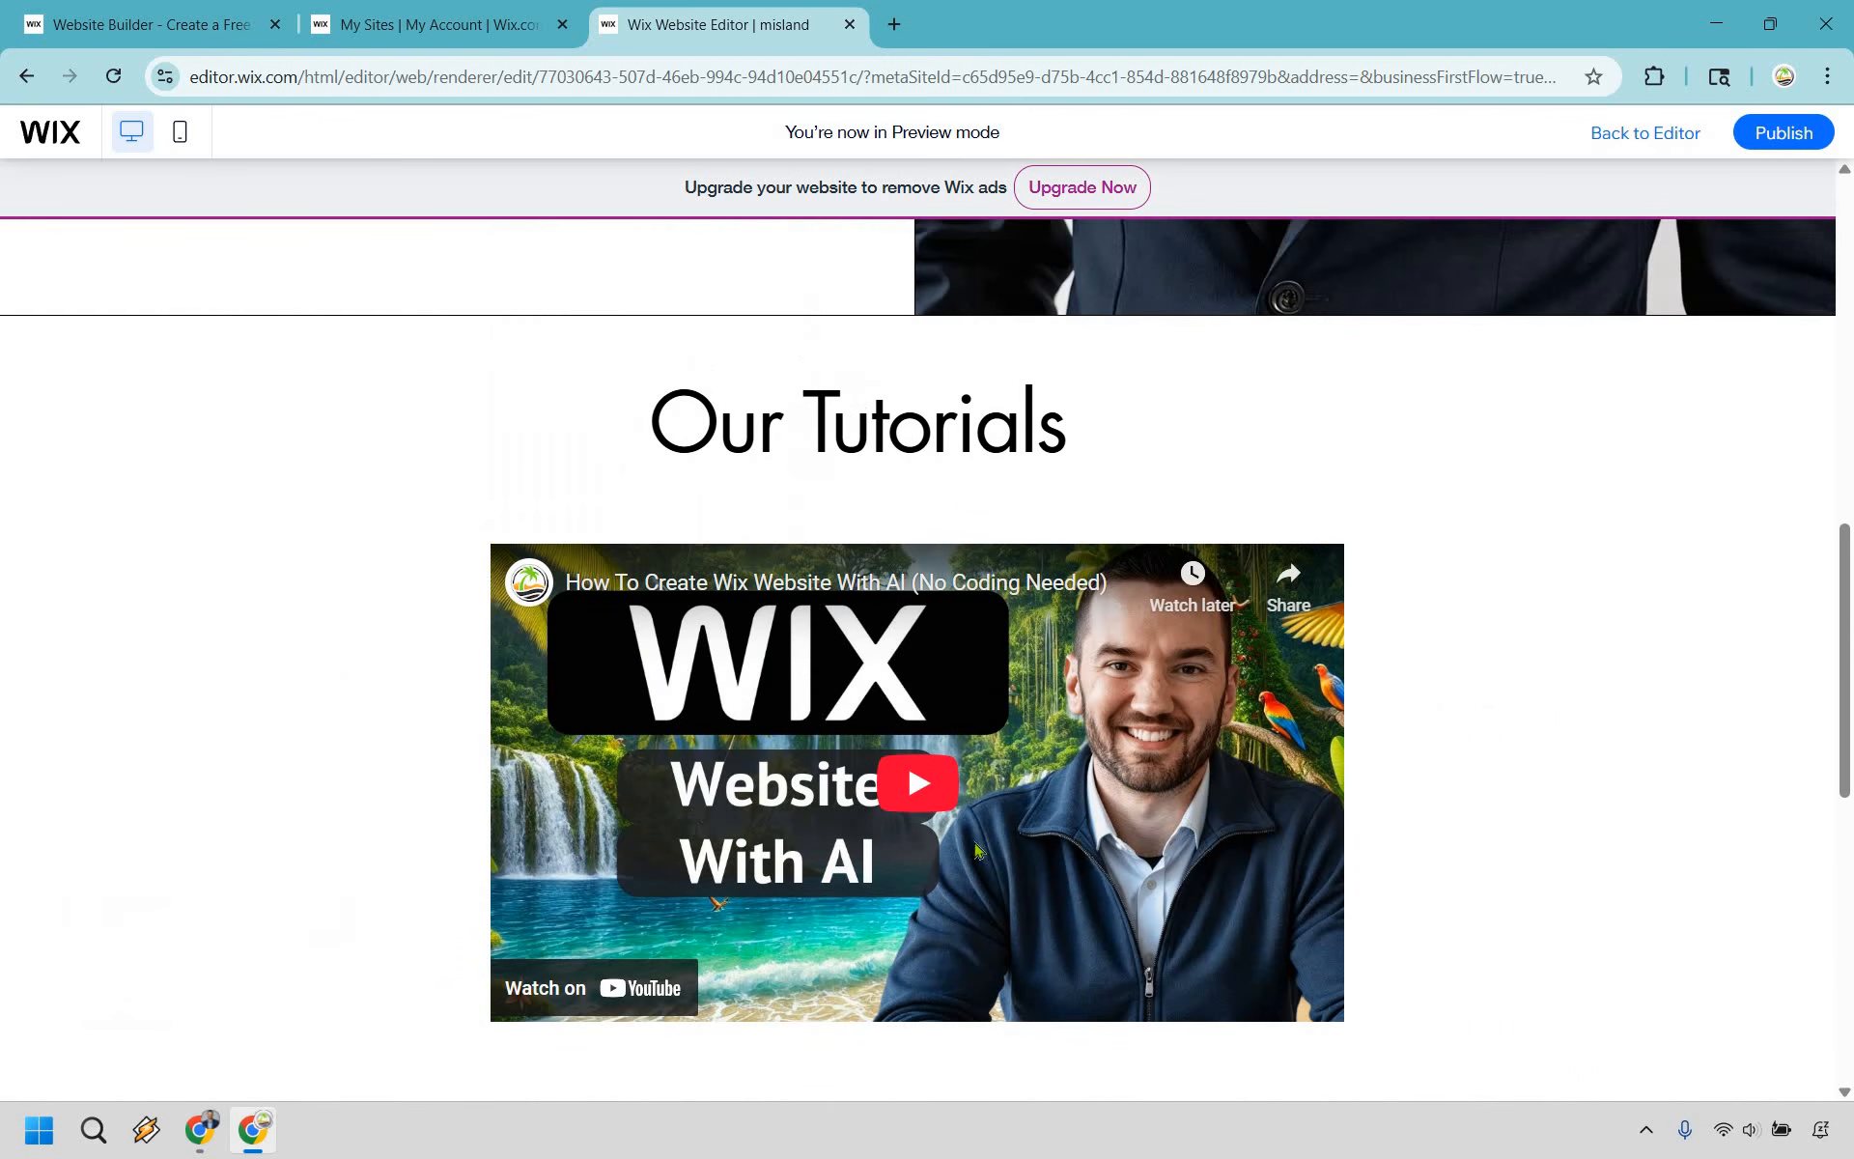
# - Shorten the Videos section to reduce the empty space below the tutorial video, and save the site
pyautogui.scroll(-3, 1111, 841)
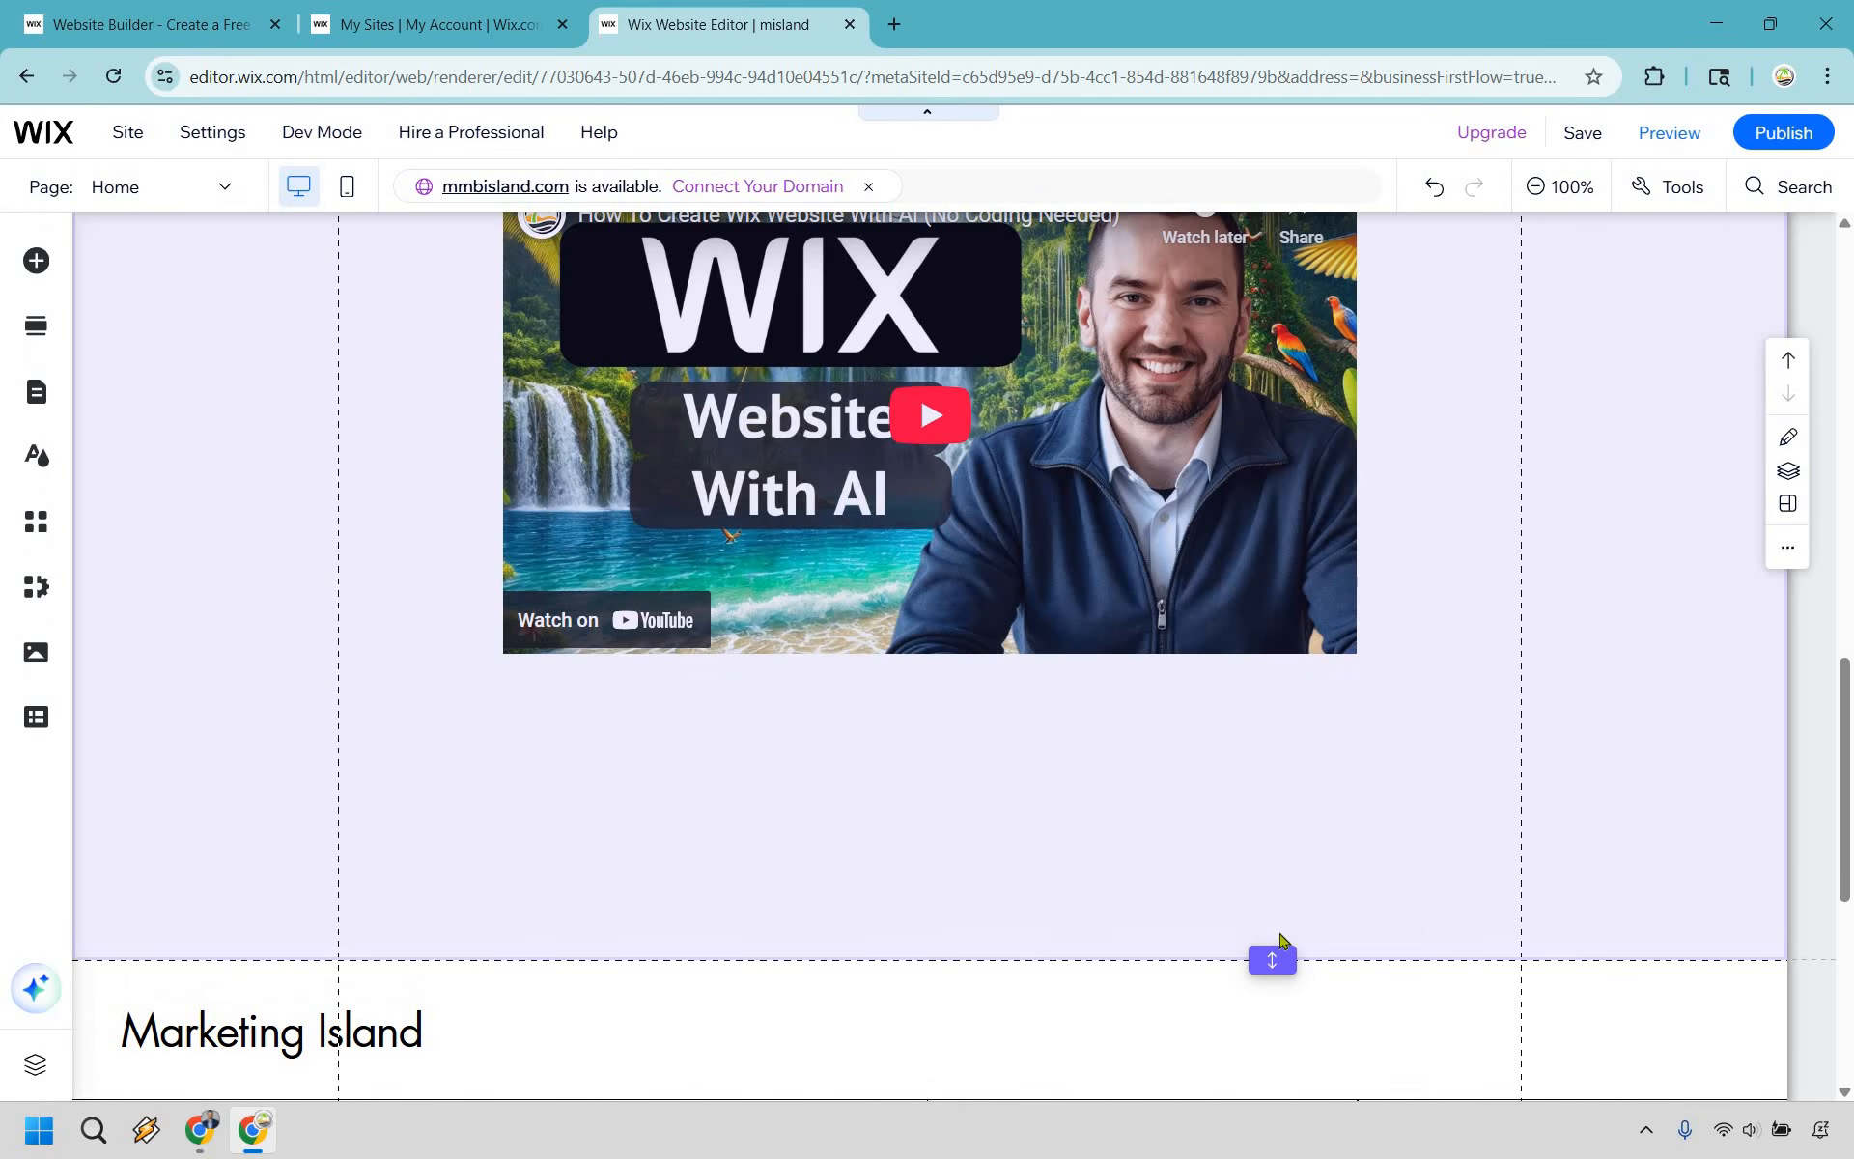
pyautogui.moveTo(1273, 959); pyautogui.dragTo(1278, 750)
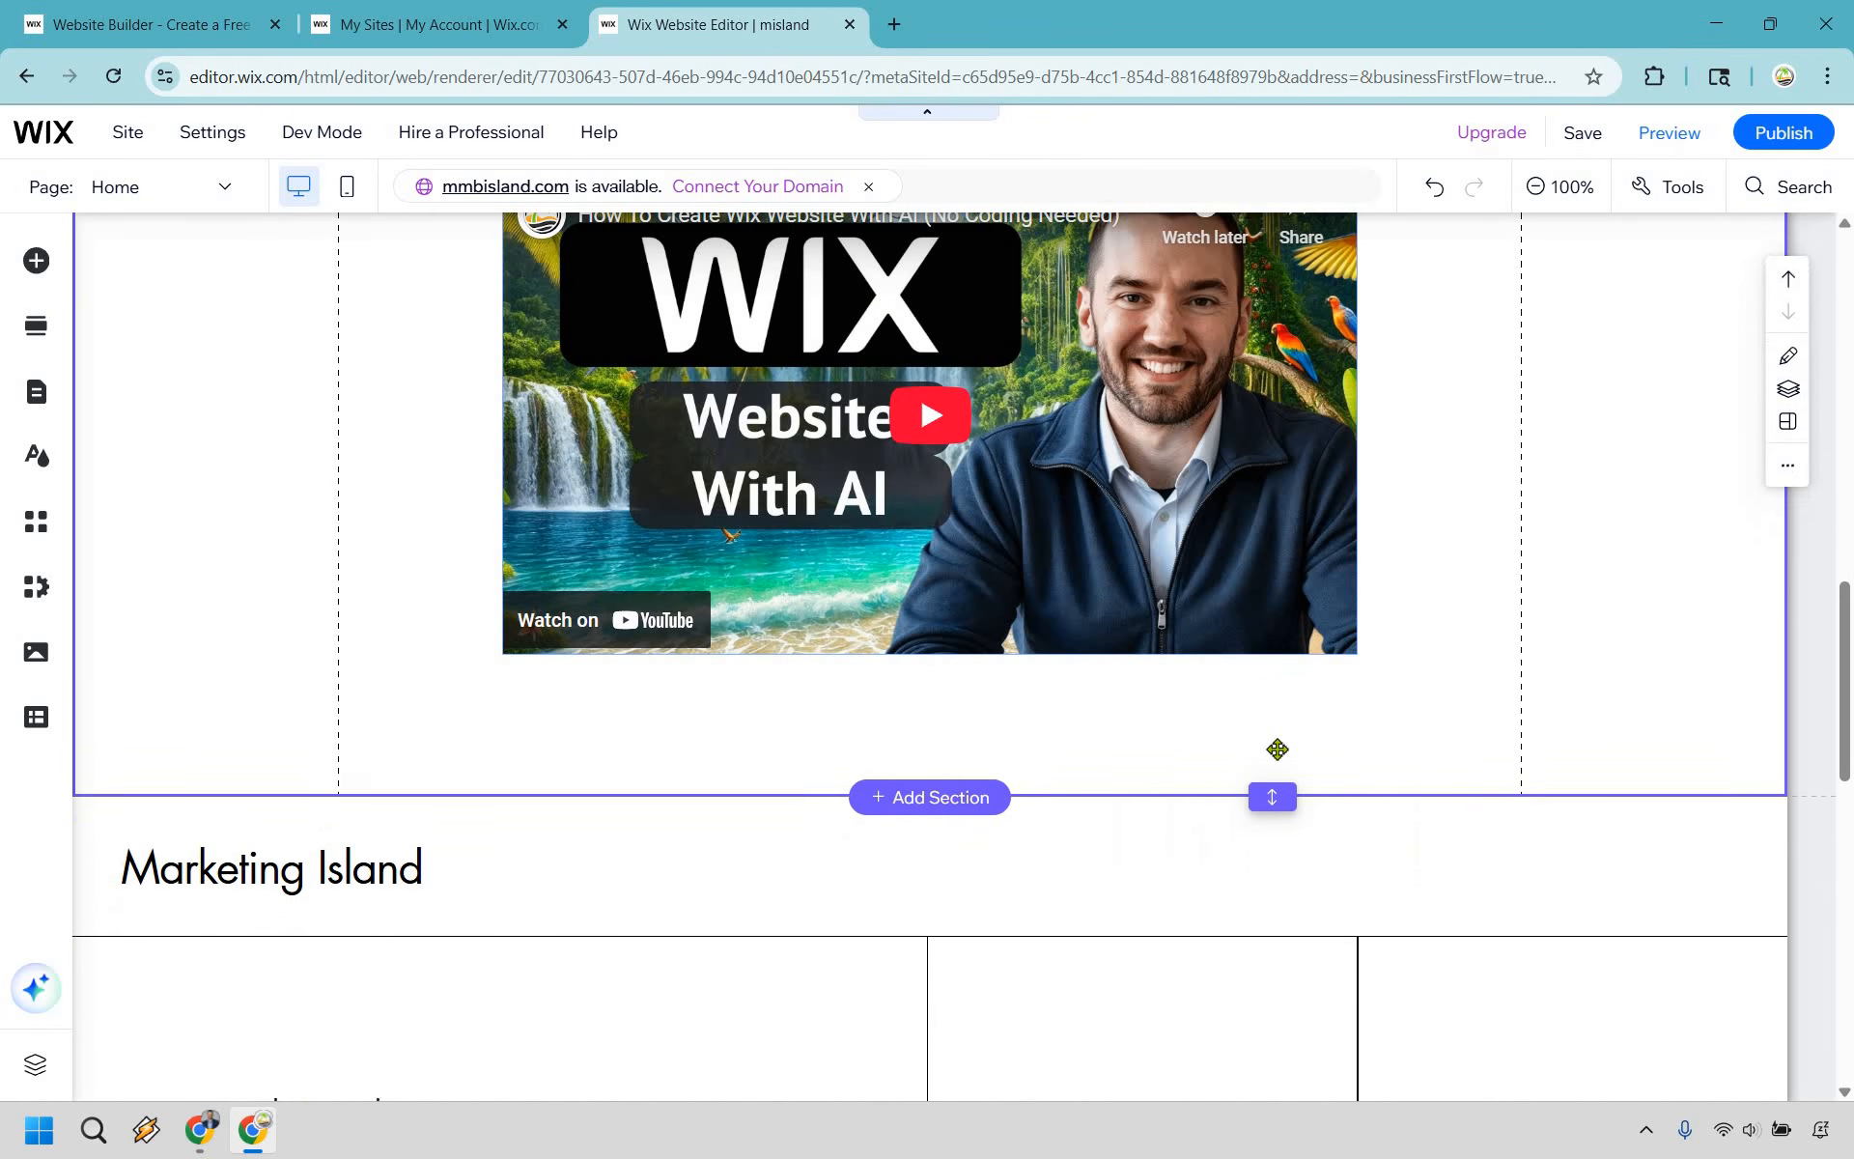
pyautogui.scroll(12, 1597, 149)
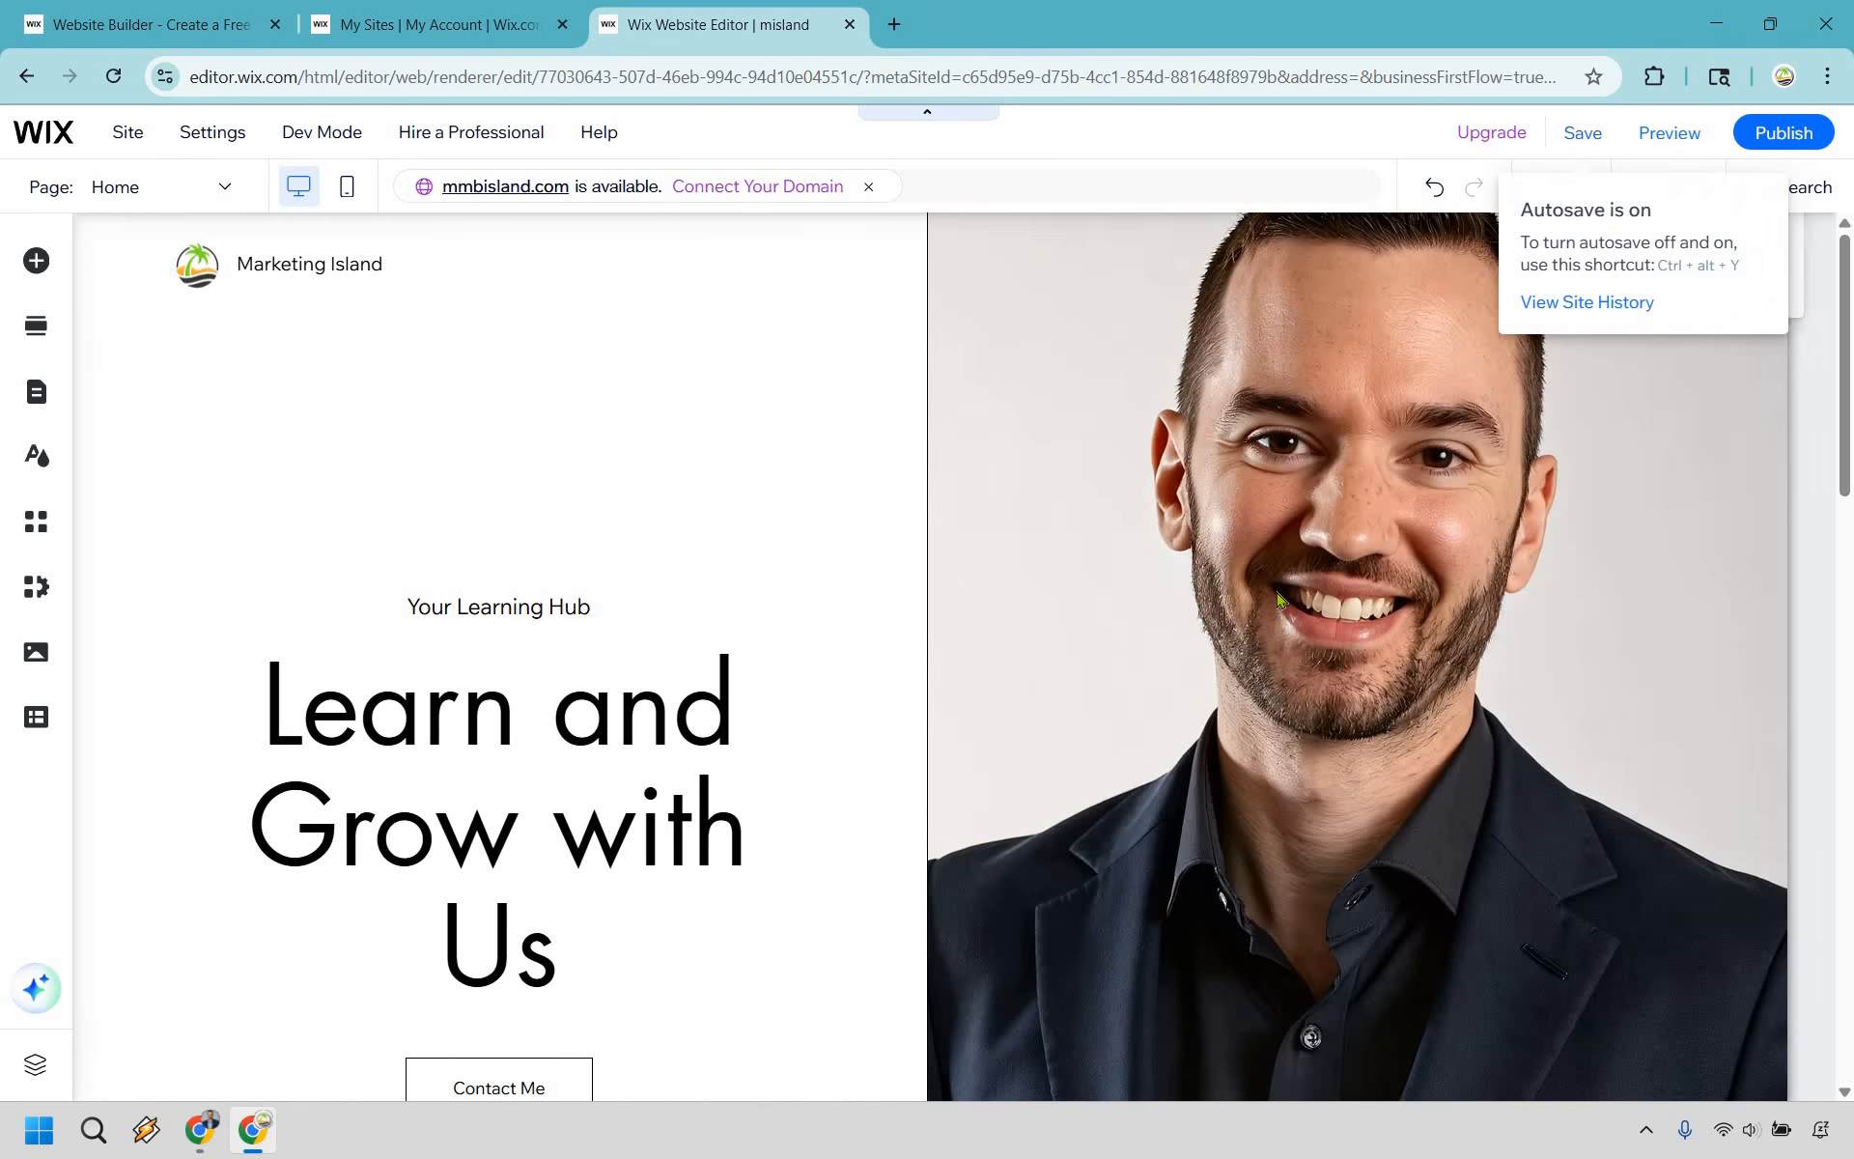
pyautogui.click(1583, 133)
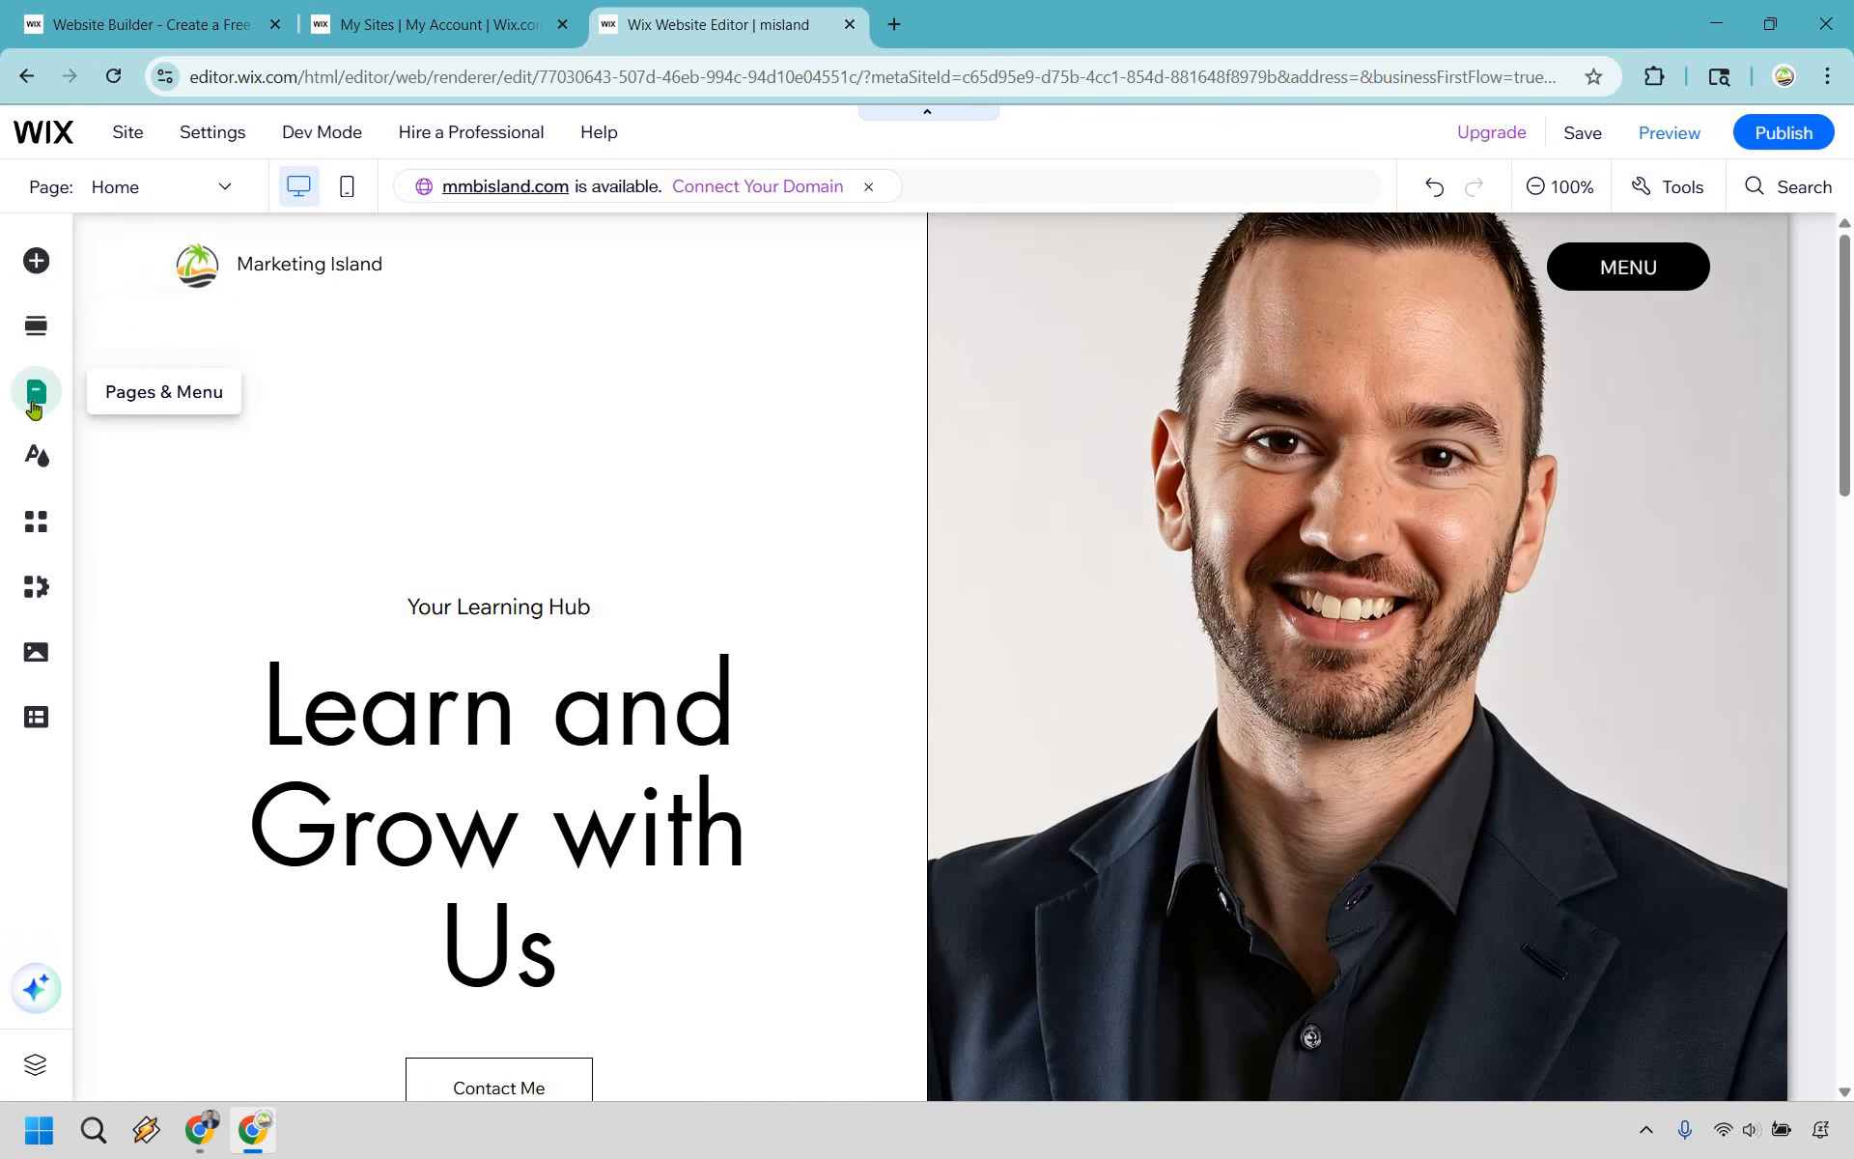
# - Open the Contact page and delete its contact form
pyautogui.click(35, 396)
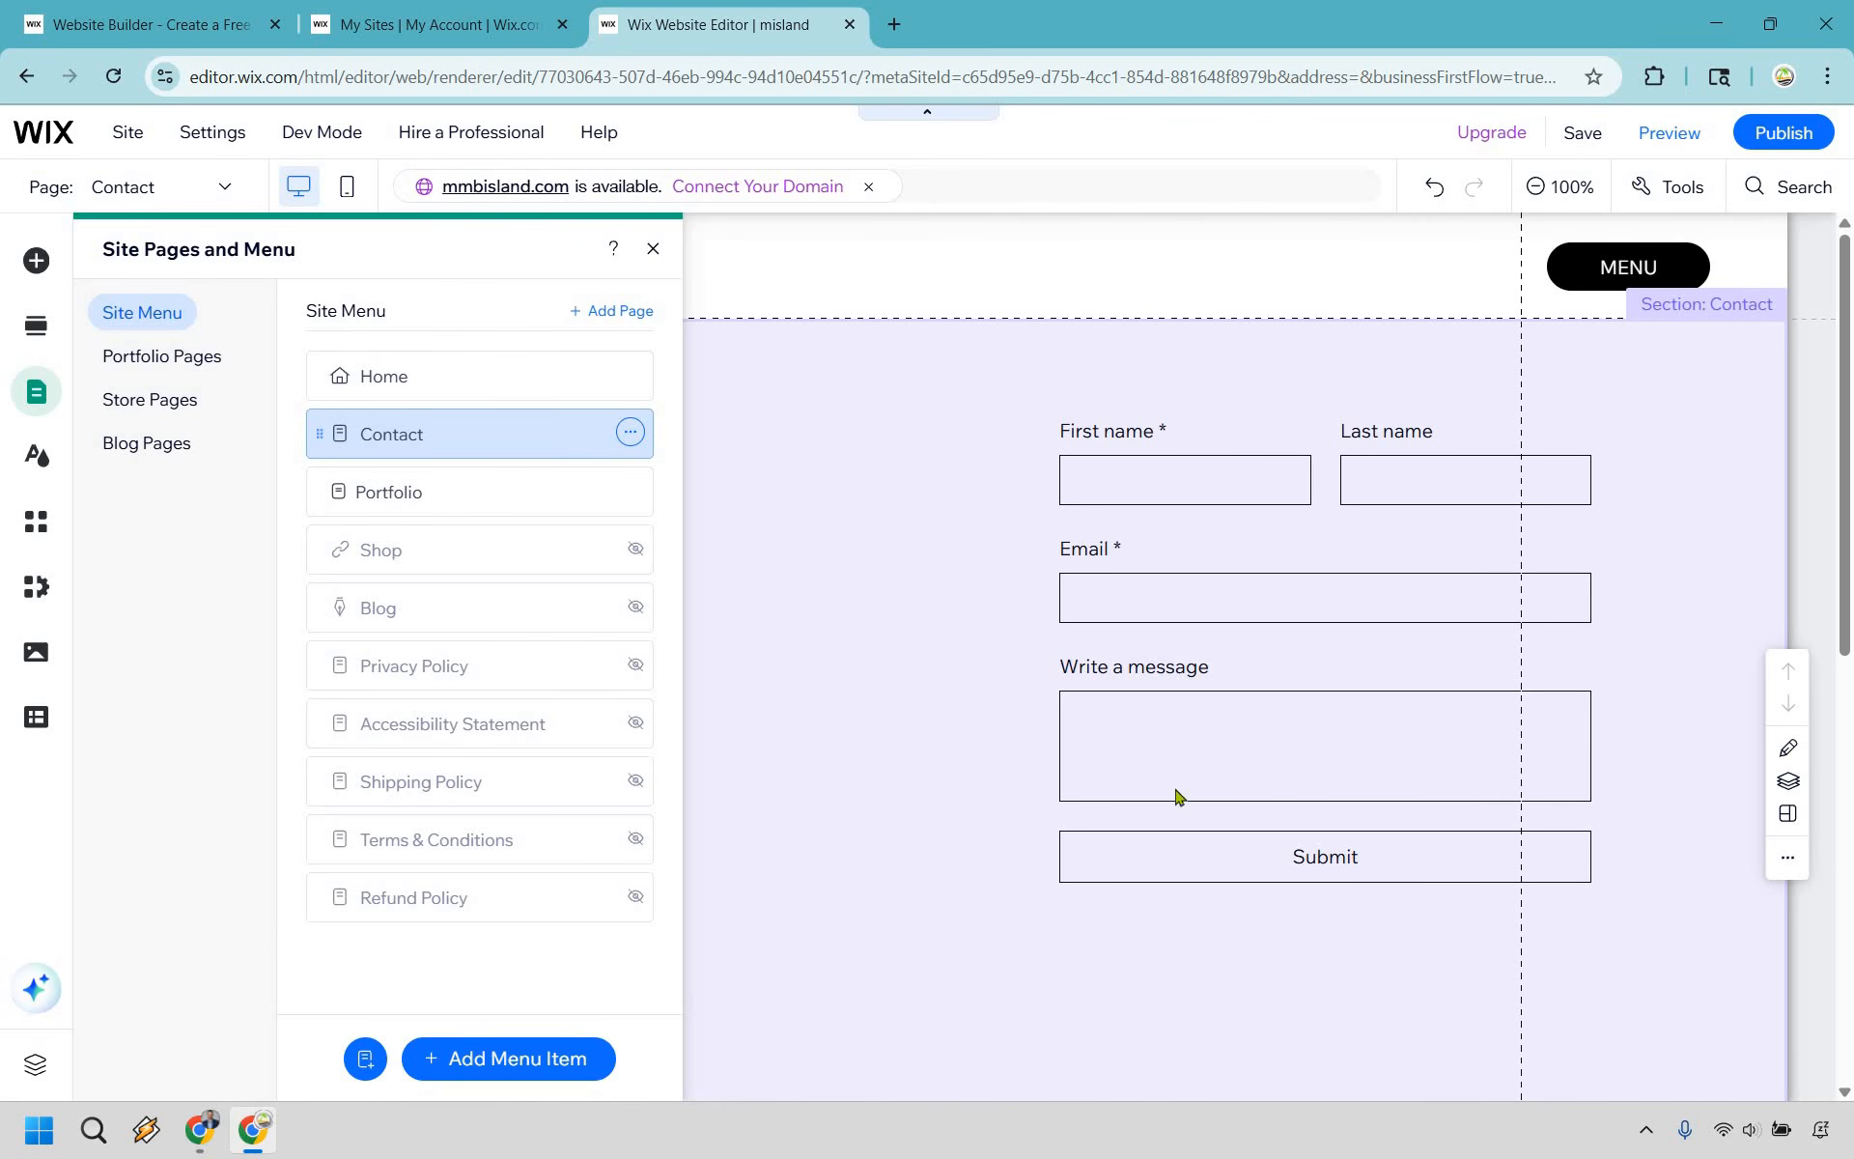
pyautogui.click(1204, 617)
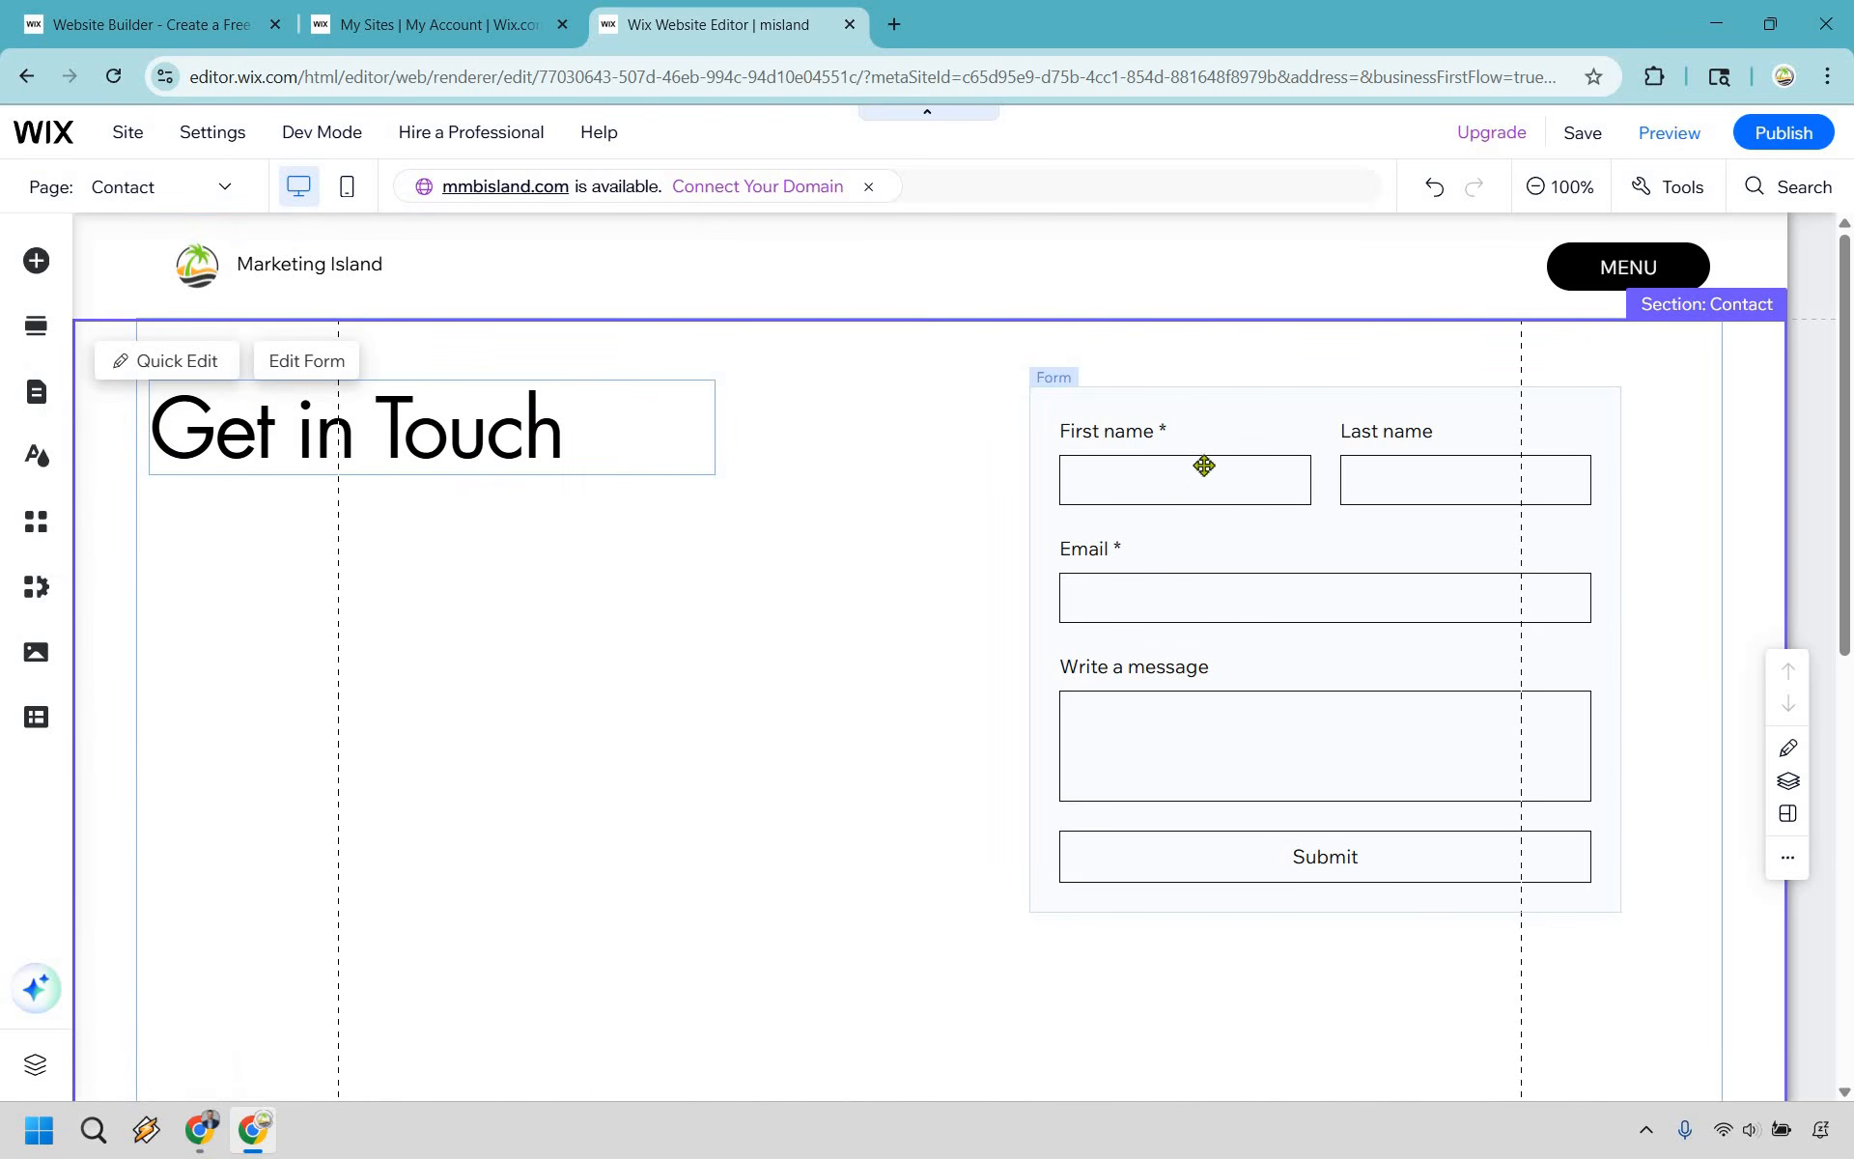
pyautogui.click(1222, 509)
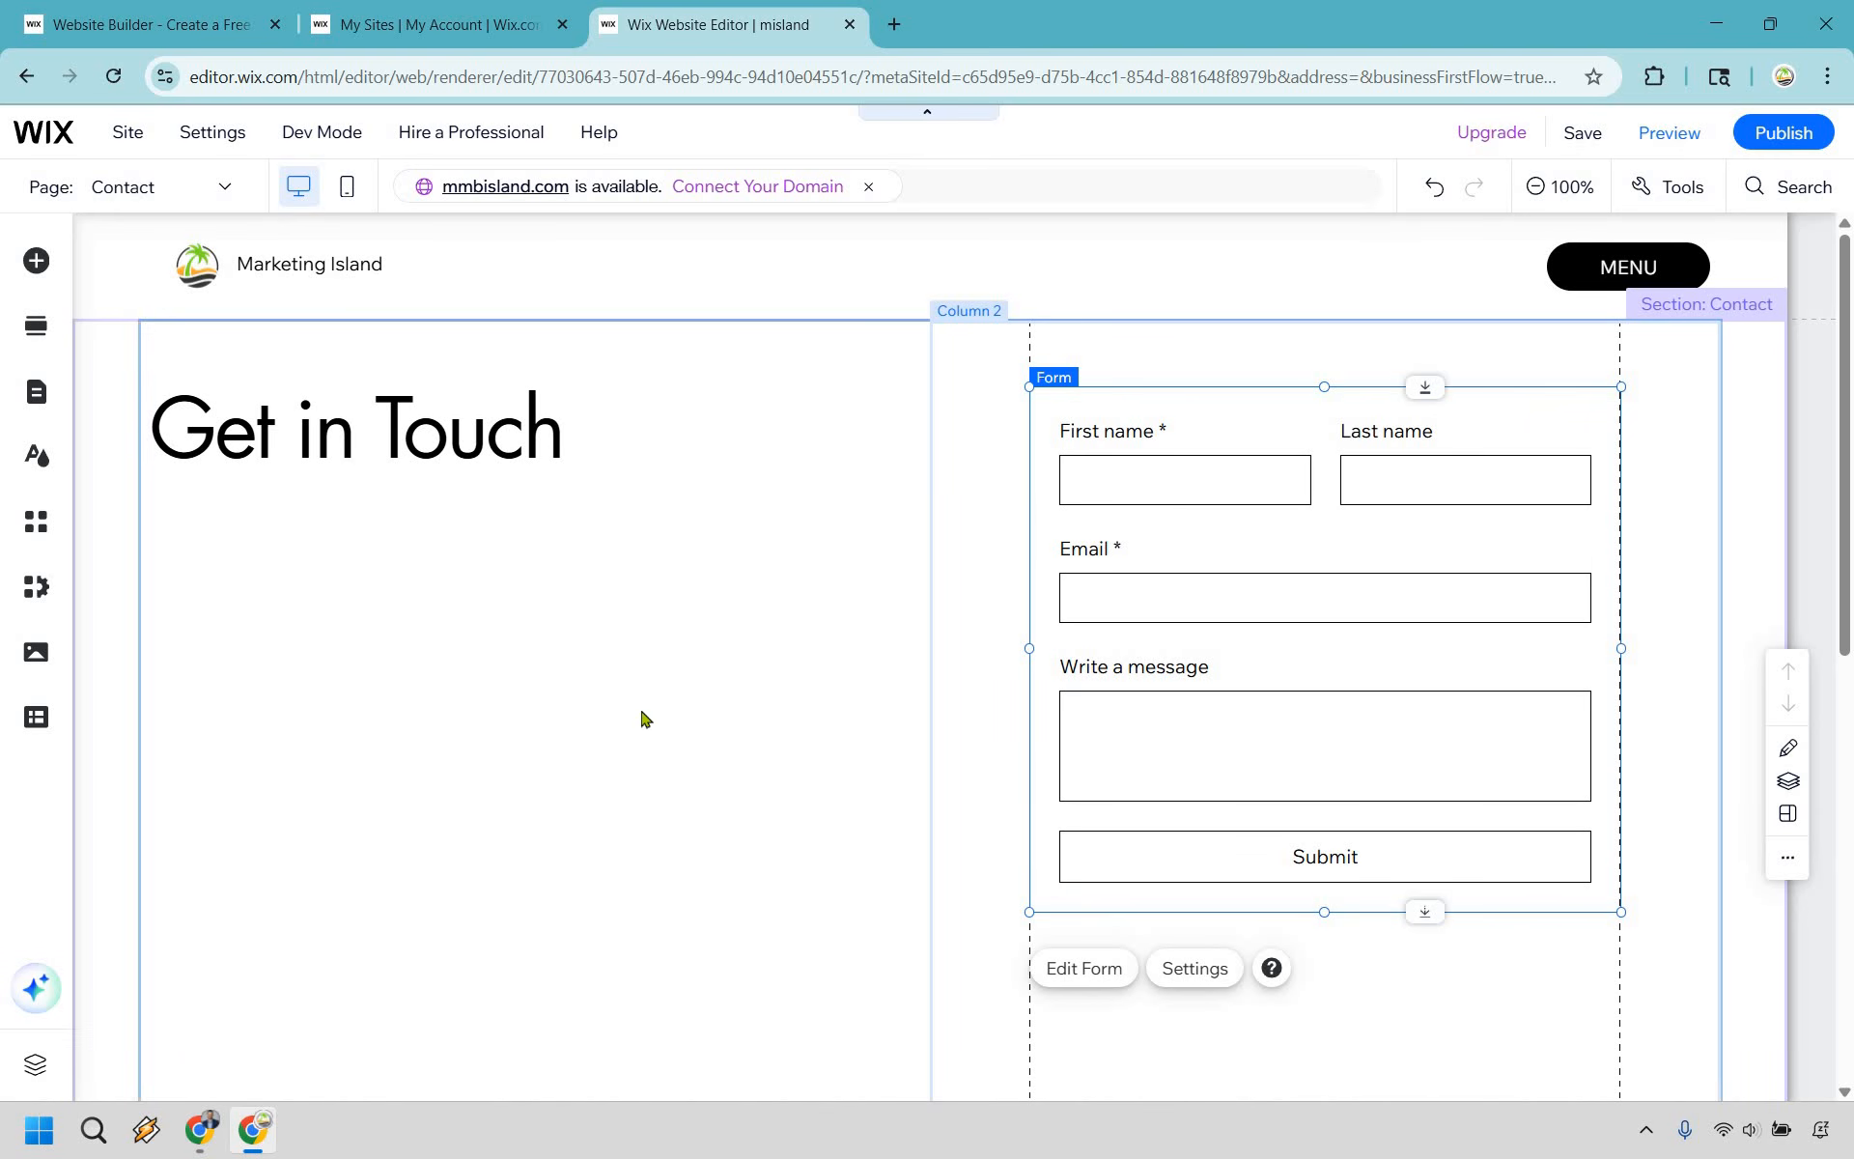
pyautogui.press('Delete')
# - Move the Get in Touch heading to the horizontal center of the page and center-align its text
pyautogui.click(413, 430)
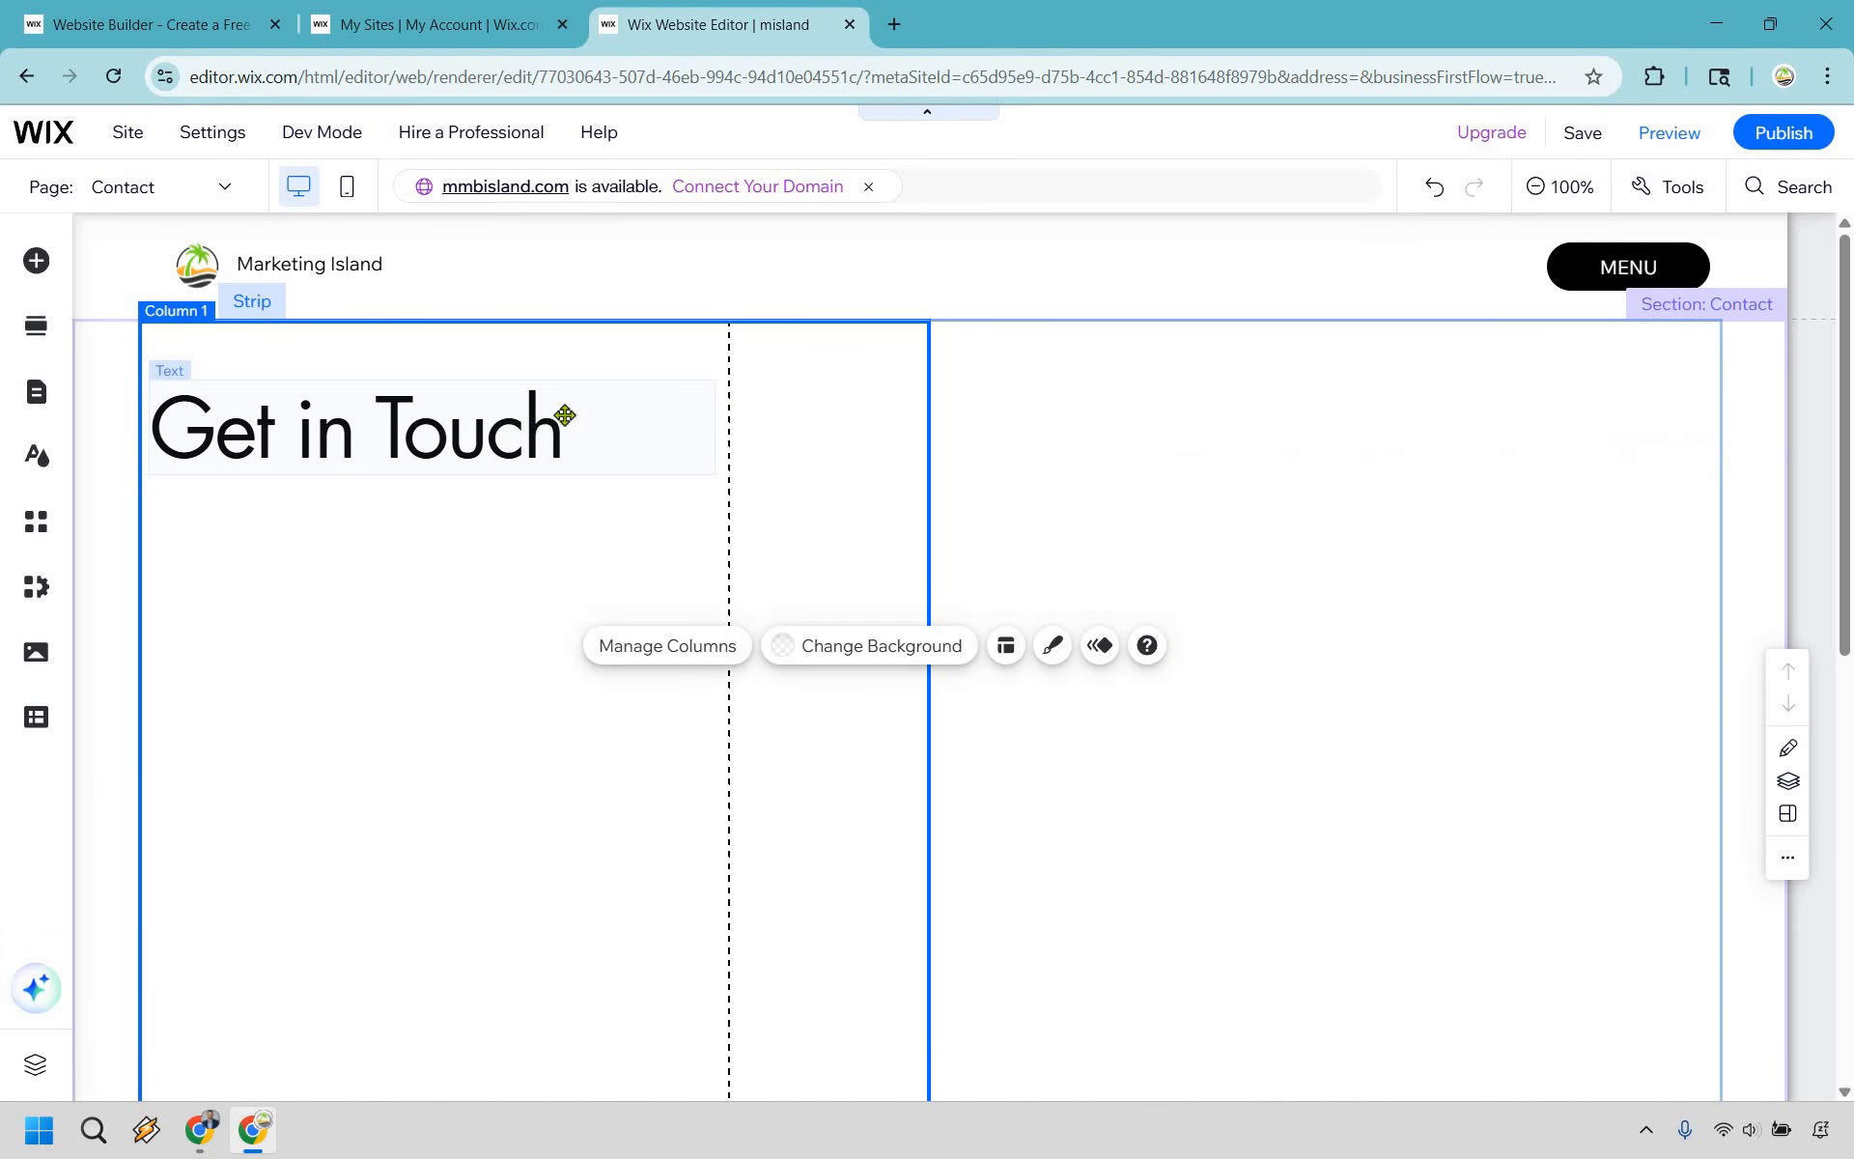
pyautogui.moveTo(565, 416); pyautogui.dragTo(1087, 509)
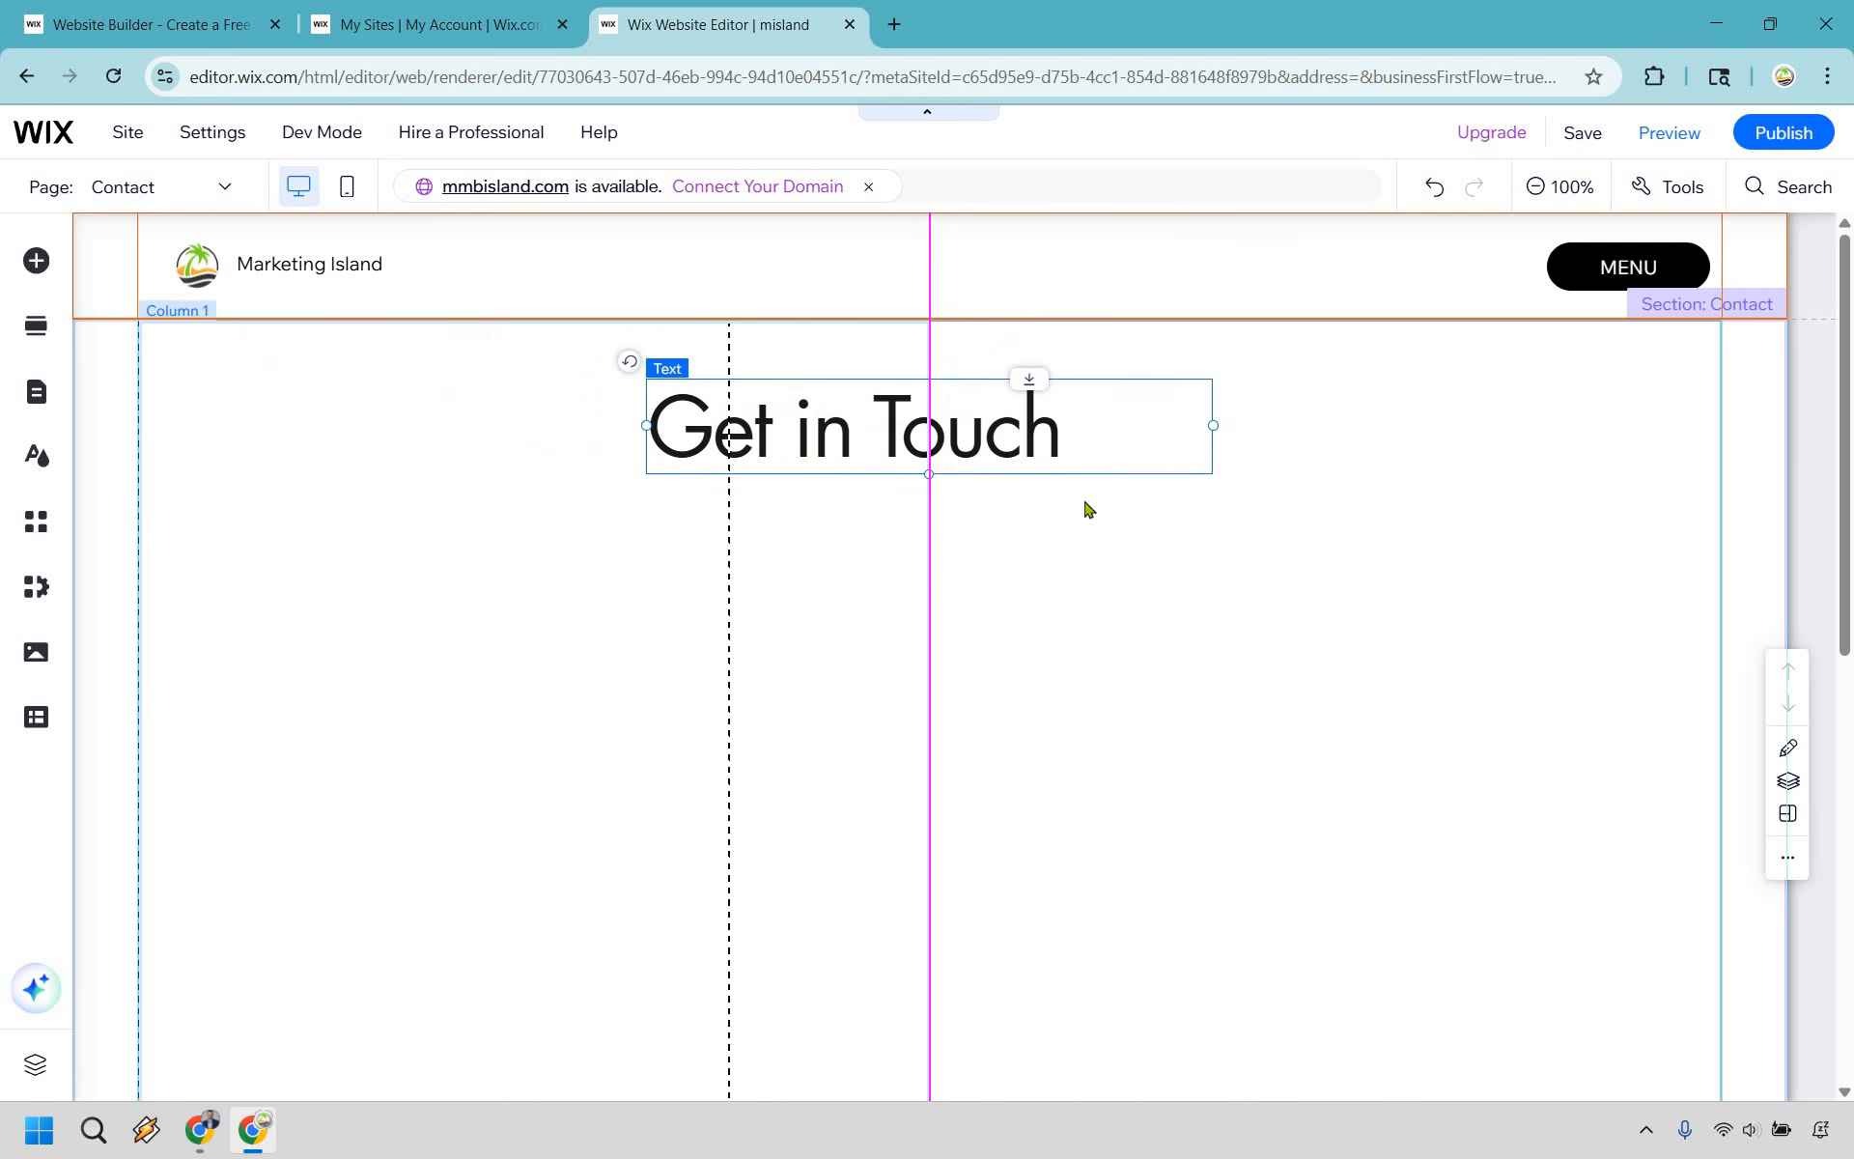
pyautogui.doubleClick(845, 431)
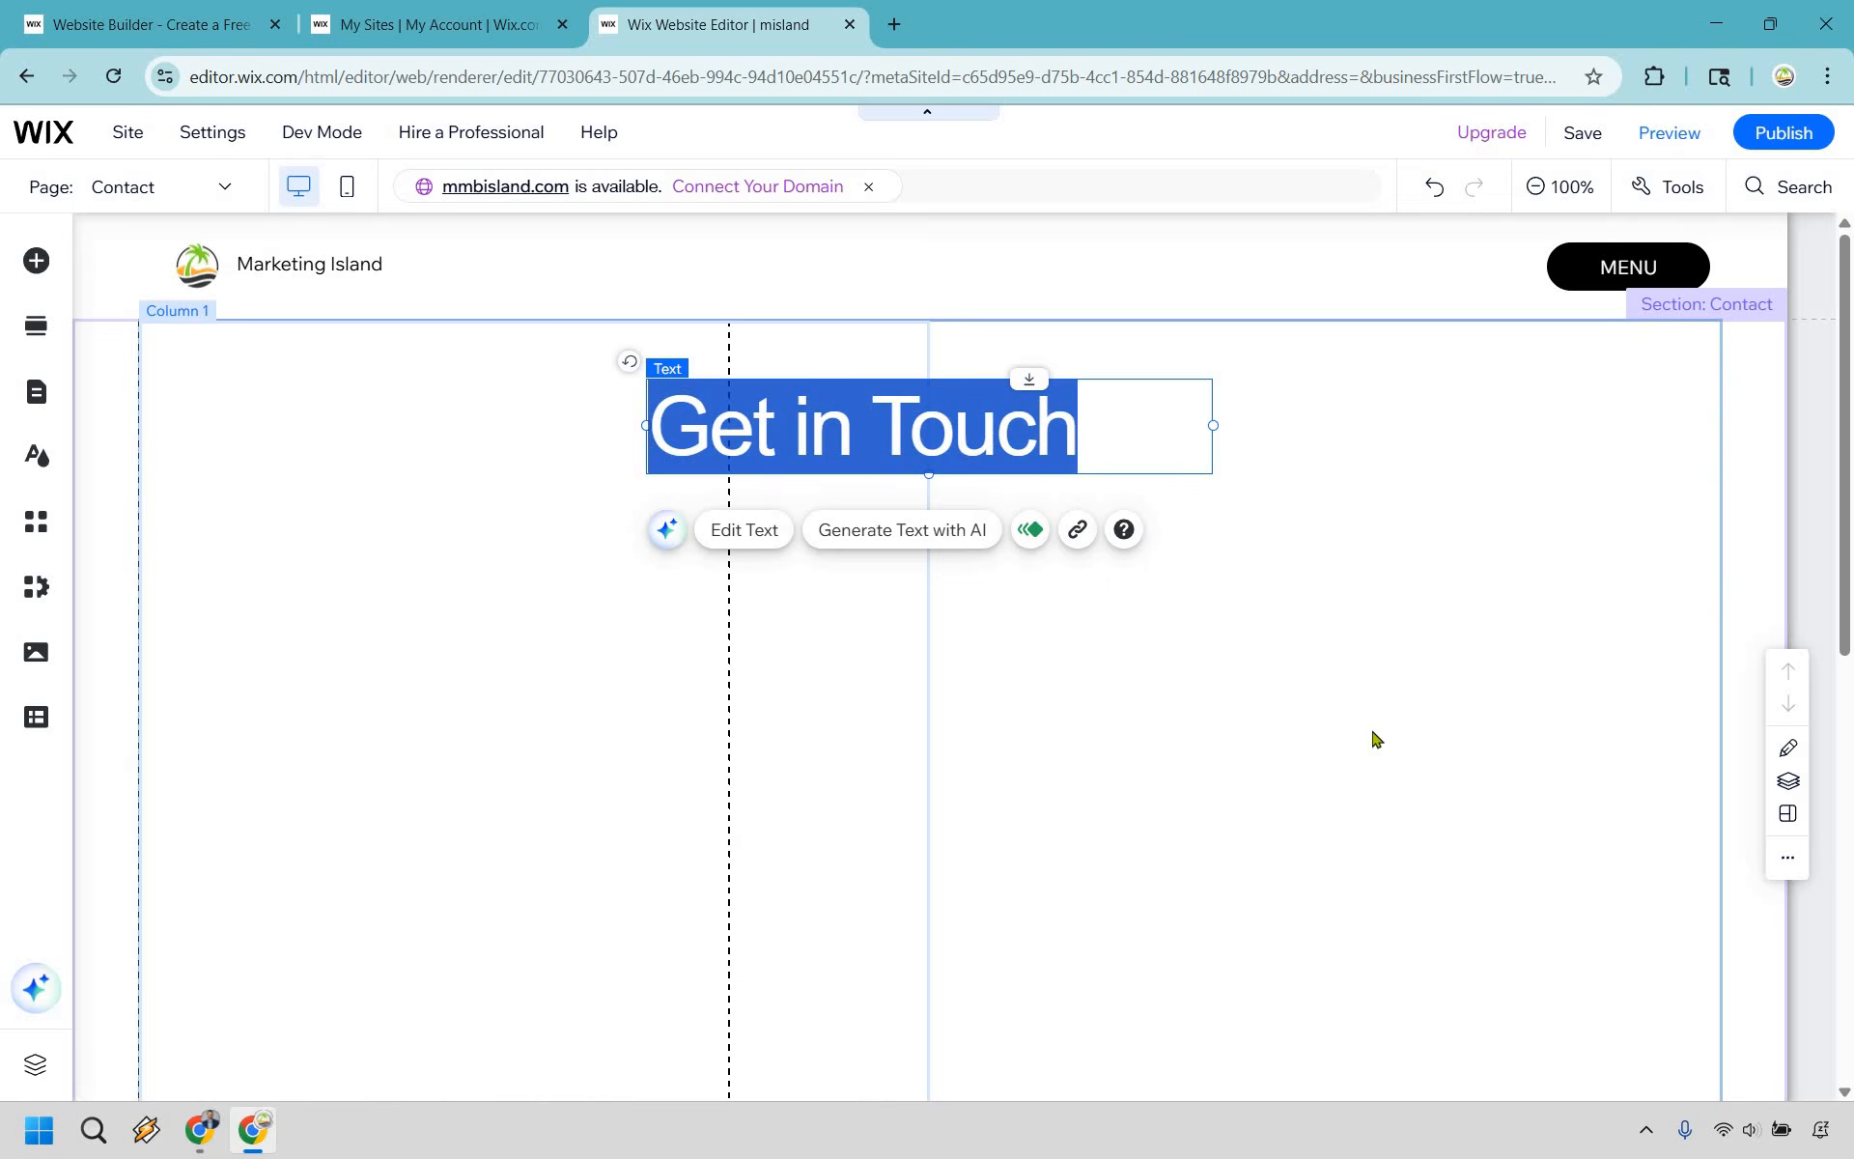
pyautogui.click(1298, 967)
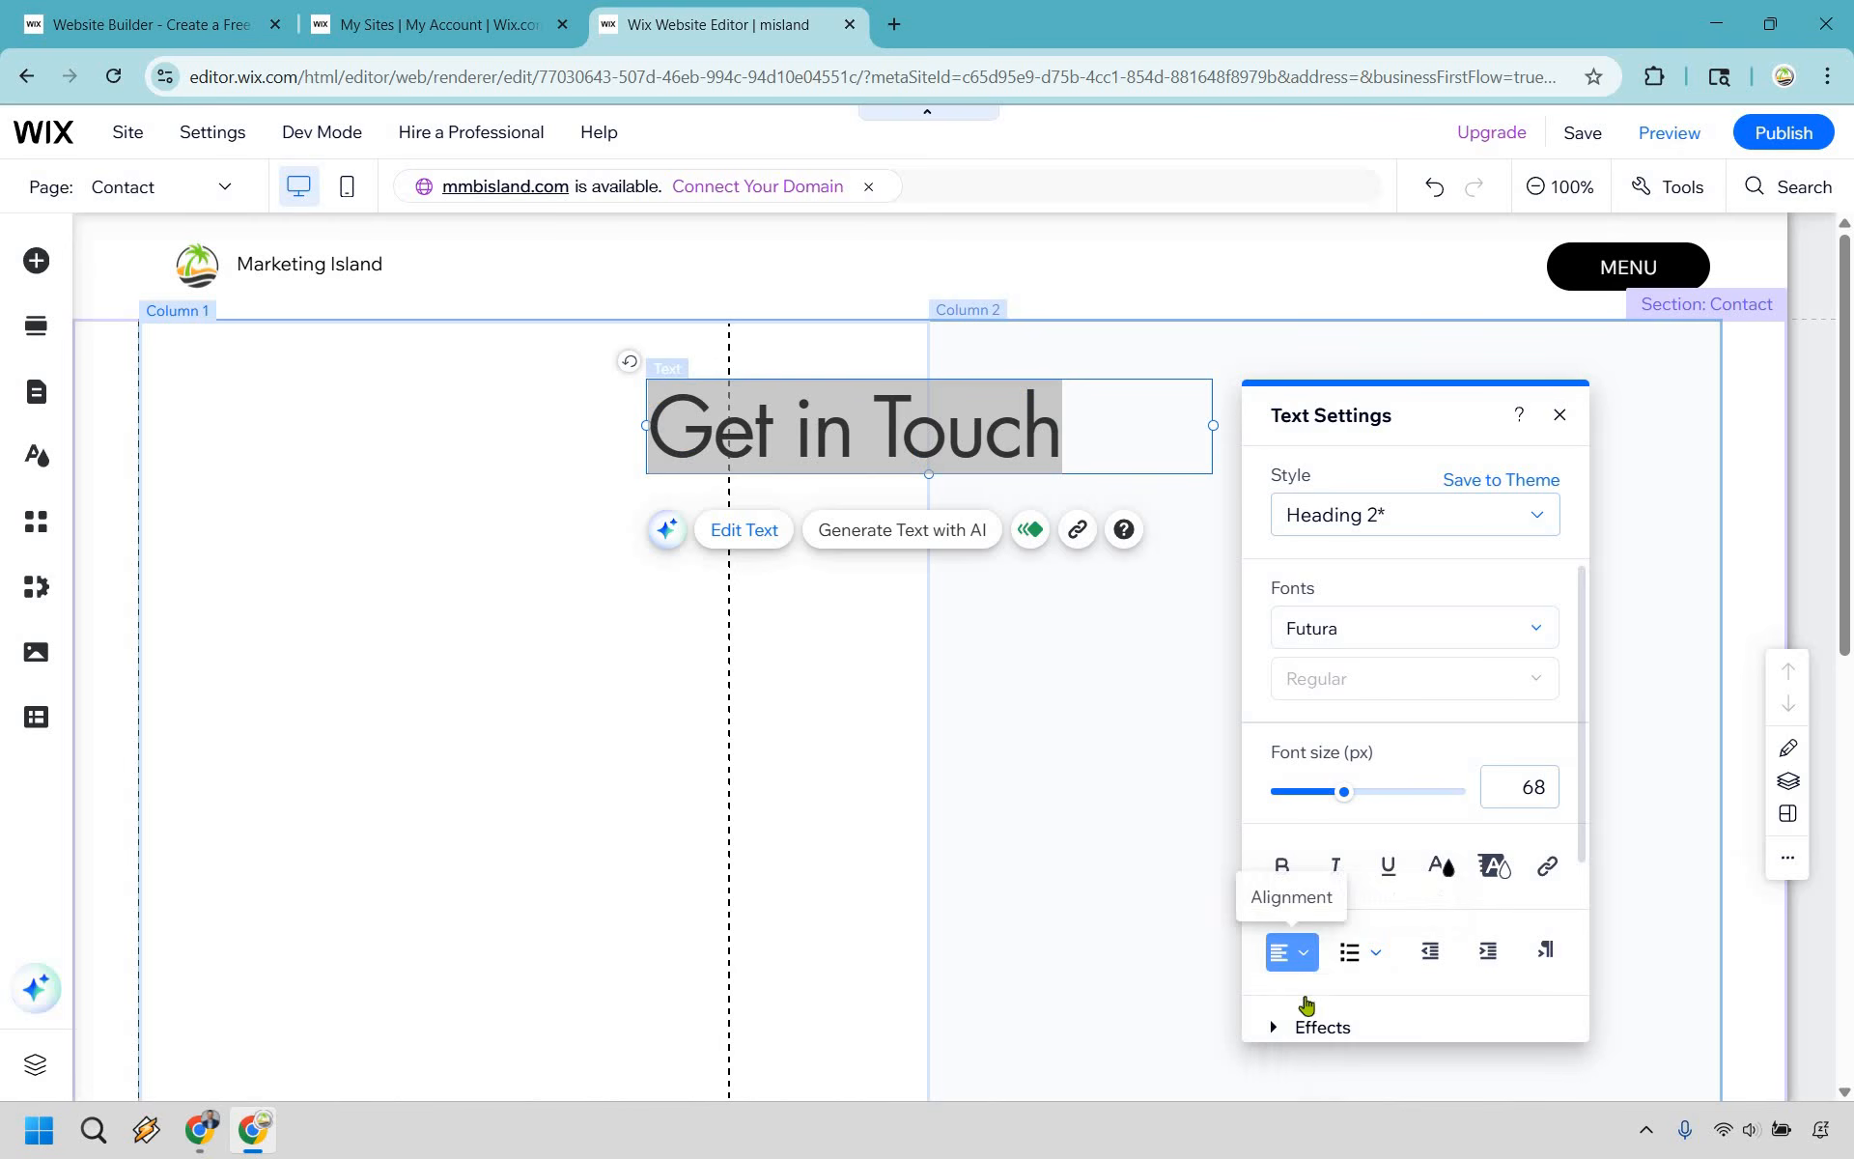
pyautogui.click(1304, 996)
pyautogui.click(527, 761)
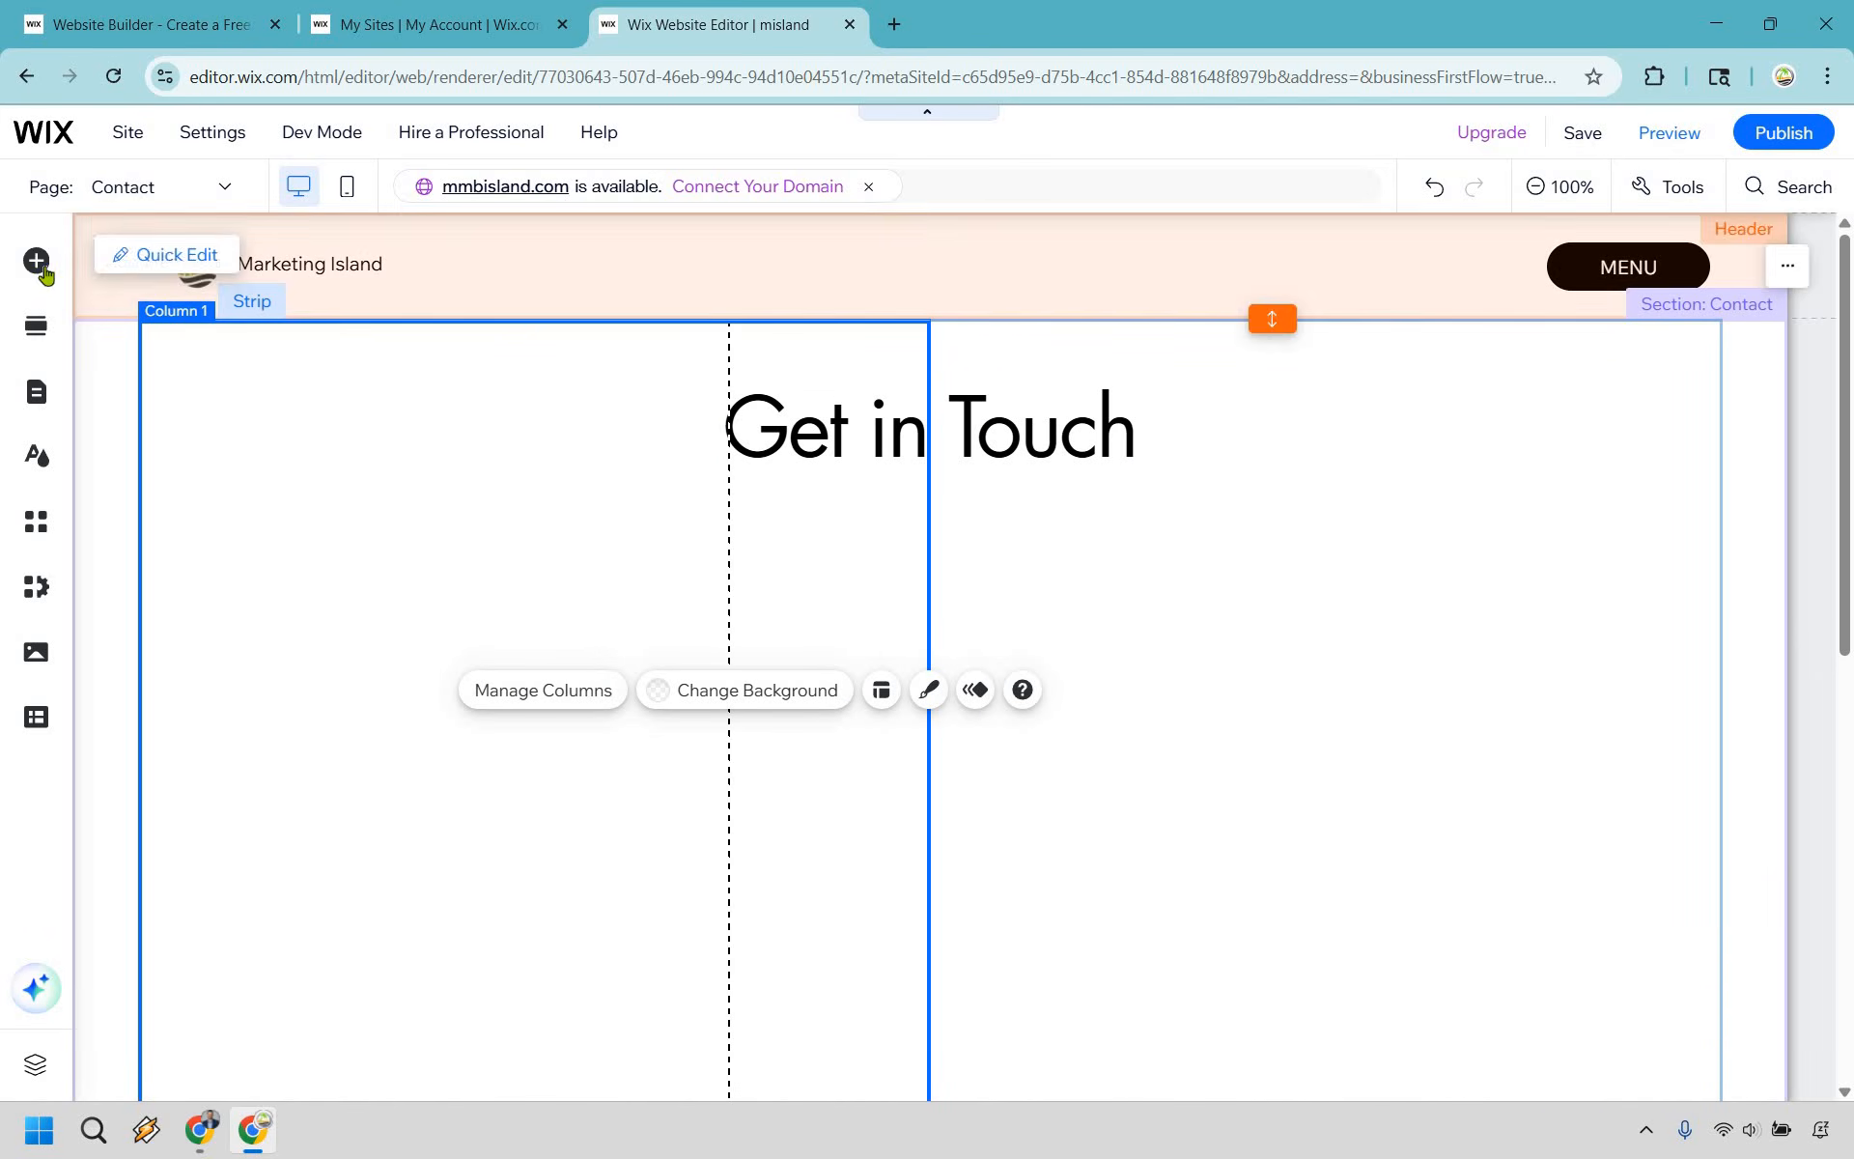
# - Add a Big Title text element below the Get in Touch heading and replace its placeholder with the business email address
pyautogui.click(36, 261)
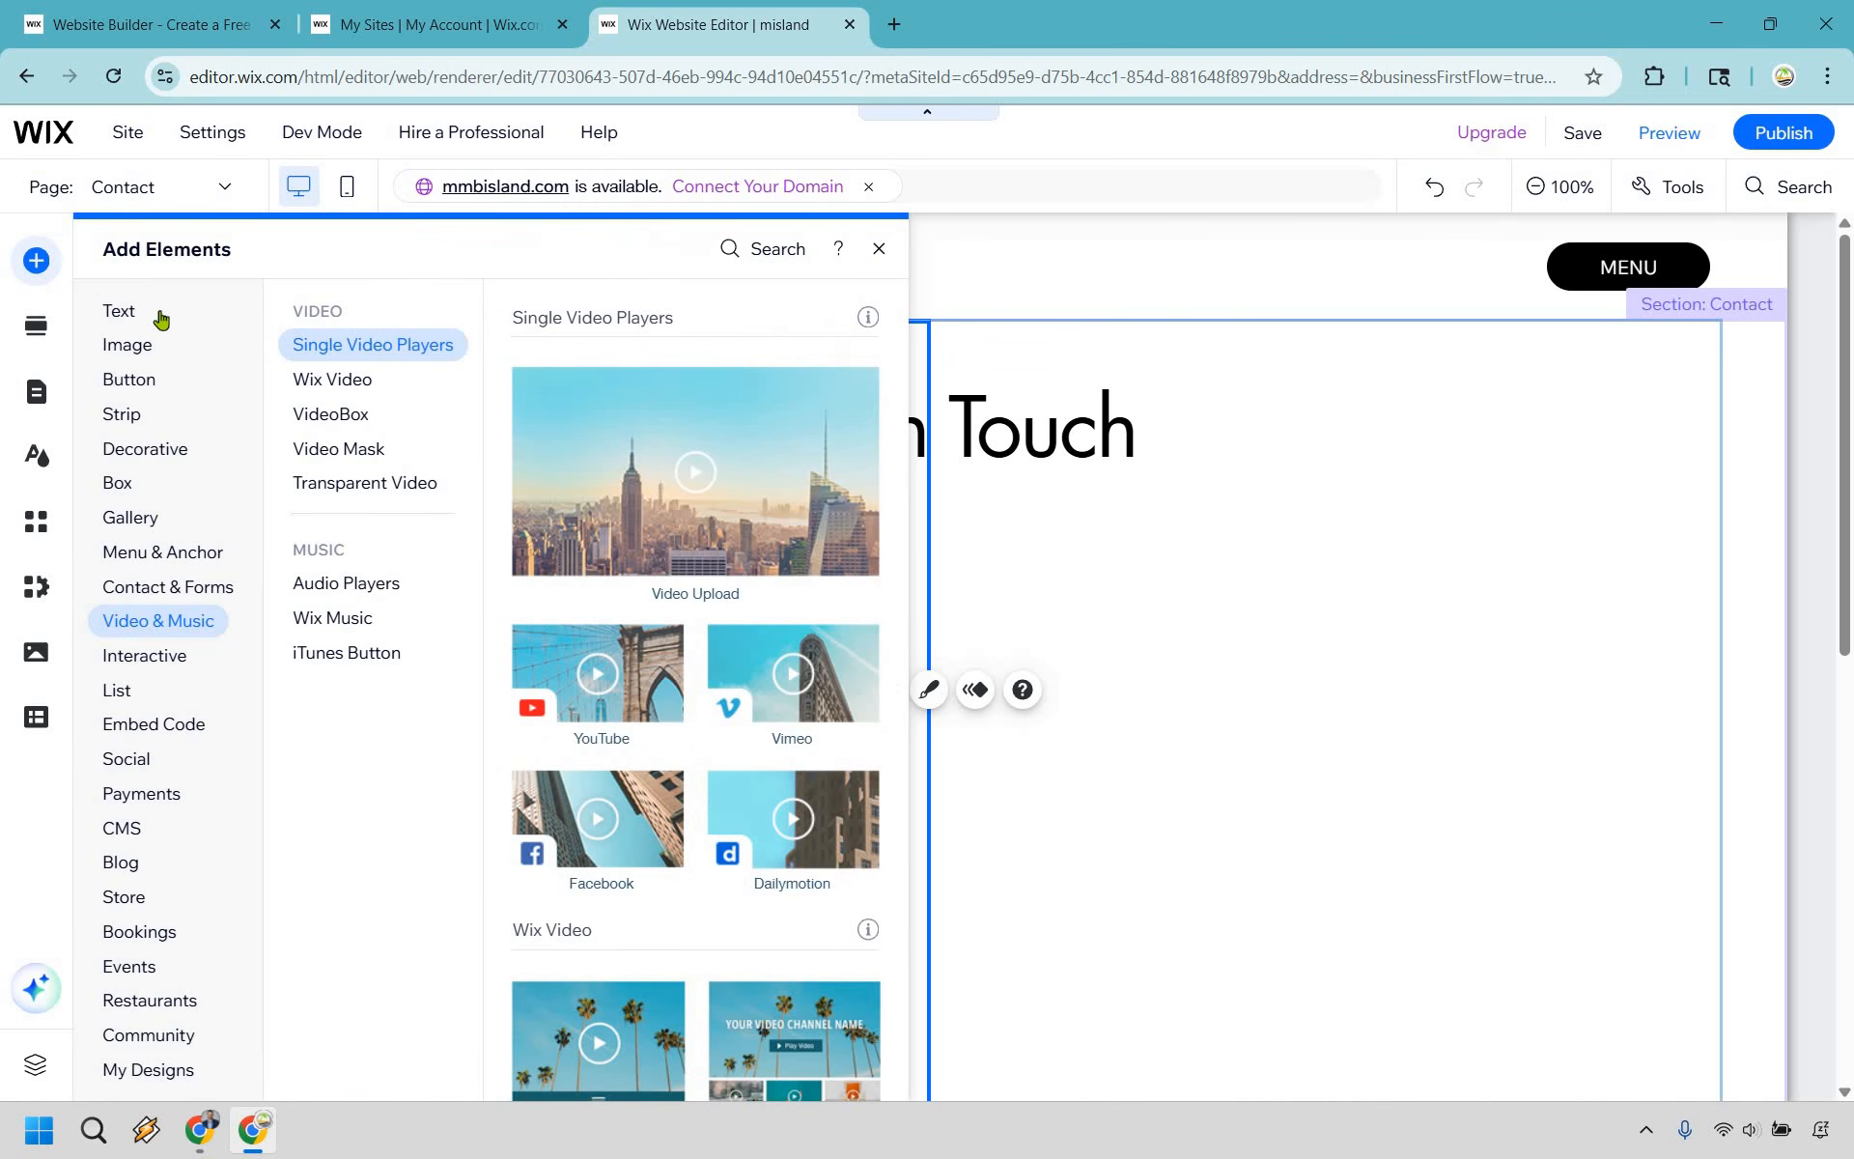
pyautogui.click(119, 311)
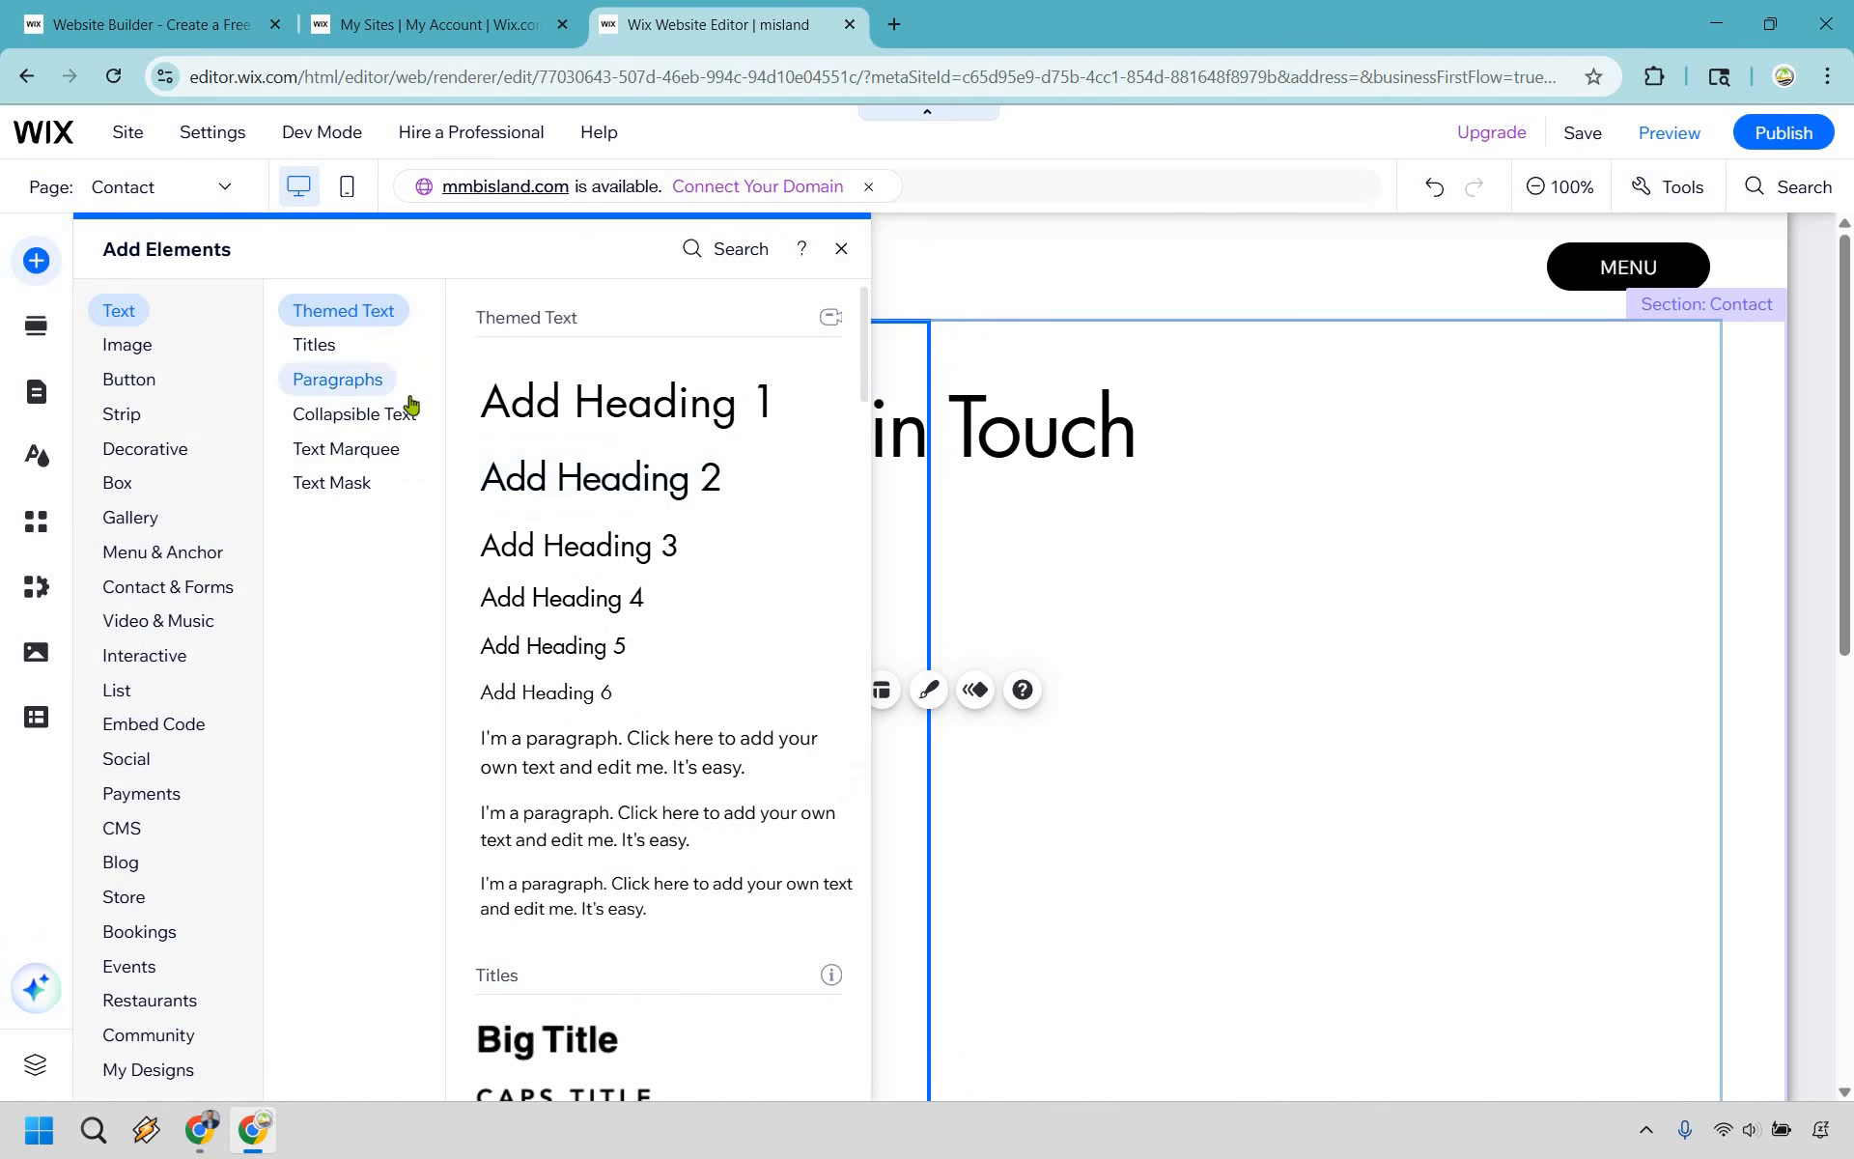
pyautogui.click(363, 384)
pyautogui.click(361, 314)
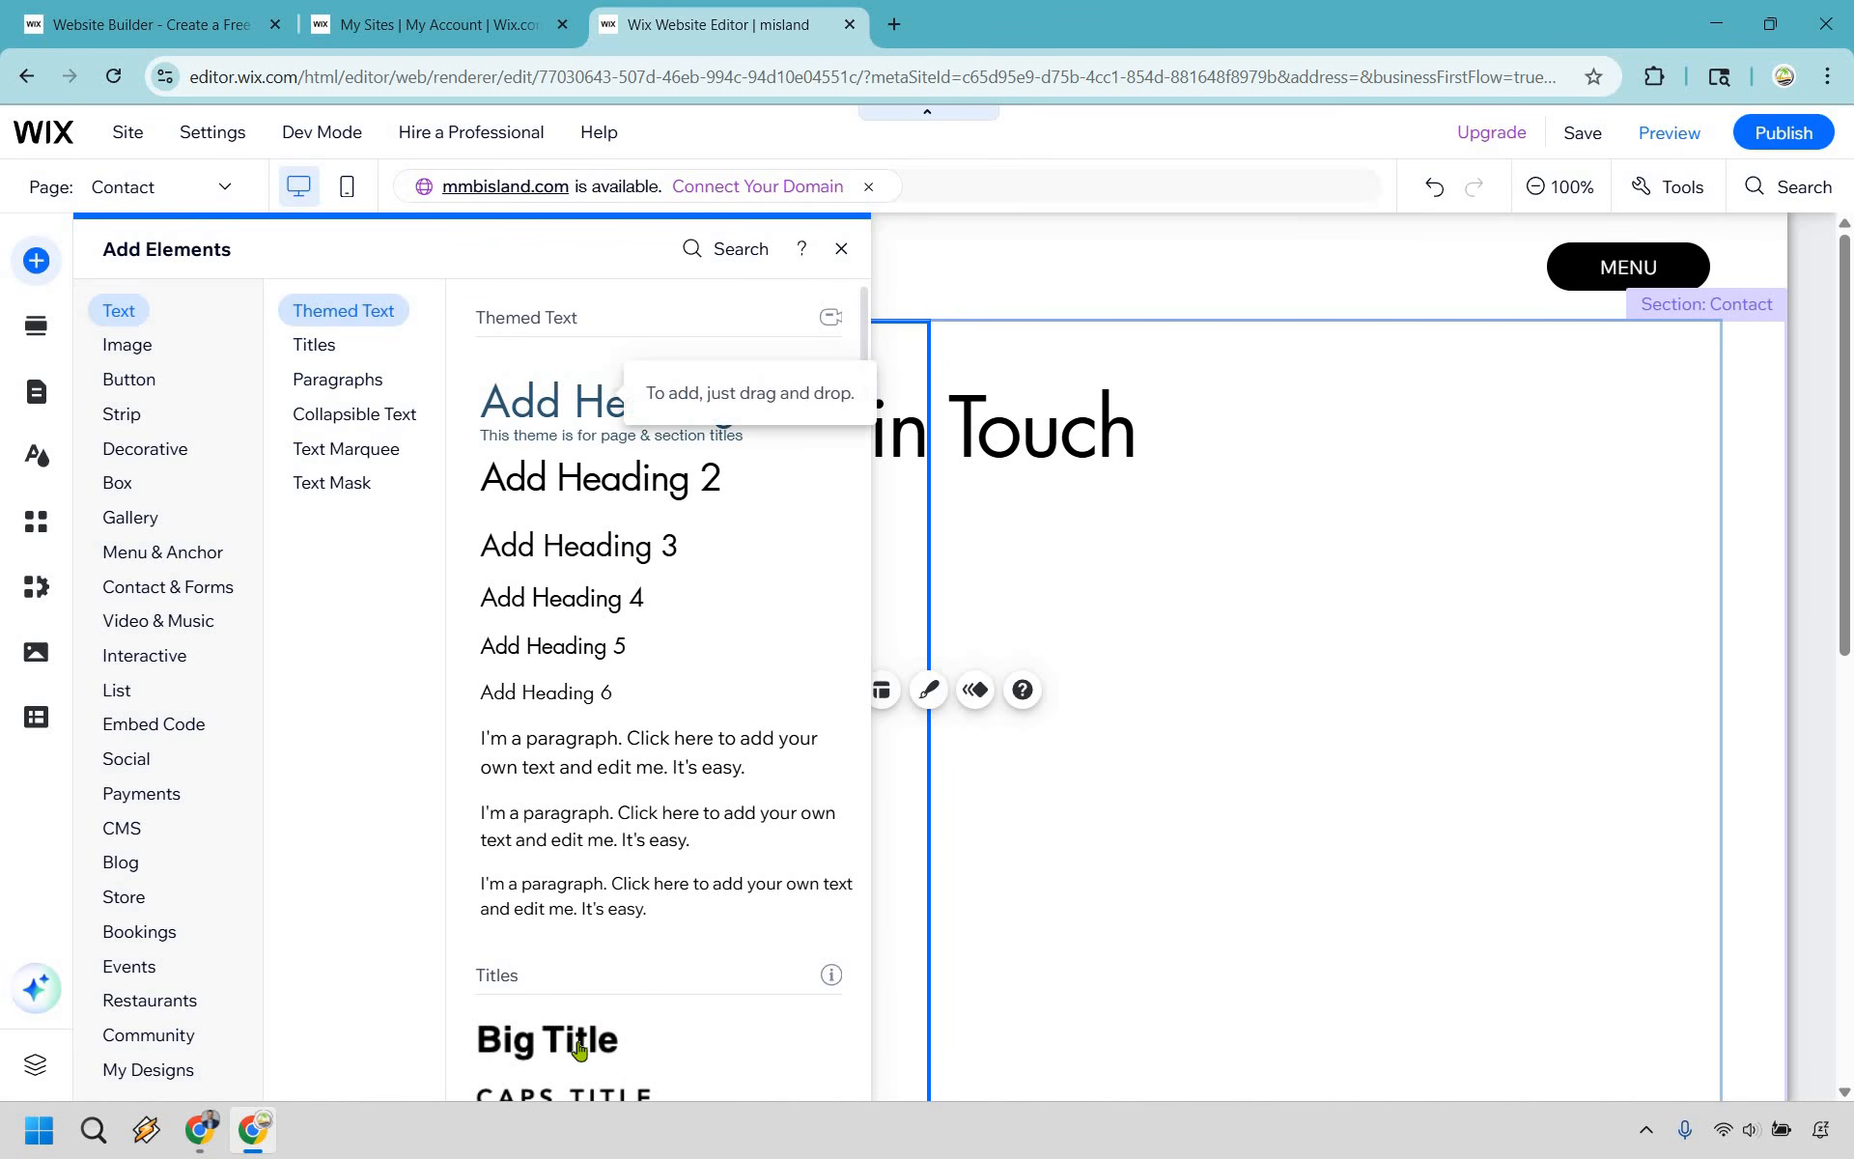
pyautogui.moveTo(985, 793); pyautogui.dragTo(788, 744)
pyautogui.doubleClick(788, 744)
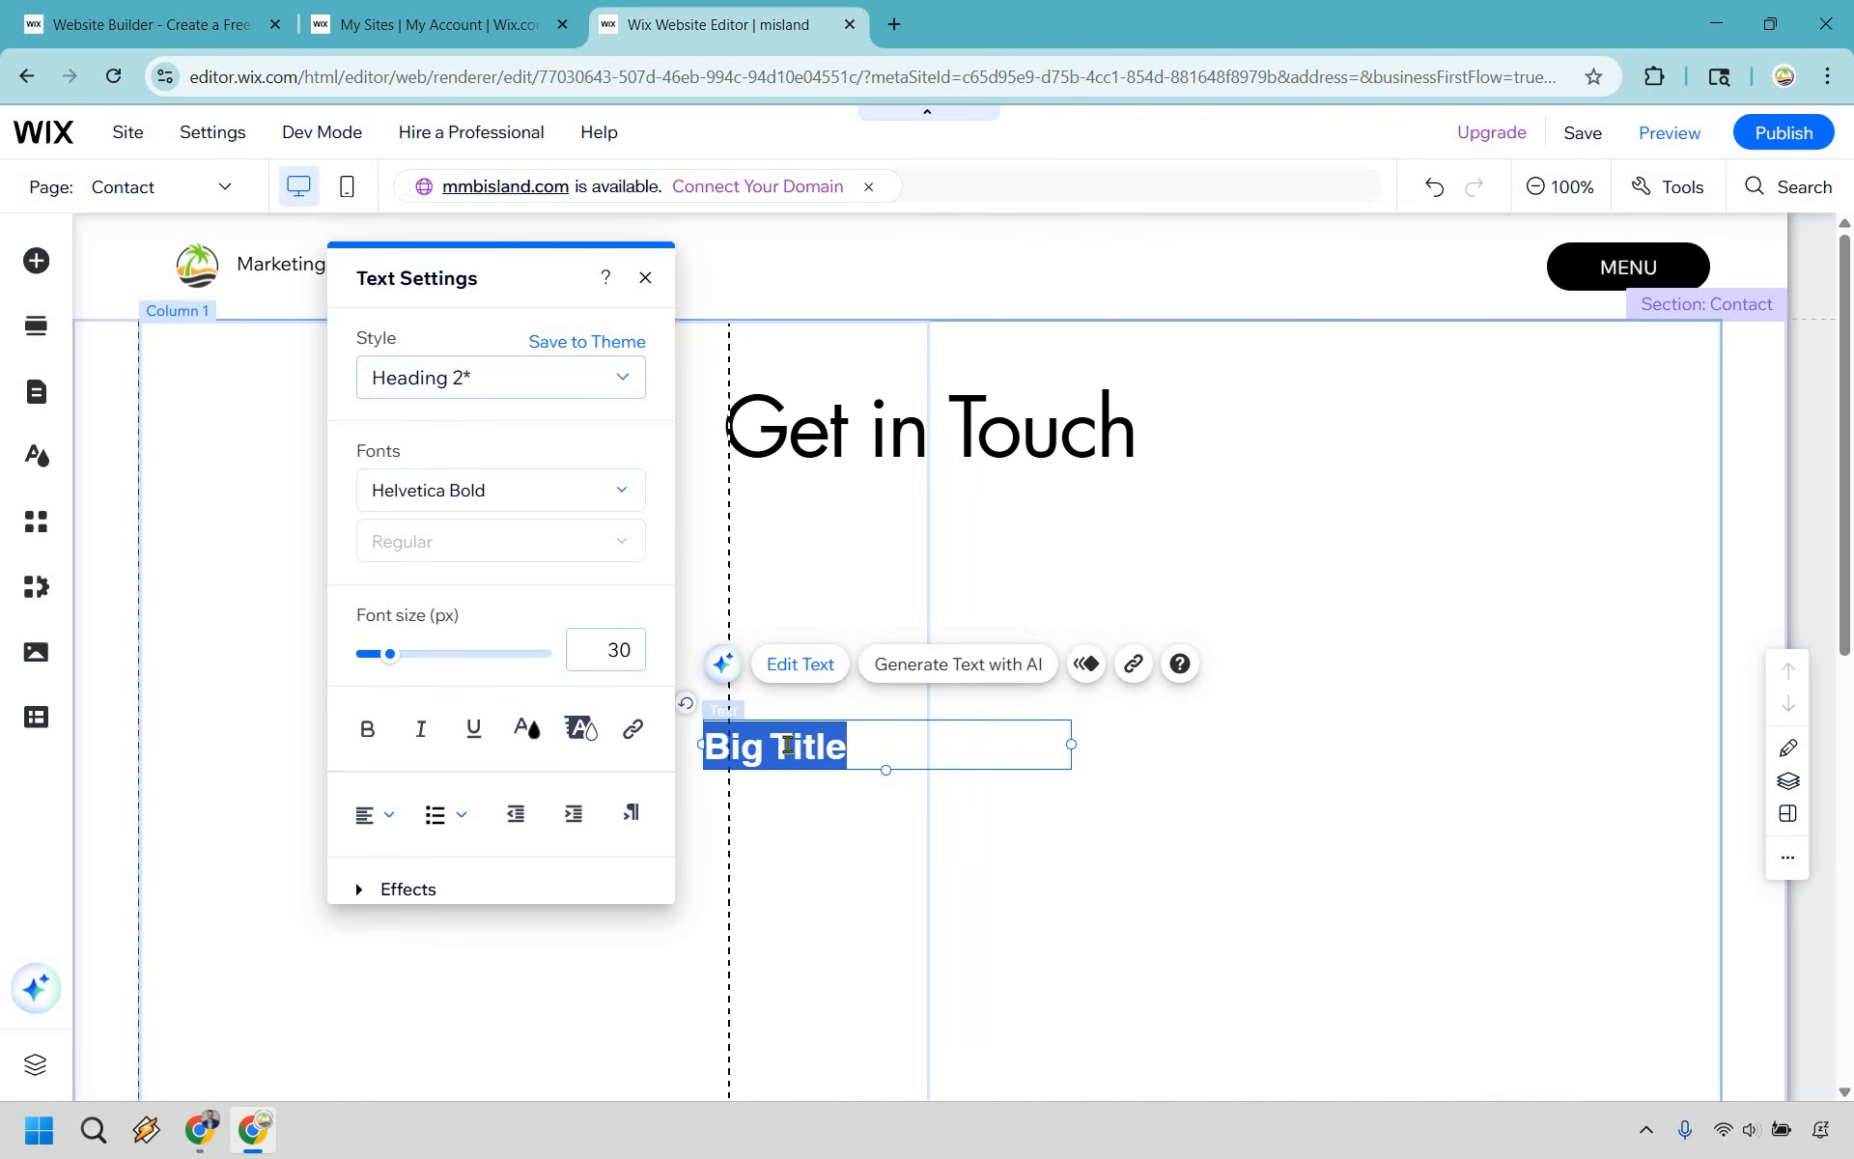
pyautogui.hotkey('ctrl', 'v')
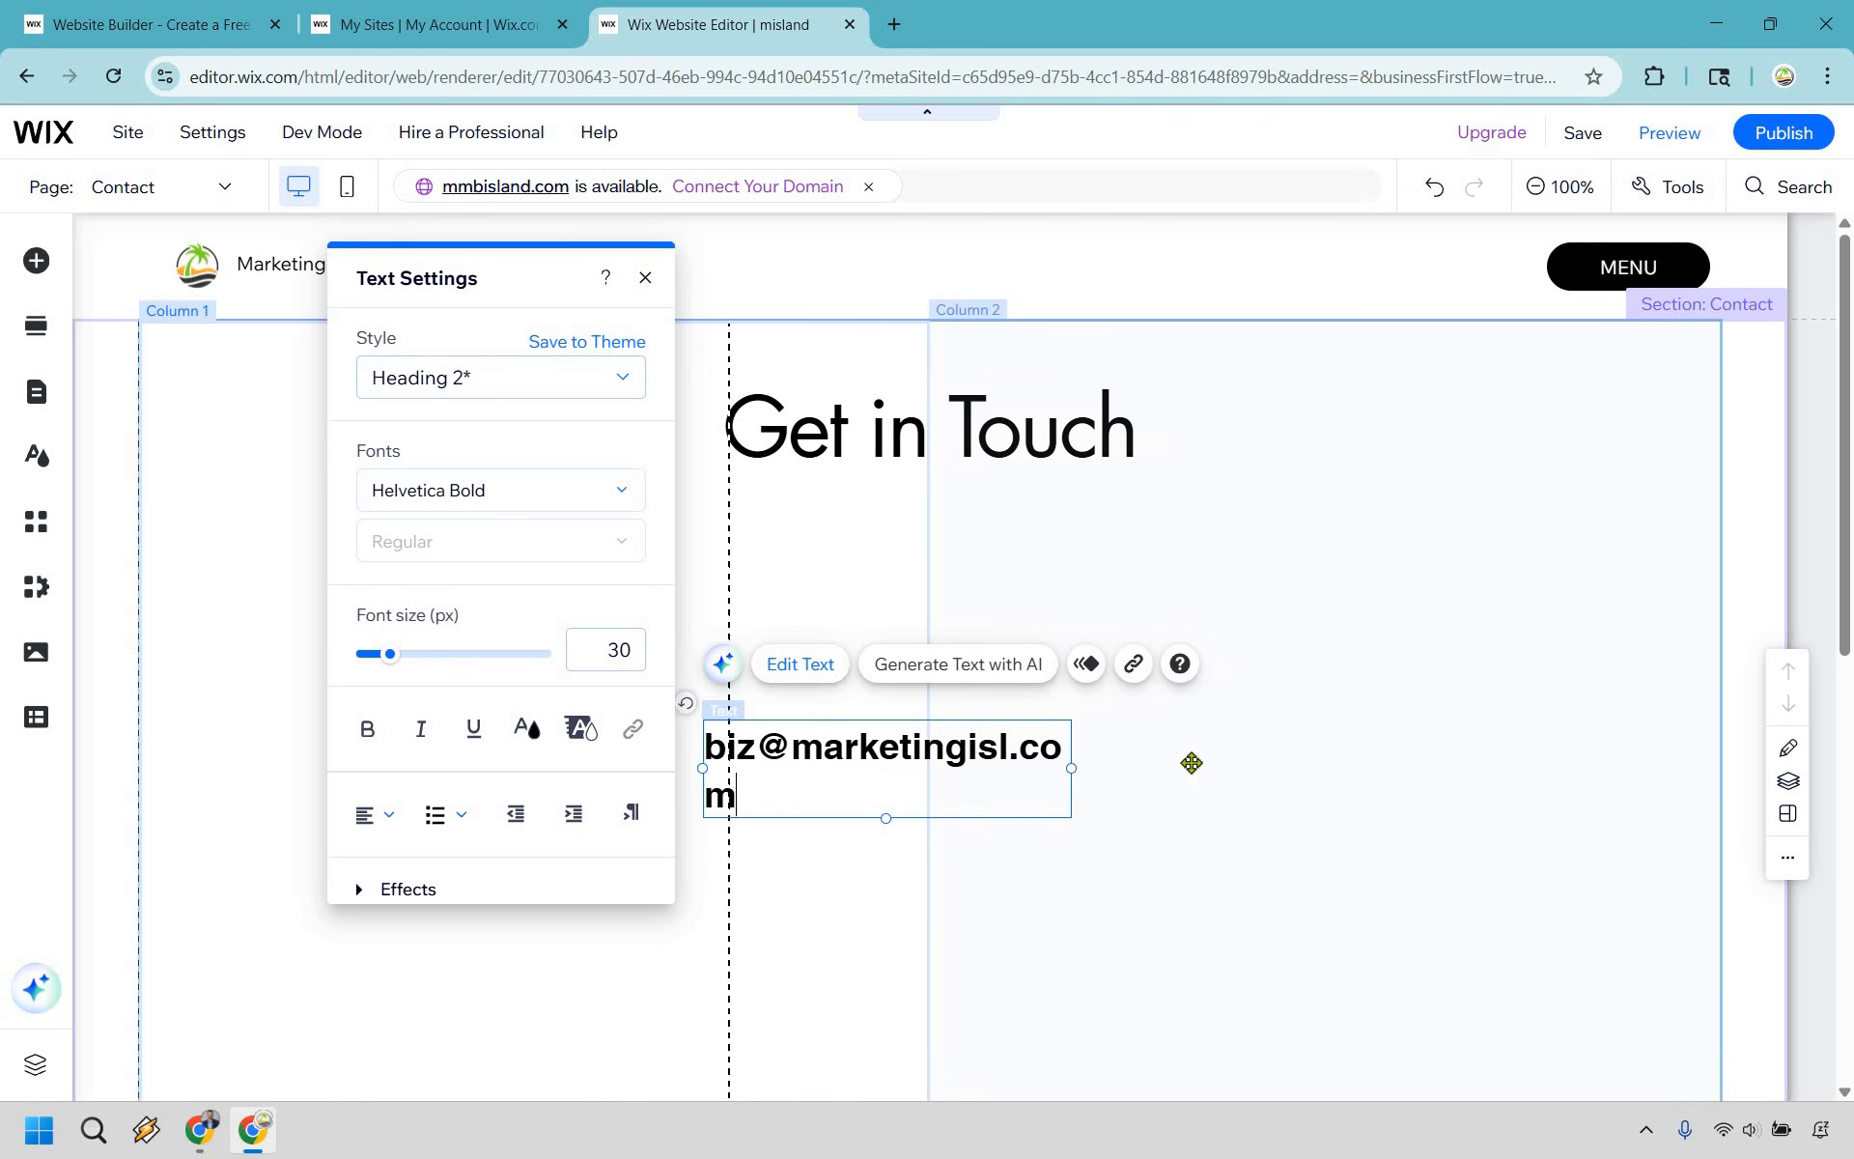
# - Widen the email text box to fit one line and link it to the business email with the subject "Yo, I am reaching out"
pyautogui.tripleClick(1092, 747)
pyautogui.hotkey('ctrl', 'c')
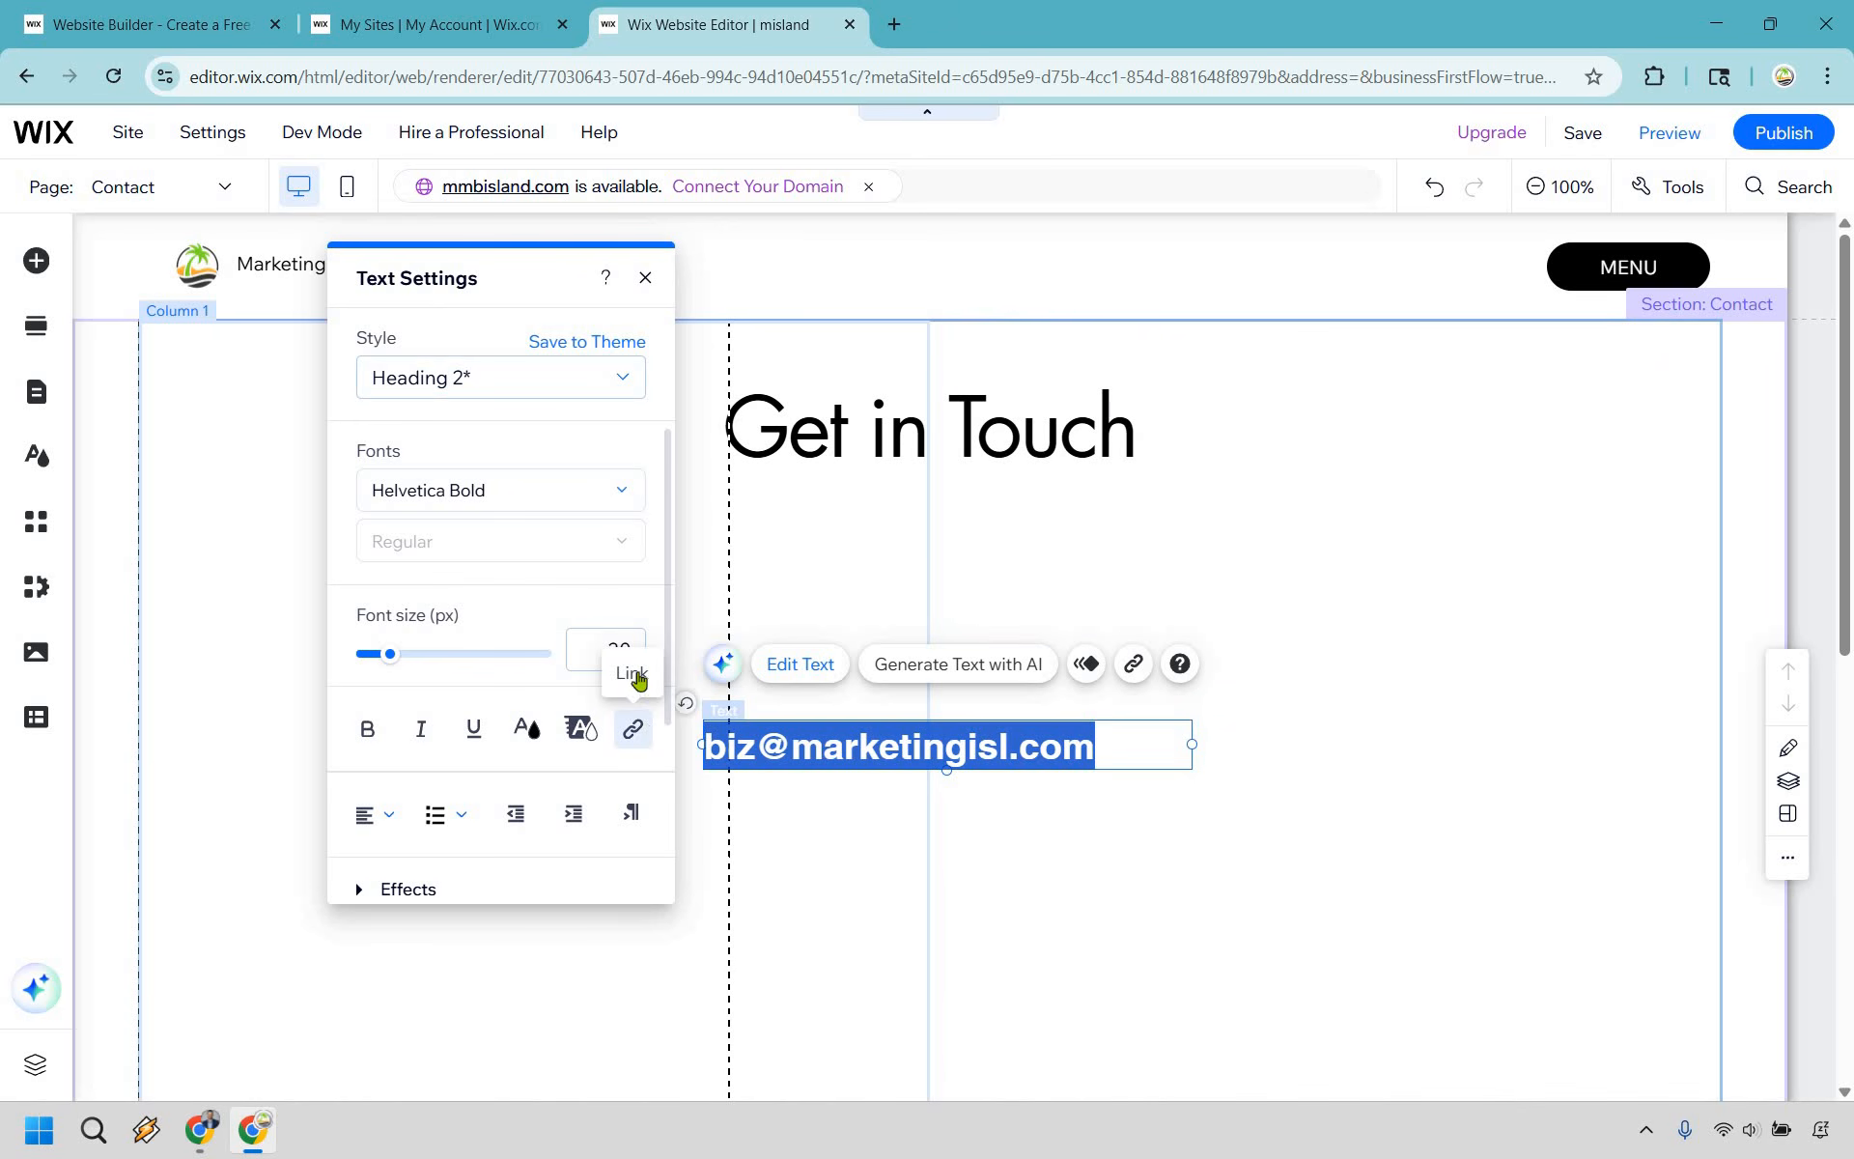
pyautogui.click(637, 731)
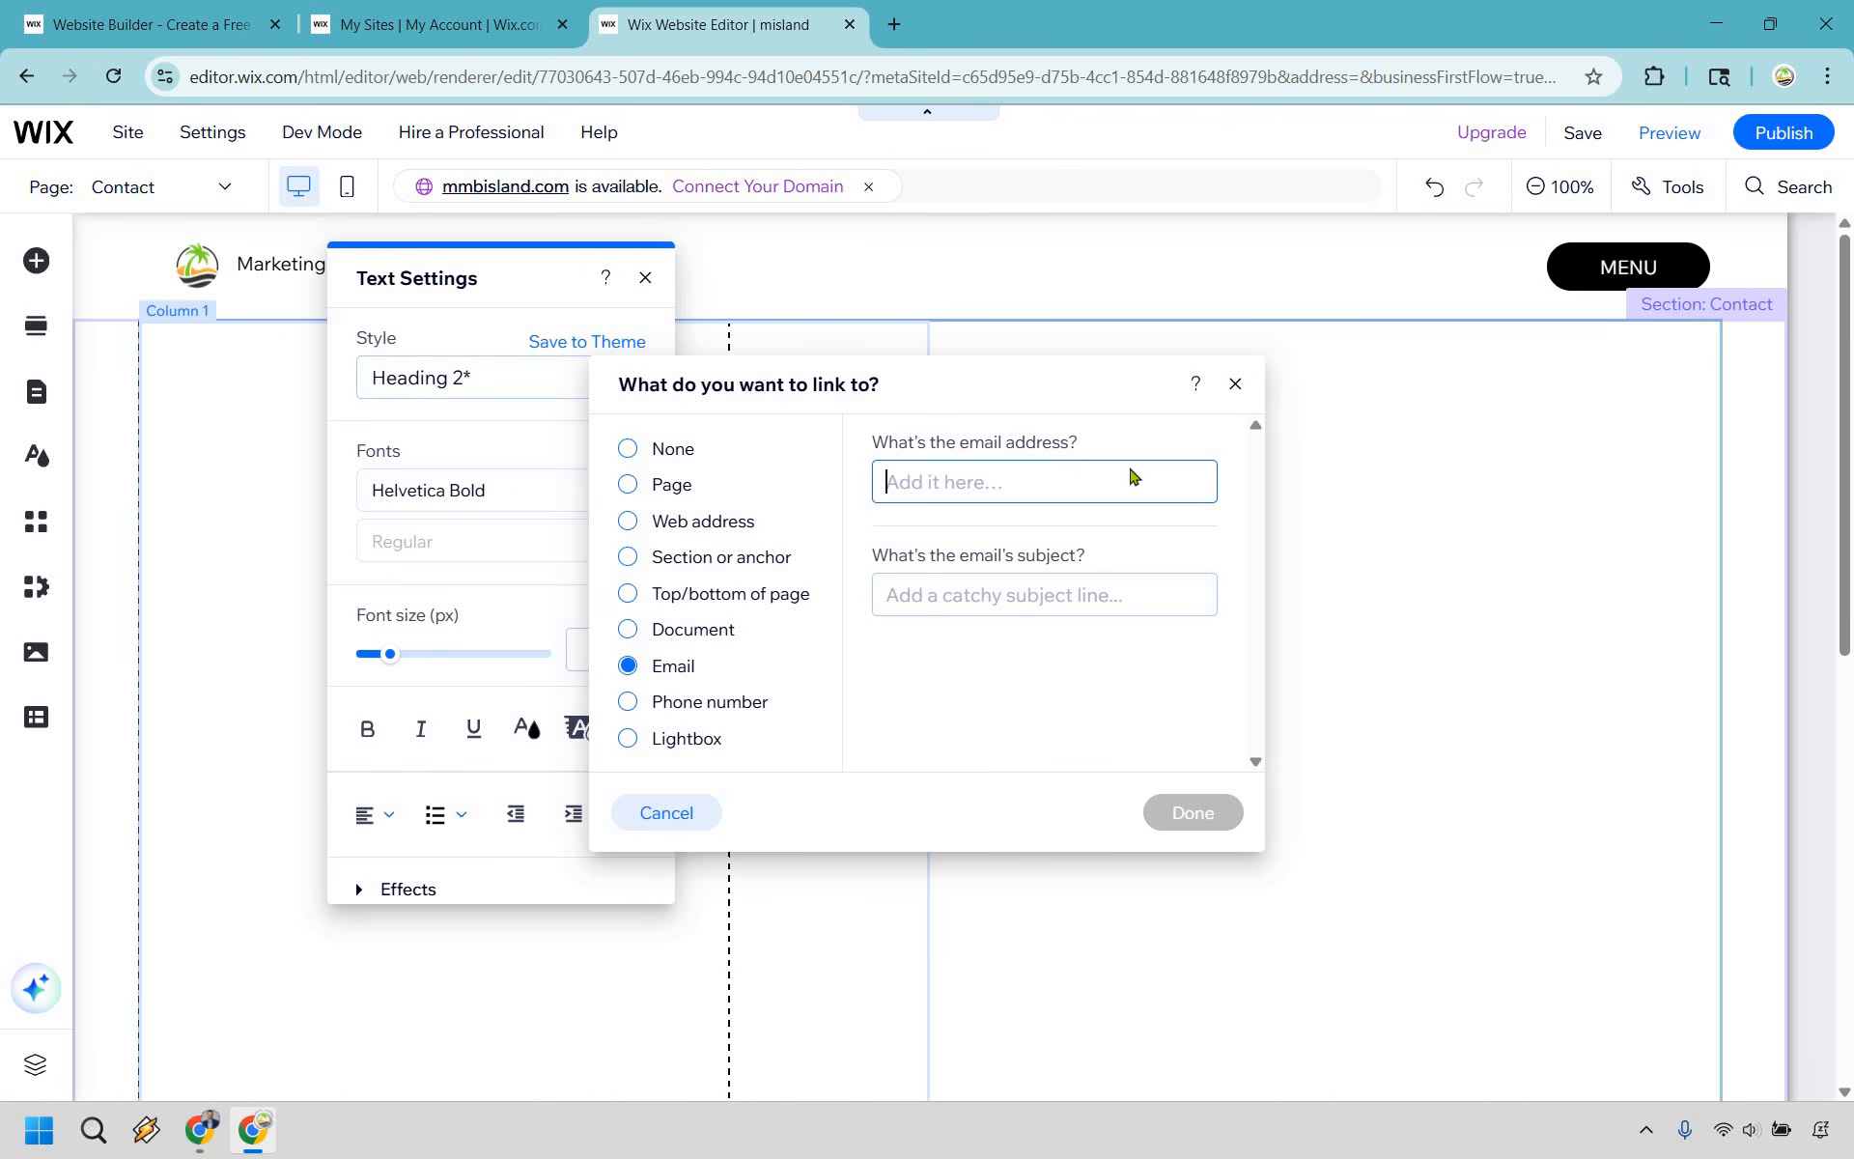
pyautogui.hotkey('ctrl', 'v')
pyautogui.click(1036, 594)
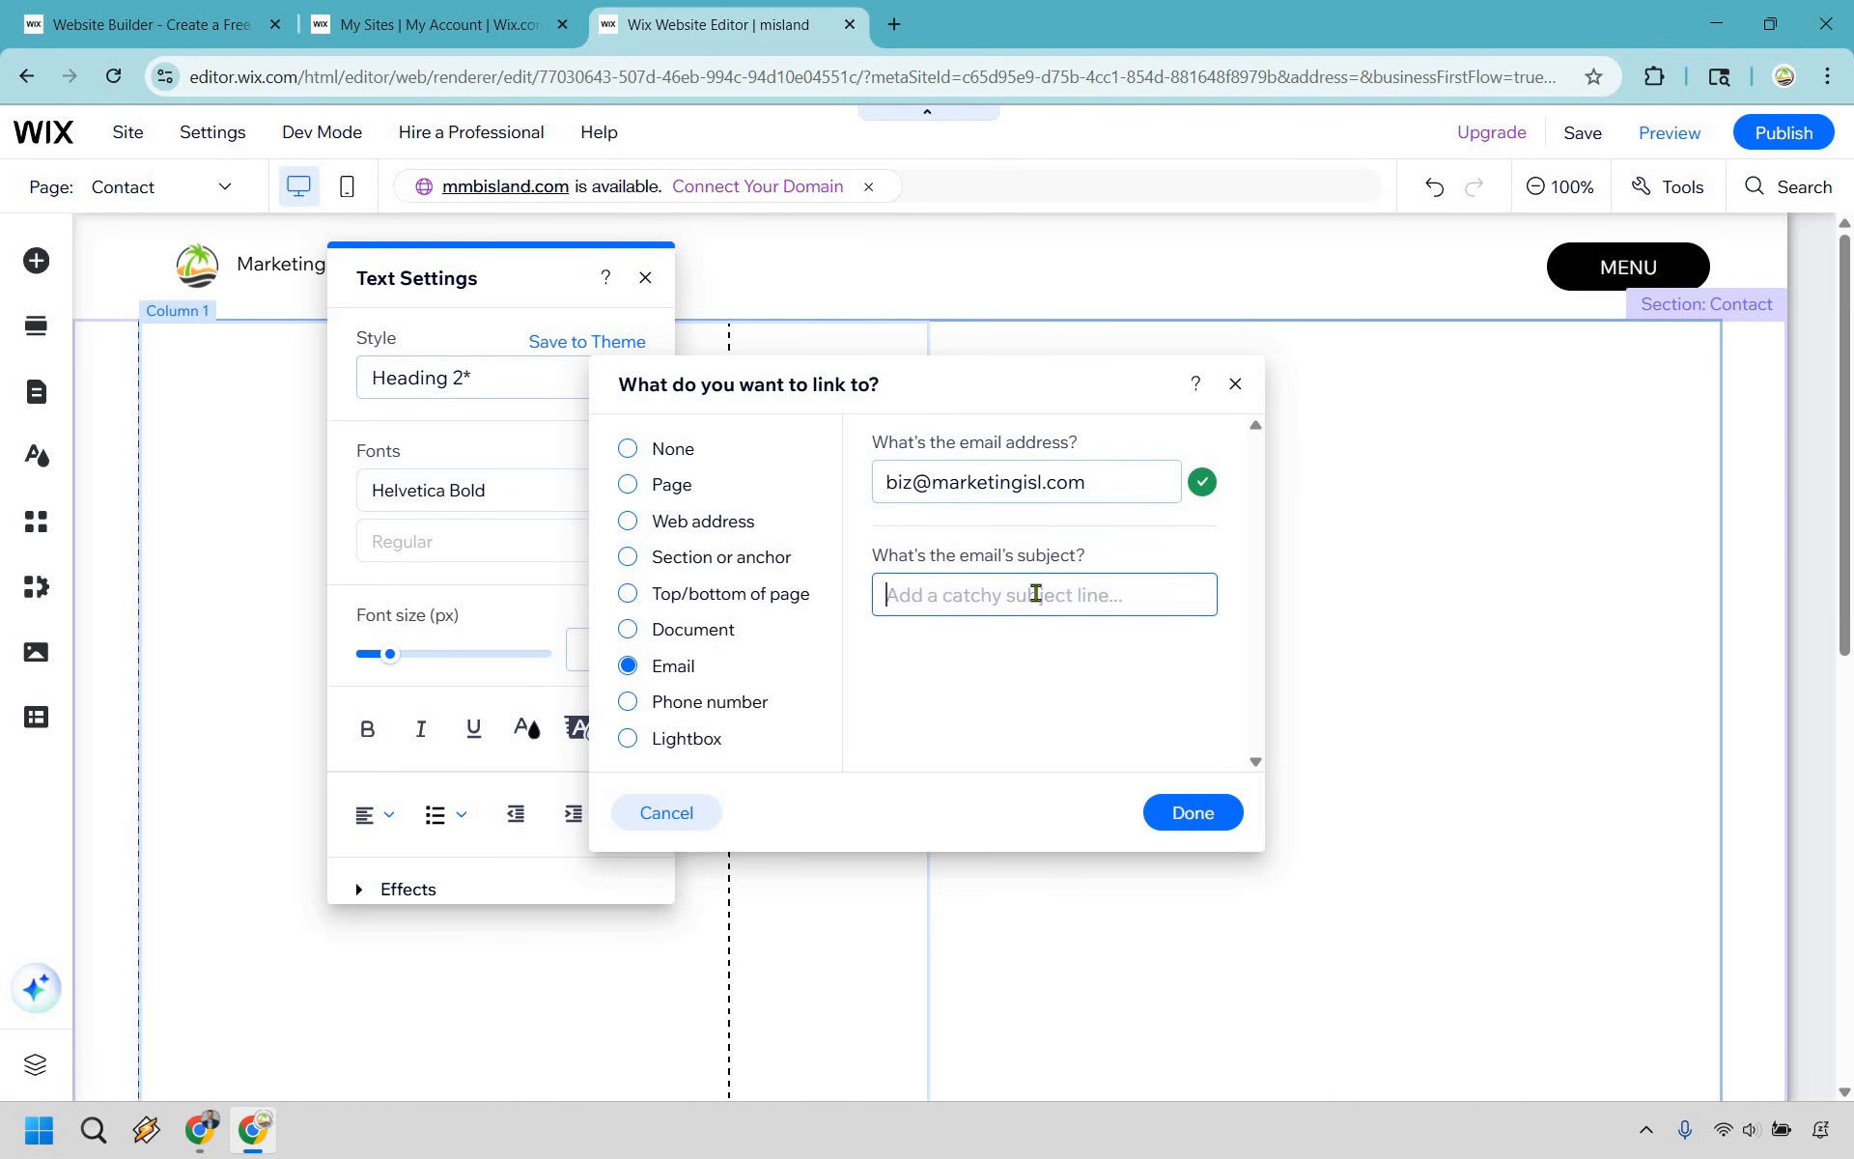
pyautogui.write('Yo, I am reaching out')
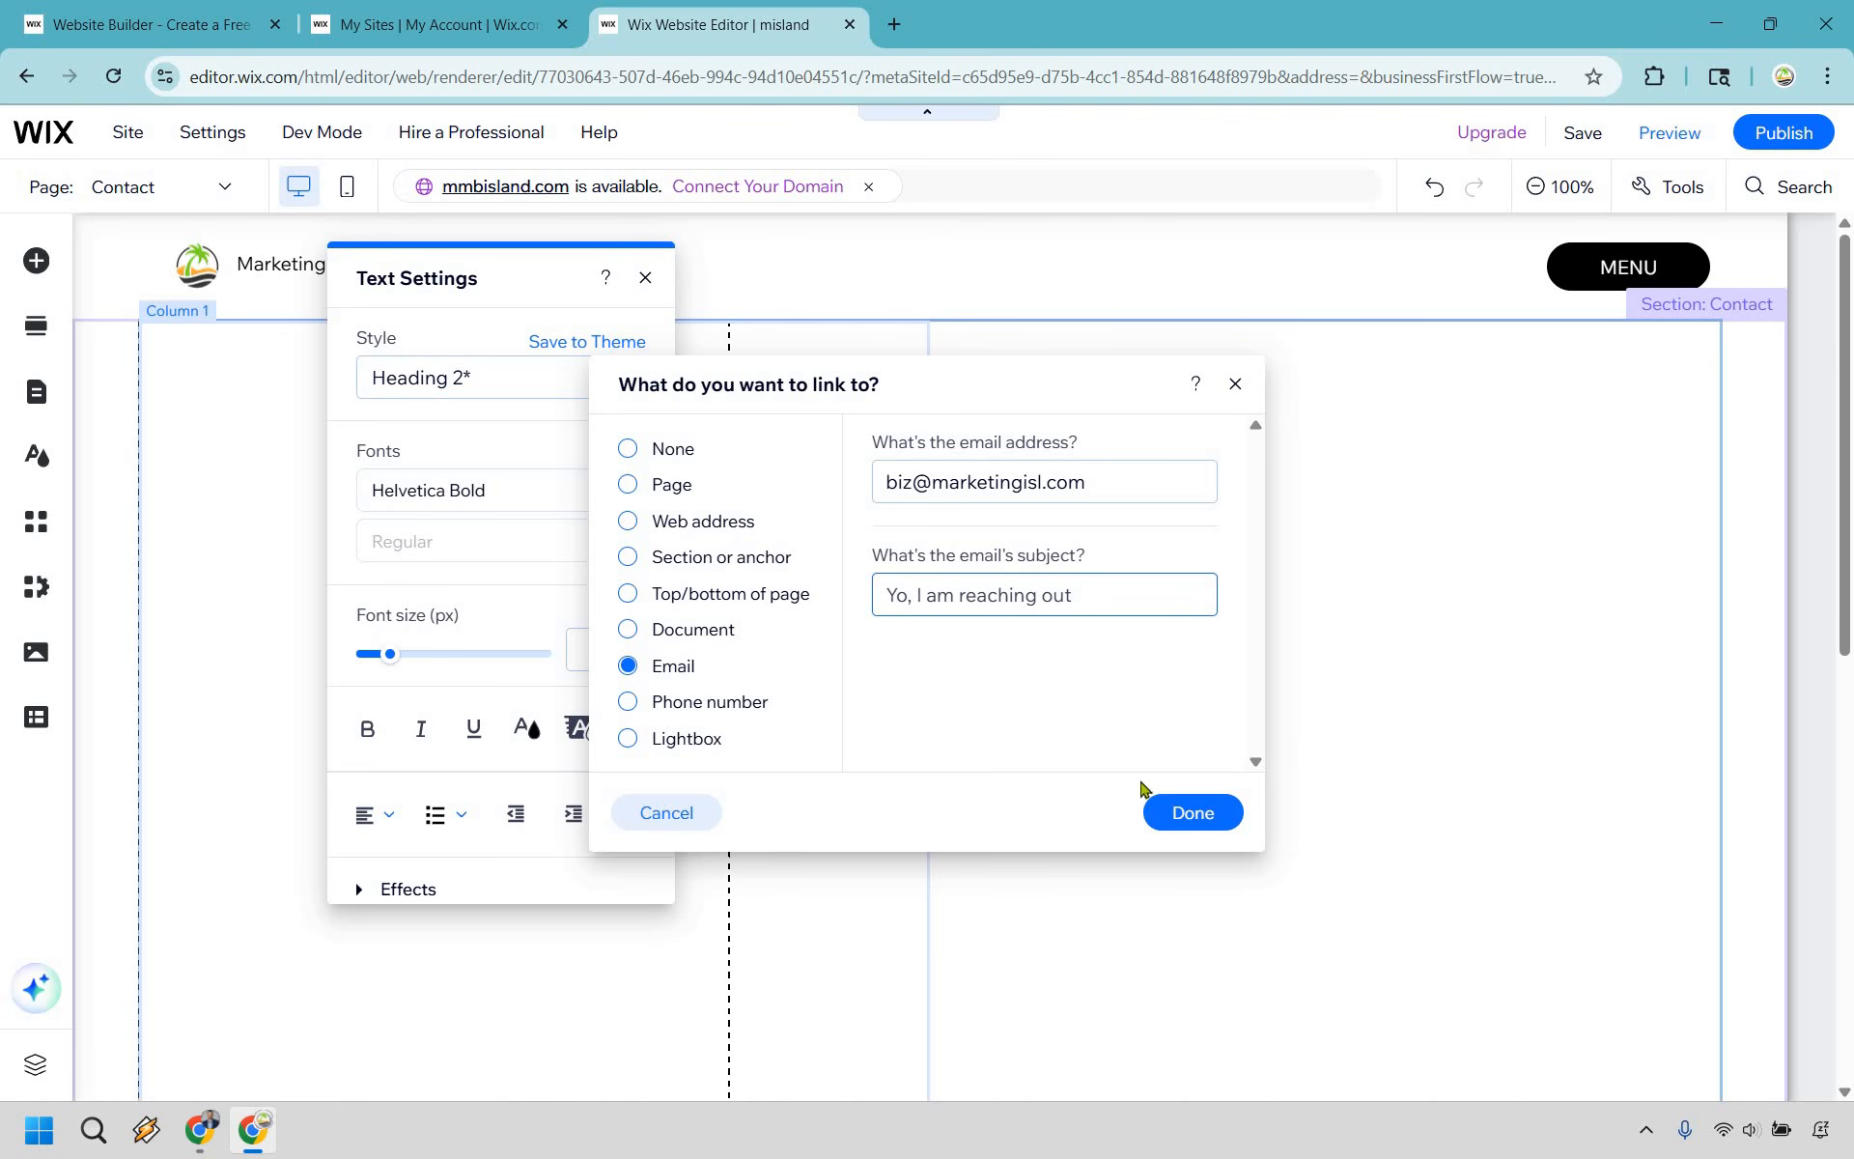
pyautogui.click(1190, 812)
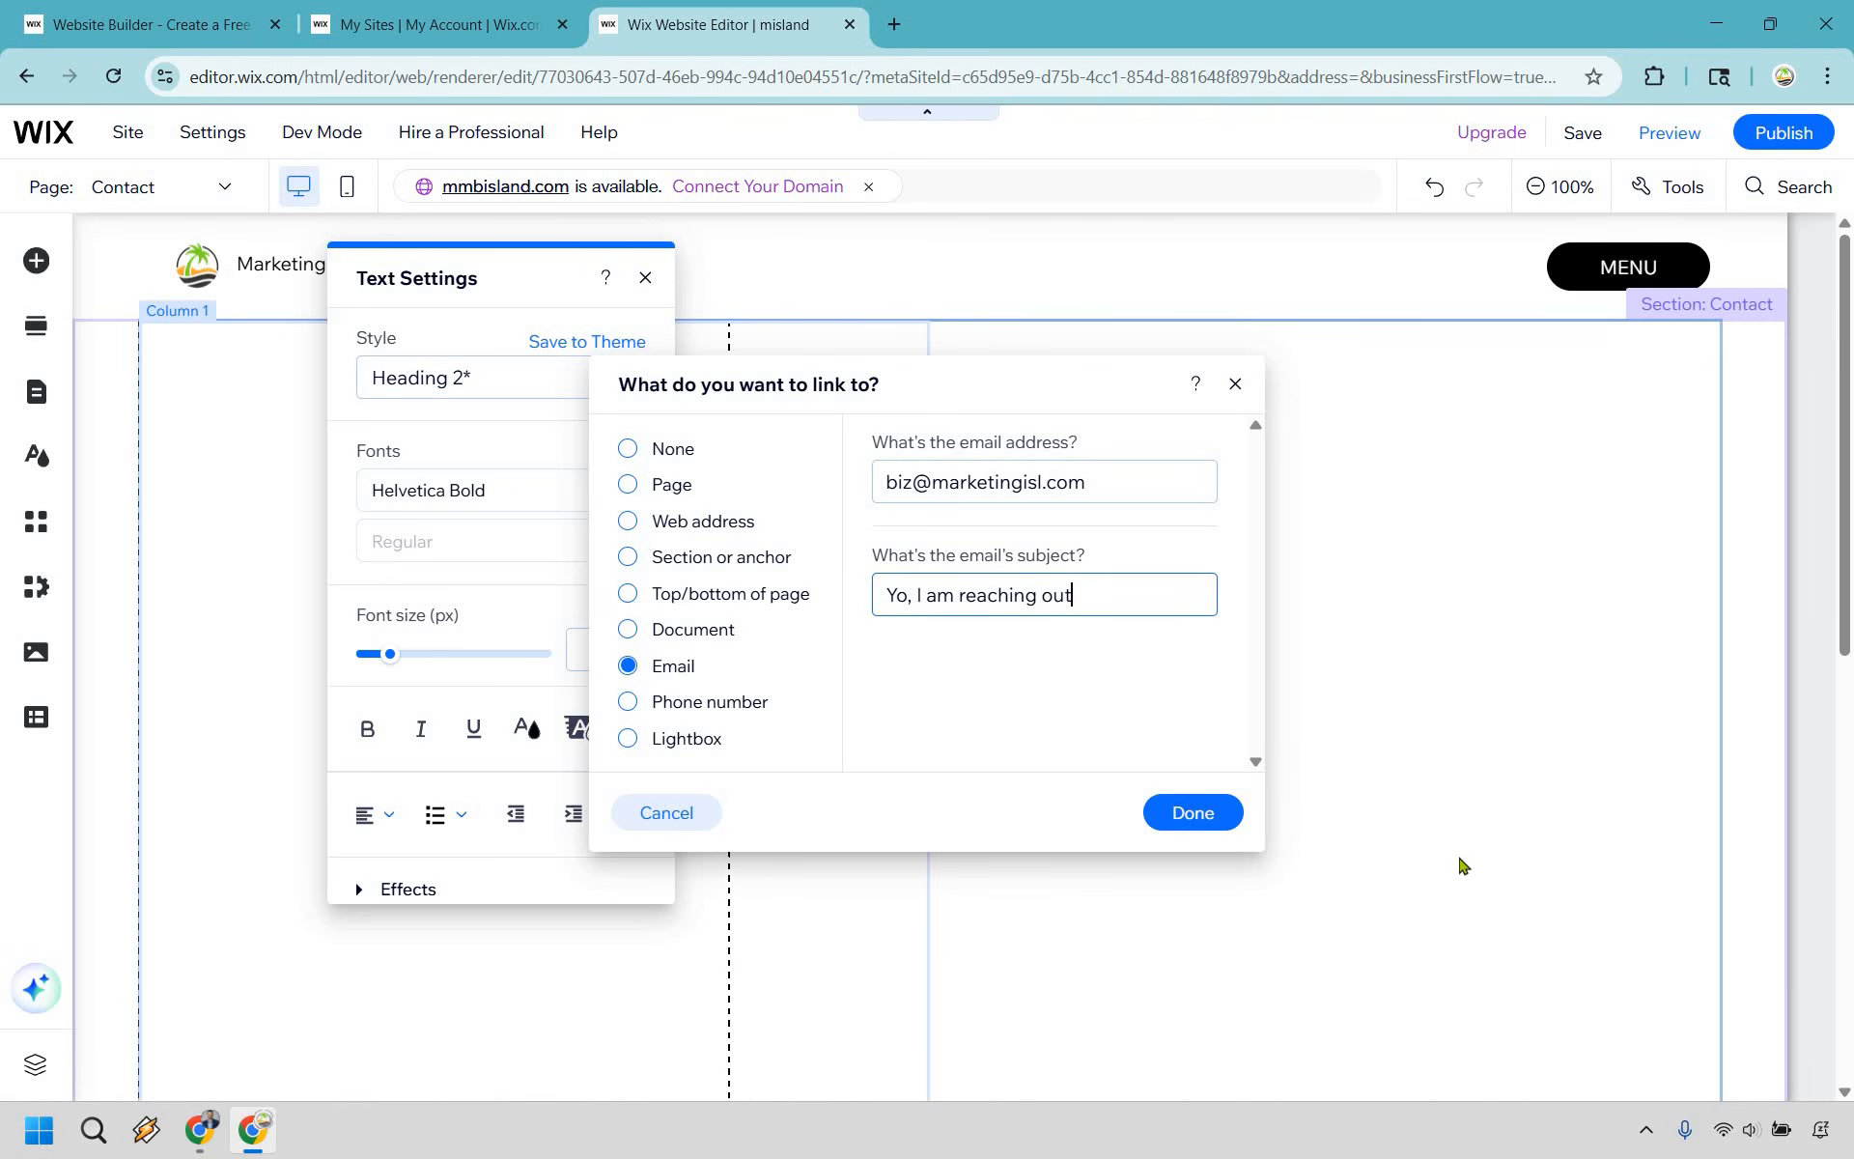
pyautogui.click(1405, 869)
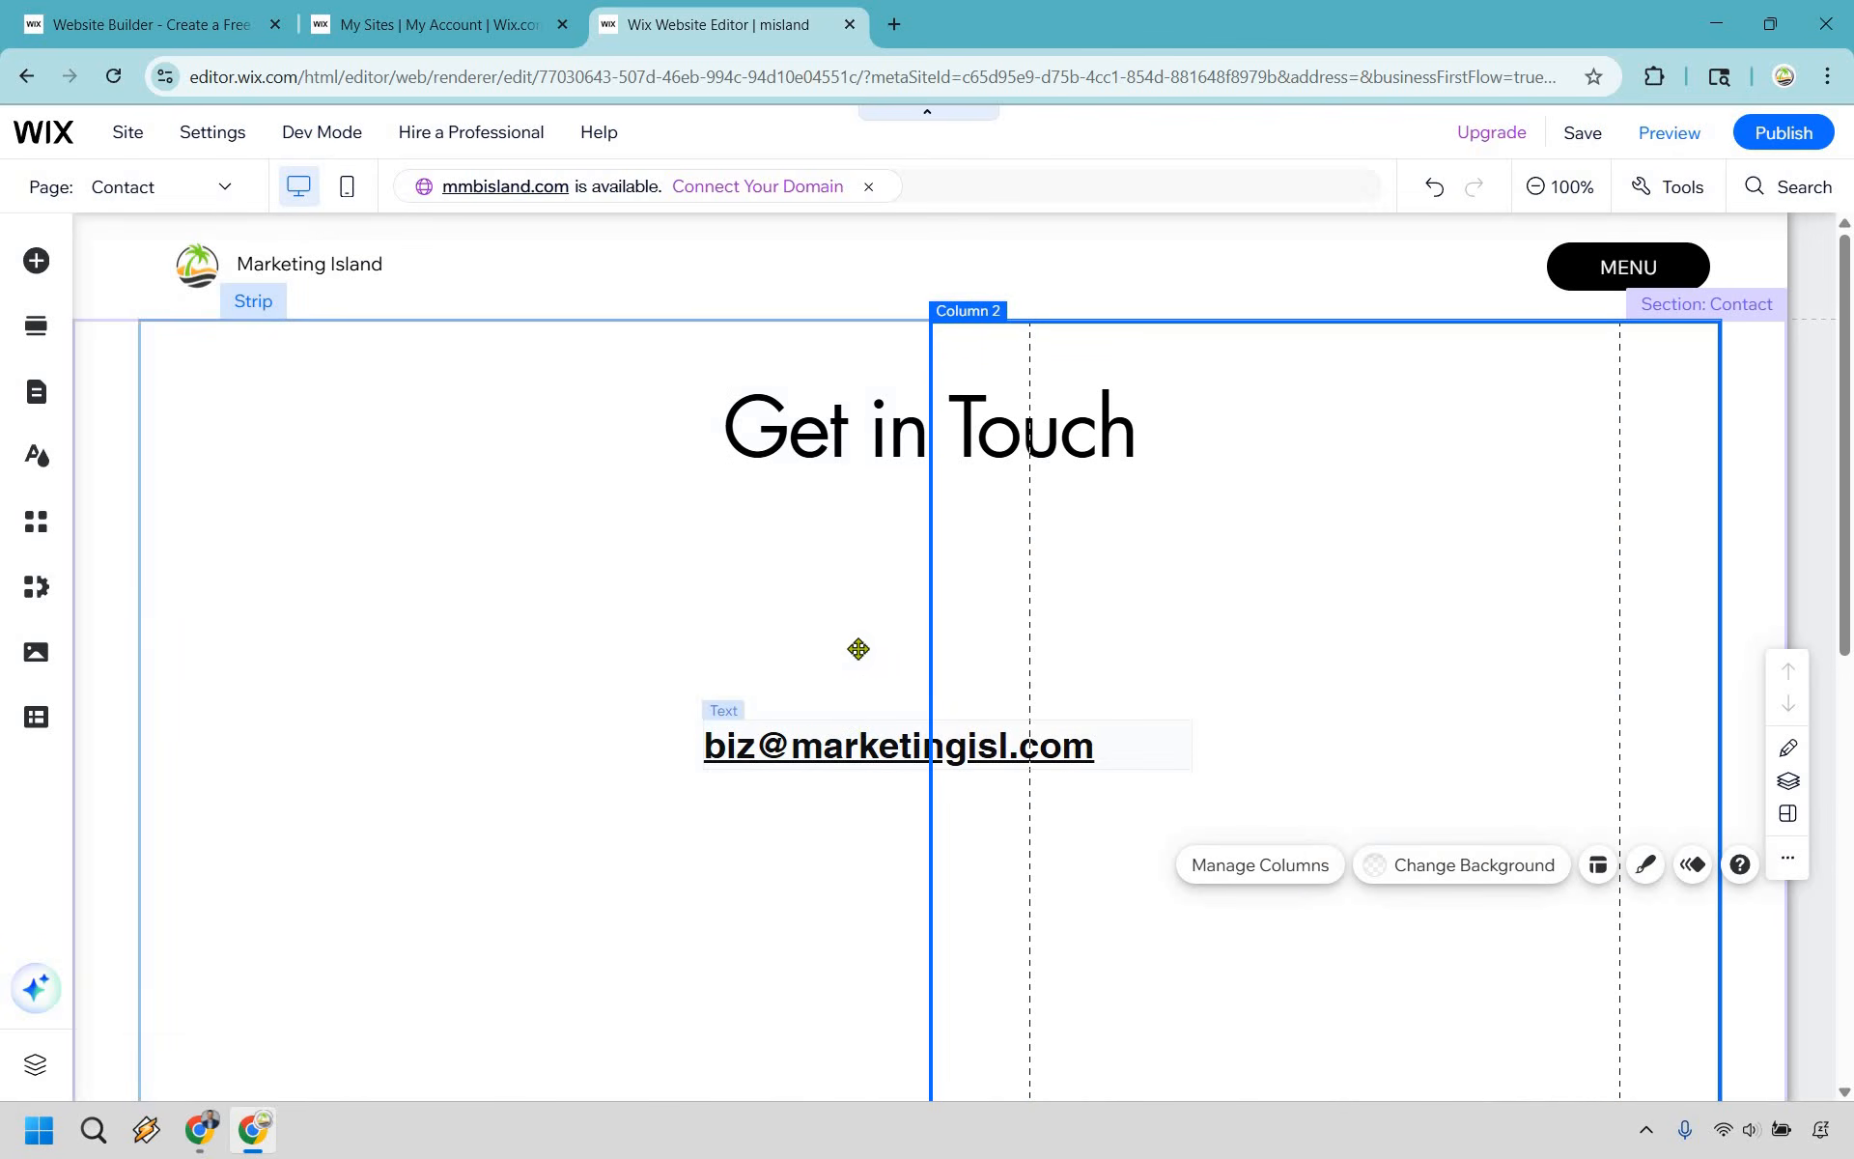
# - Move the Get in Touch heading and the email link into the Contact page's first column, with the link just below the heading
pyautogui.moveTo(822, 753); pyautogui.dragTo(857, 621)
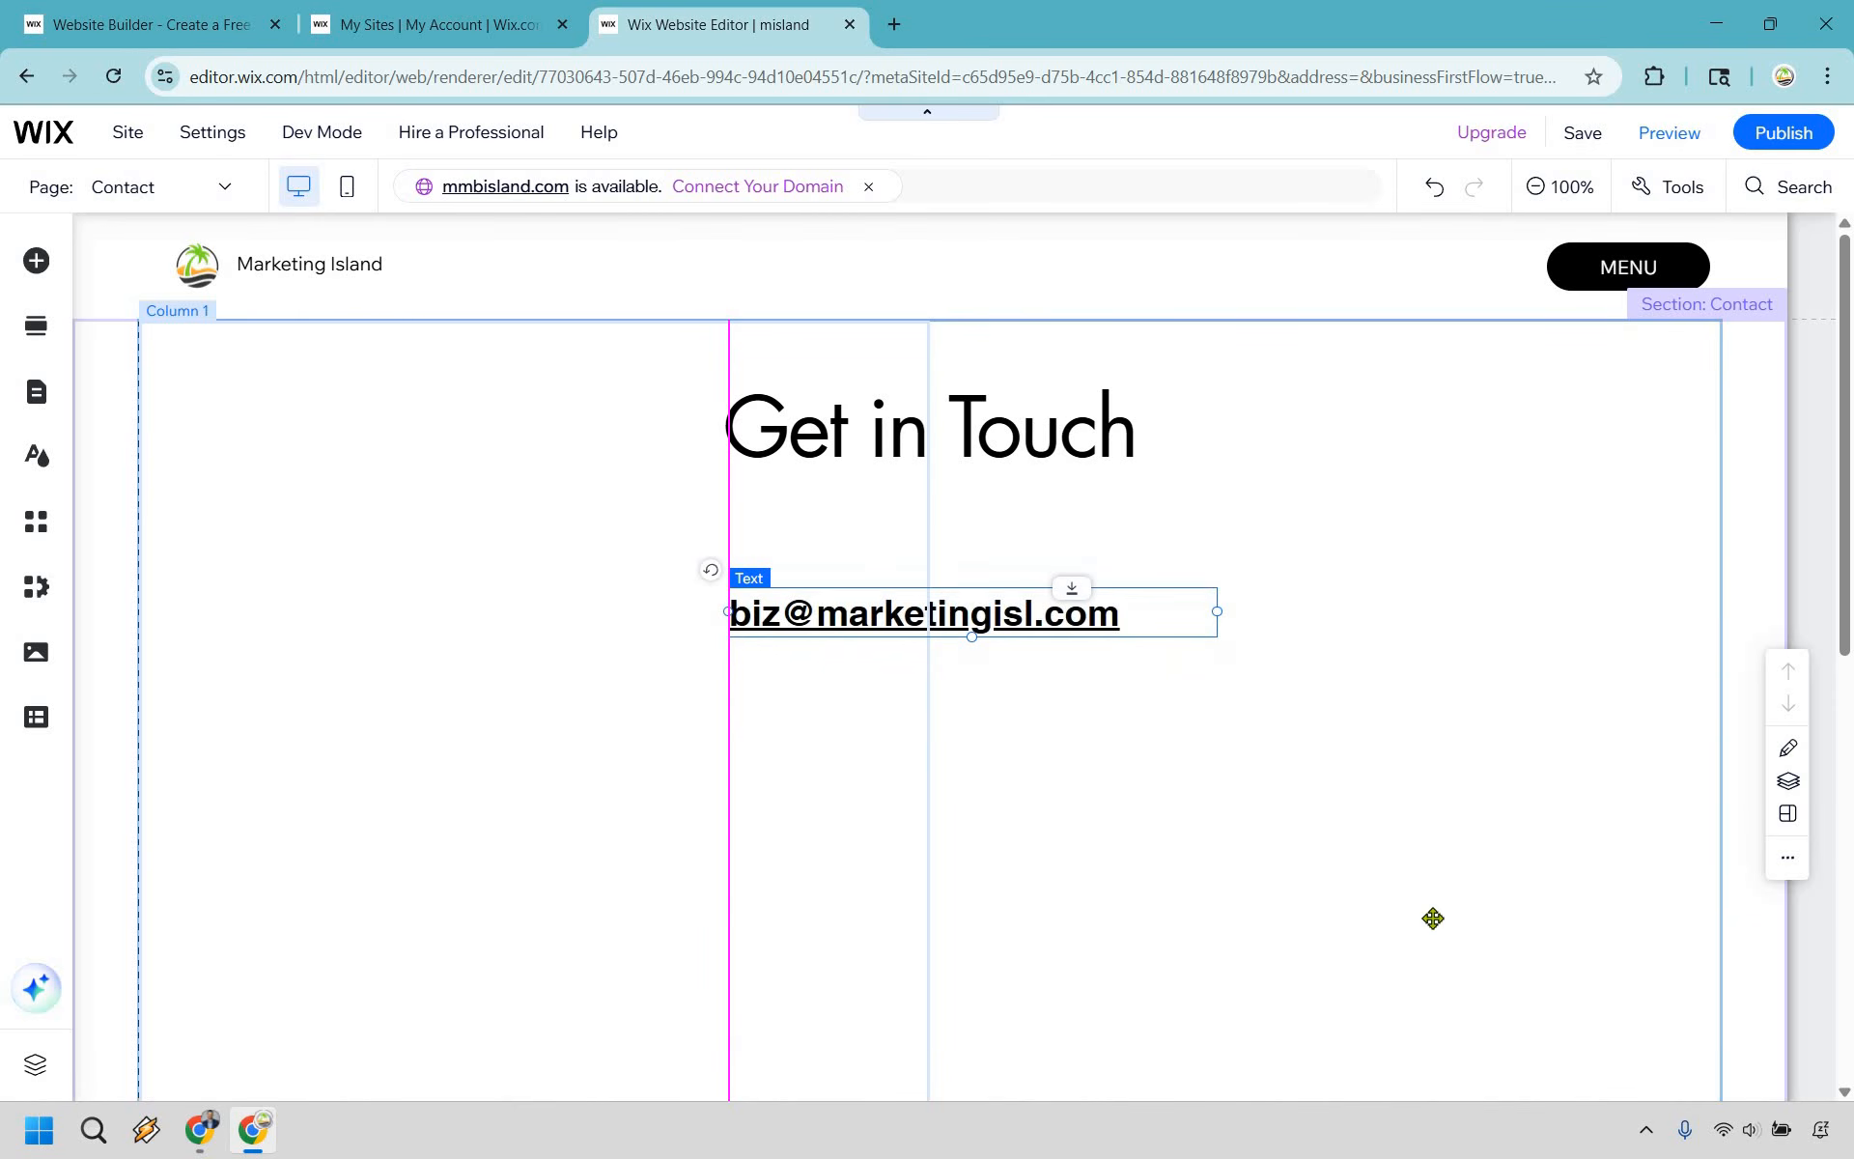
pyautogui.click(1391, 869)
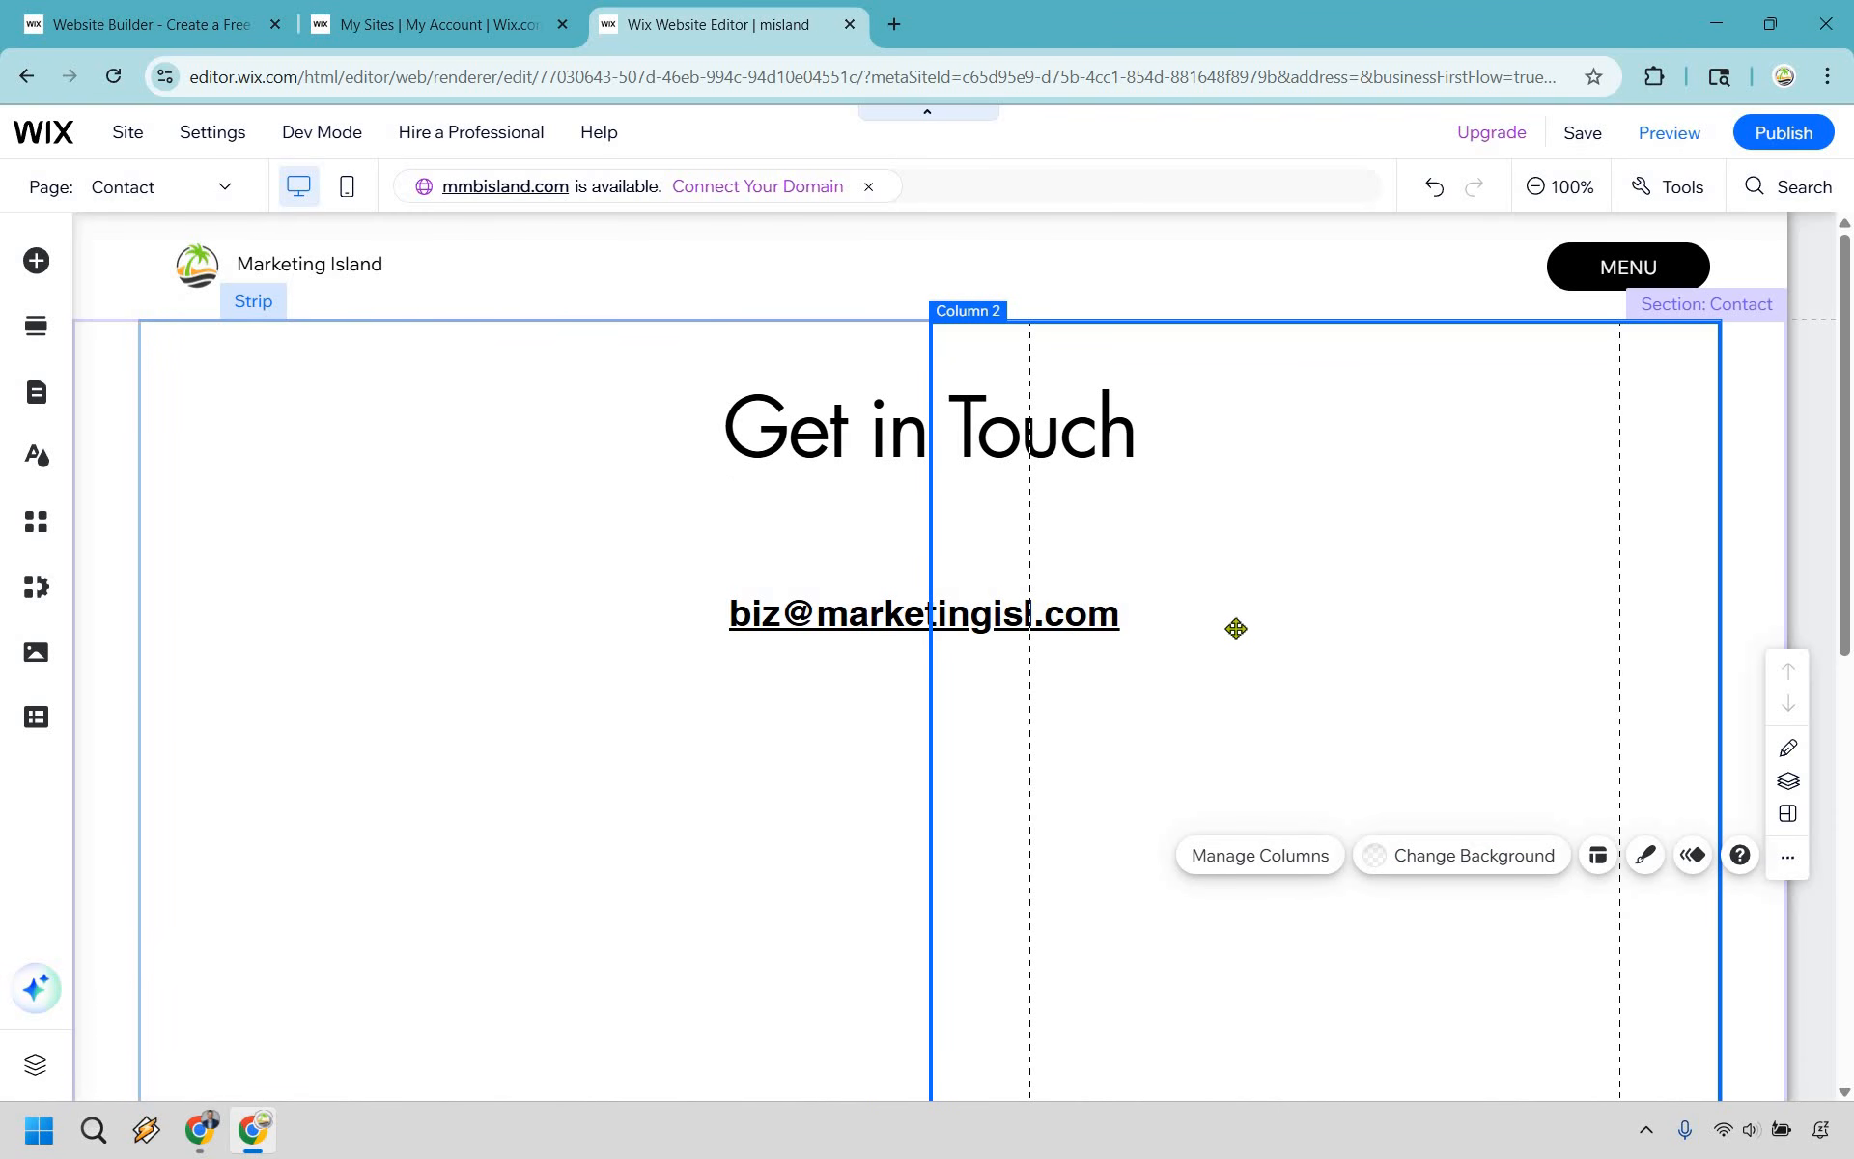
pyautogui.moveTo(811, 427); pyautogui.dragTo(331, 414)
pyautogui.moveTo(899, 618); pyautogui.dragTo(413, 583)
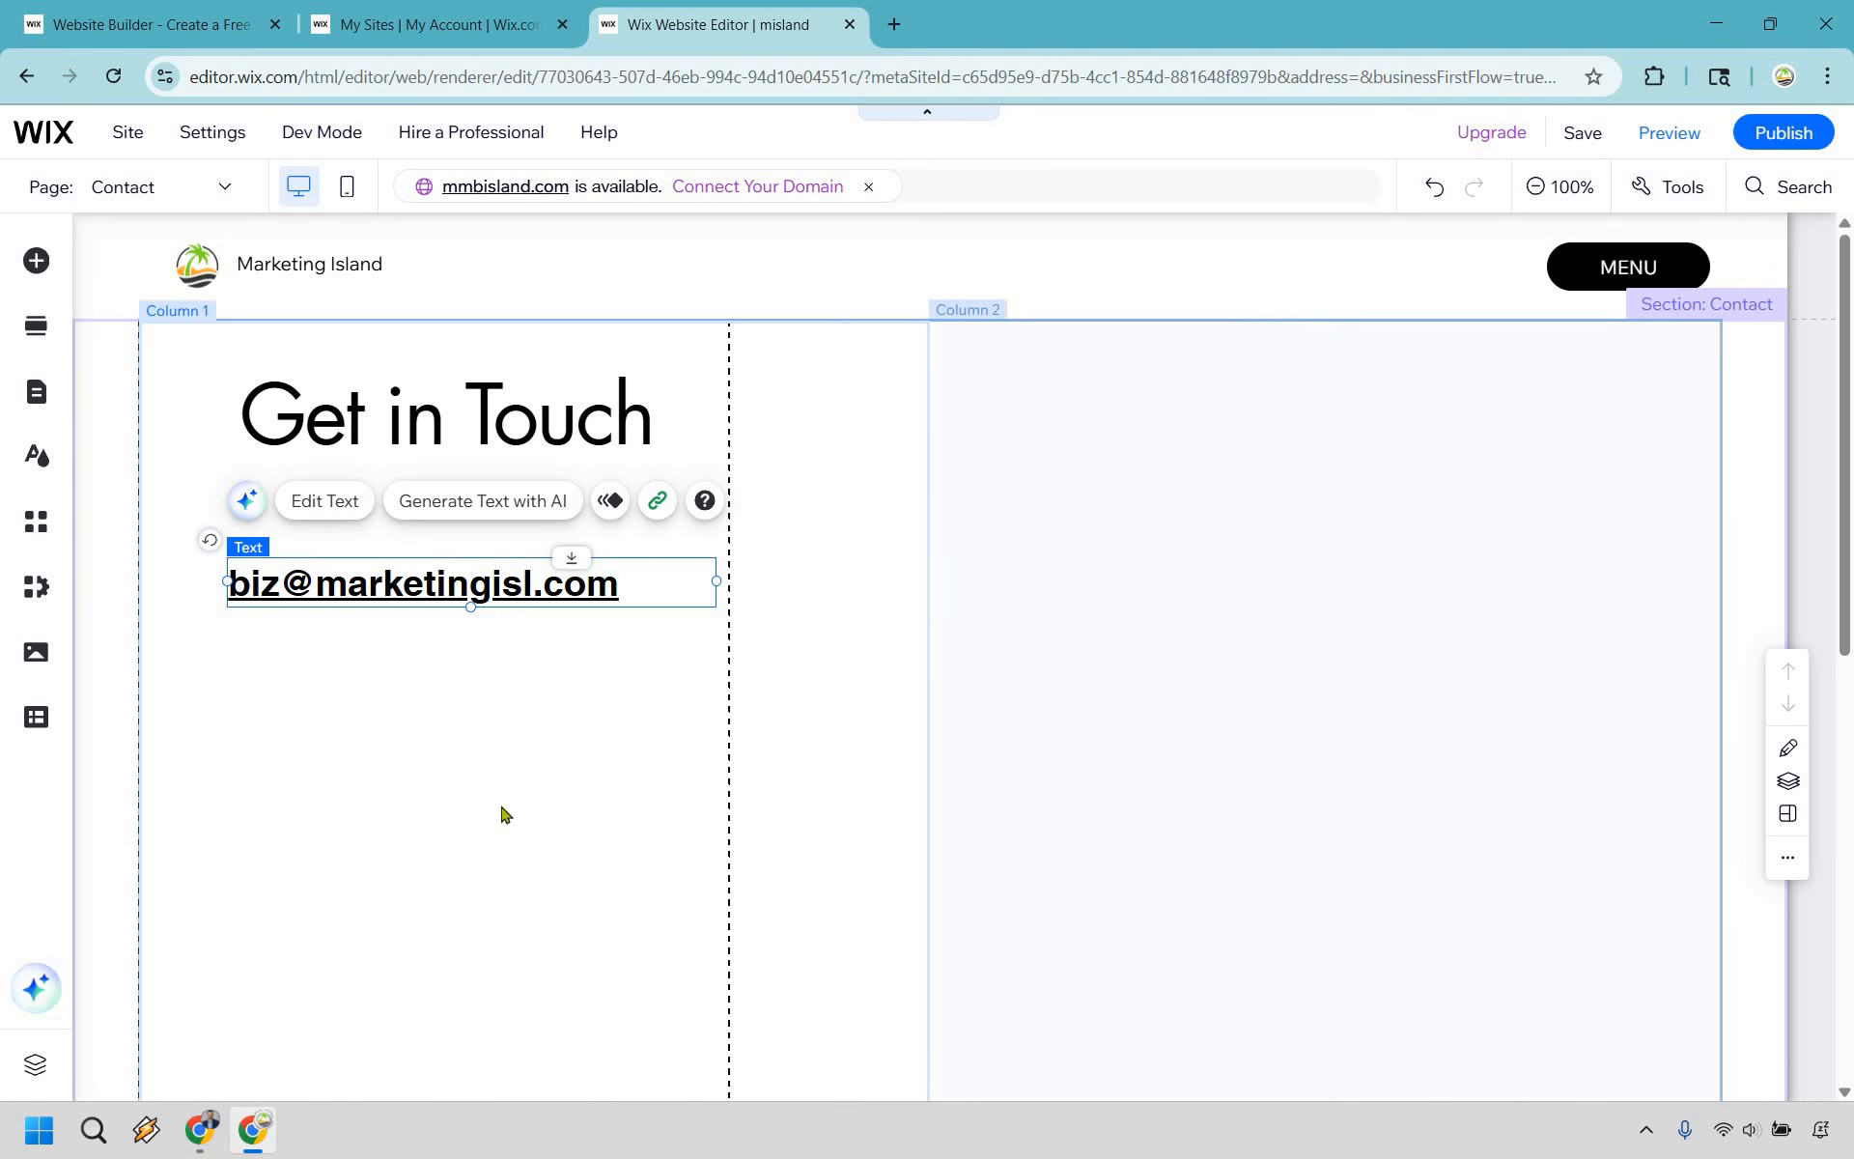
pyautogui.click(374, 804)
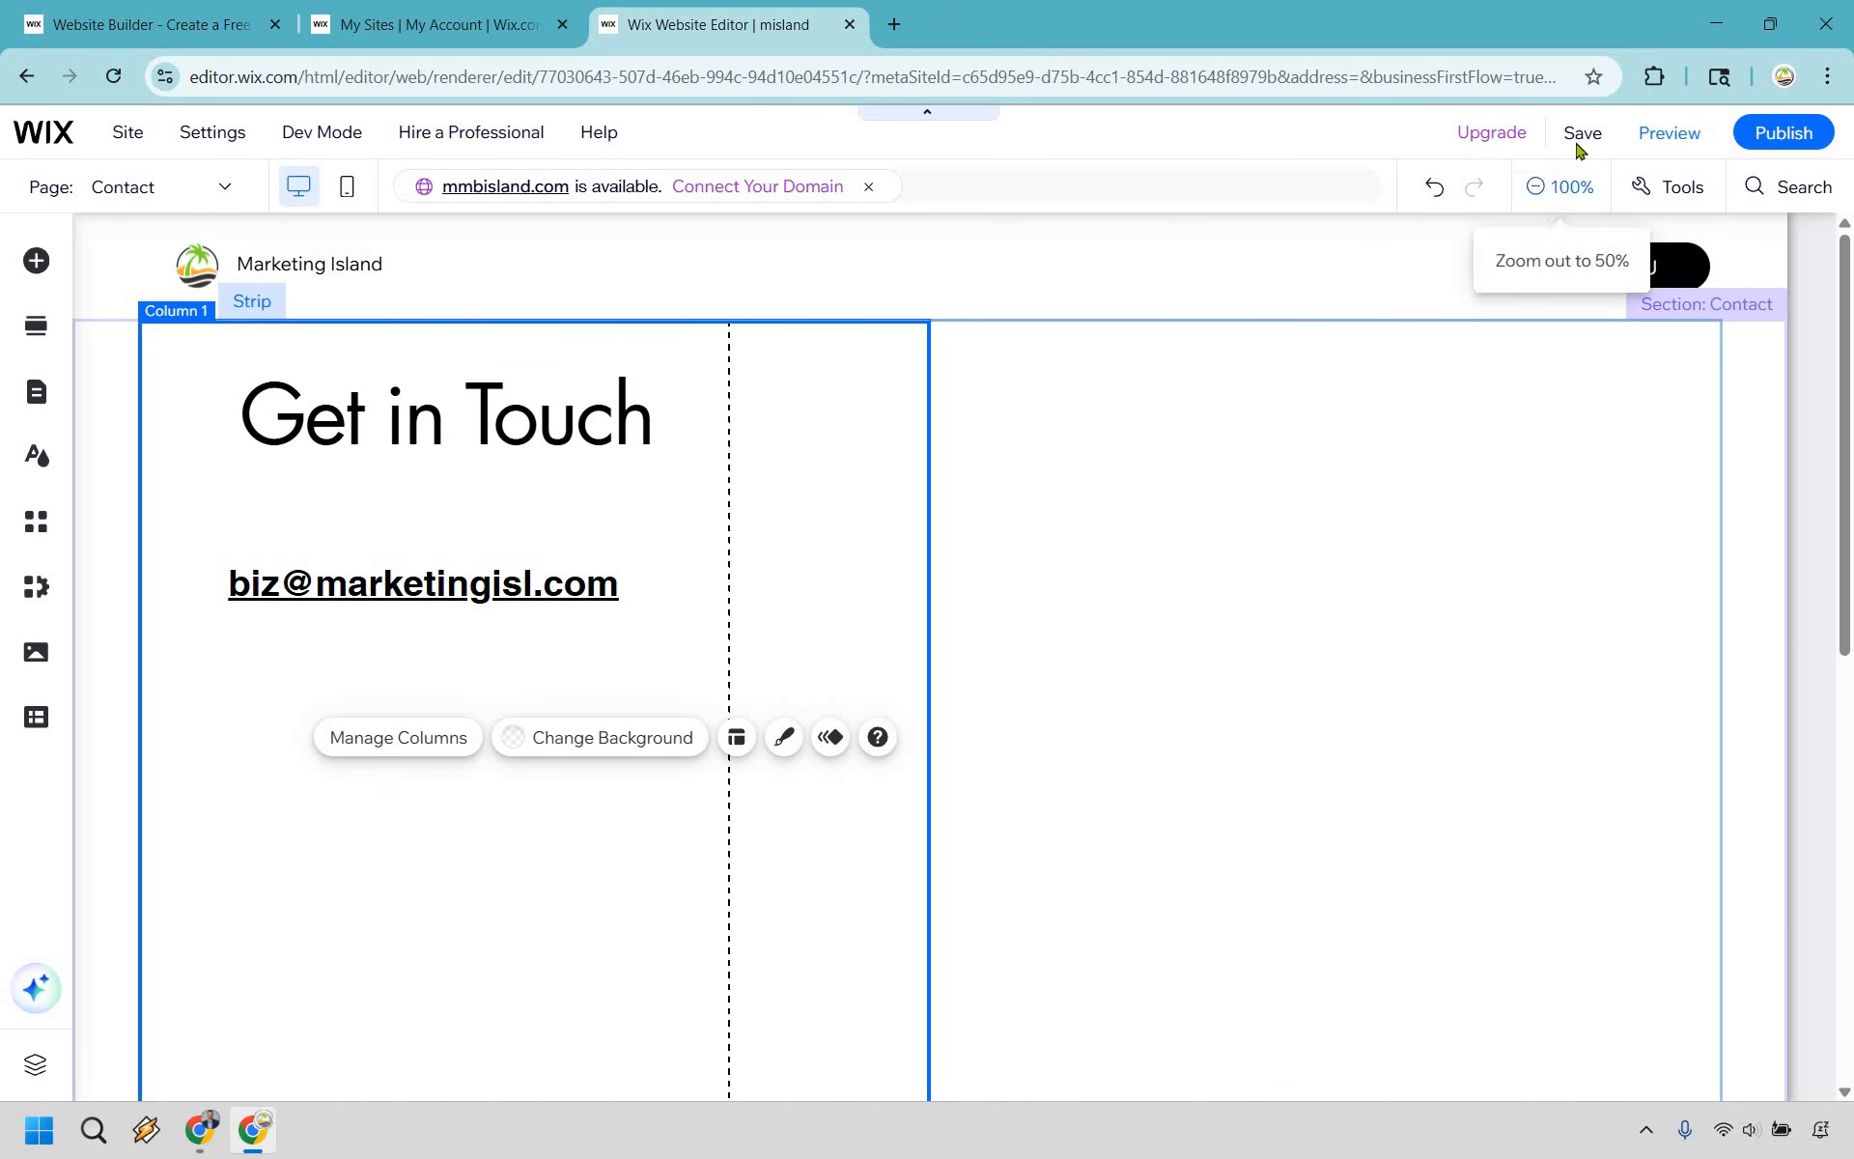
# - Save and publish the site, and dismiss the publishing confirmation
pyautogui.click(1579, 140)
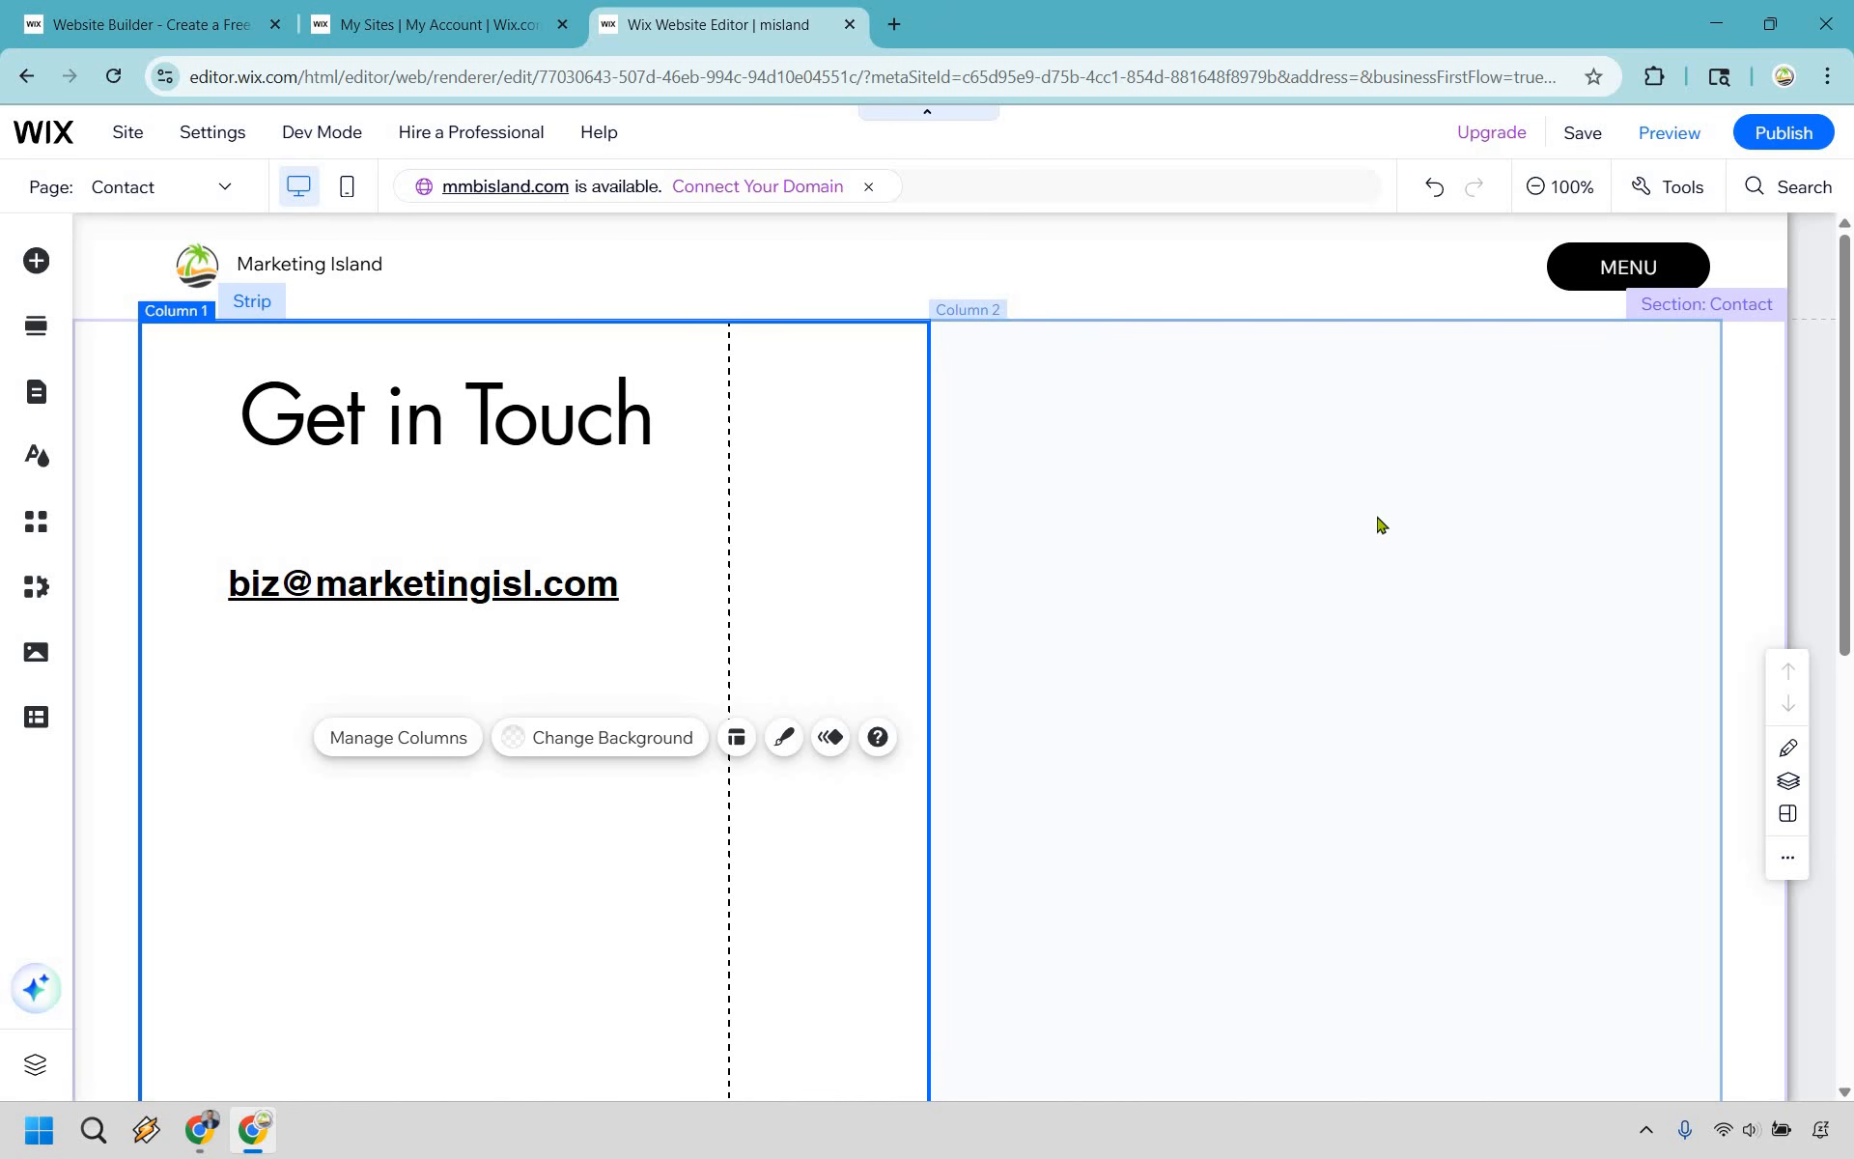
pyautogui.click(1785, 134)
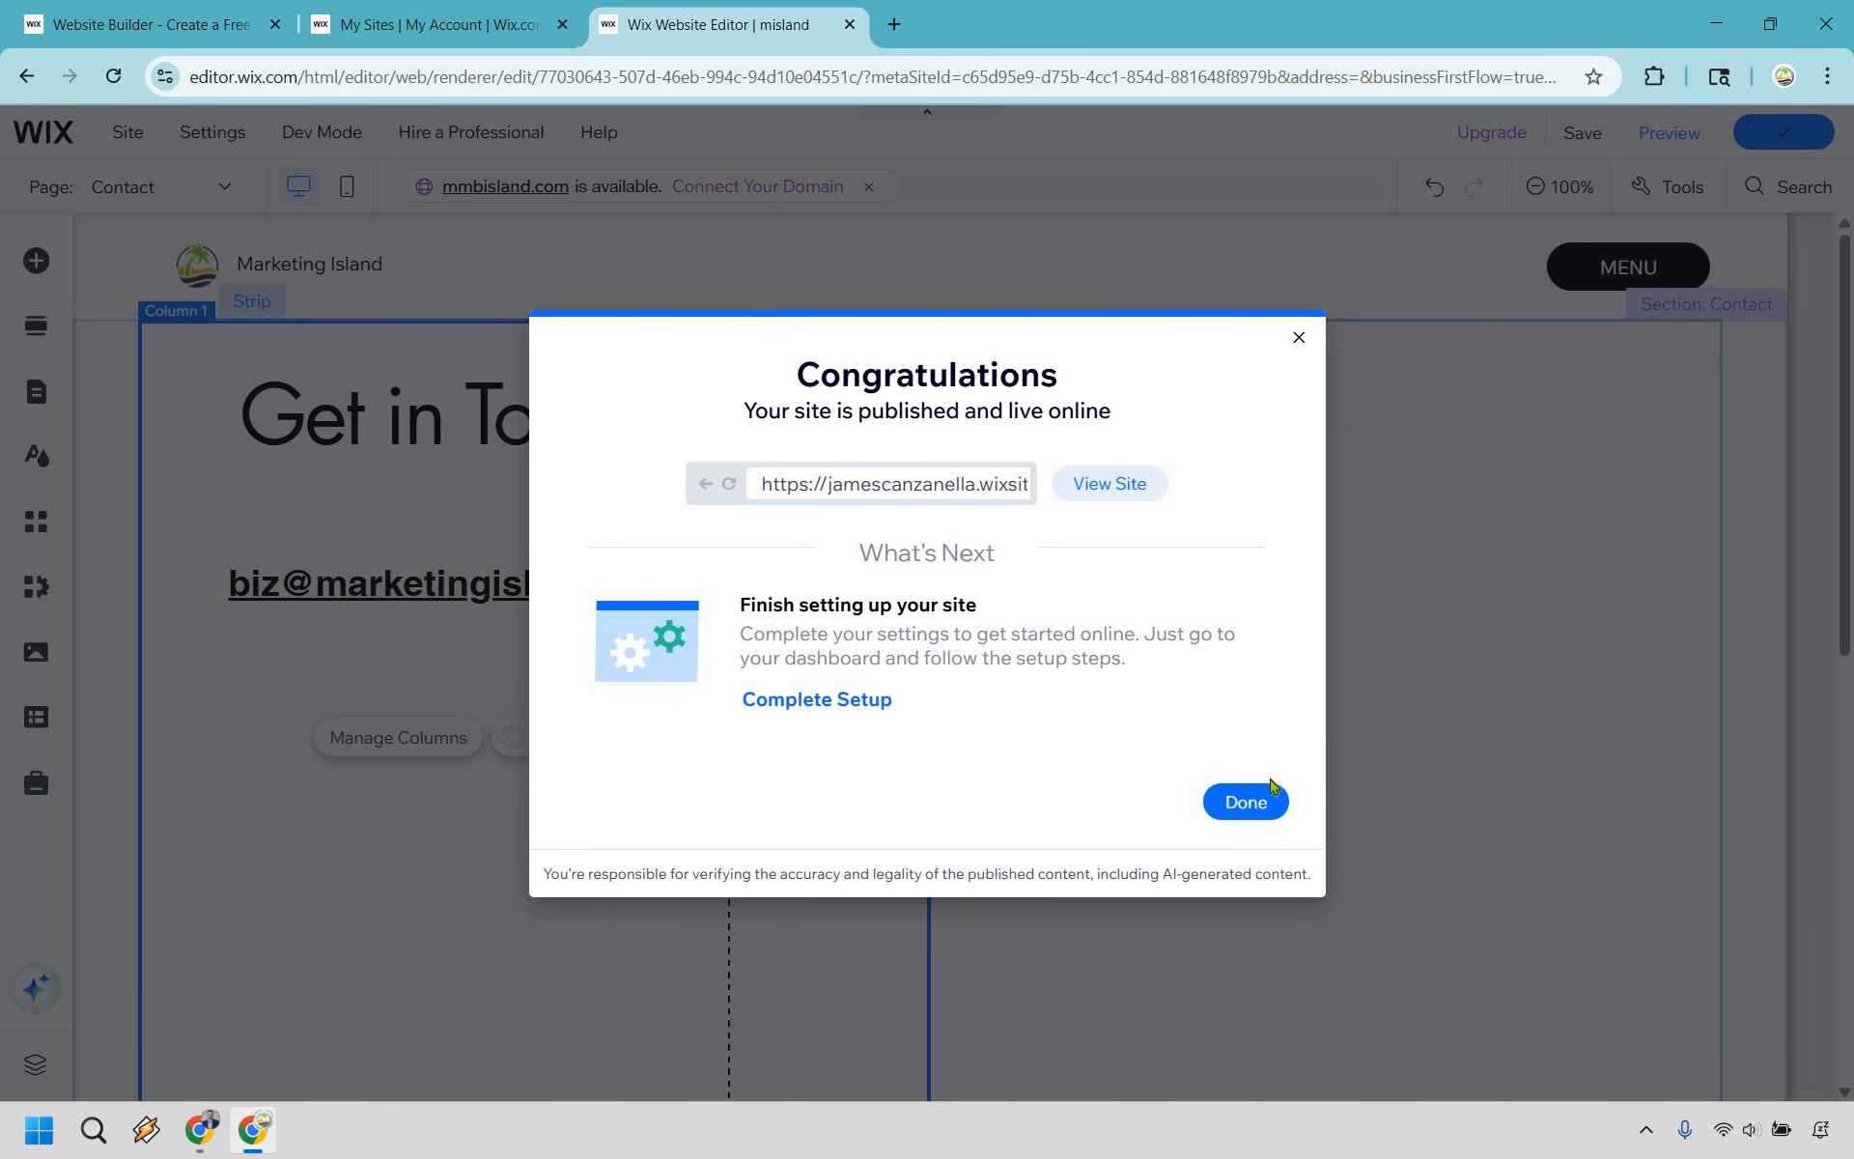
pyautogui.click(1245, 805)
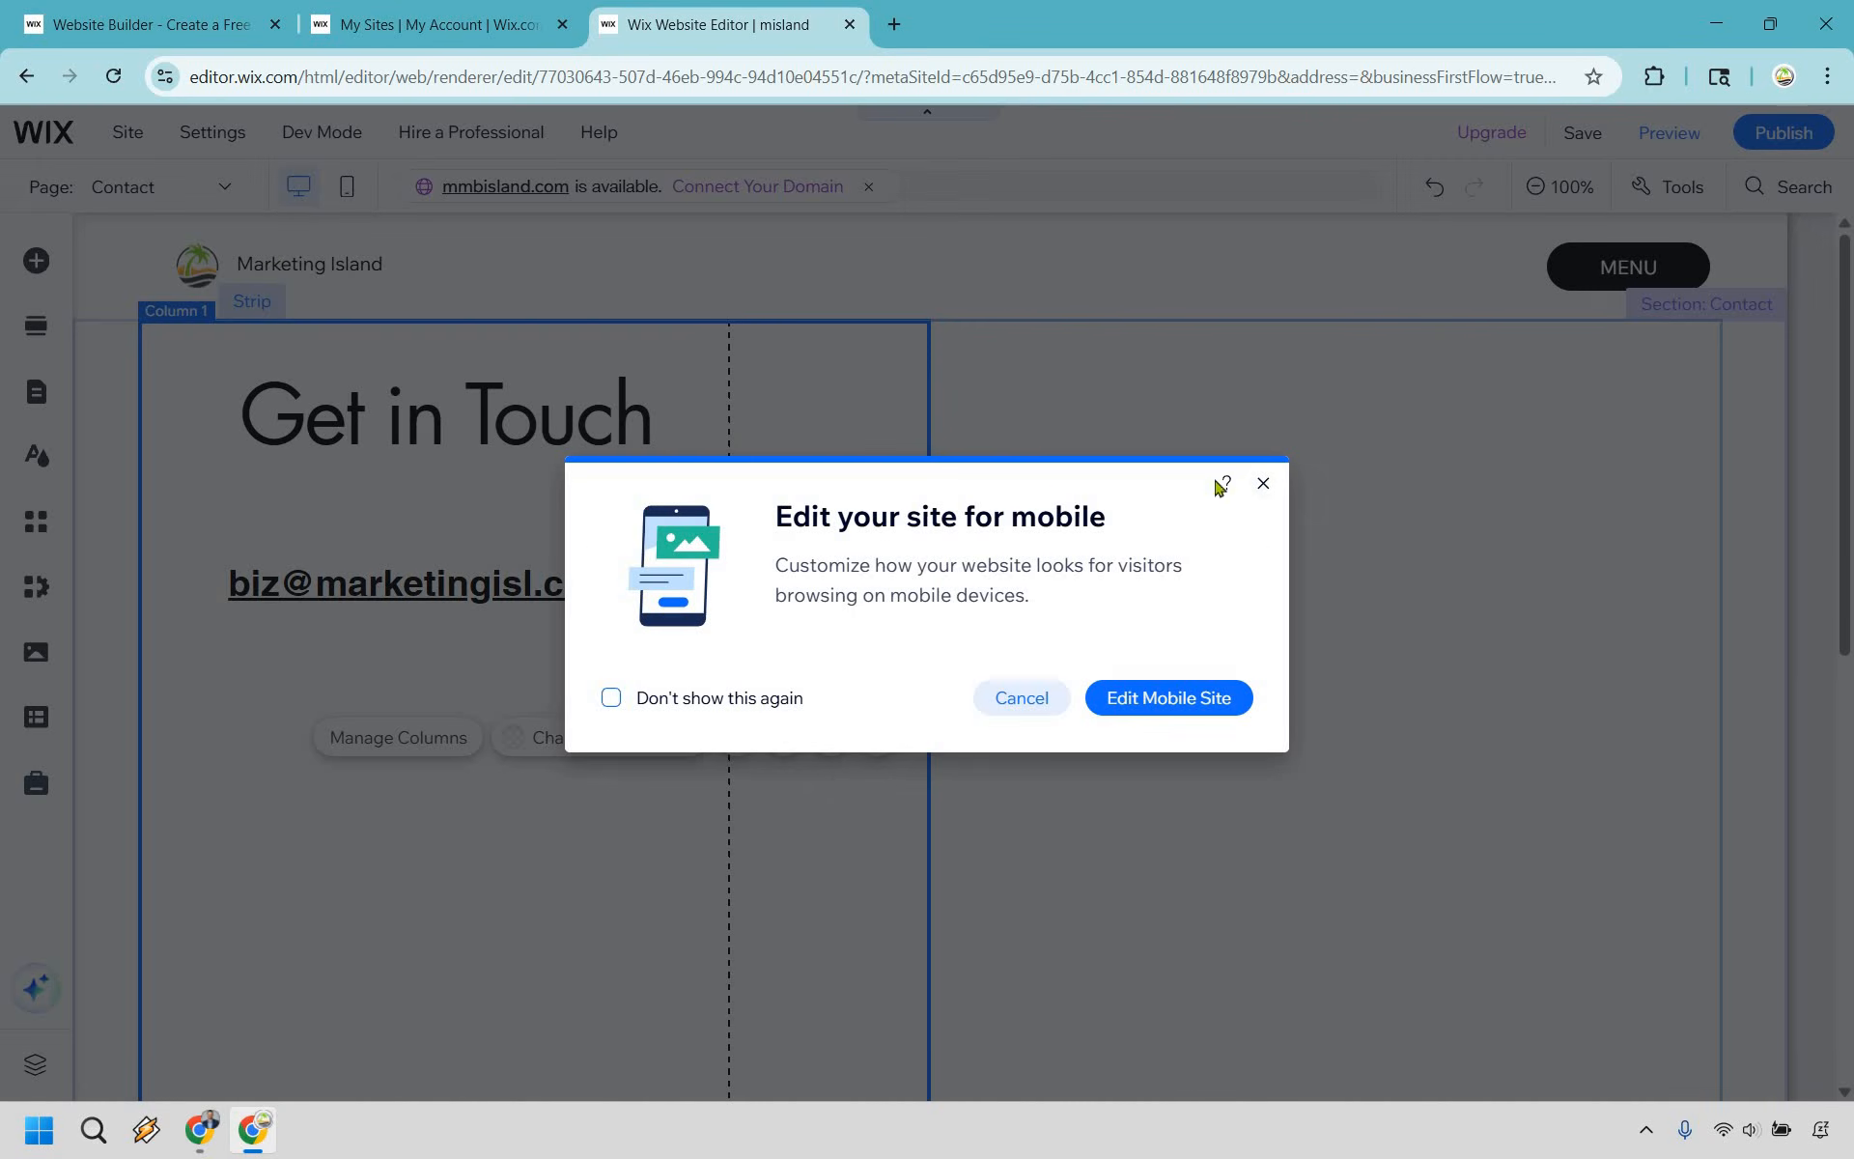
pyautogui.click(1264, 483)
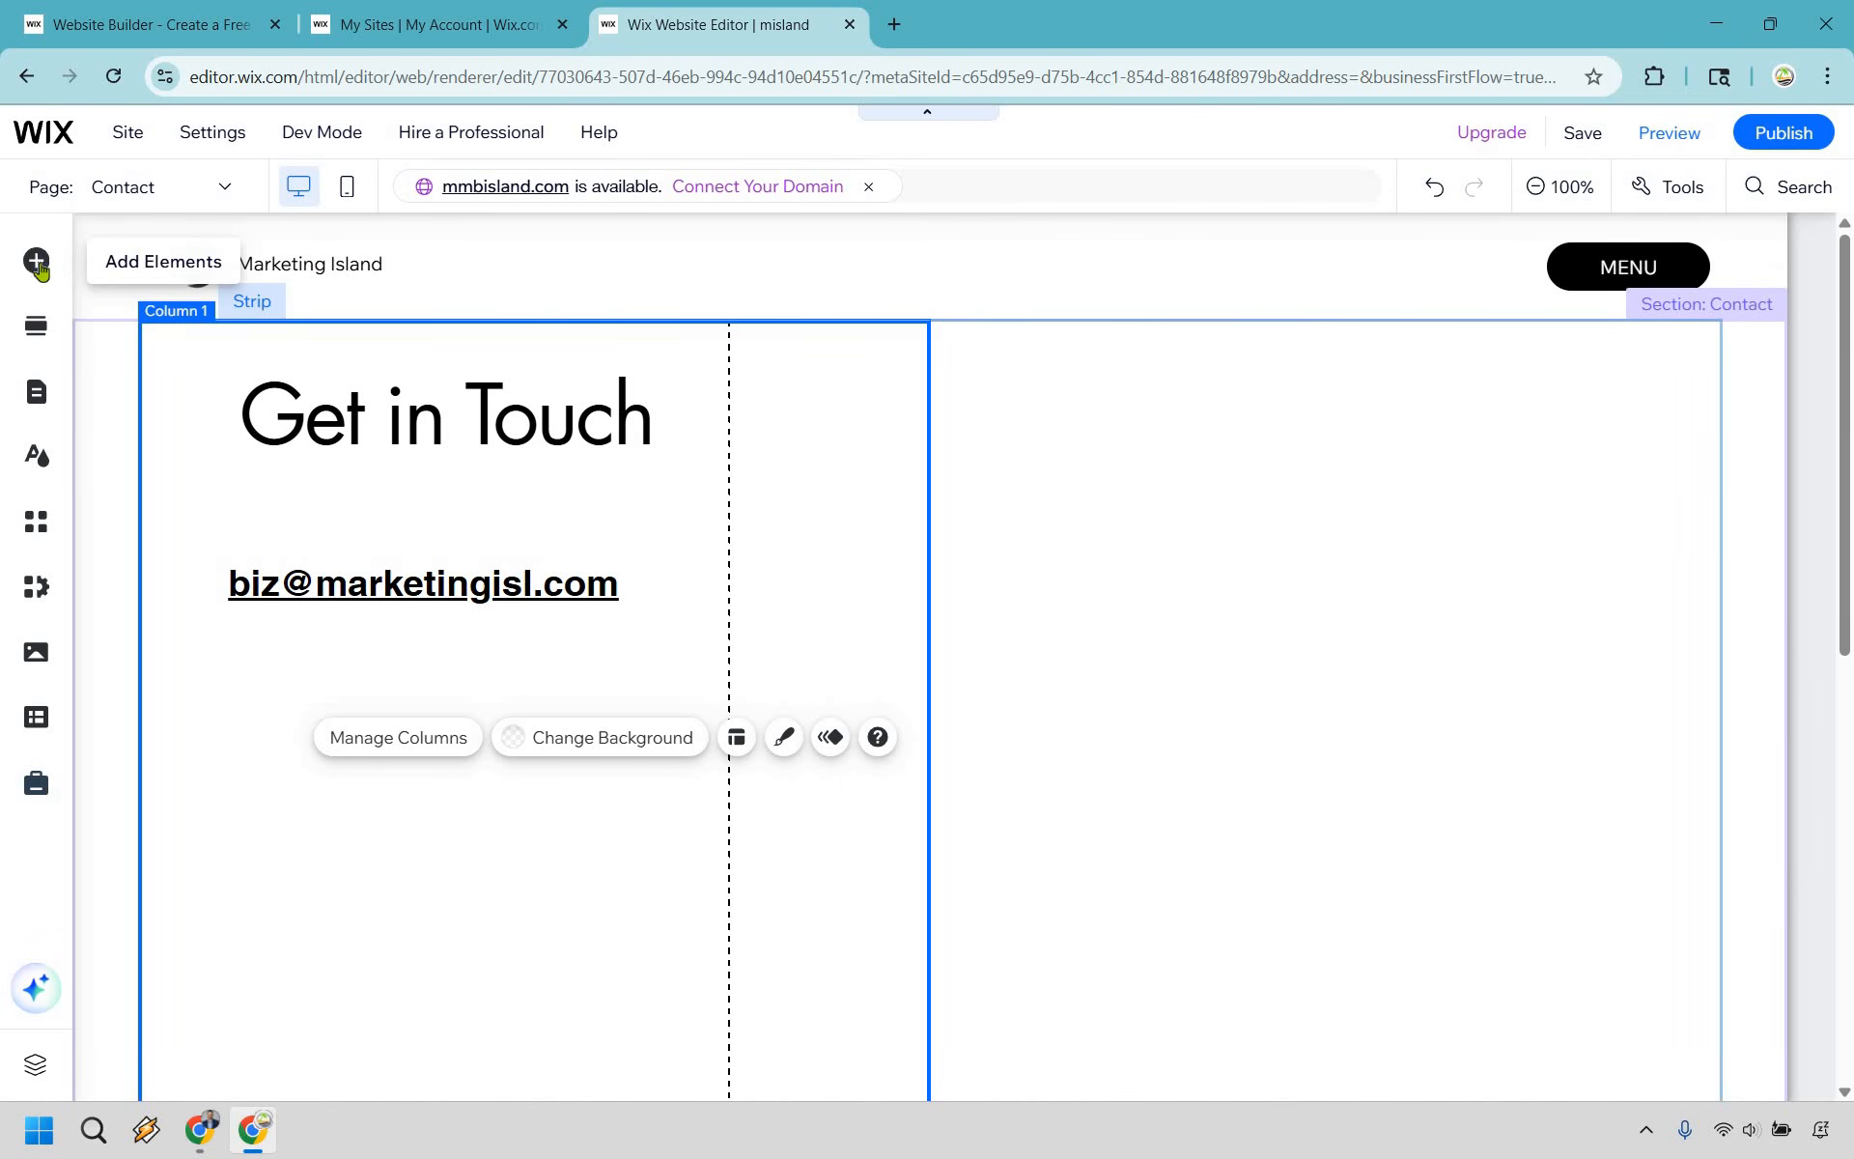
# - Switch the editor to the Home page and open the published live site
pyautogui.click(39, 396)
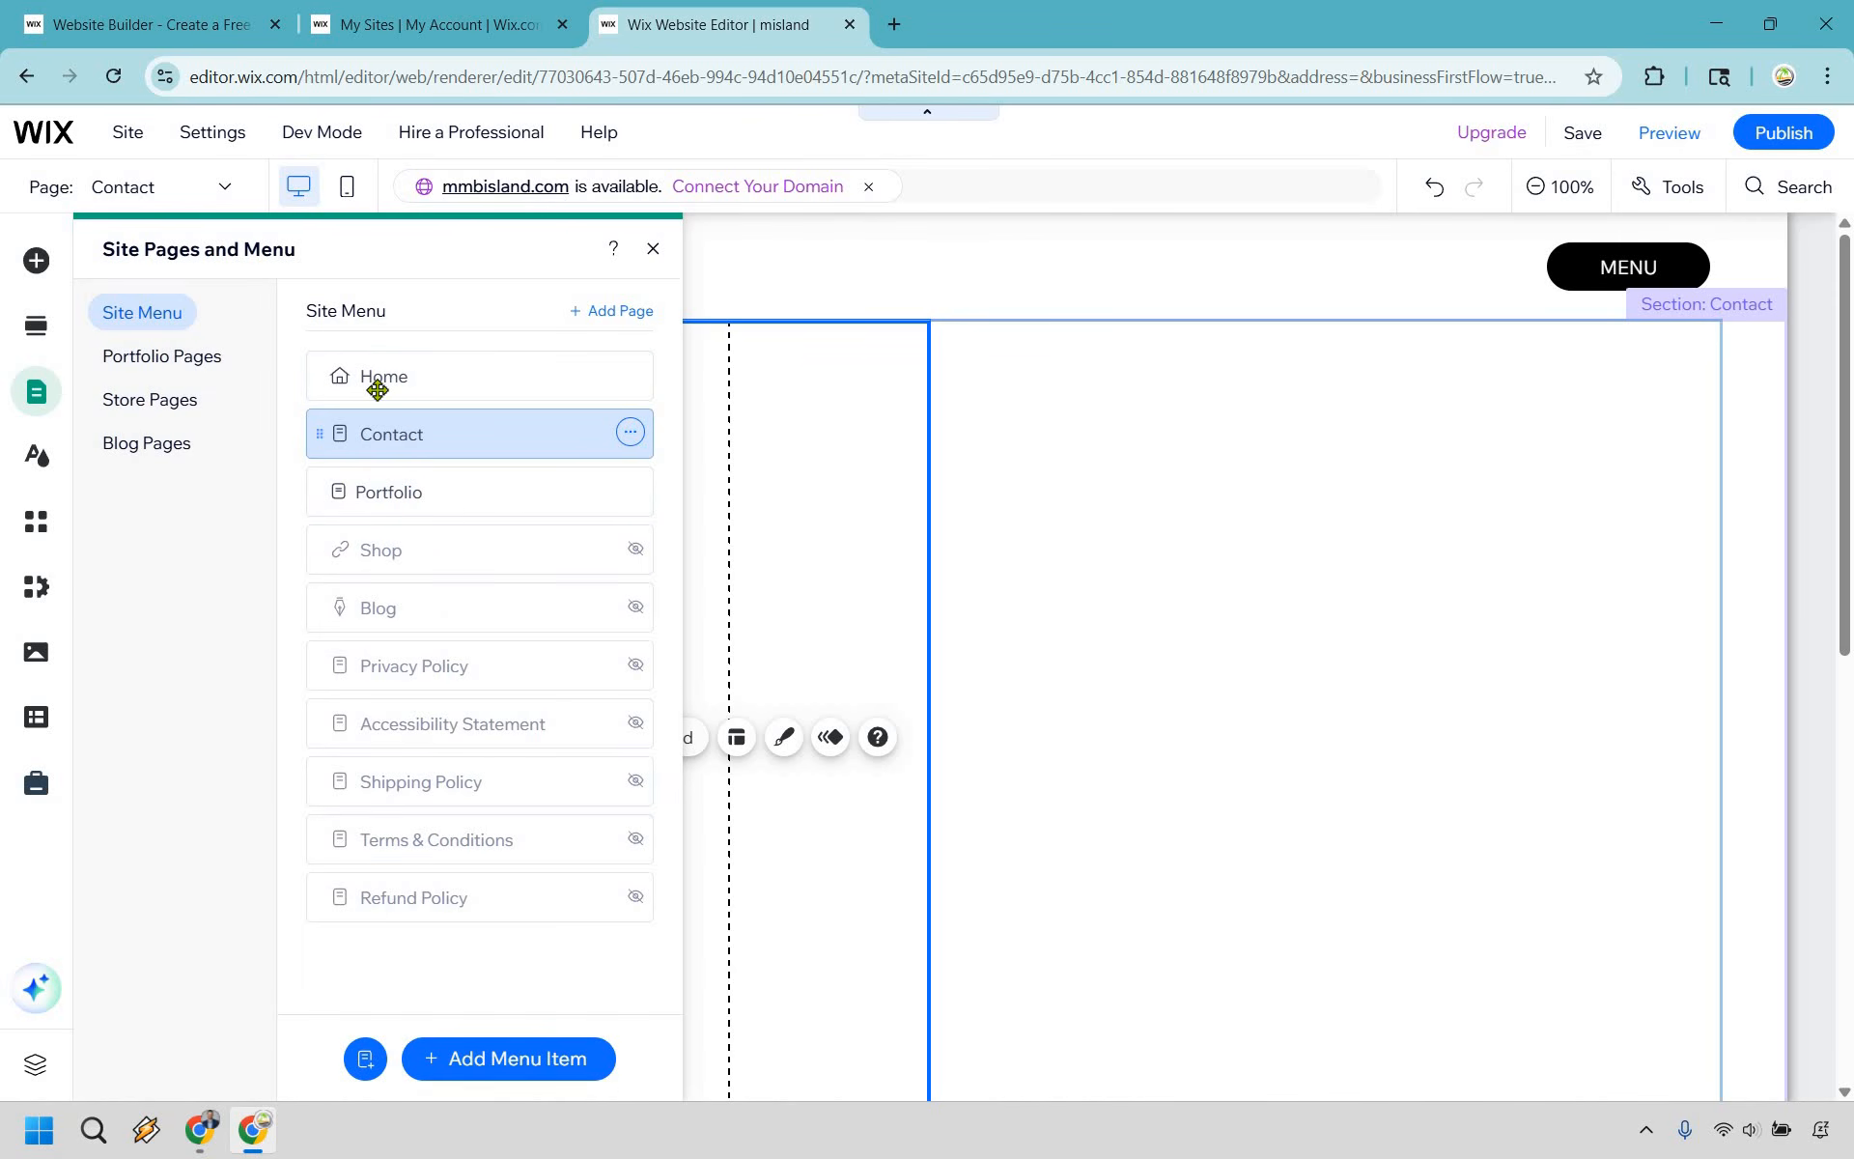
pyautogui.click(381, 377)
pyautogui.click(657, 249)
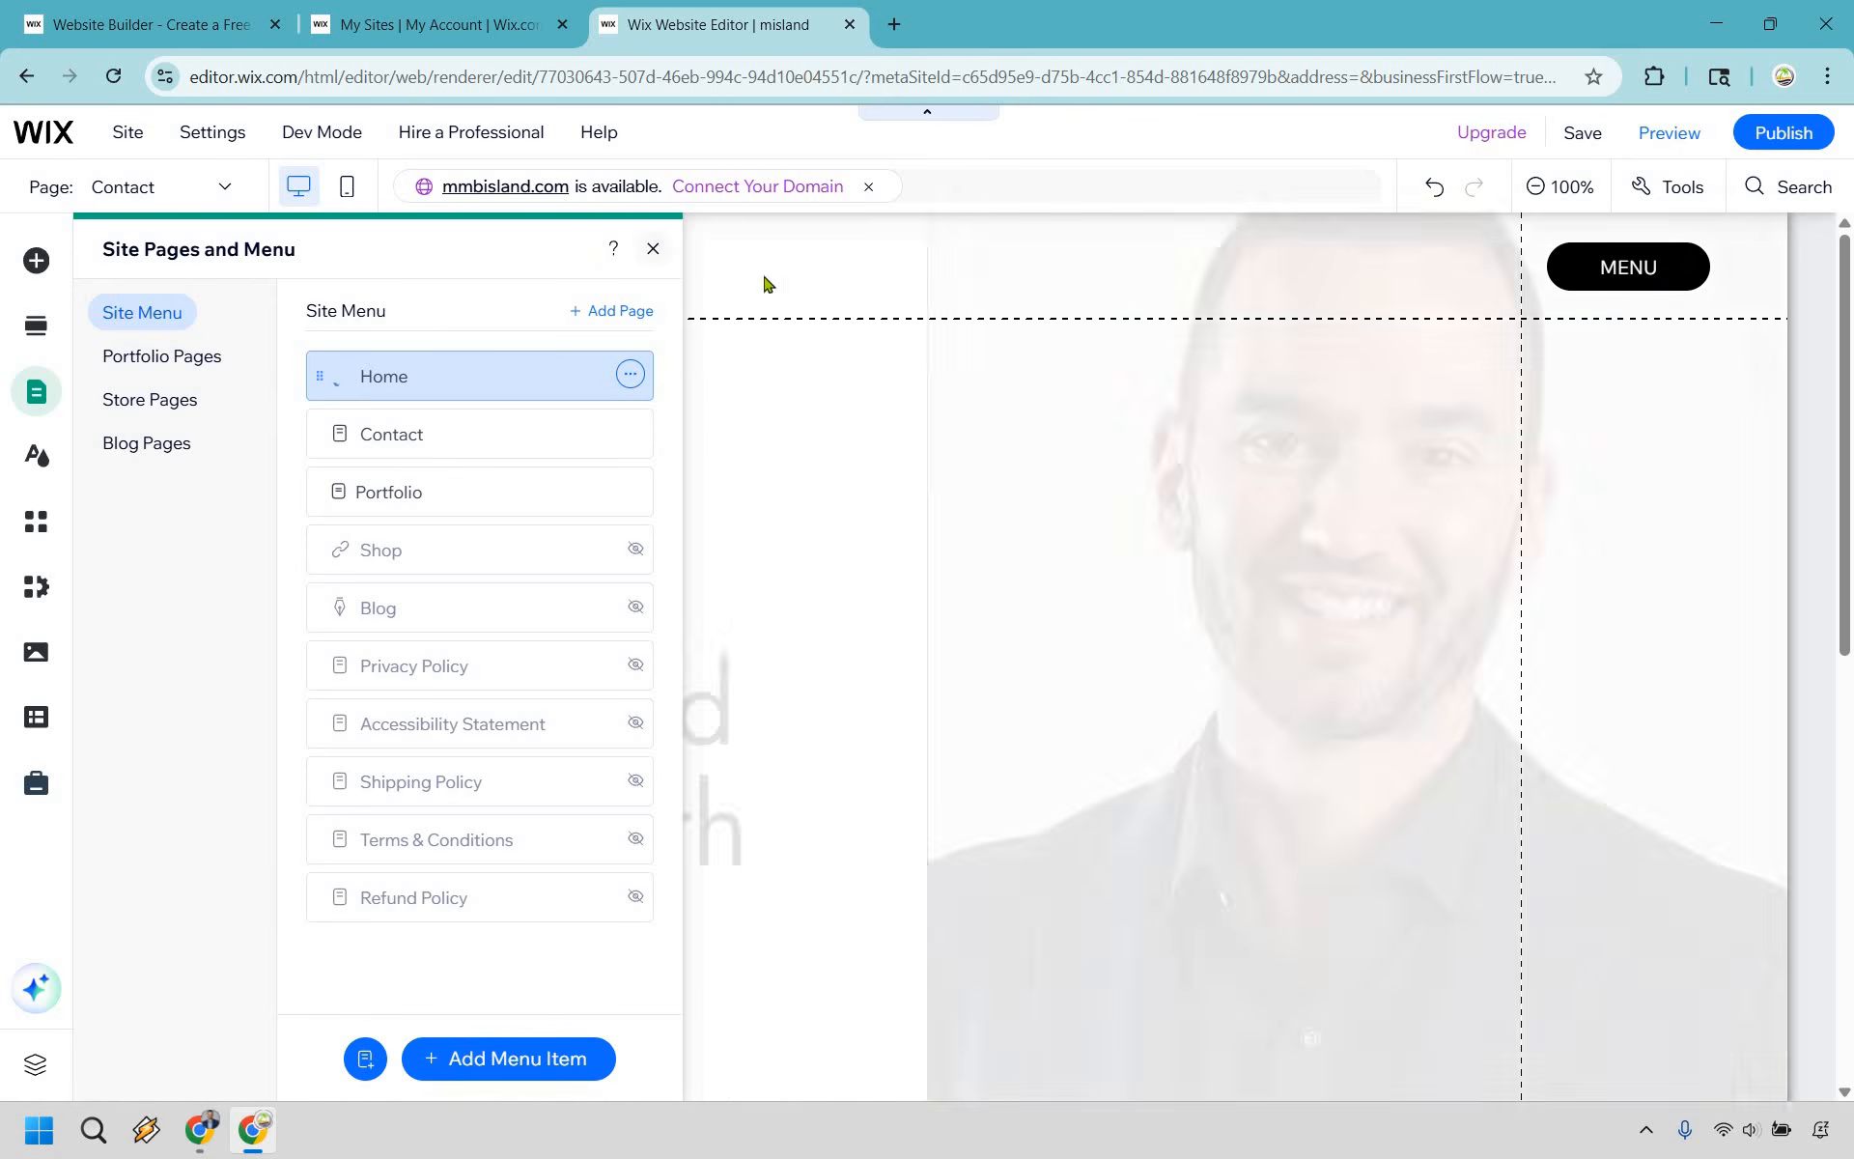
pyautogui.moveTo(1753, 138)
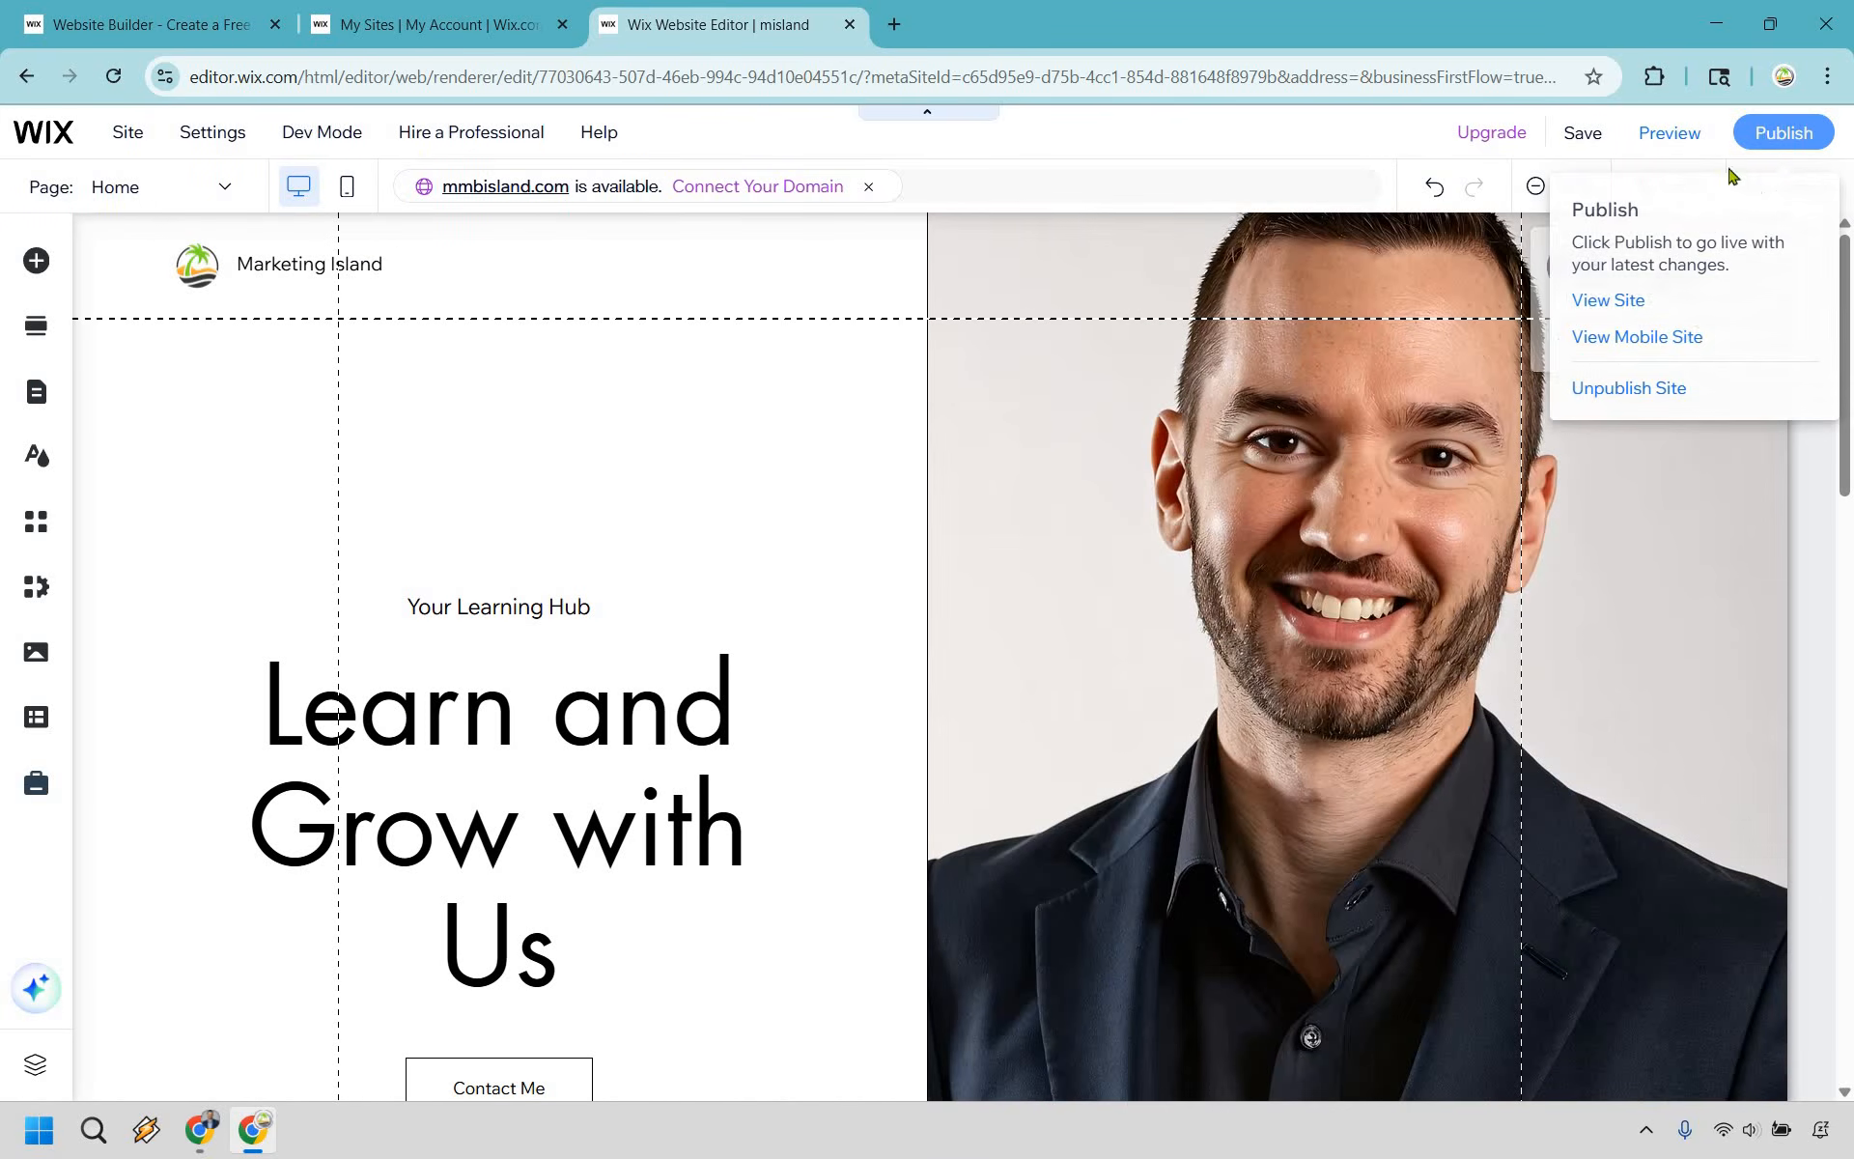
pyautogui.click(1605, 300)
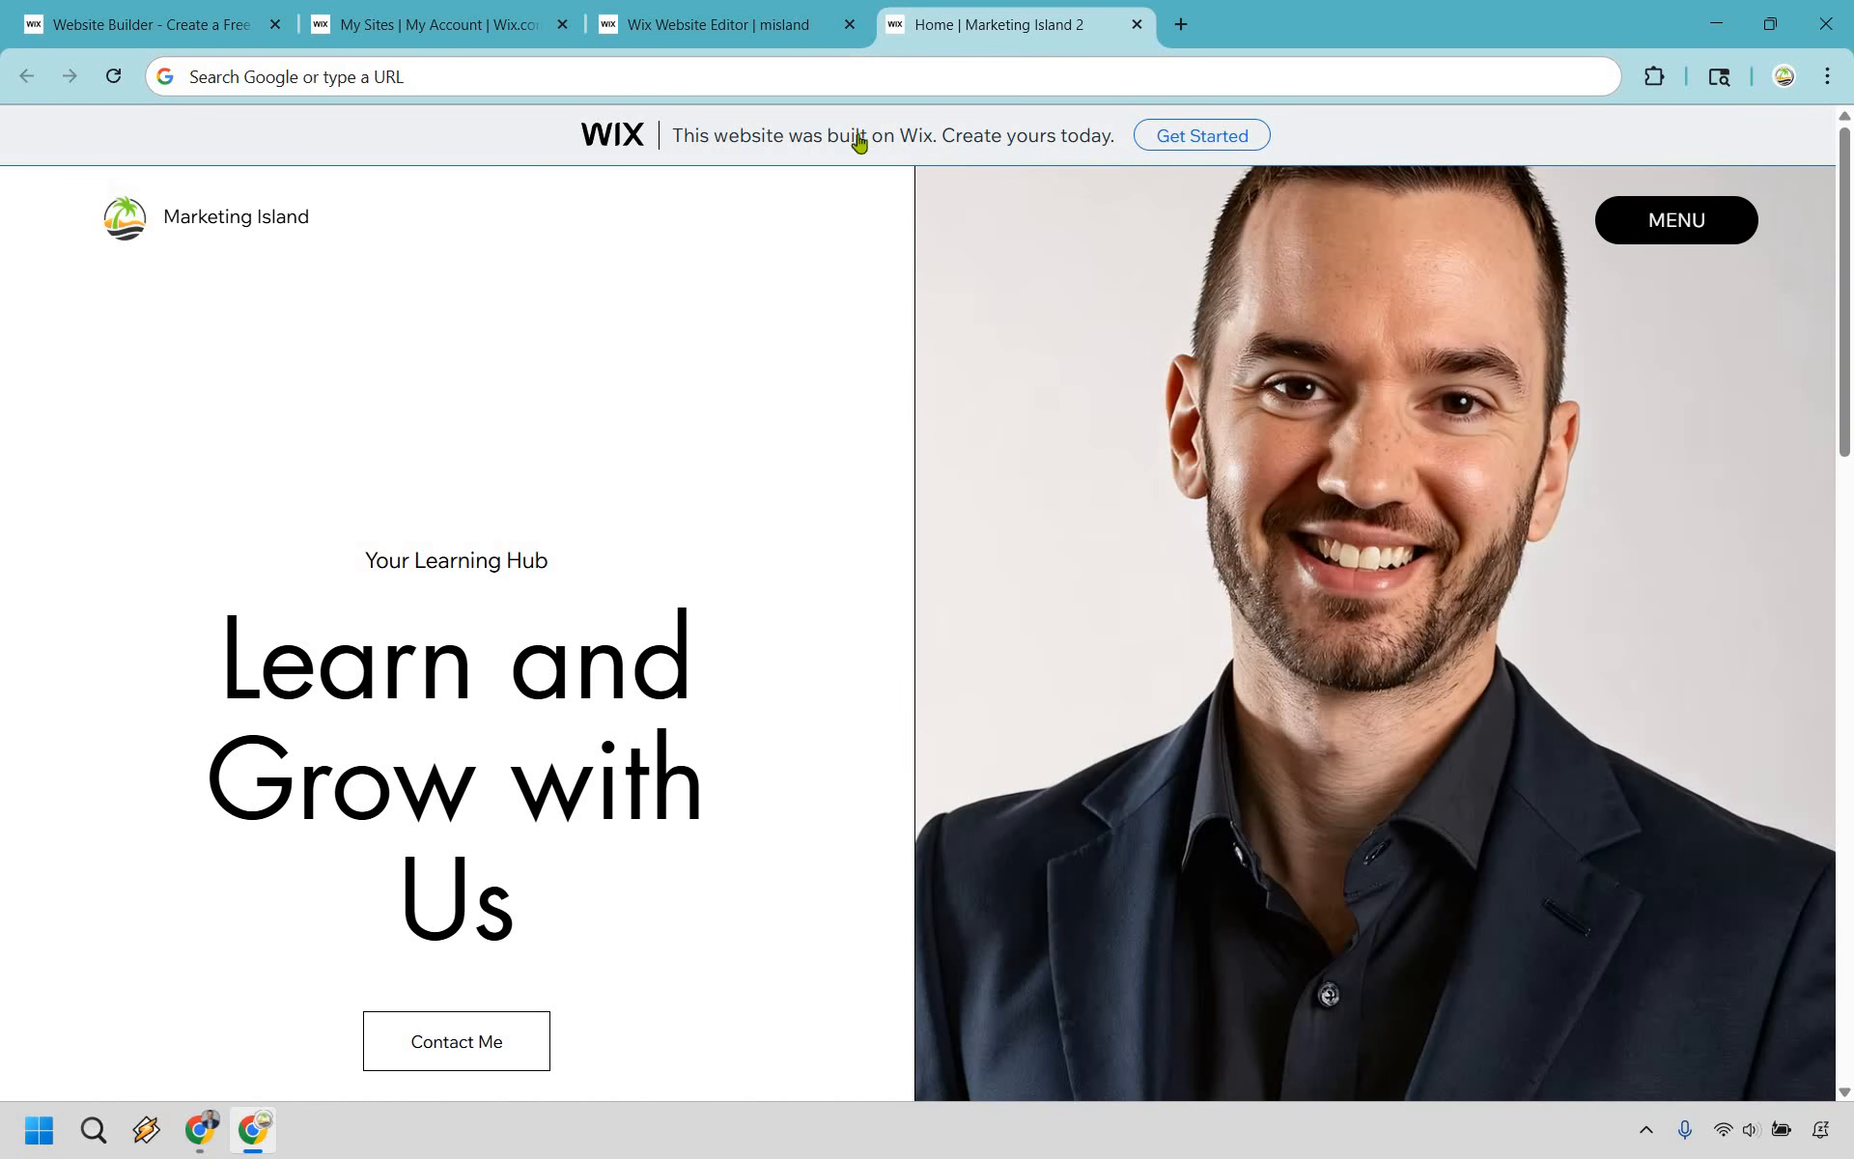
# - Examine the live home page, covering its navigation menu, hero section, Our Tutorials video and footer
pyautogui.click(1720, 226)
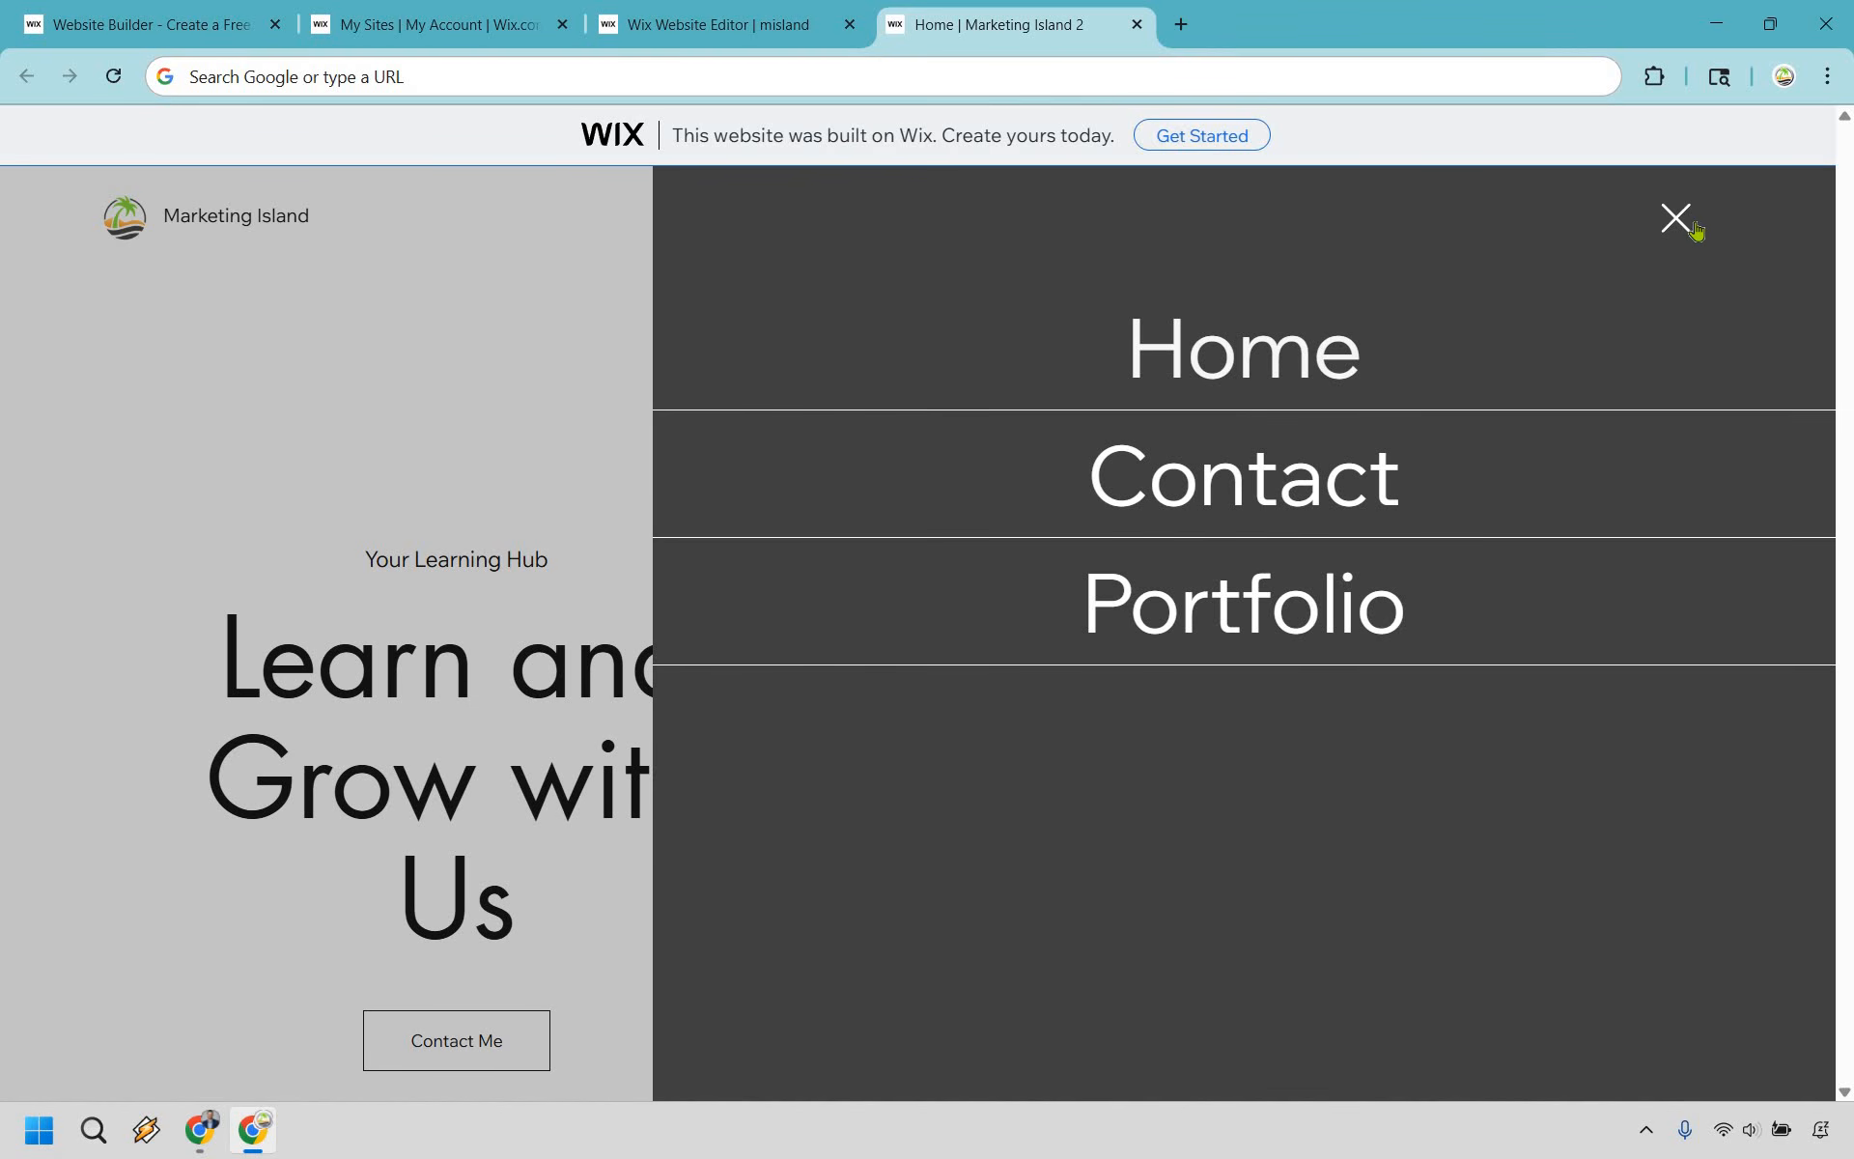
pyautogui.click(487, 1051)
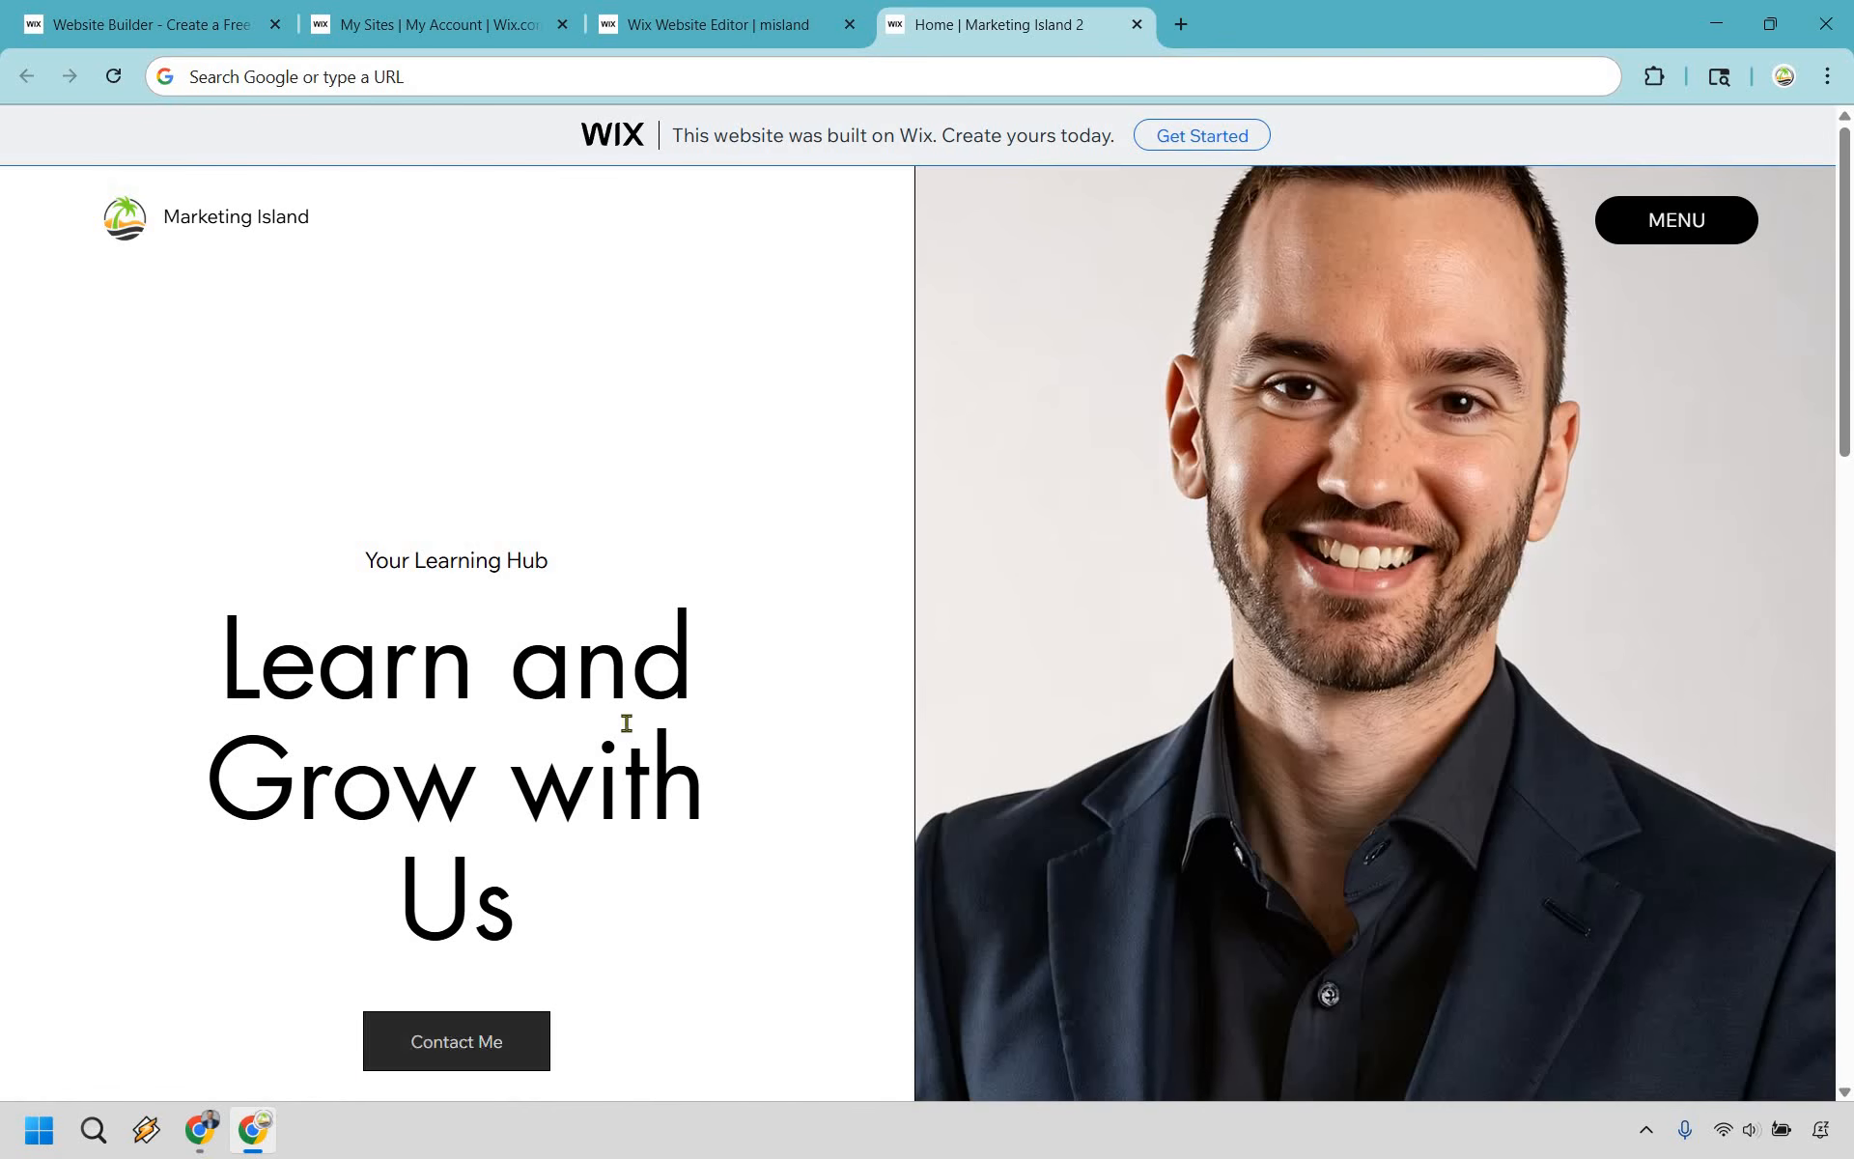
pyautogui.scroll(-1, 773, 507)
pyautogui.scroll(-8, 773, 507)
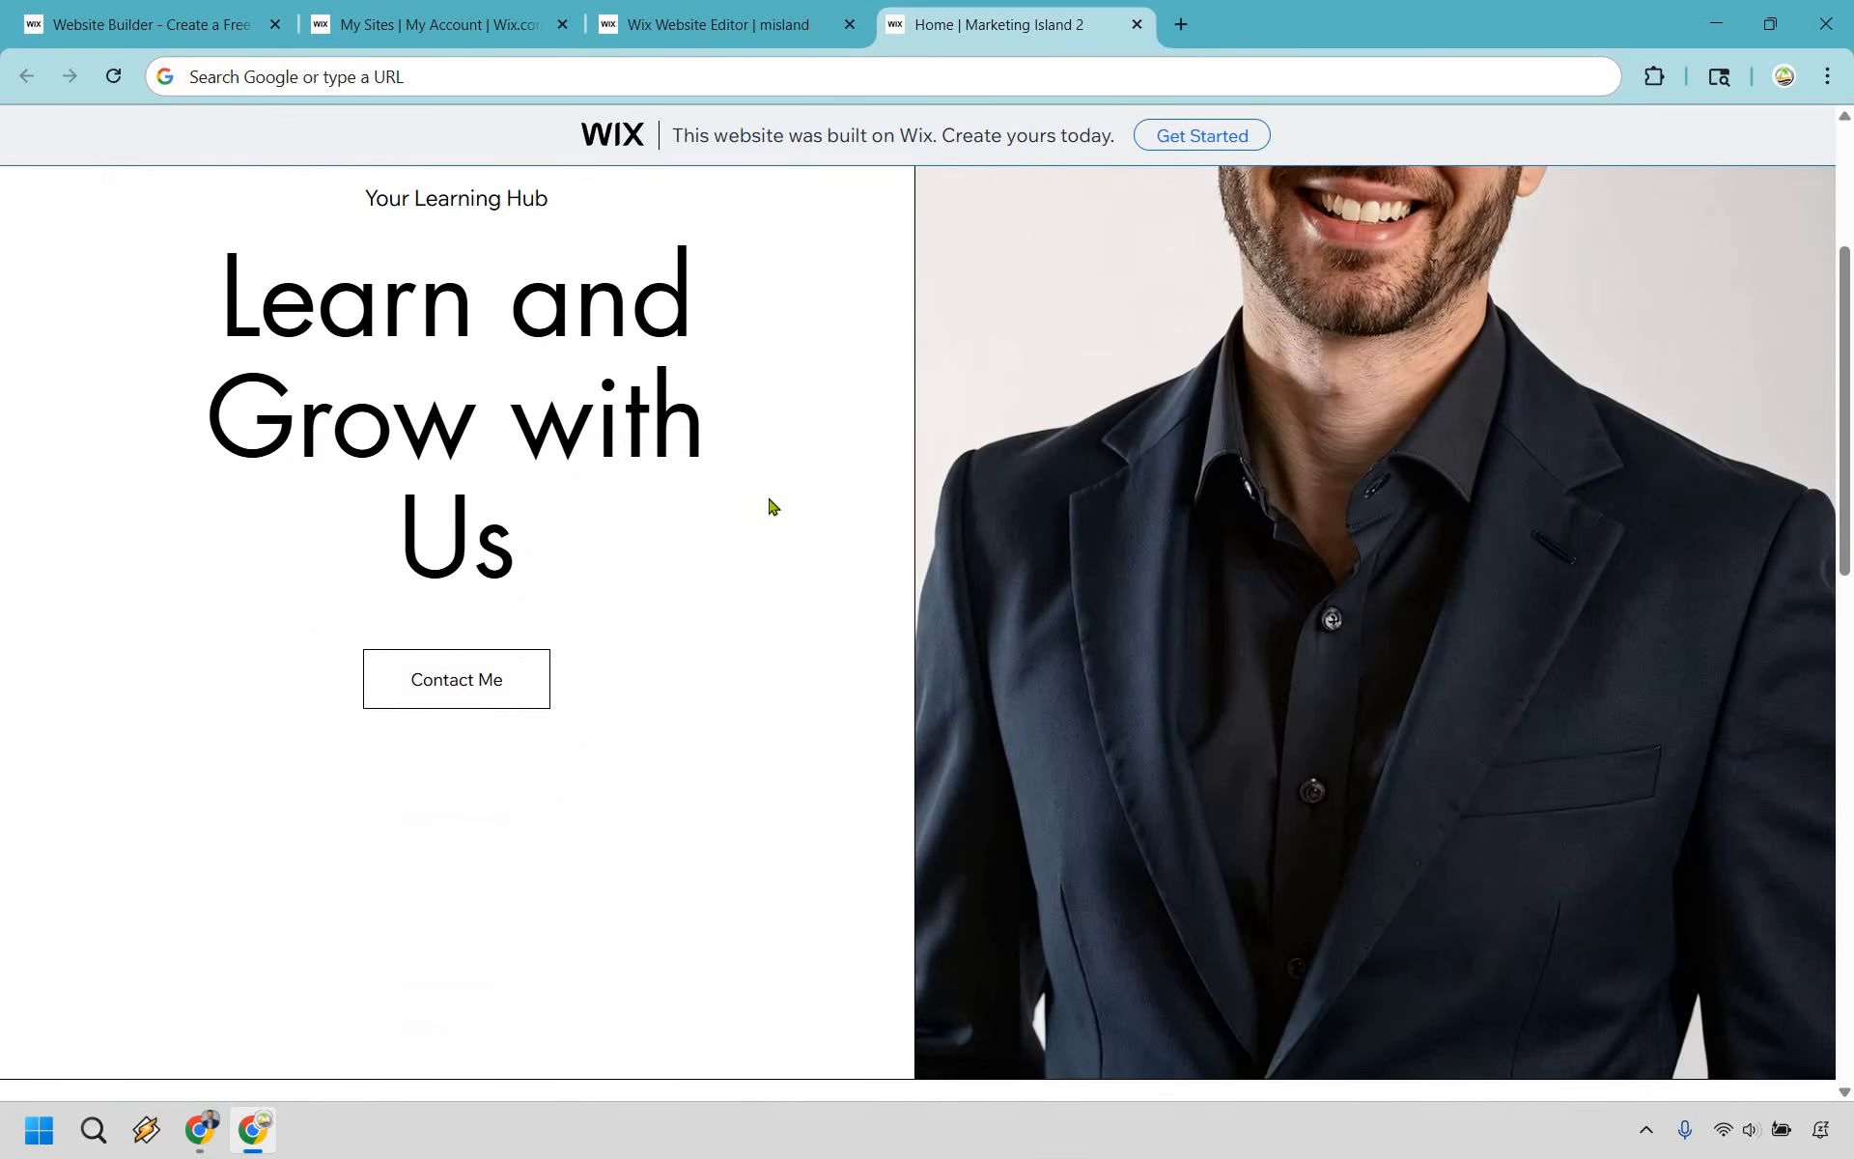
pyautogui.scroll(-3, 993, 621)
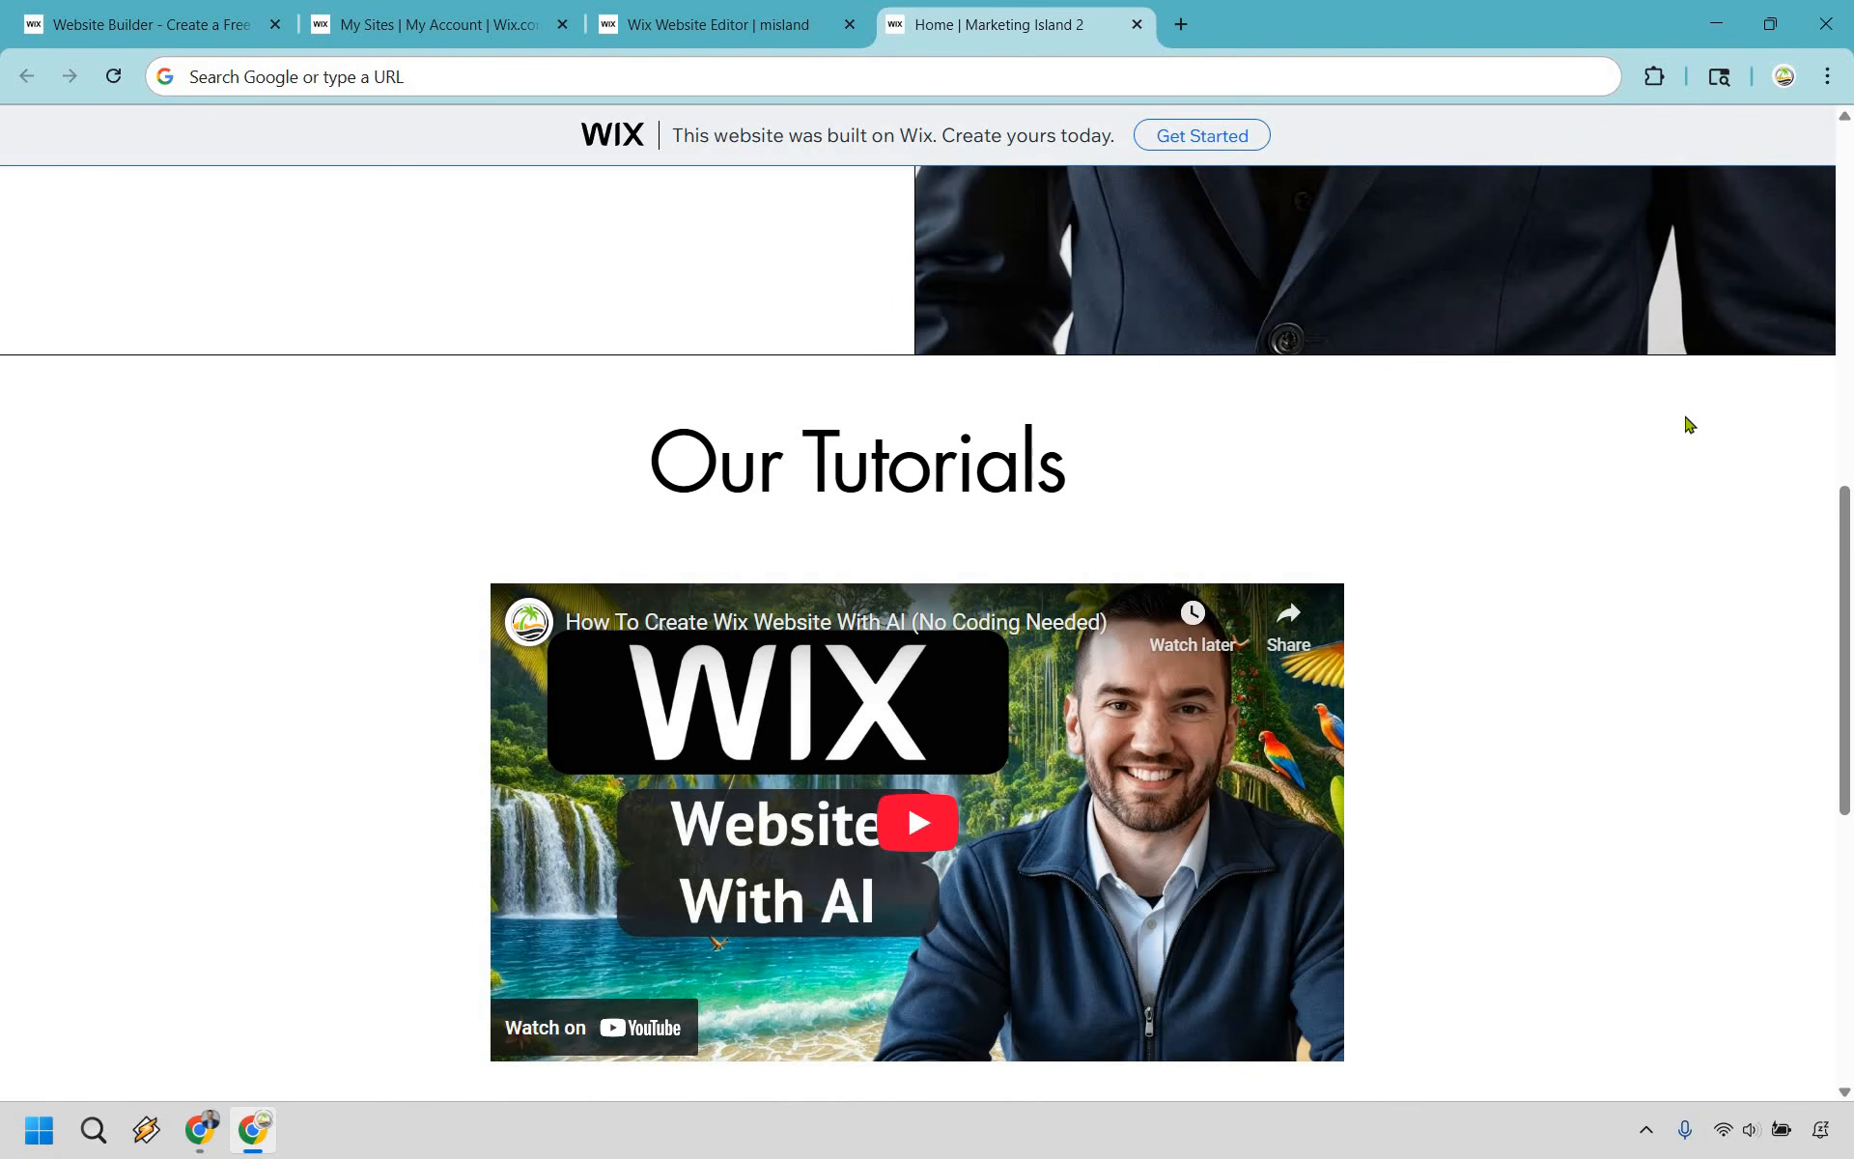
pyautogui.scroll(-5, 723, 612)
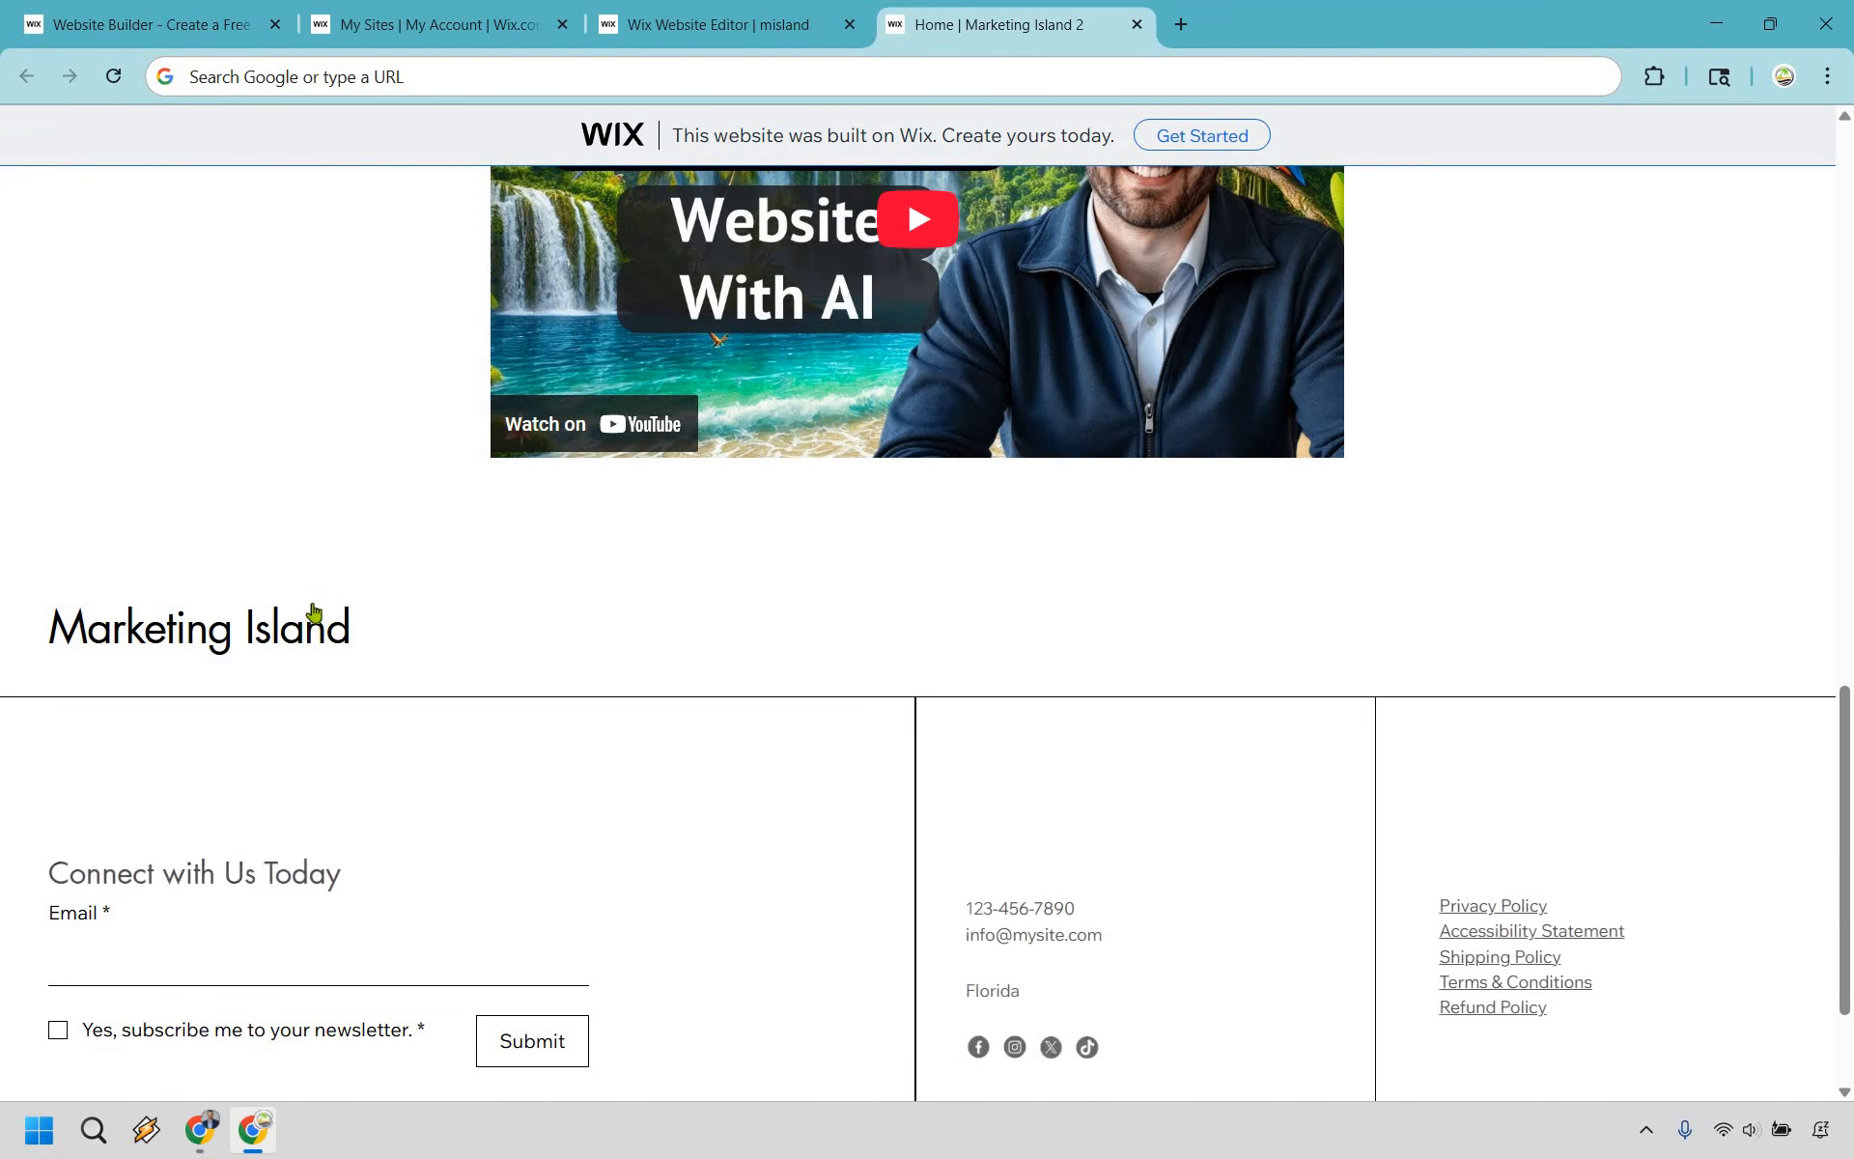
pyautogui.scroll(-2, 1556, 608)
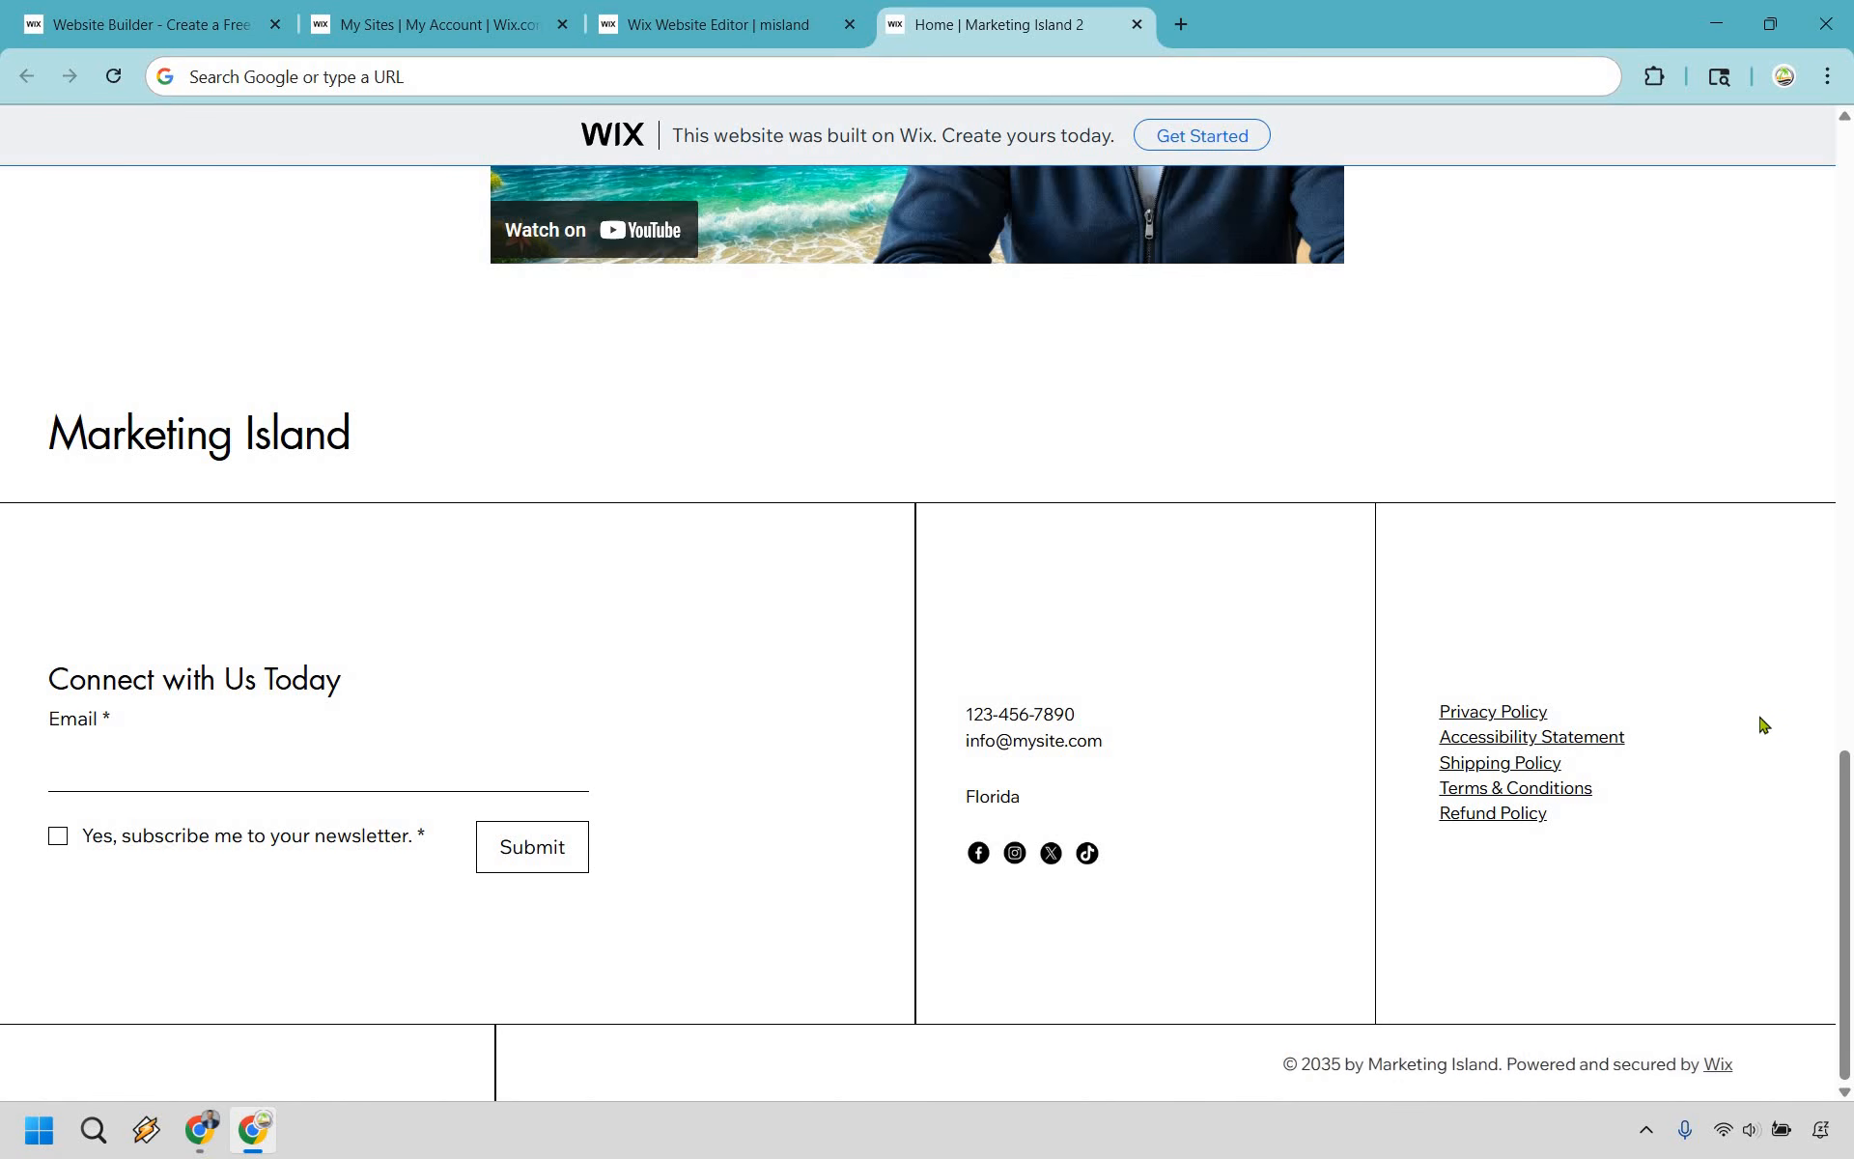
pyautogui.scroll(15, 1767, 727)
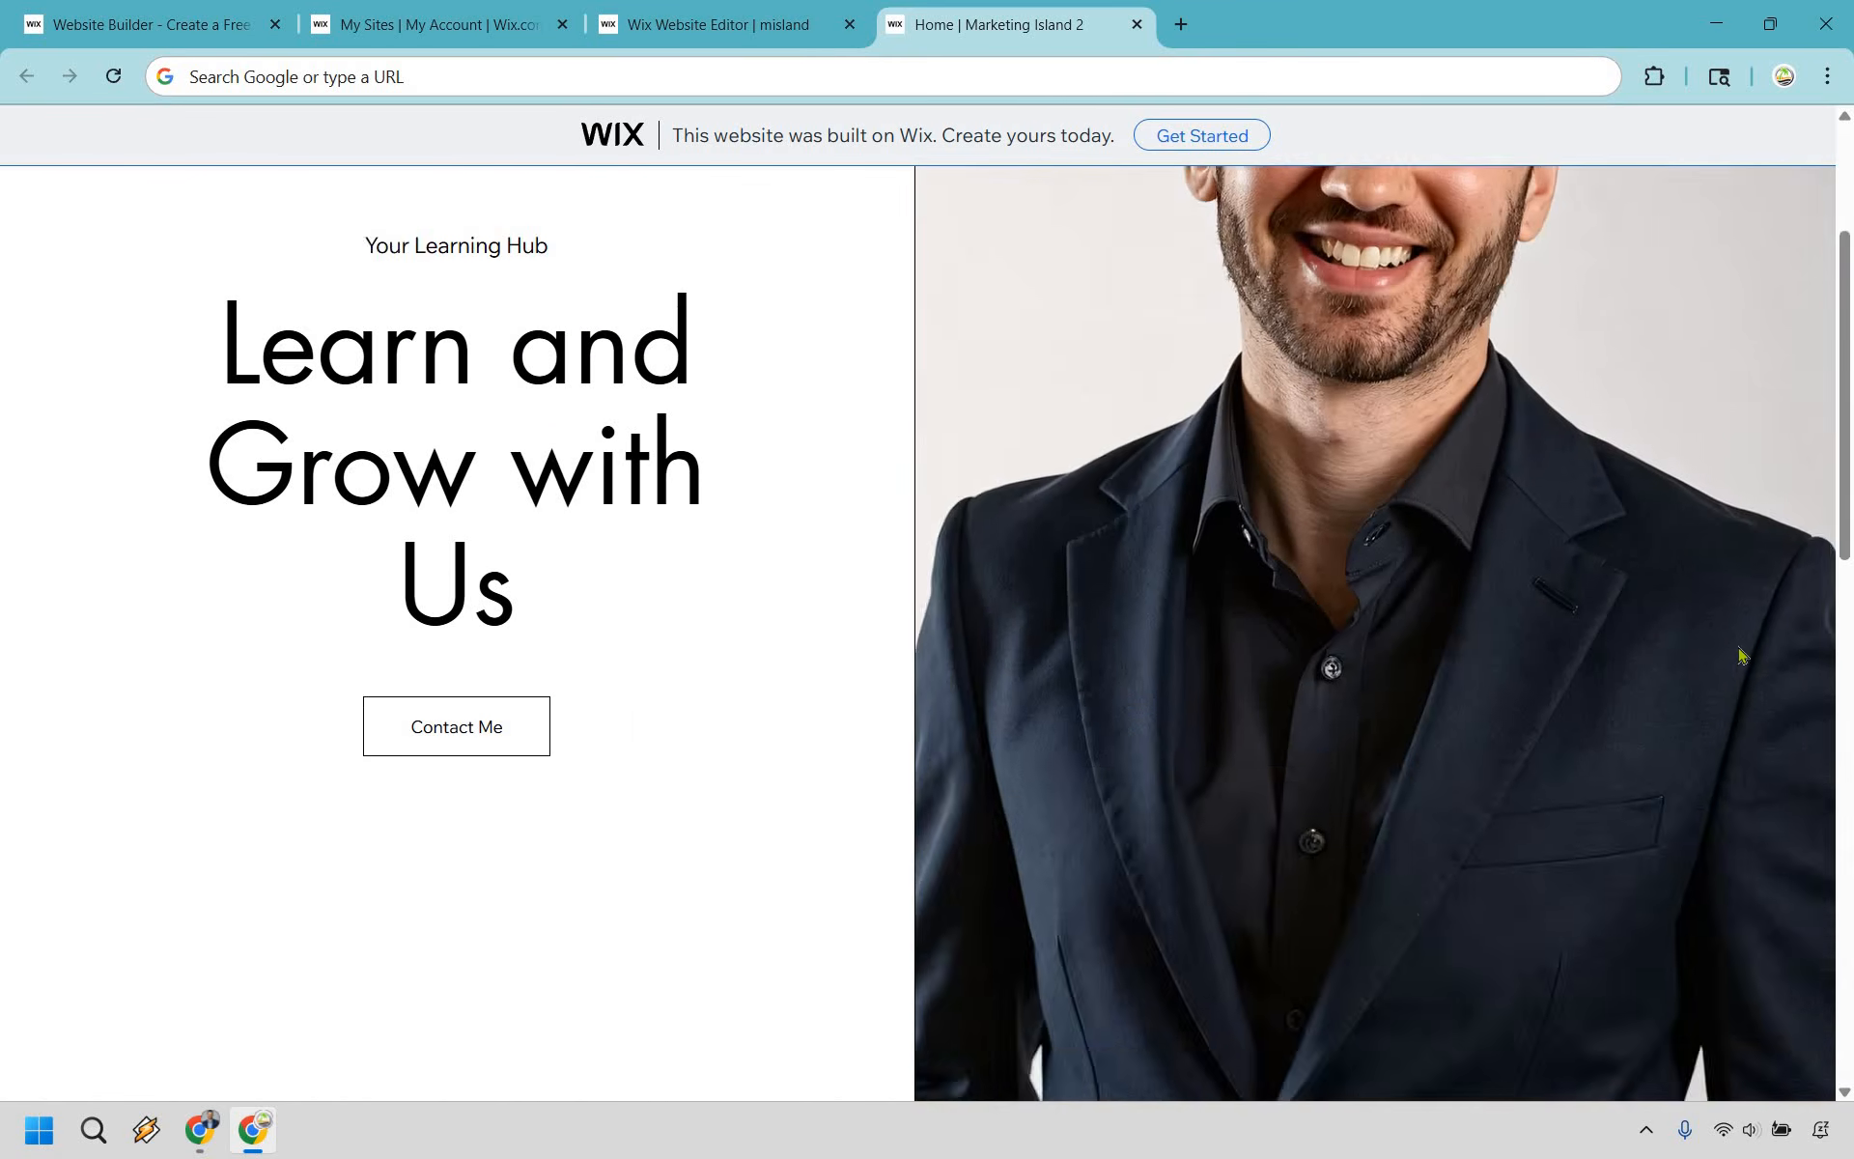
pyautogui.scroll(-5, 1742, 654)
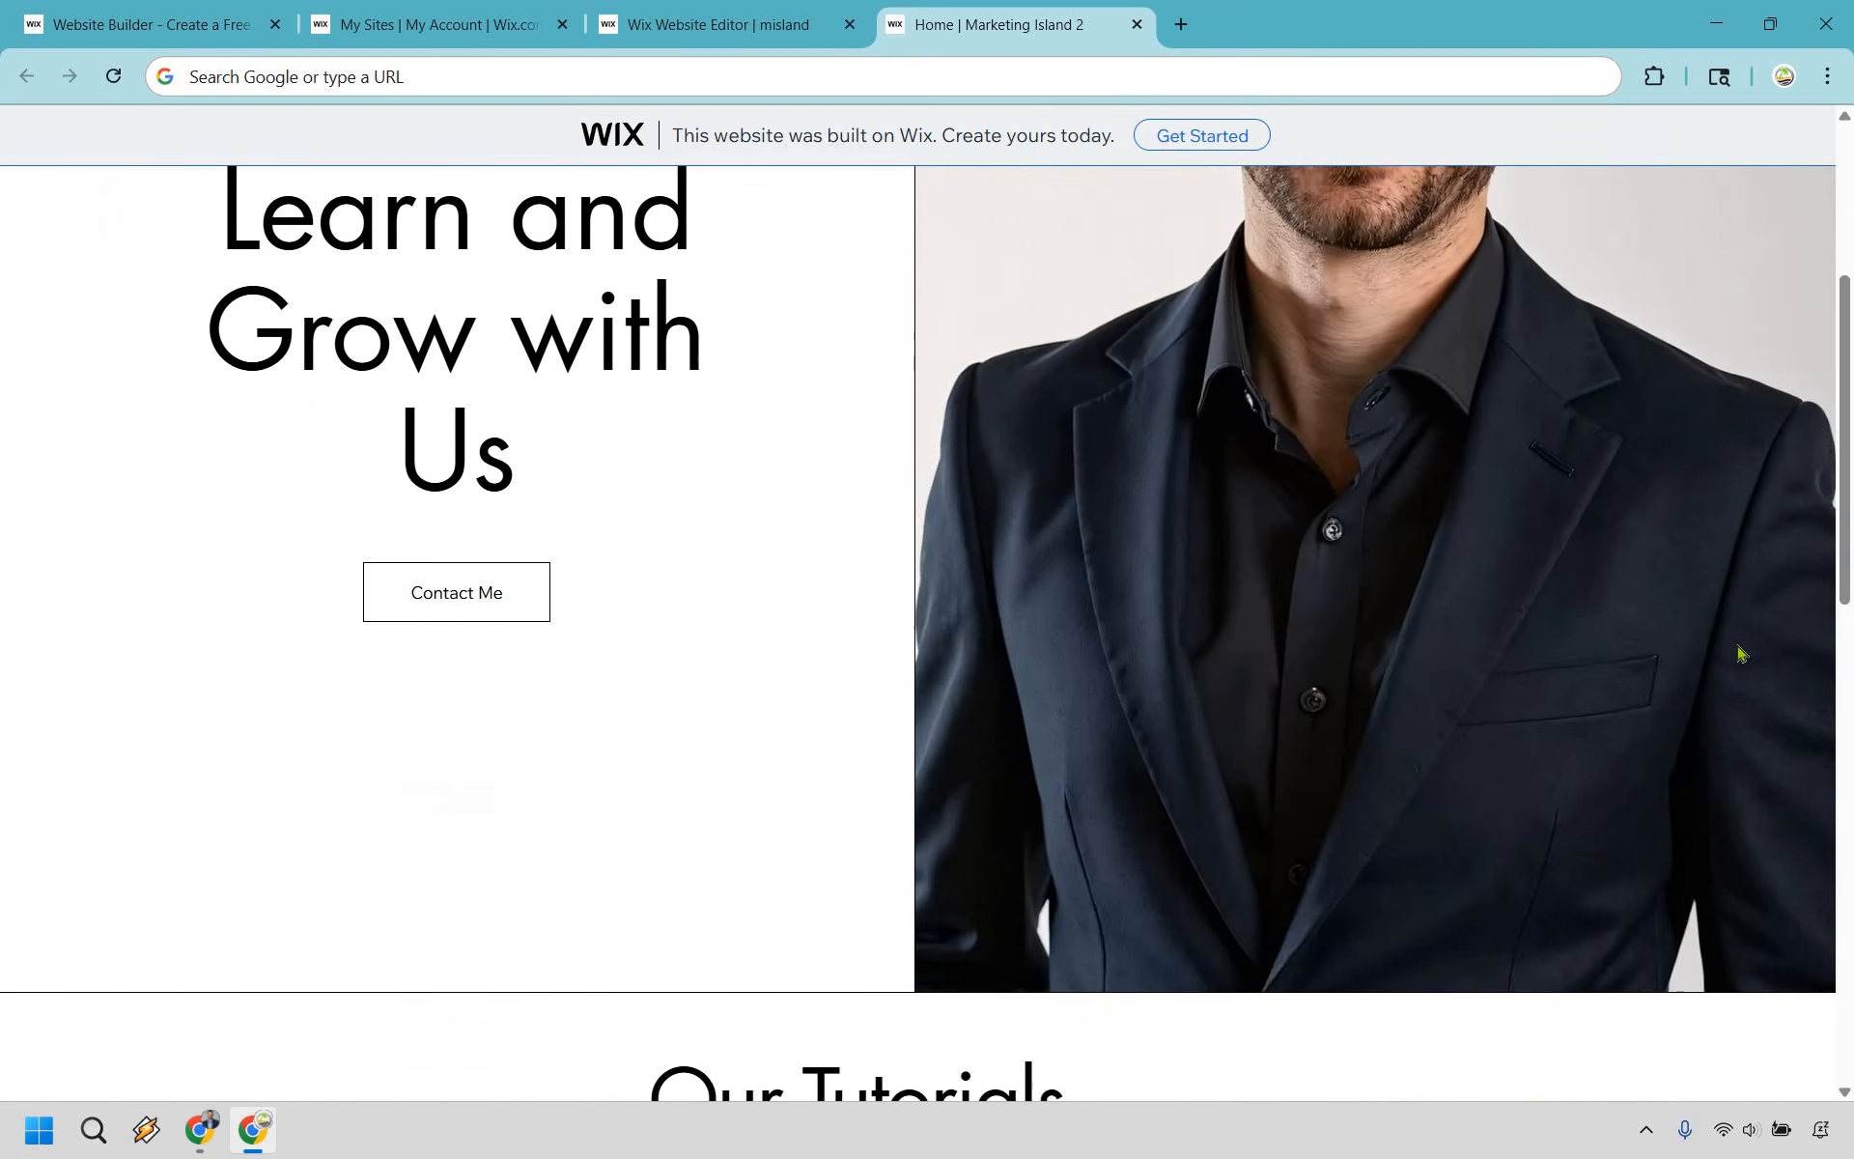
pyautogui.scroll(5, 1741, 654)
pyautogui.scroll(-6, 1741, 654)
pyautogui.scroll(4, 1741, 654)
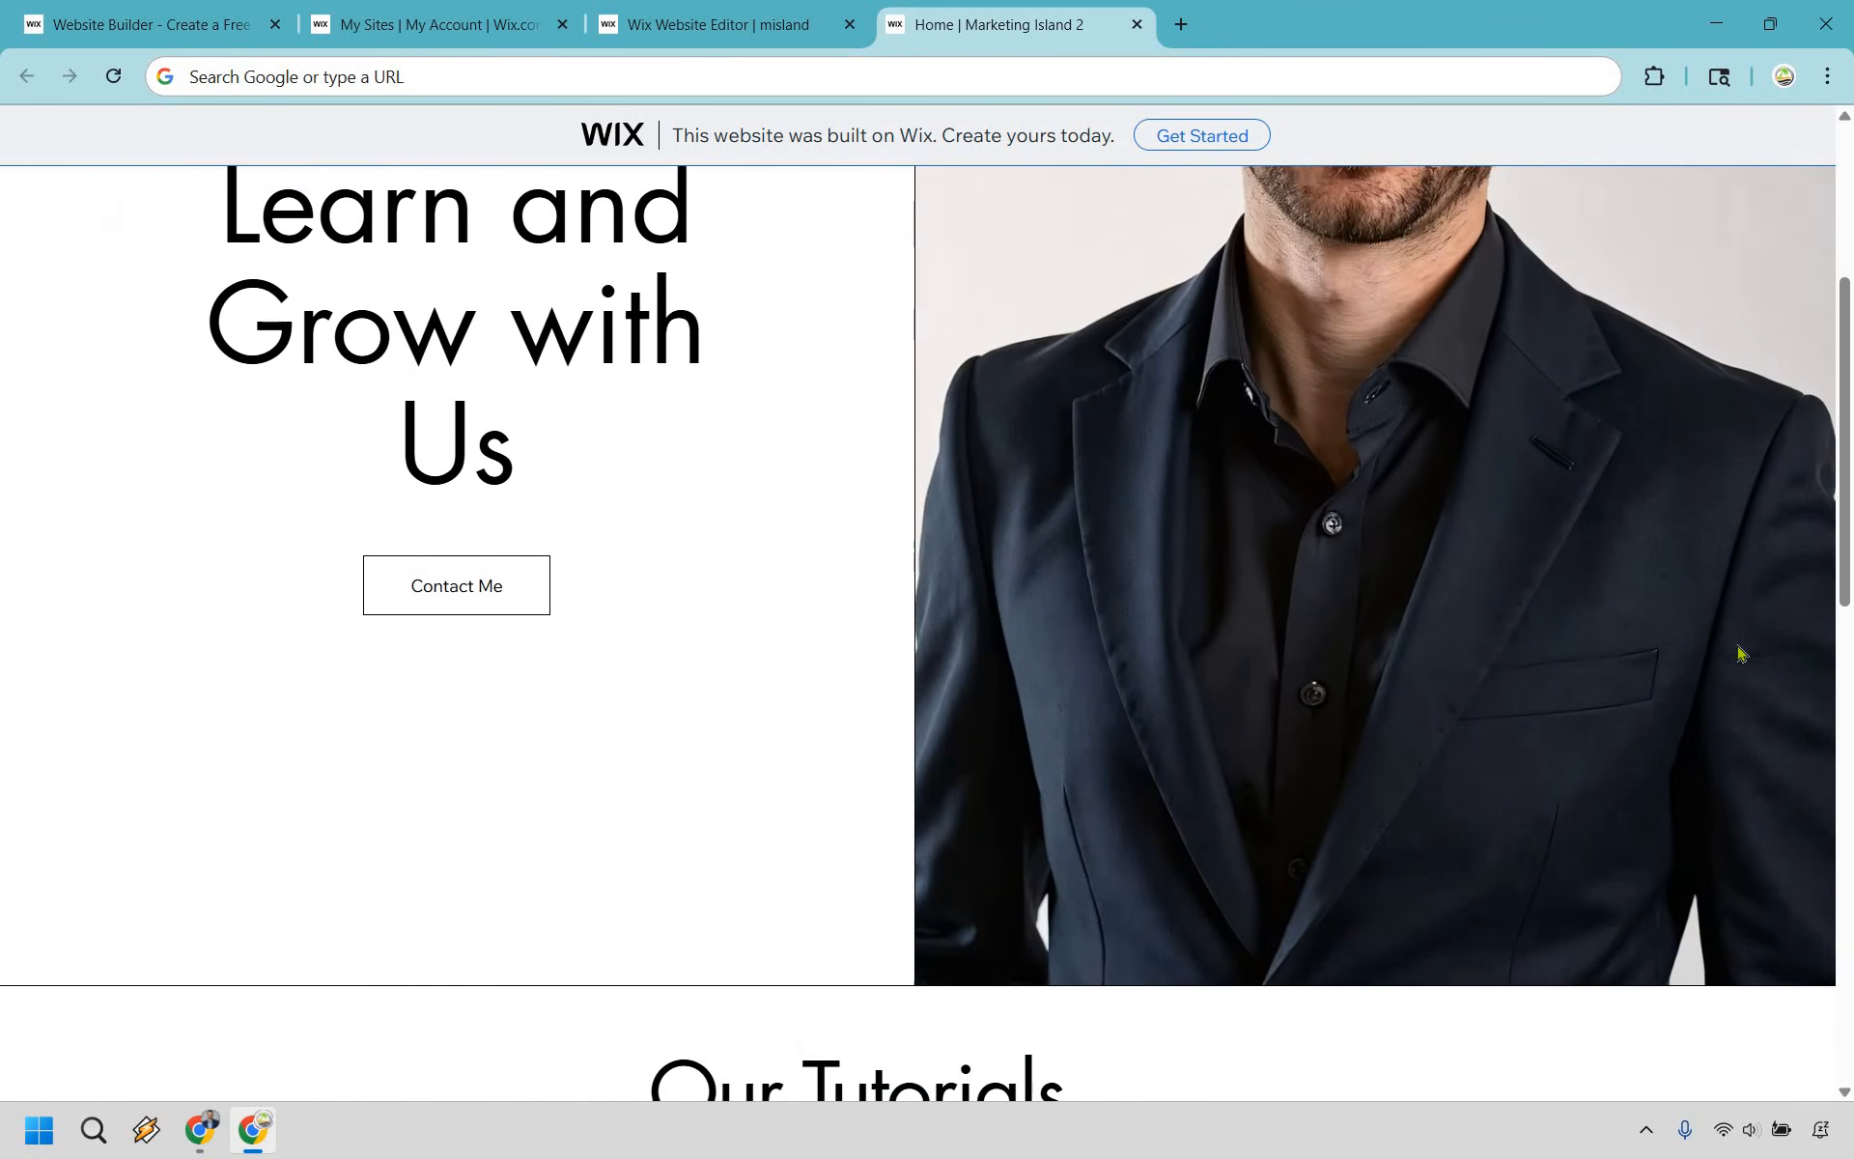
pyautogui.scroll(-3, 585, 751)
pyautogui.scroll(1, 393, 745)
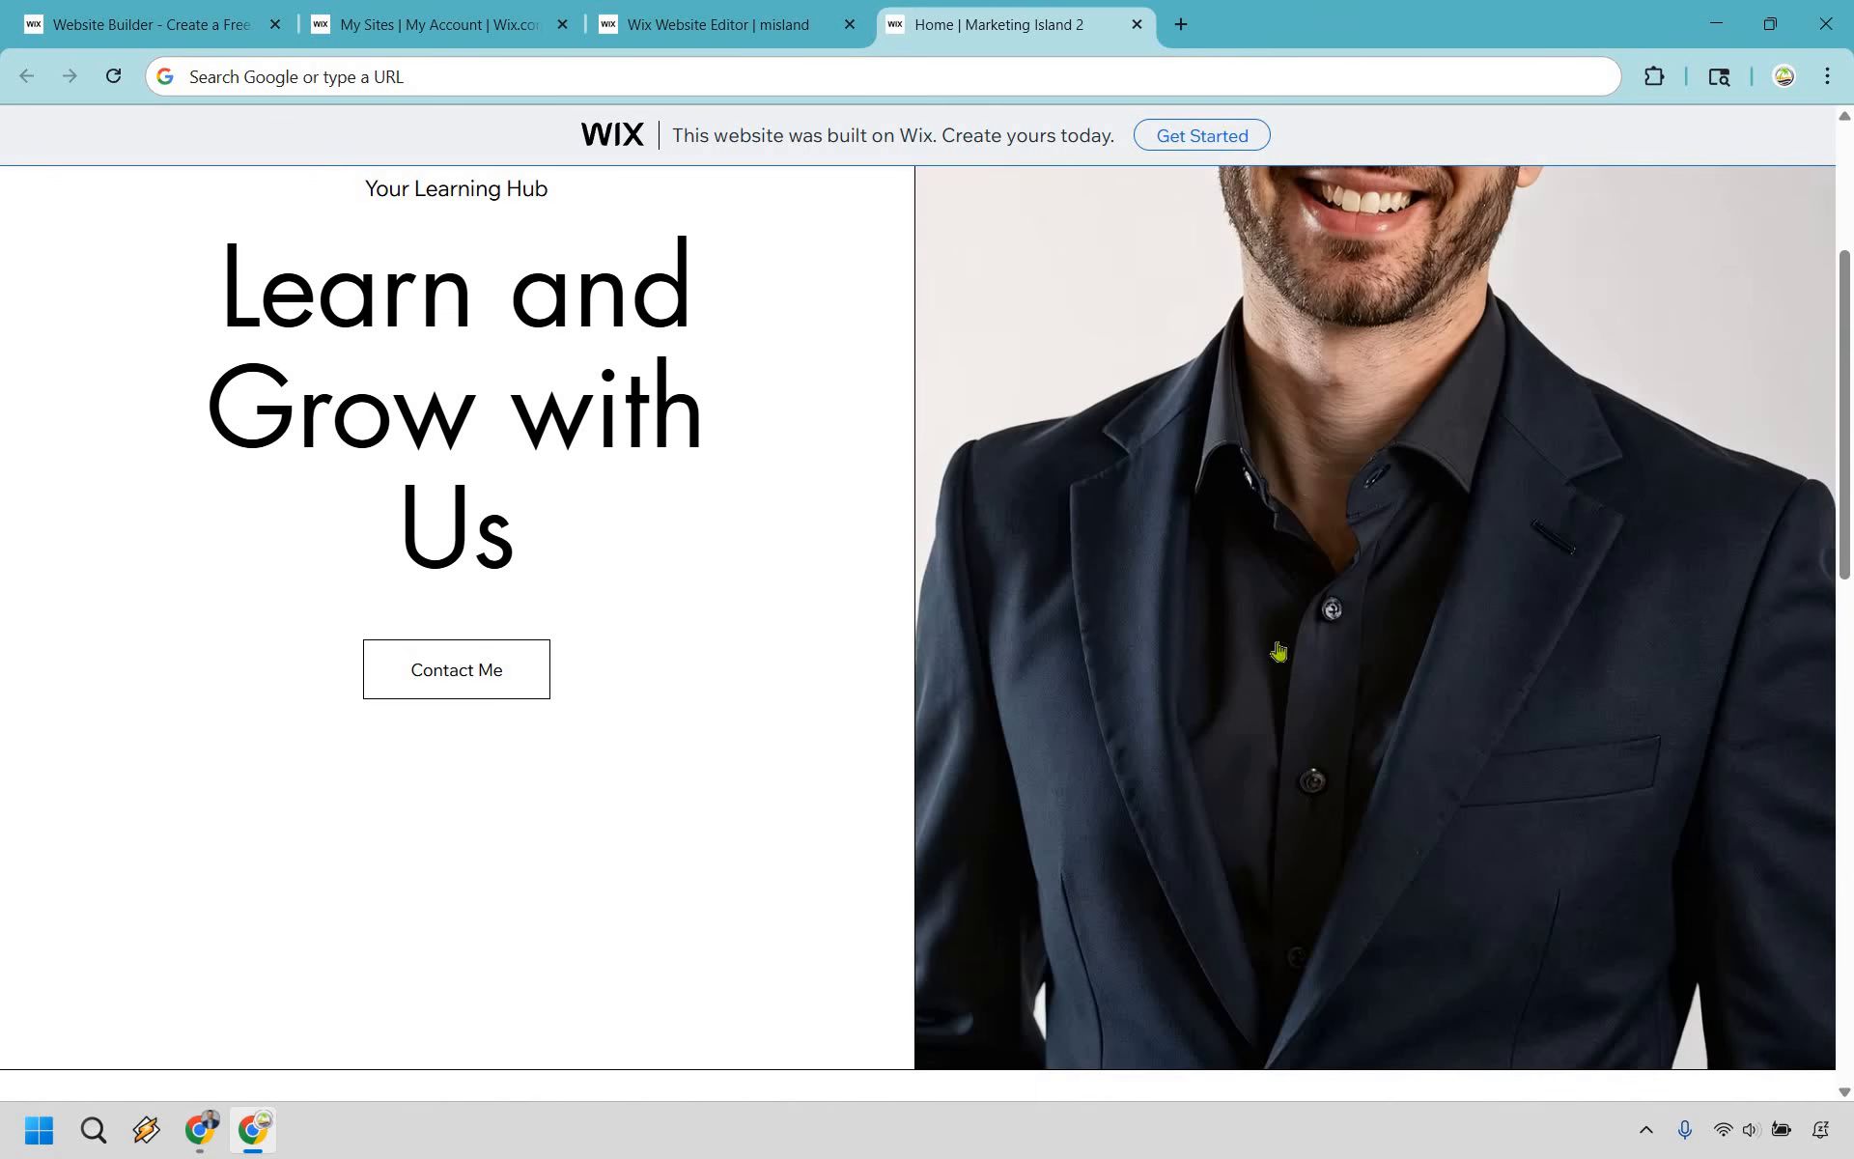
pyautogui.scroll(-6, 356, 547)
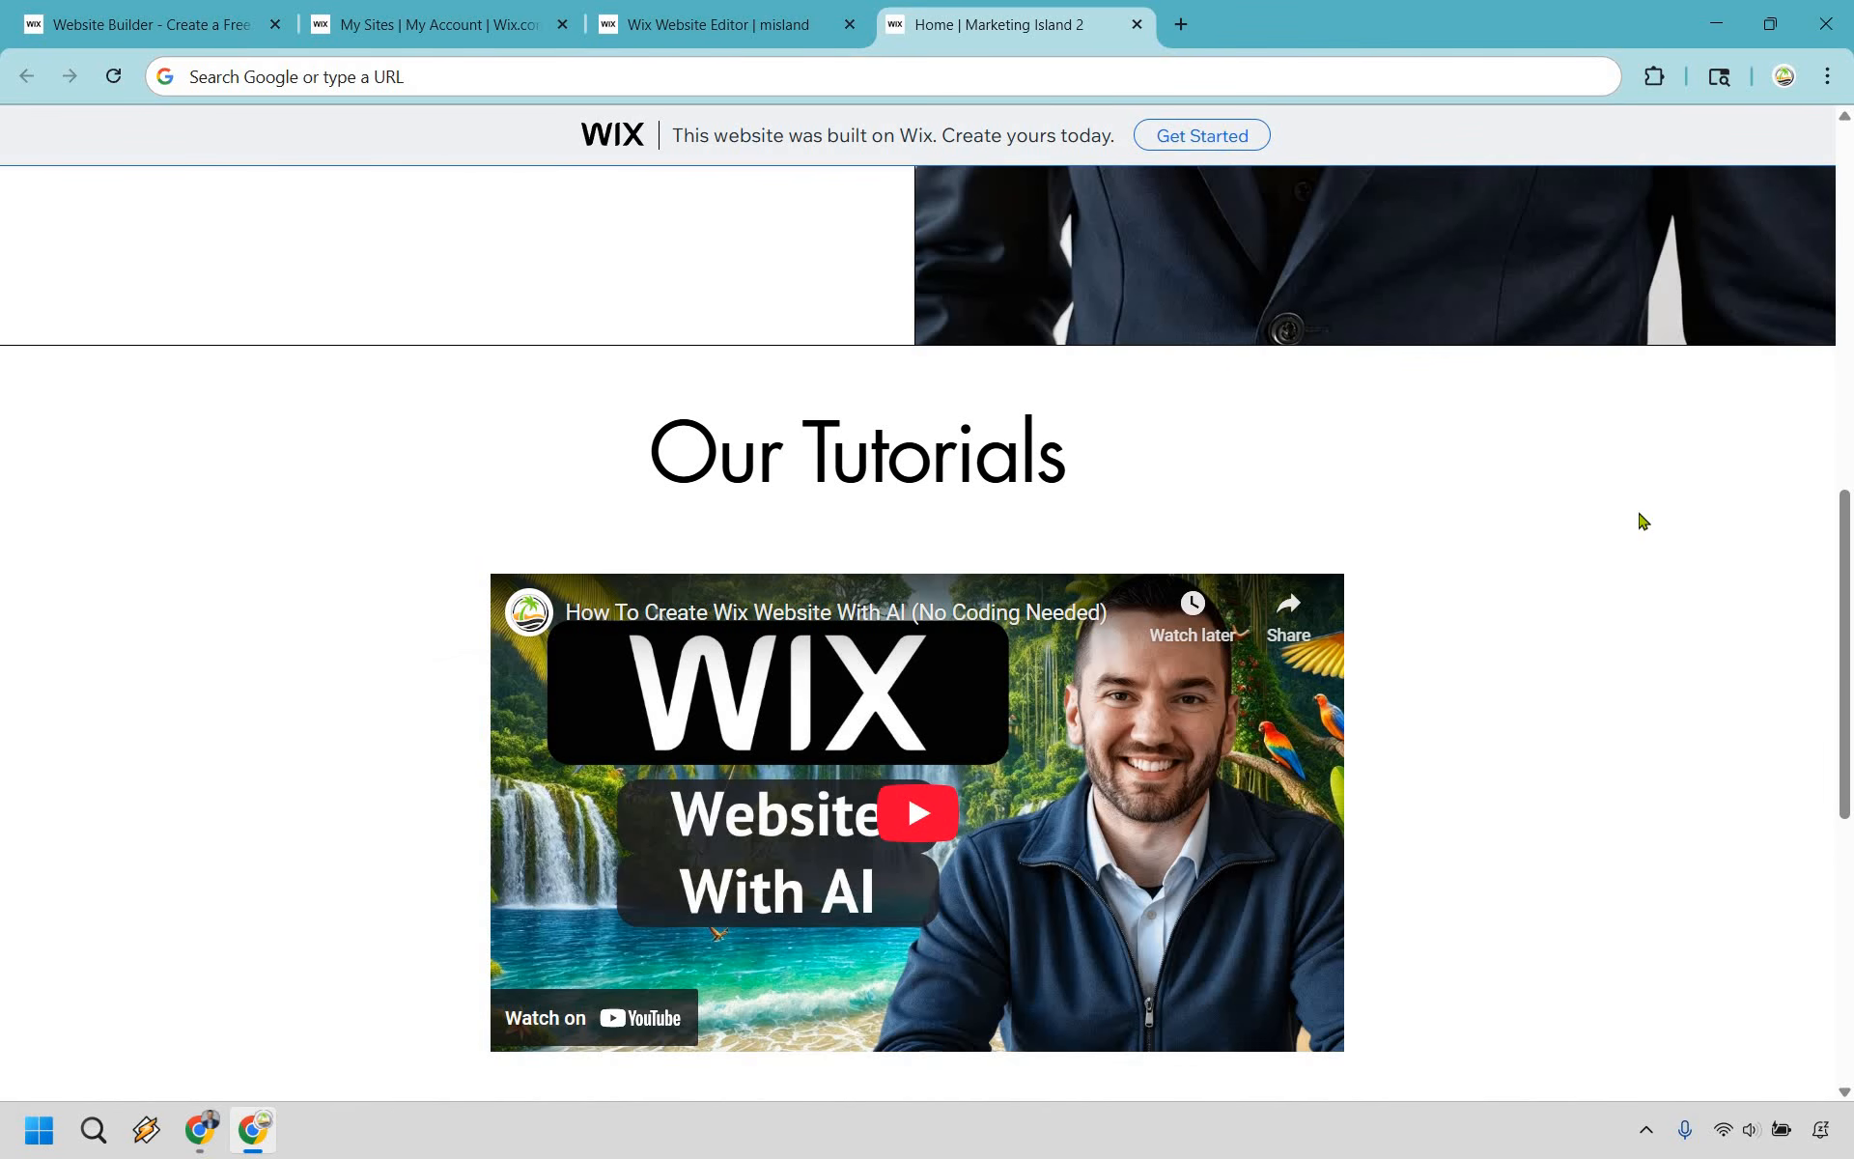
pyautogui.scroll(-2, 1643, 521)
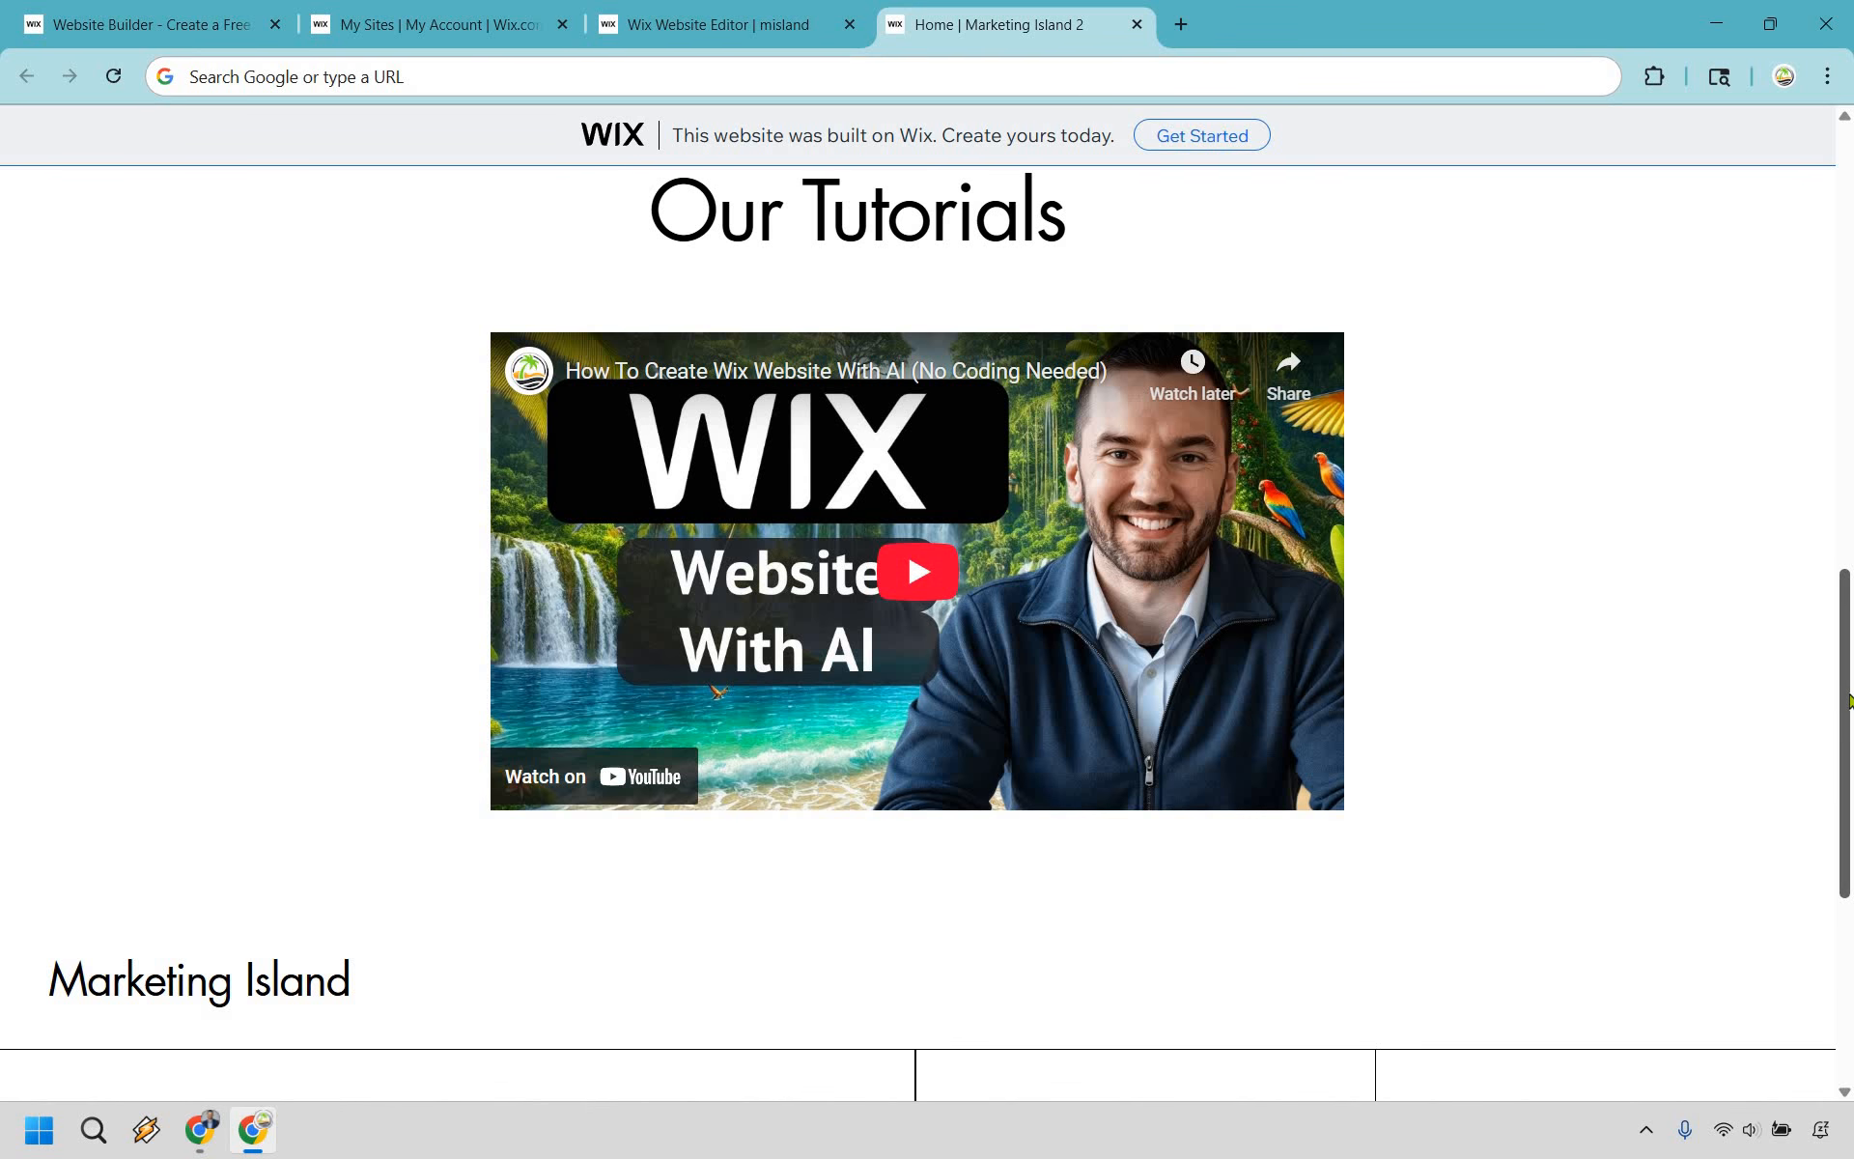
pyautogui.moveTo(1848, 700); pyautogui.dragTo(1848, 691)
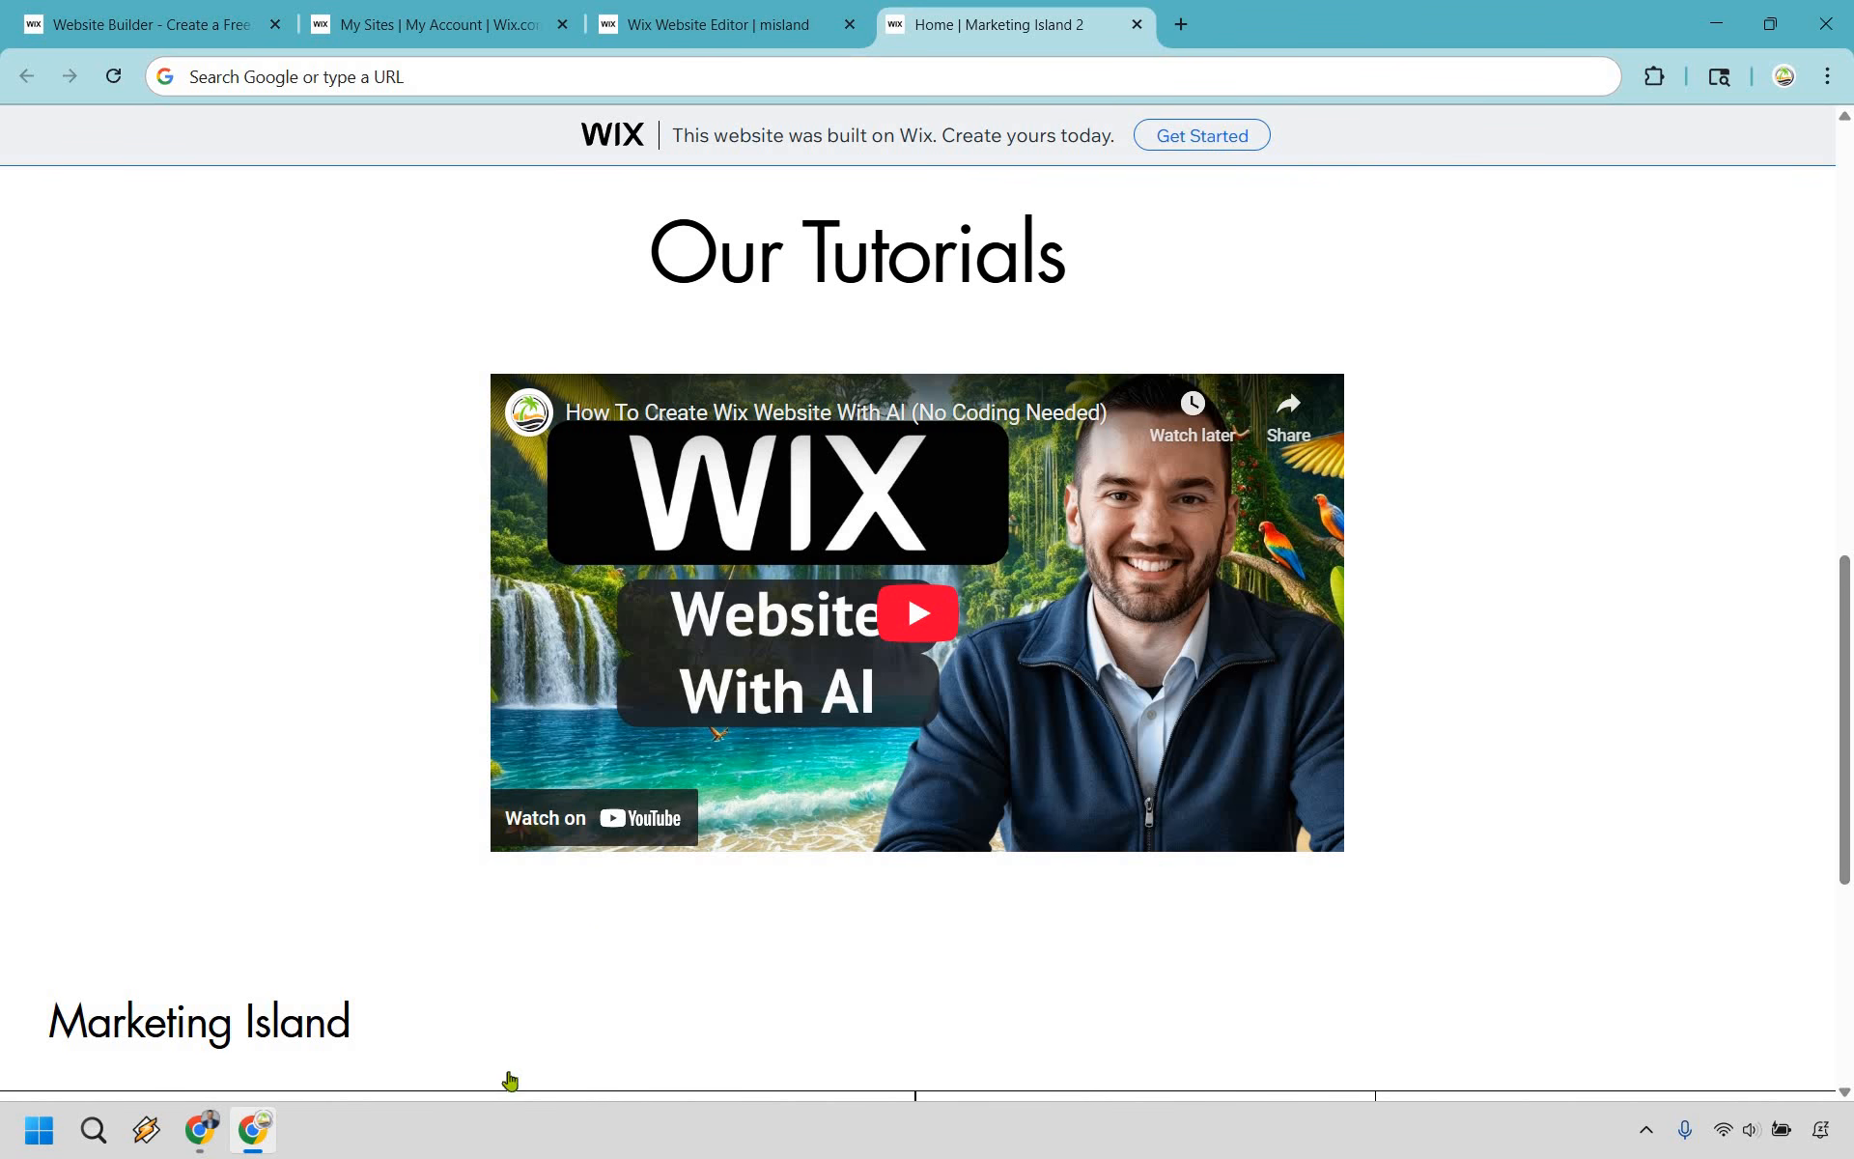
pyautogui.scroll(10, 746, 917)
pyautogui.scroll(-10, 1730, 675)
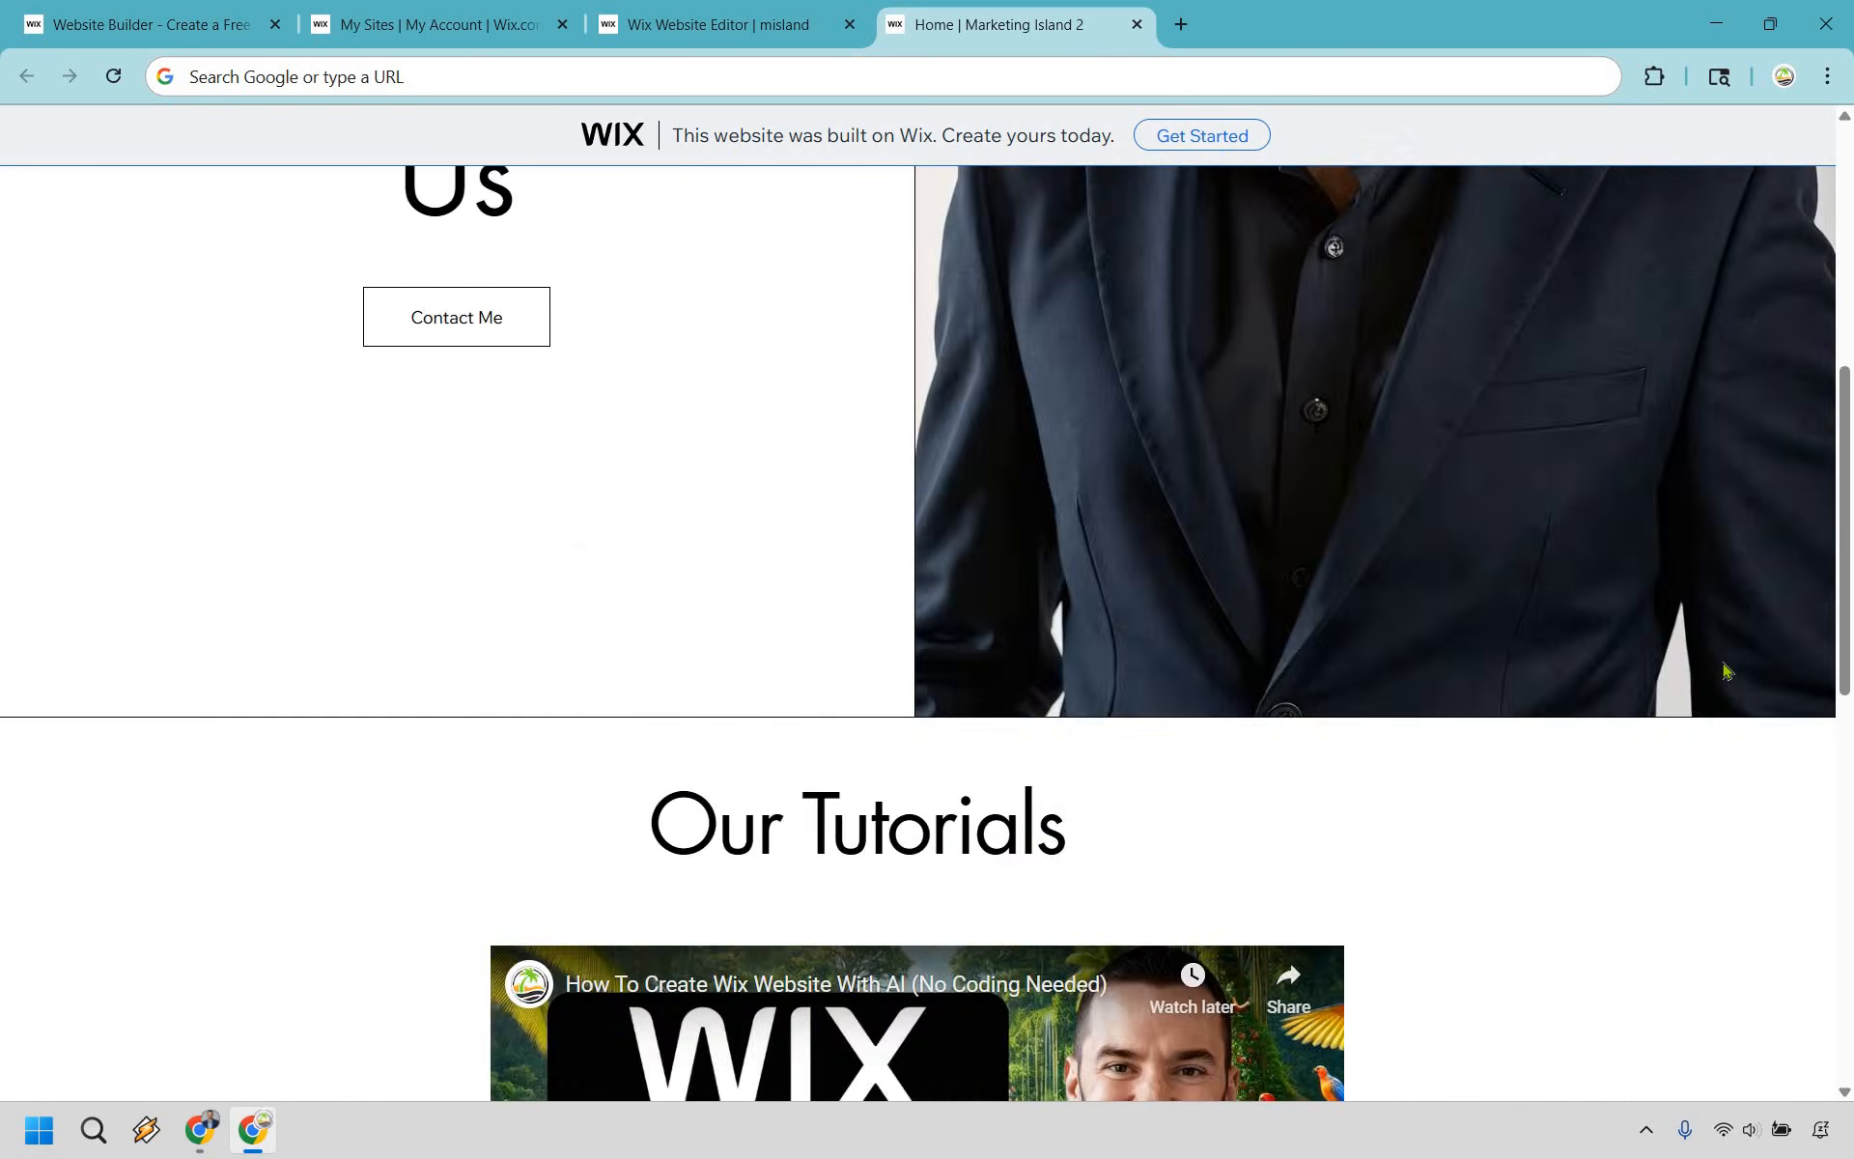
pyautogui.scroll(-1, 1728, 670)
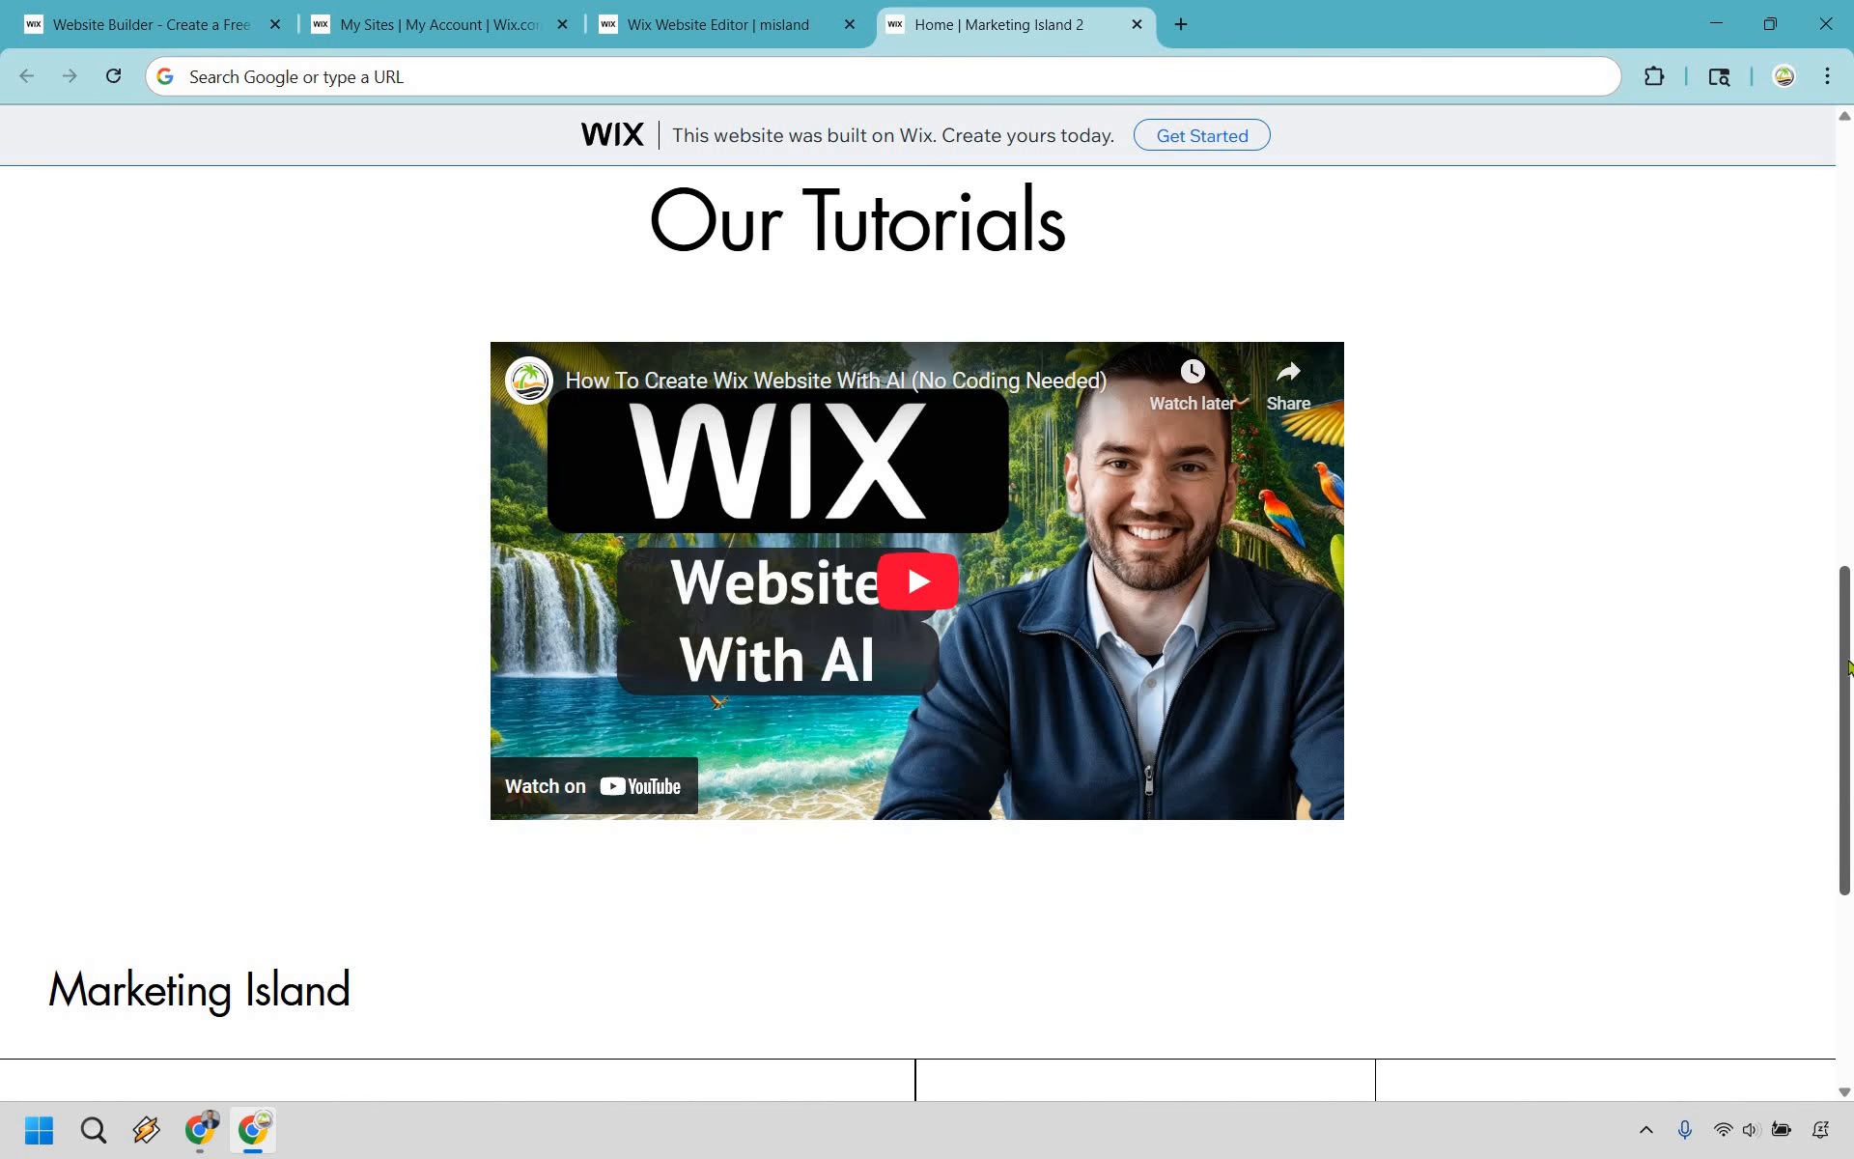
pyautogui.moveTo(1848, 660); pyautogui.dragTo(1690, 633)
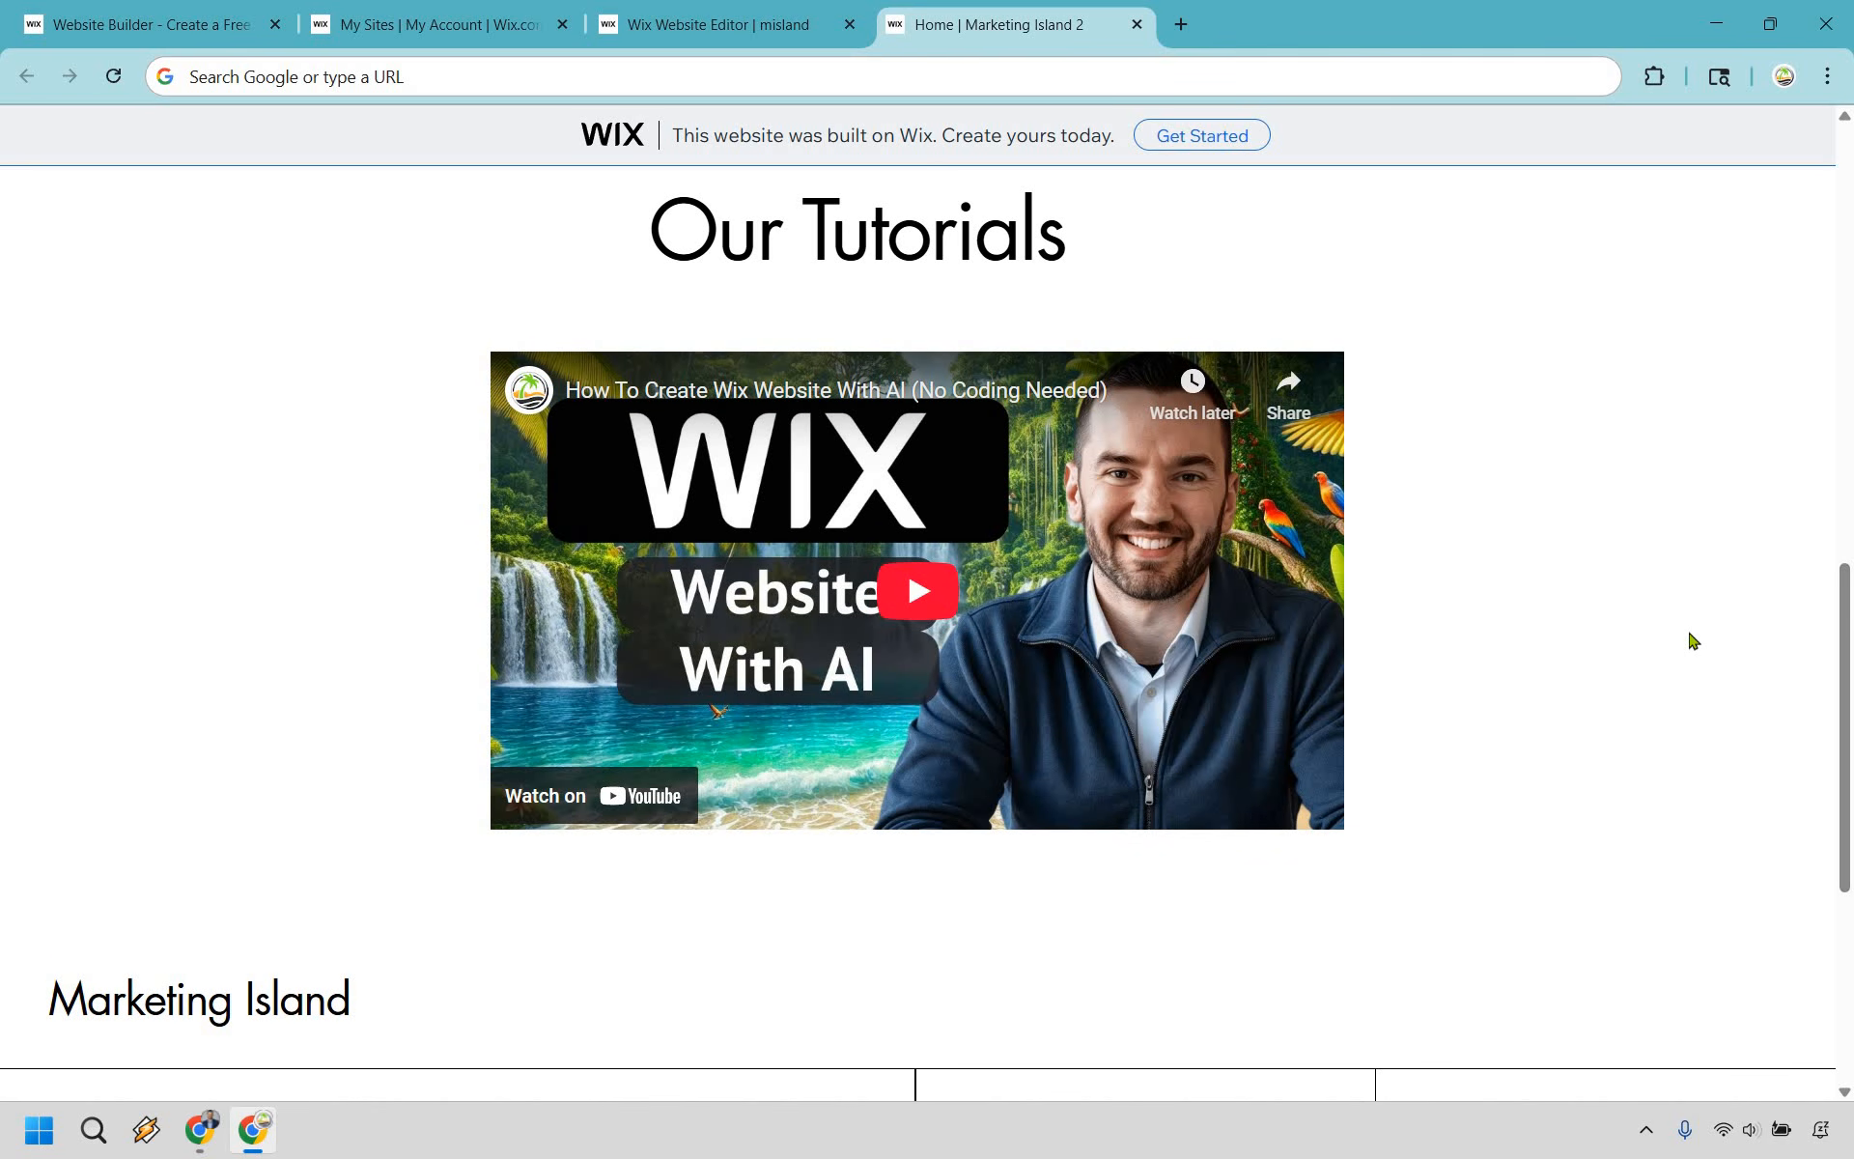